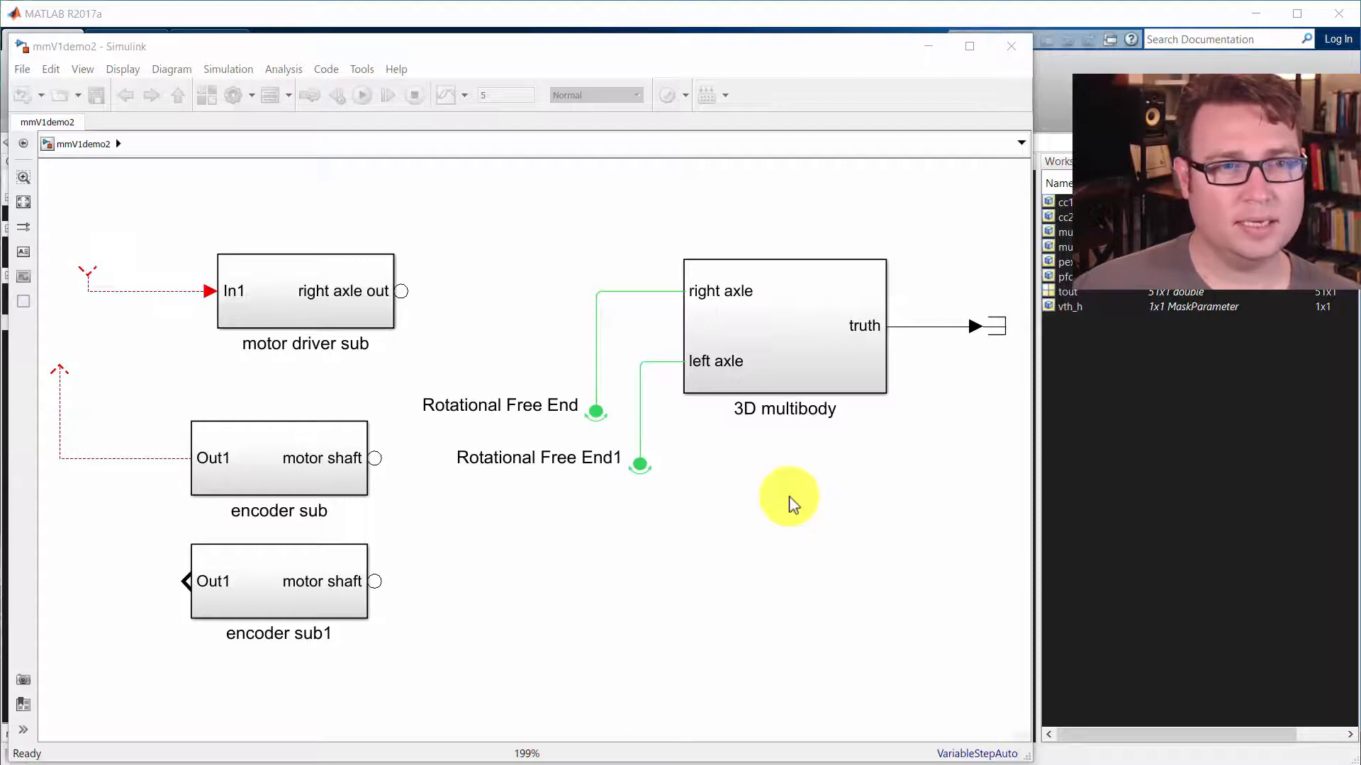
Step: Open the motor driver sub subsystem and look over its h-bridge, motor and gearbox blocks
left_click(248, 287)
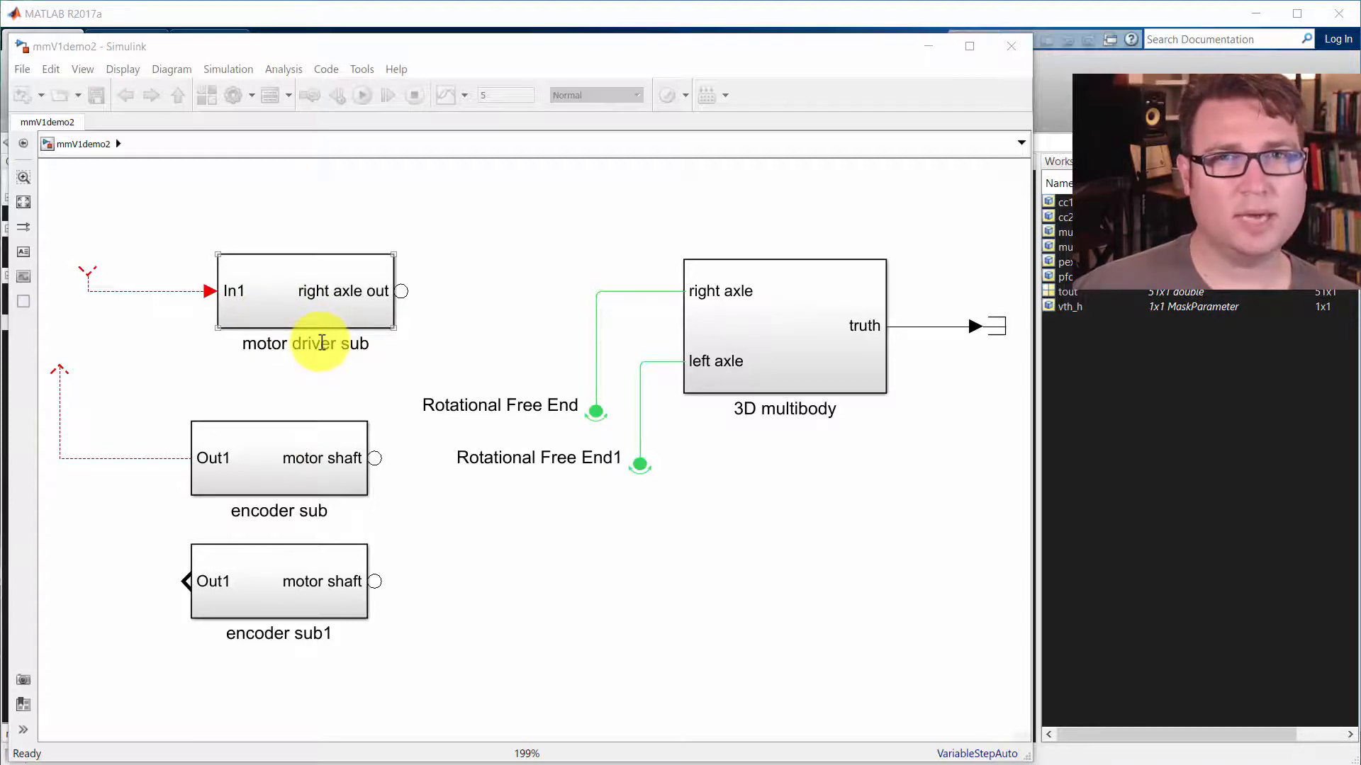
left_click(357, 383)
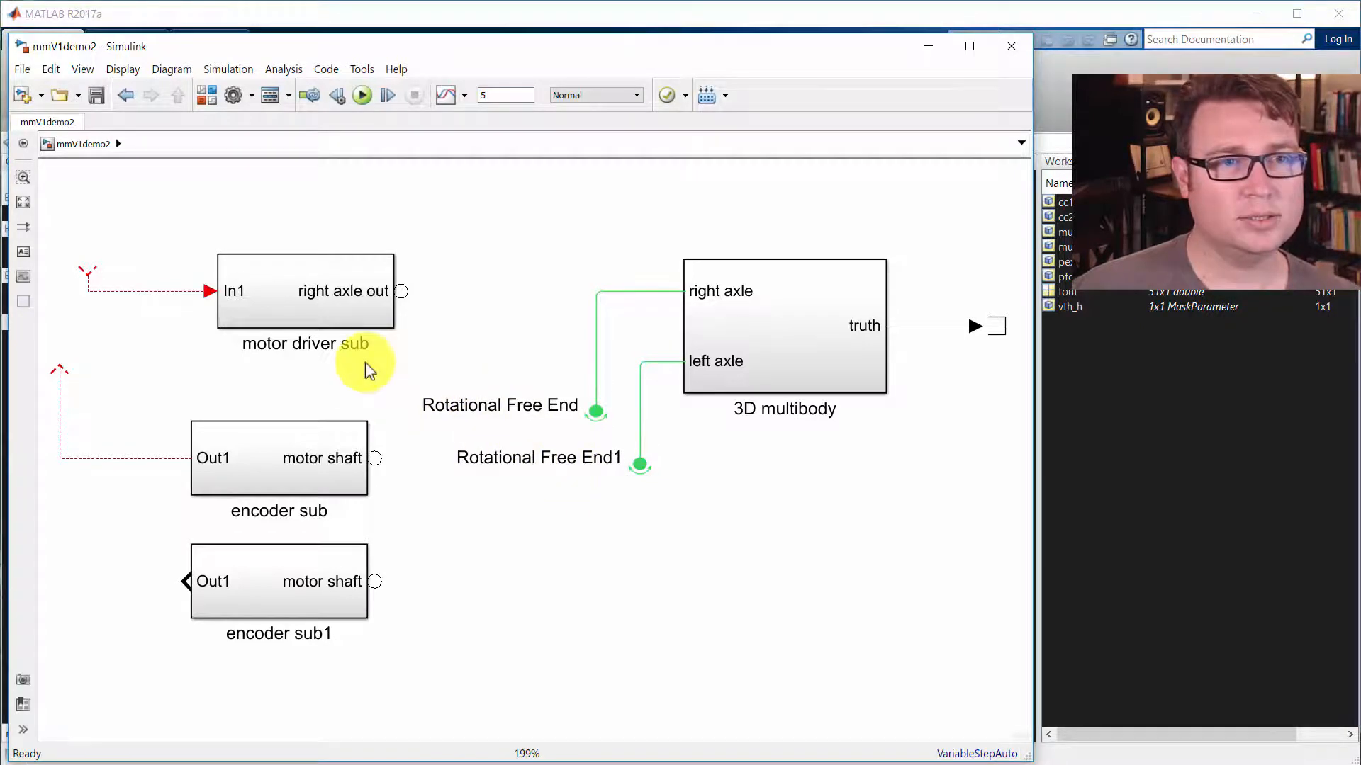
double_click(337, 305)
left_click_drag(376, 403, 341, 419)
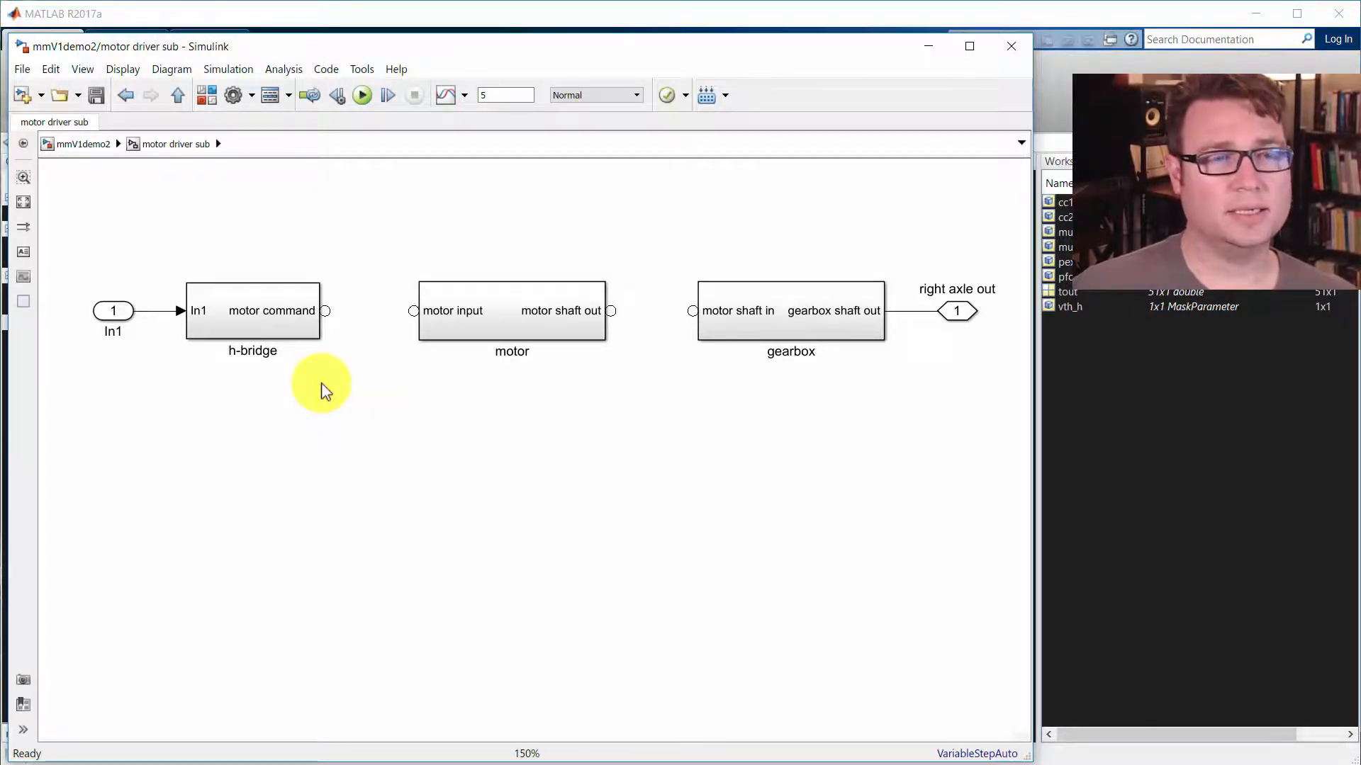
left_click(274, 315)
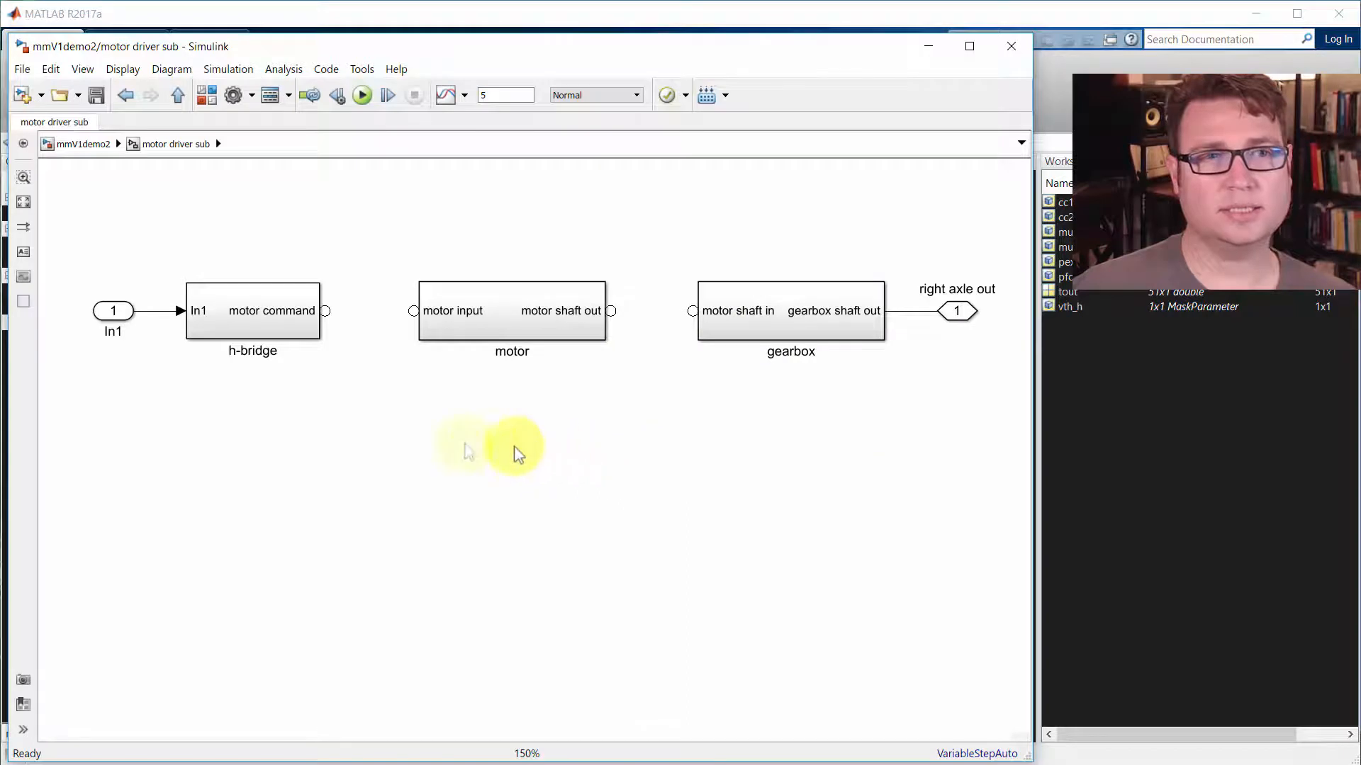
Step: Create a new blank Simulink model and place its window over the motor driver subsystem
left_click(365, 437)
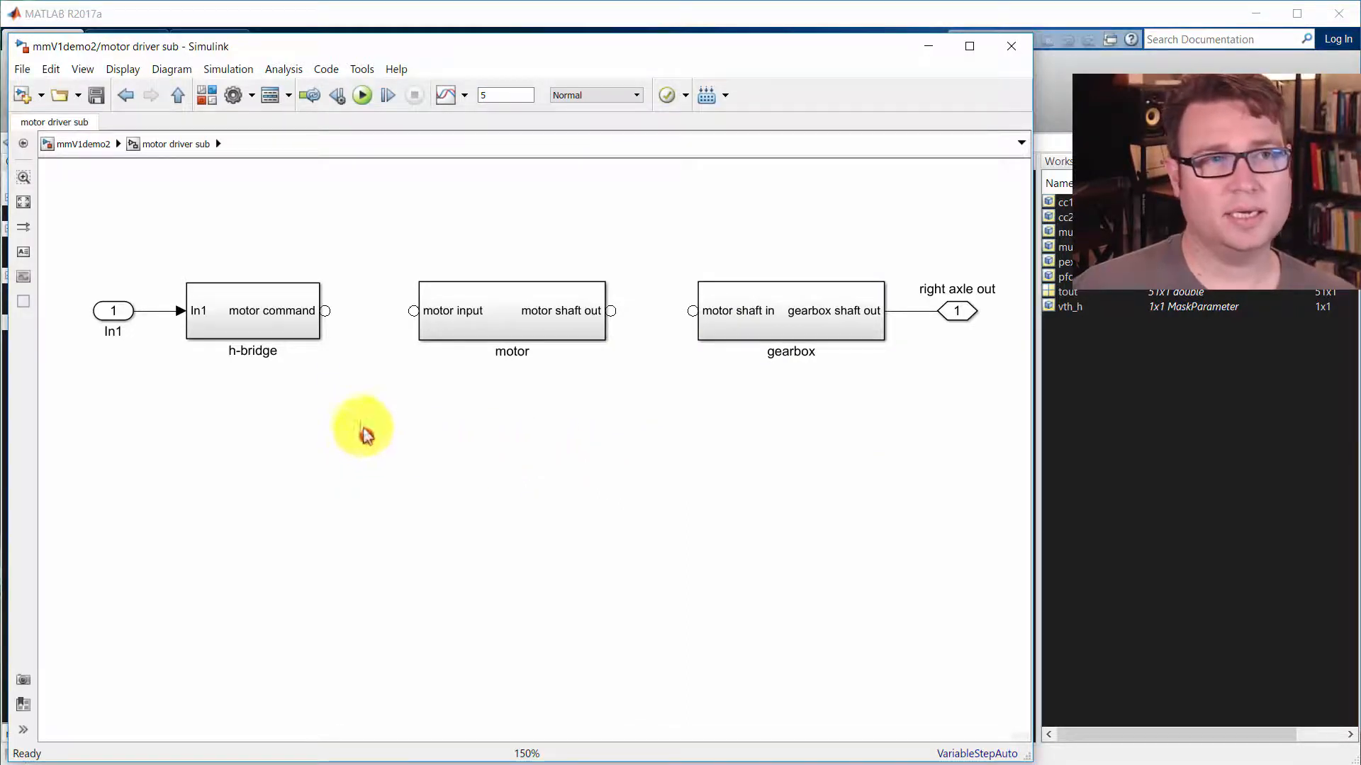
left_click(22, 95)
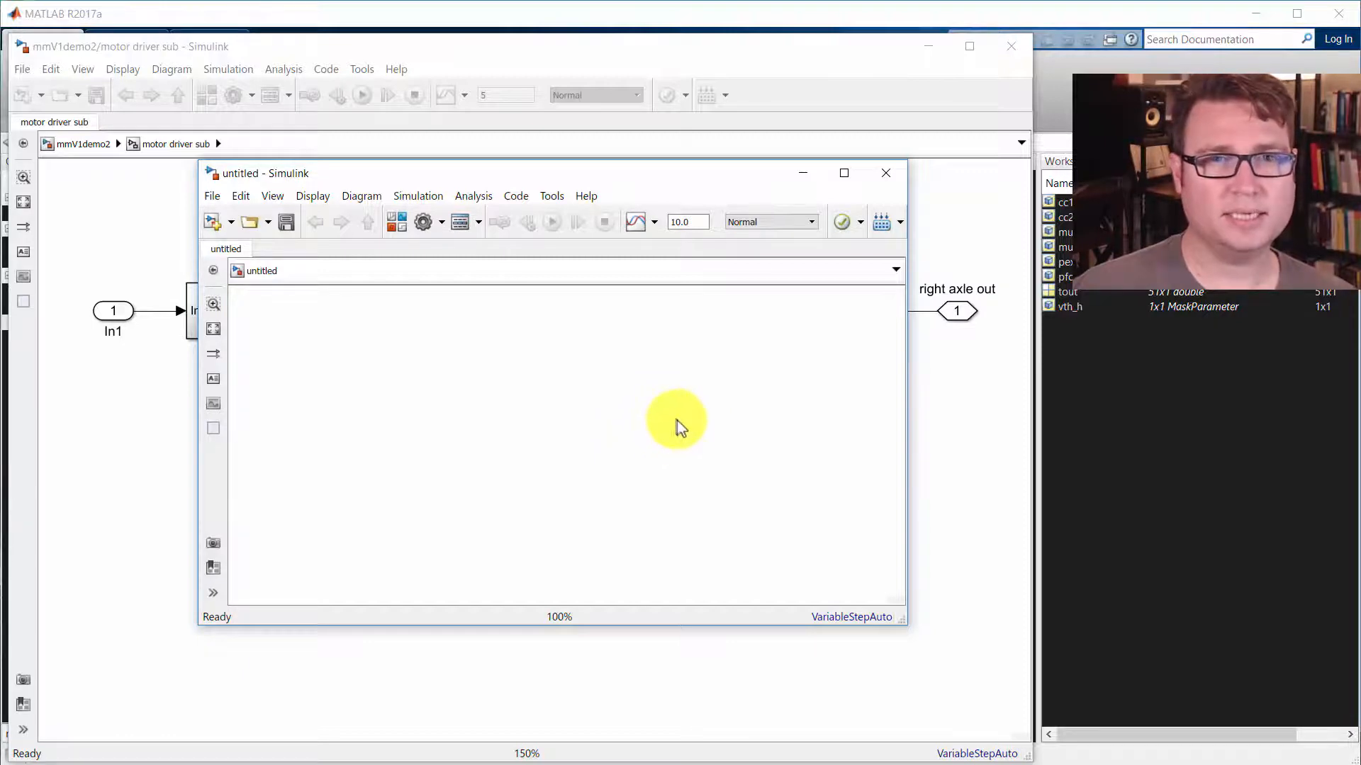
left_click_drag(495, 176, 505, 221)
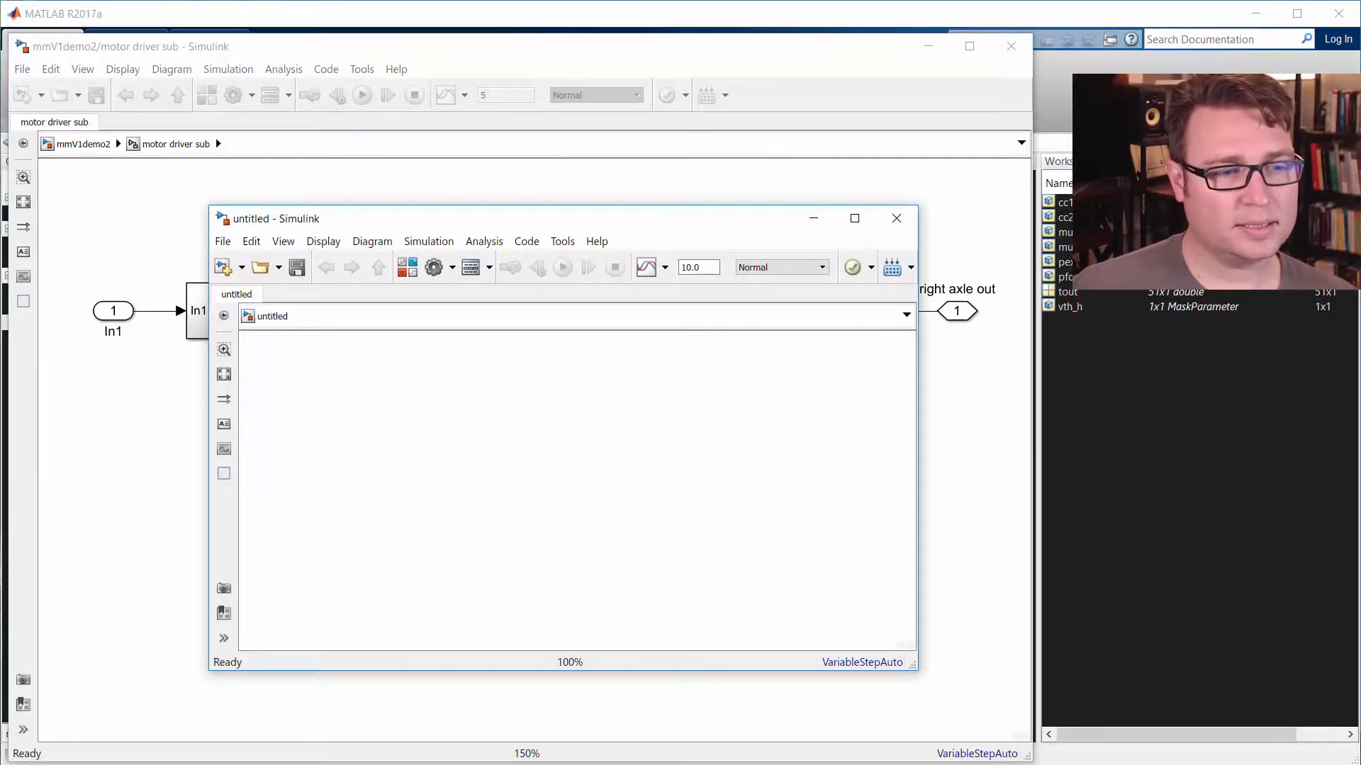
Step: Switch to the DRV8833 datasheet in the browser and examine the first page's output current ratings and simplified schematic
key("alt+Tab")
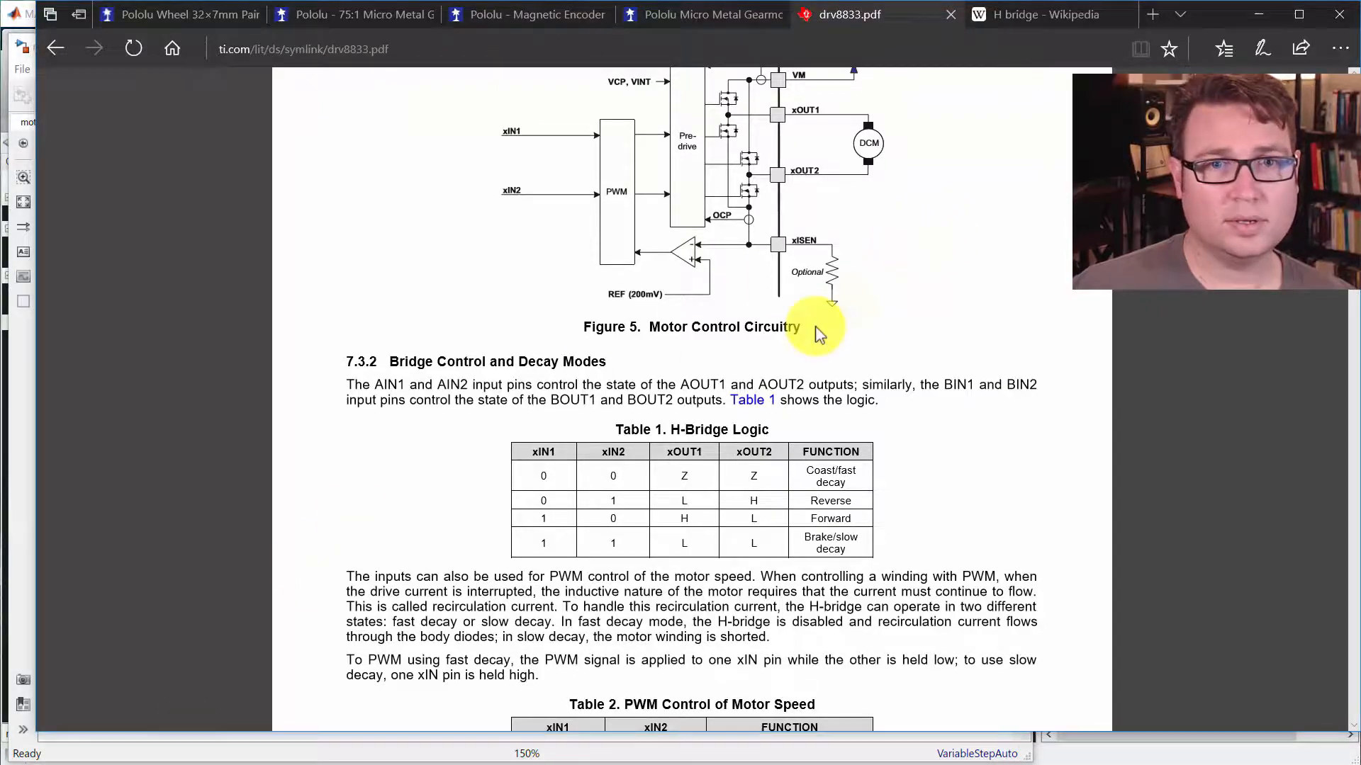
scroll(783, 425, "up", 10)
scroll(783, 421, "up", 20)
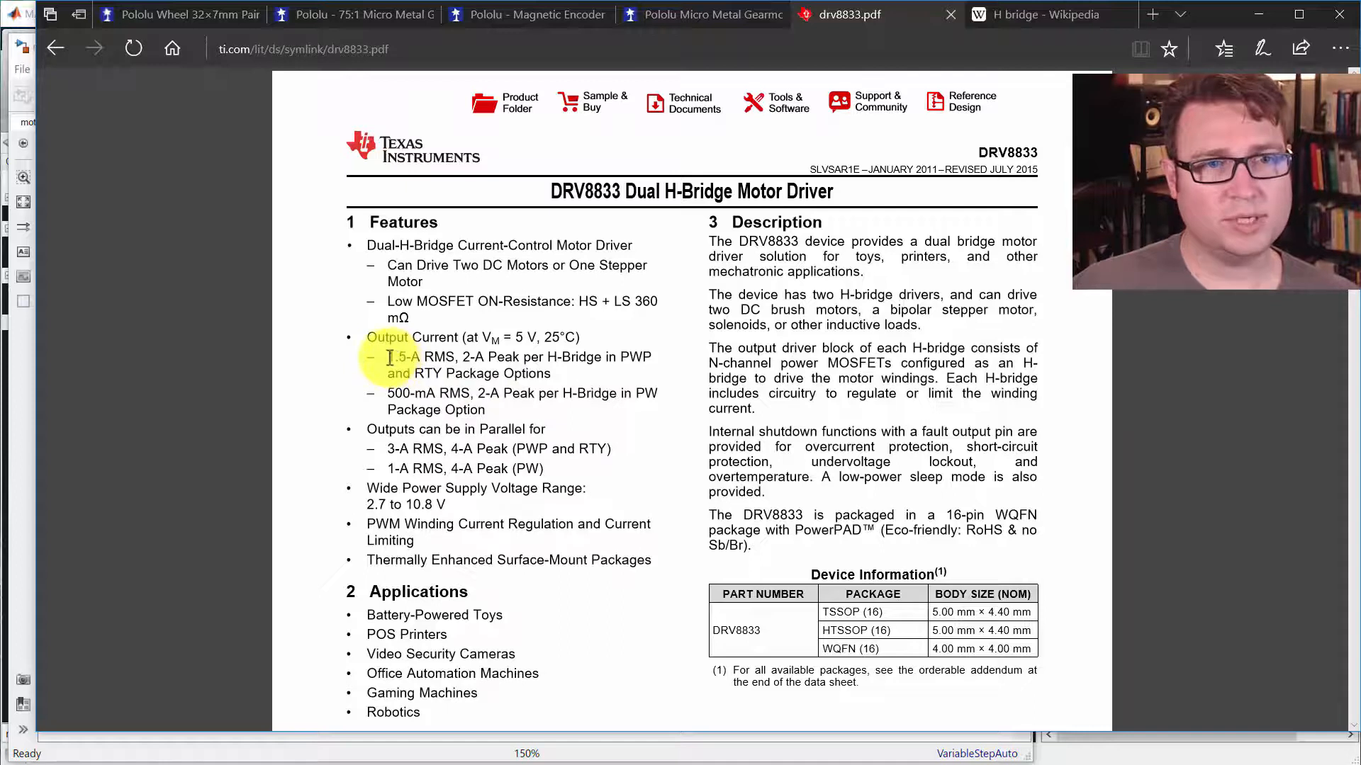
left_click_drag(389, 357, 415, 358)
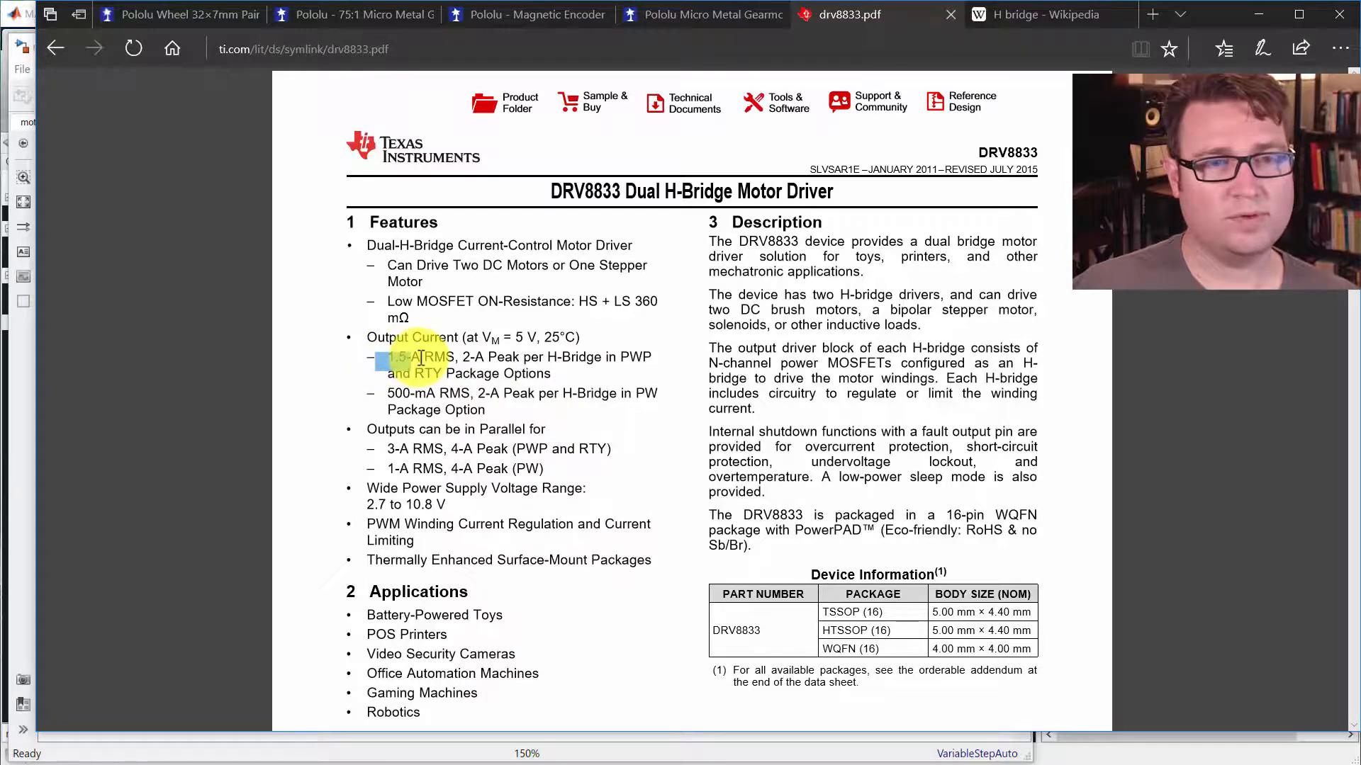
left_click(408, 381)
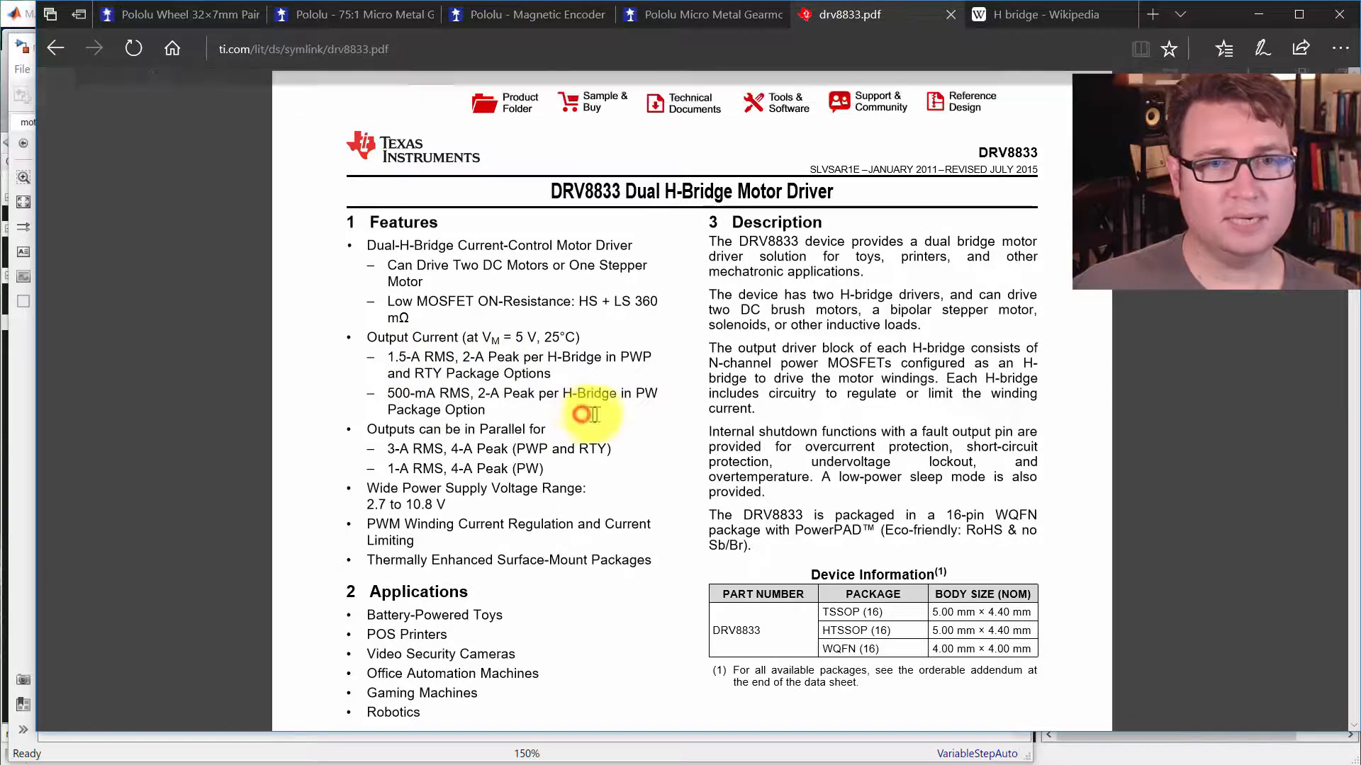
scroll(921, 538, "down", 2)
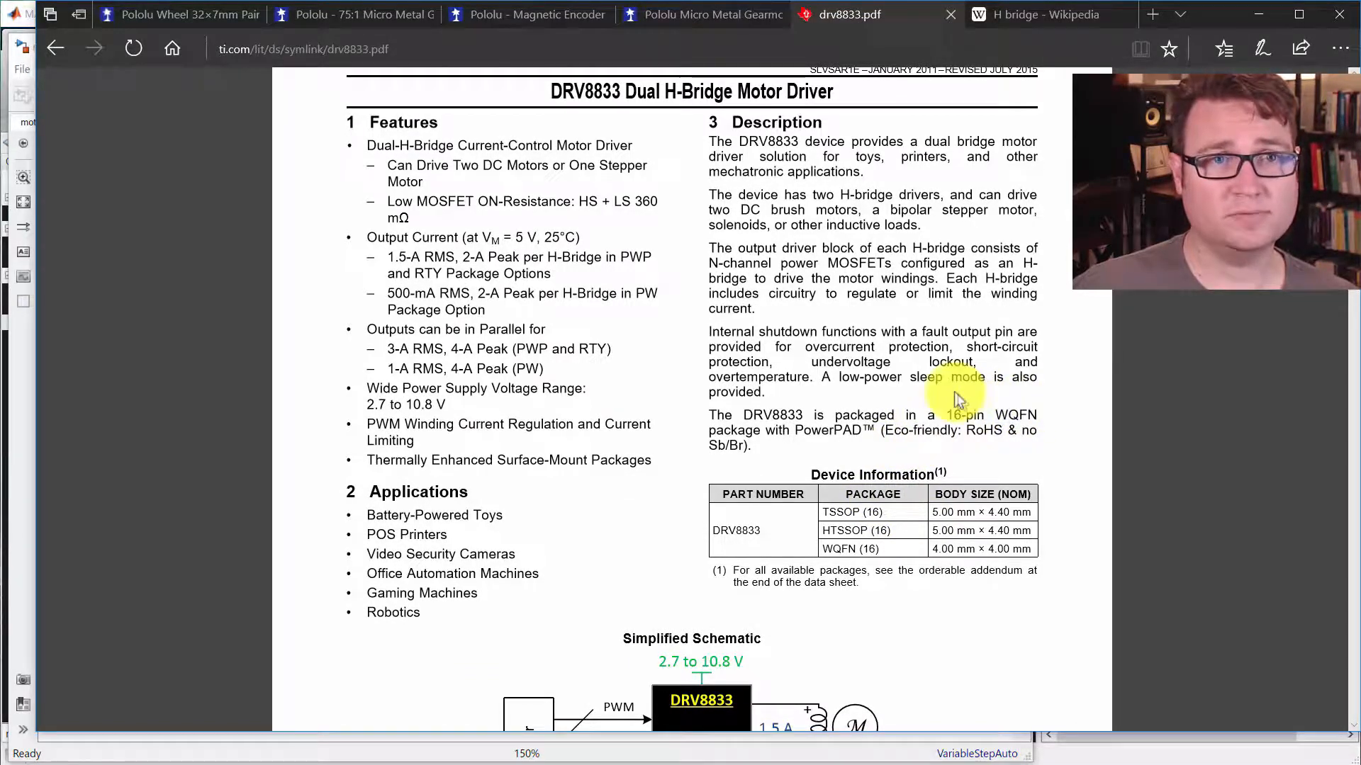
scroll(946, 400, "down", 4)
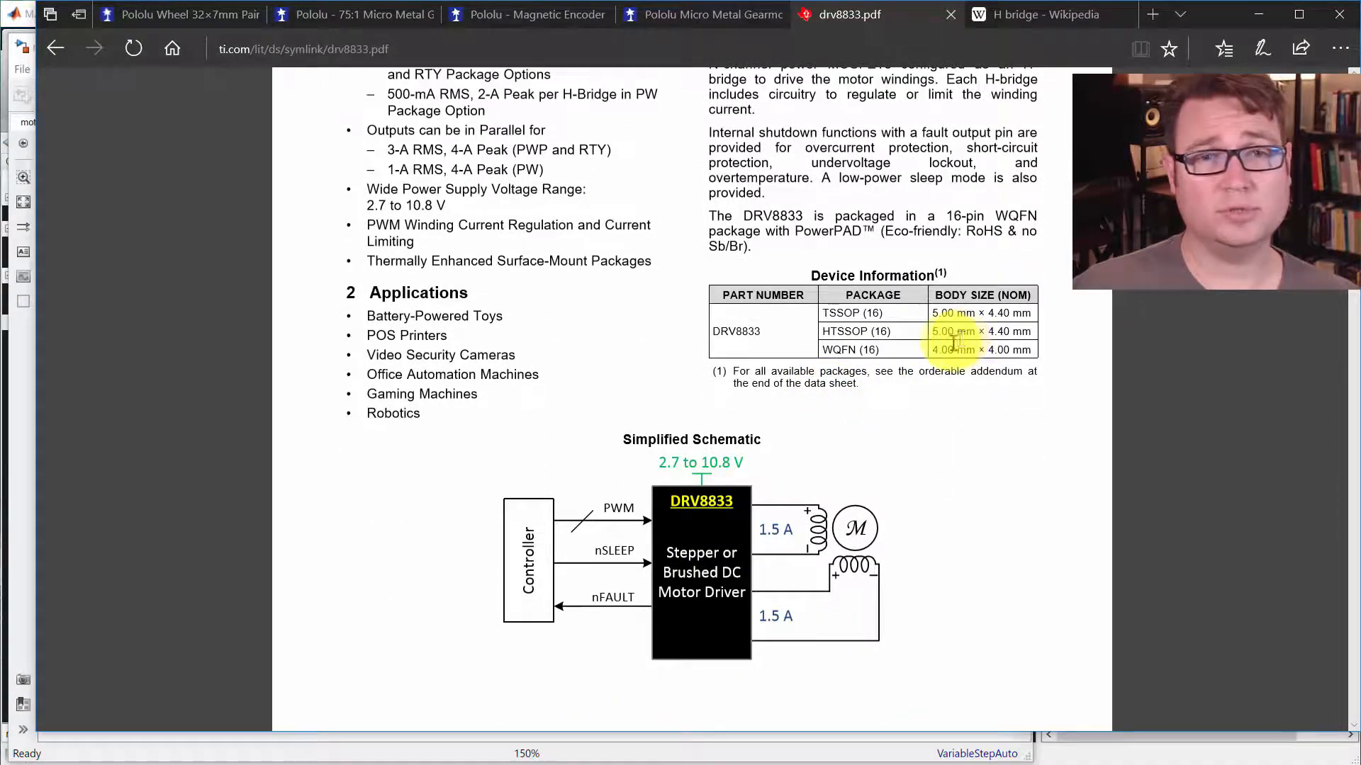
scroll(921, 347, "down", 4)
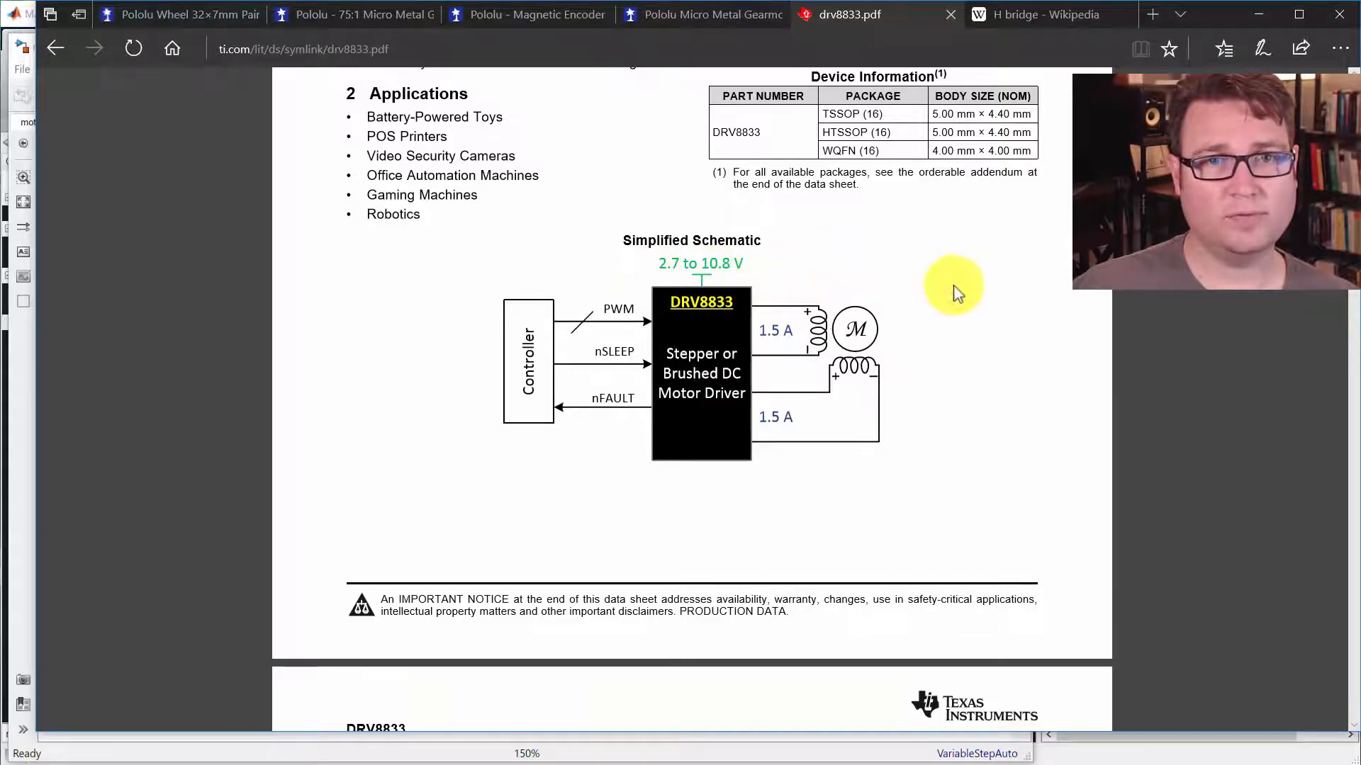
Step: Examine the DRV8833 datasheet's pin functions and specifications up to the motor control circuitry and H-bridge logic table in section 7.3
scroll(950, 289, "down", 20)
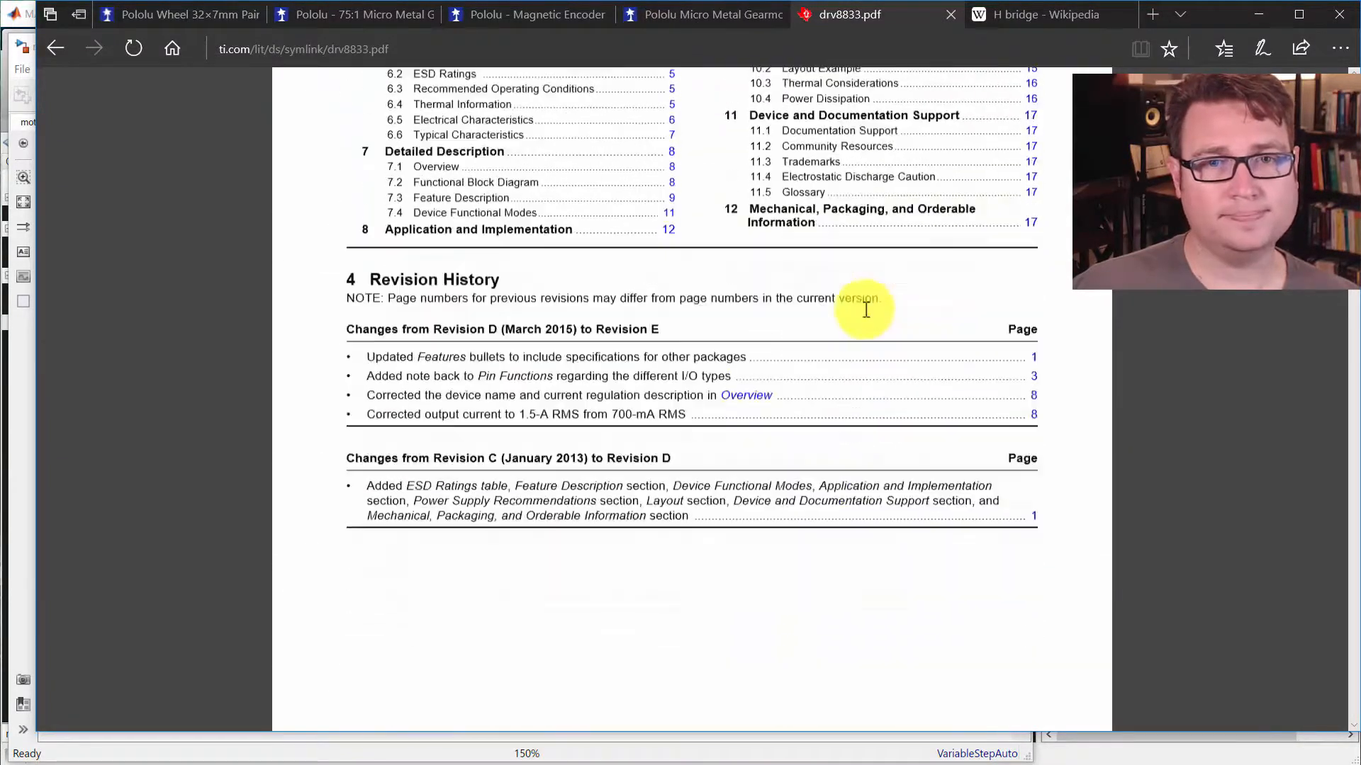
scroll(842, 306, "down", 20)
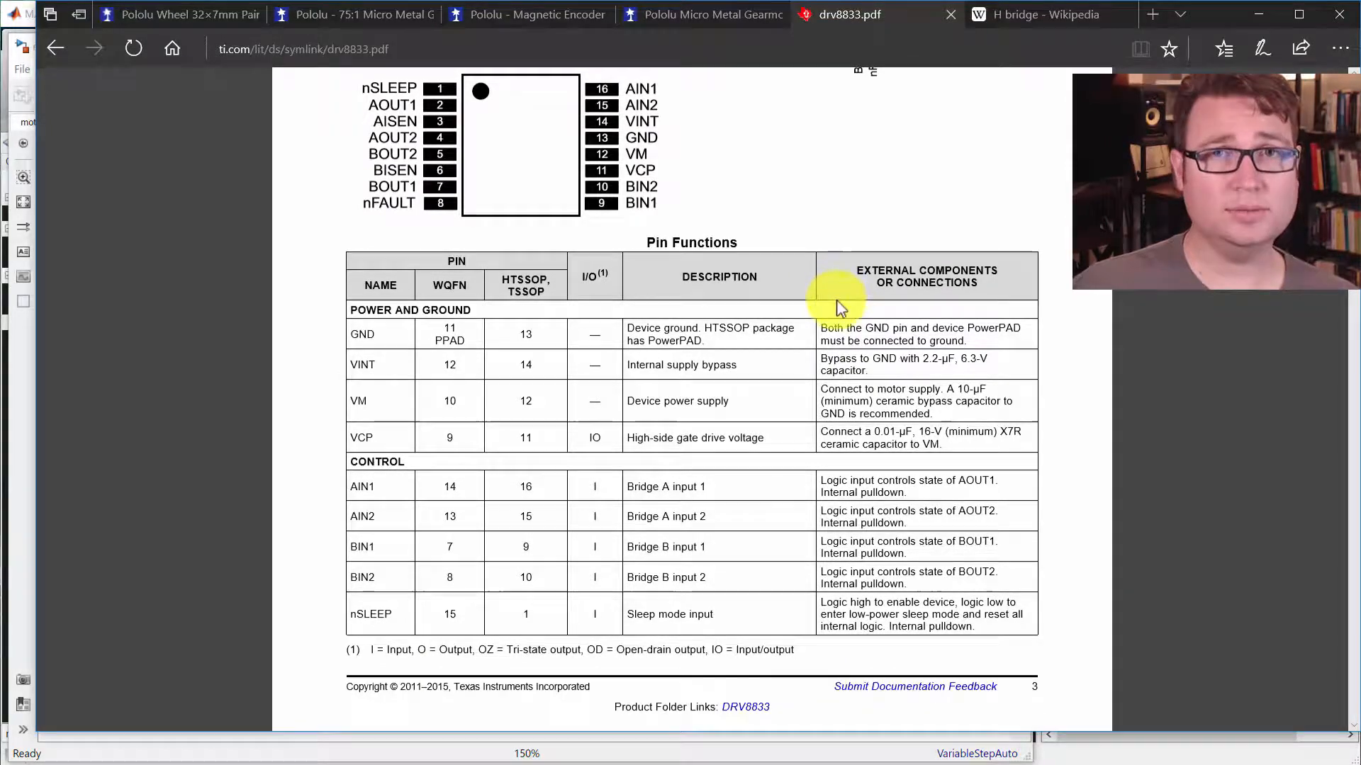
scroll(822, 432, "down", 12)
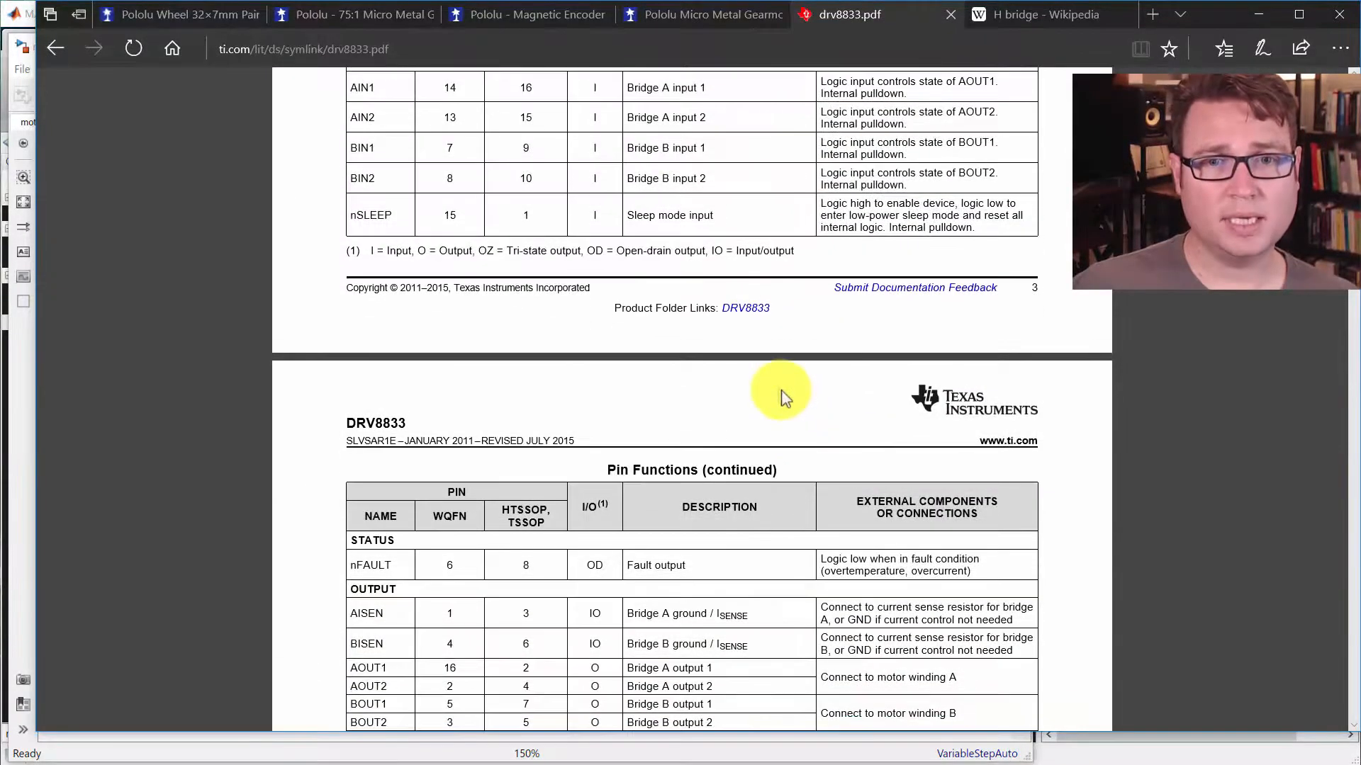
scroll(780, 398, "down", 12)
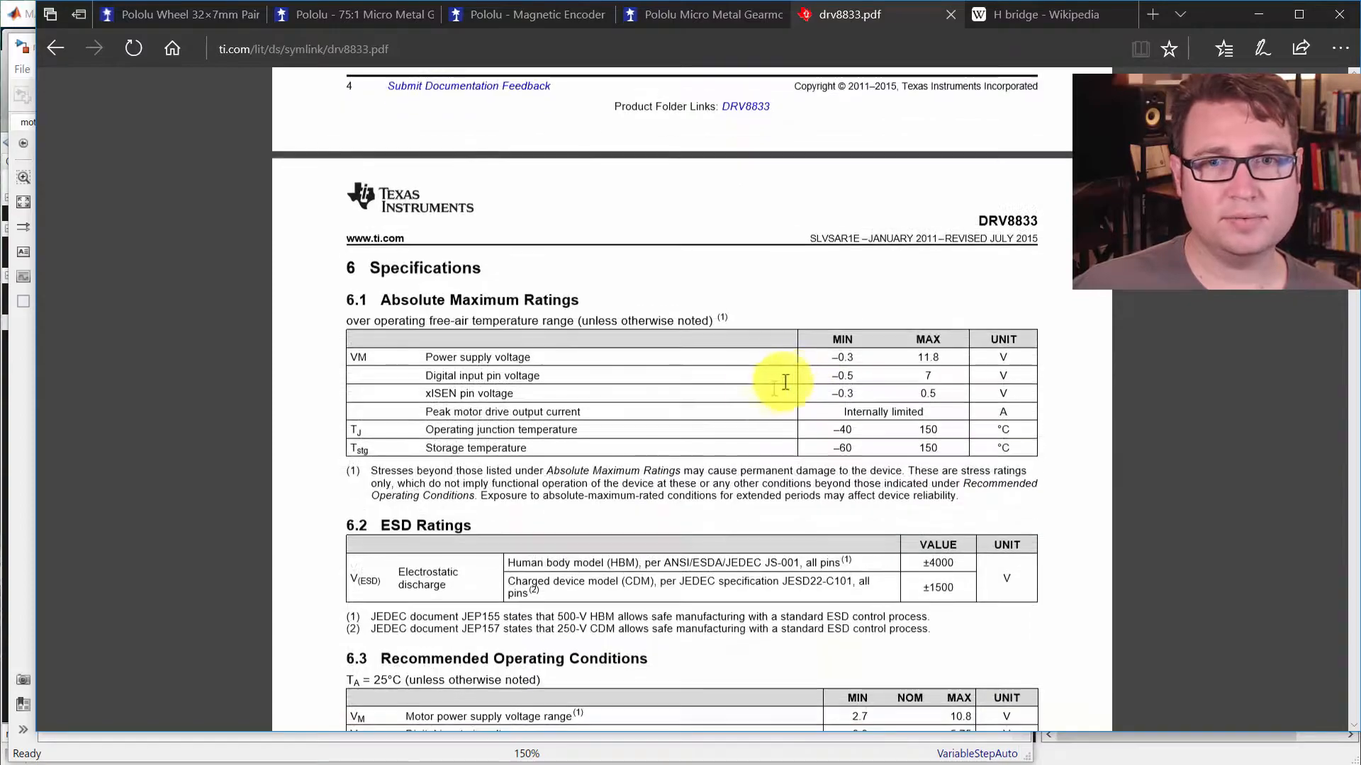
scroll(758, 393, "down", 12)
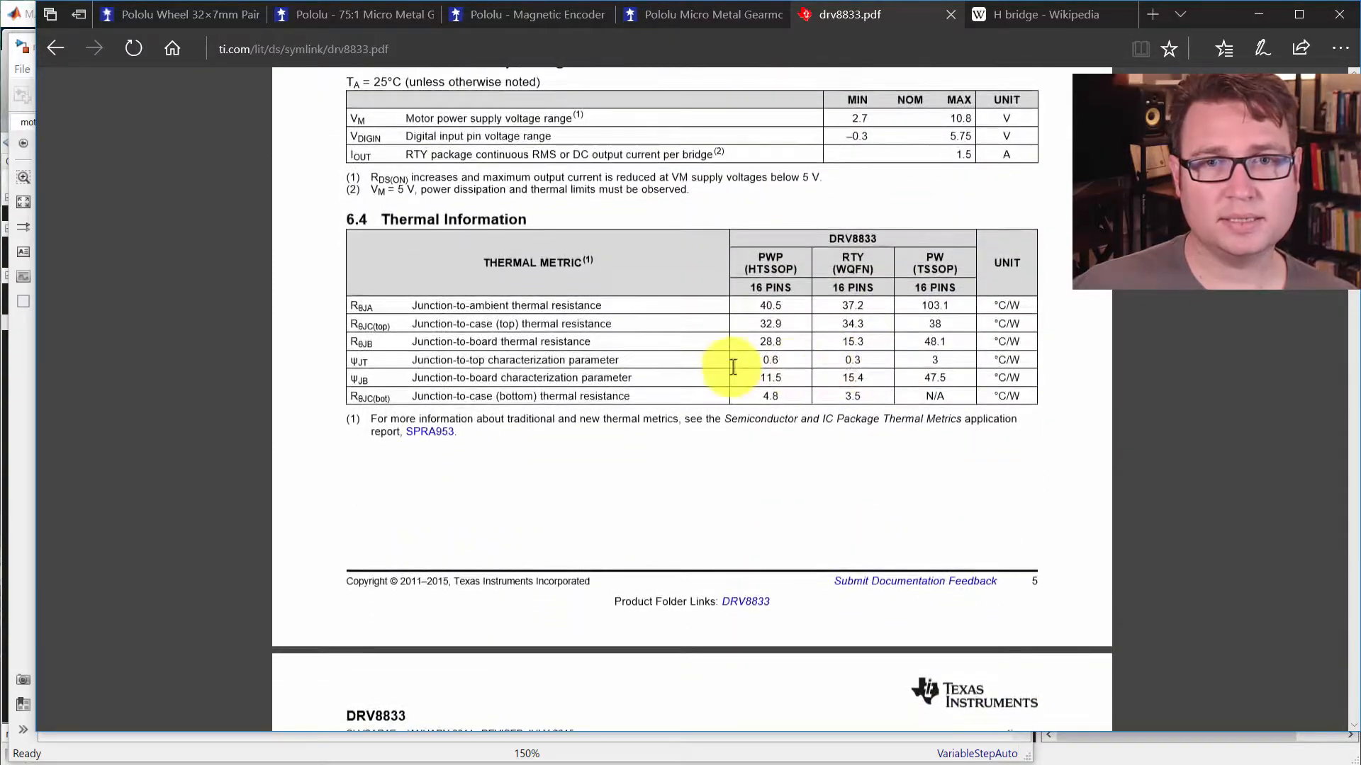
scroll(790, 357, "down", 3)
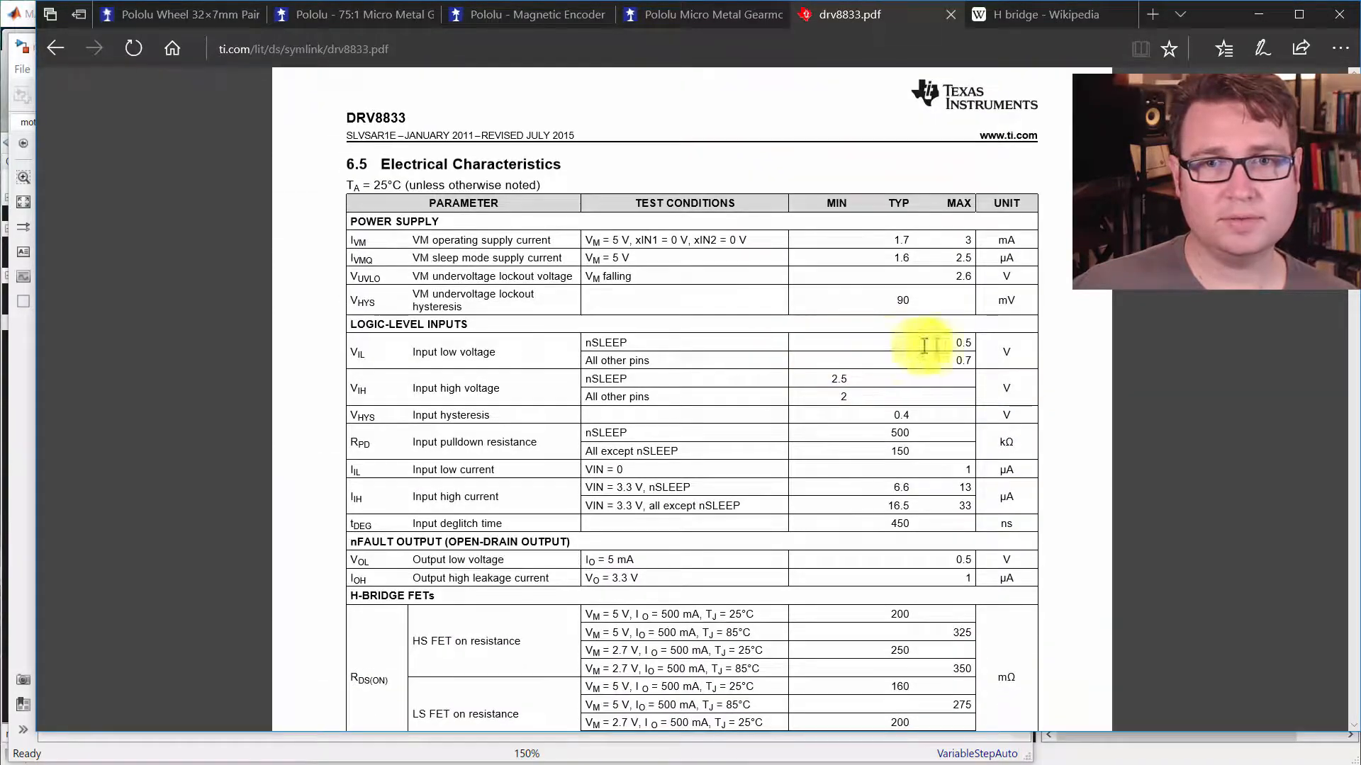
scroll(1033, 328, "down", 10)
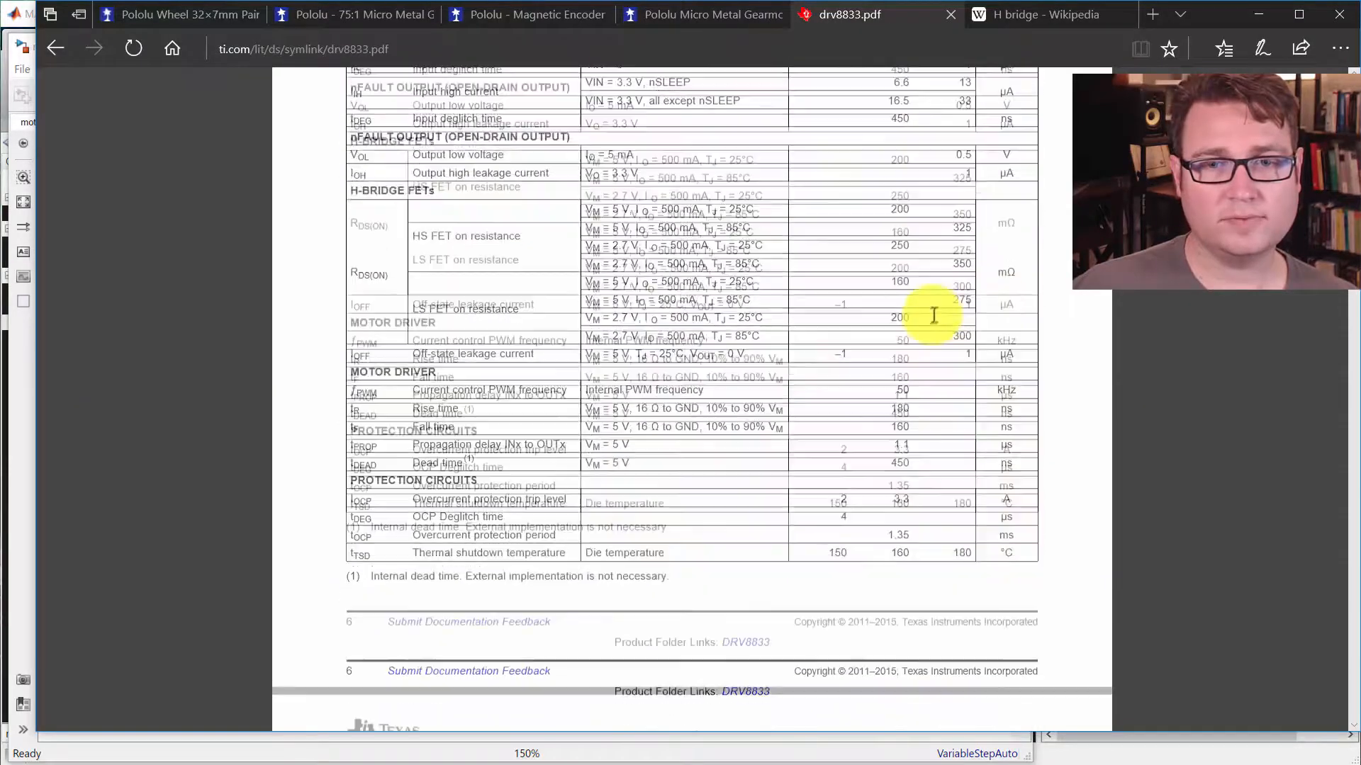
scroll(922, 318, "down", 12)
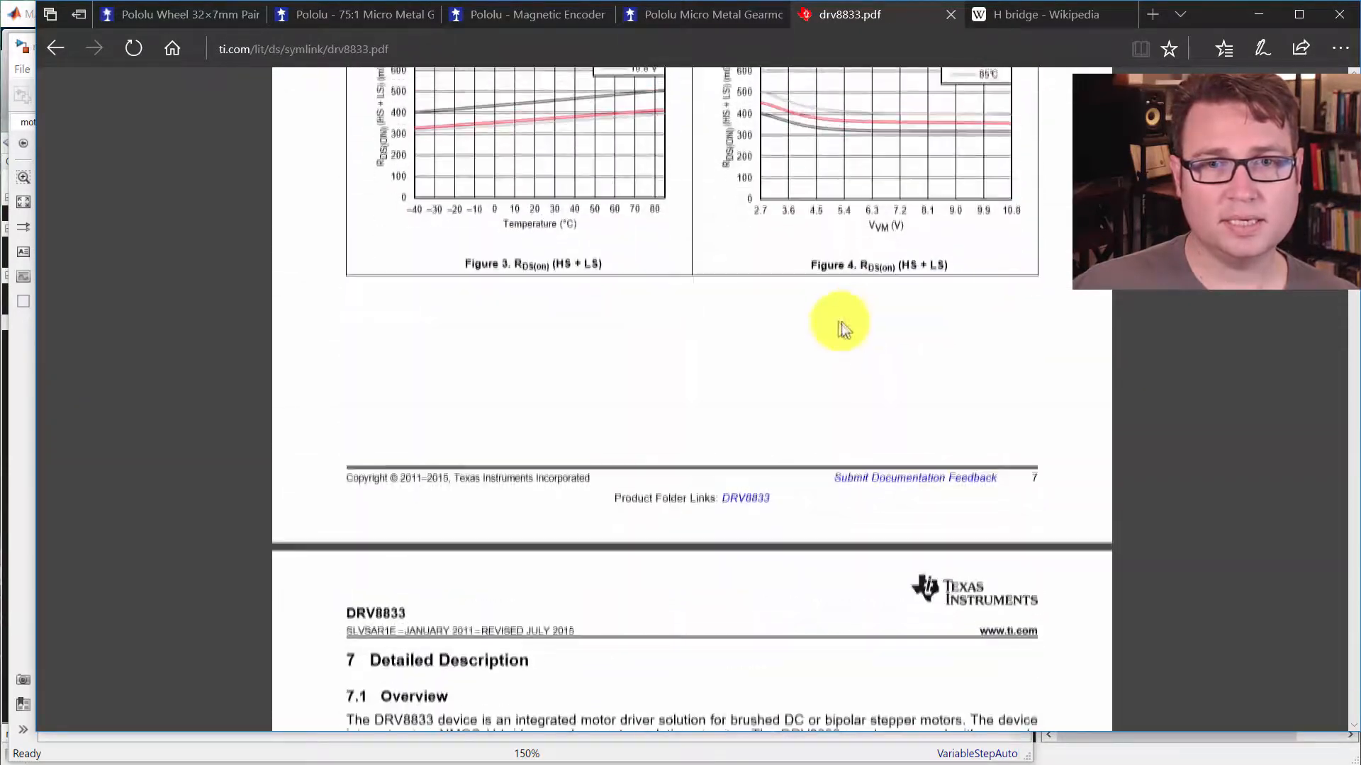
scroll(837, 322, "down", 5)
scroll(921, 305, "down", 12)
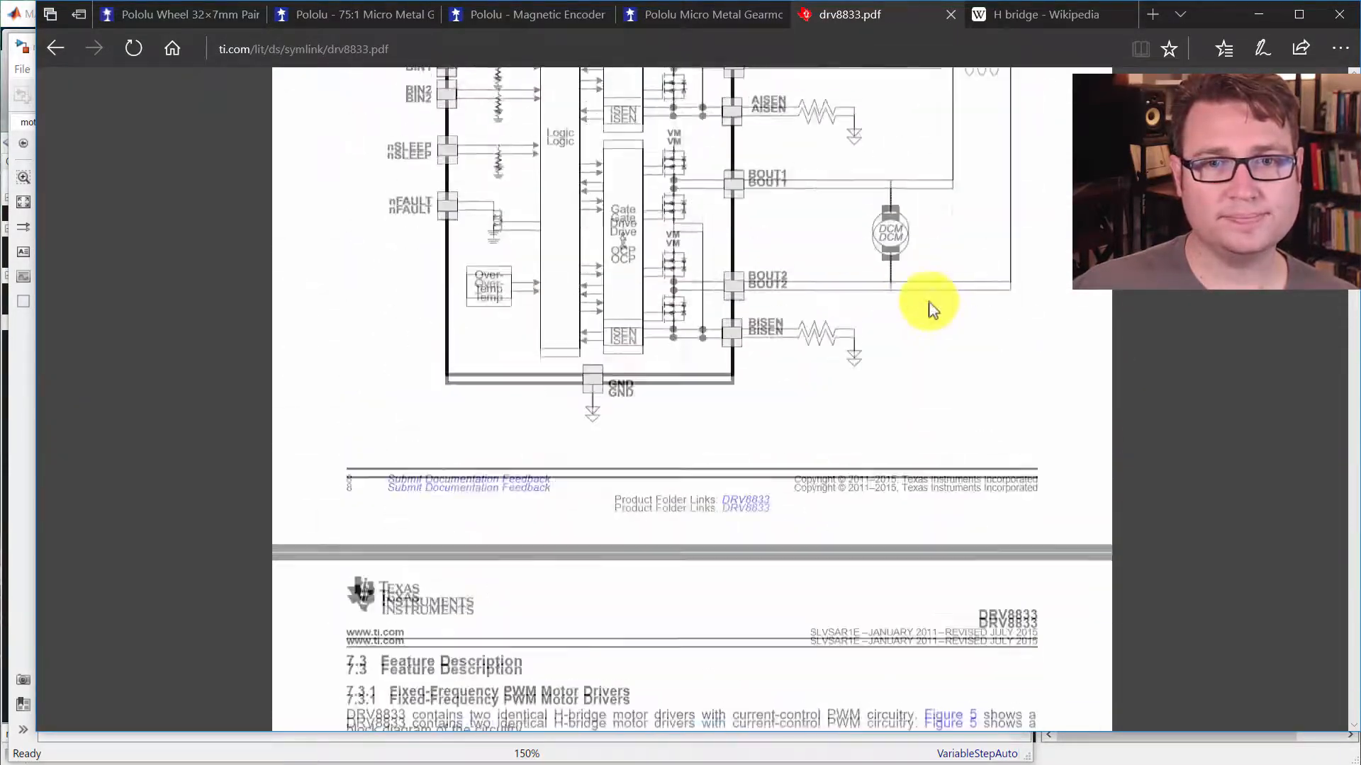
scroll(914, 323, "down", 4)
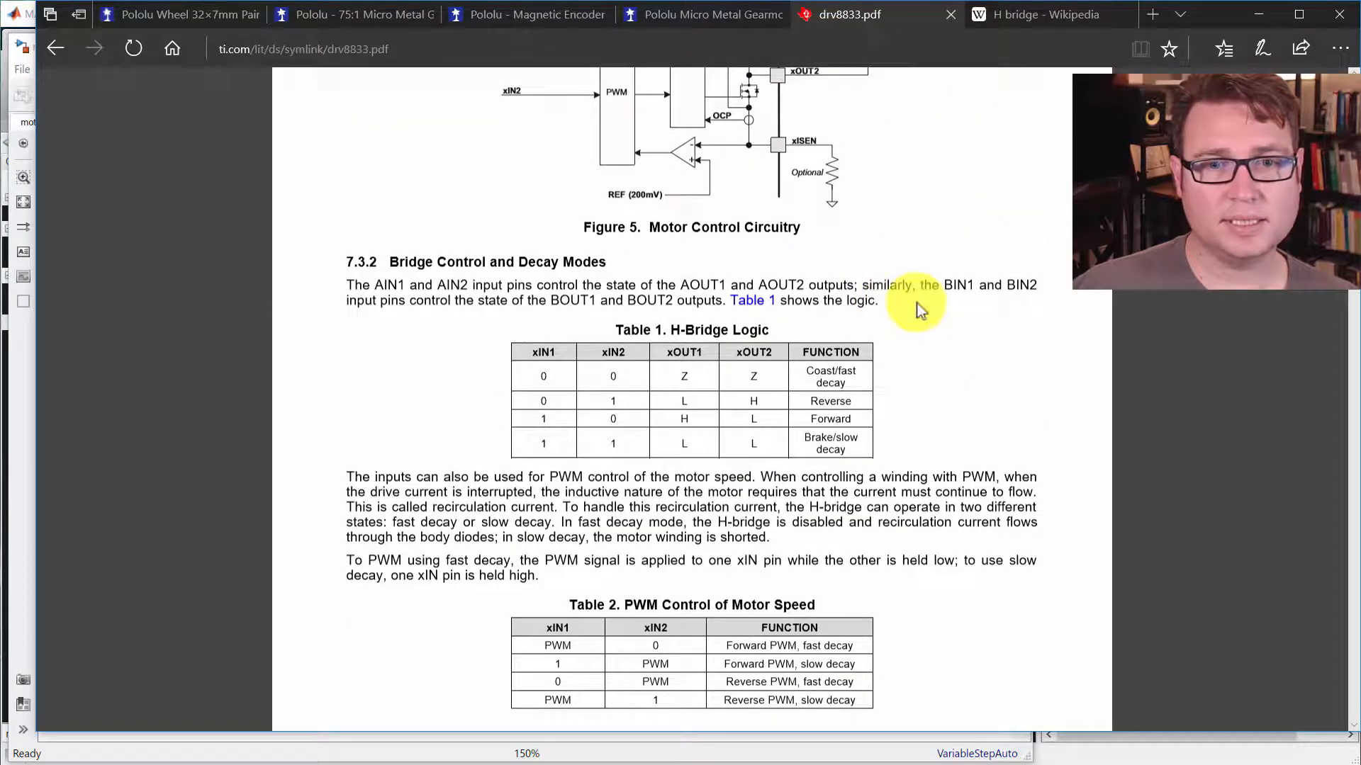
scroll(929, 323, "up", 3)
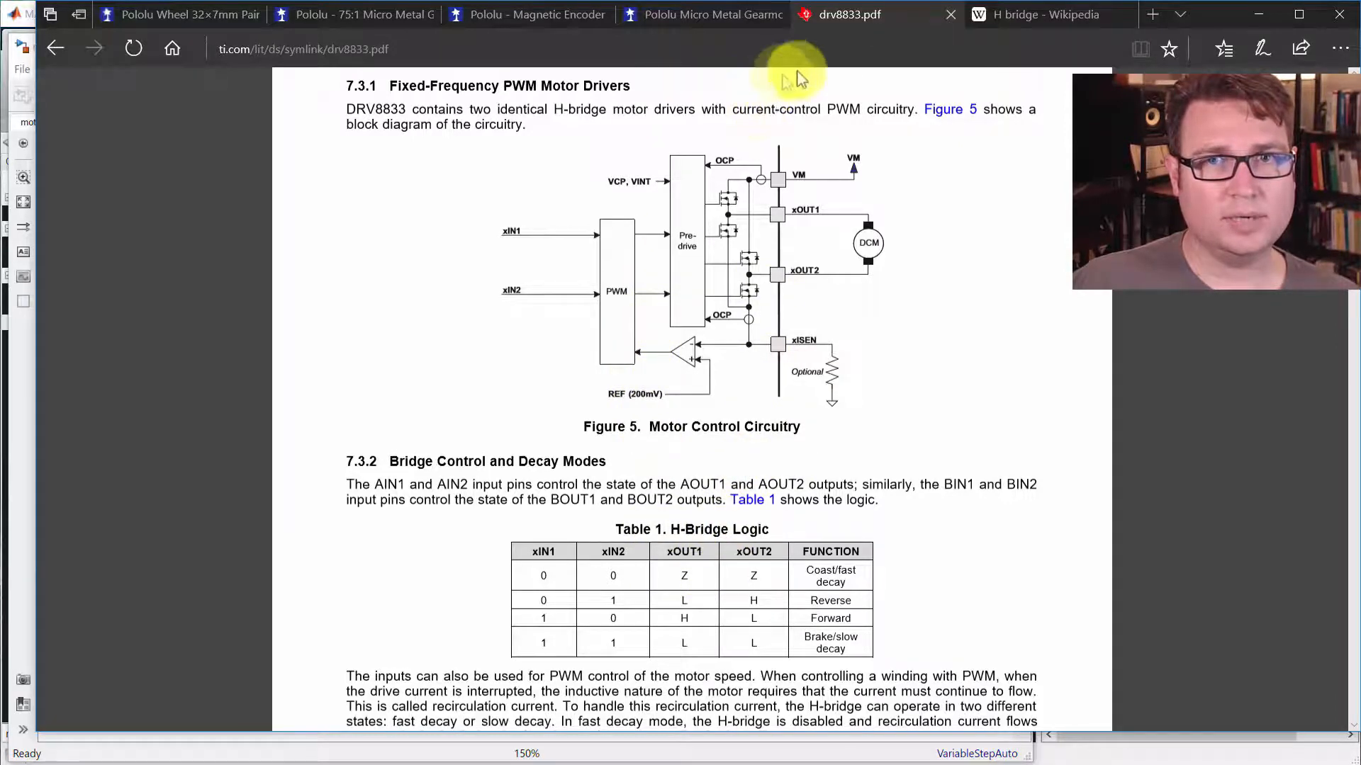
Step: Examine the Wikipedia H bridge article, enlarging the diagram of the two basic states, and return to the DRV8833 datasheet
left_click(1023, 18)
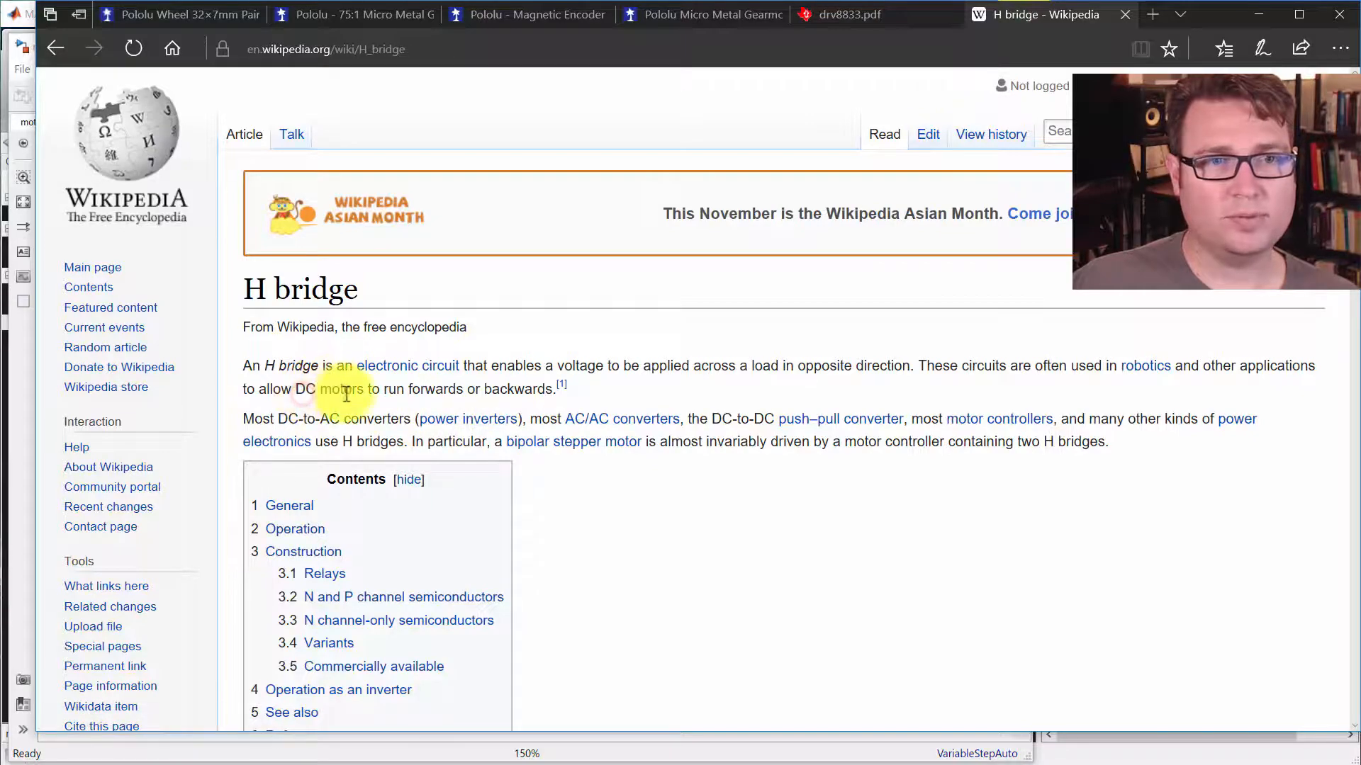
scroll(390, 396, "down", 6)
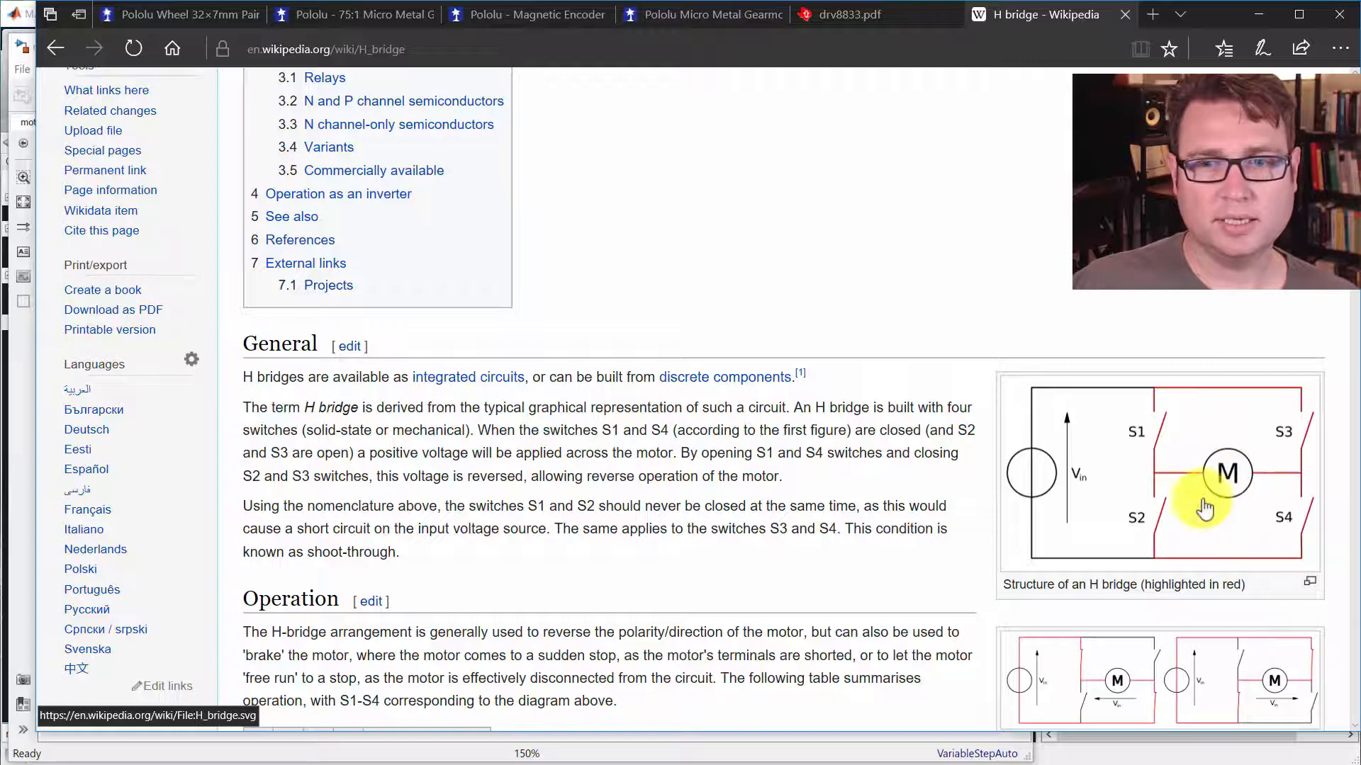
scroll(1170, 556, "down", 2)
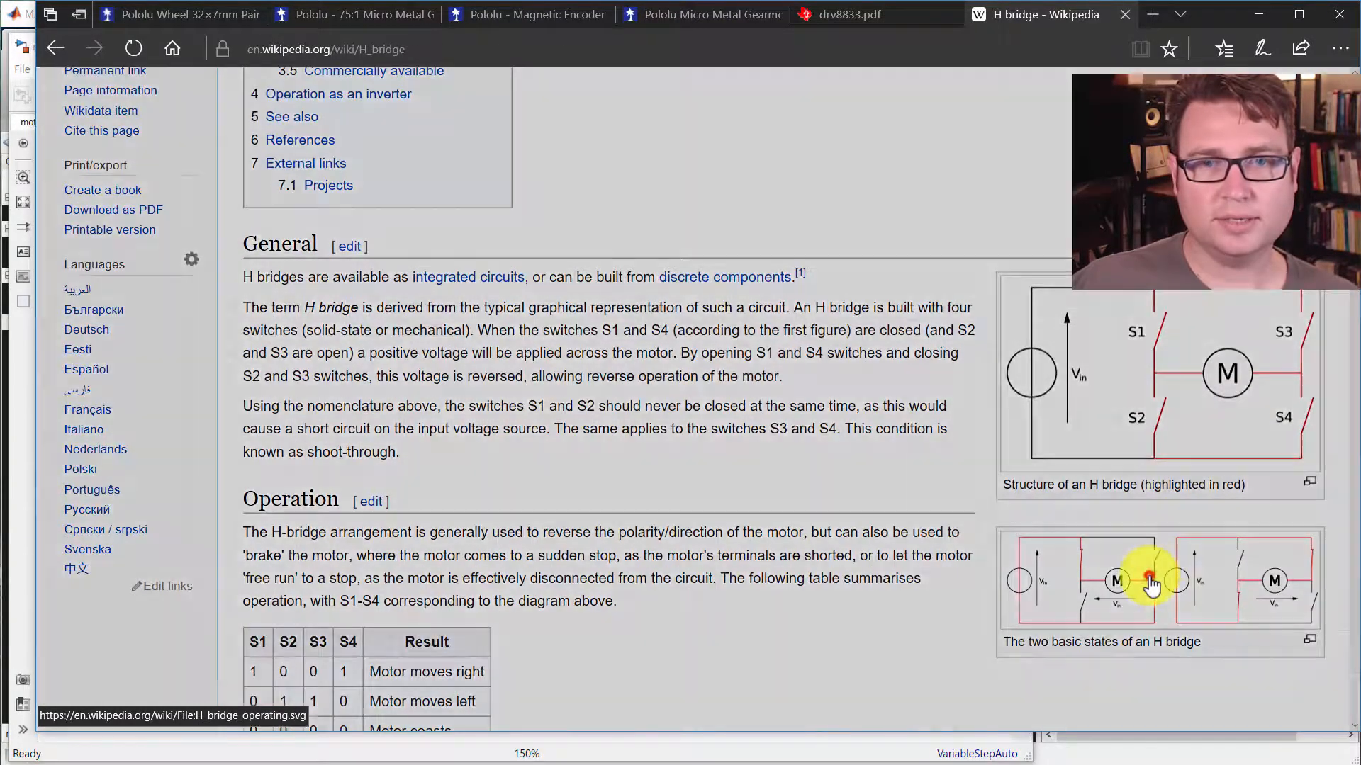
left_click(1148, 579)
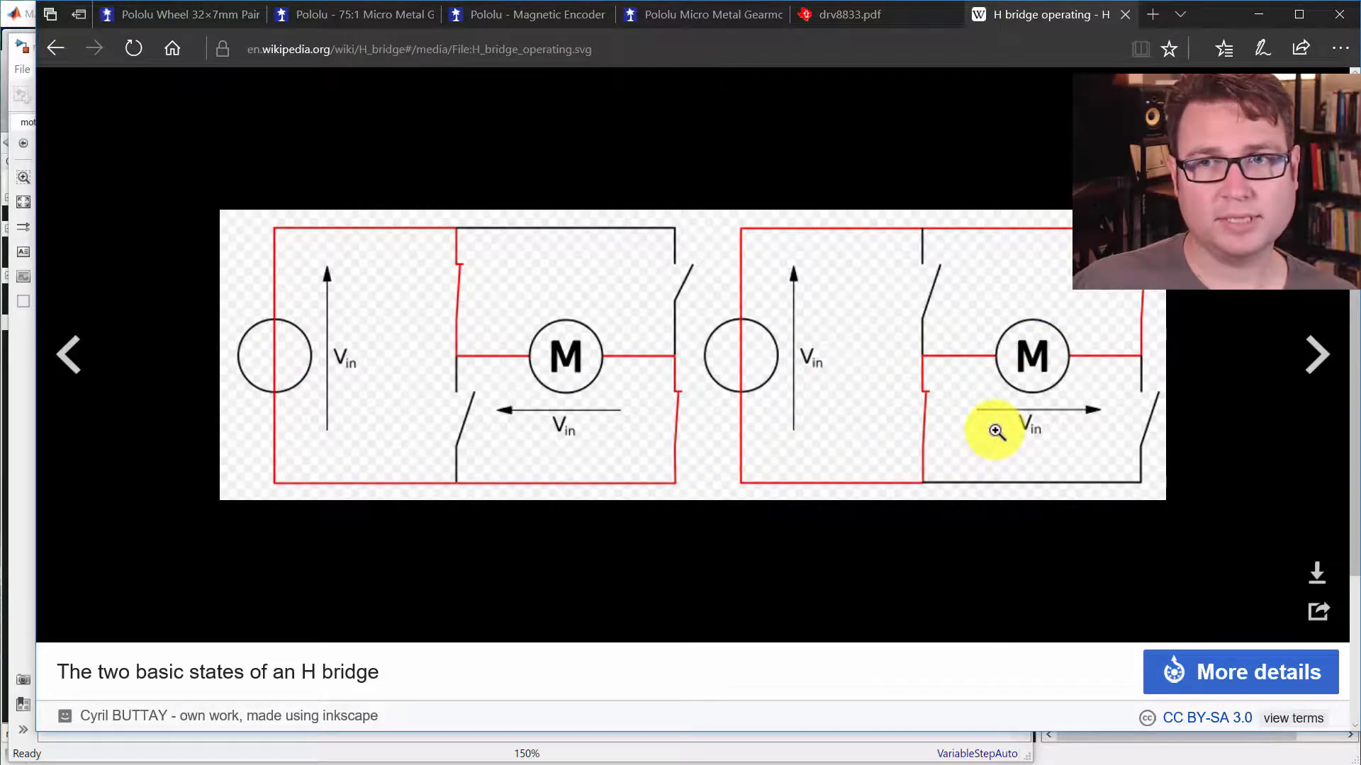
key("Escape")
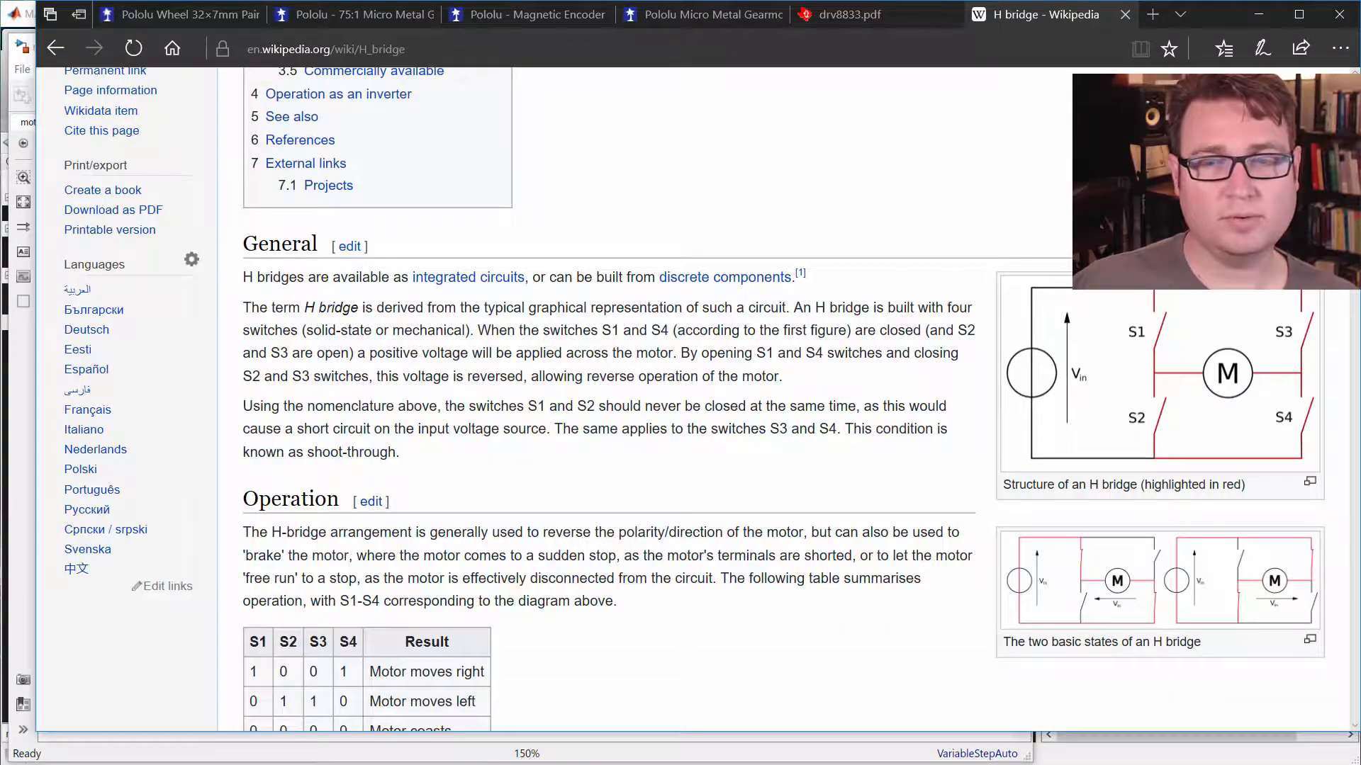
left_click(874, 19)
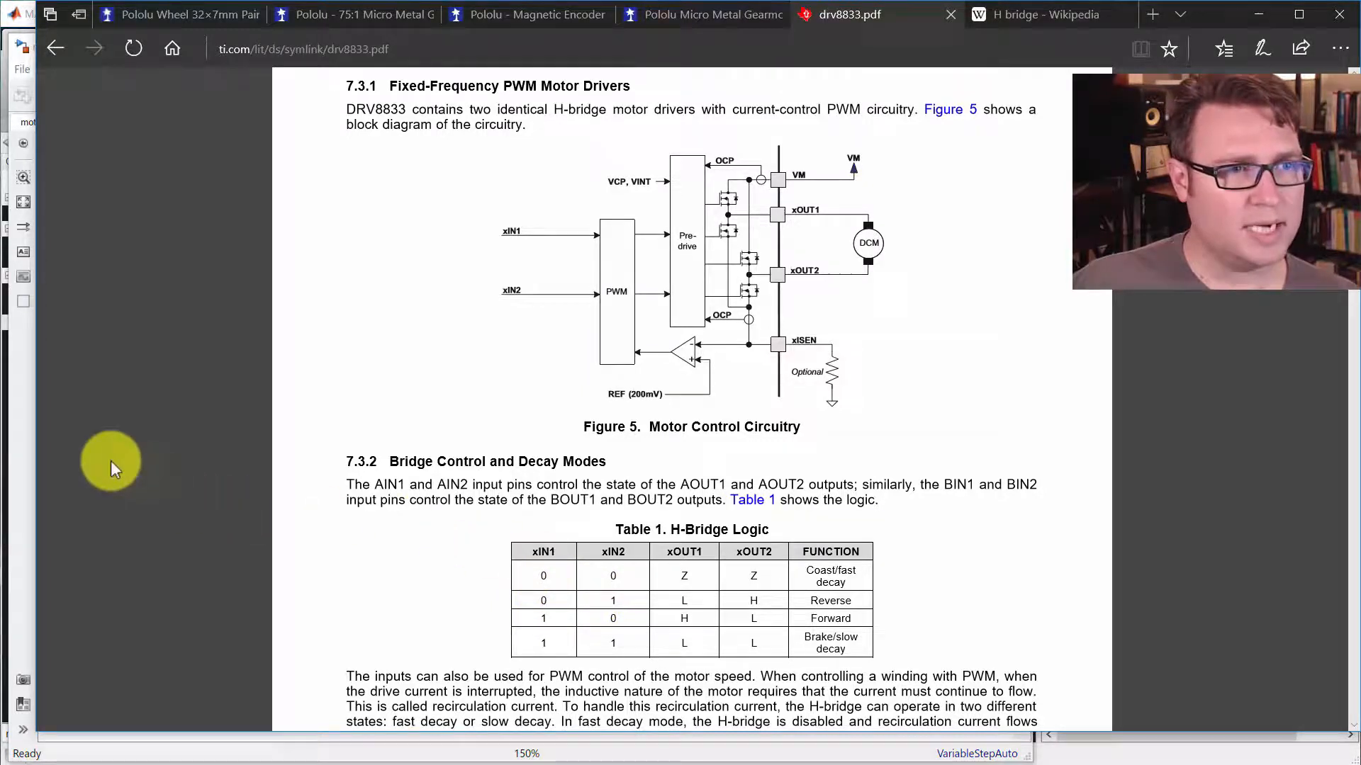
Step: Switch back to Simulink and open the Library Browser from the untitled model
left_click(27, 408)
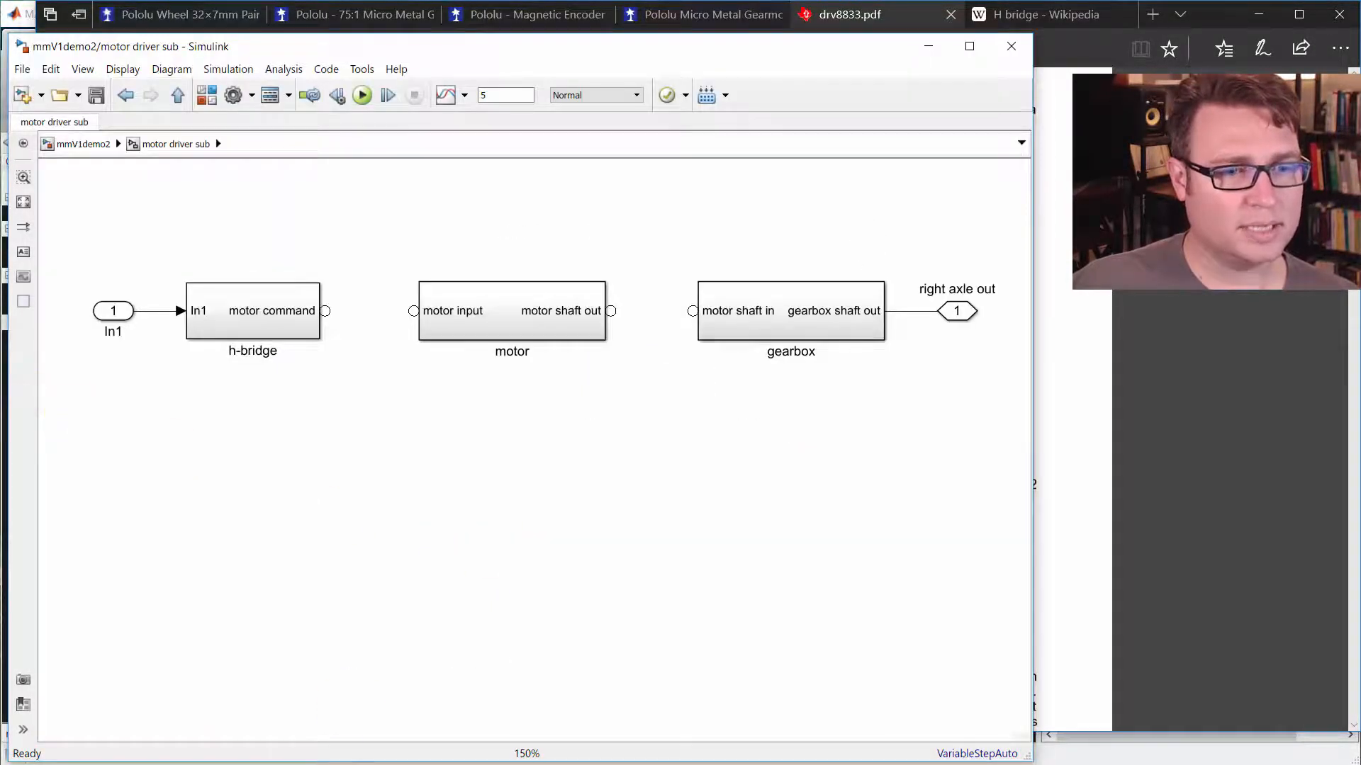
left_click(446, 465)
left_click(409, 268)
mouse_move(751, 75)
left_mouse_down()
mouse_move(870, 88)
mouse_move(726, 79)
left_mouse_up()
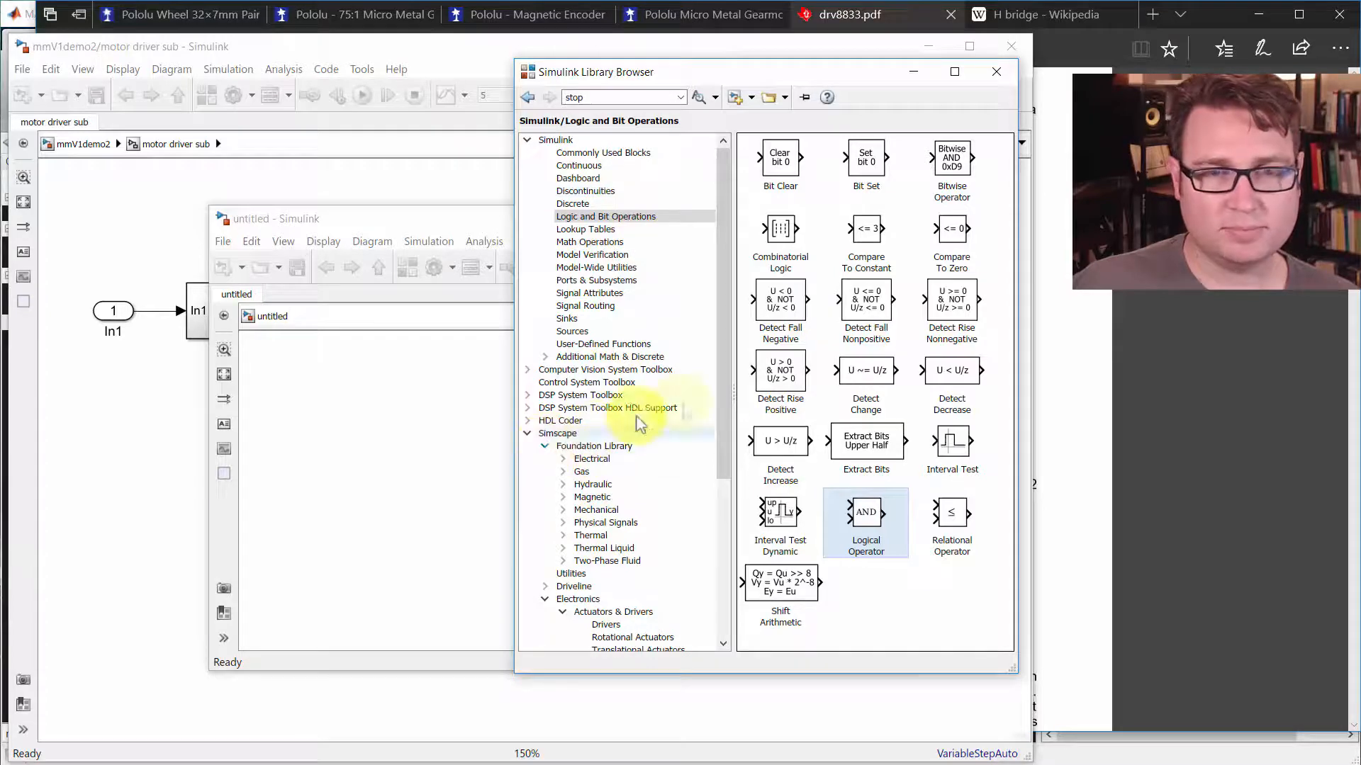
Step: Add an H-Bridge and a Controlled PWM Voltage block from the Simscape Electronics Drivers library to the untitled model
left_click_drag(723, 380, 724, 392)
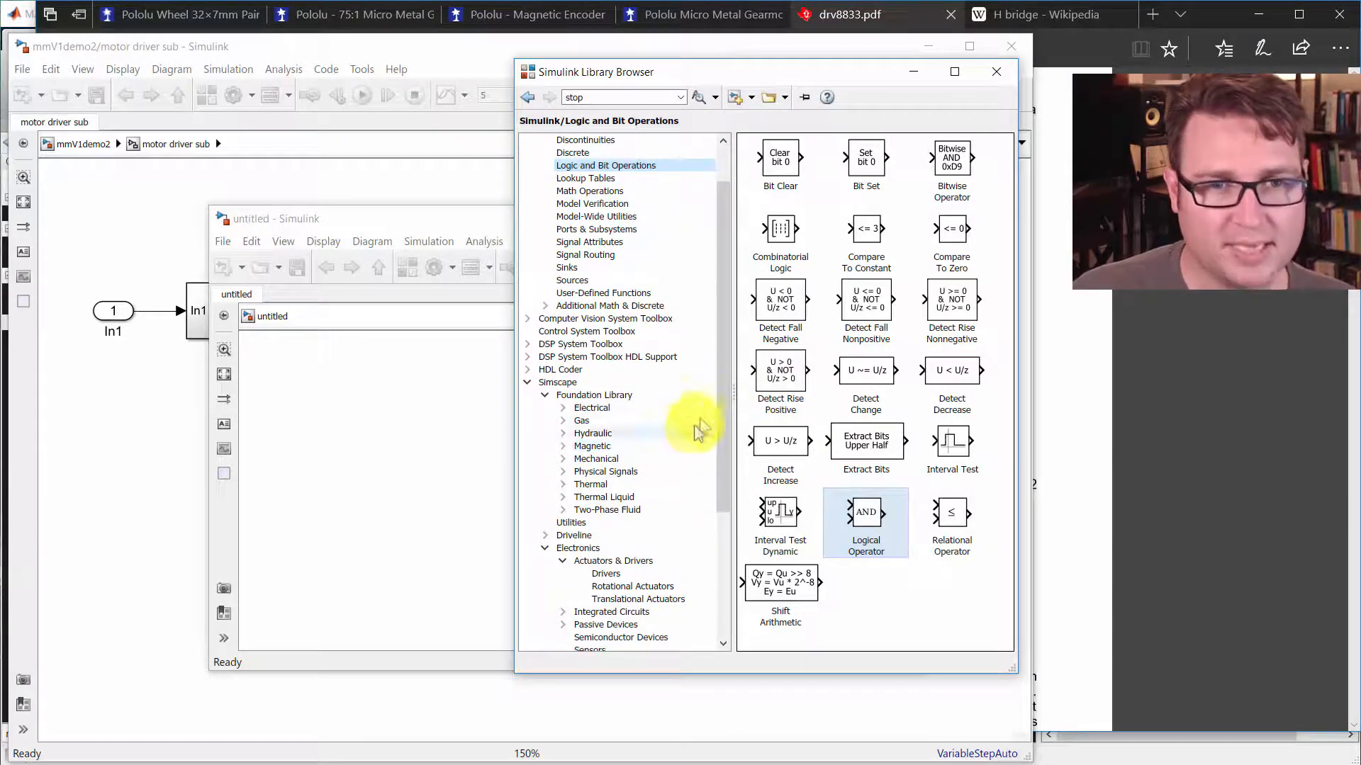
left_click_drag(722, 400, 724, 433)
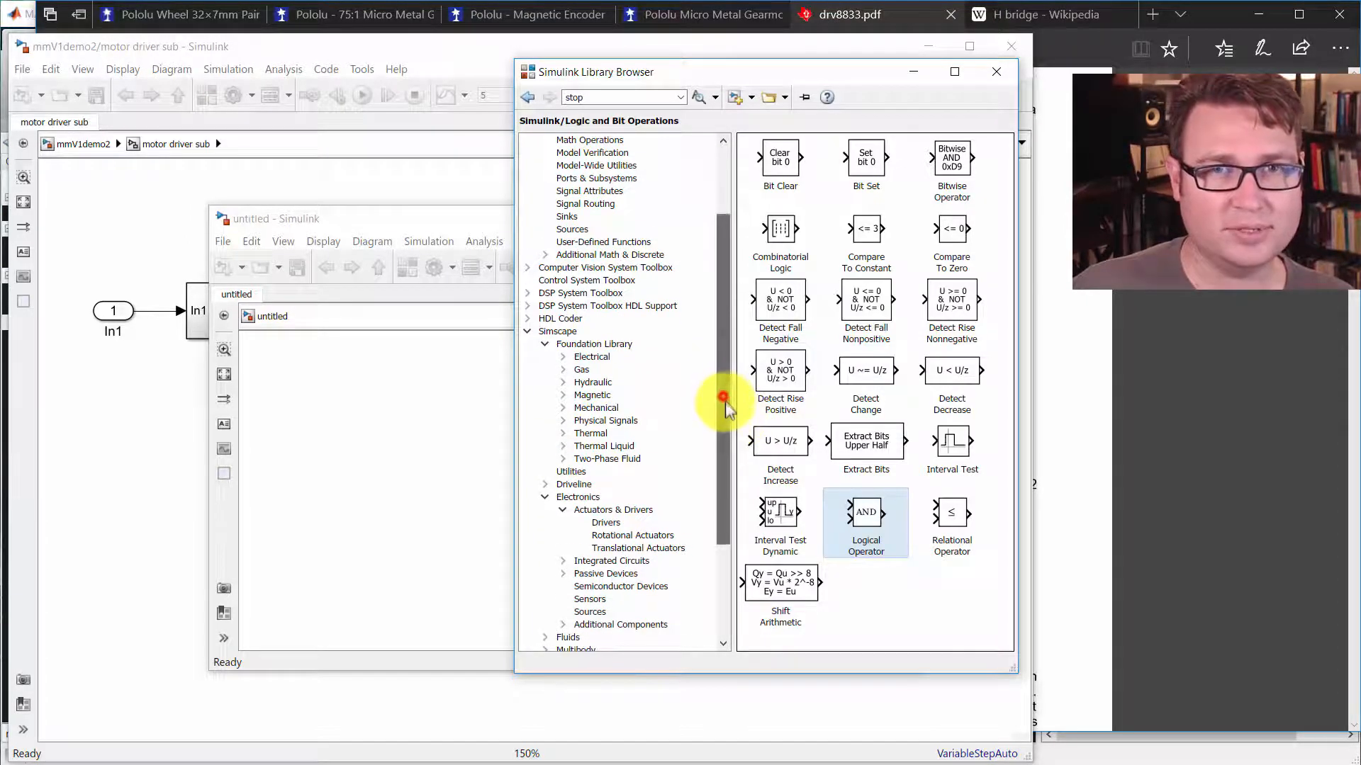
left_click_drag(725, 401, 725, 407)
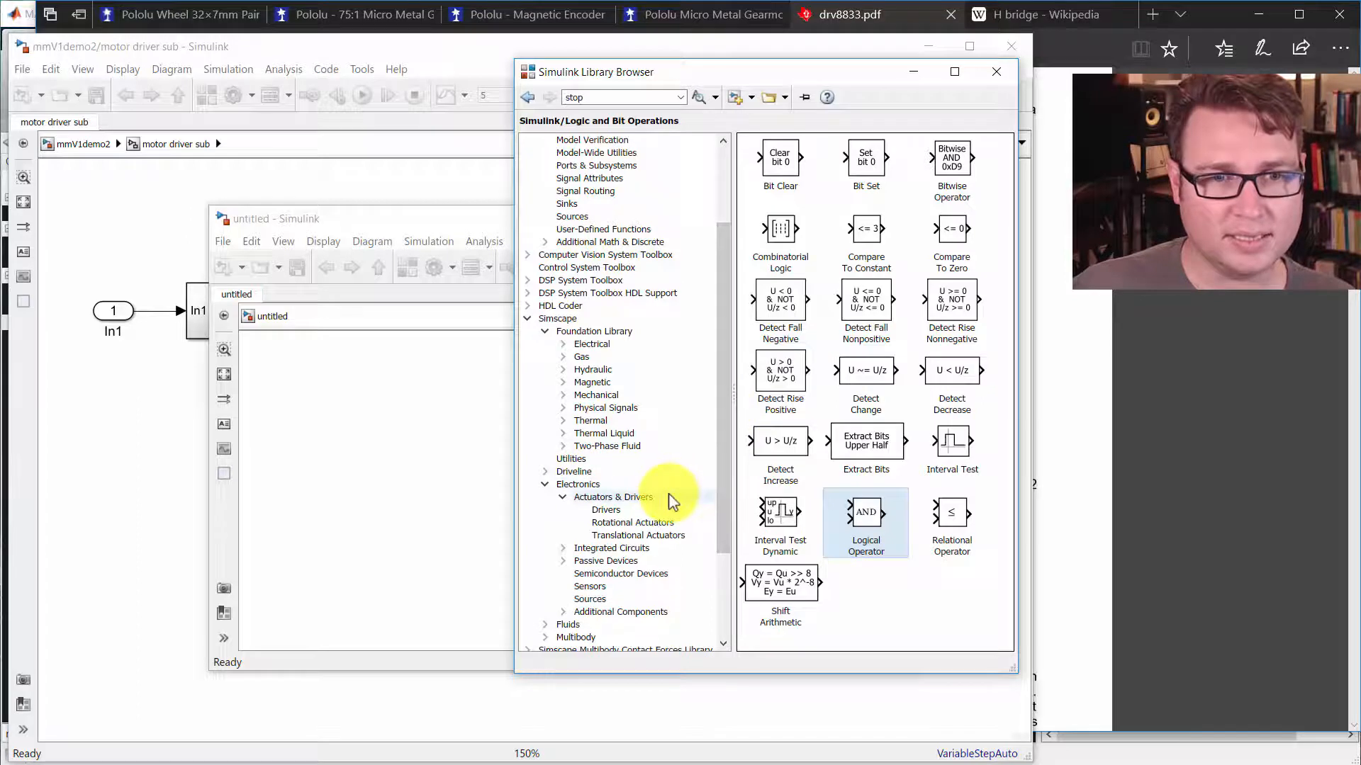
left_click(612, 509)
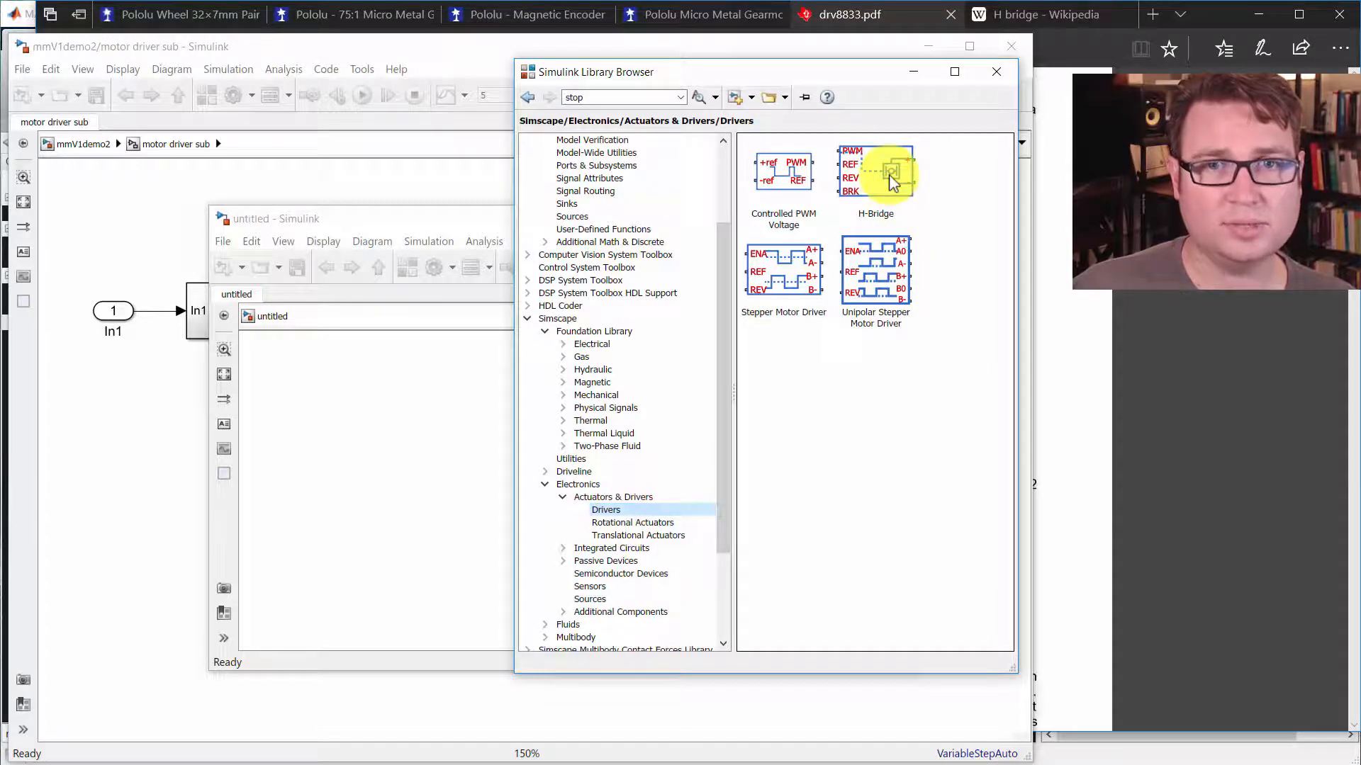
left_click_drag(889, 177, 765, 496)
left_click(795, 71)
left_click_drag(777, 181, 577, 482)
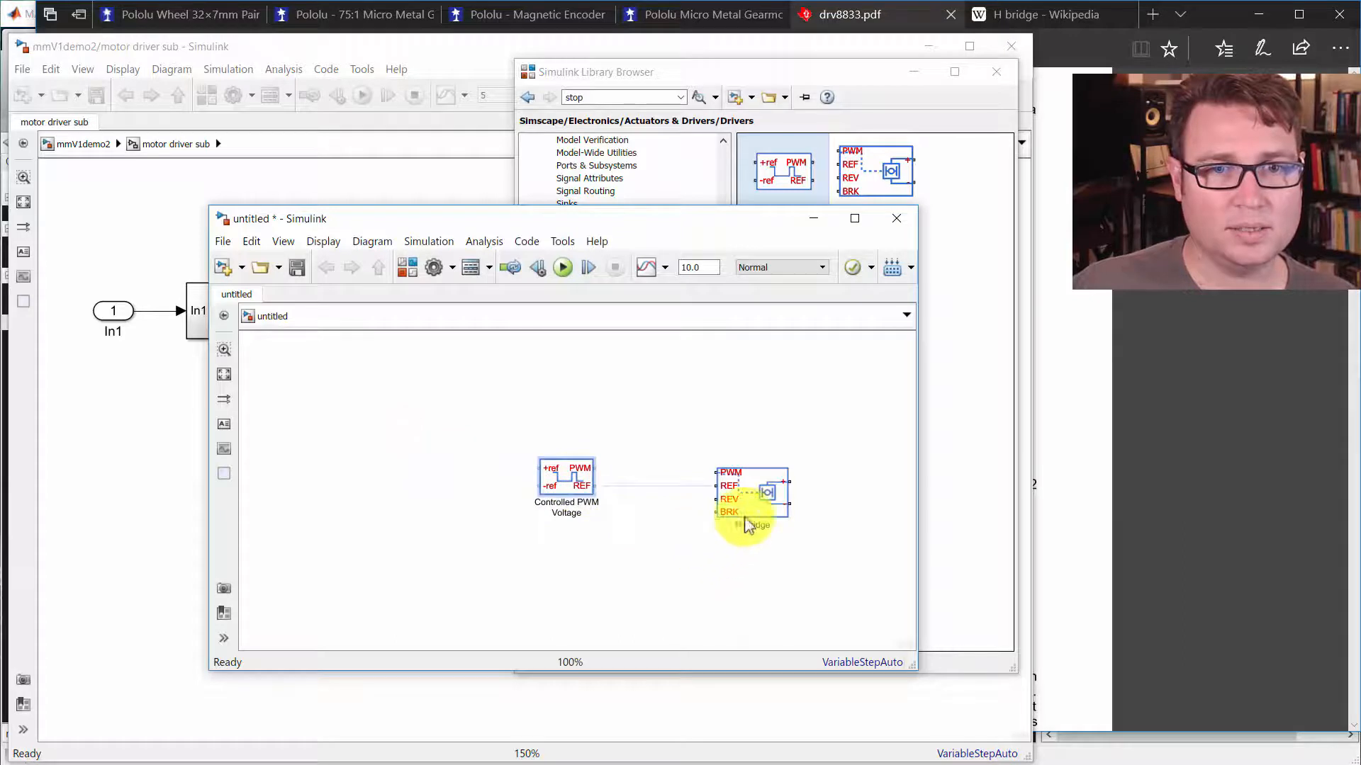
Step: Enlarge the H-Bridge and Controlled PWM Voltage blocks and connect their PWM and REF ports to each other
left_click(761, 494)
left_click_drag(792, 468, 846, 424)
left_click(572, 477)
left_click_drag(594, 456, 621, 451)
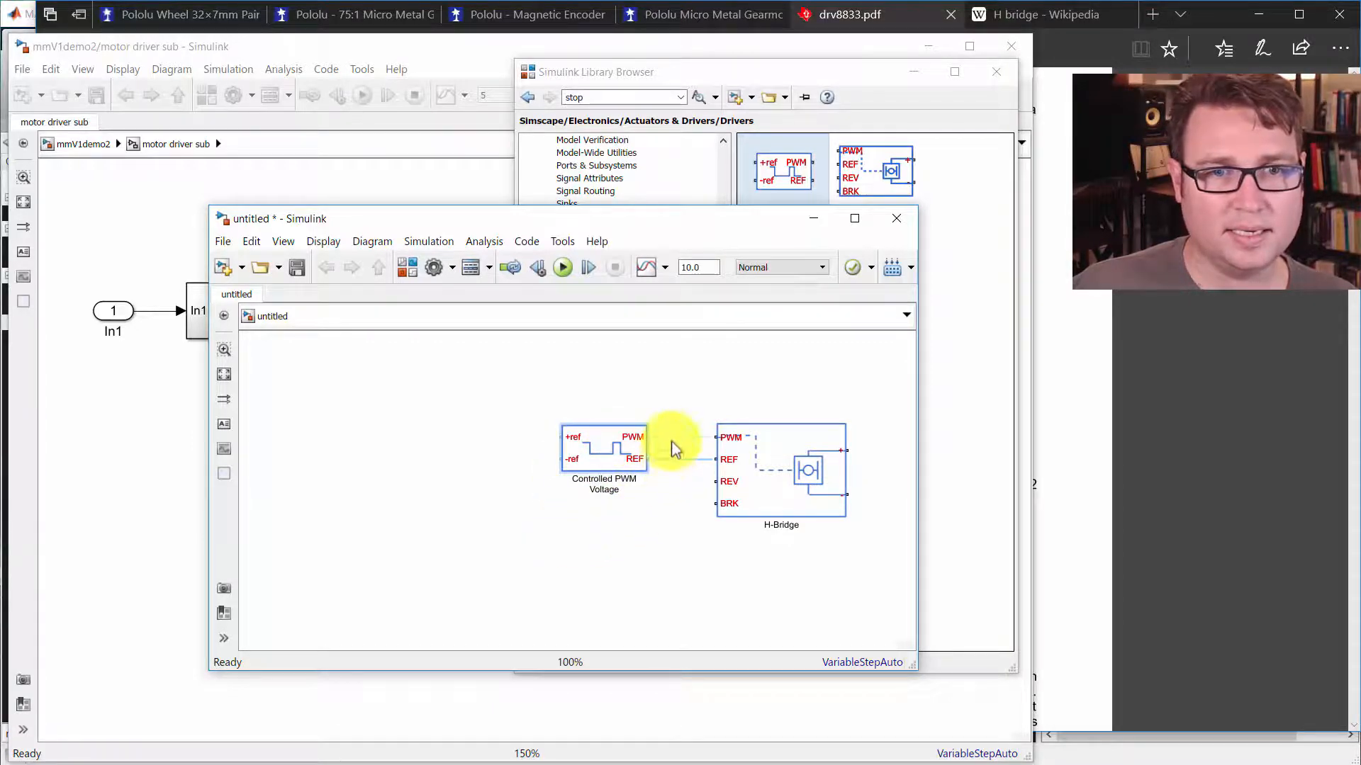
scroll(709, 540, "up", 3)
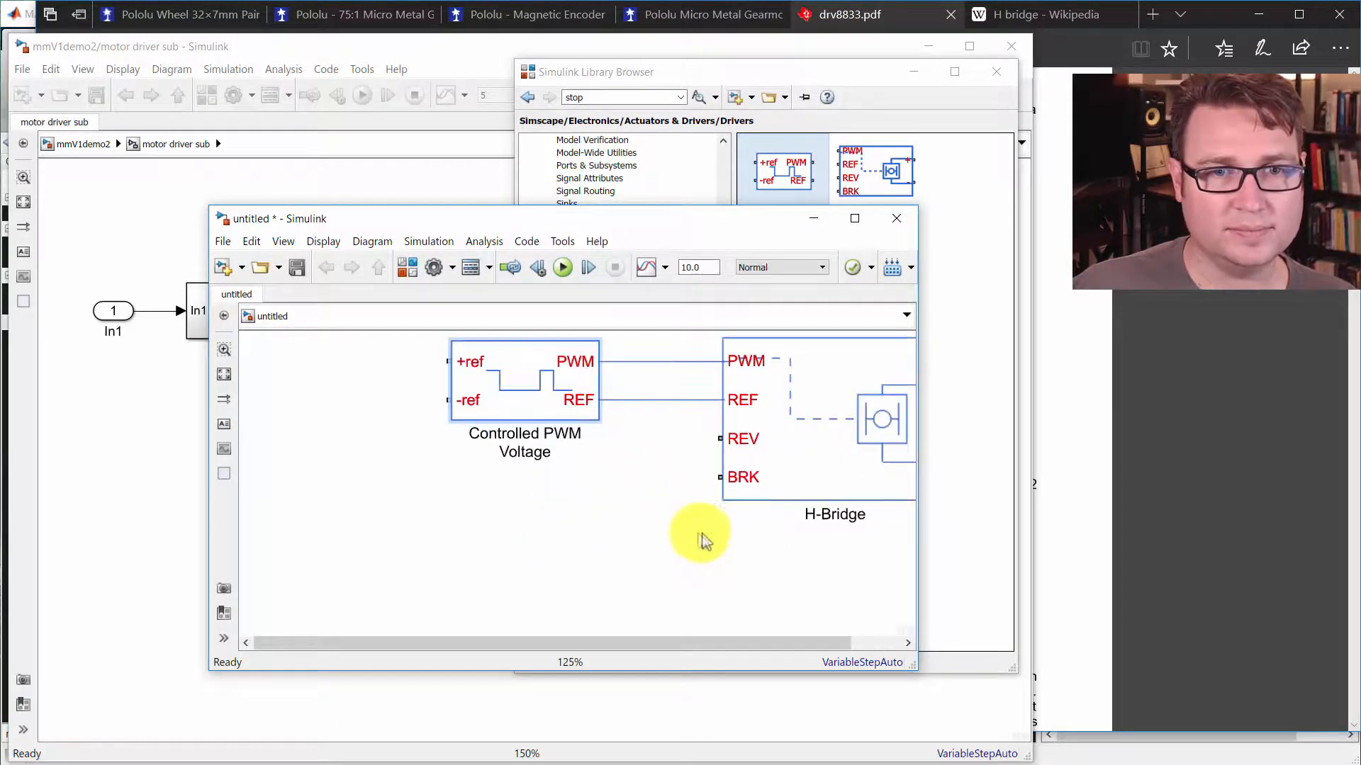
left_click_drag(653, 434, 571, 465)
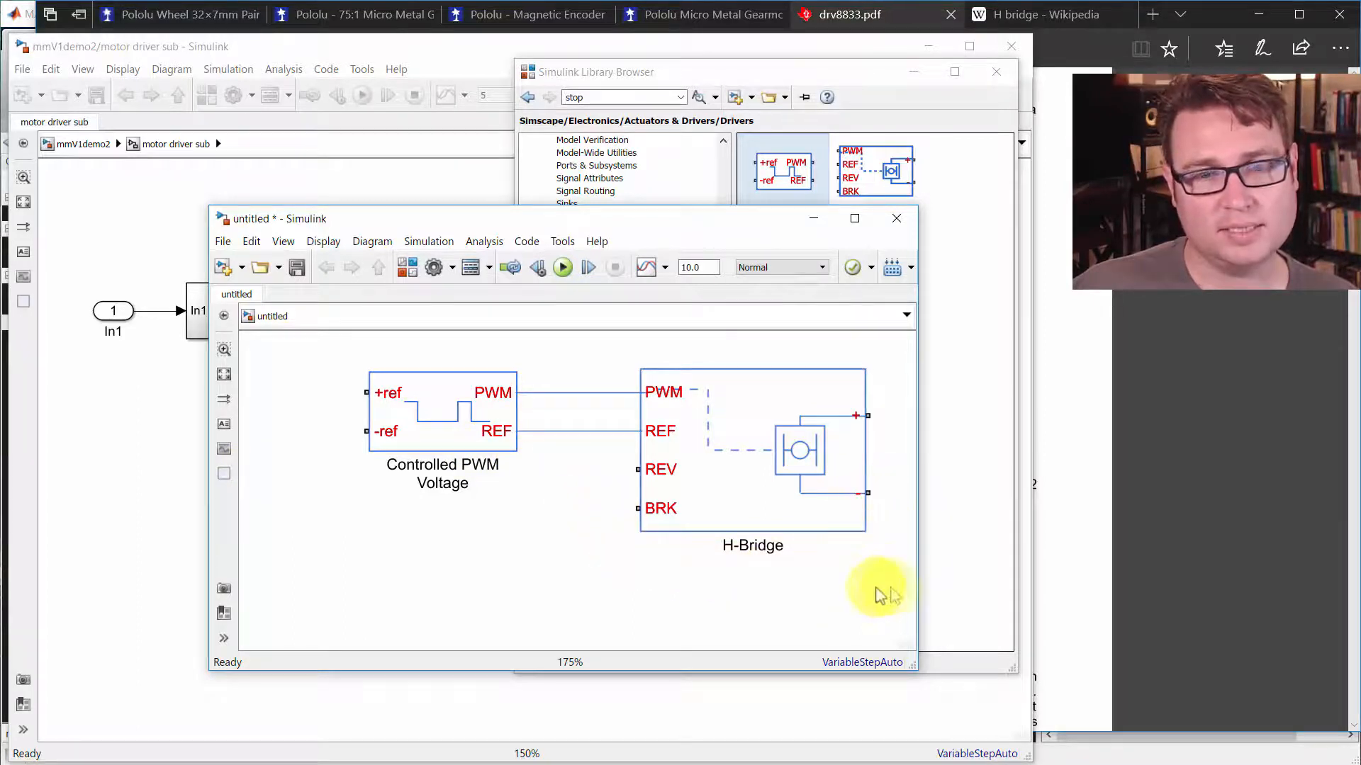
scroll(570, 574, "down", 2)
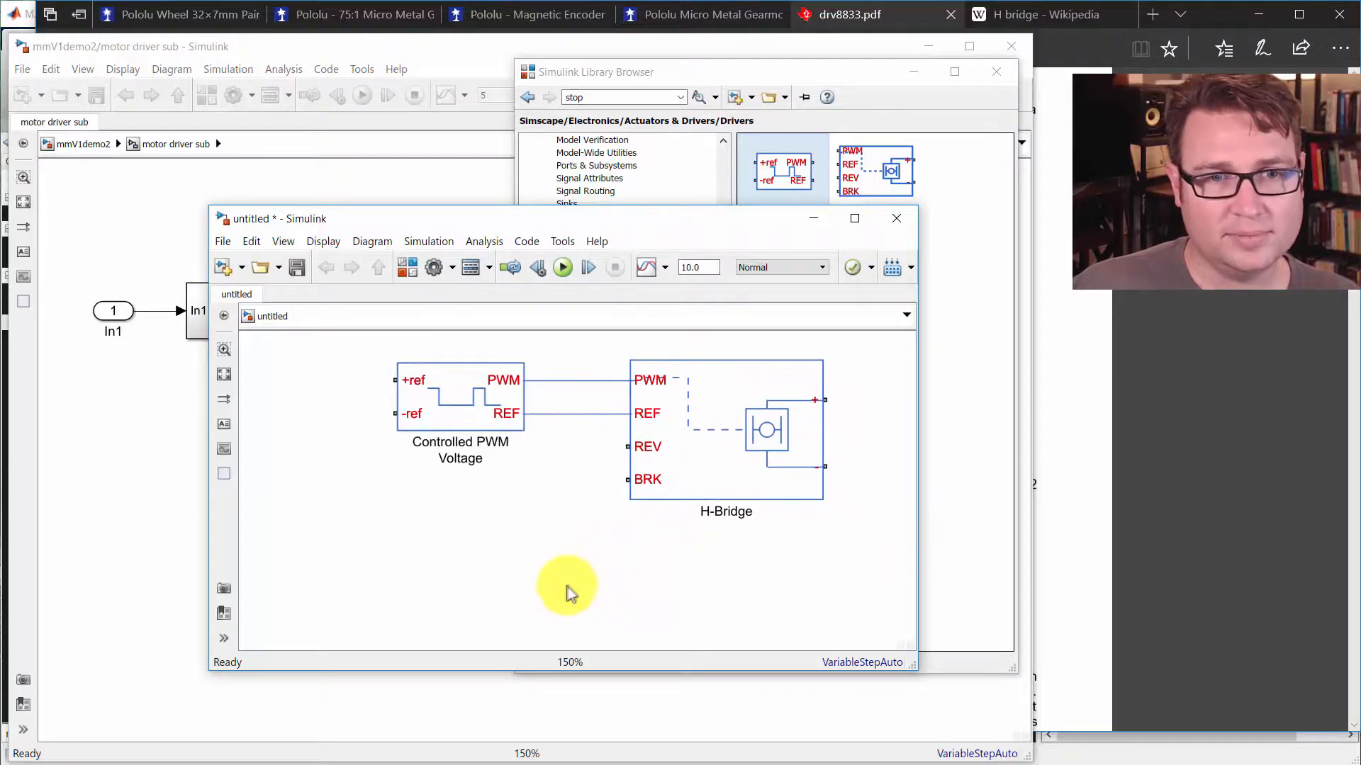
Step: Set the H-Bridge's simulation mode to Averaged with Smoothed load current characteristics
left_click(720, 443)
double_click(721, 443)
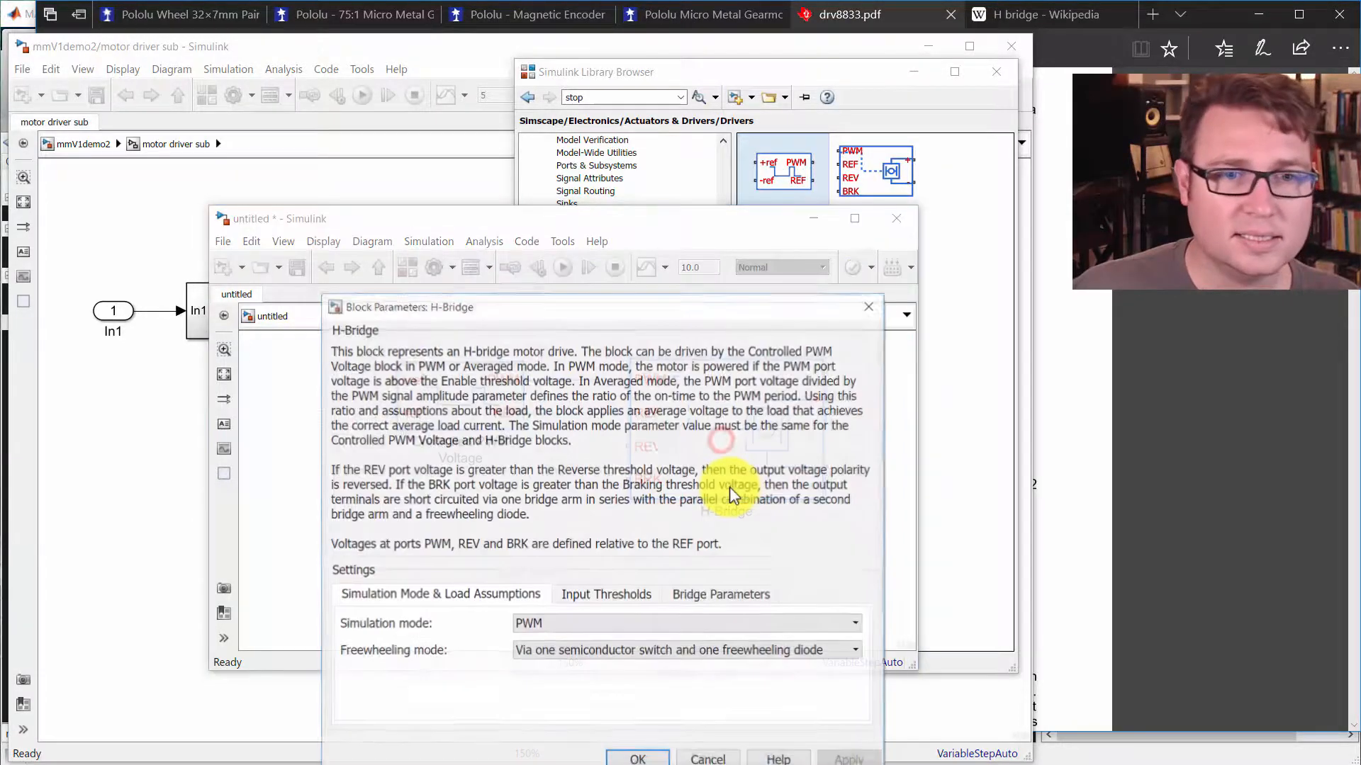
left_click_drag(595, 314, 577, 191)
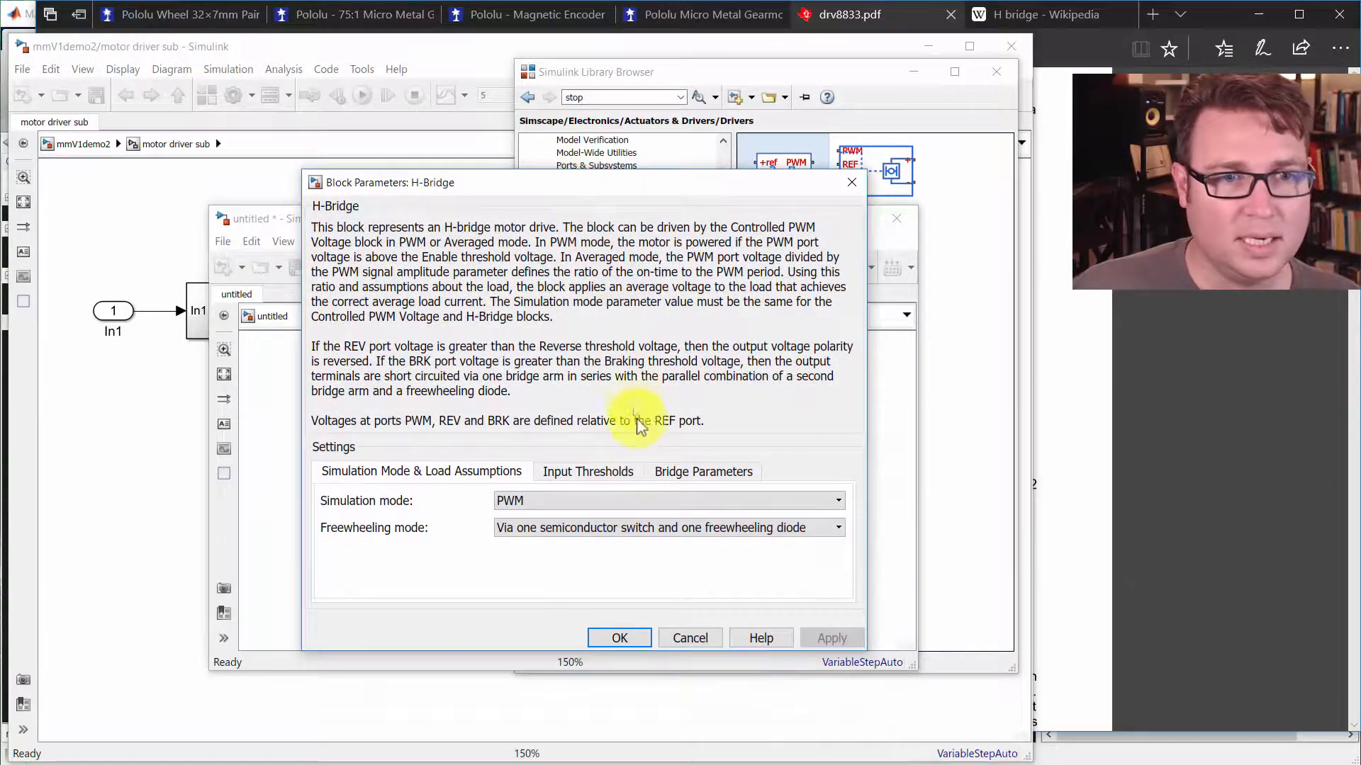
left_click(522, 501)
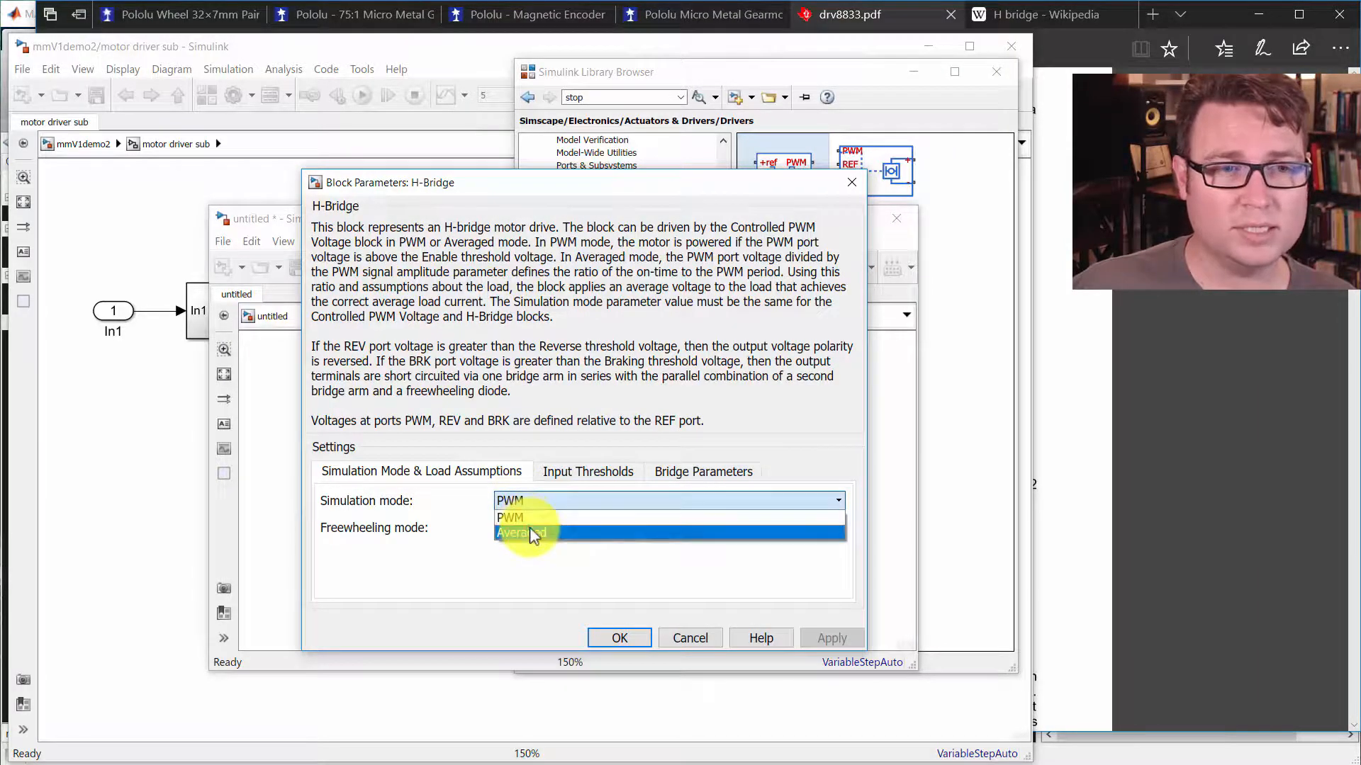
left_click(531, 531)
left_click(535, 529)
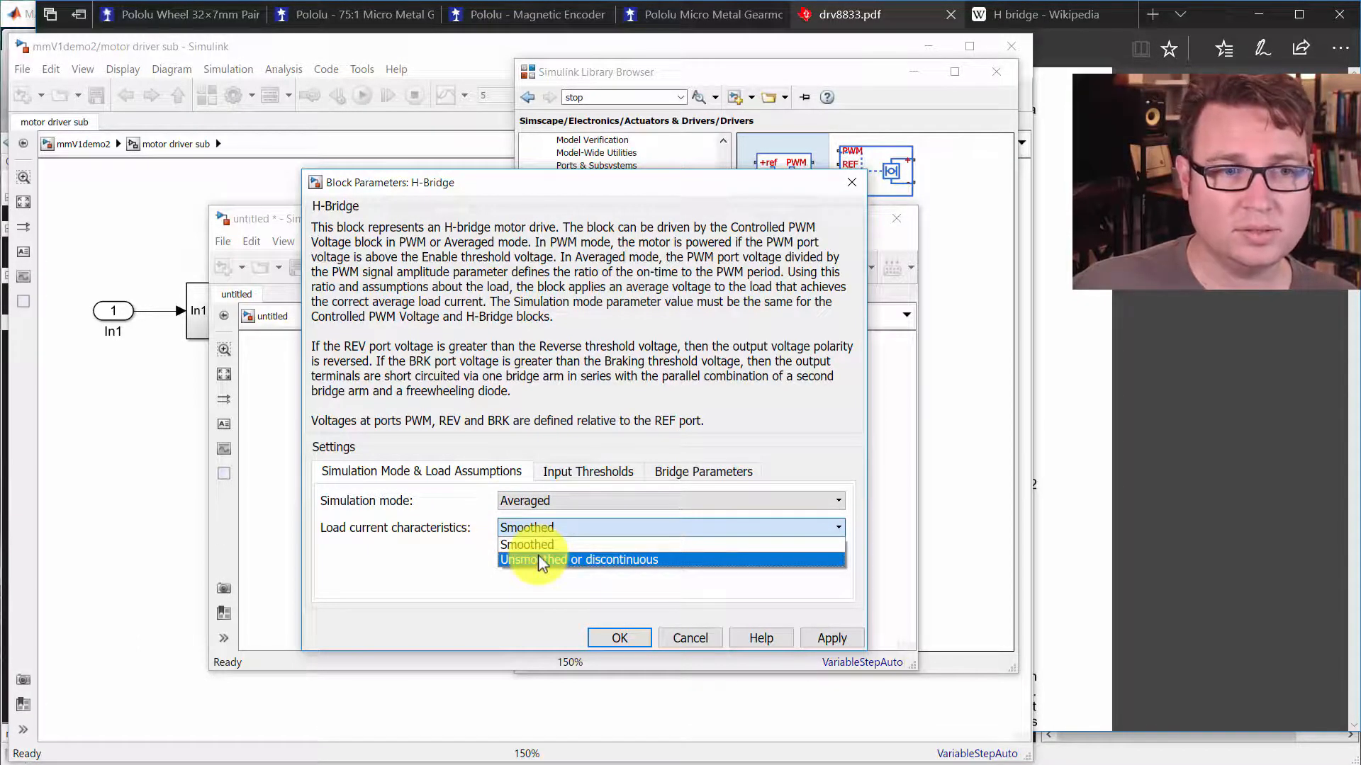
left_click(544, 545)
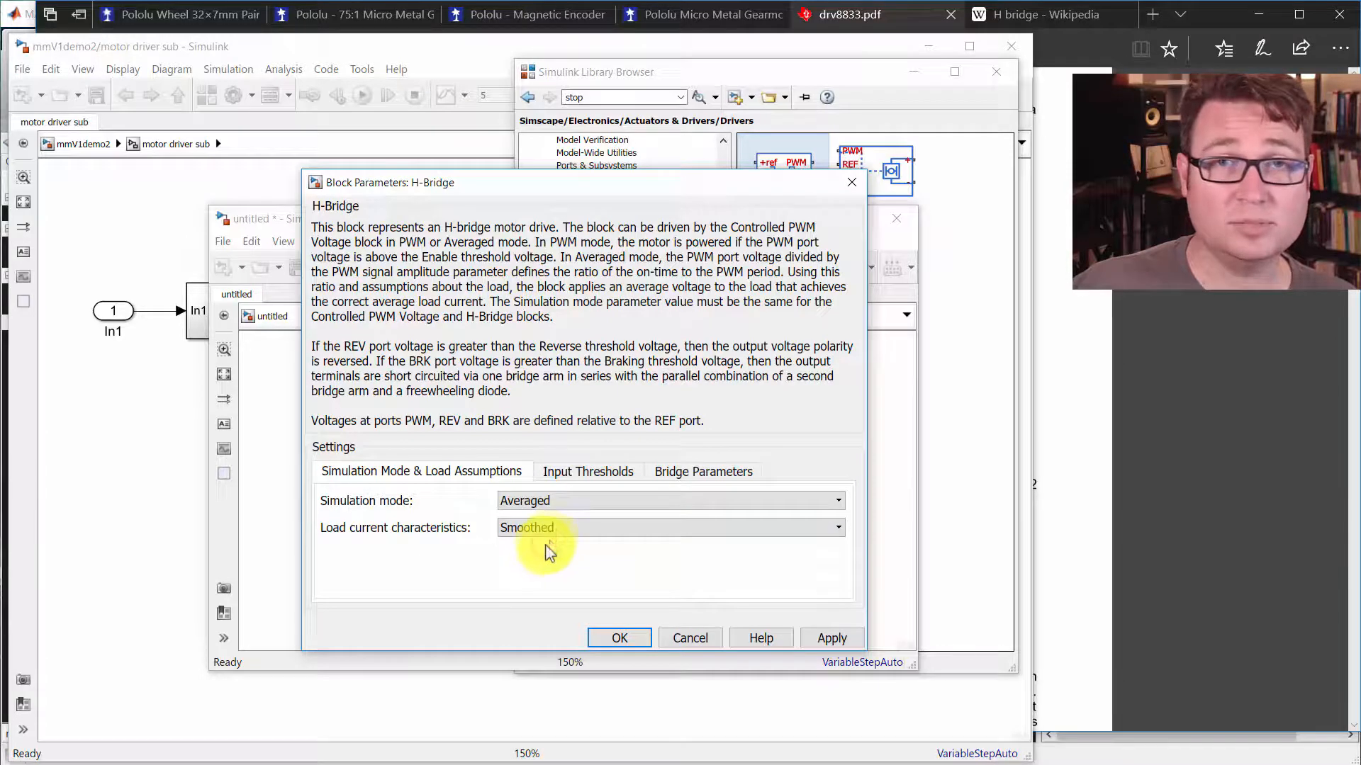
Step: Examine the H-Bridge's input thresholds for enable, PWM amplitude, reverse and braking against the block's ports
left_click(579, 471)
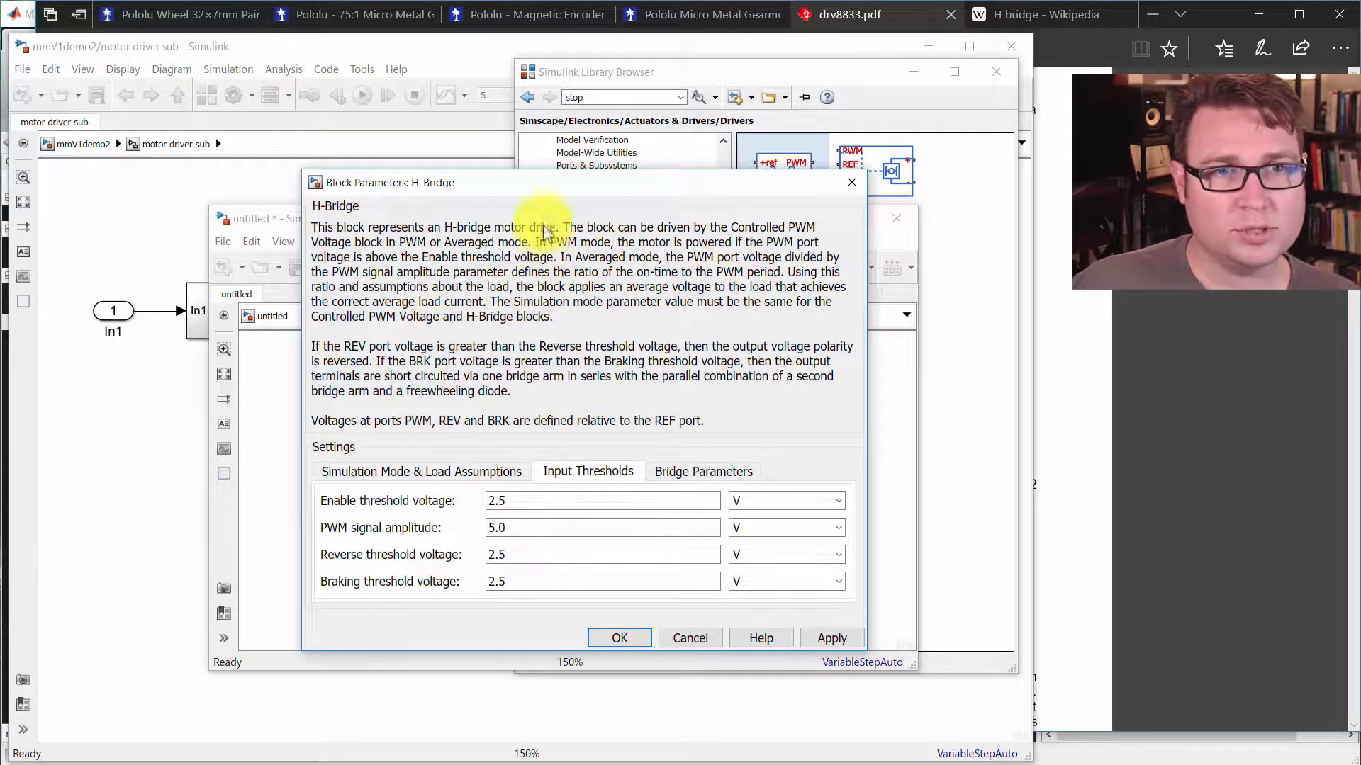
left_click_drag(545, 189, 268, 183)
double_click(241, 494)
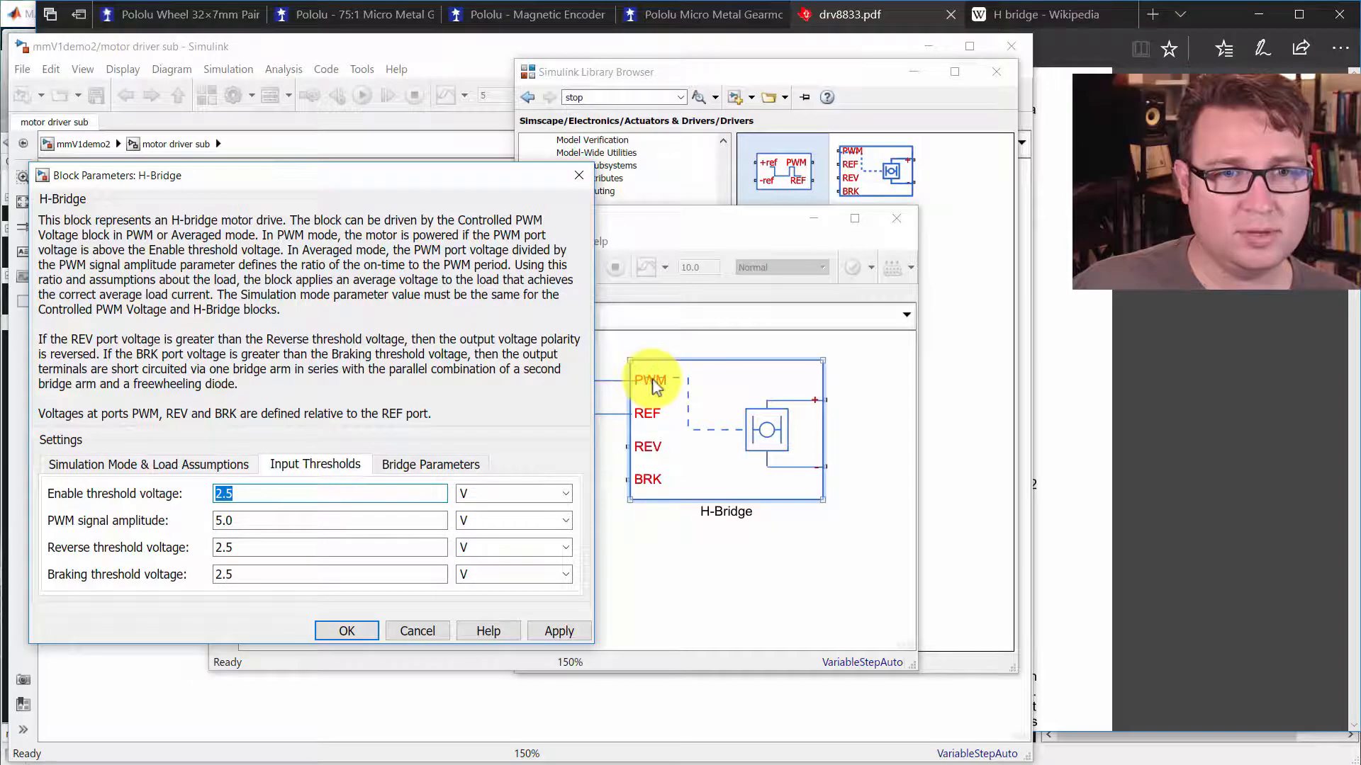
left_click(241, 492)
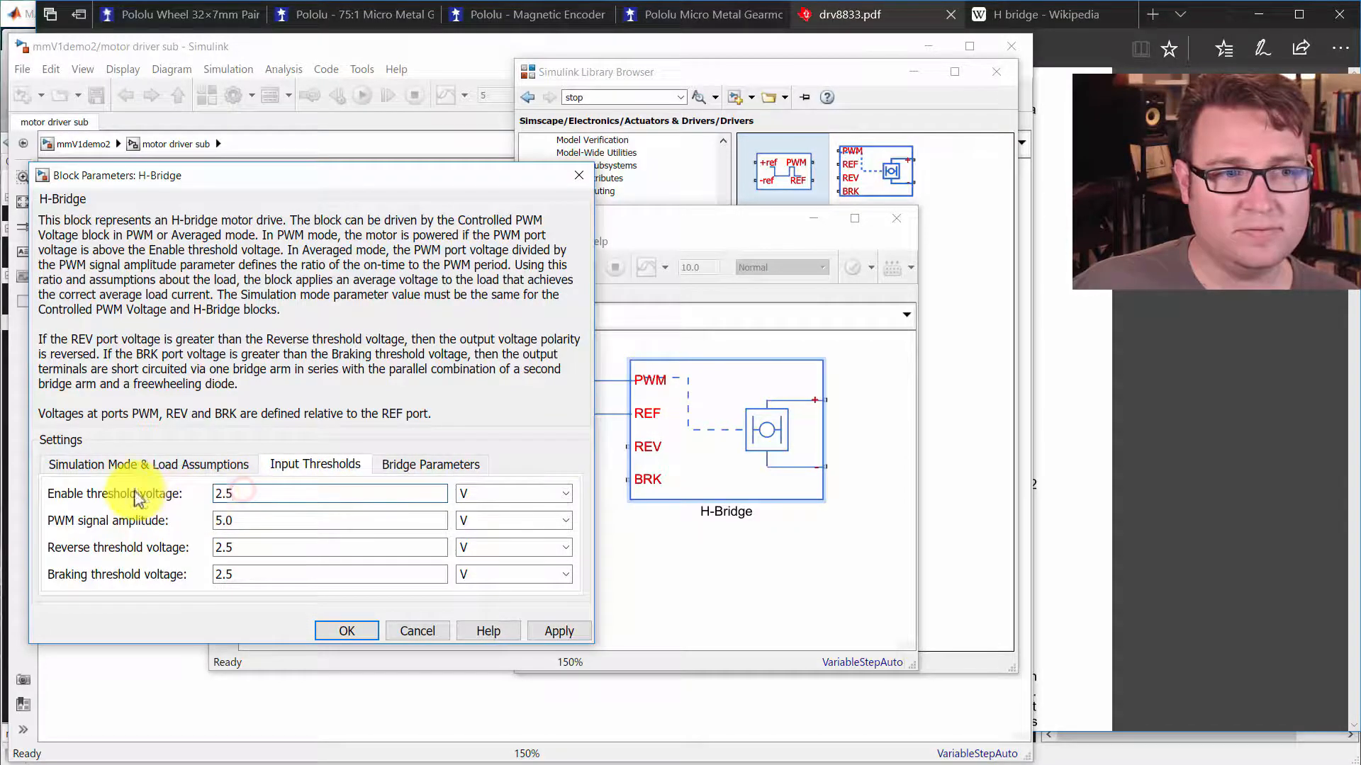
left_click(766, 443)
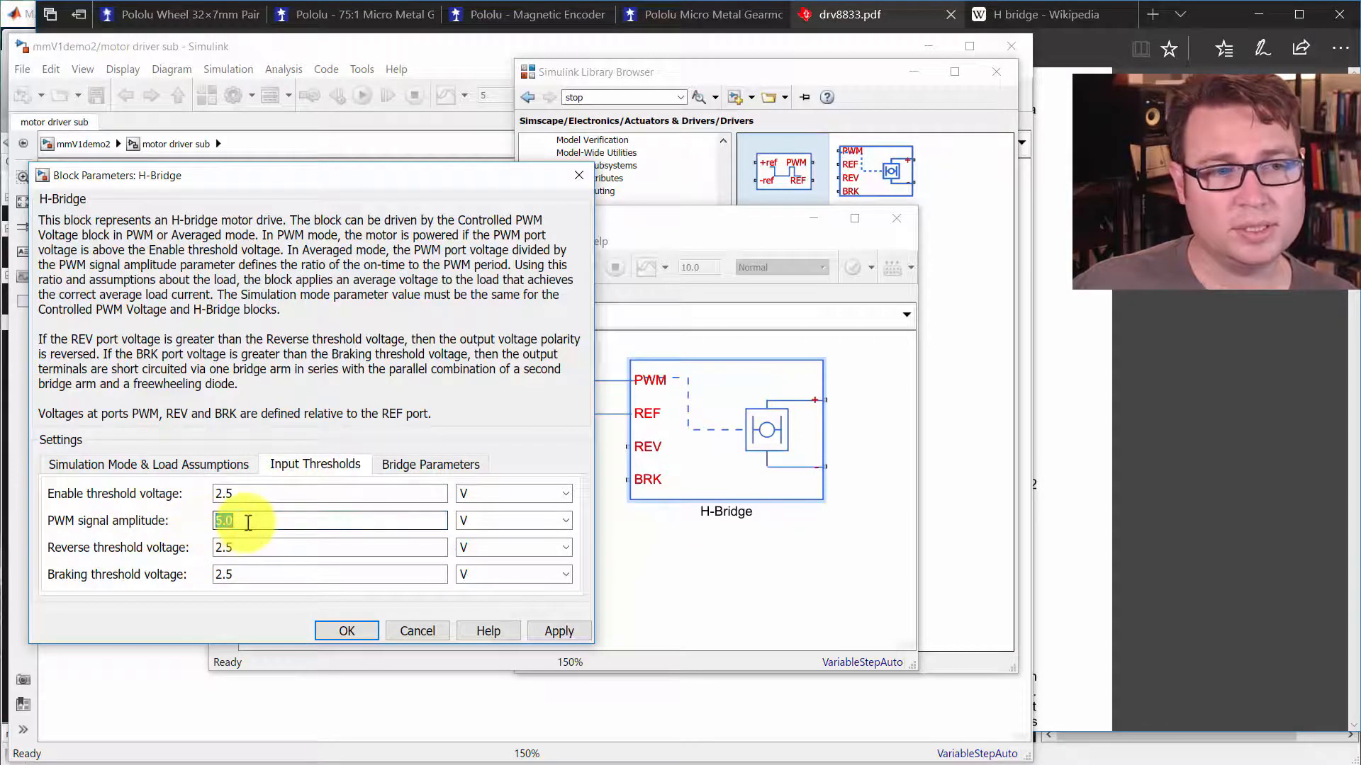
left_click(308, 520)
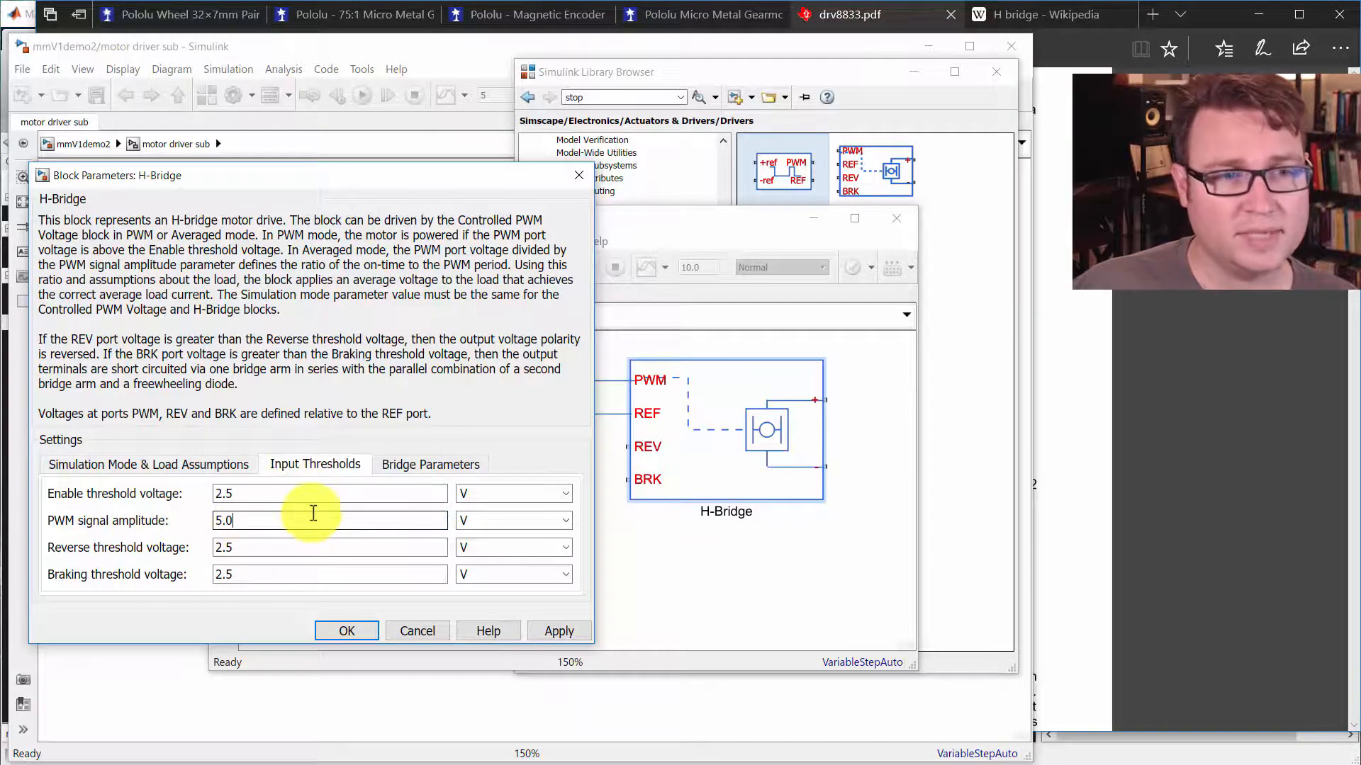
double_click(249, 545)
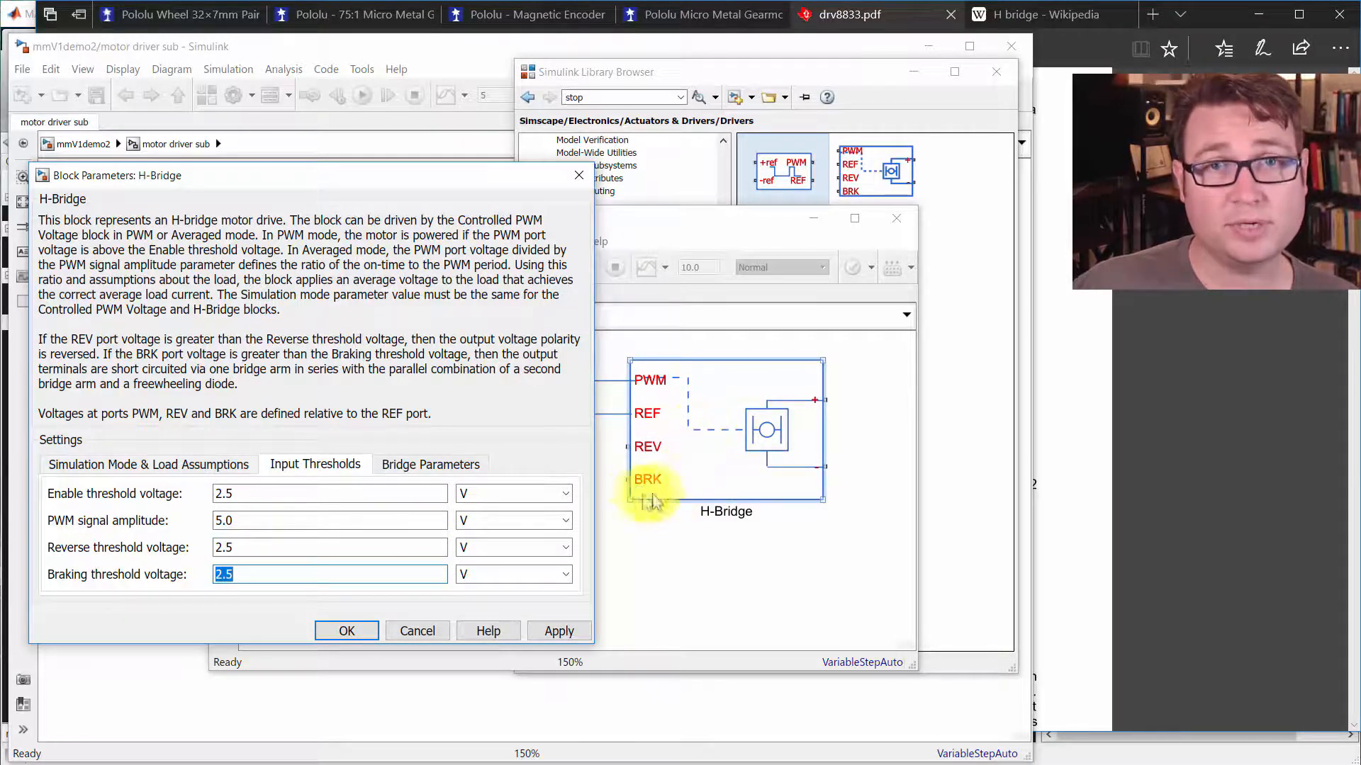
Step: Set the H-Bridge's output voltage amplitude to 6 V in its bridge parameters and accept the block settings
left_click(404, 468)
double_click(325, 494)
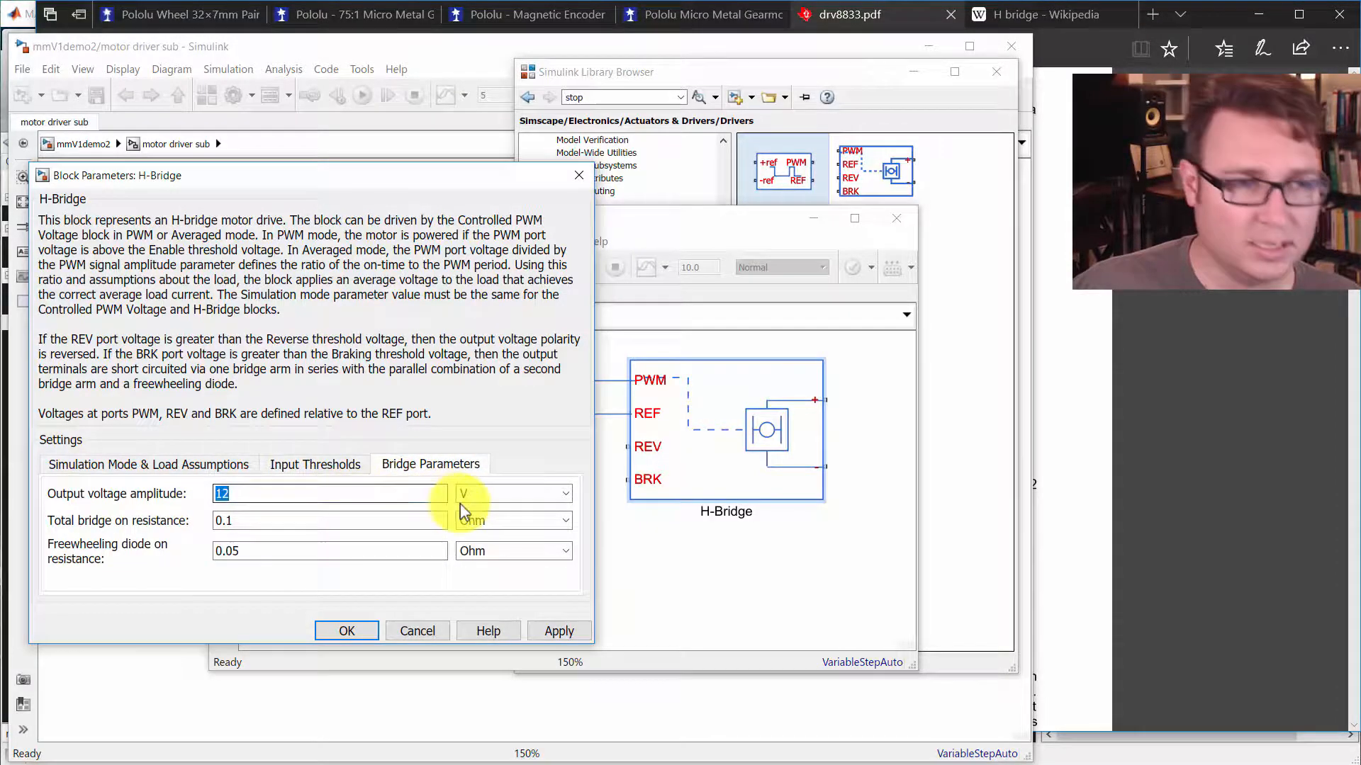
type("6")
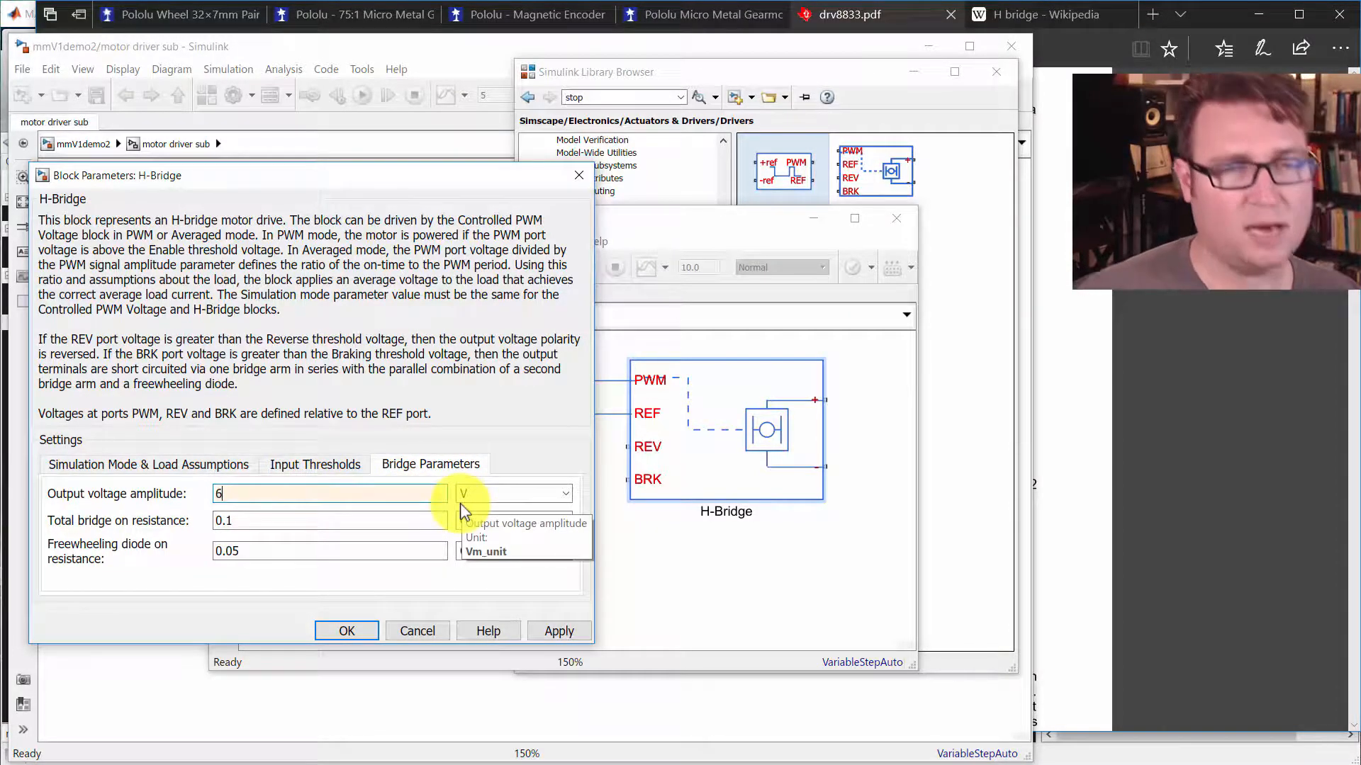
left_click_drag(405, 179, 436, 151)
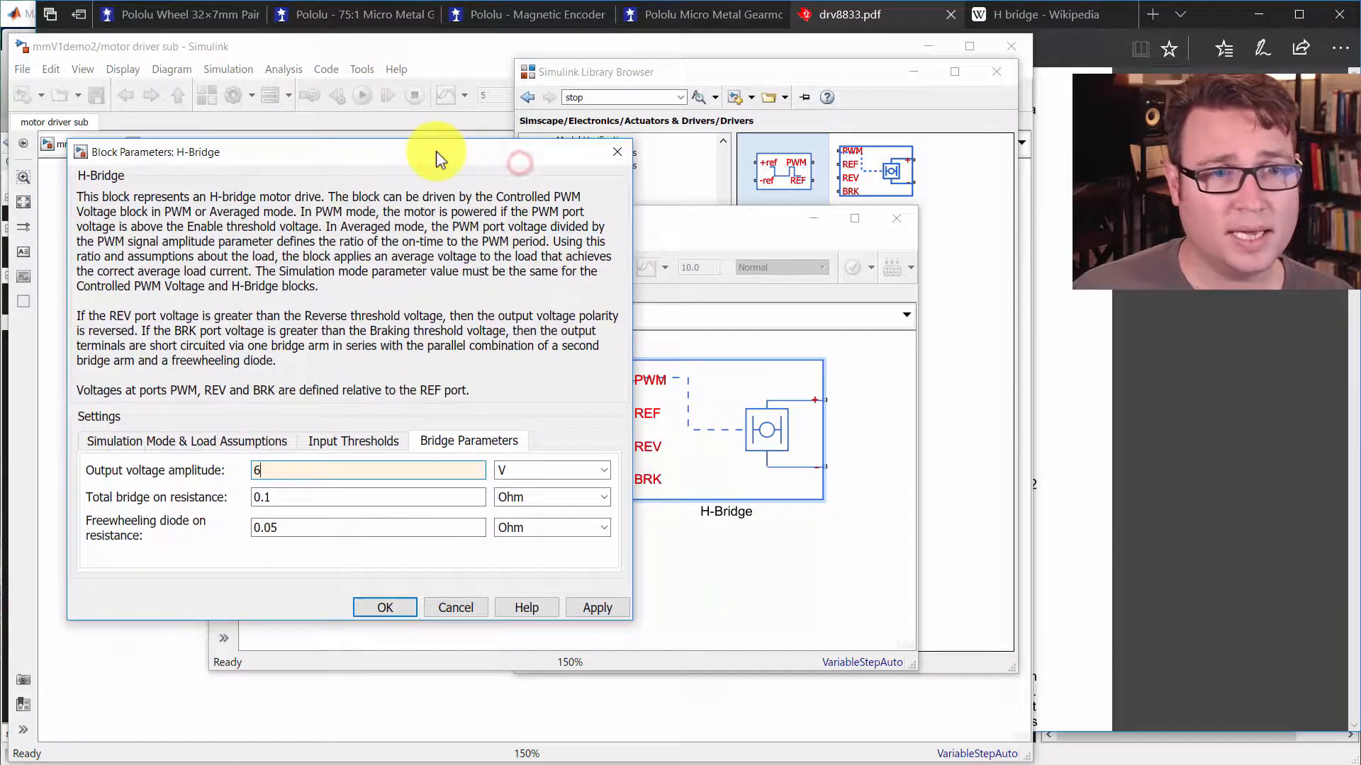
double_click(319, 495)
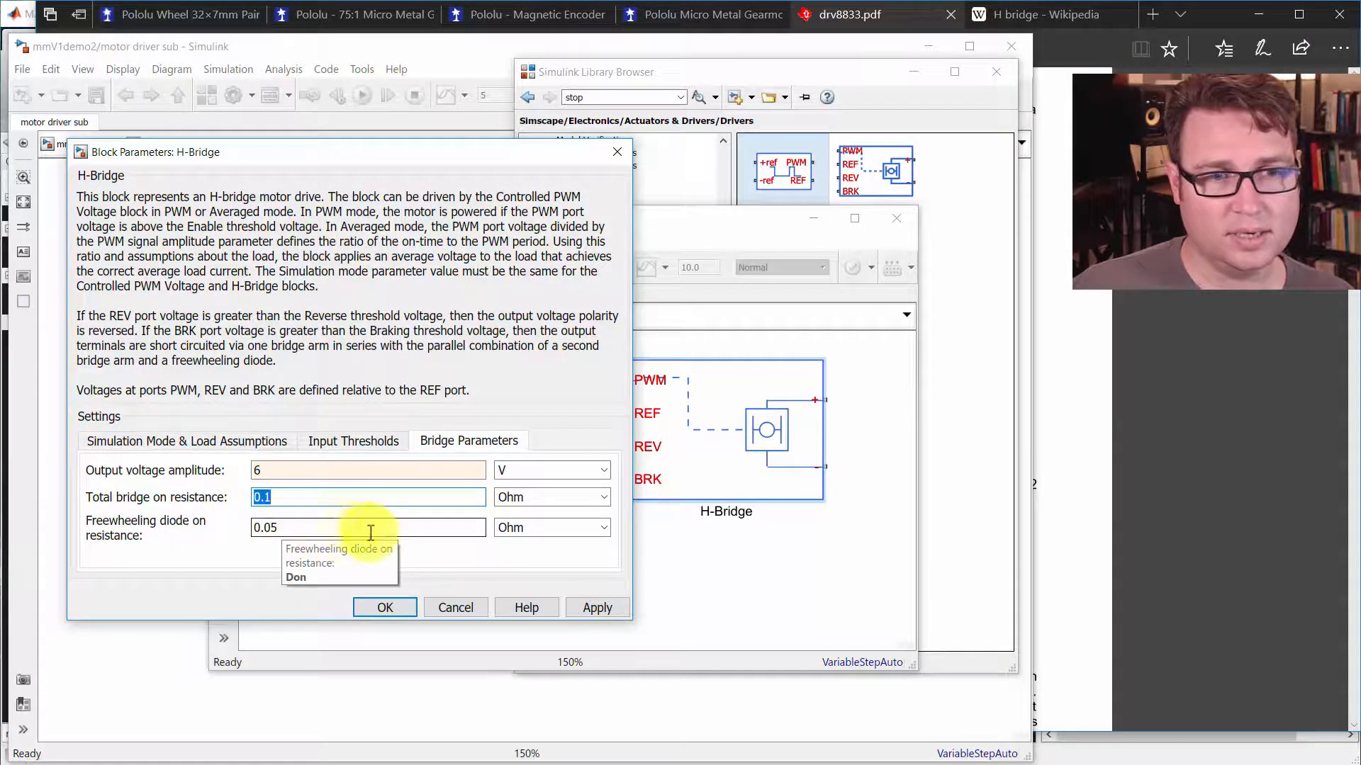
left_click(381, 609)
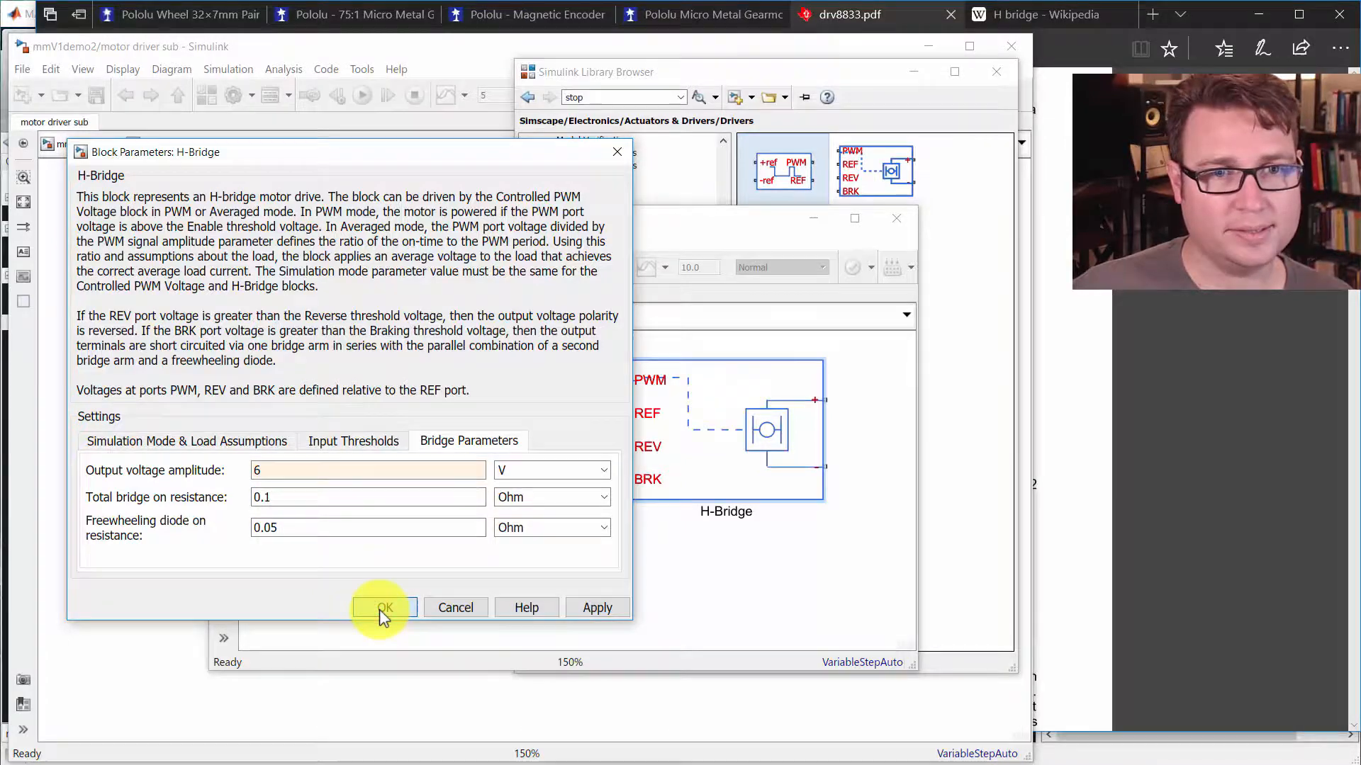
Step: Set the PWM frequency of the Controlled PWM Voltage block to 50 kHz
left_click(489, 572)
double_click(462, 413)
left_click_drag(947, 232, 290, 120)
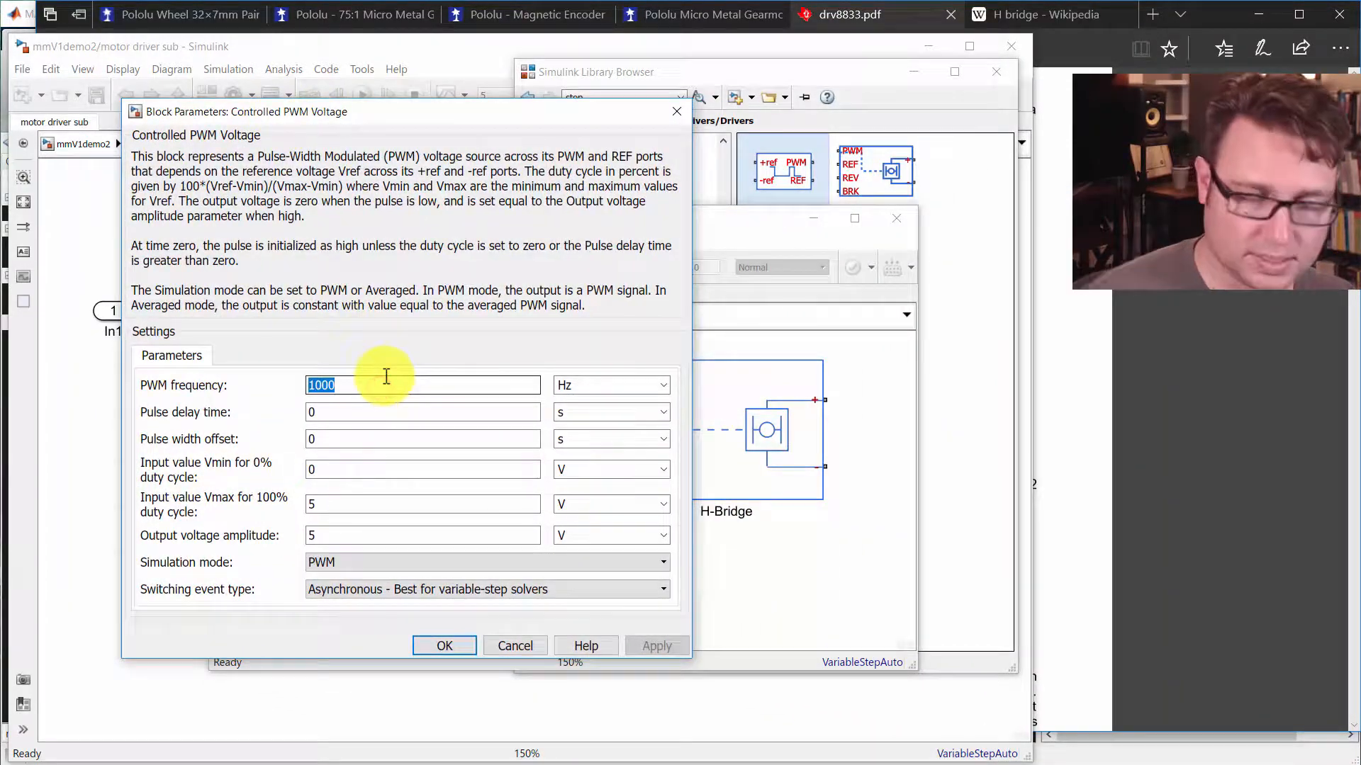
type("50")
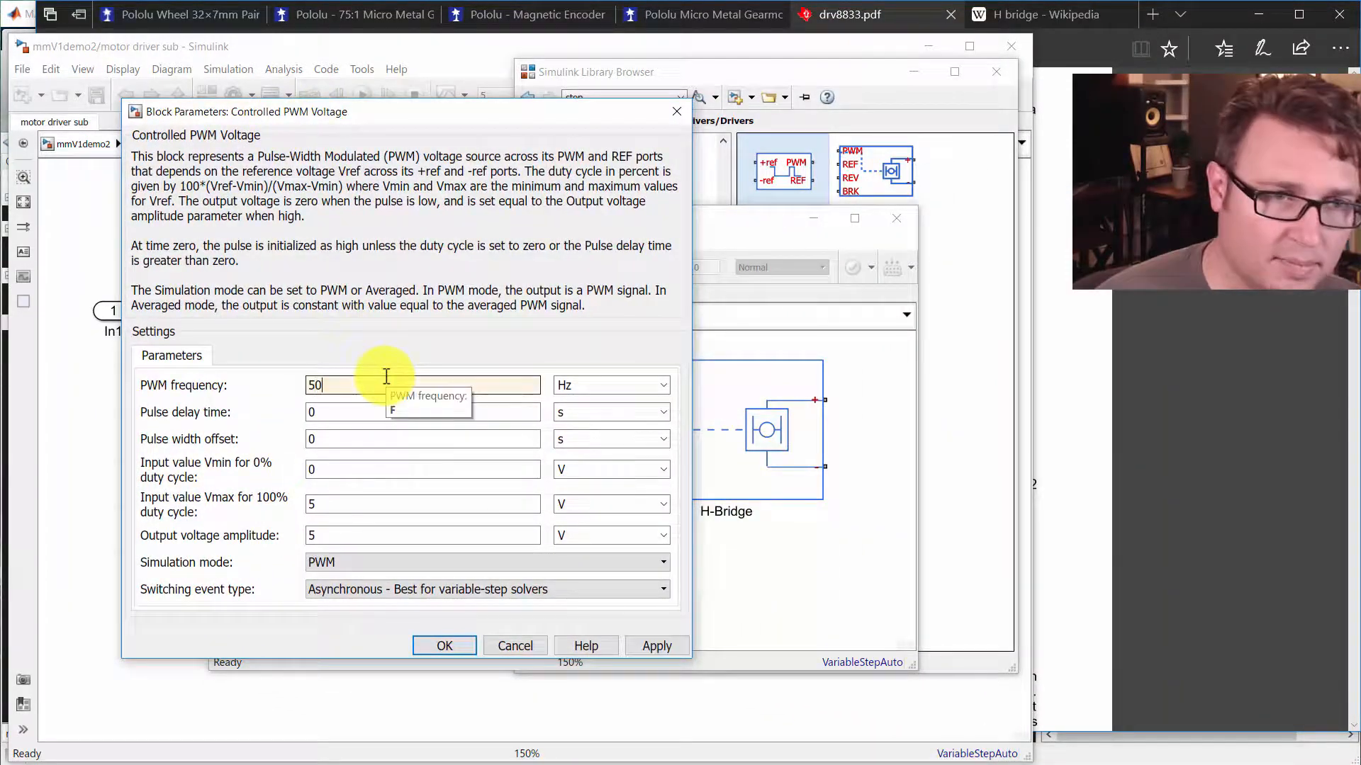
left_click(588, 392)
type("k")
key("Return")
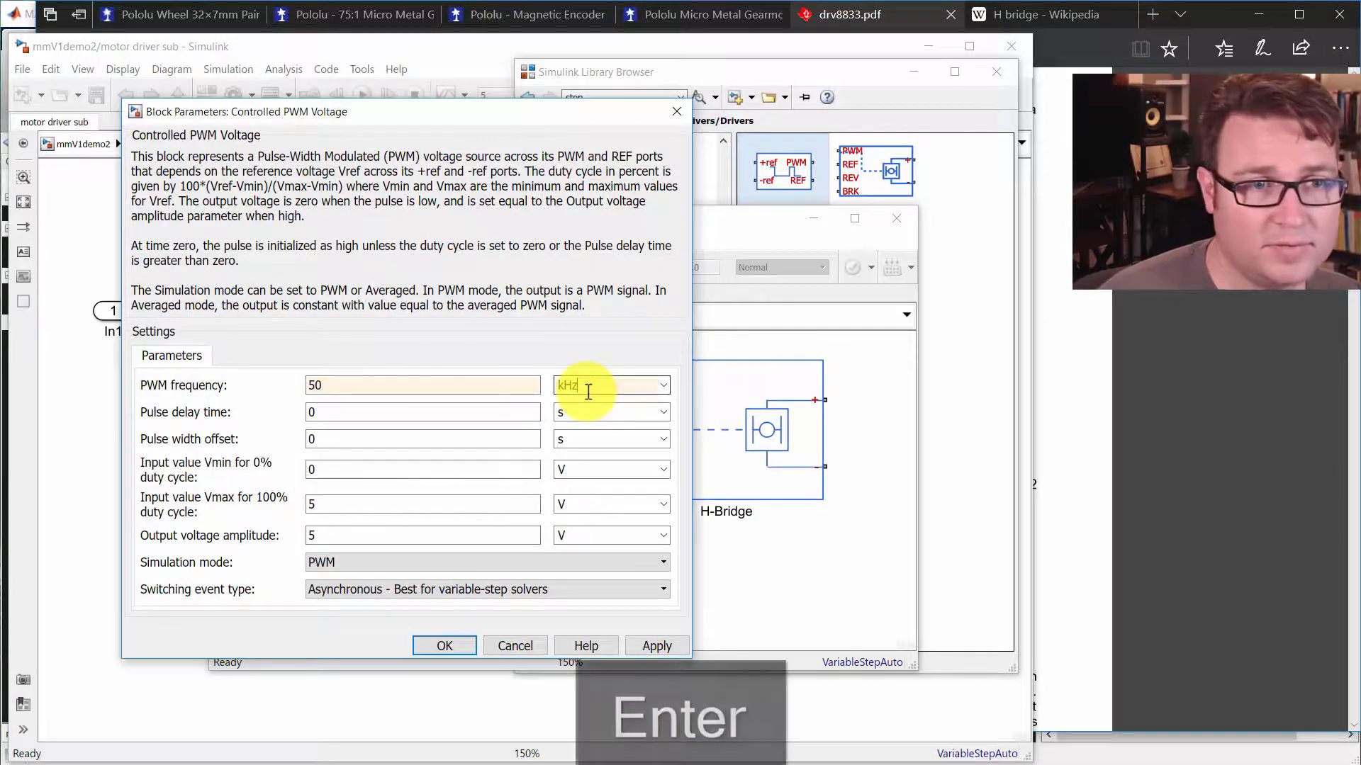
key("Tab")
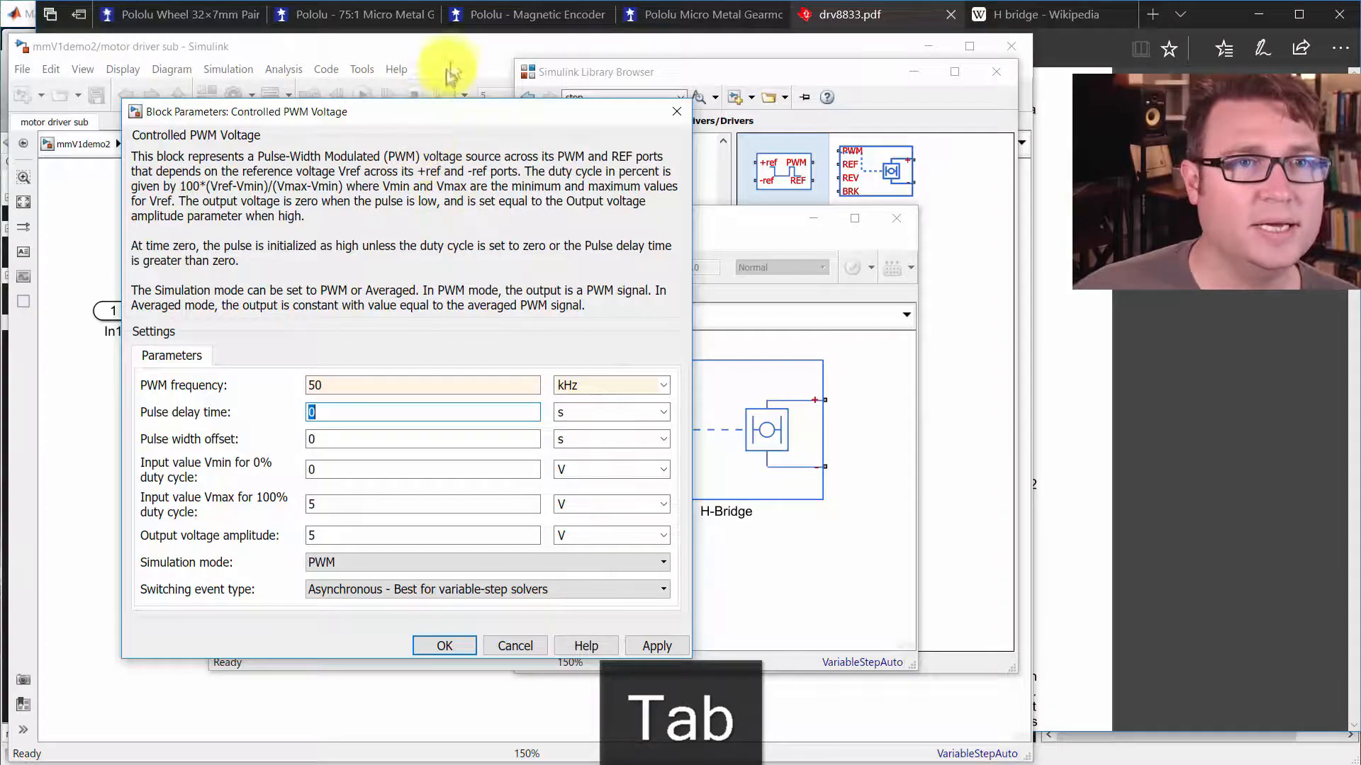
left_click_drag(450, 119, 387, 114)
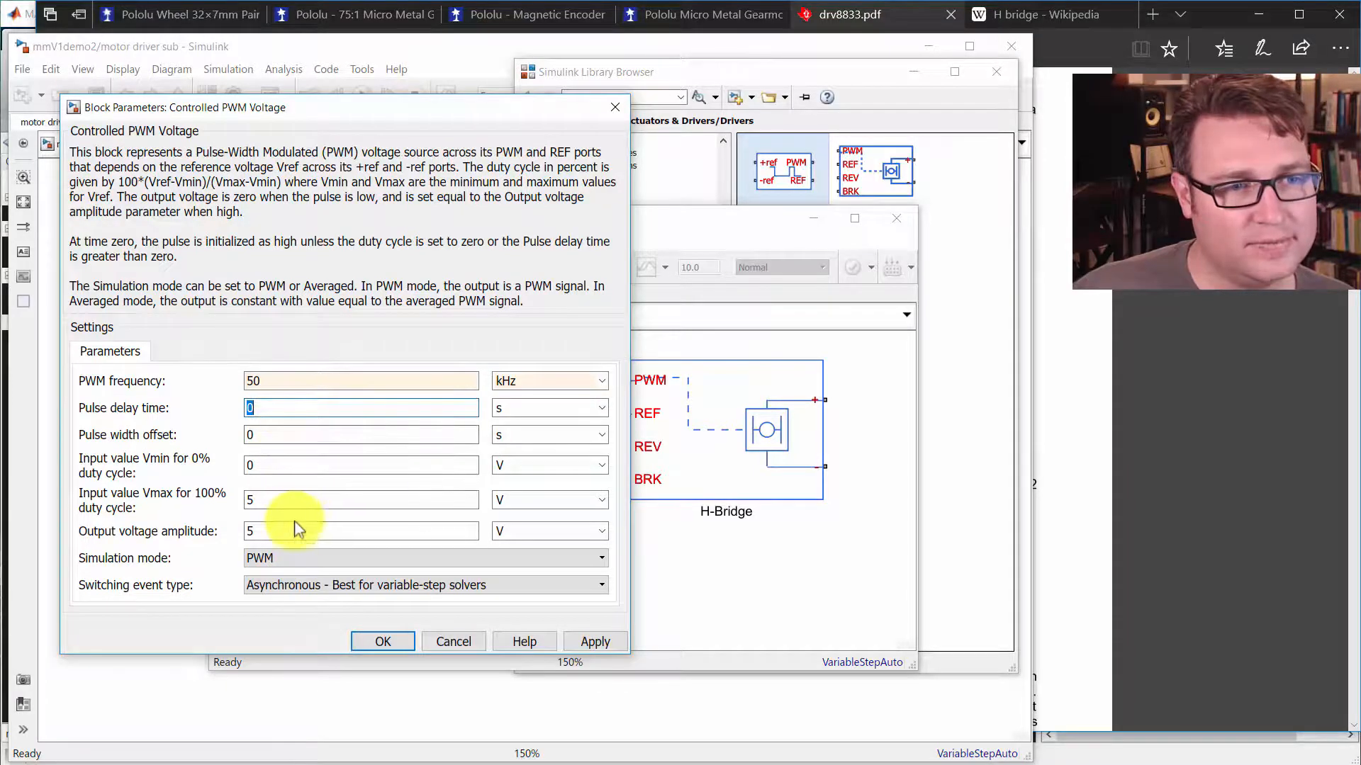
left_click(333, 559)
left_click(328, 587)
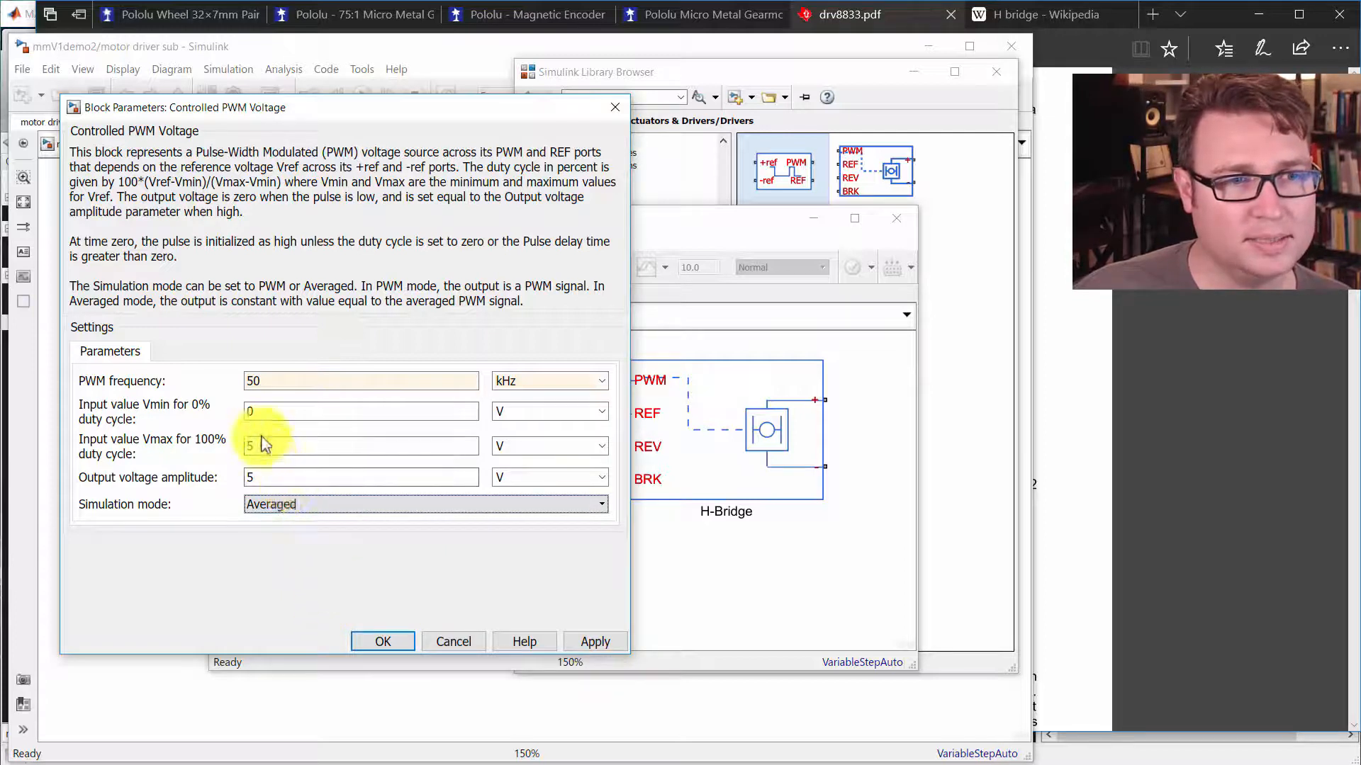
left_click(269, 501)
left_click(272, 521)
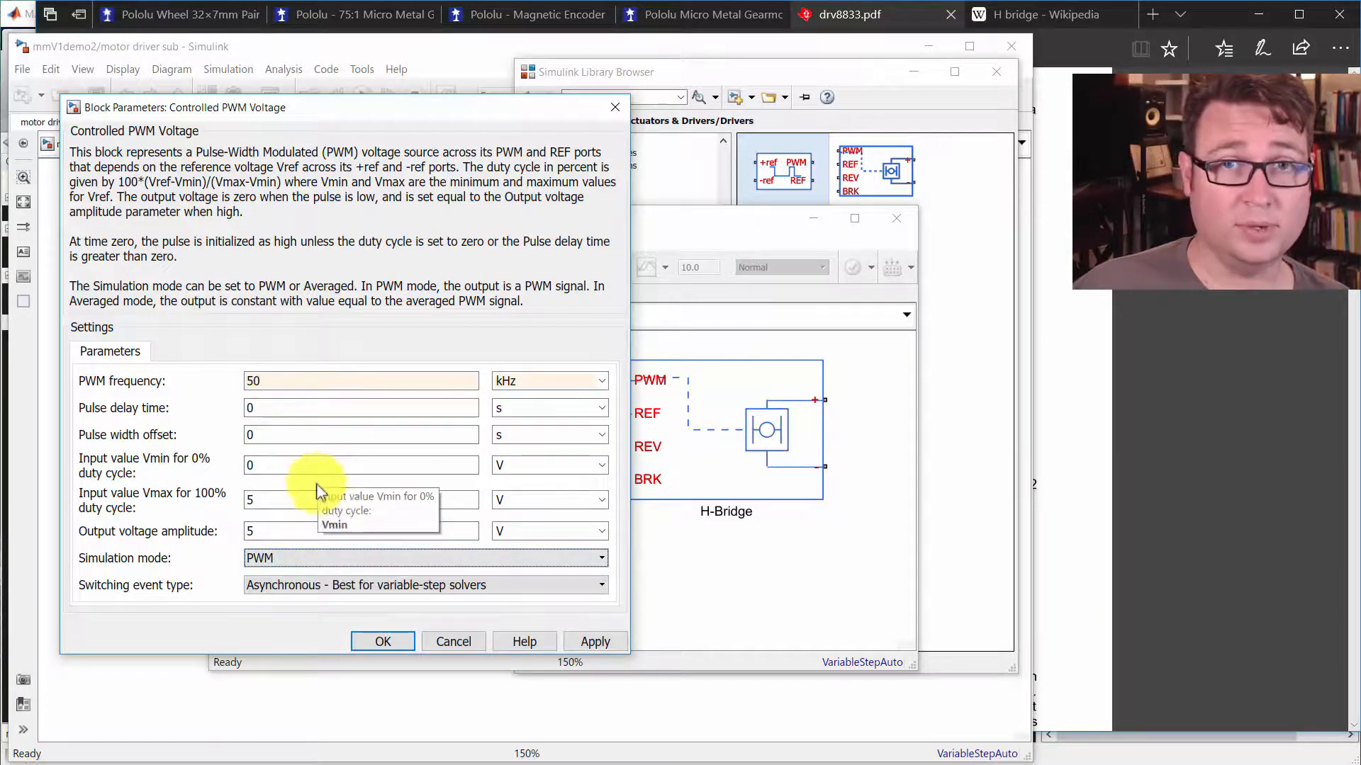
Step: Set the Controlled PWM Voltage block's simulation mode to Averaged and accept its parameters
left_click(312, 559)
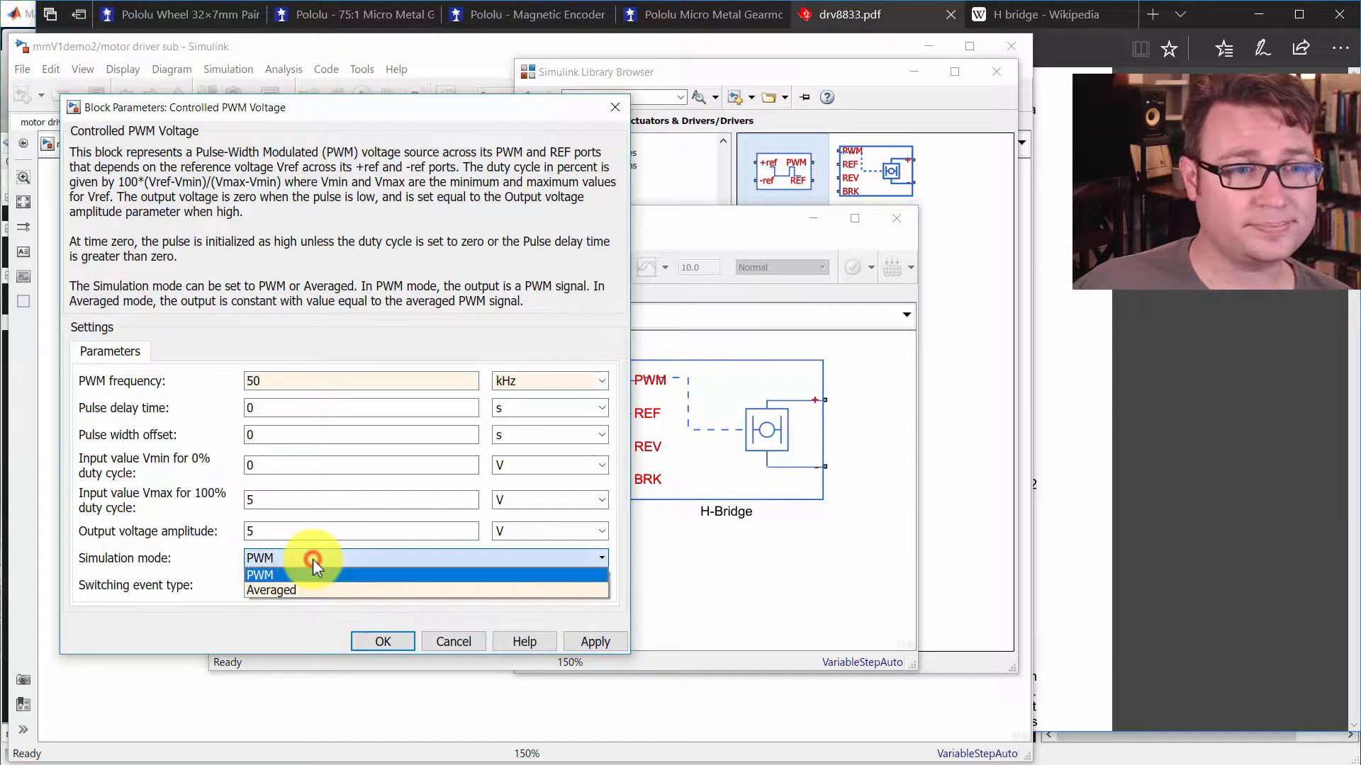
left_click(316, 588)
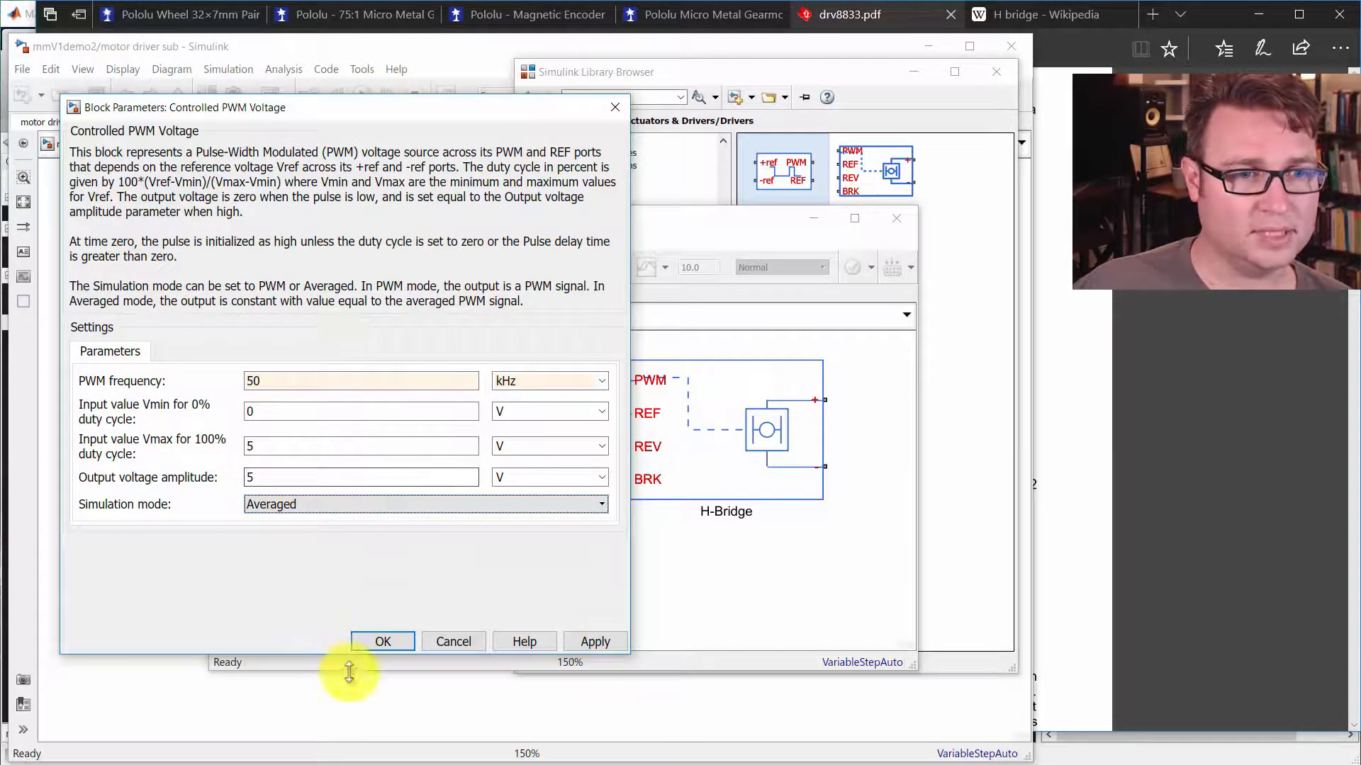
left_click(367, 640)
left_click(428, 567)
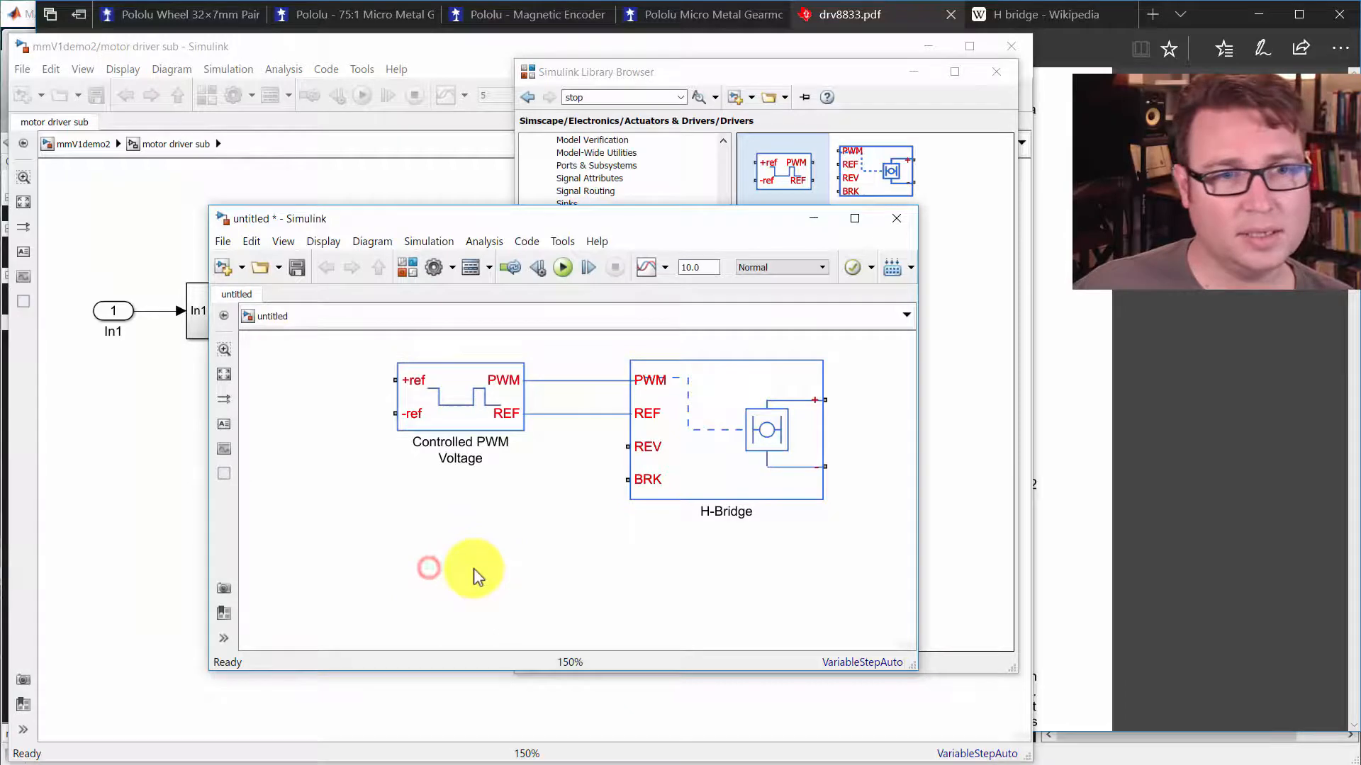
Step: Add an Electrical Reference block beneath the Controlled PWM Voltage and H-Bridge blocks and hide its name
left_click(555, 578)
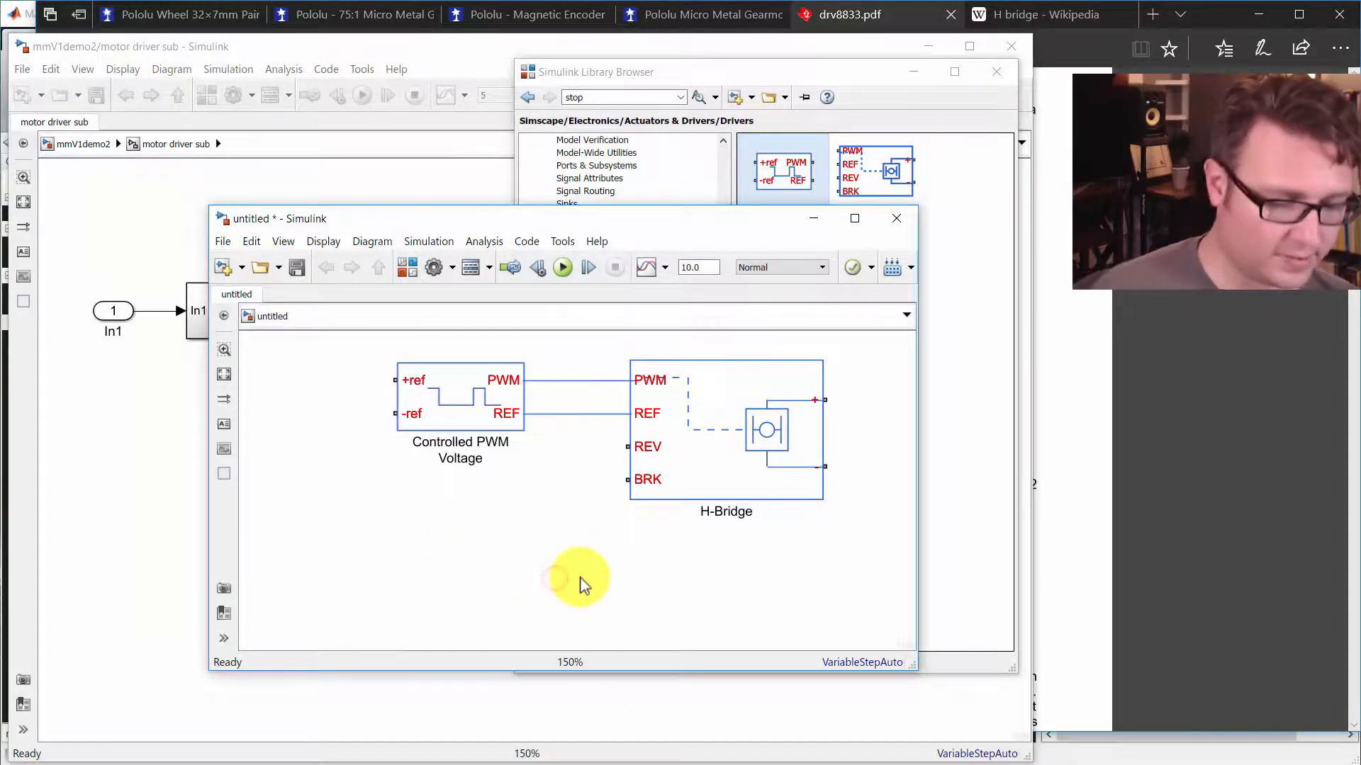
type("ele")
key("Return")
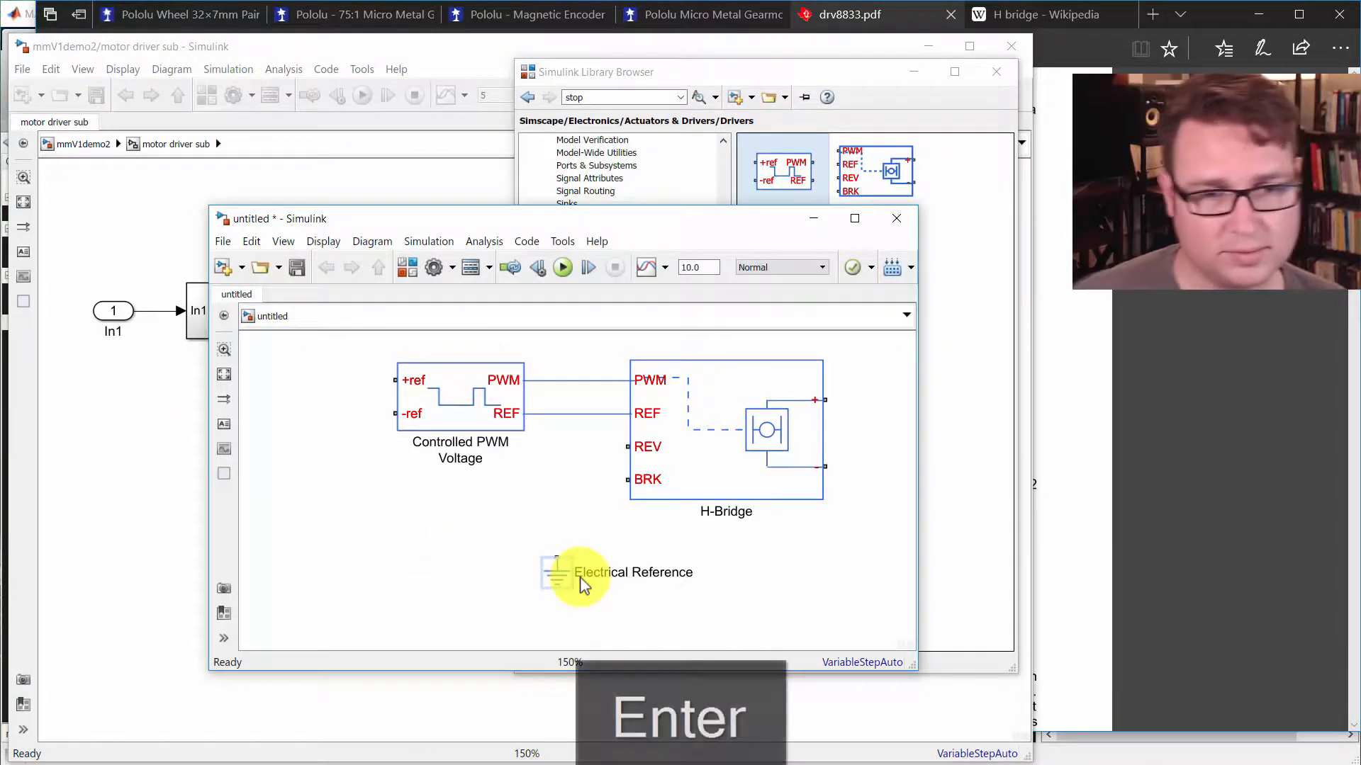
right_click(563, 576)
mouse_move(607, 340)
left_click(857, 422)
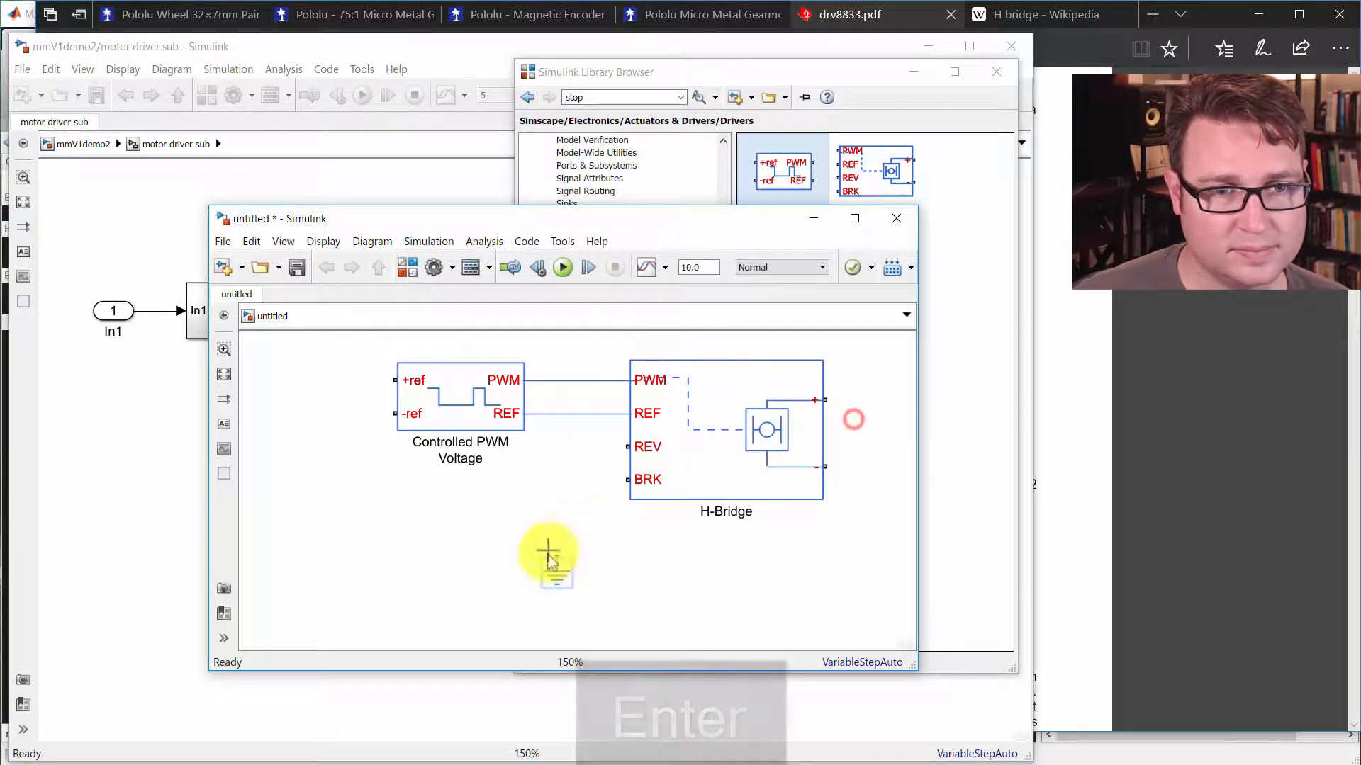
Step: Connect the Electrical Reference to the PWM line and attach a copy of it to the H-Bridge's negative output
left_click_drag(559, 549, 558, 382)
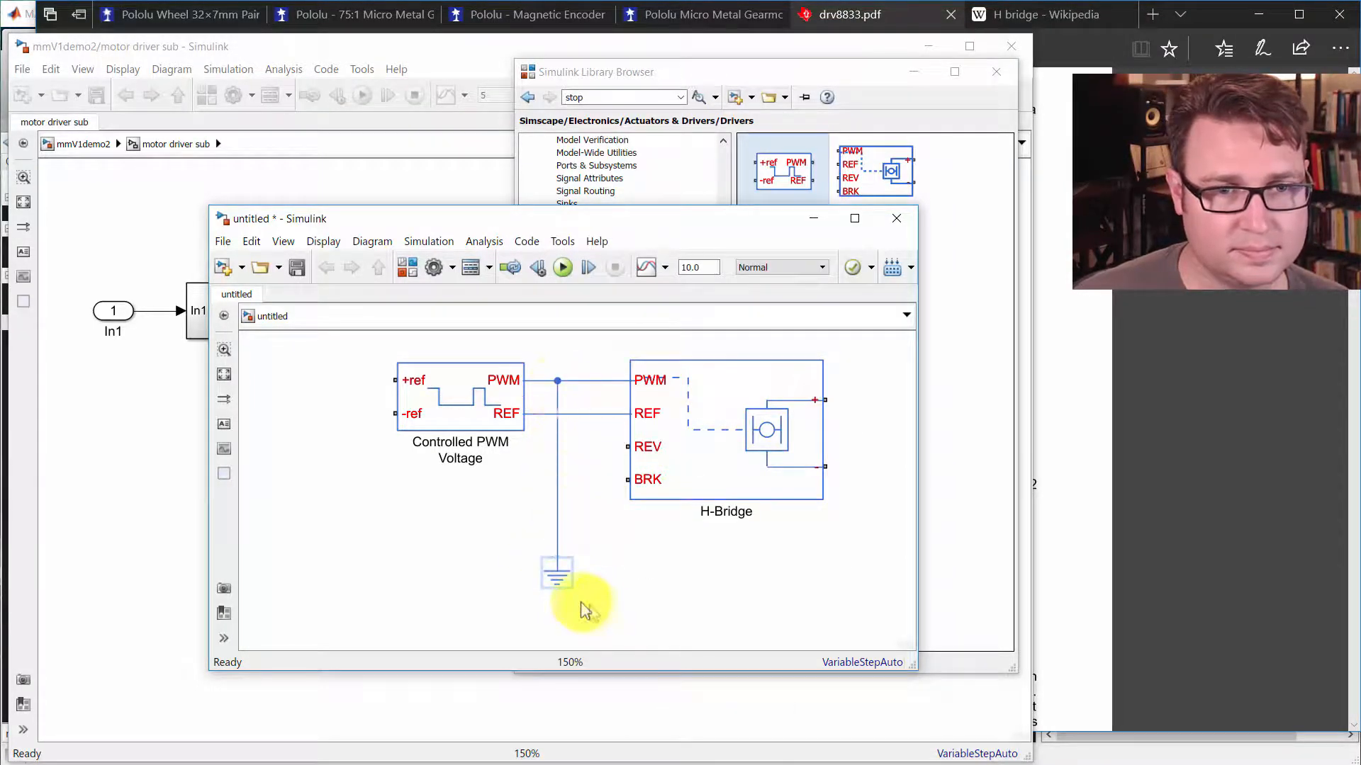
left_click_drag(555, 570, 806, 470)
scroll(689, 541, "down", 1)
scroll(673, 553, "down", 1)
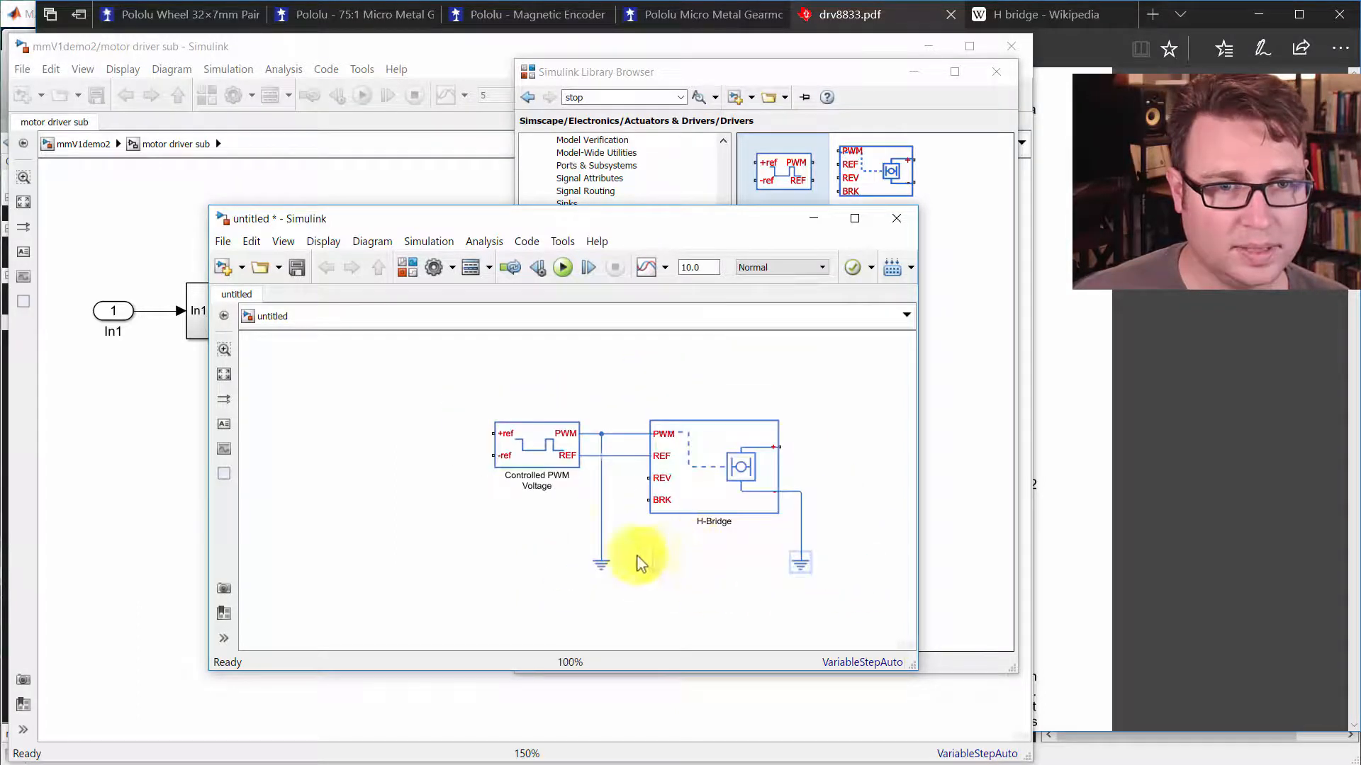
scroll(511, 534, "down", 2)
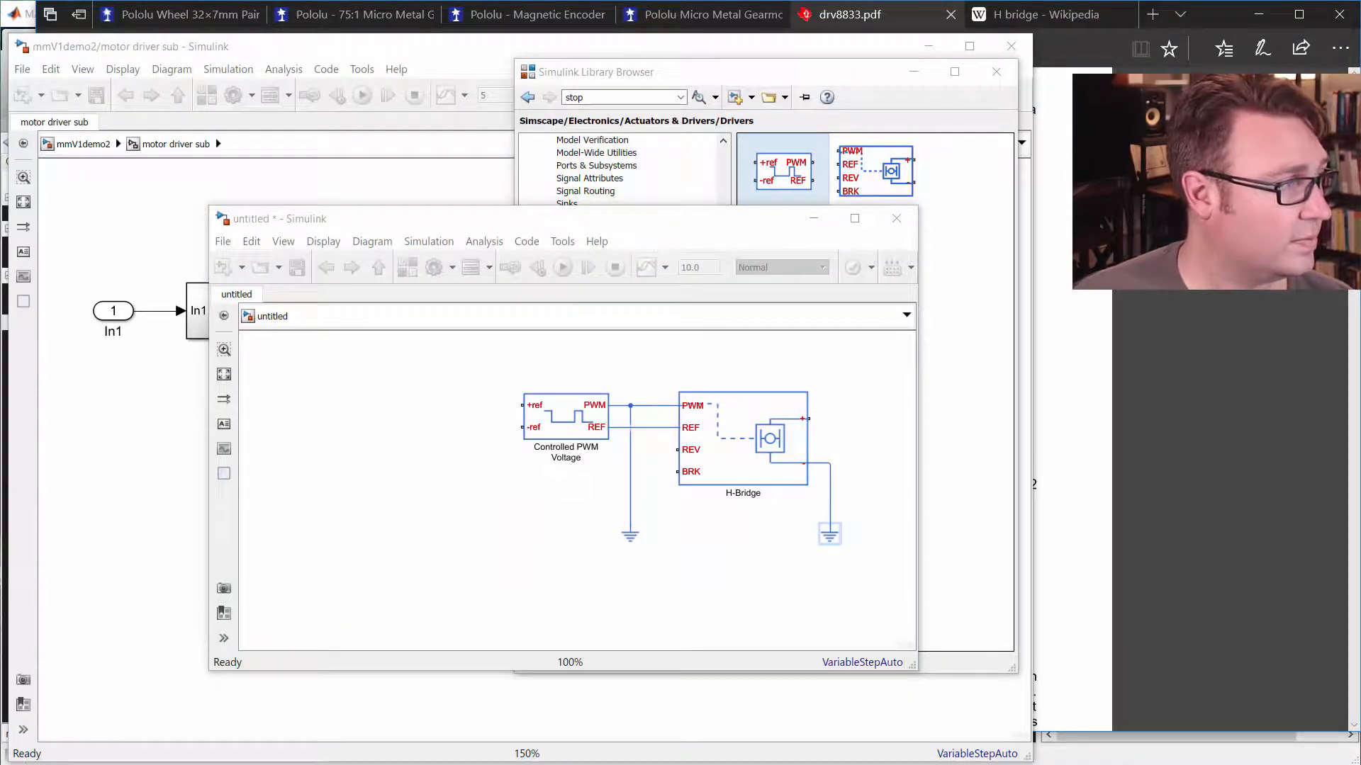
Step: Copy the prepared motor control codes table into the model and place it below the Controlled PWM Voltage block
key("ctrl+c")
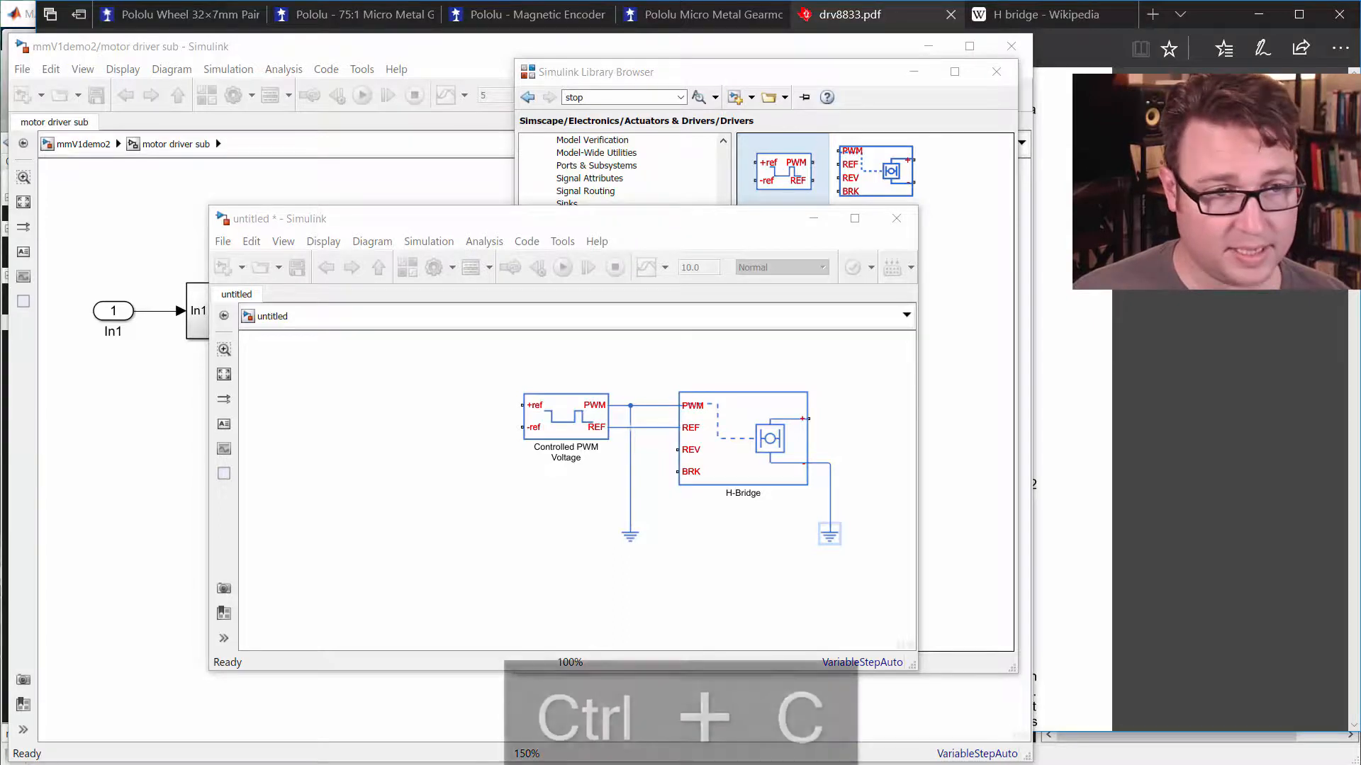
left_click(398, 623)
key("ctrl+v")
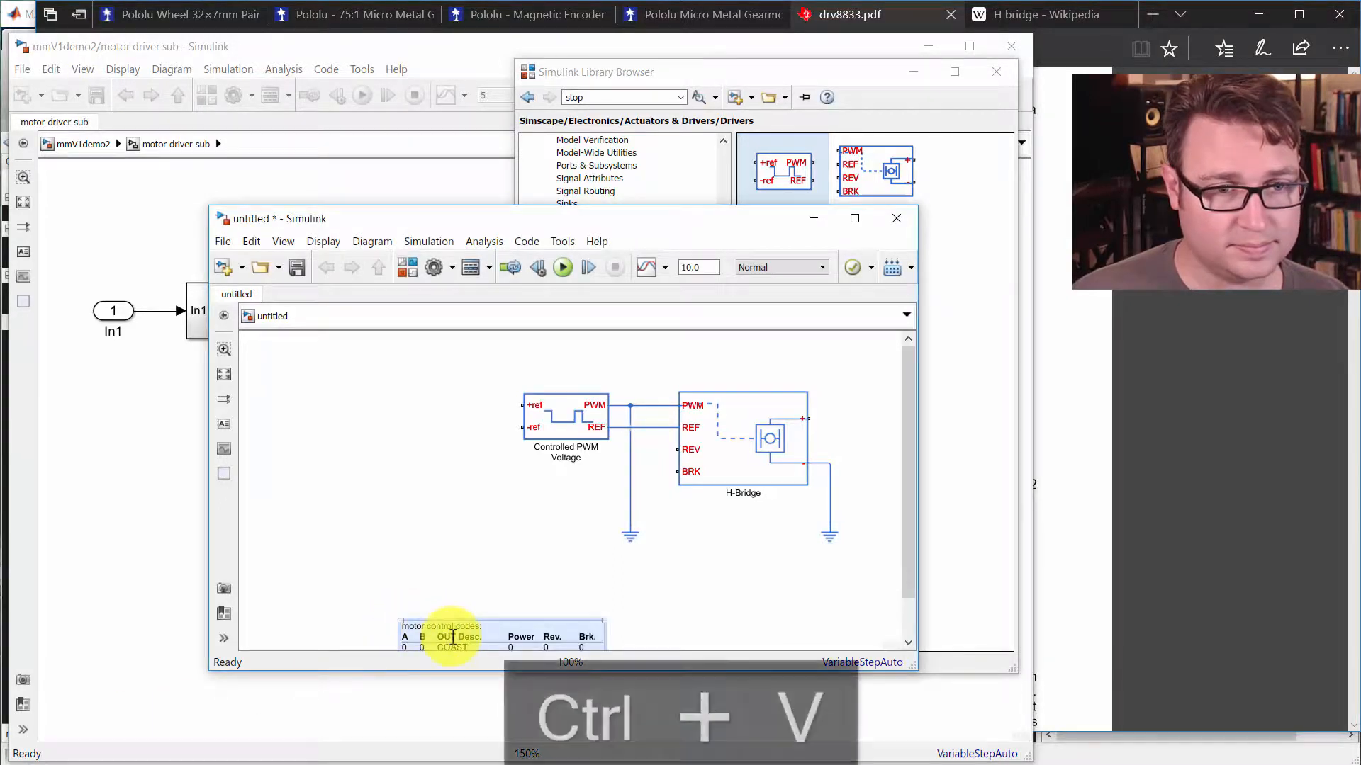
left_click_drag(449, 638, 399, 550)
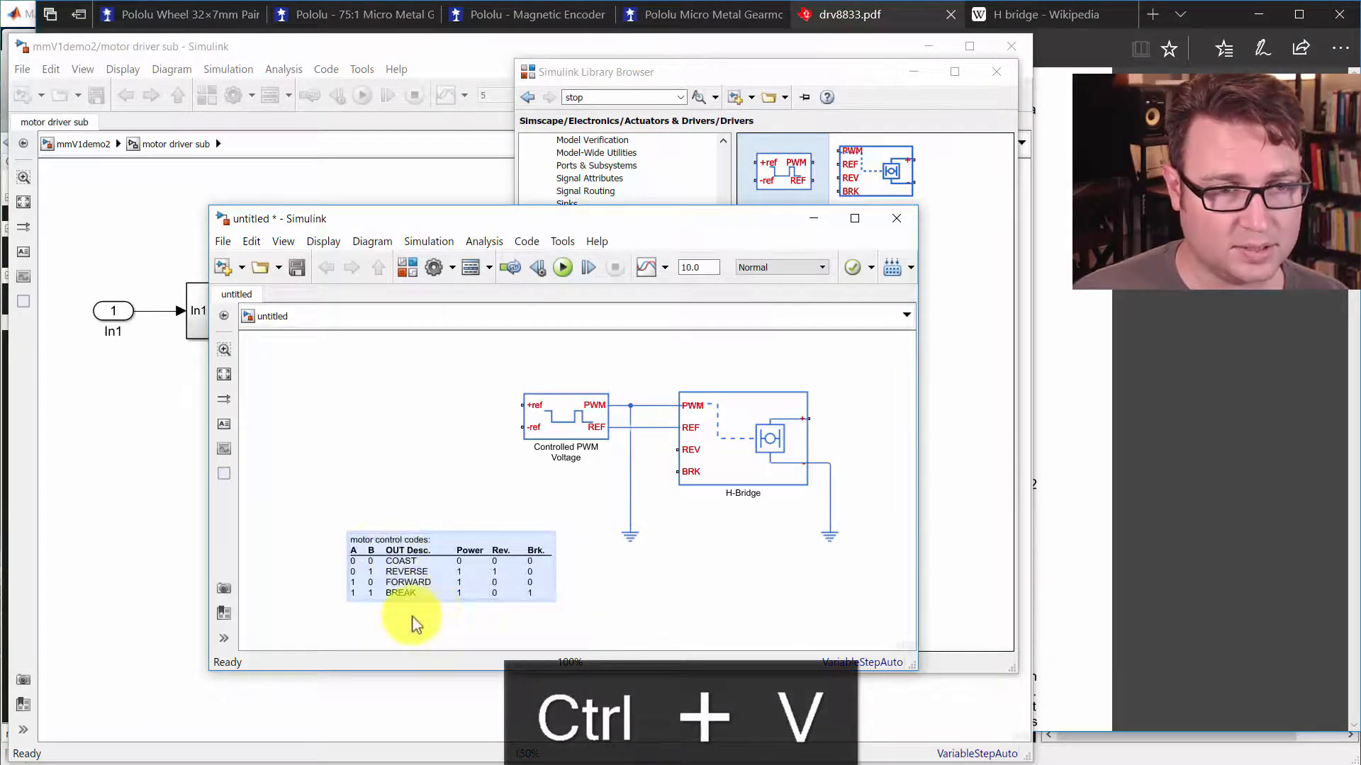
scroll(427, 610, "up", 2)
Step: Move and enlarge the model window and shift the motor control codes table farther down and left of the blocks
left_click_drag(532, 224, 333, 65)
left_click_drag(714, 512, 784, 679)
left_click(551, 562)
mouse_move(256, 457)
left_mouse_down()
mouse_move(373, 462)
mouse_move(375, 445)
left_mouse_up()
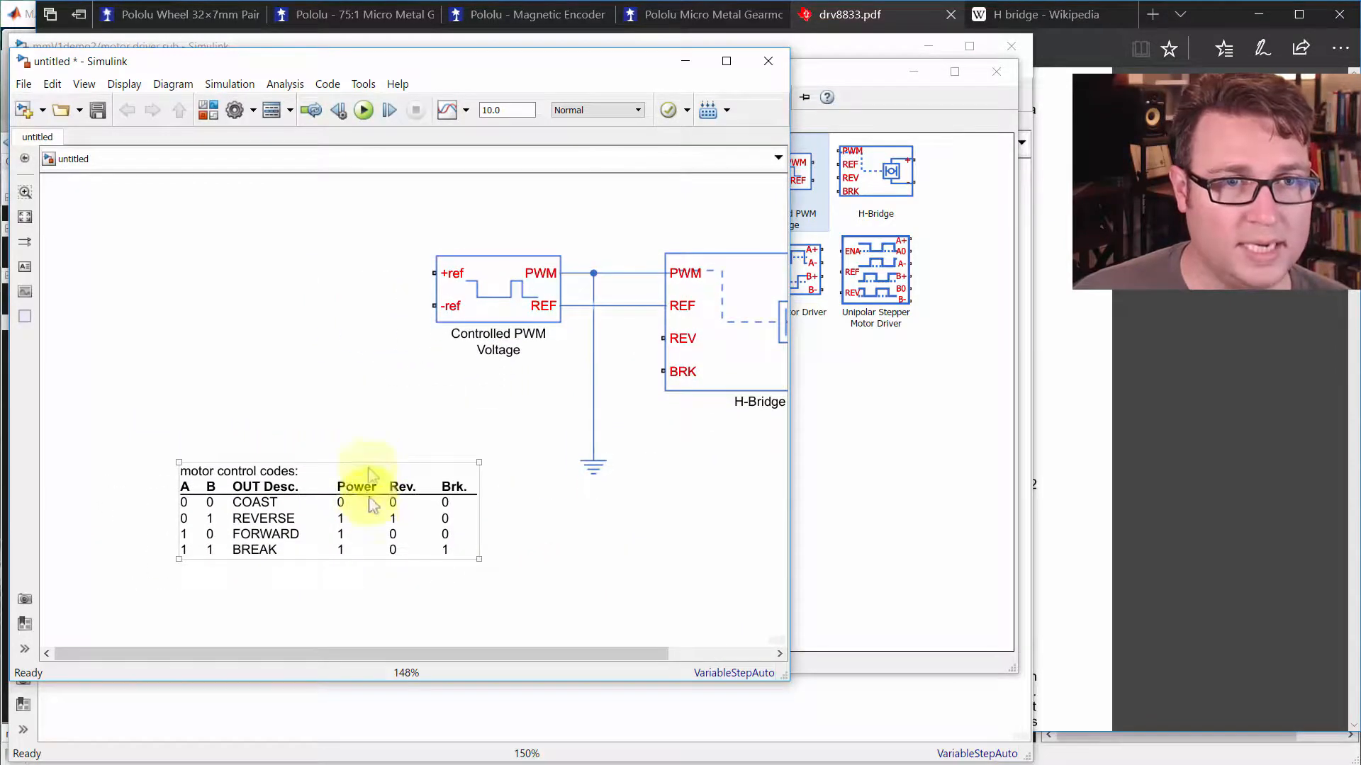
left_click(445, 276)
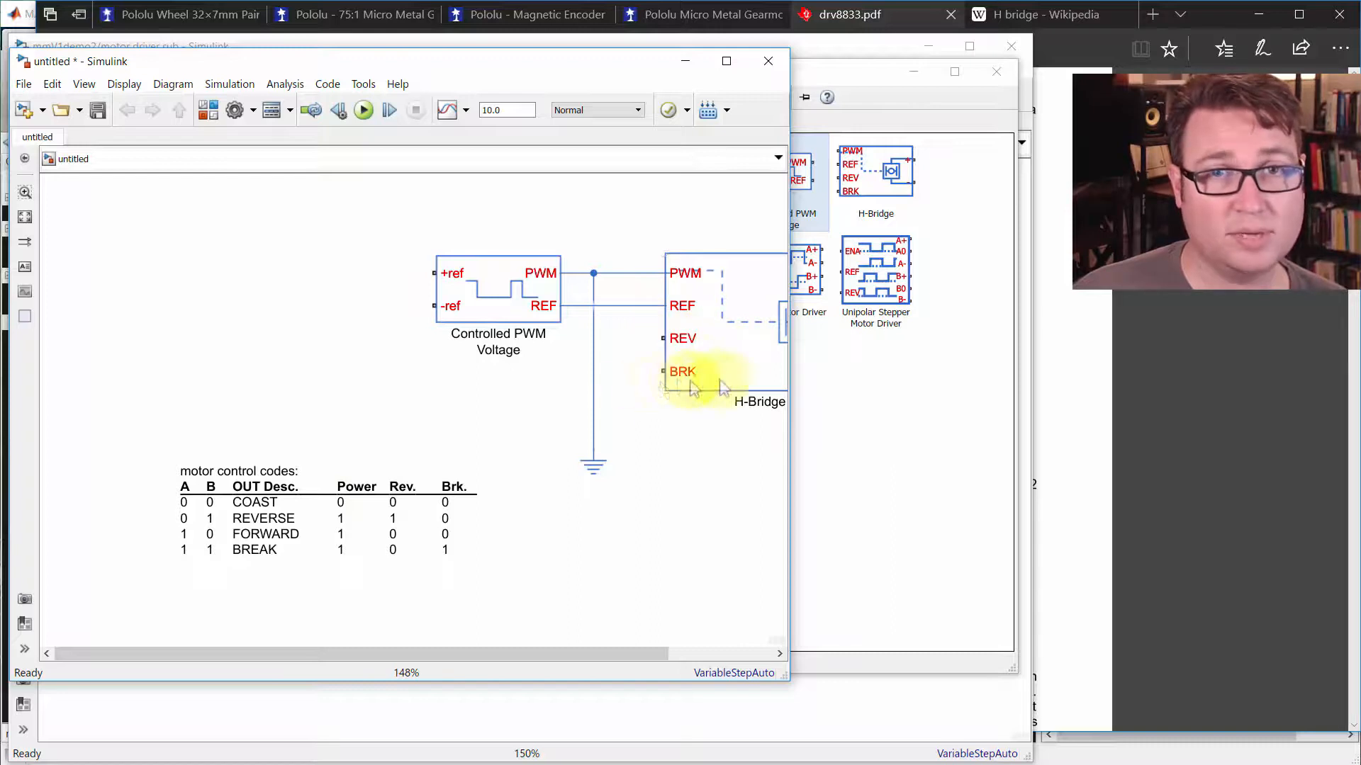
mouse_move(341, 549)
left_mouse_down()
mouse_move(304, 538)
mouse_move(272, 587)
mouse_move(319, 571)
mouse_move(316, 583)
left_mouse_up()
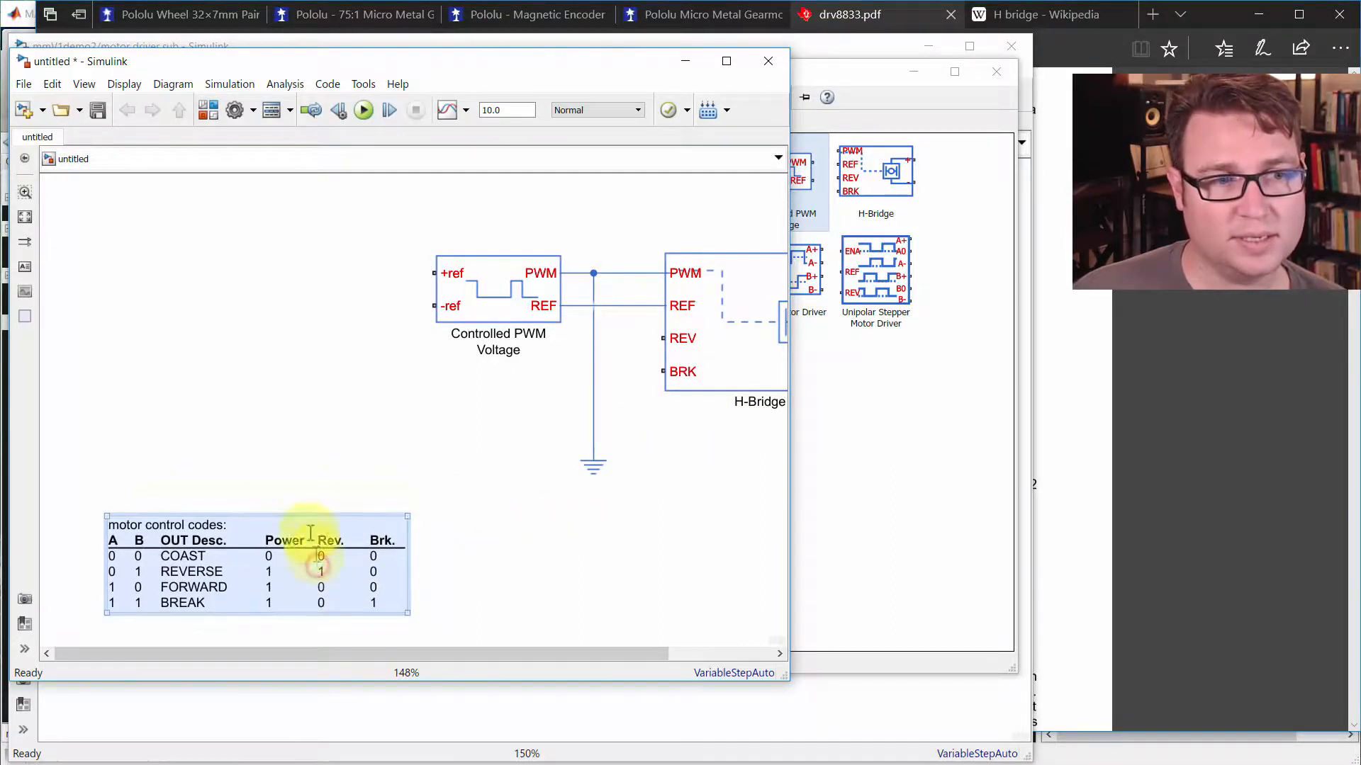
left_click(275, 421)
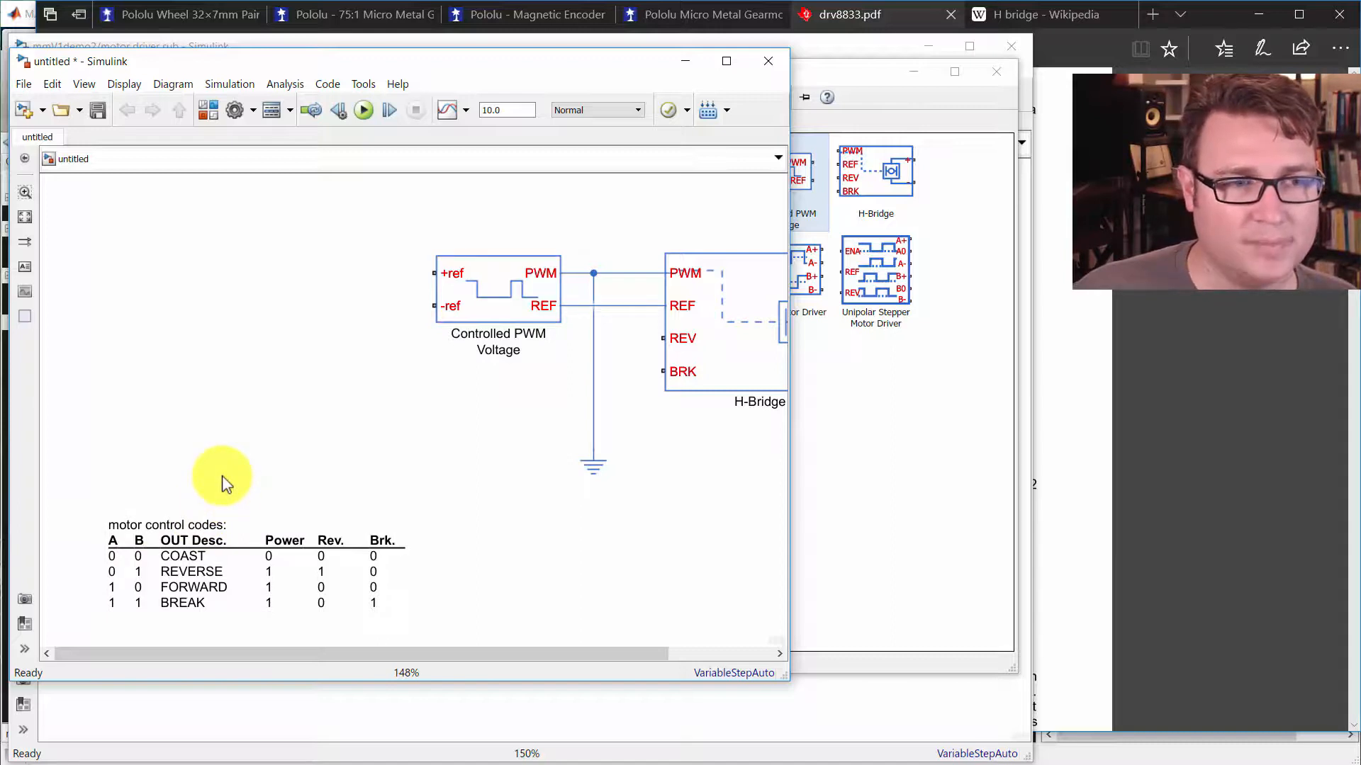
Step: Add an In1 input port above the motor control codes table and place a second input port beneath it
left_click(166, 309)
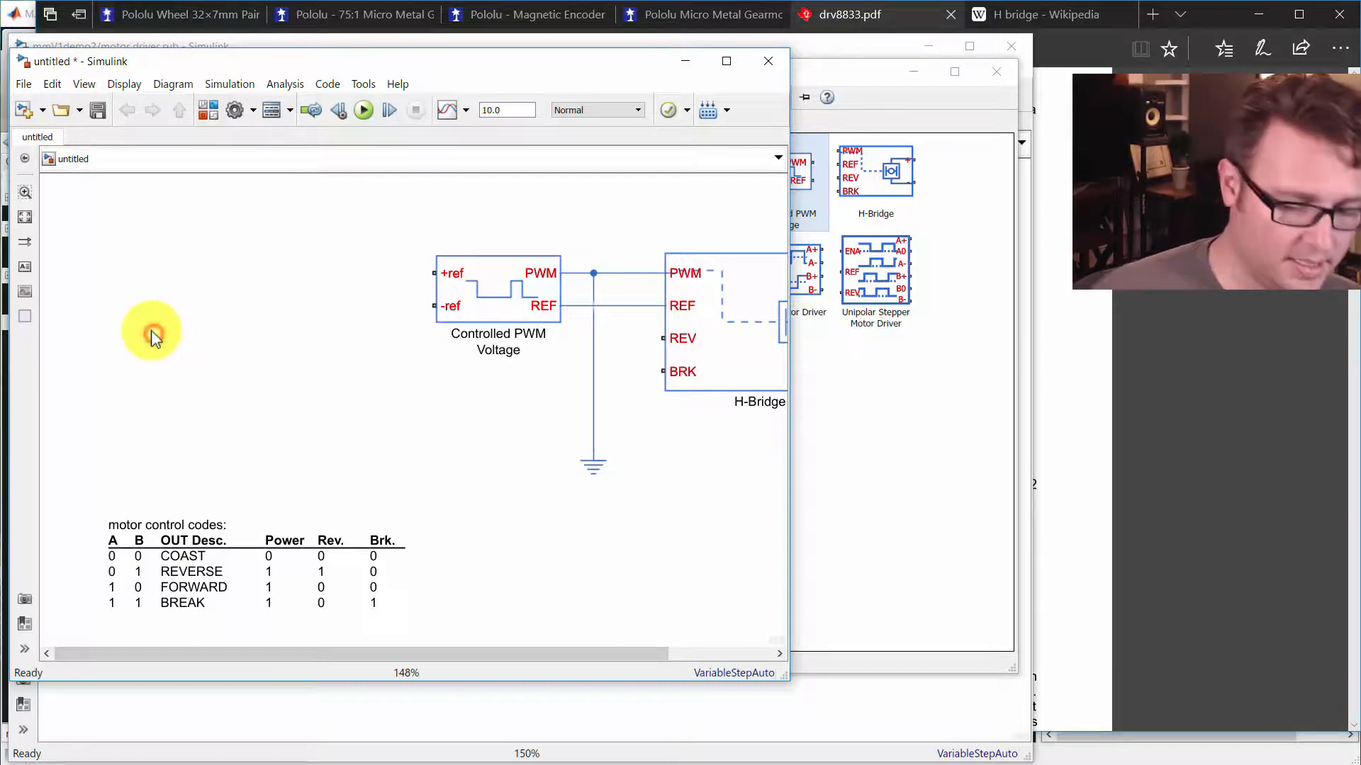
double_click(152, 333)
type("in")
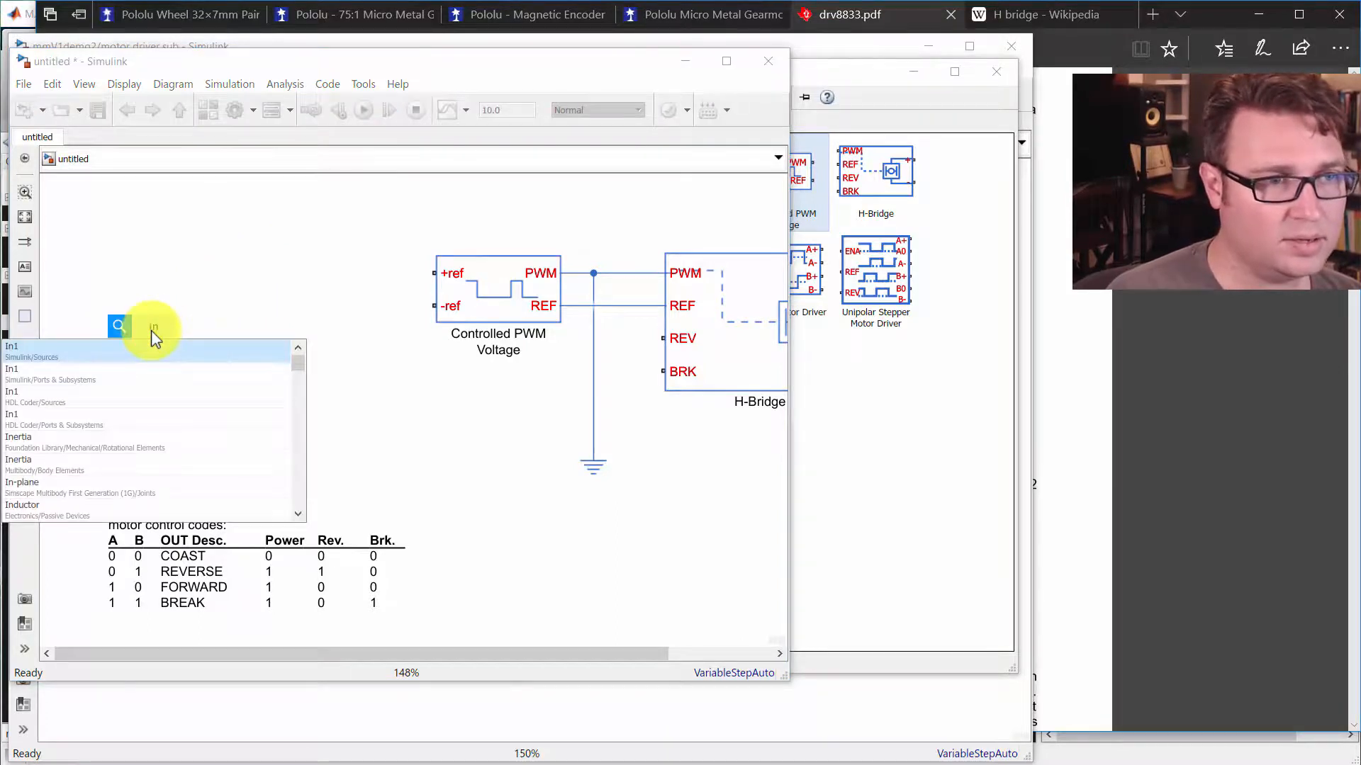
key("Return")
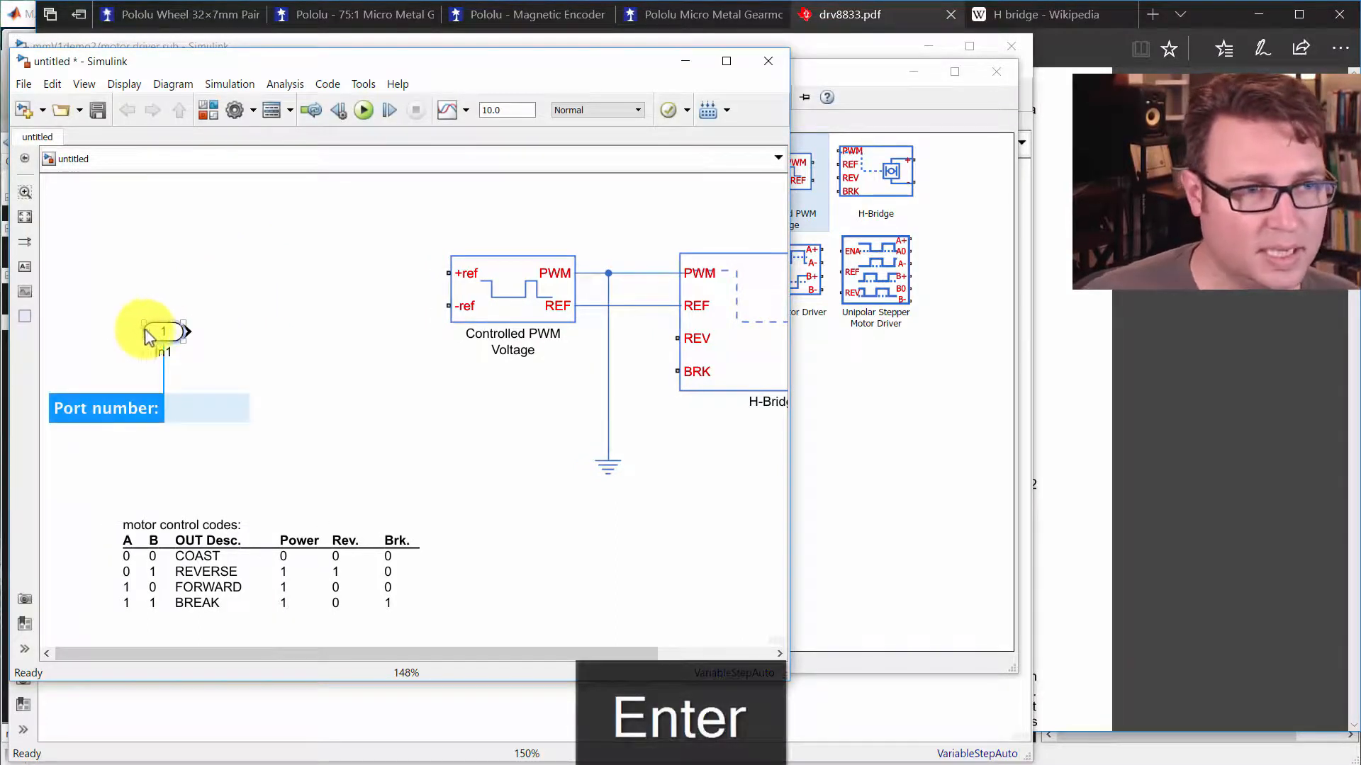
left_click(213, 382)
left_click_drag(159, 339, 165, 397)
left_click(172, 399)
Step: Move the first input port up slightly and name the two ports A and B
left_click_drag(166, 340, 171, 315)
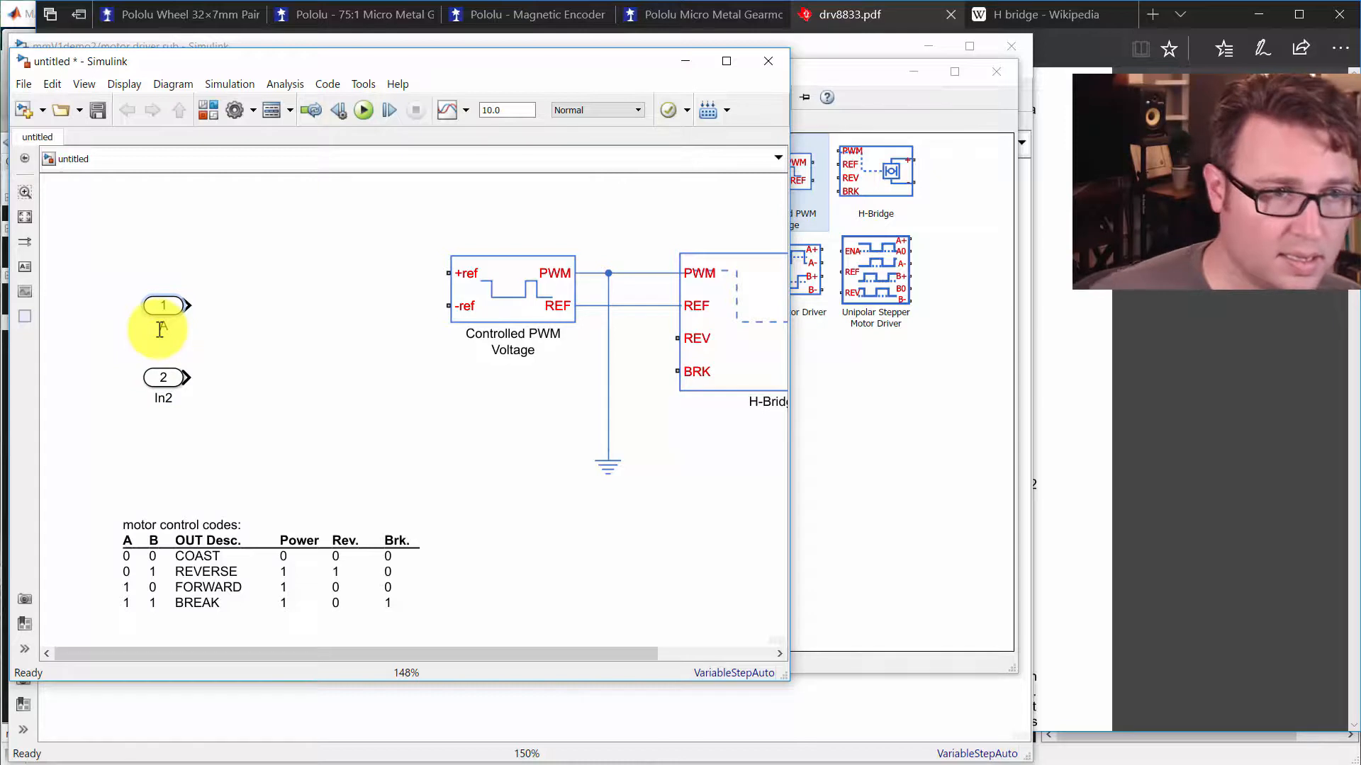
left_click(168, 394)
double_click(168, 395)
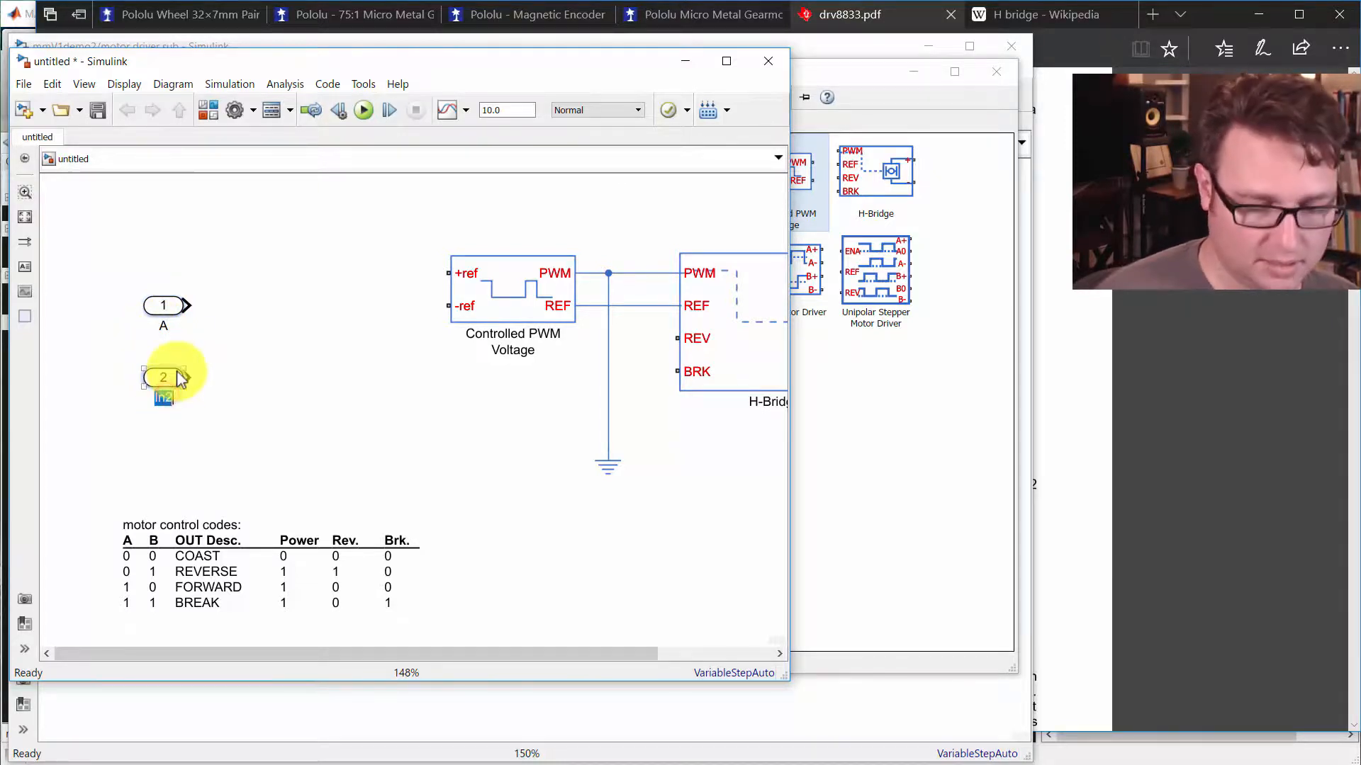
left_click(283, 400)
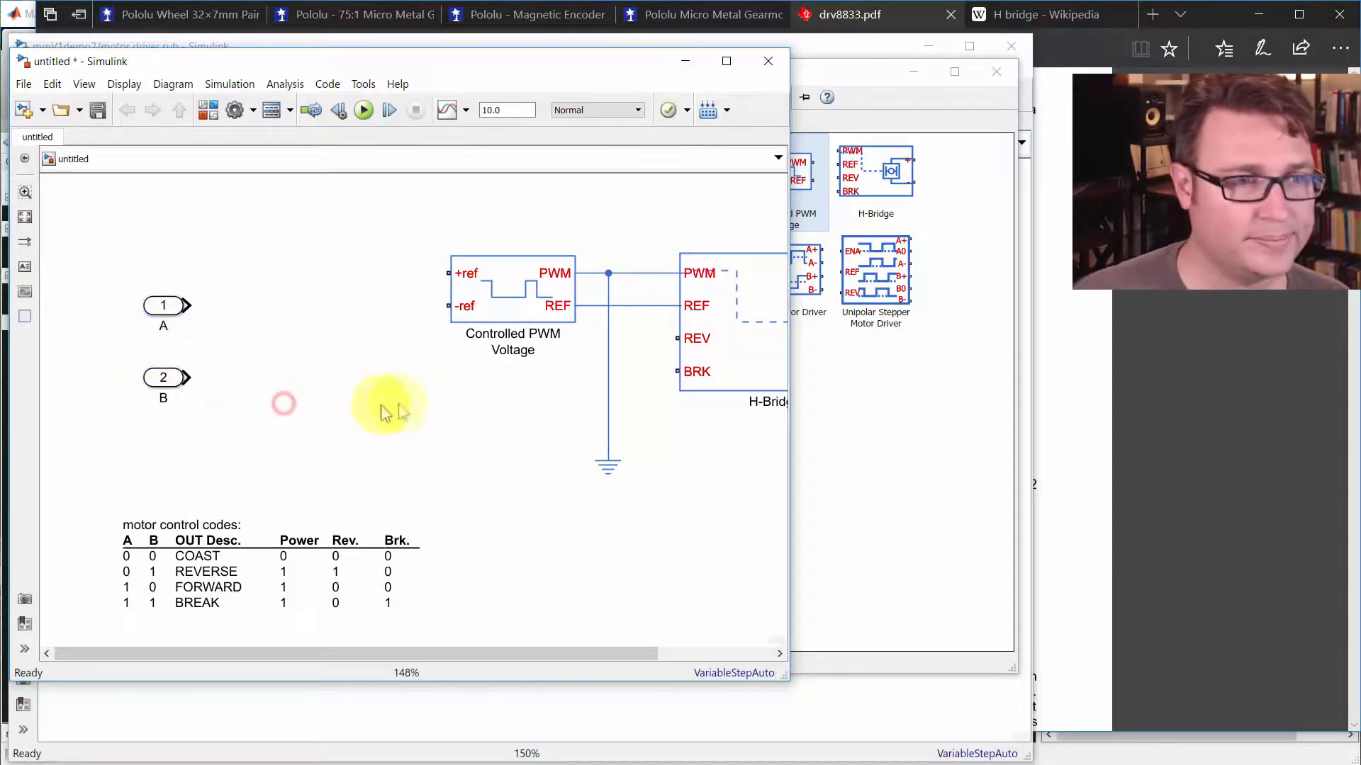
Step: Move the Controlled PWM Voltage block's name above the block
left_click(517, 320)
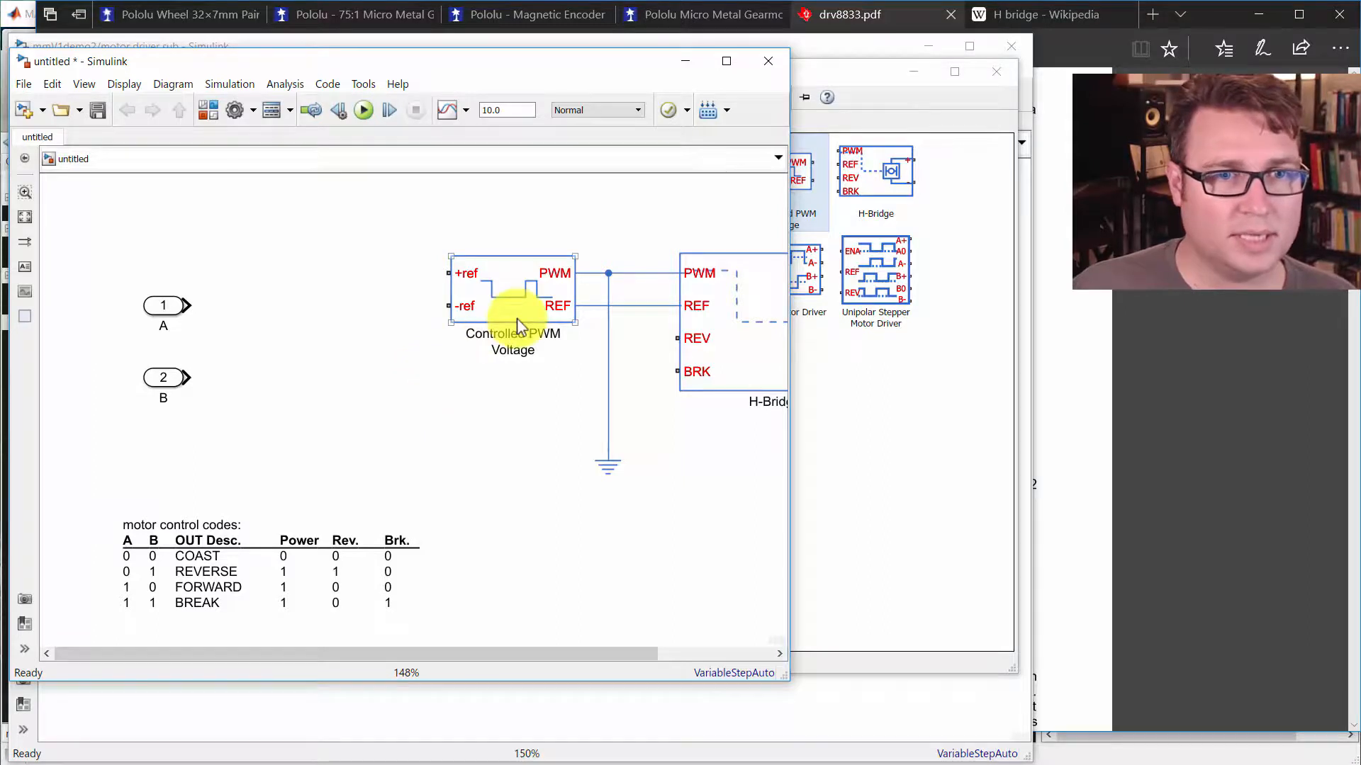
left_click_drag(520, 339, 488, 204)
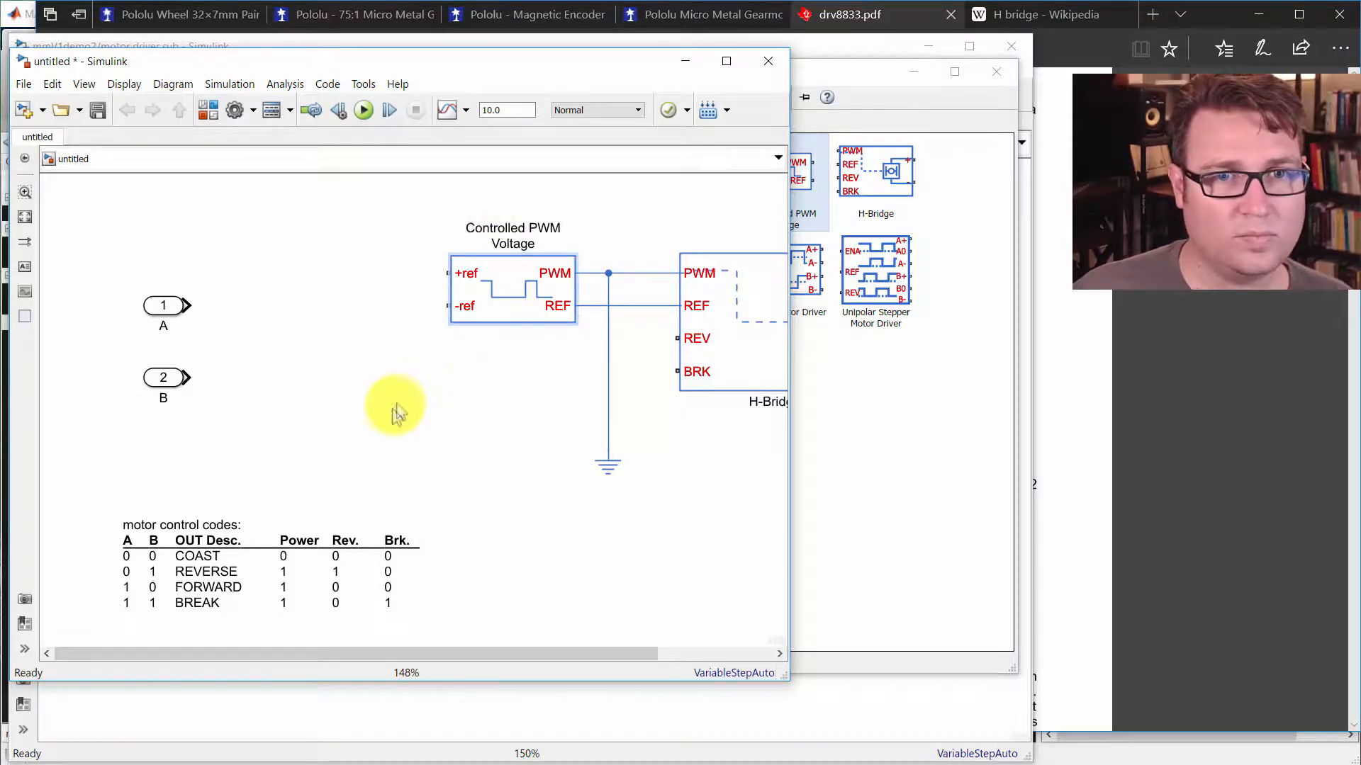
left_click(686, 350)
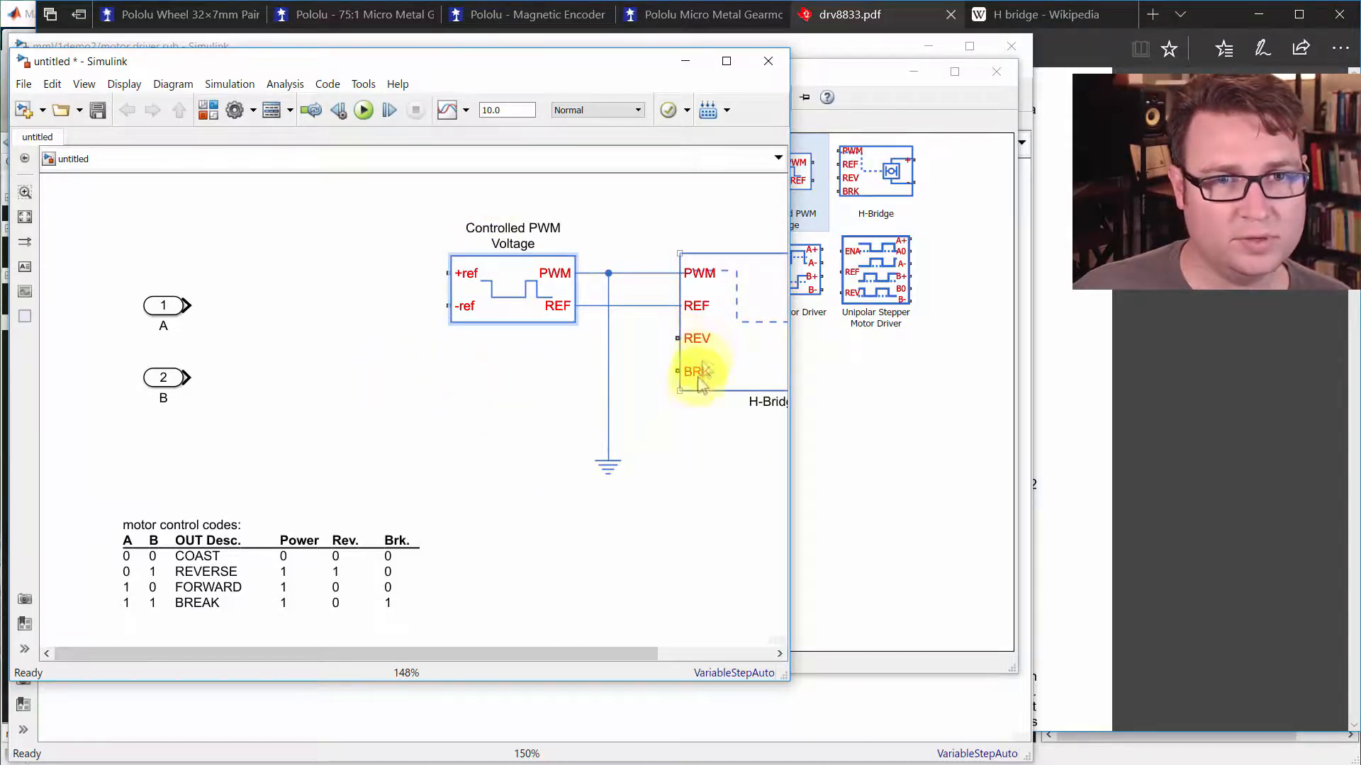
left_click(431, 408)
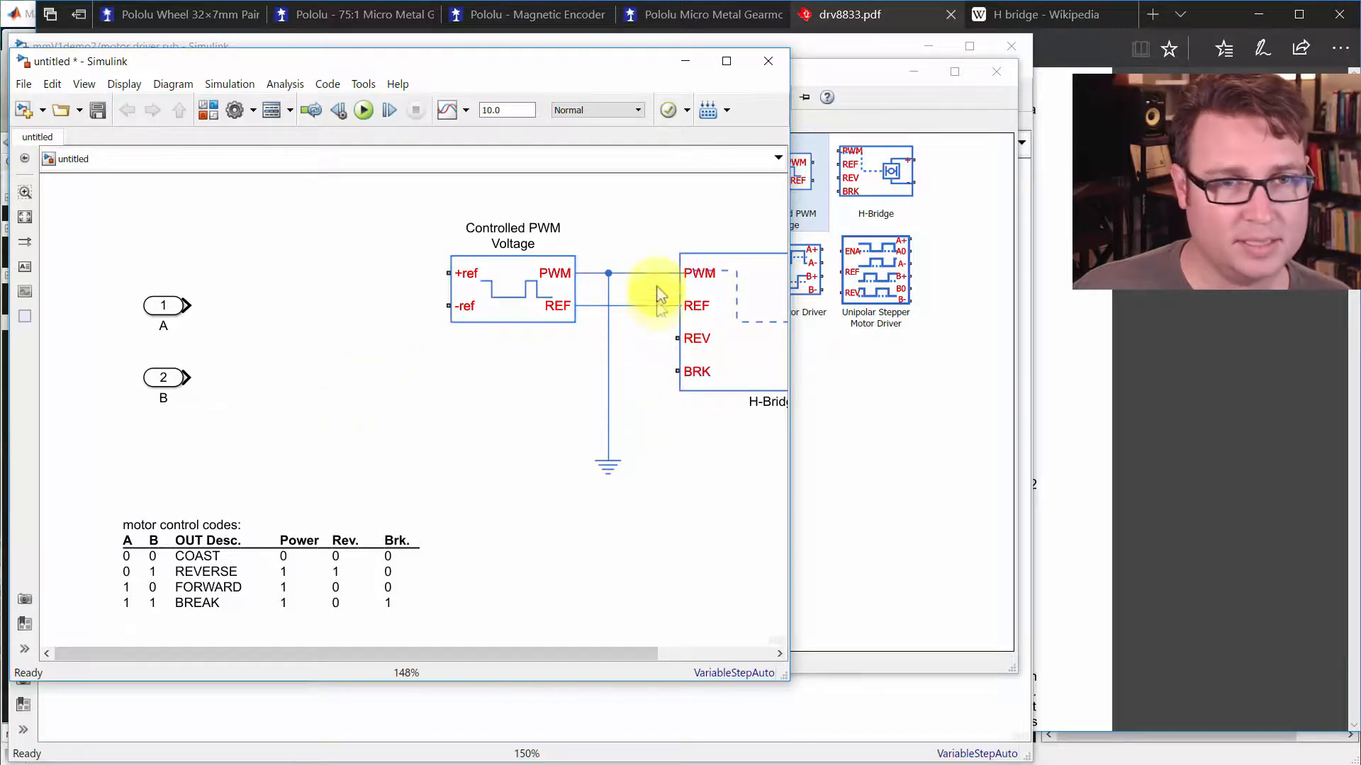
left_click_drag(642, 438, 486, 447)
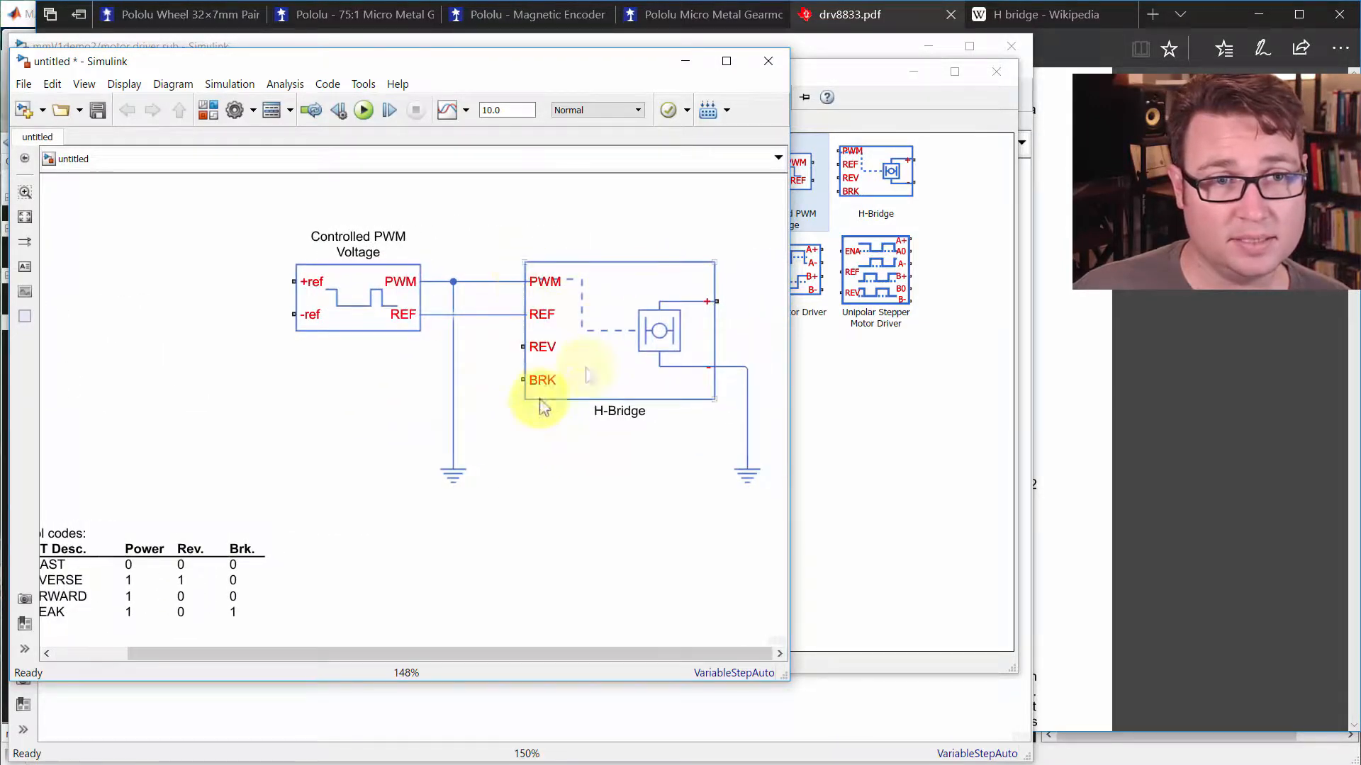
left_click(227, 390)
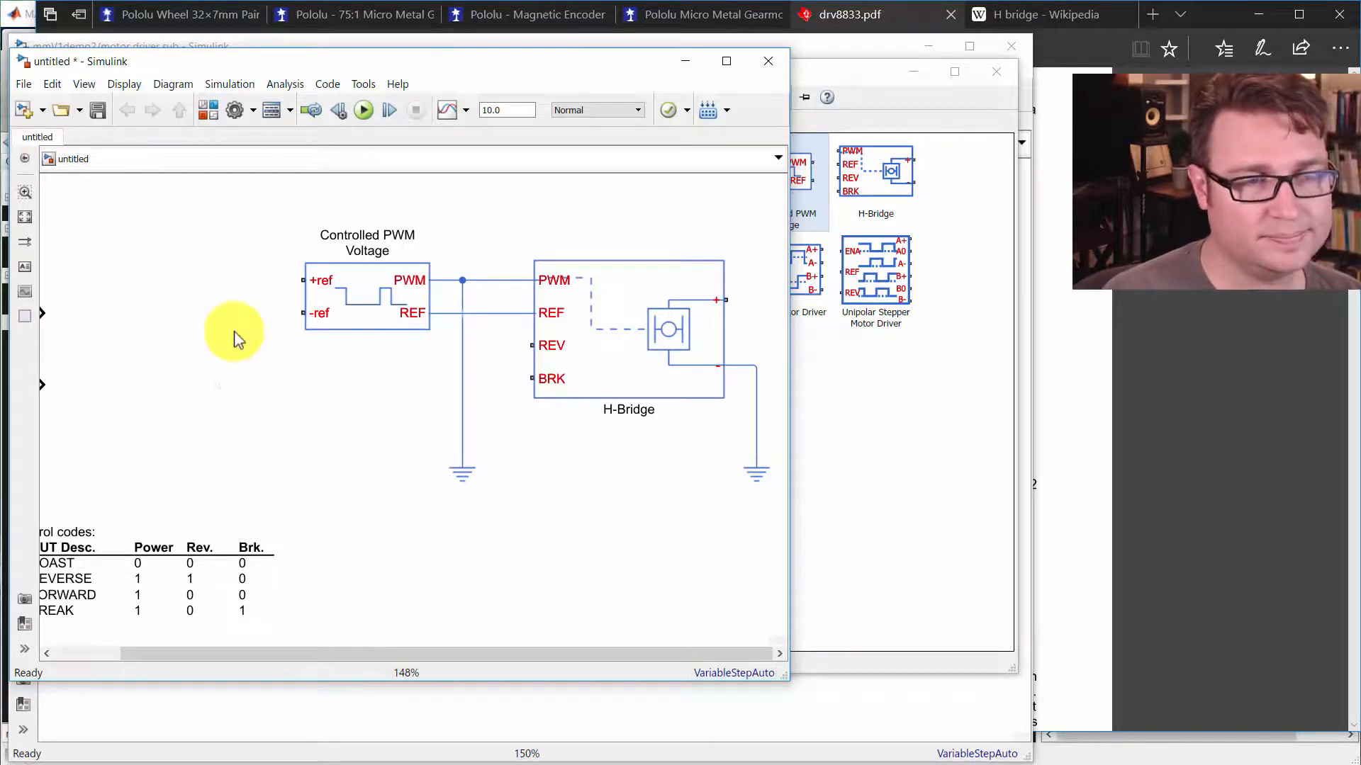
type("volt")
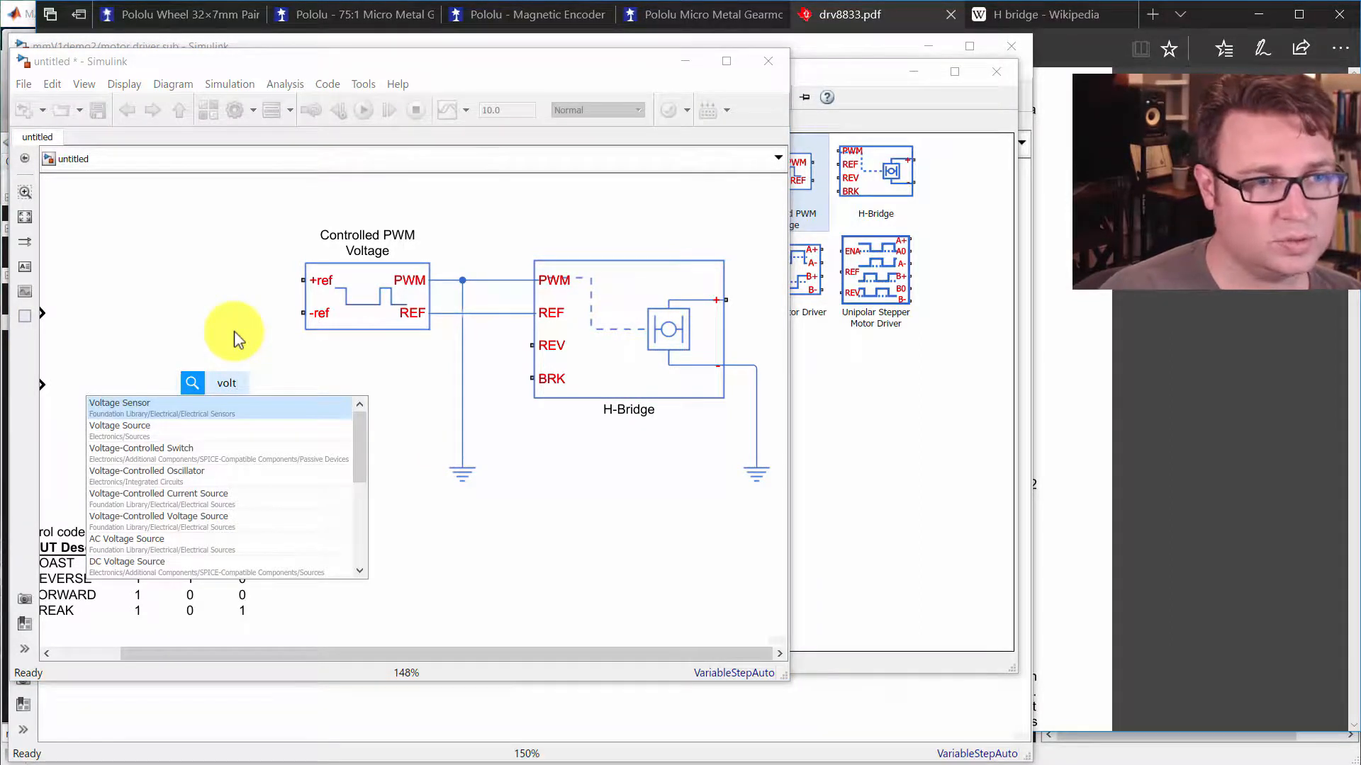
key("Down")
key("Return")
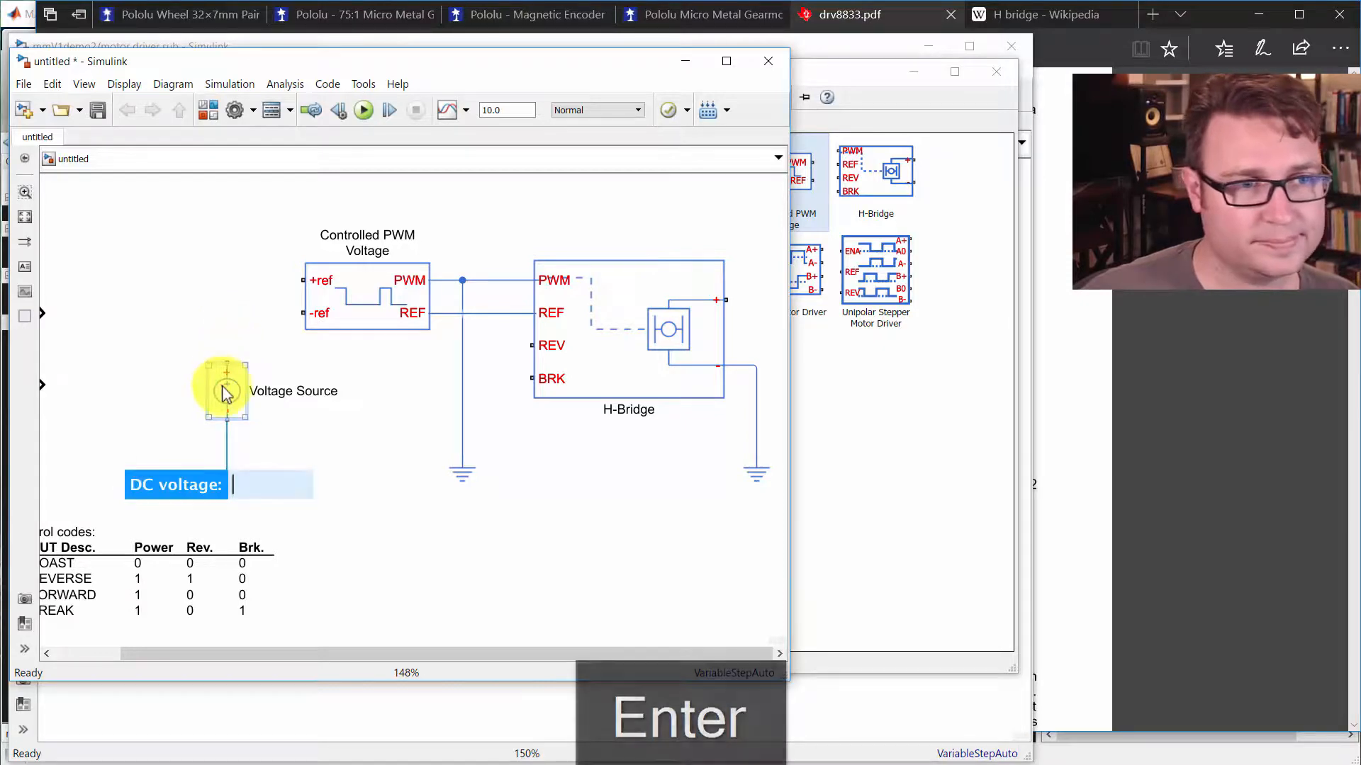
left_click(225, 392)
key("Delete")
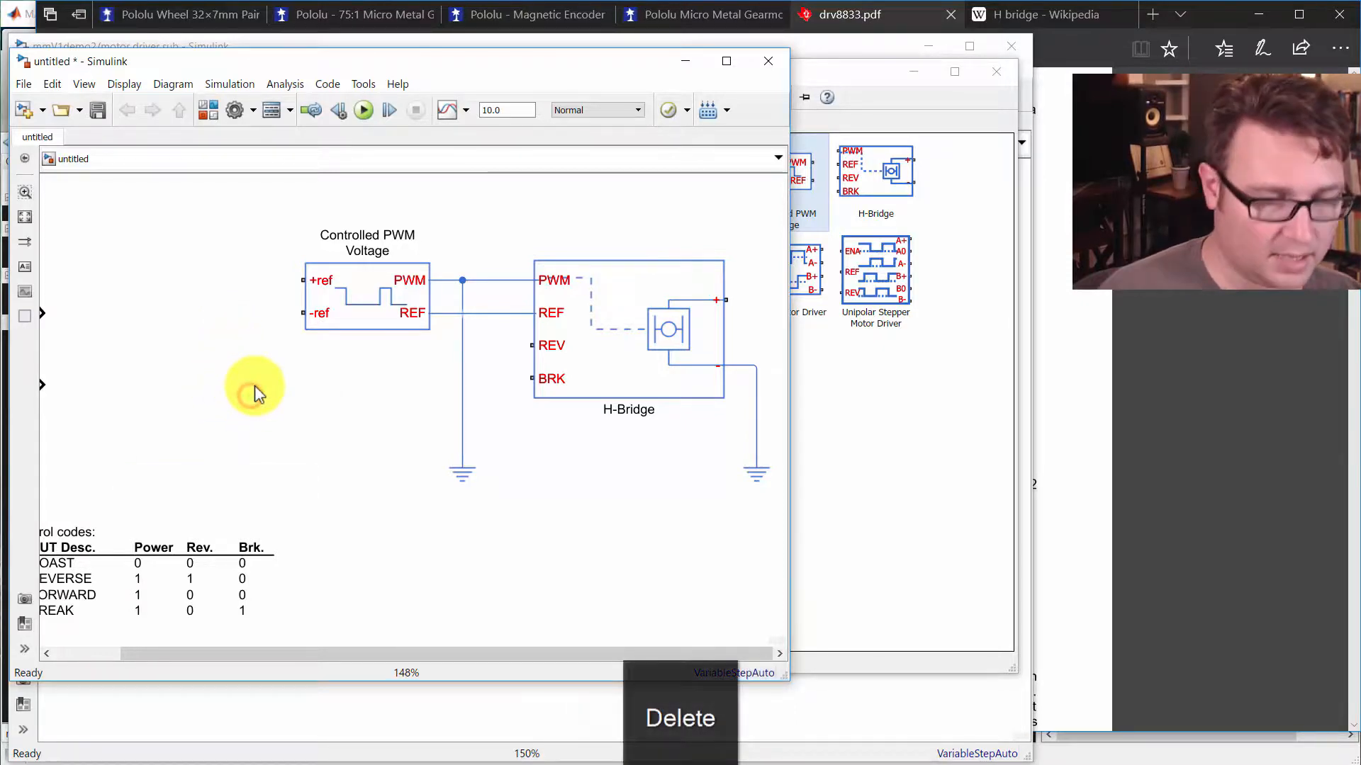
Step: Add a Controlled Voltage Source block, rotate it 90 degrees and place it below the Controlled PWM Voltage block
double_click(253, 385)
type("control vol")
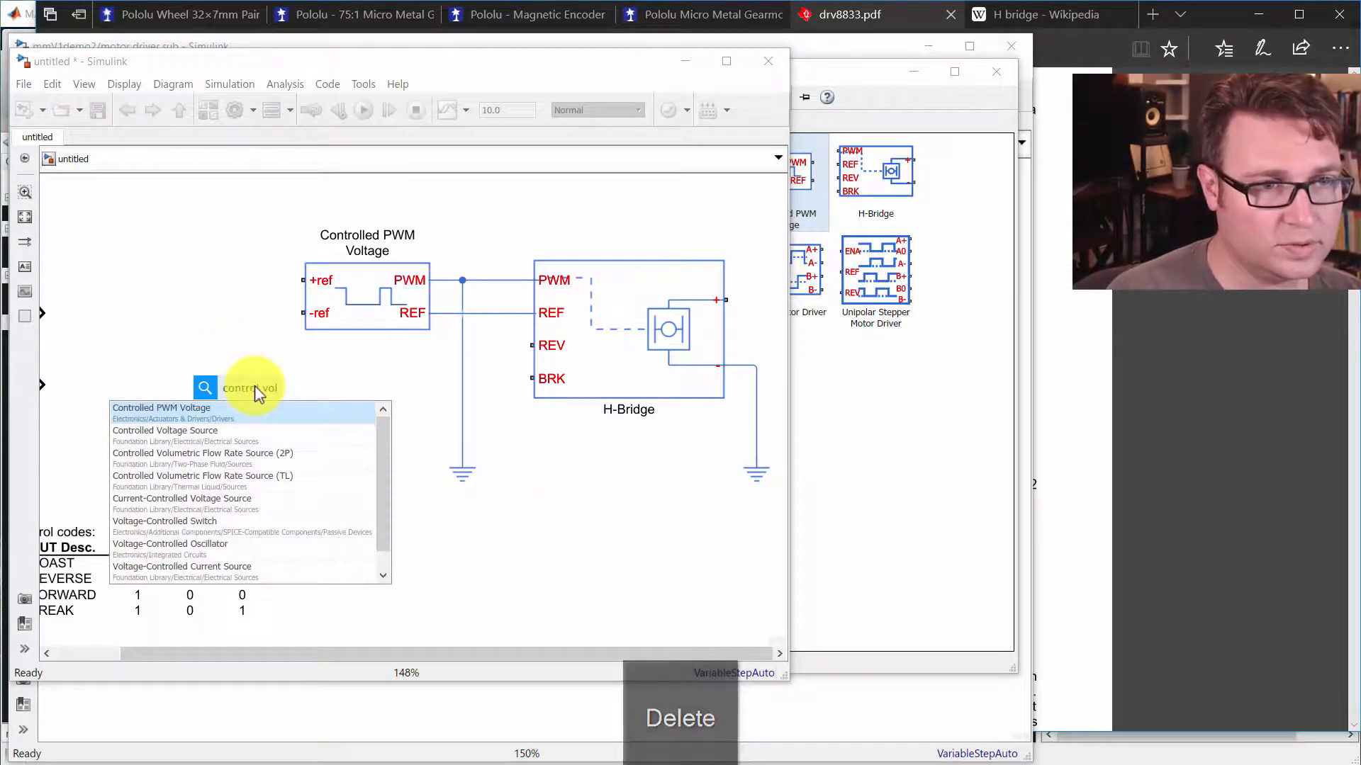
key("Down")
key("Return")
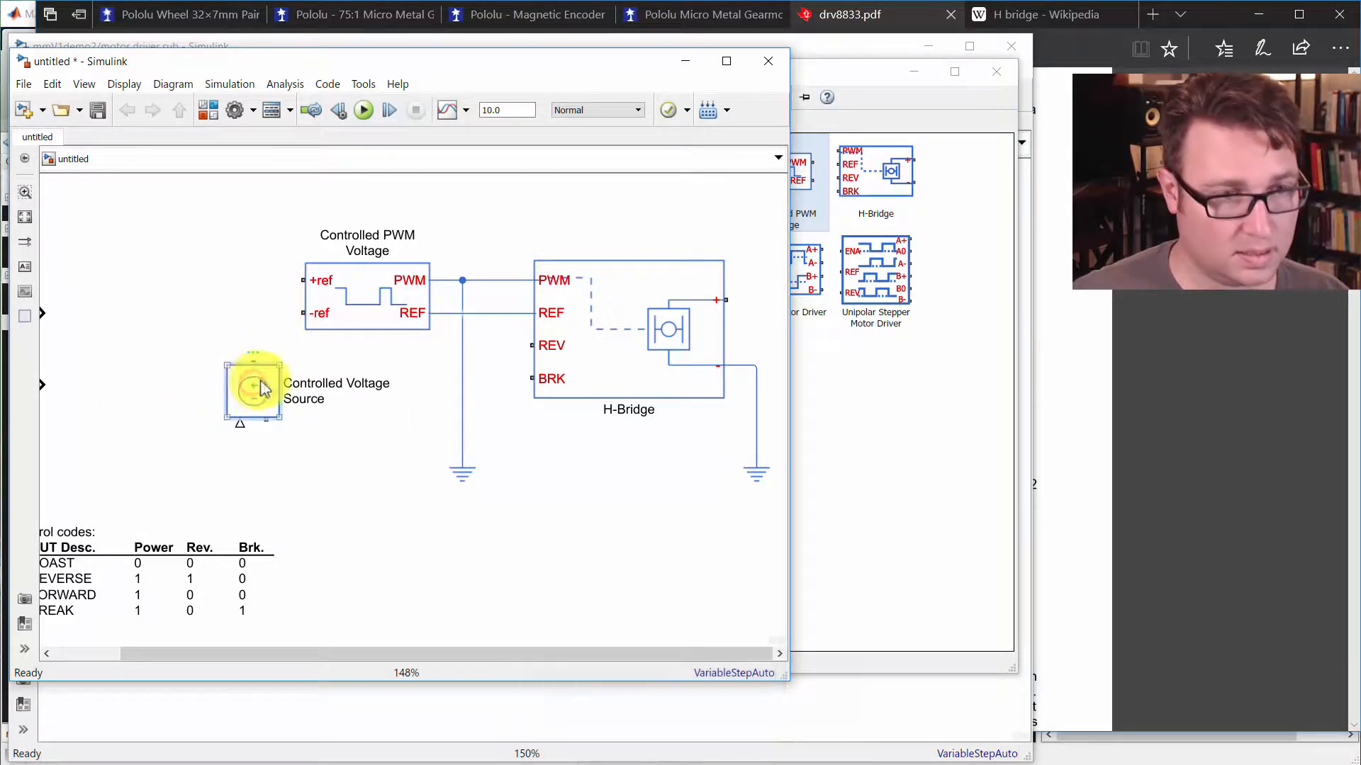
key("ctrl+r")
left_click_drag(269, 402, 334, 435)
Step: Hide the block name of the Controlled Voltage Source
right_click(317, 426)
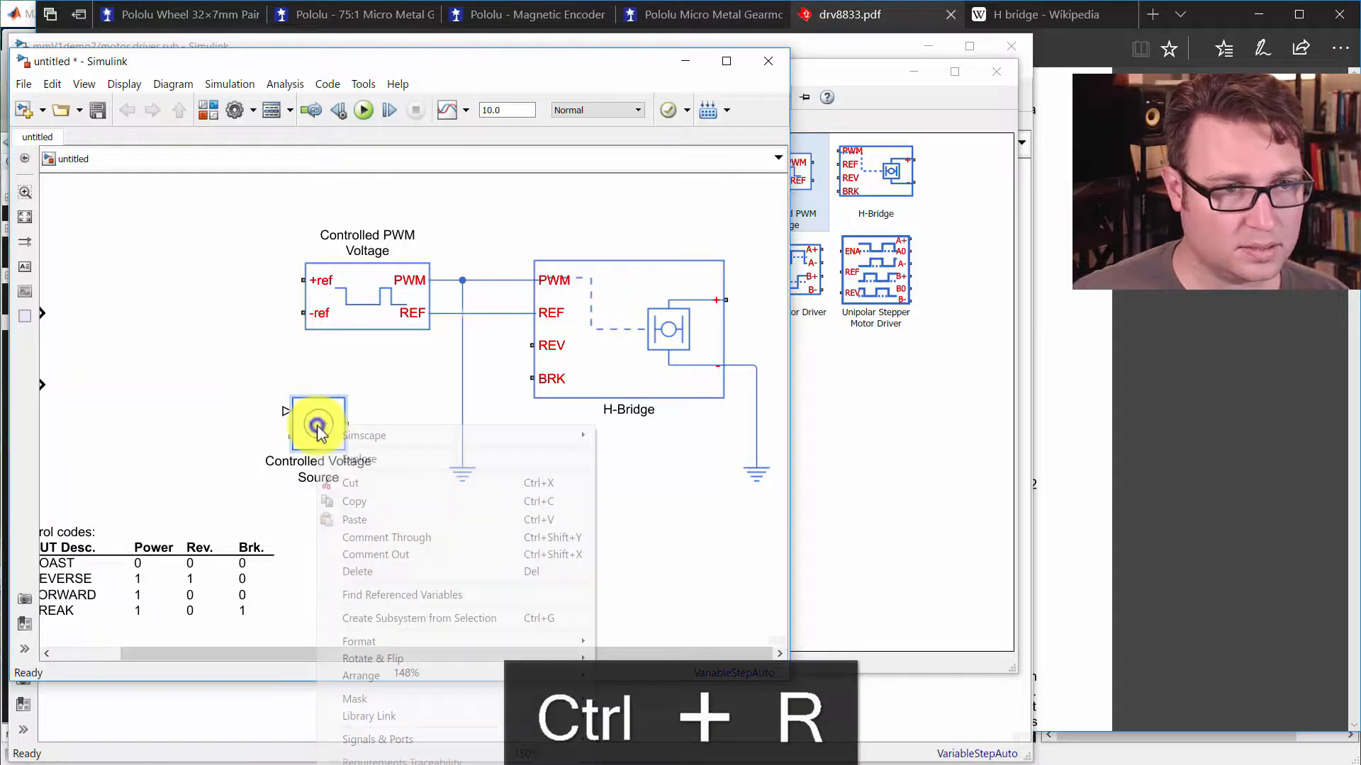
mouse_move(380, 641)
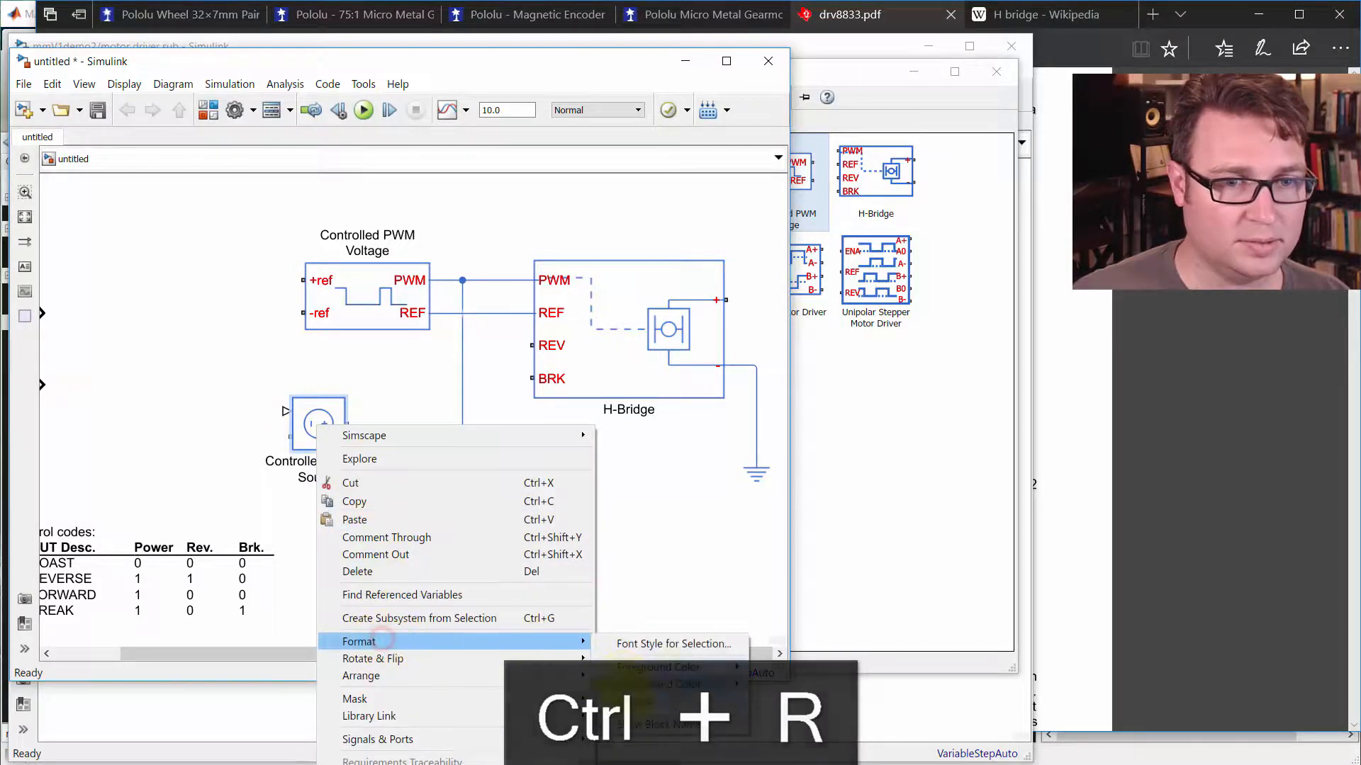
left_click(626, 725)
left_click(405, 583)
Step: Shift the motor control codes table slightly farther left beneath the input ports
left_click_drag(351, 525, 493, 496)
mouse_move(358, 548)
left_mouse_down()
mouse_move(279, 560)
mouse_move(302, 556)
left_mouse_up()
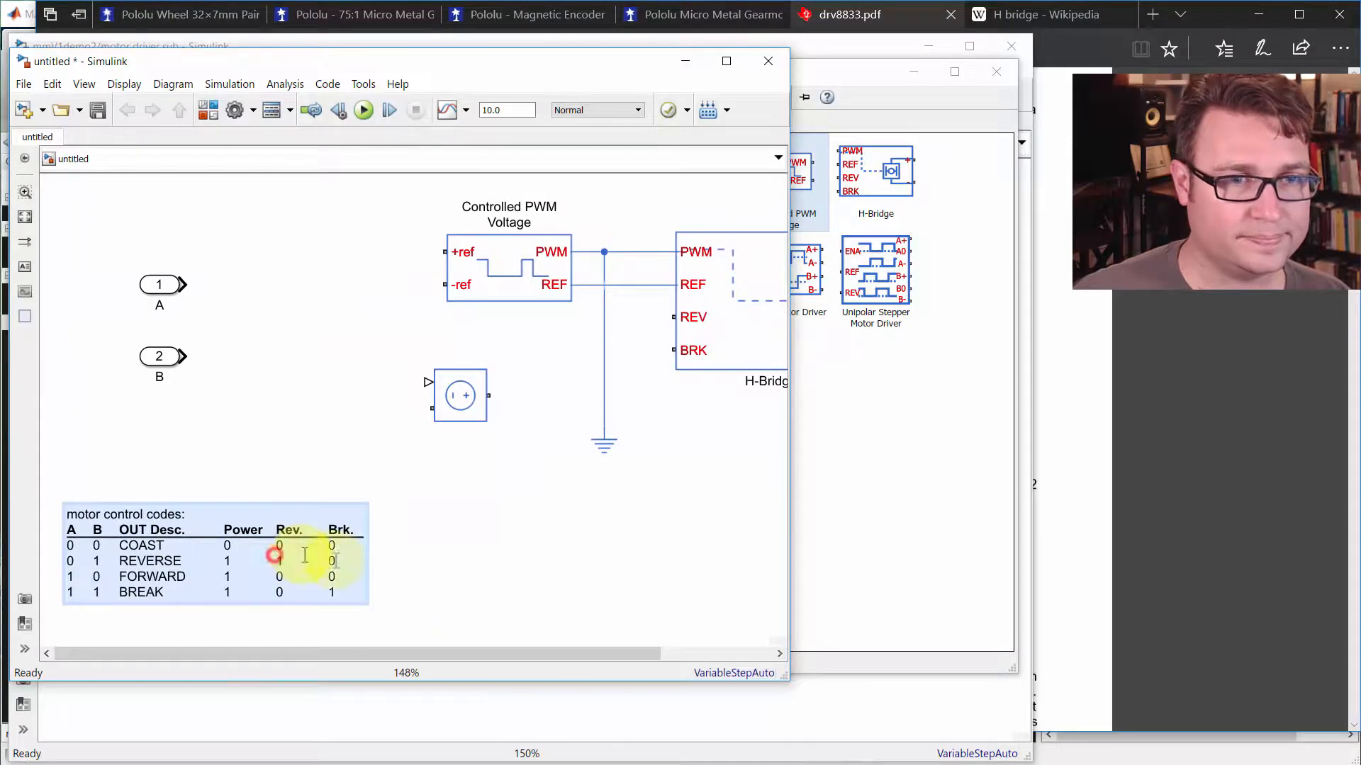
left_click(544, 566)
Step: Move the Controlled Voltage Source up beside the Controlled PWM Voltage block's -ref port and enlarge the H-Bridge block
mouse_move(462, 398)
left_mouse_down()
mouse_move(496, 350)
mouse_move(424, 323)
left_mouse_up()
scroll(542, 367, "right", 3)
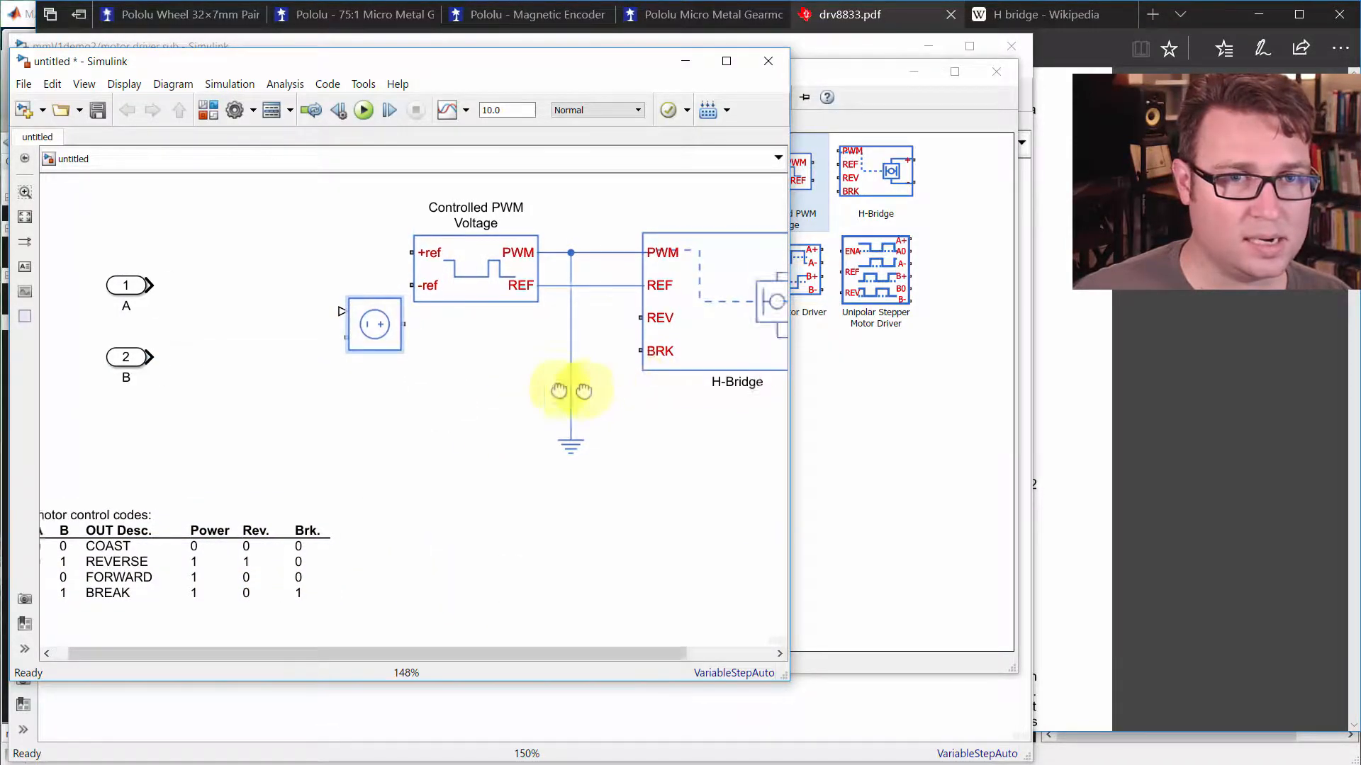
left_click(574, 350)
left_click_drag(640, 368, 705, 442)
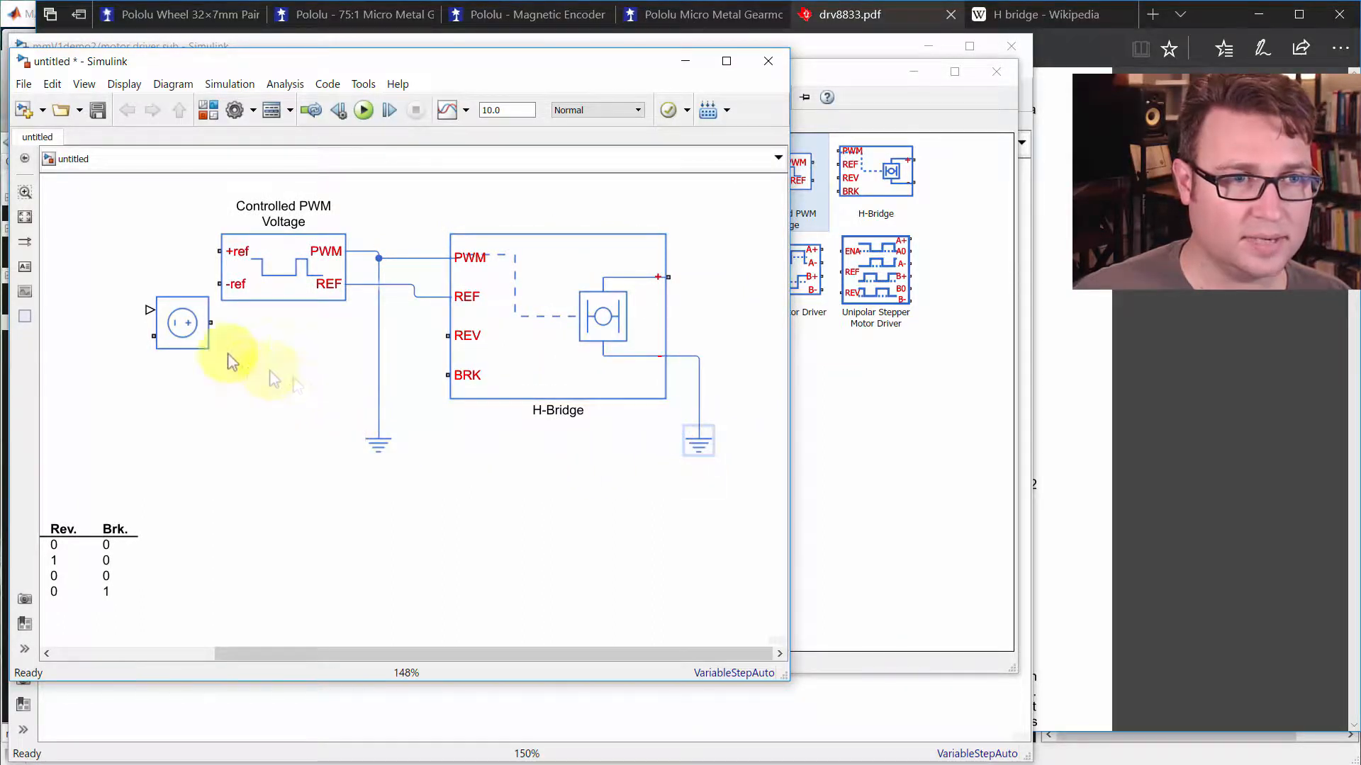
Step: Wire the Controlled Voltage Source to the H-Bridge REV port and place a copy below it wired to the BRK port
left_click_drag(189, 327, 313, 338)
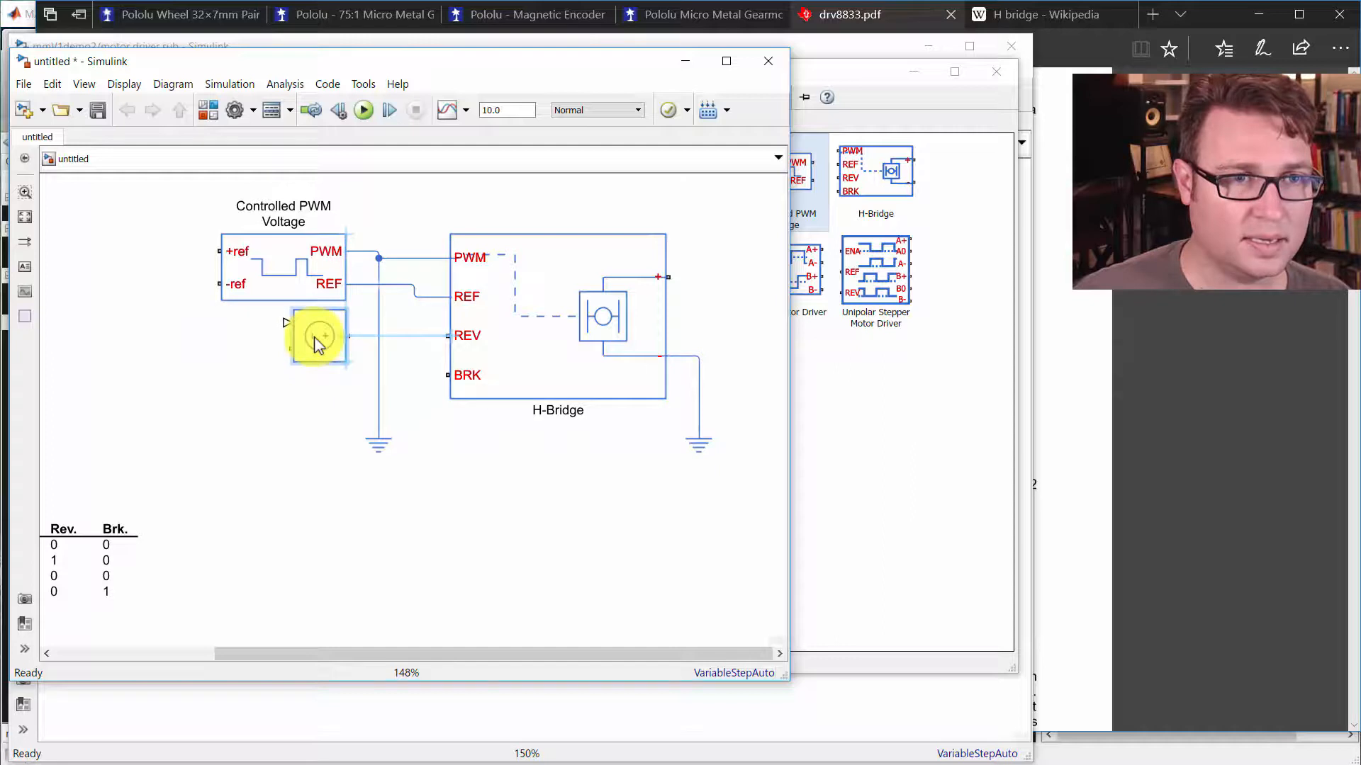
left_click(374, 334)
left_click_drag(259, 416, 370, 426)
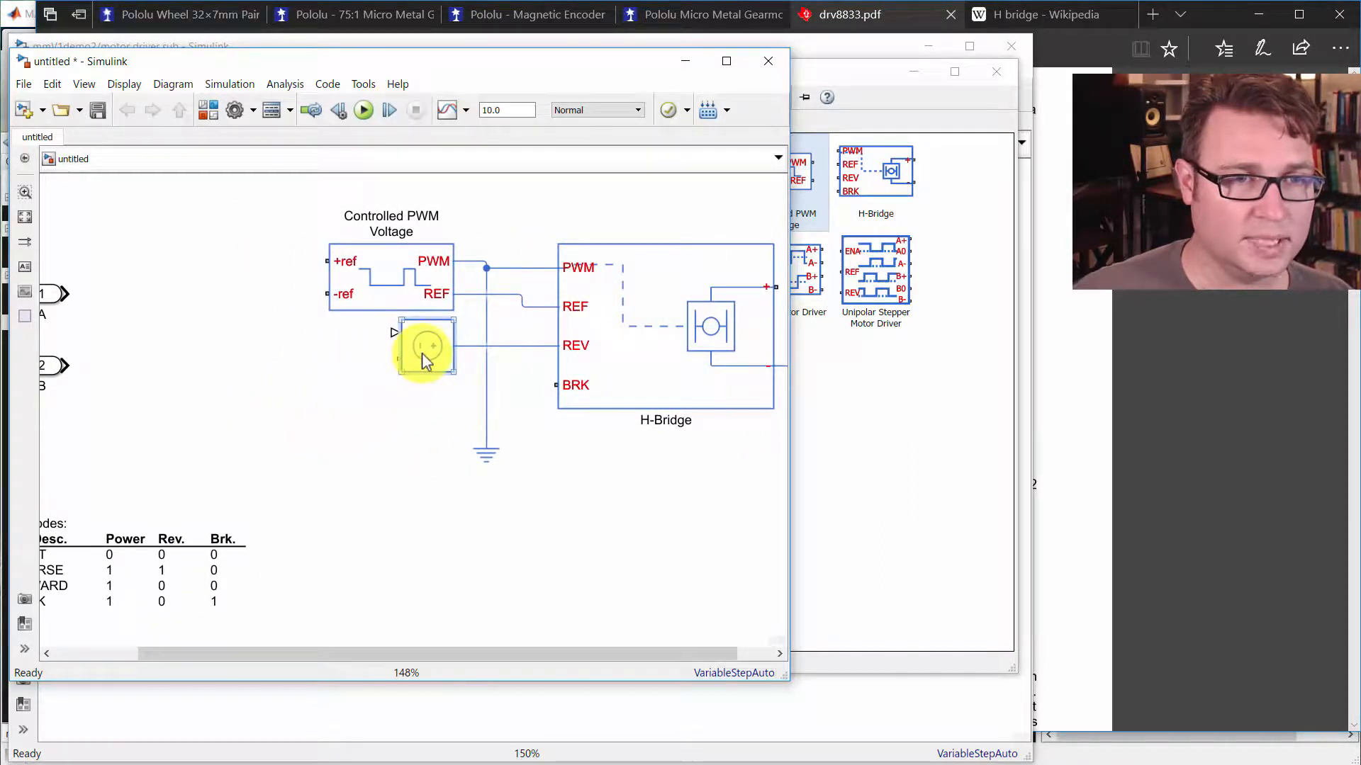
left_click_drag(422, 352, 546, 382)
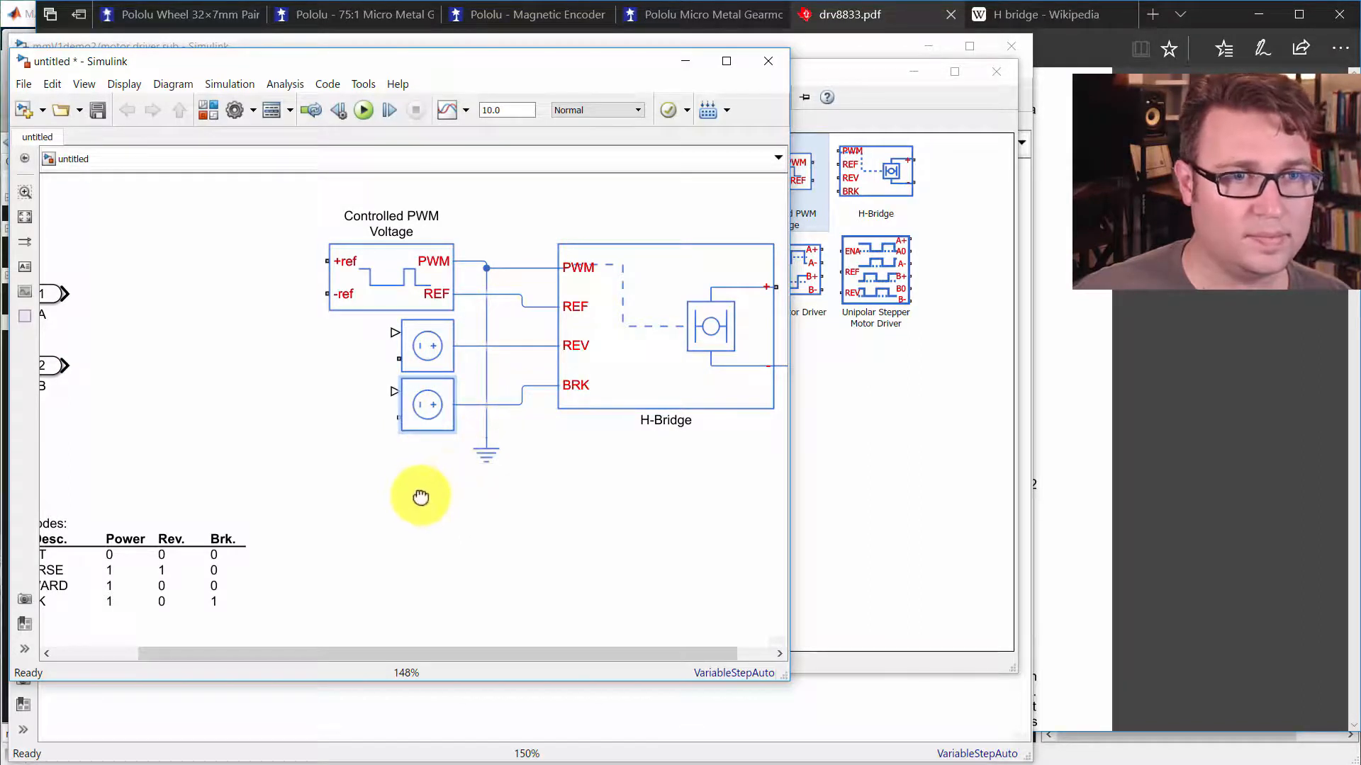
Step: Place another copy of the Controlled Voltage Source wired to the +ref port of the Controlled PWM Voltage block
left_click_drag(421, 498, 522, 533)
left_click(369, 383)
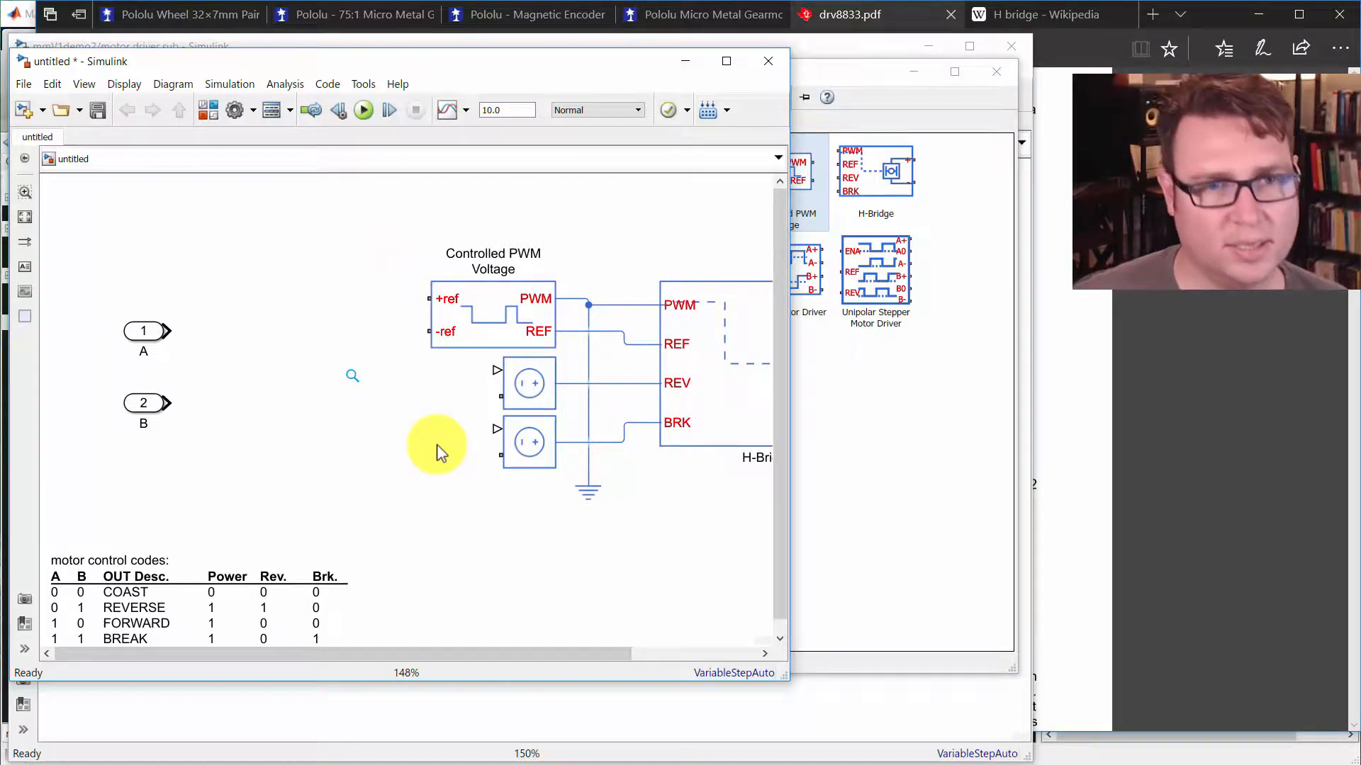
left_click(505, 373)
left_click_drag(501, 369, 389, 281)
Step: Add a copy of the electrical reference and wire it to -ref and the negative terminals of the REV and BRK sources
left_click_drag(557, 474, 558, 473)
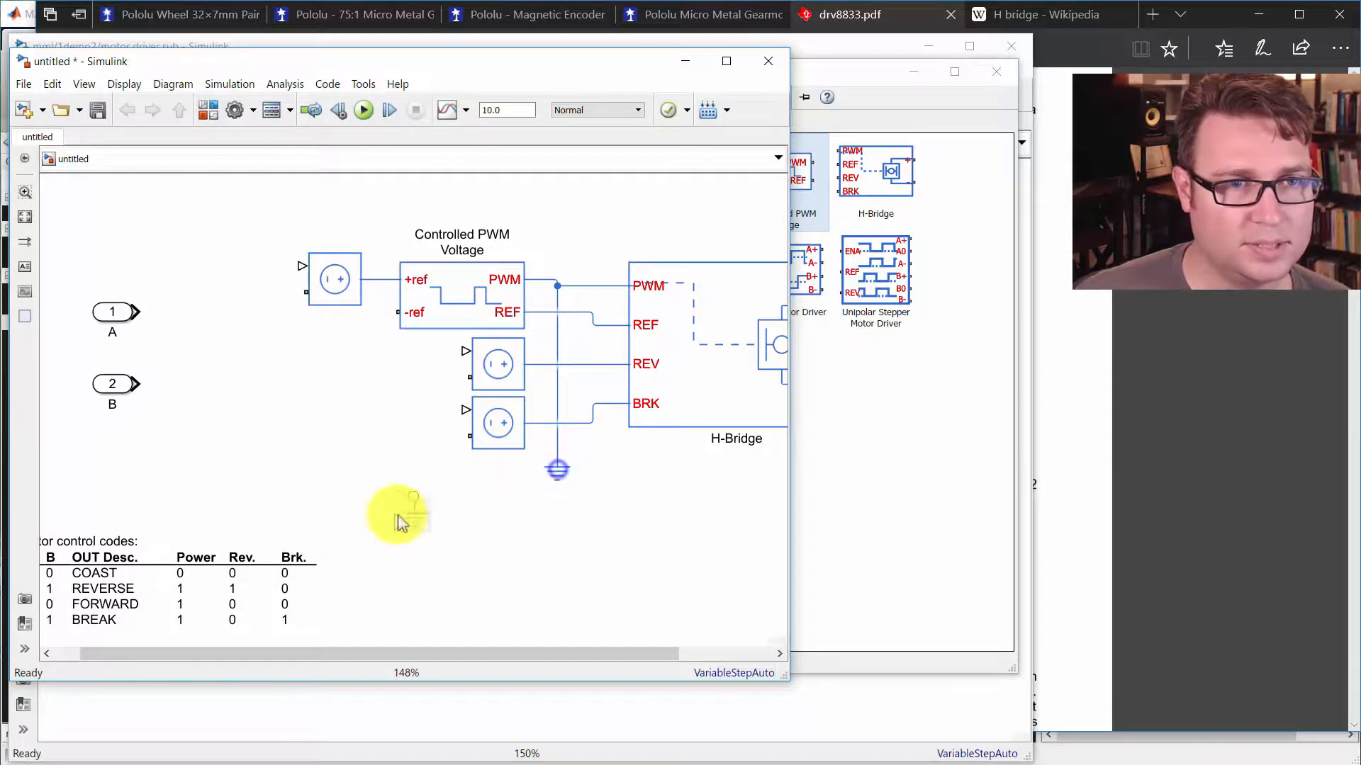
left_click_drag(387, 501, 400, 312)
left_click_drag(468, 381, 388, 377)
left_click_drag(467, 434, 398, 429)
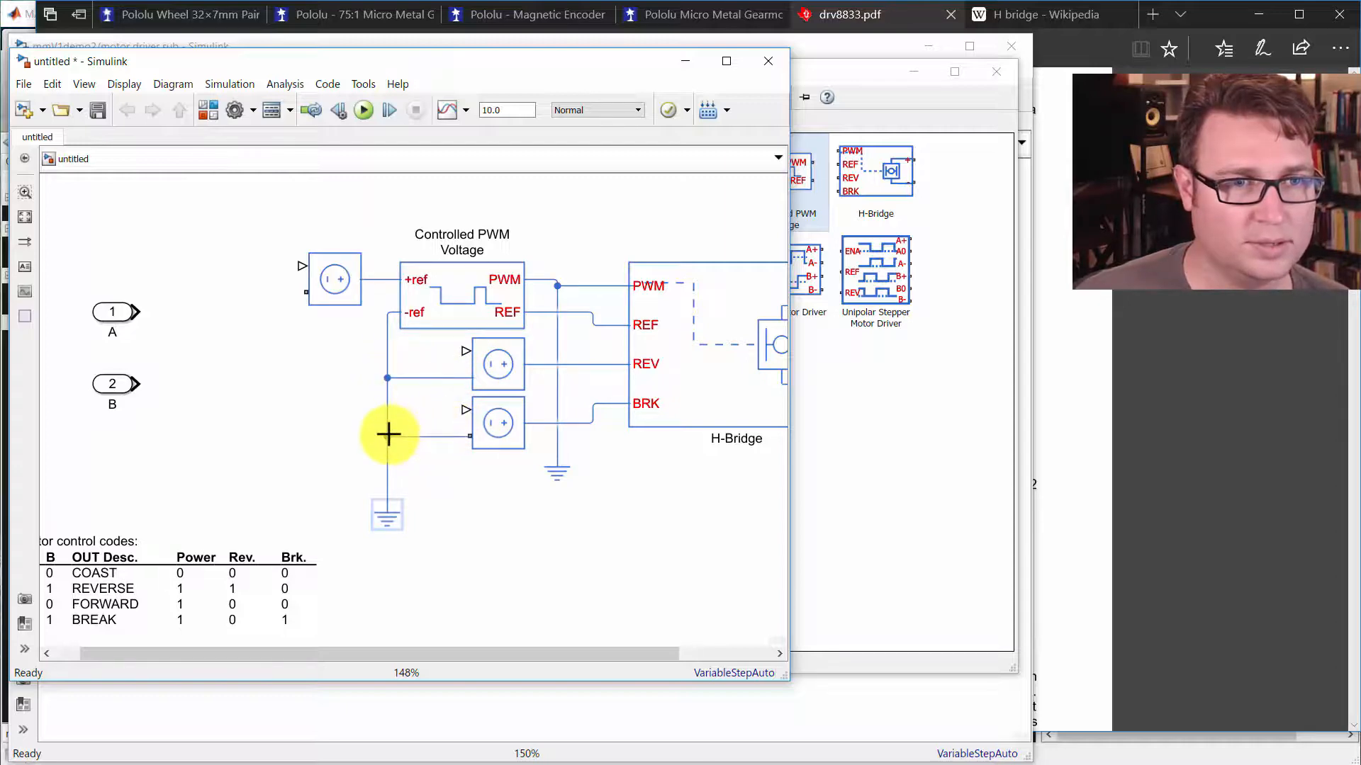
Step: Shift the Controlled PWM Voltage block and its +ref source slightly down so the wires to PWM and +ref run straight
left_click_drag(473, 500, 346, 506)
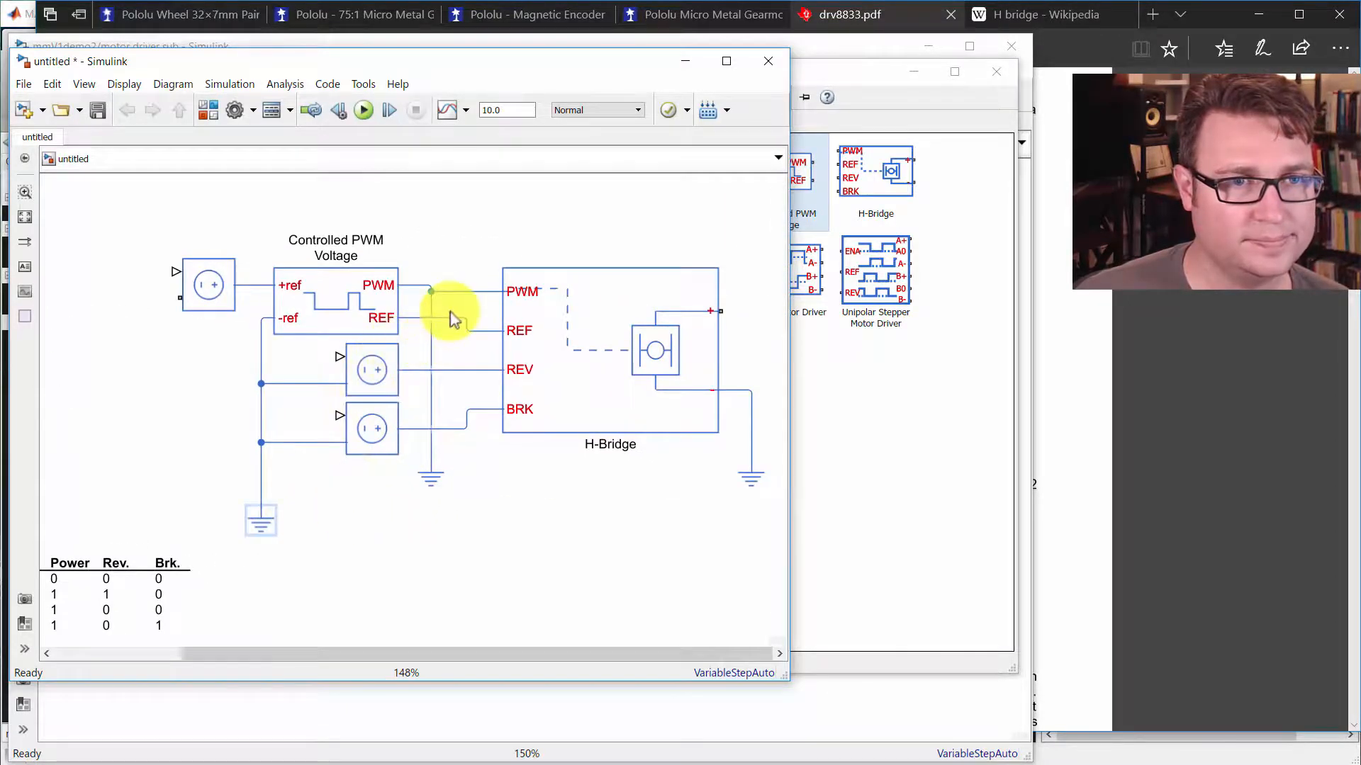
left_click(386, 310)
left_click_drag(383, 305, 382, 311)
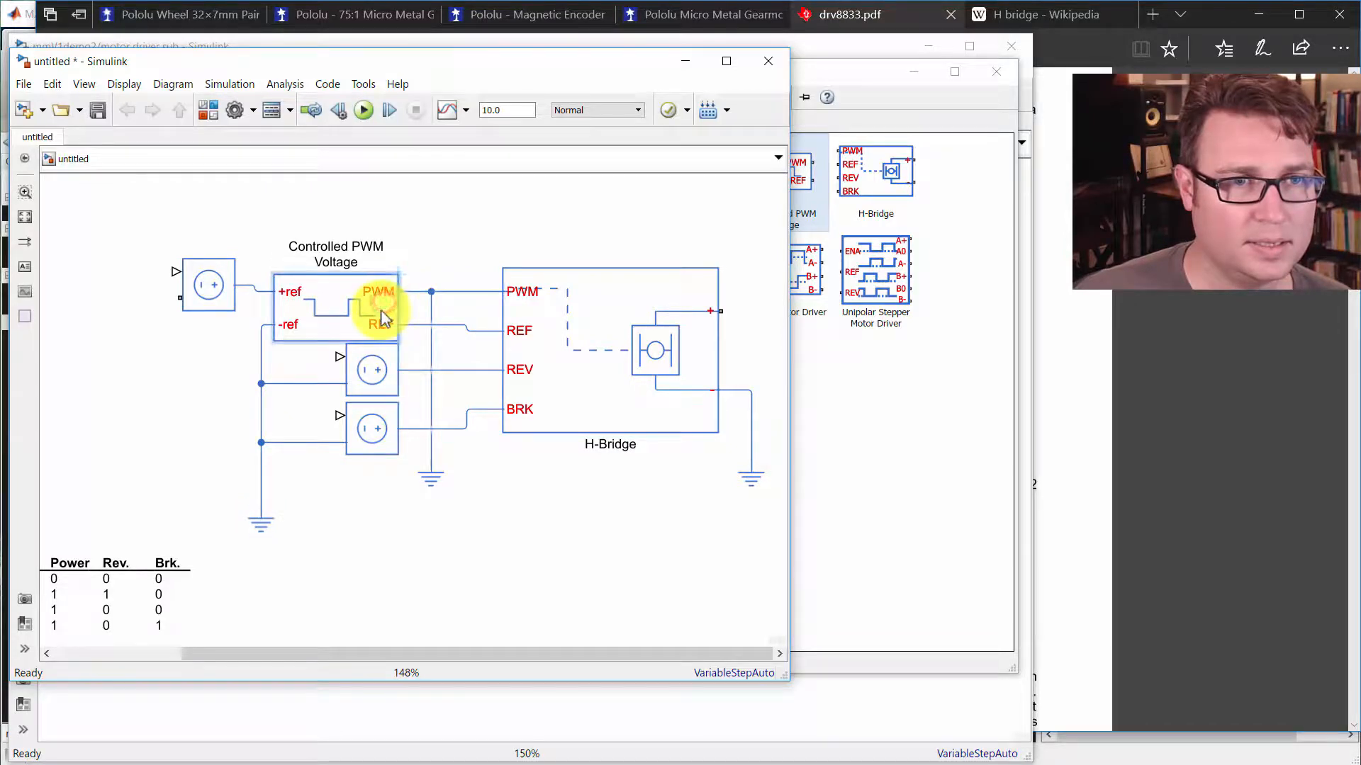
left_click(207, 350)
left_click_drag(200, 279, 201, 286)
left_click(188, 391)
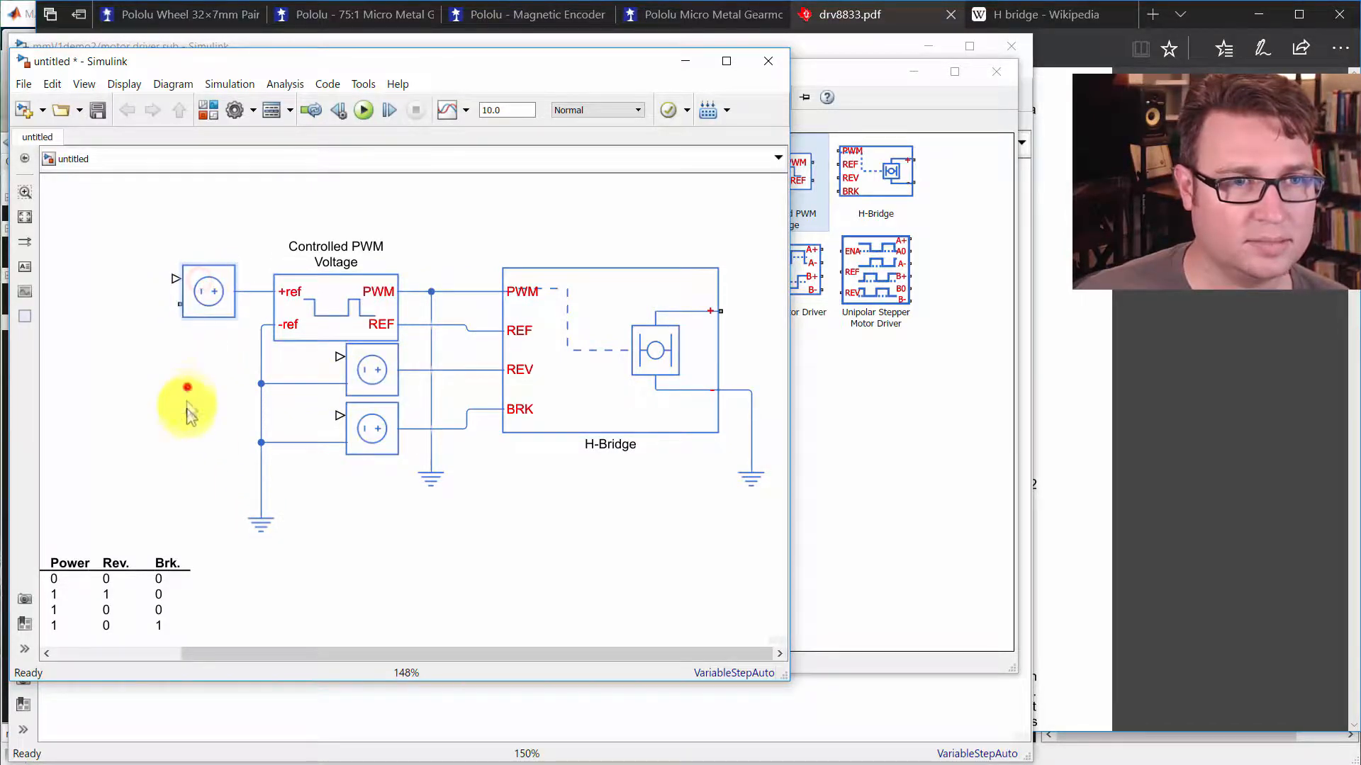
Step: Move input ports A and B farther left and spread them apart vertically to make room for logic blocks
left_click_drag(508, 570, 640, 556)
left_click_drag(549, 574, 639, 560)
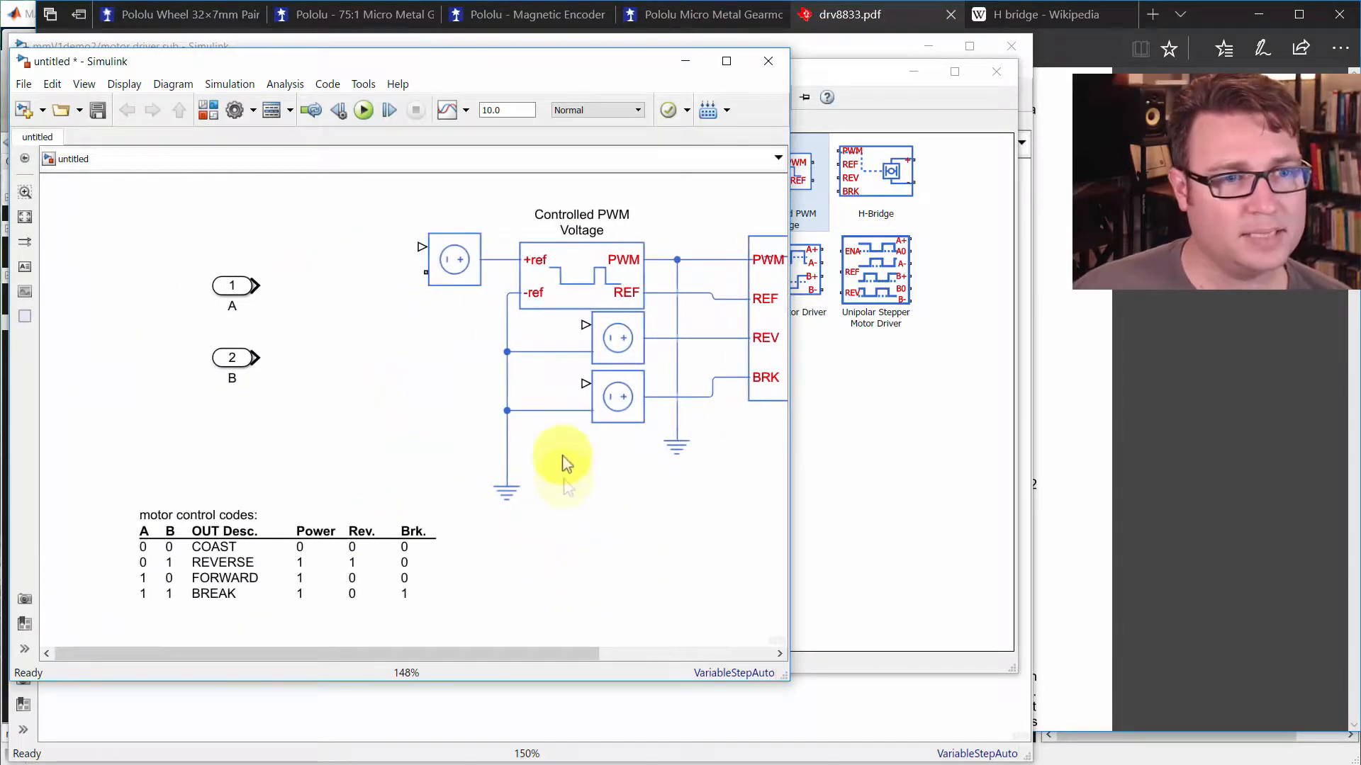
left_click_drag(233, 291, 129, 323)
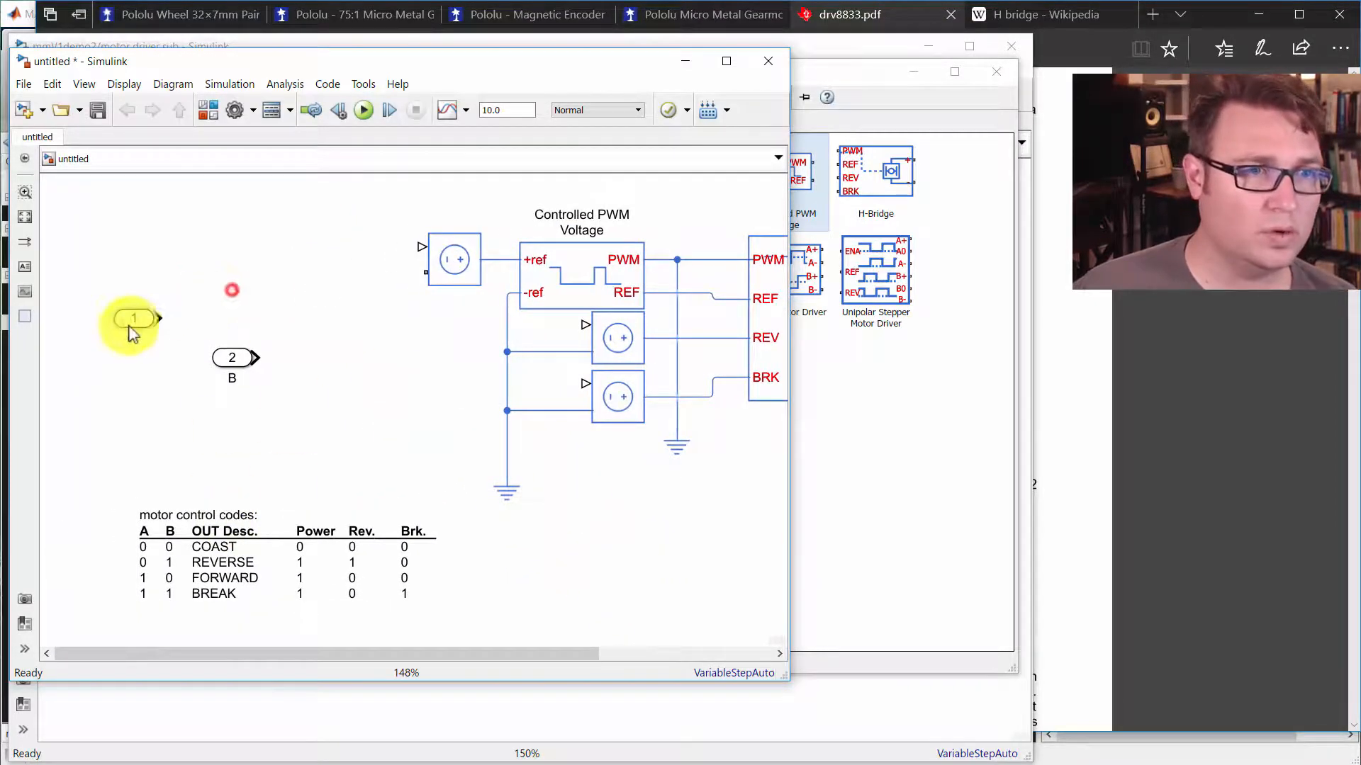
left_click_drag(238, 352, 134, 405)
Step: Examine how the motor control codes table maps inputs A and B to Power, Rev. and Brk
left_click(293, 549)
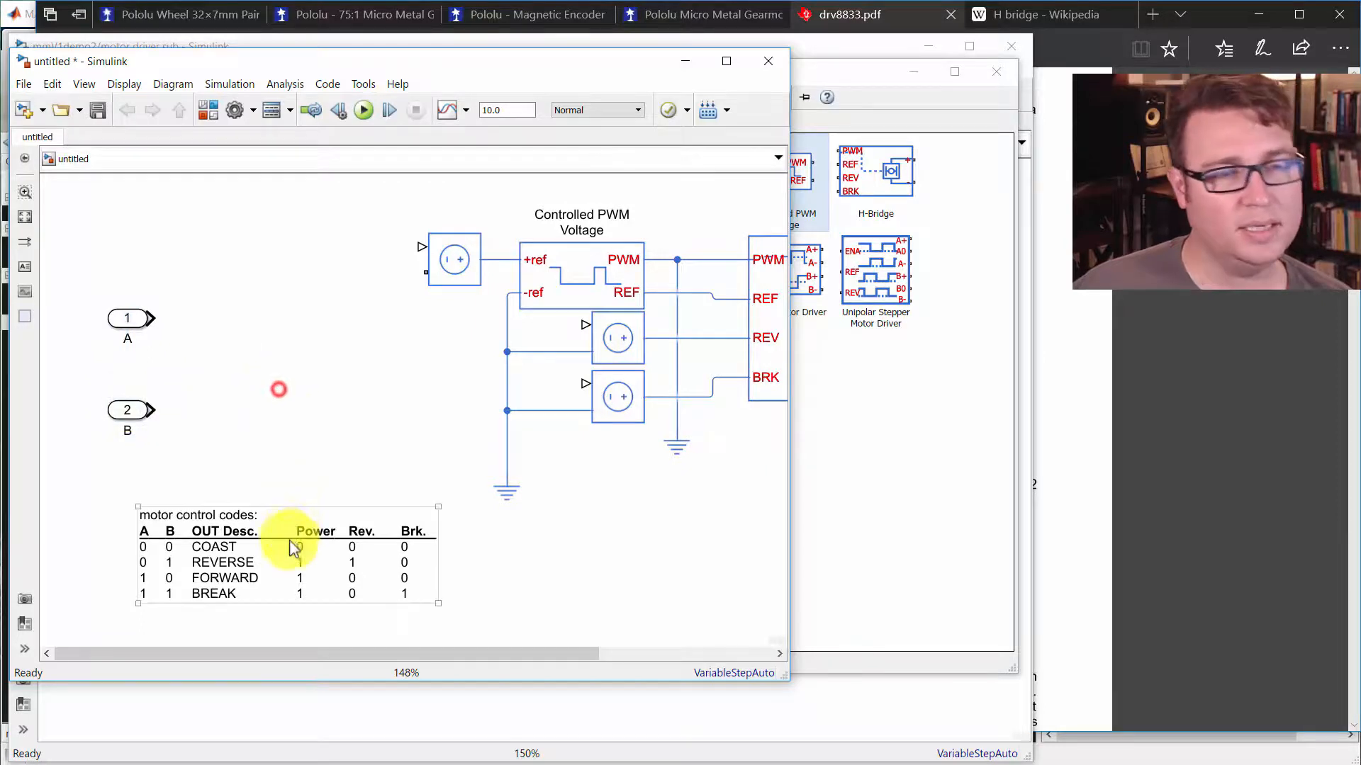
left_click_drag(326, 478, 274, 476)
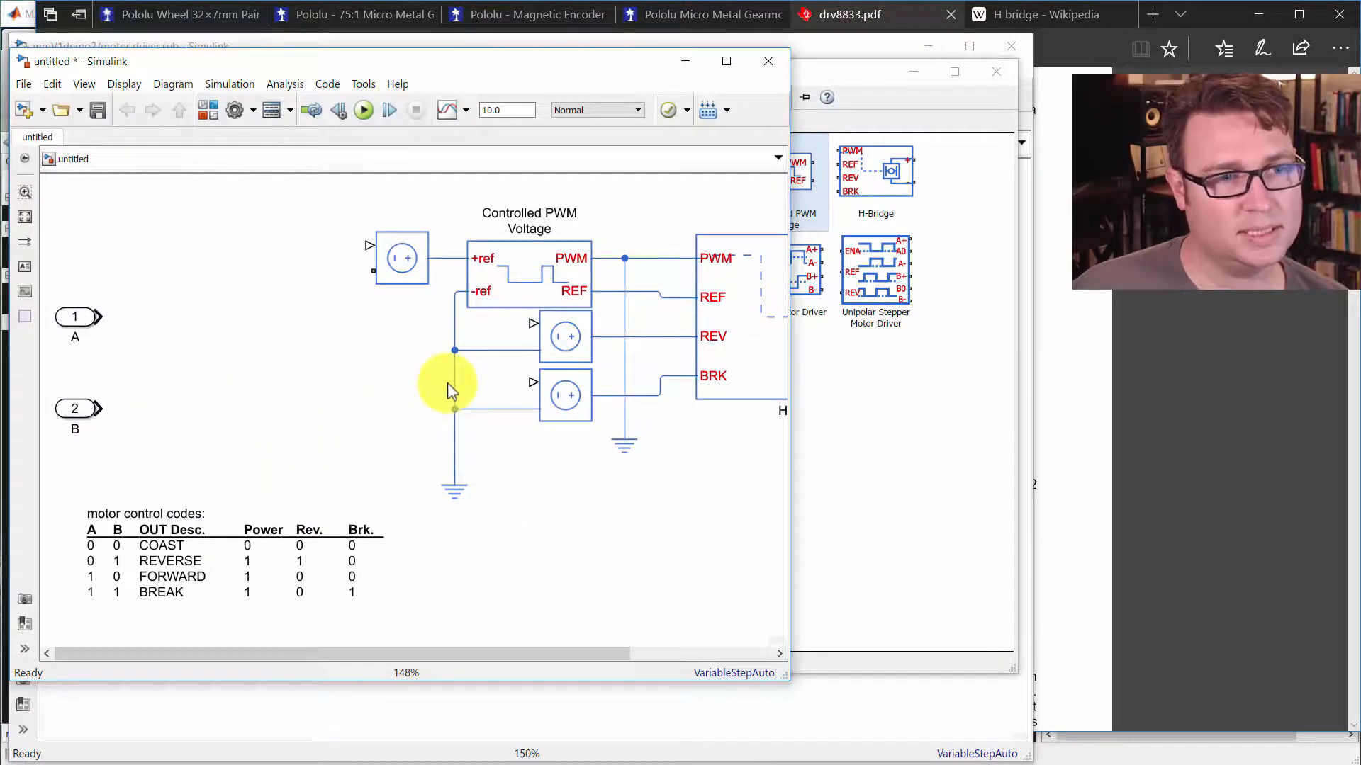
left_click(381, 575)
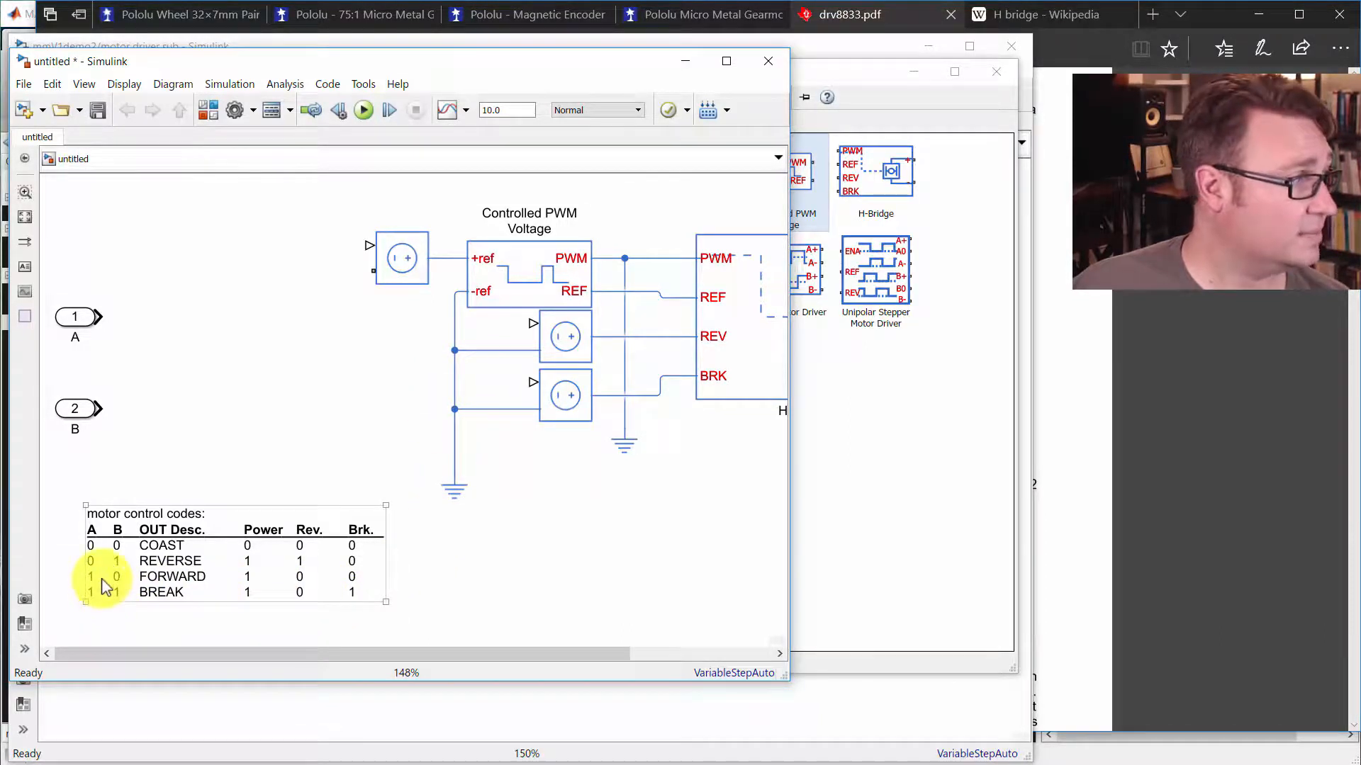
left_click(76, 599)
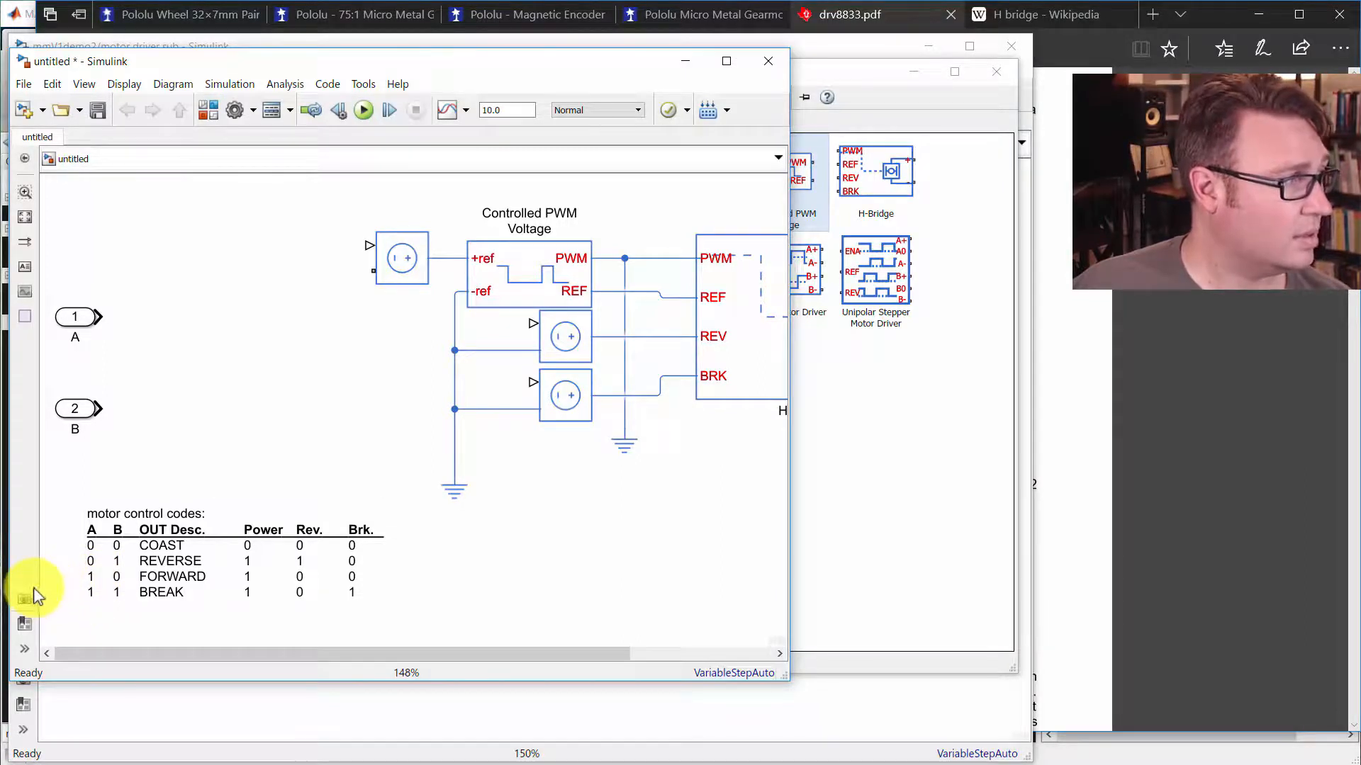
left_click(97, 597)
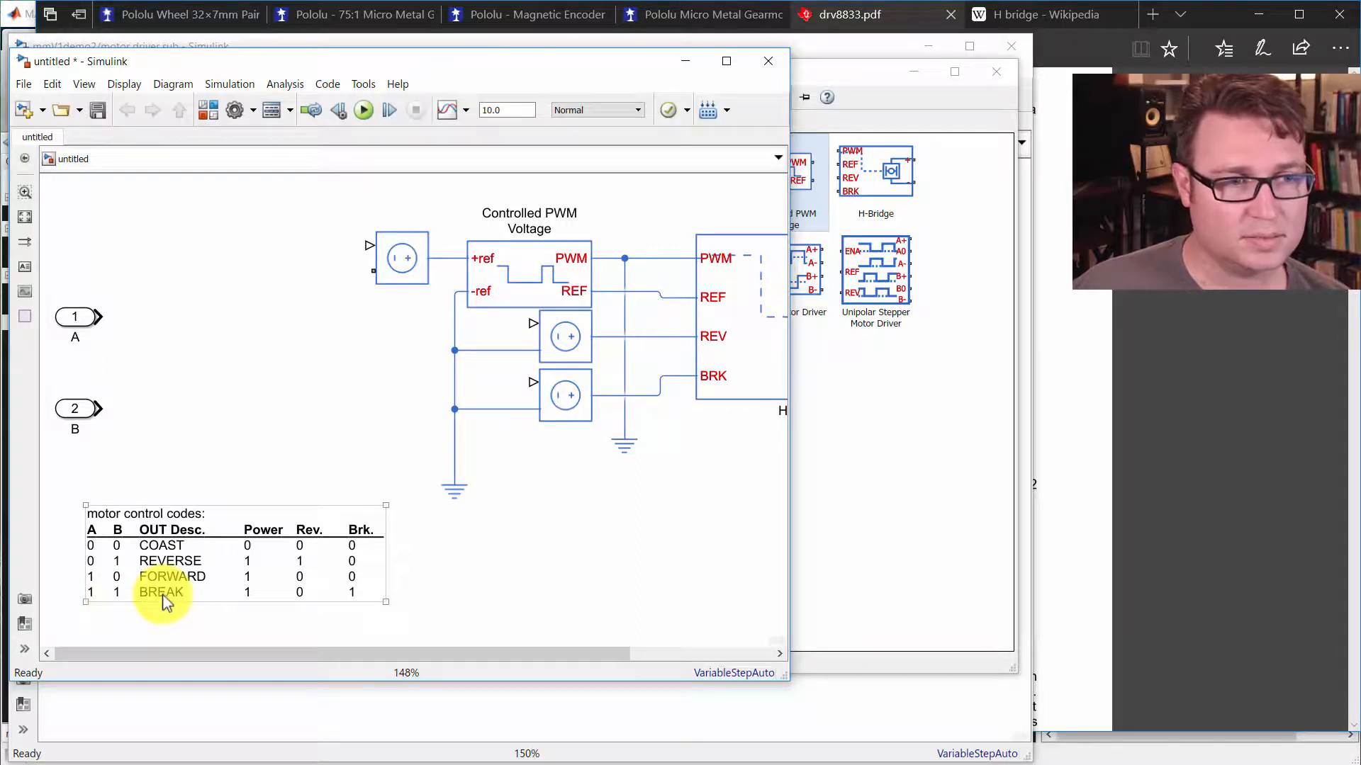
left_click(418, 516)
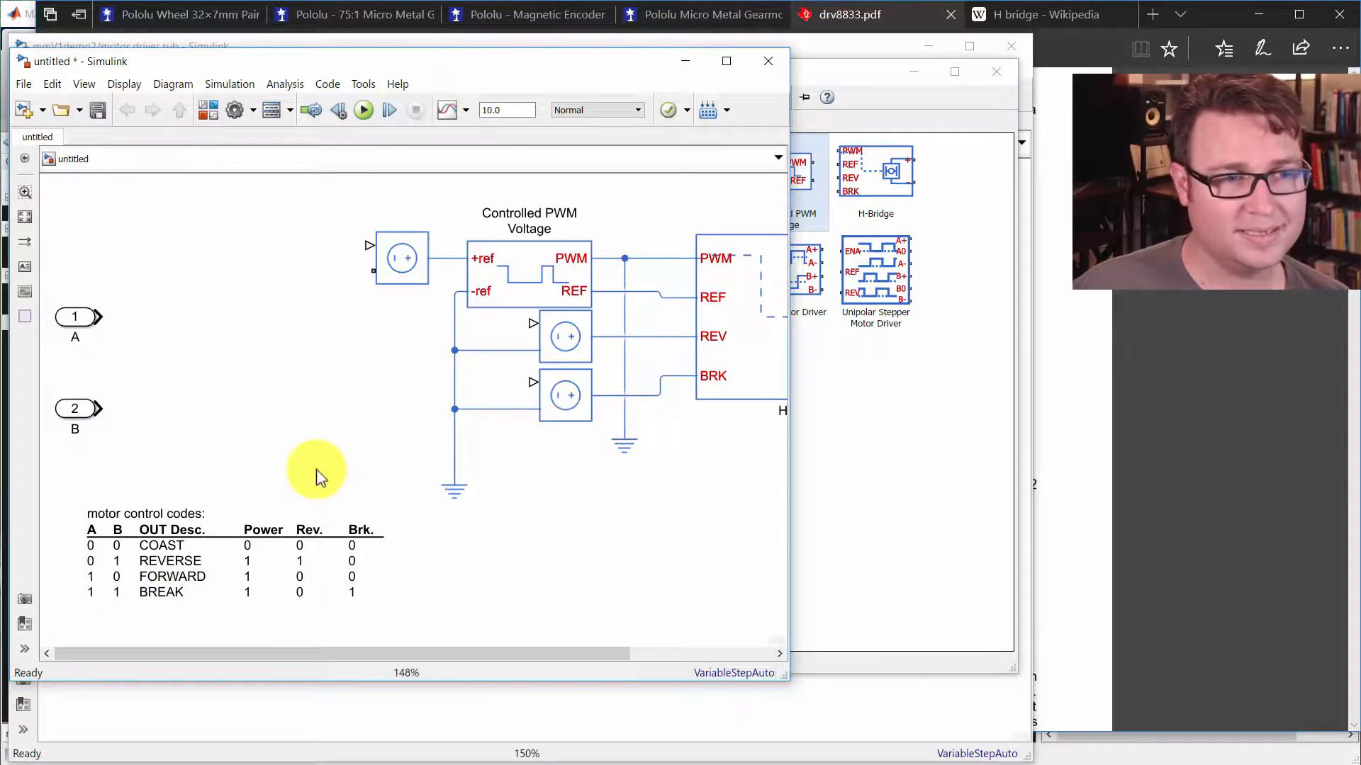
left_click(174, 551)
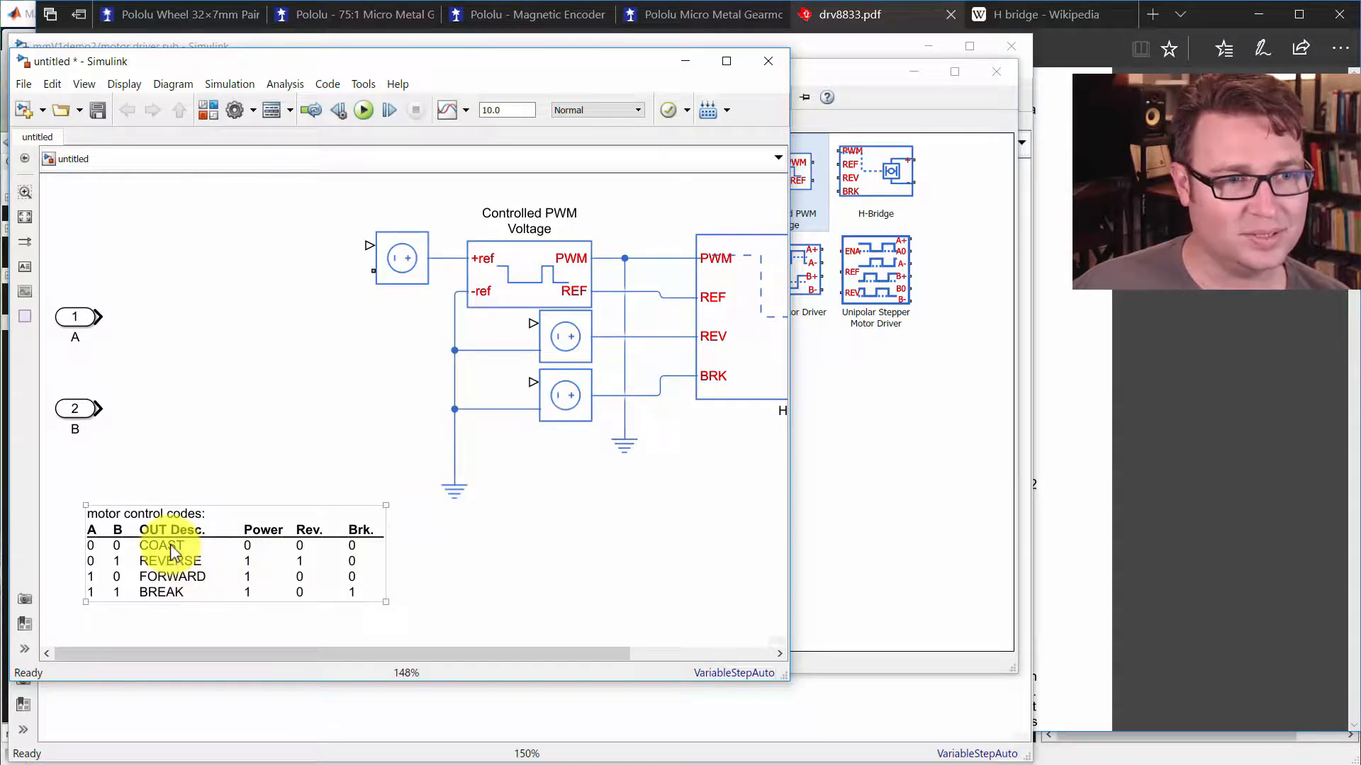
left_click(239, 475)
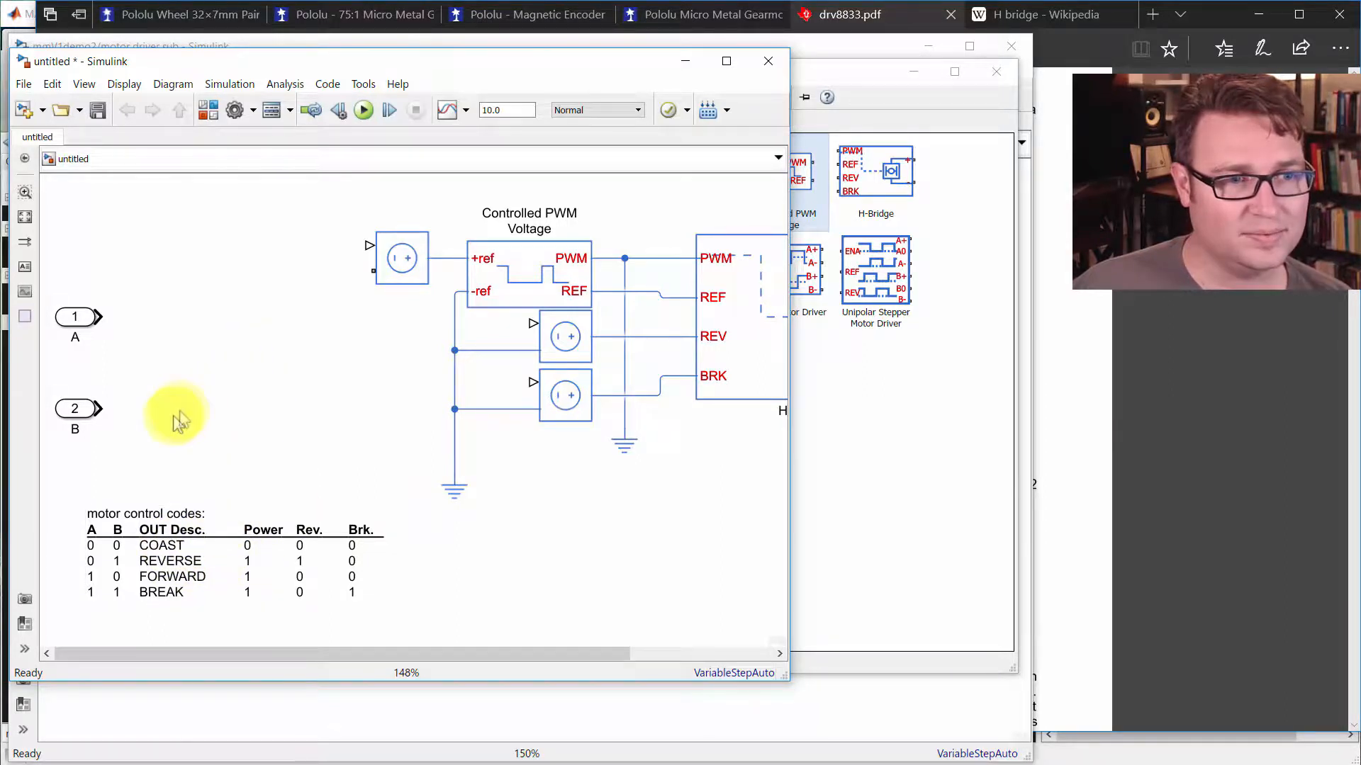
Step: Add a Logical Operator block from Logic and Bit Operations between the inputs and the voltage sources, and hide its name
left_click(213, 120)
left_click_drag(633, 71, 565, 72)
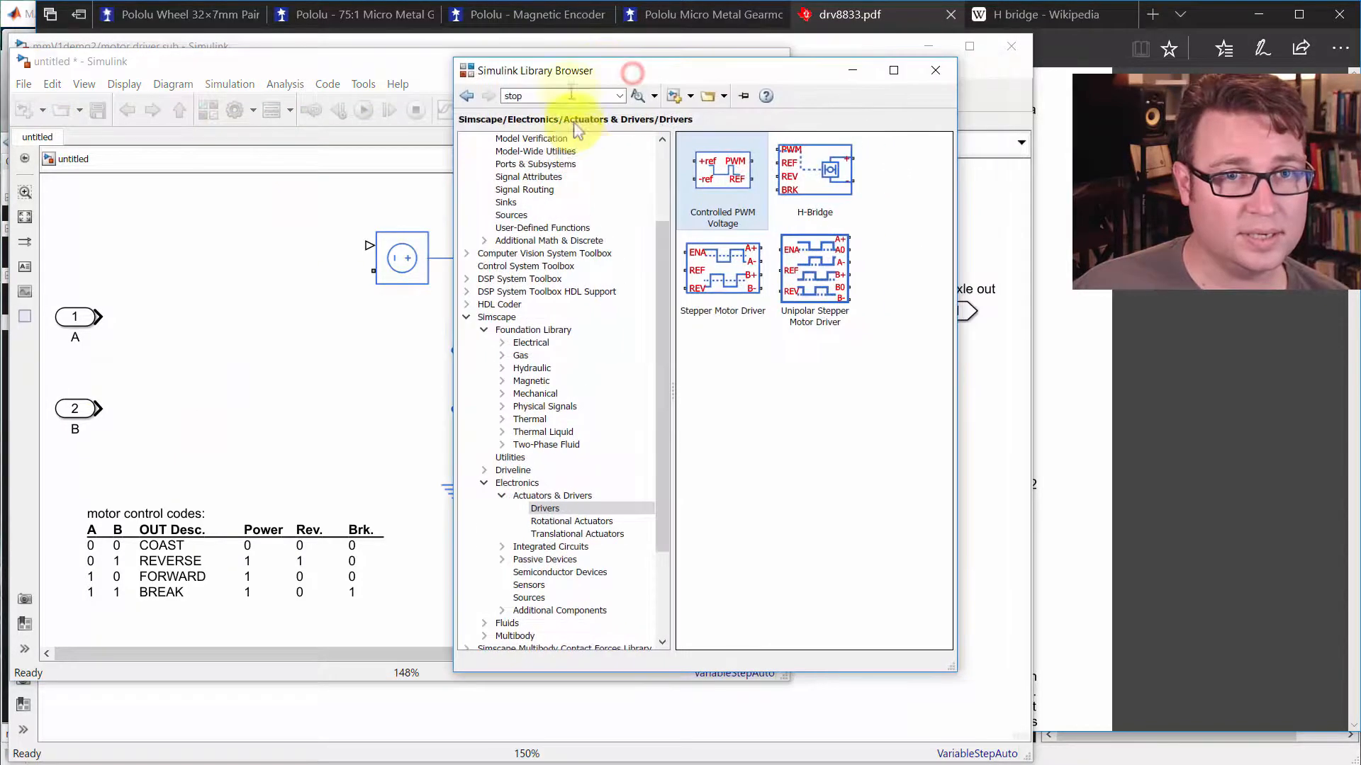
left_click(662, 157)
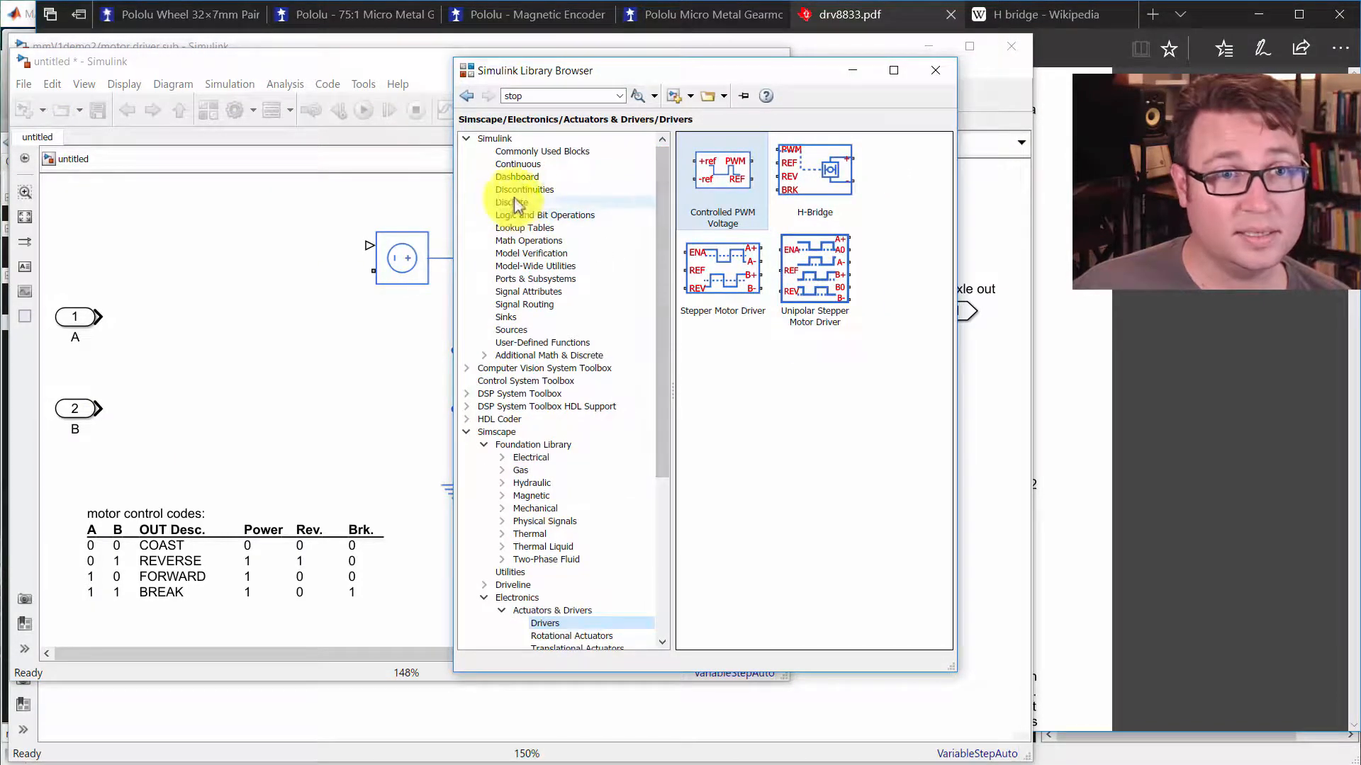
left_click(540, 215)
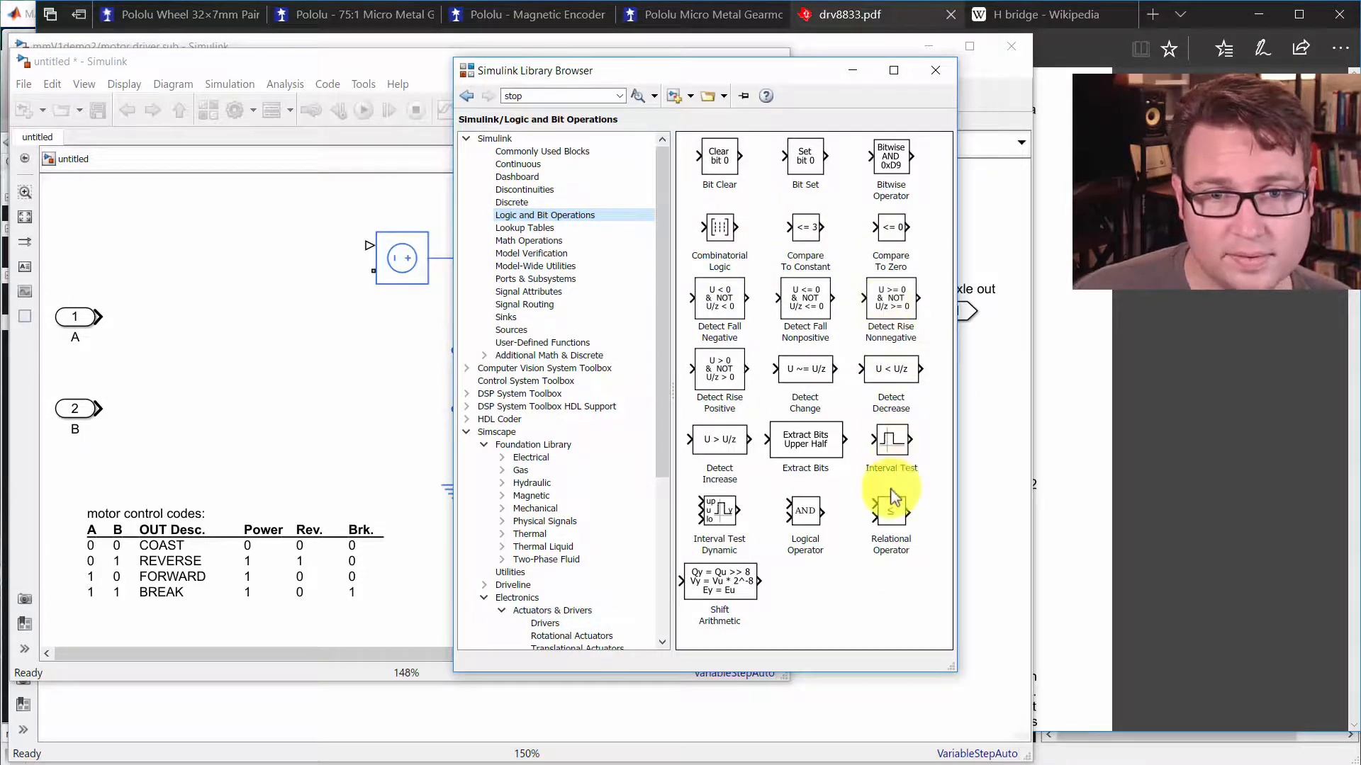
left_click_drag(799, 540, 266, 393)
right_click(267, 393)
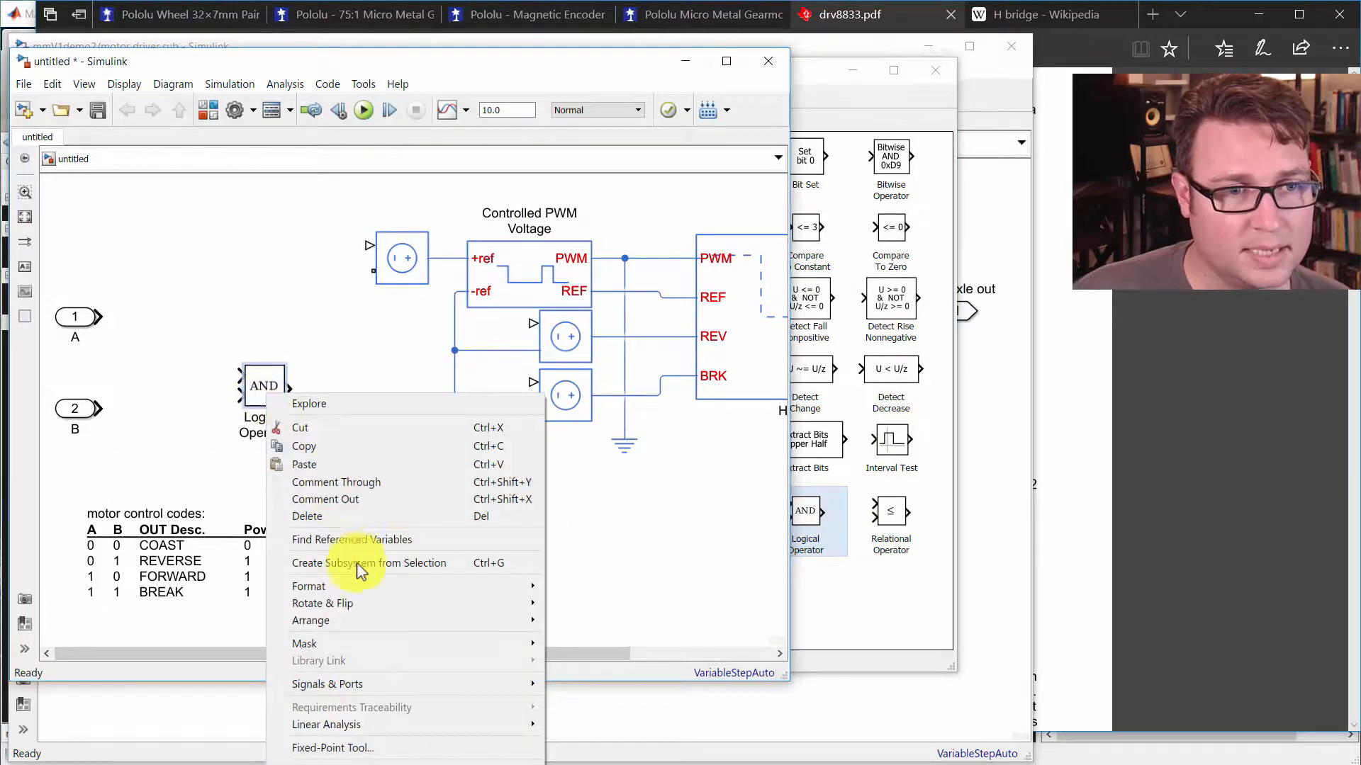
mouse_move(358, 591)
left_click(594, 669)
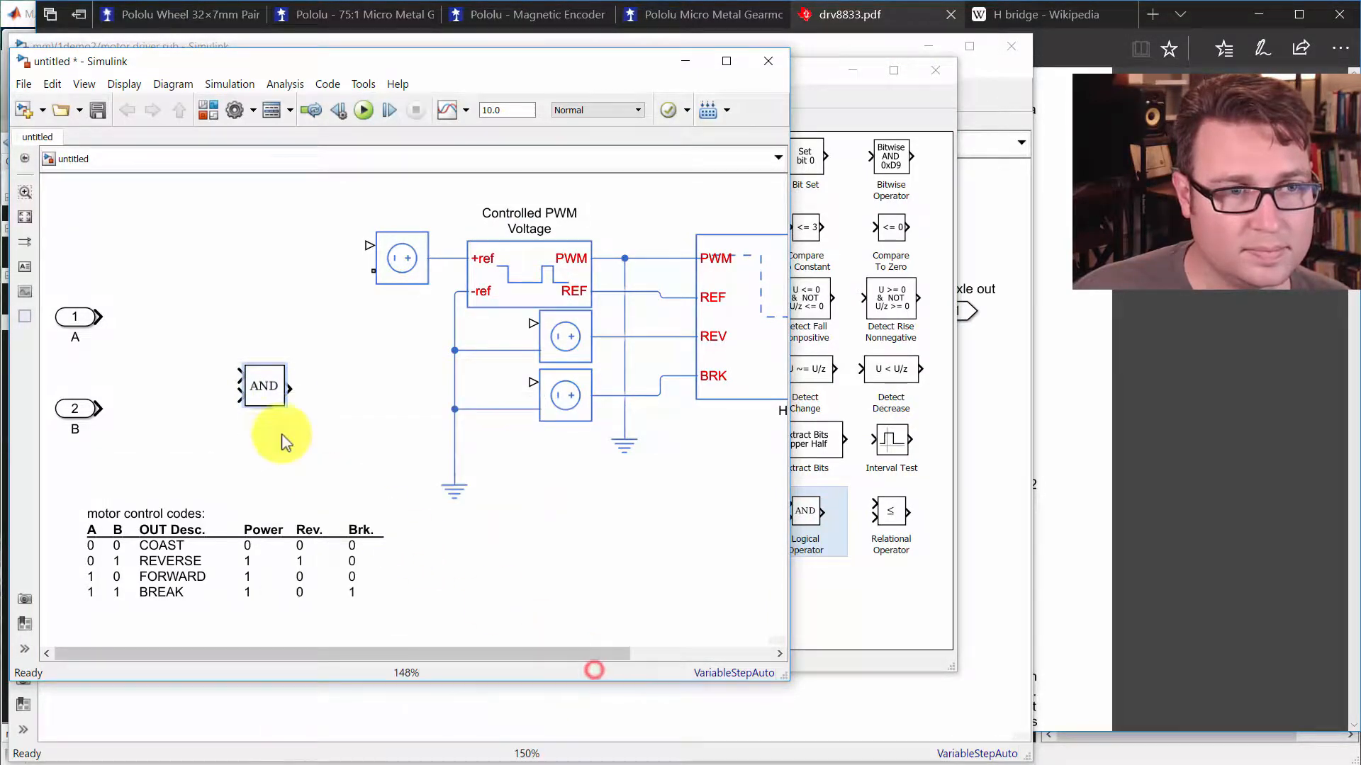
Step: Wire inputs A and B to the AND block and move it close to the input ports, level with B
left_click_drag(234, 374, 98, 316)
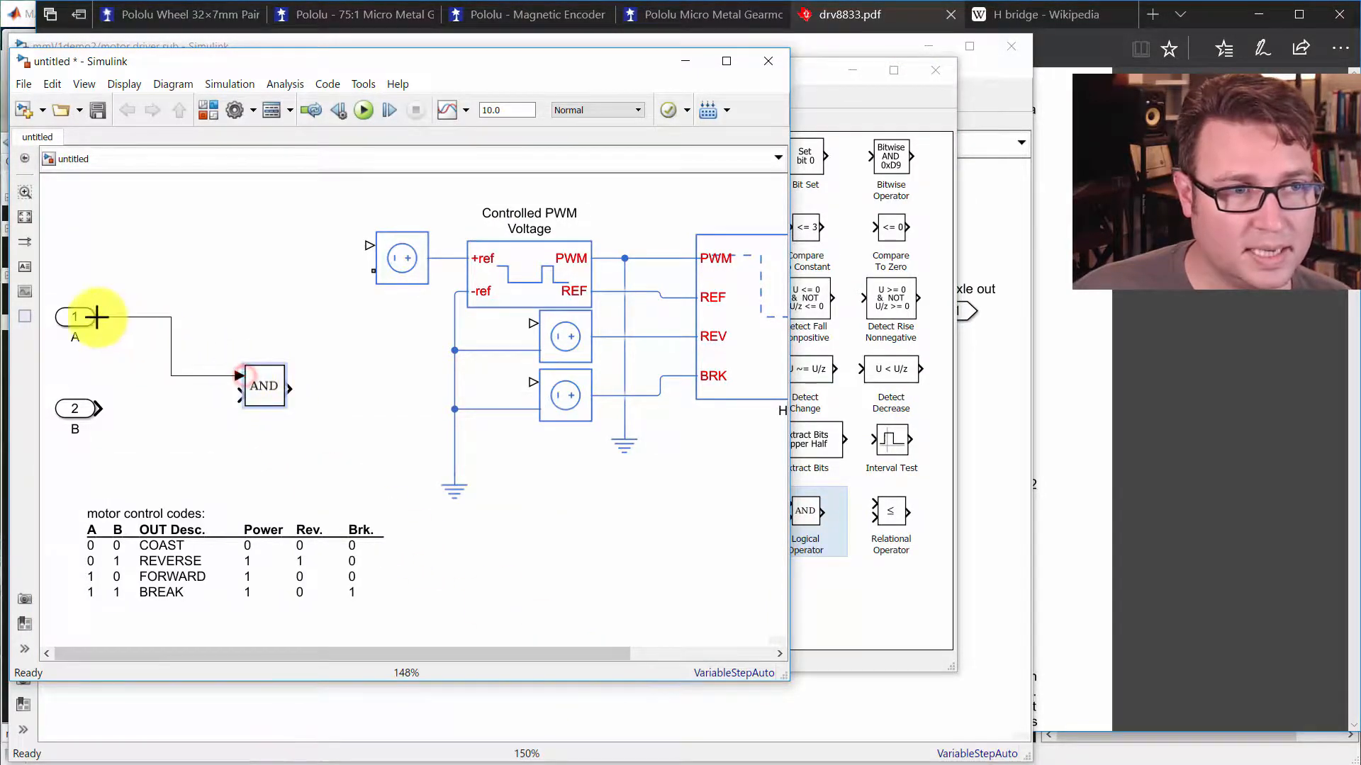
left_click_drag(234, 396, 98, 408)
left_click(268, 394)
left_click_drag(204, 408, 158, 408)
left_click(227, 459)
left_click(167, 405)
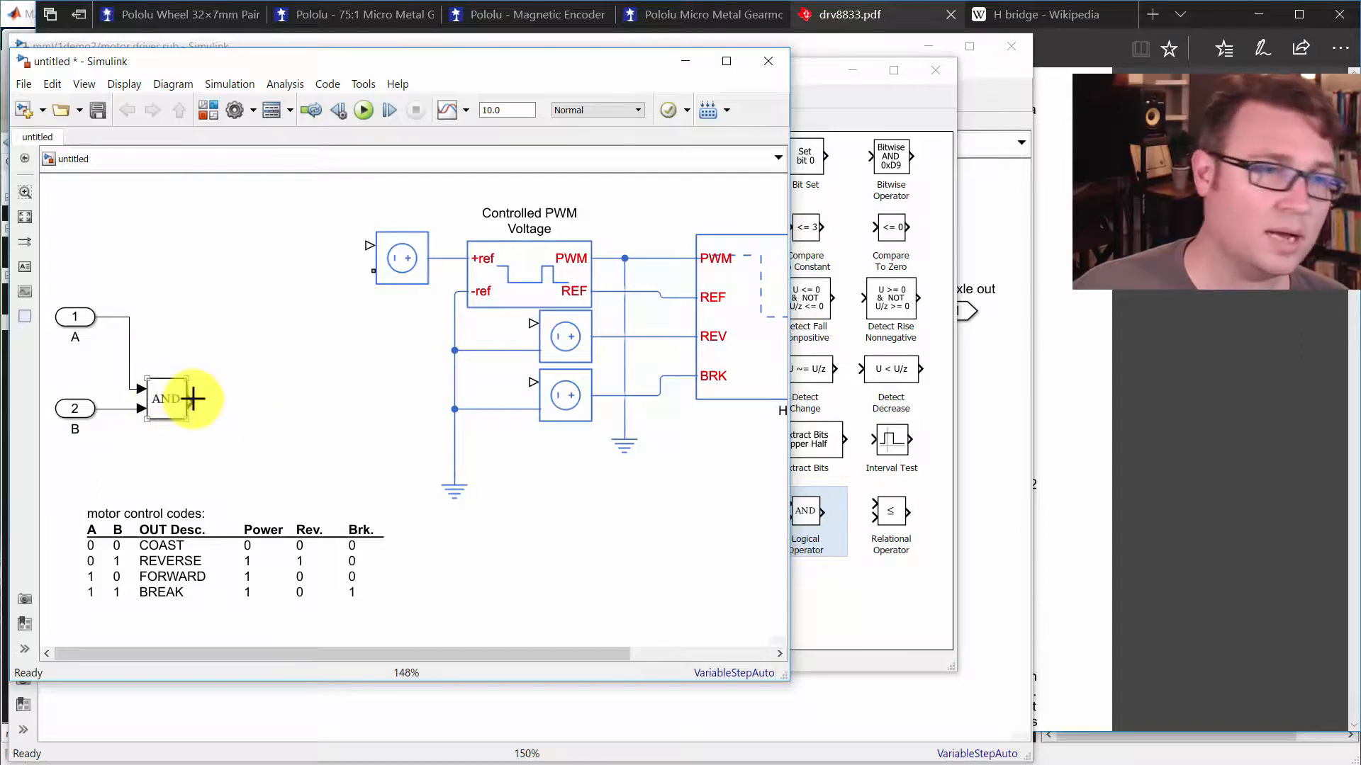
left_click(155, 347)
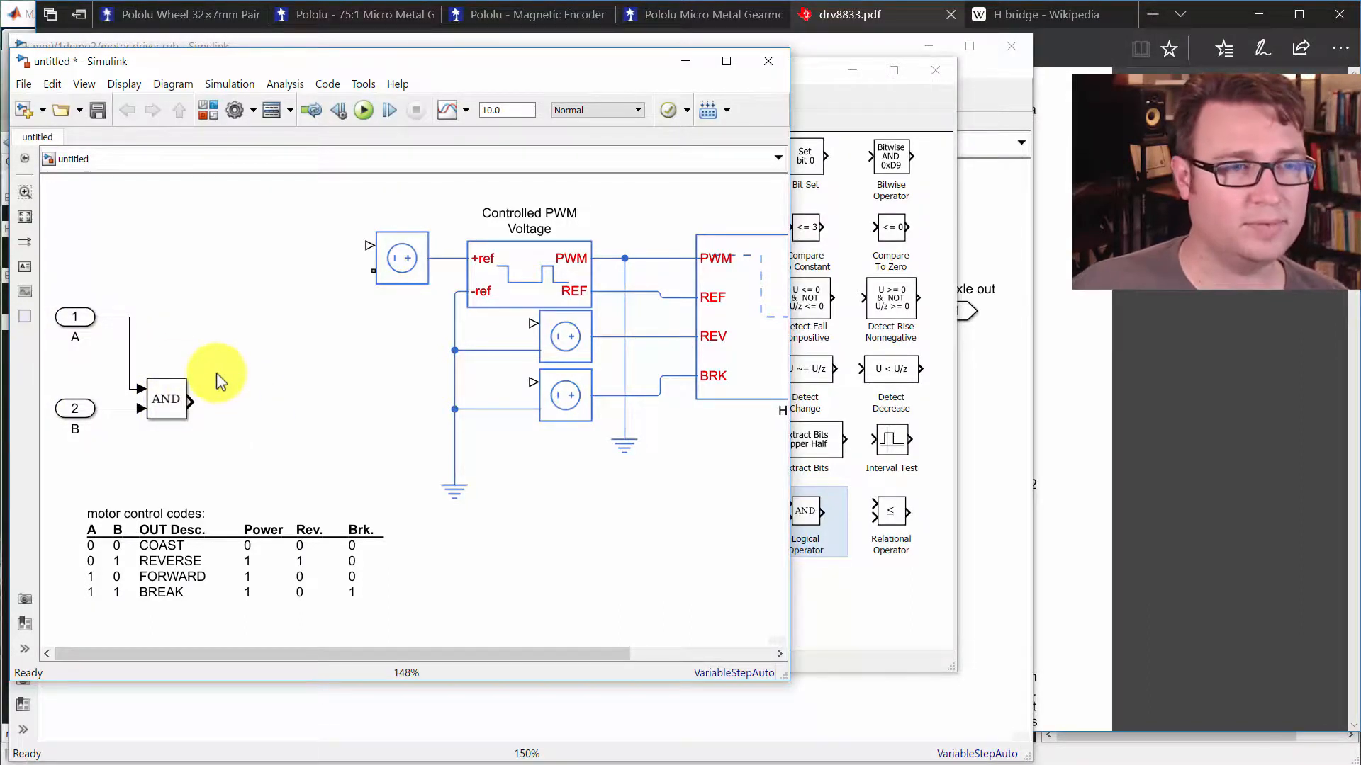
left_click(171, 399)
left_click(244, 419)
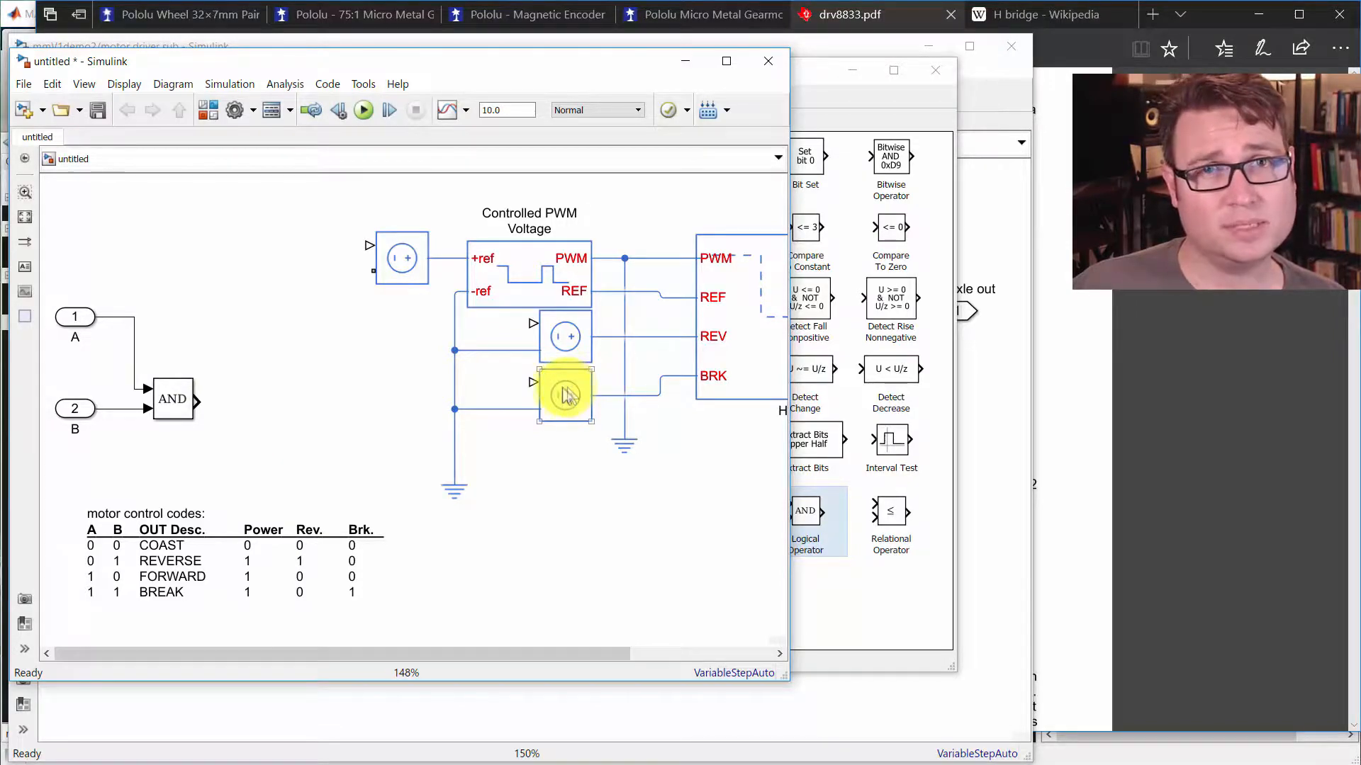
left_click_drag(346, 399, 349, 403)
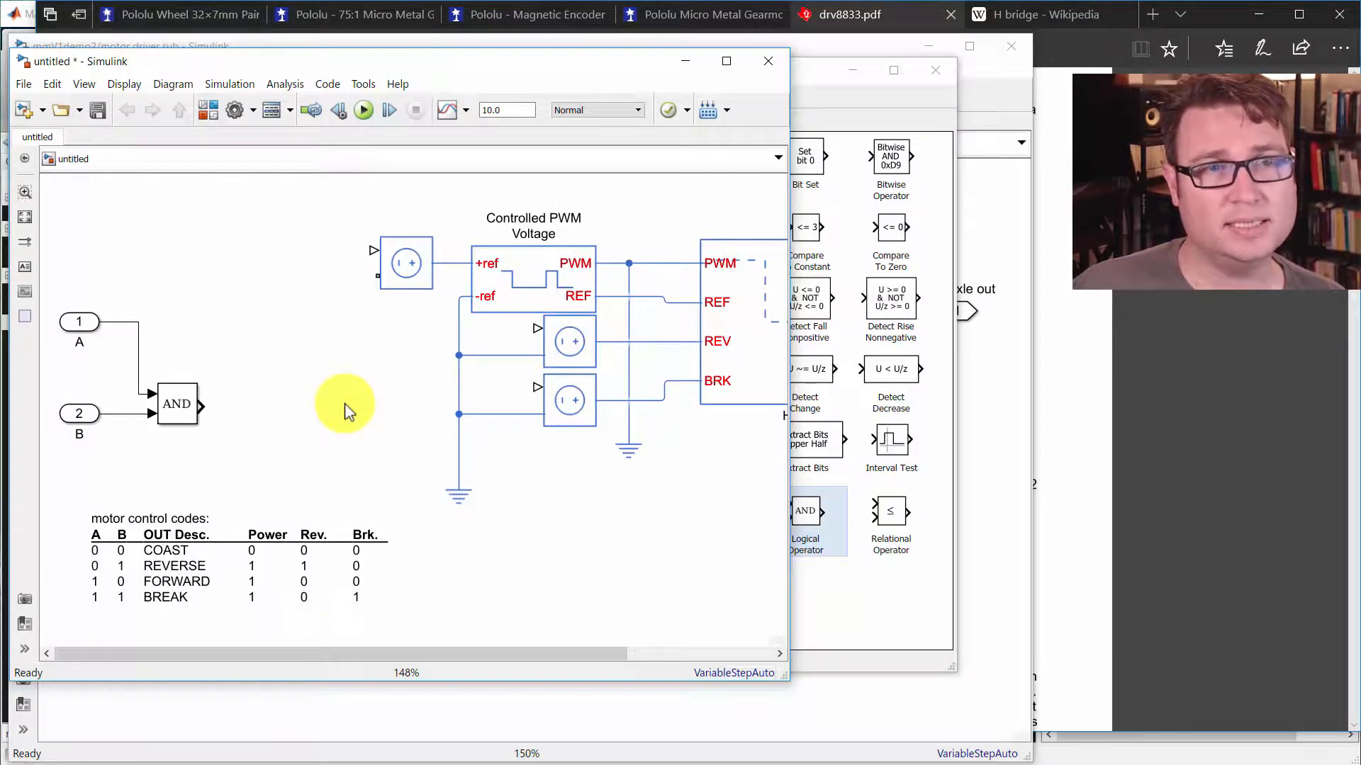
left_click(346, 415)
left_click(281, 344)
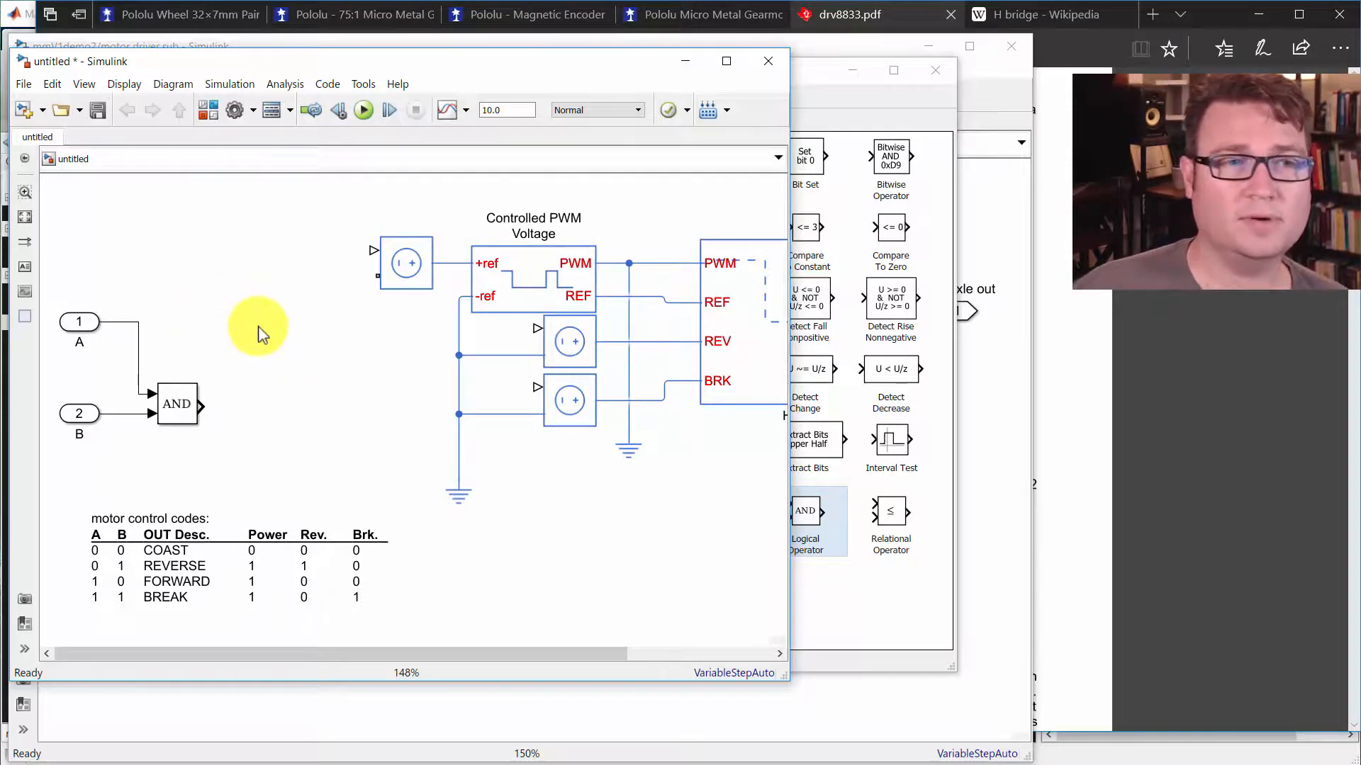
left_click(302, 389)
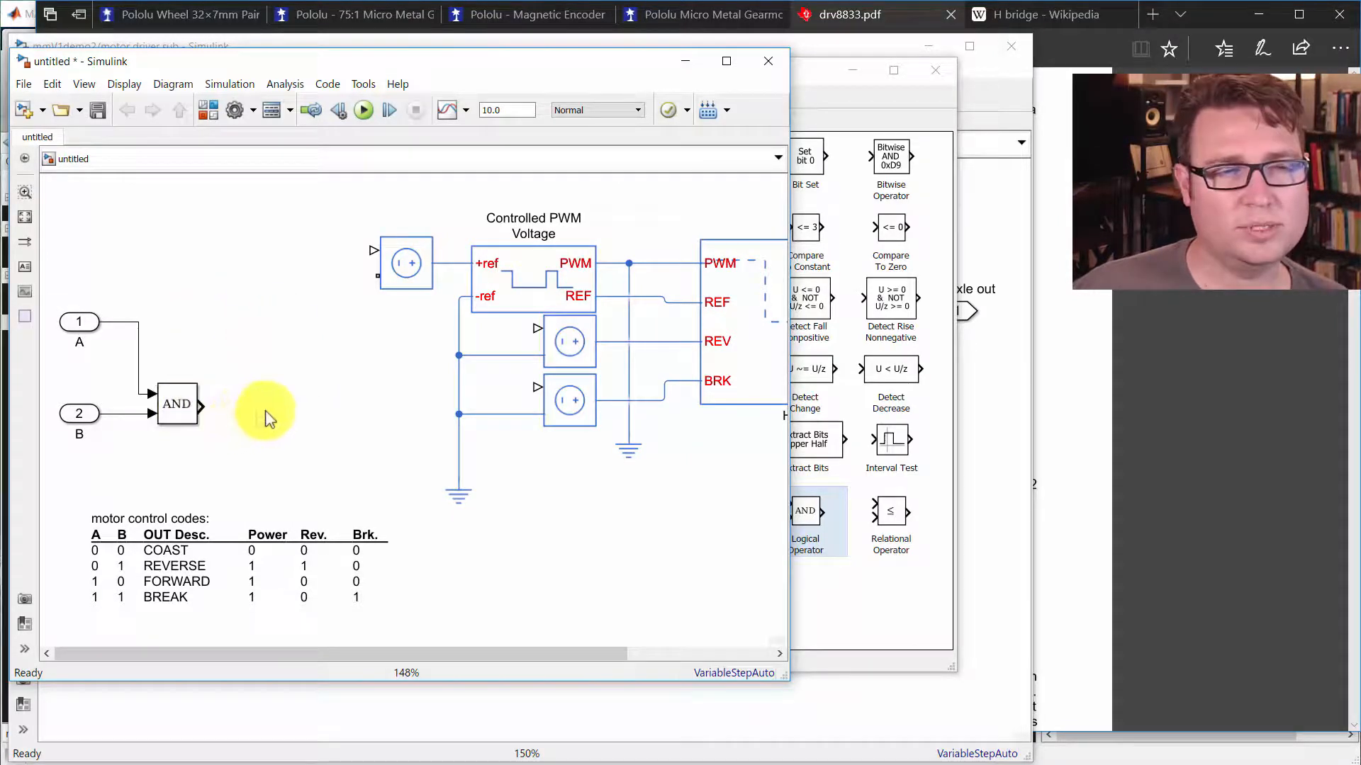
type("convert data")
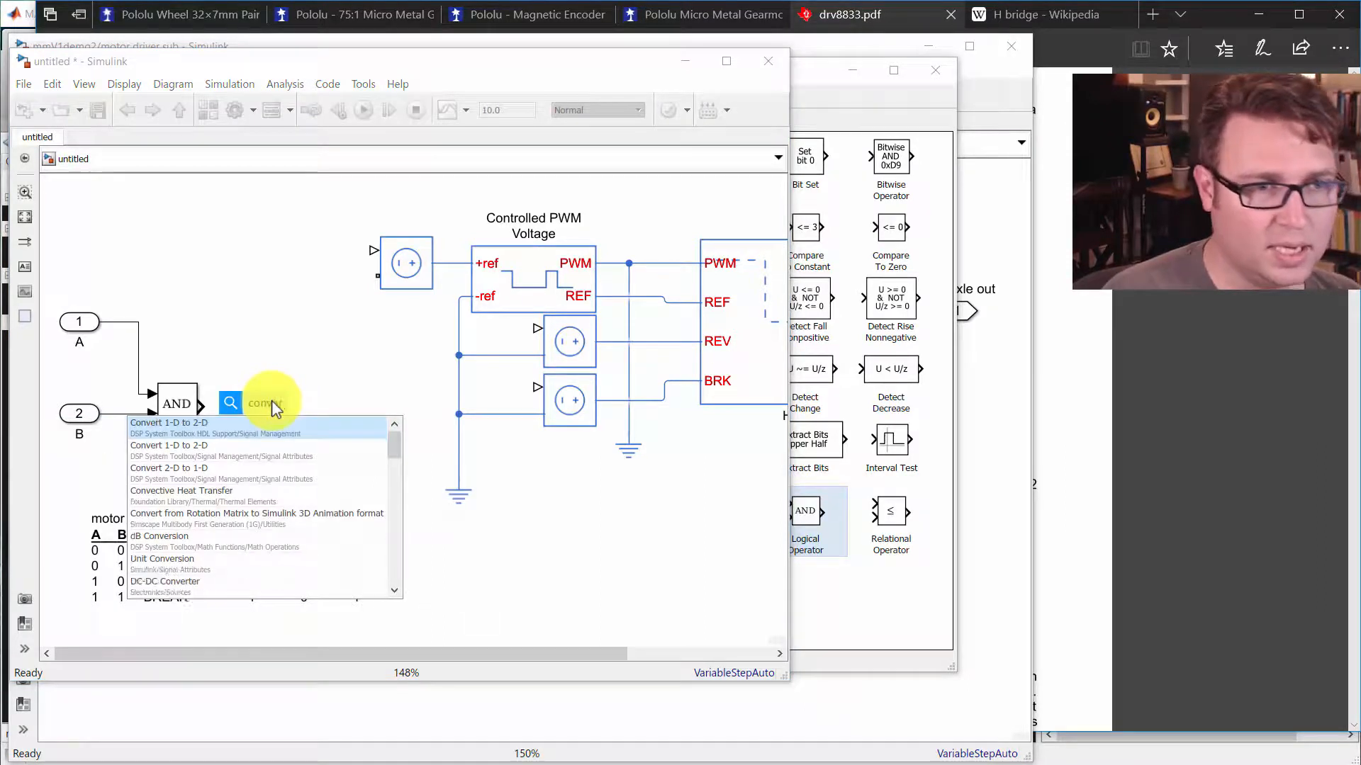
key("BackSpace")
key("BackSpace")
key("BackSpace")
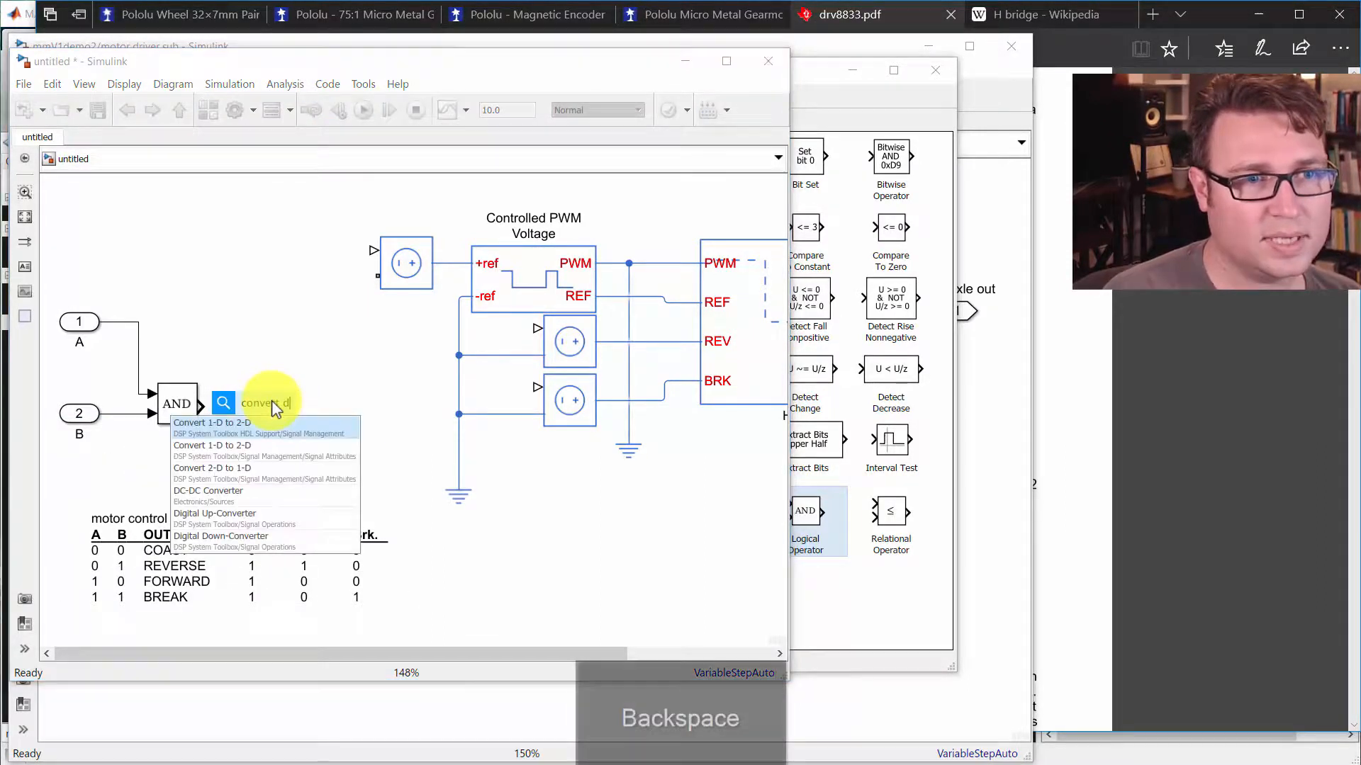
key("BackSpace")
key("BackSpace")
key("BackSpace")
key("BackSpace")
key("BackSpace")
key("BackSpace")
key("BackSpace")
key("BackSpace")
key("BackSpace")
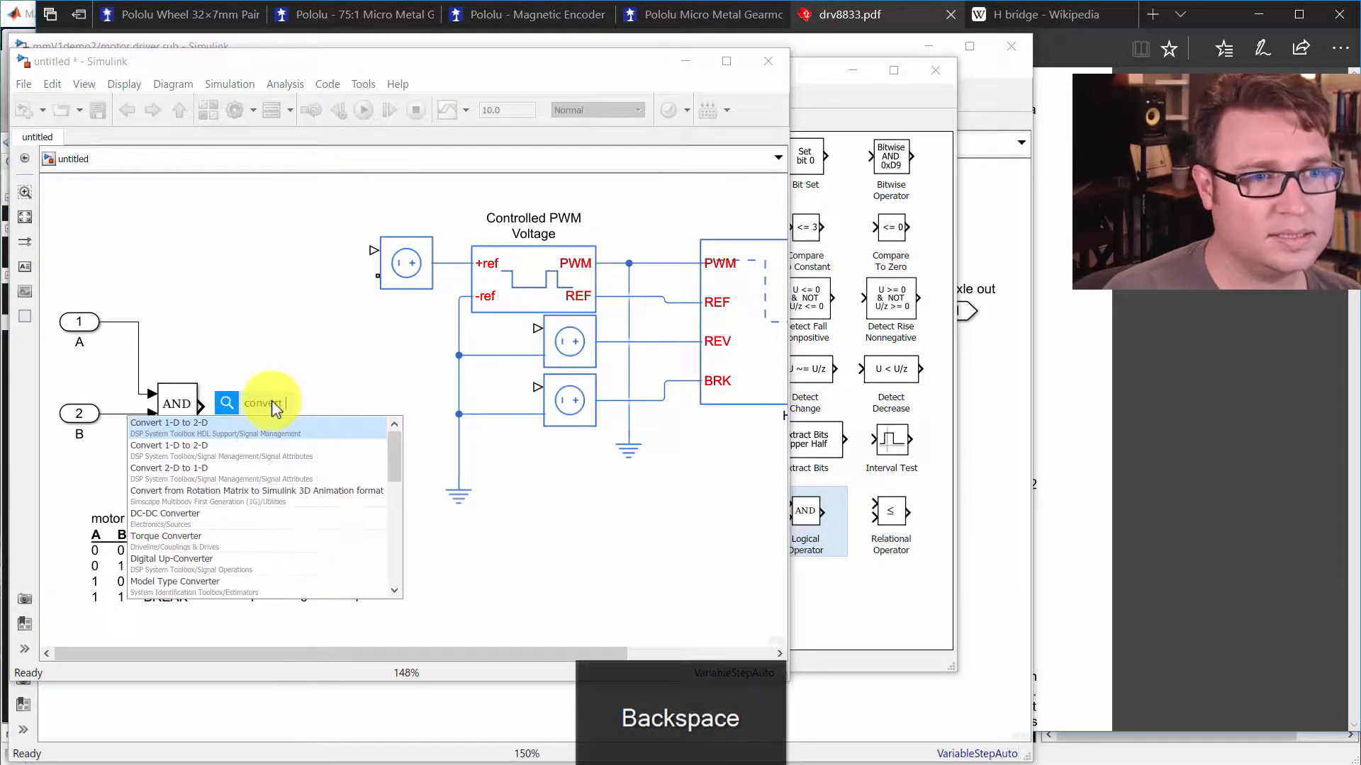
Step: Add a Data Type Conversion block beside the AND block and set its output data type to double
type("data type conve")
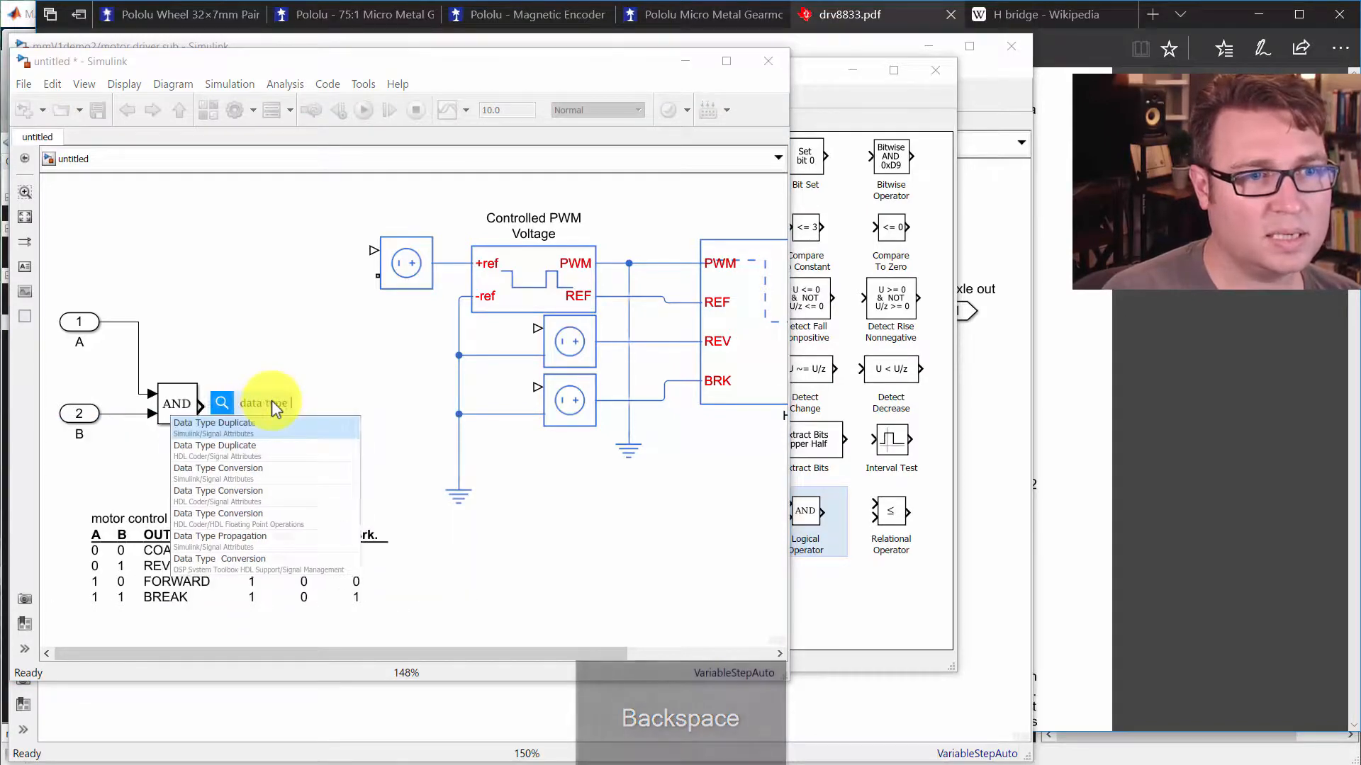
key("Return")
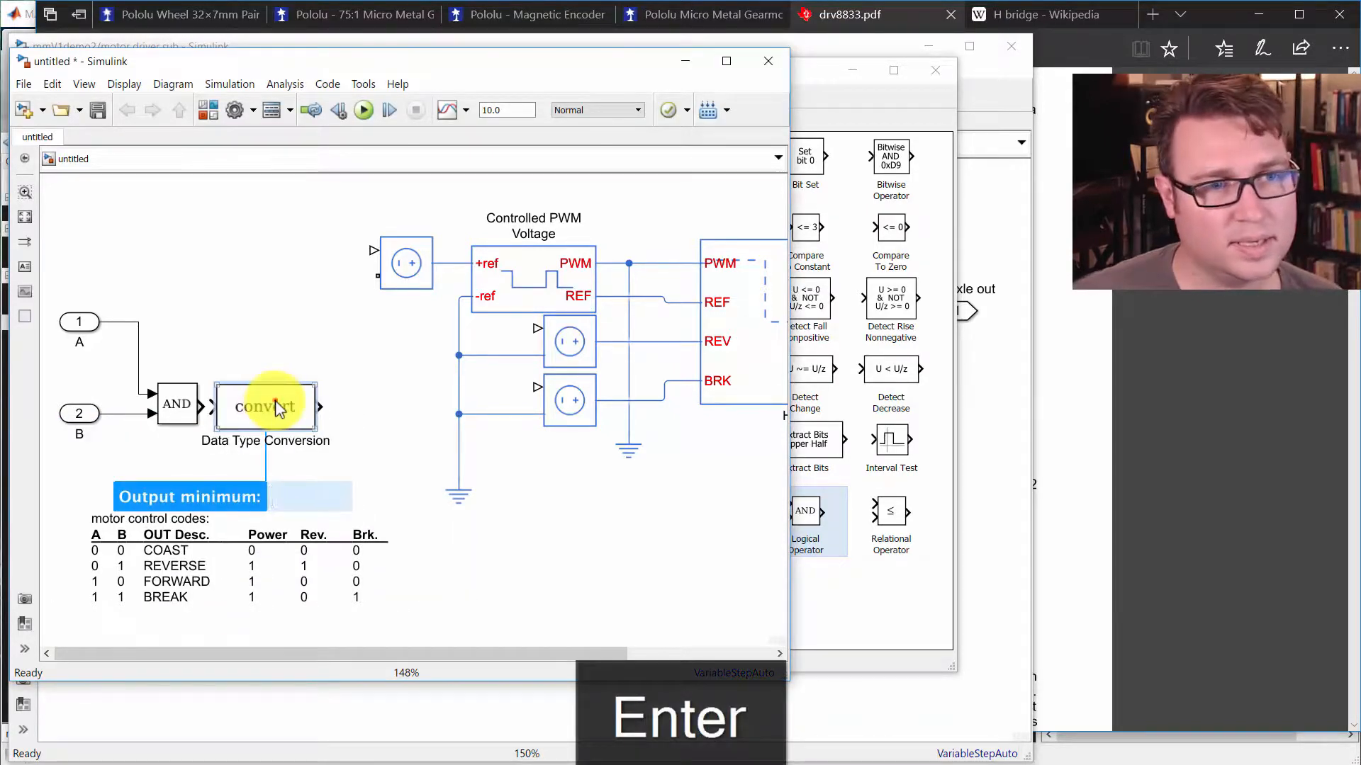
double_click(276, 410)
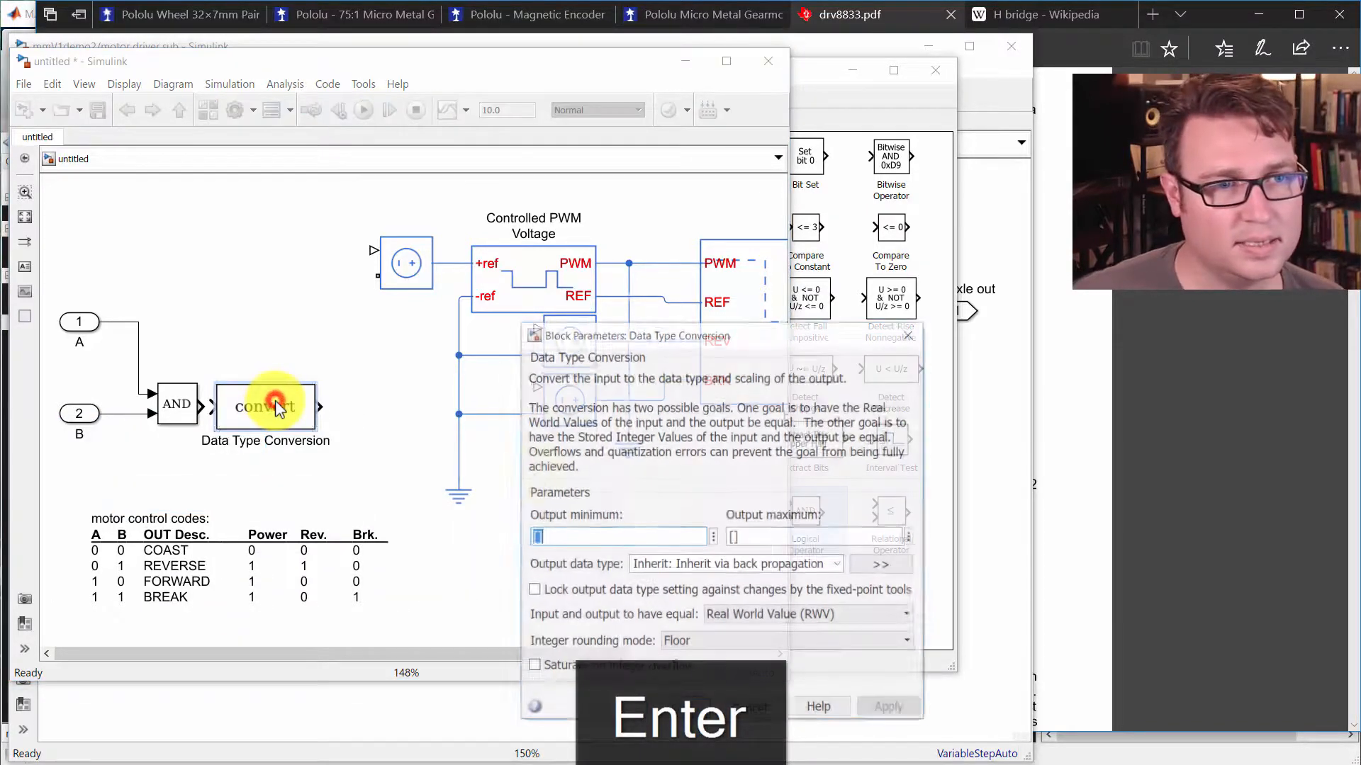
left_click(837, 565)
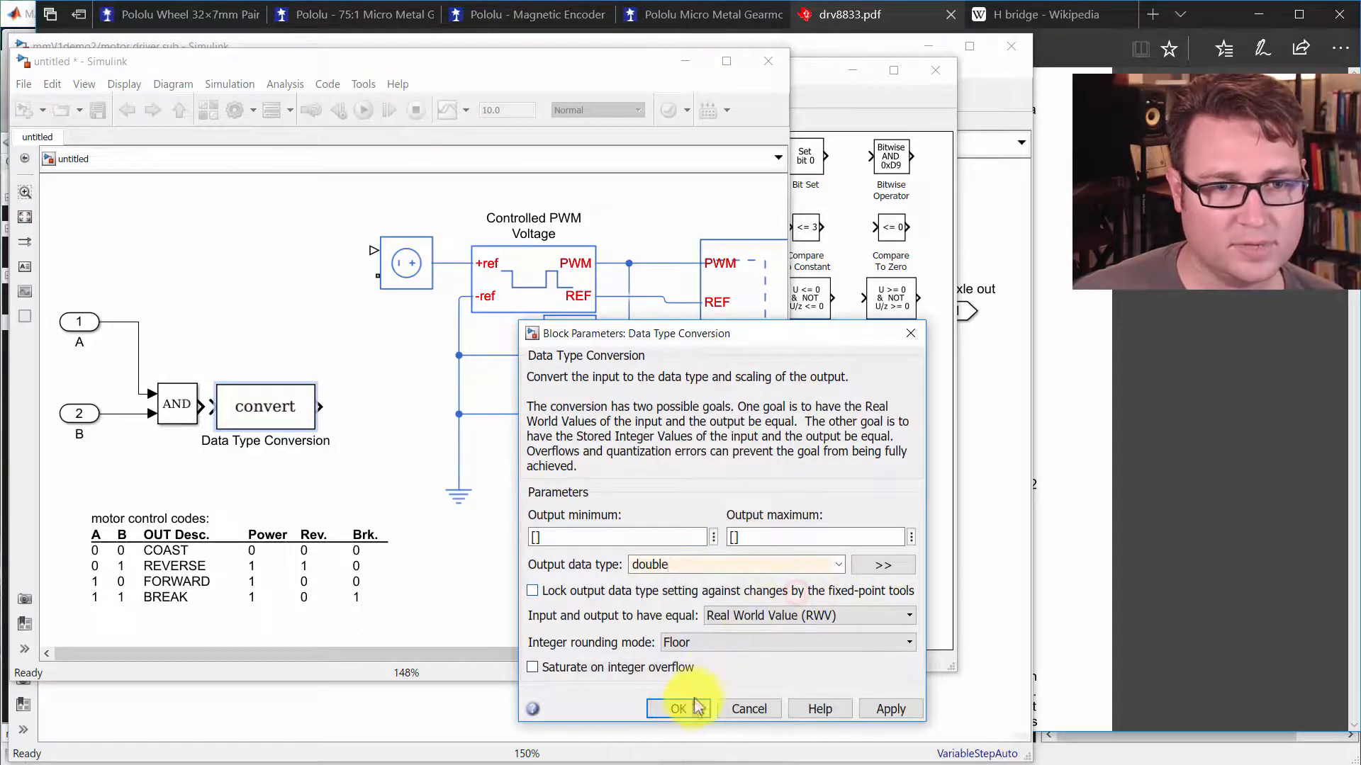
left_click(679, 709)
Step: Connect the conversion block to the AND output, hide its name and shrink the block
left_click_drag(258, 408, 289, 416)
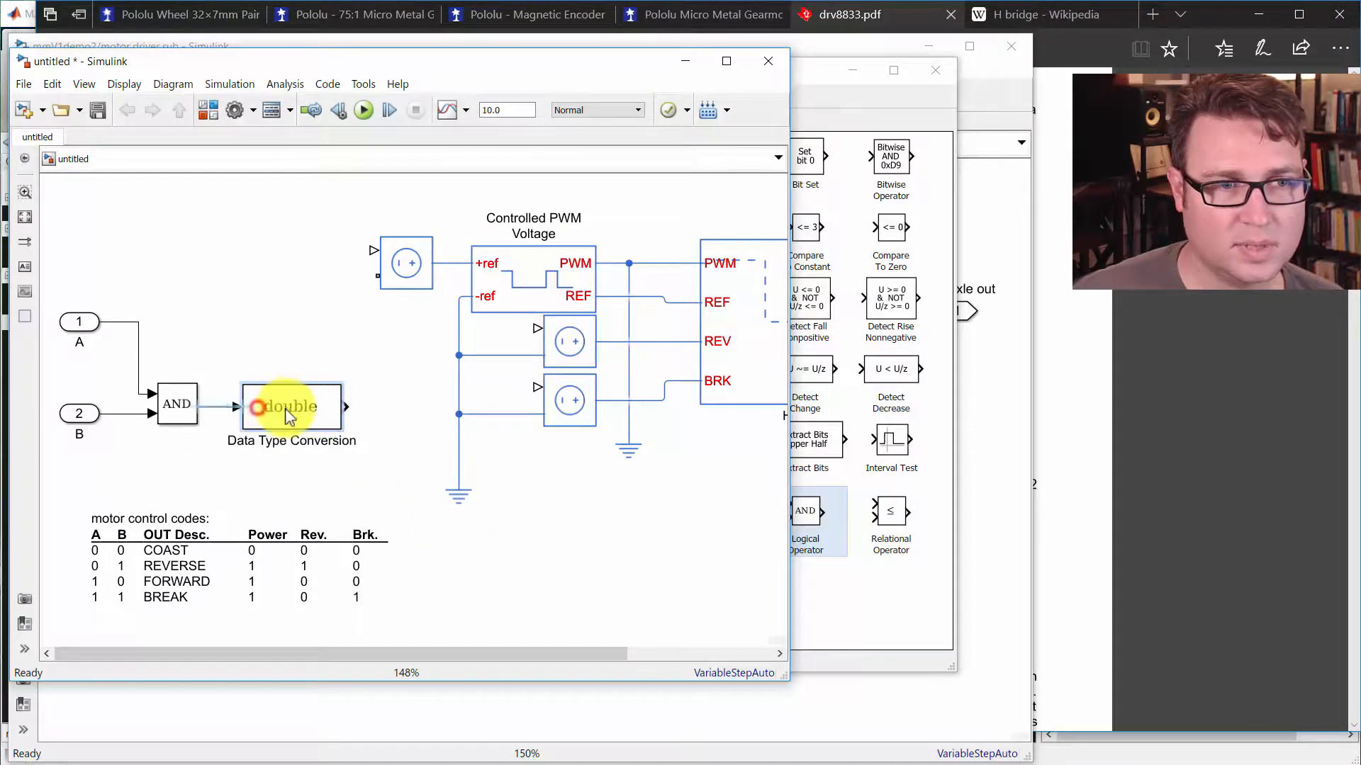
right_click(286, 409)
mouse_move(449, 599)
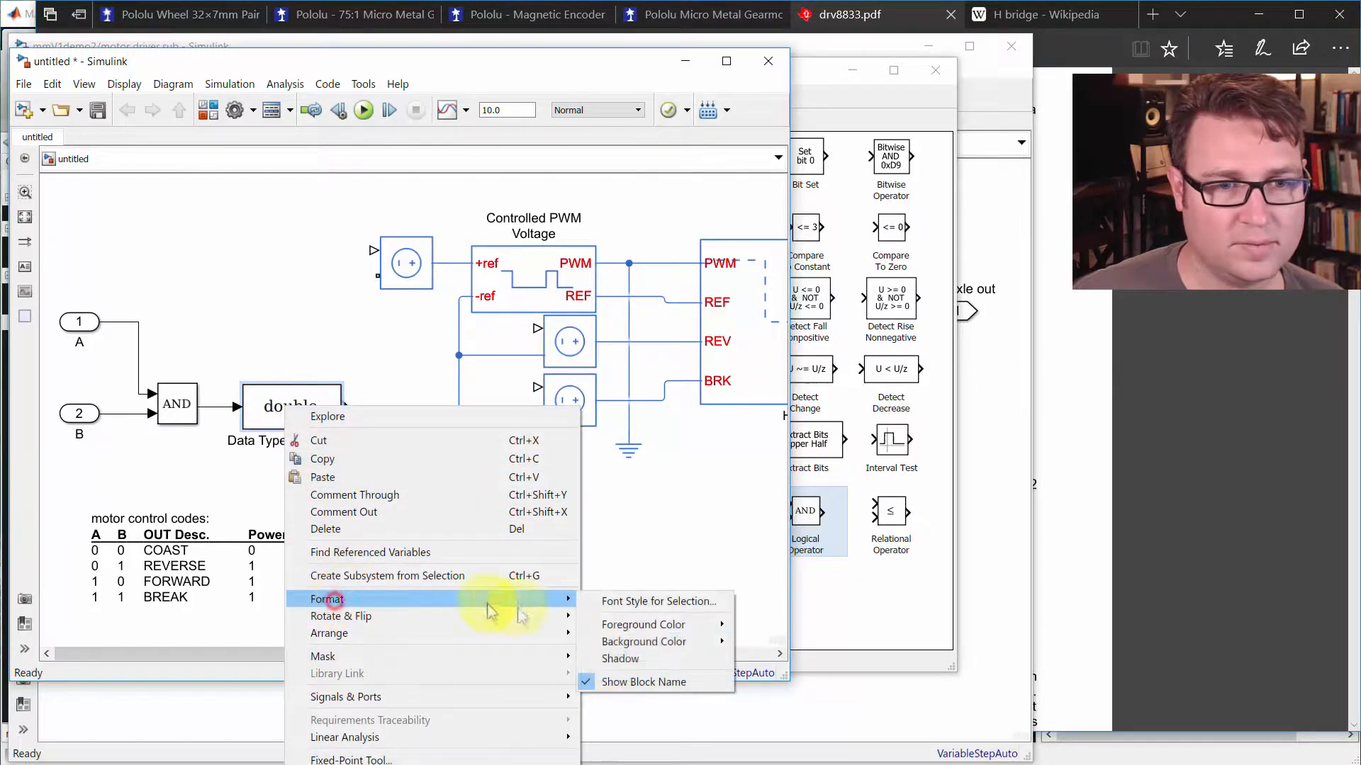
left_click(644, 682)
left_click_drag(340, 384, 266, 406)
left_click(265, 455)
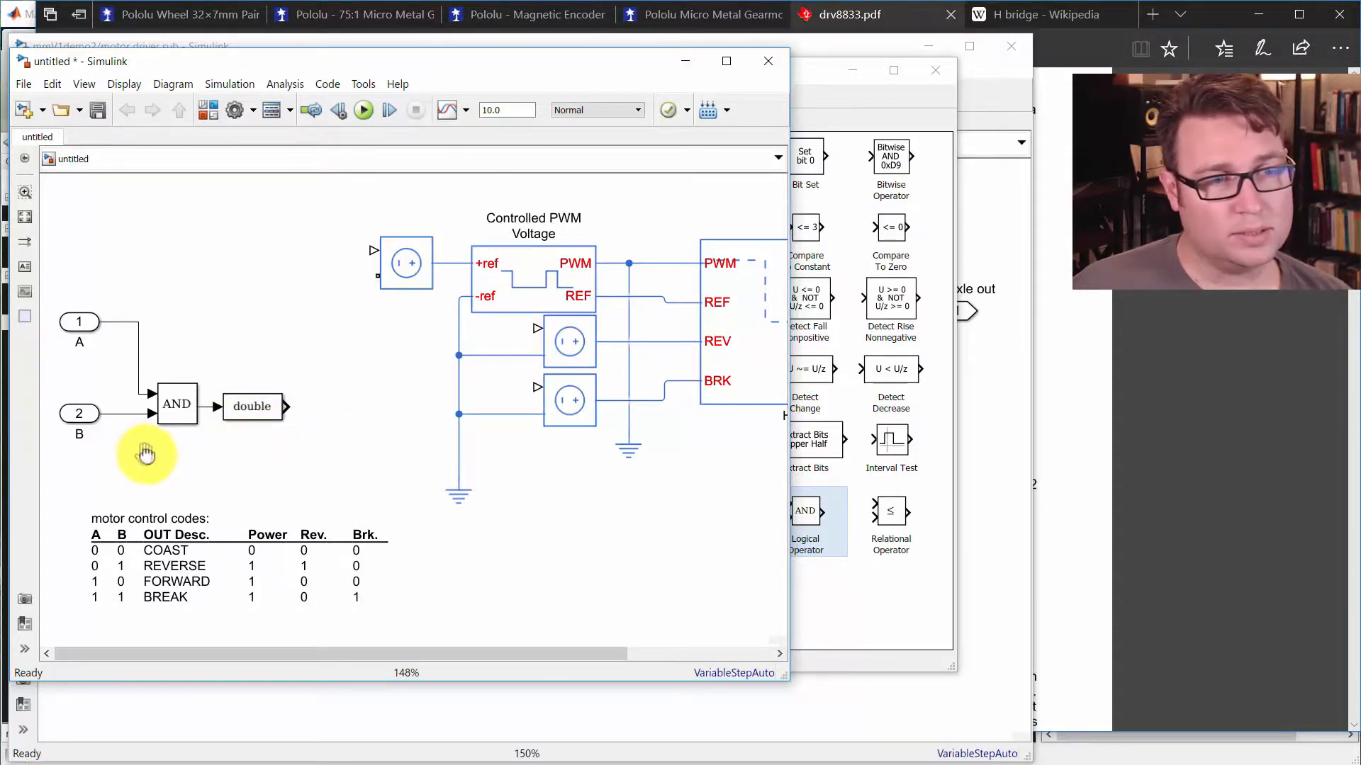
Step: Add a Gain block with a gain of 5 below the double conversion block
left_click_drag(143, 455, 159, 452)
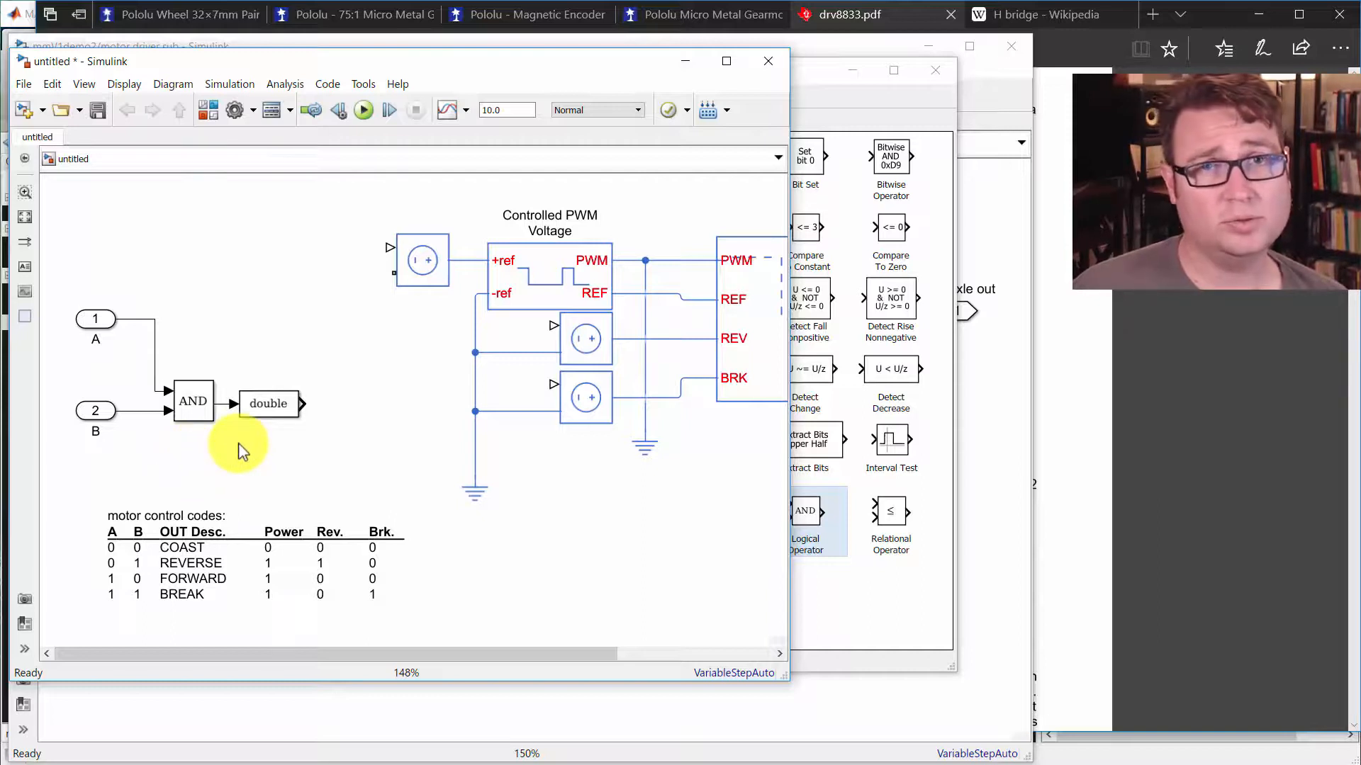
double_click(328, 450)
type("gain")
key("Return")
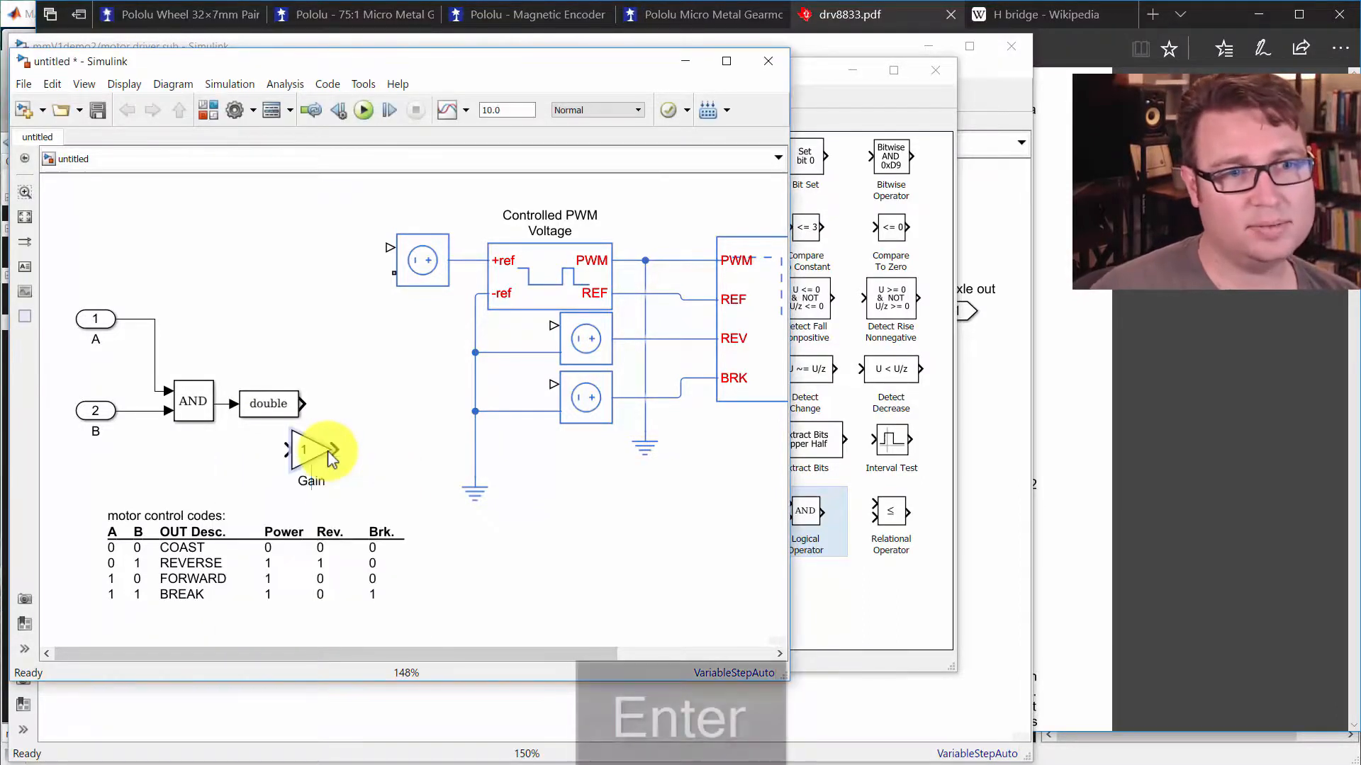
type("5")
key("Return")
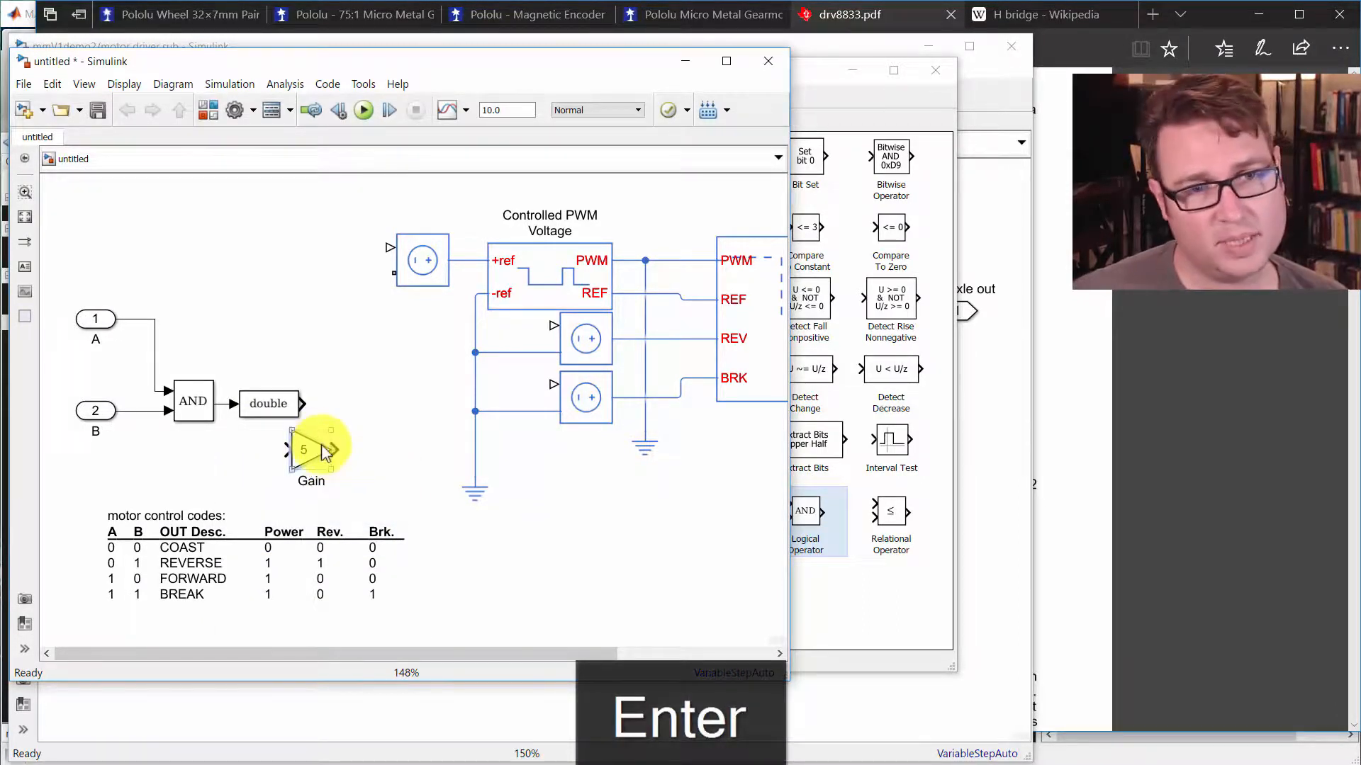
Step: Check the H-Bridge block's input threshold voltages and PWM signal amplitude without changing them
scroll(593, 434, "right", 5)
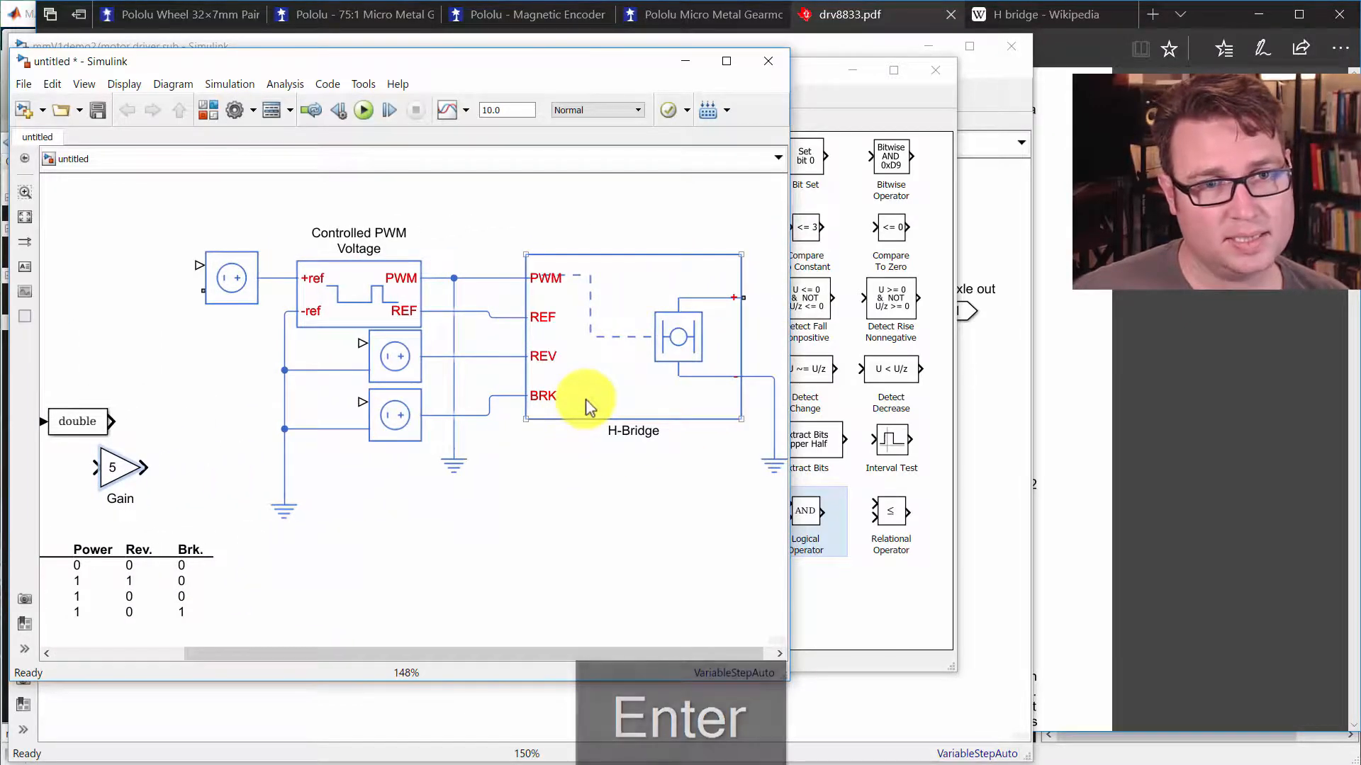
double_click(586, 401)
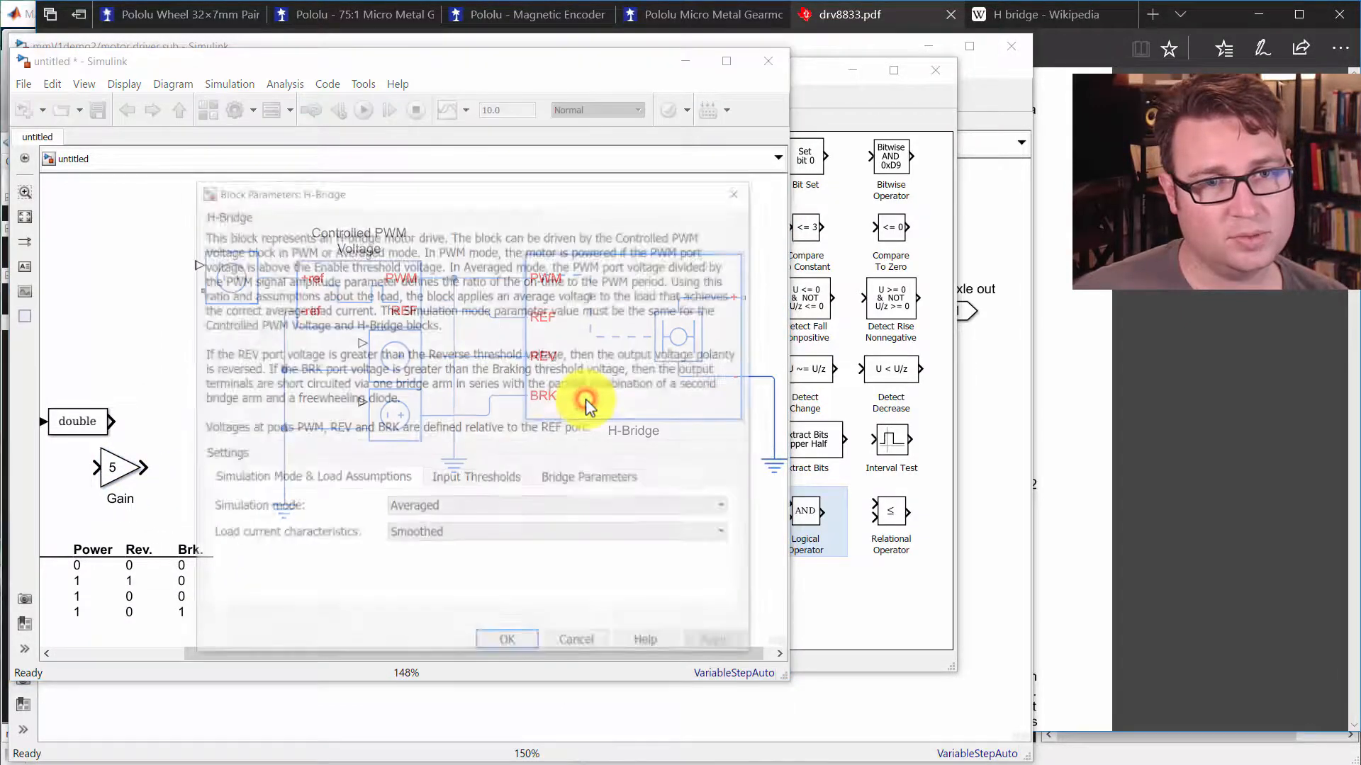
left_click(476, 478)
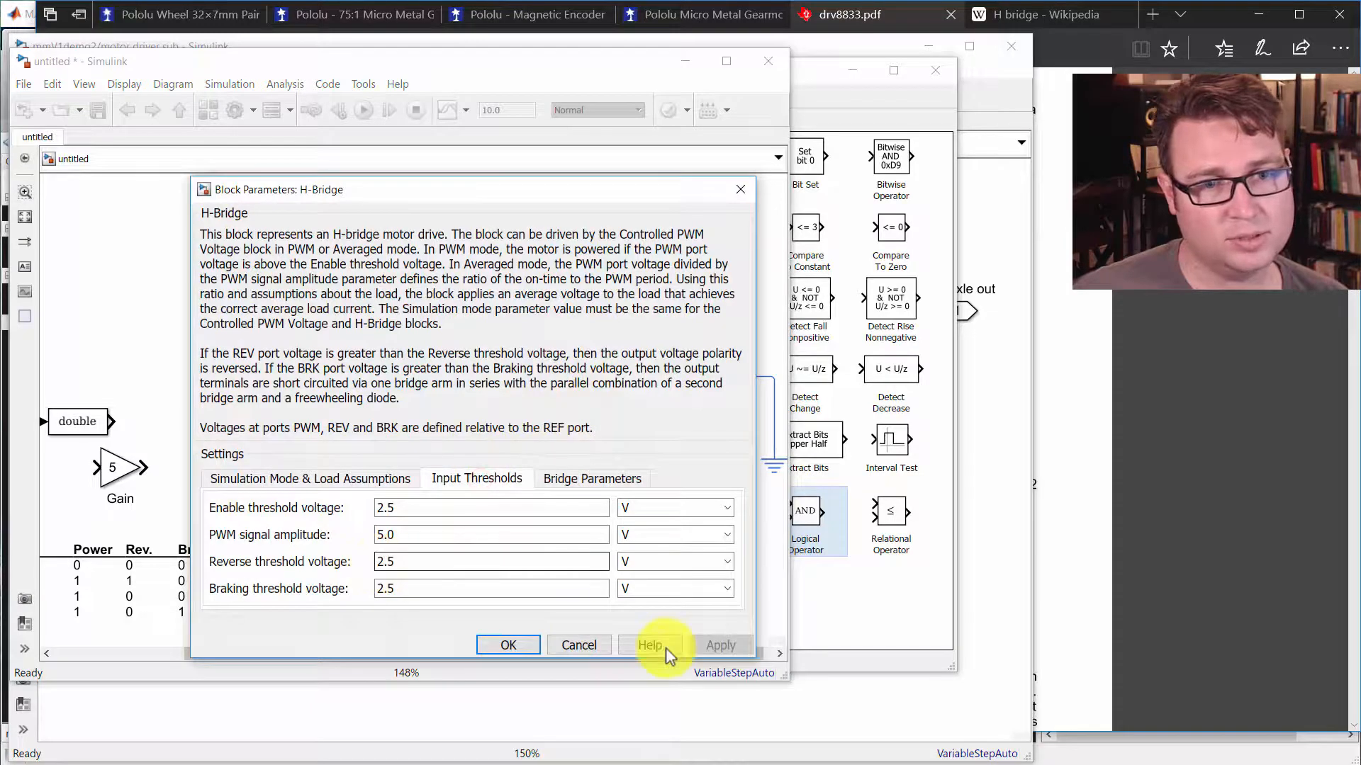
left_click(598, 645)
left_click(238, 488)
Step: Connect the Gain block to the output of the double conversion block and hide its name
left_click(119, 465)
left_click_drag(119, 465, 144, 425)
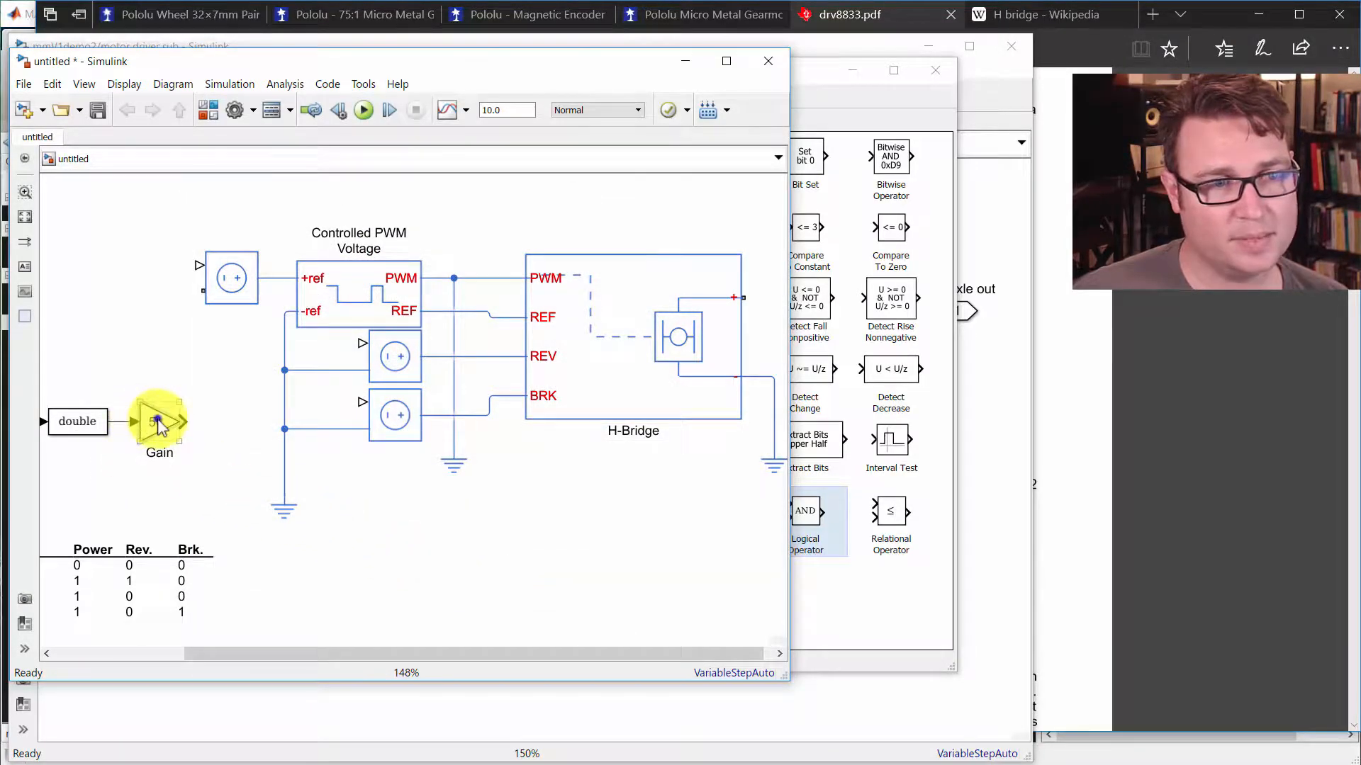
right_click(157, 424)
left_click(271, 604)
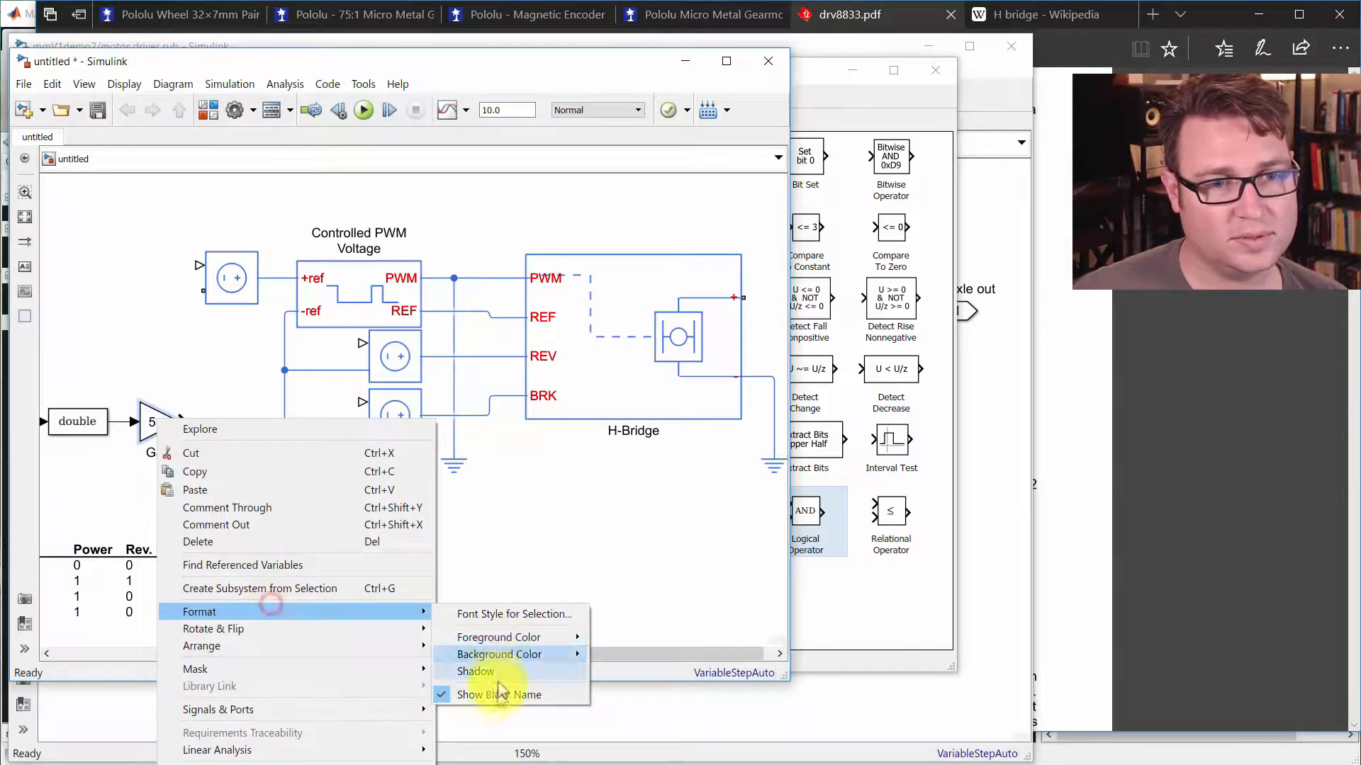
left_click(496, 695)
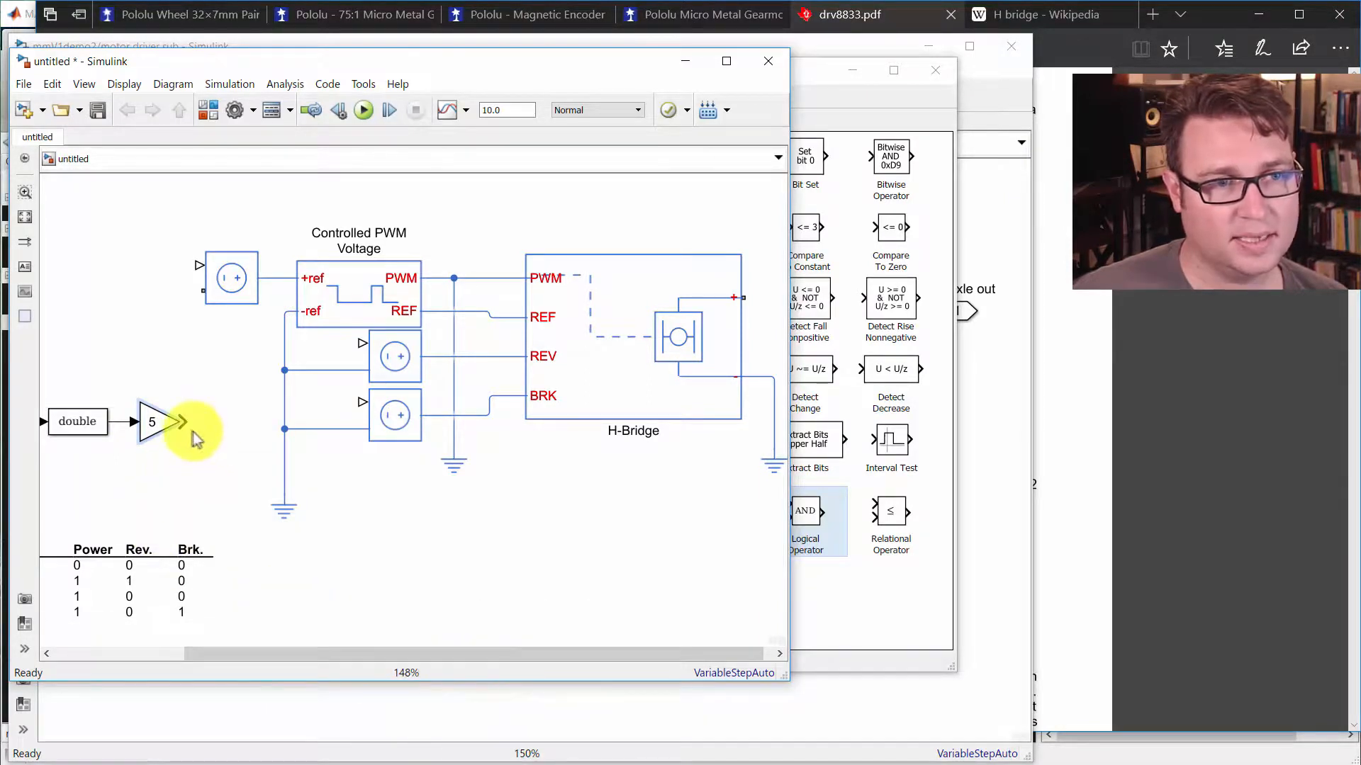
Step: Start a signal line from the Gain output and add a Simulink-PS Converter block below the Gain
left_click_drag(187, 424, 167, 456)
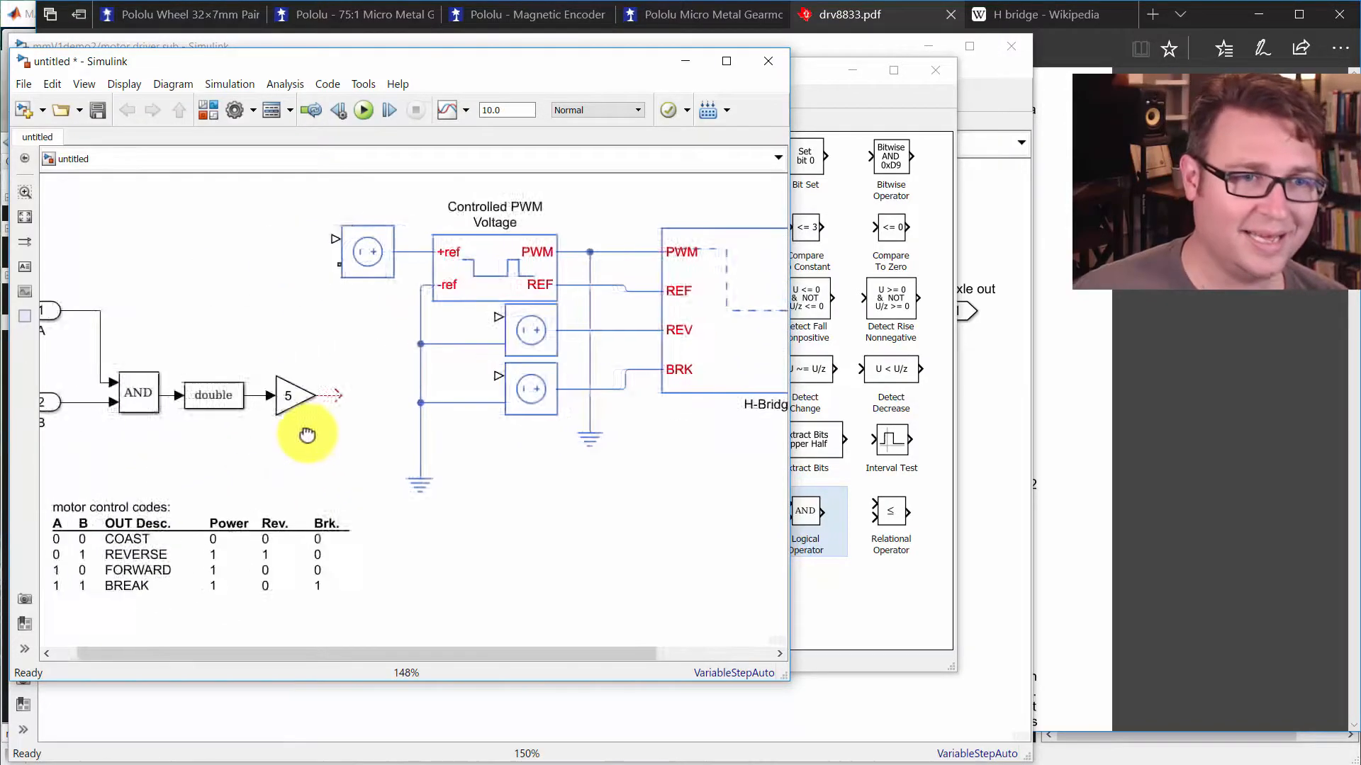
left_click_drag(283, 444, 148, 327)
left_click_drag(257, 387, 211, 367)
left_click(346, 433)
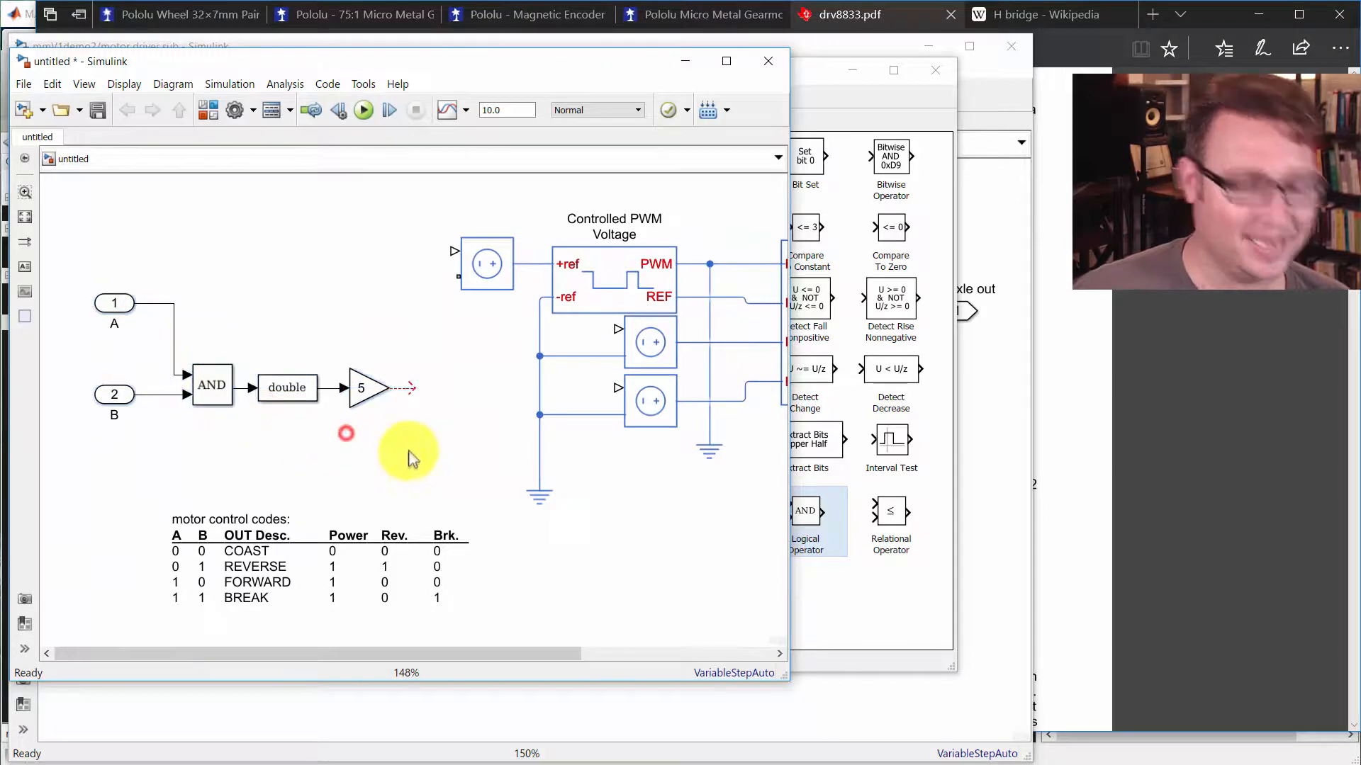
type("sim")
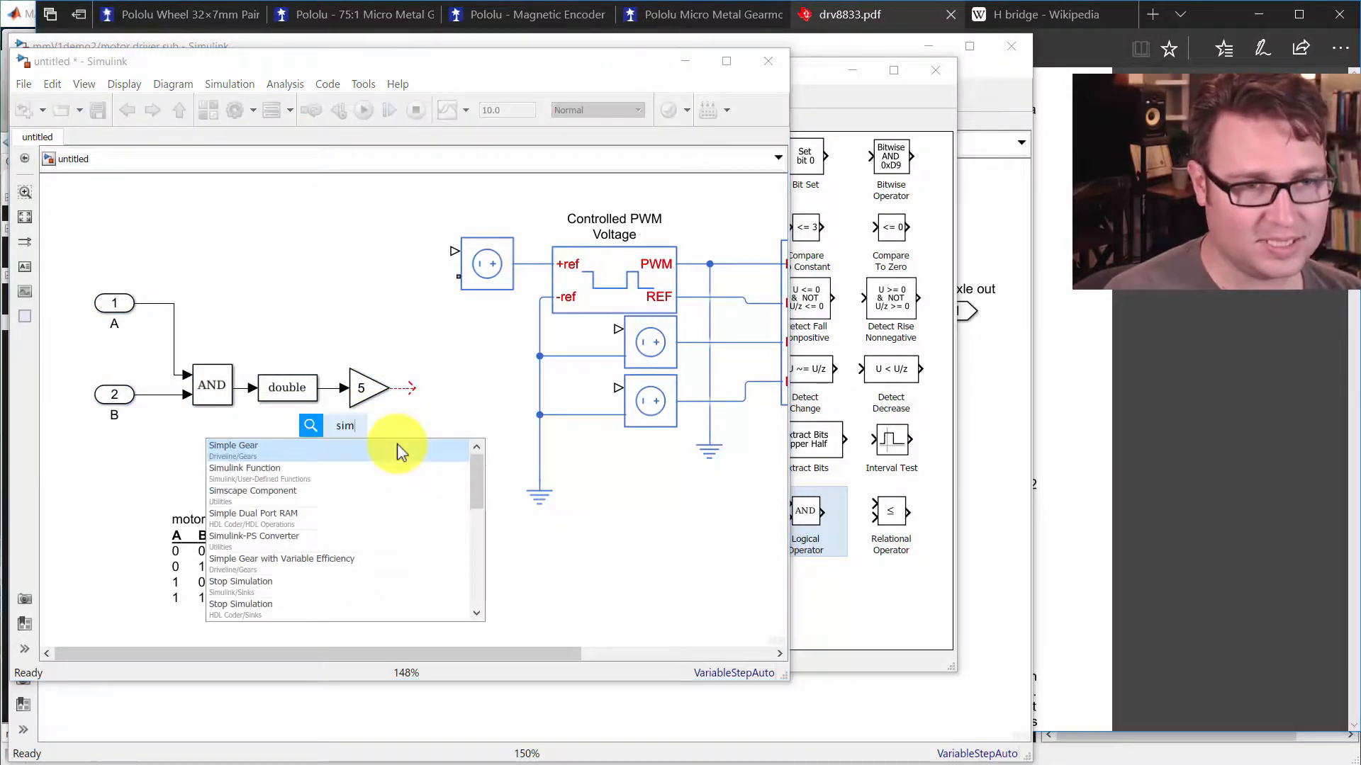
type(" ps")
key("Return")
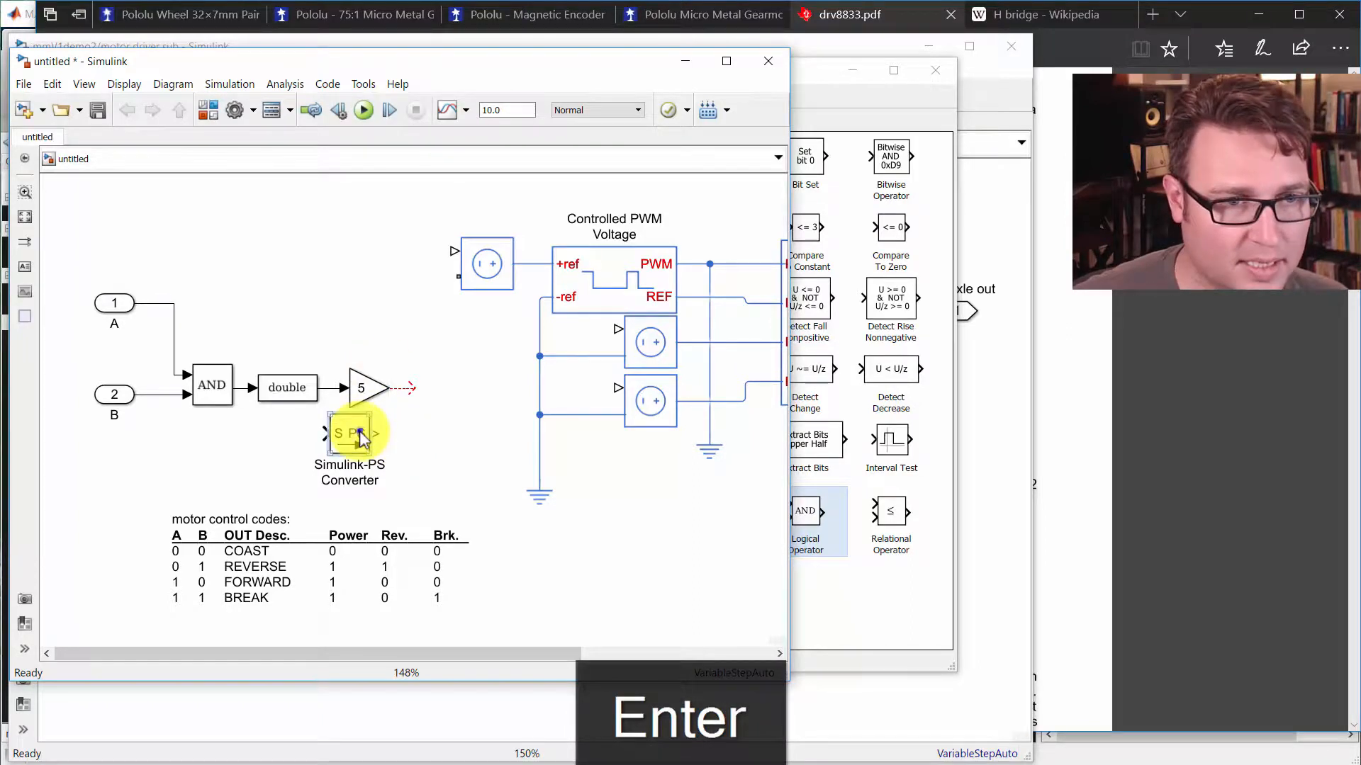
Step: Hide the Simulink-PS Converter's name and wire it between the Gain and the voltage source feeding BRK
right_click(360, 436)
mouse_move(429, 624)
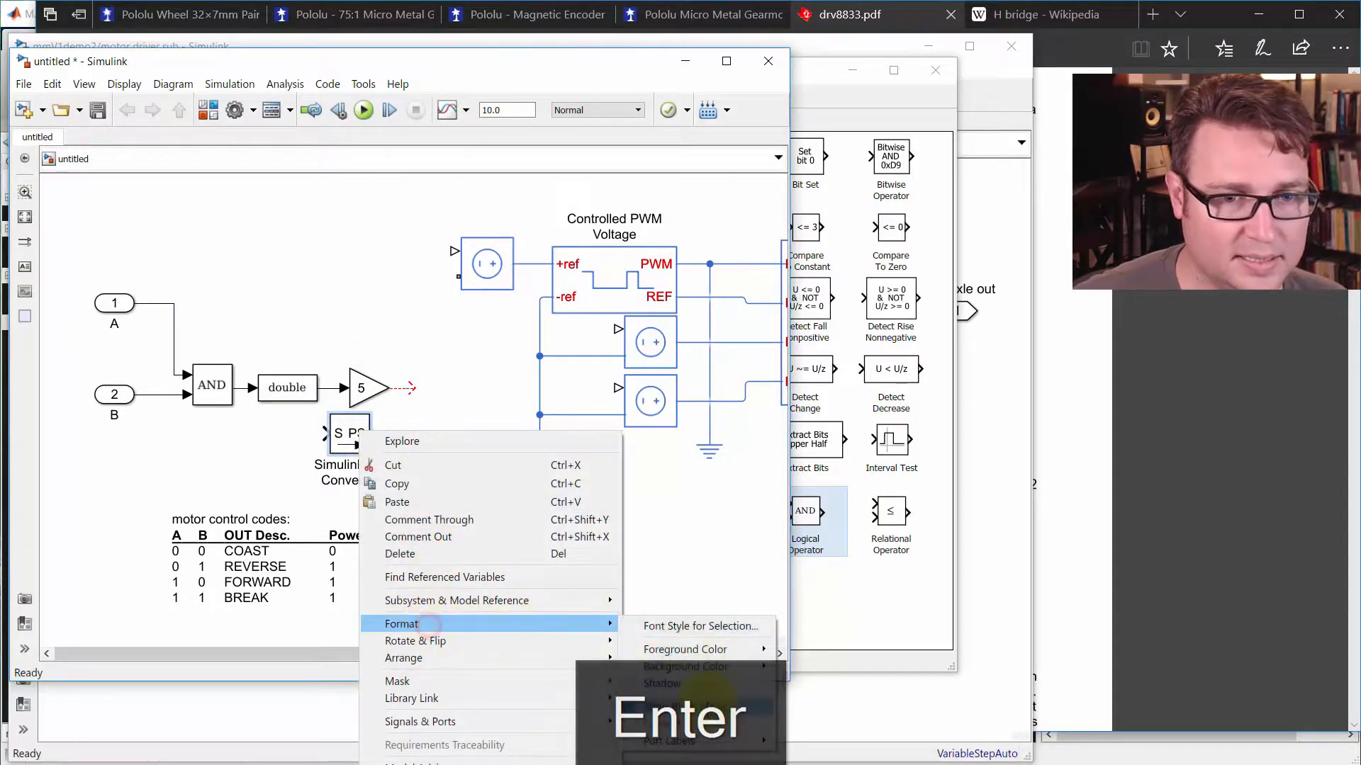
left_click(349, 486)
left_click_drag(355, 426, 437, 383)
mouse_move(484, 461)
left_mouse_down()
mouse_move(303, 469)
mouse_move(501, 471)
mouse_move(491, 456)
left_mouse_up()
left_click(448, 411)
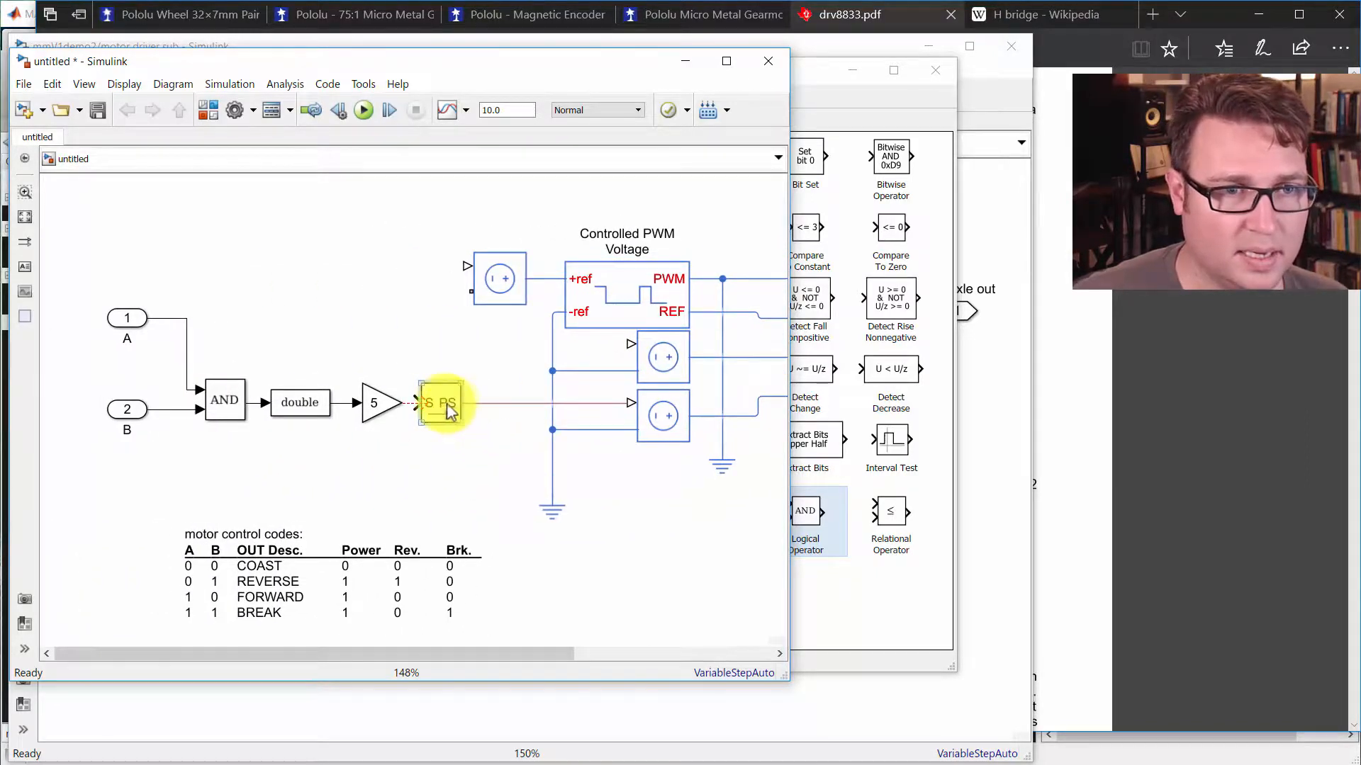
Step: Set the Simulink-PS Converter's filtering and derivatives option to "Filter input, derivatives calculated"
double_click(453, 404)
left_click_drag(877, 283, 493, 207)
left_click(426, 512)
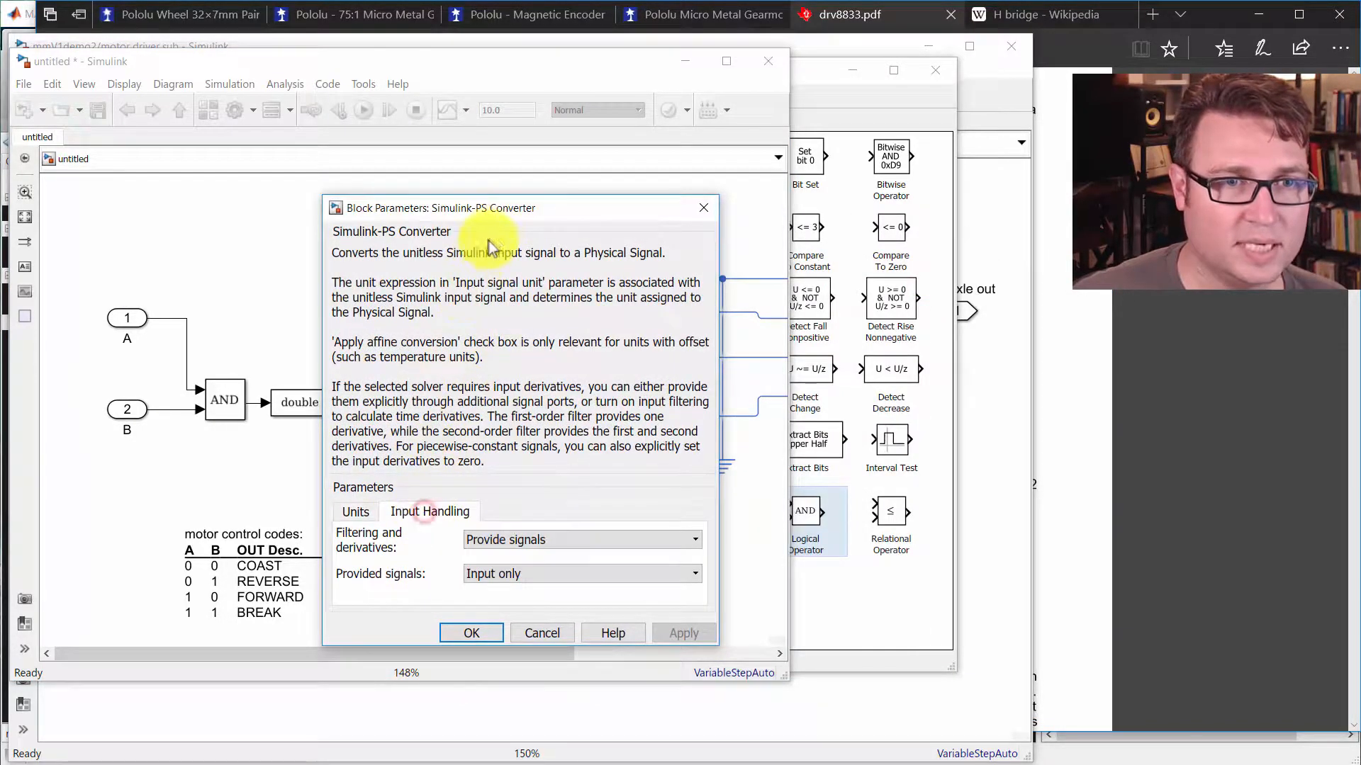
left_click_drag(521, 209, 499, 106)
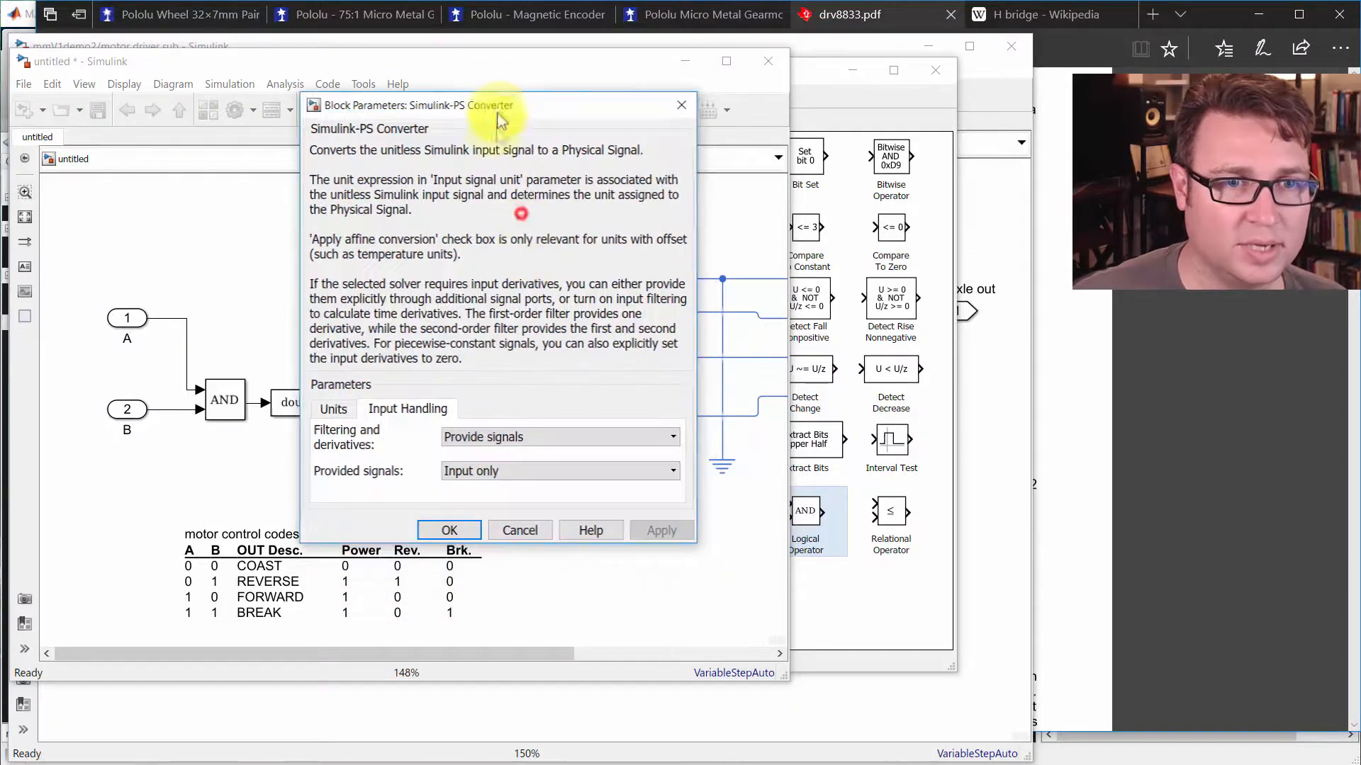
left_click(542, 437)
left_click(539, 468)
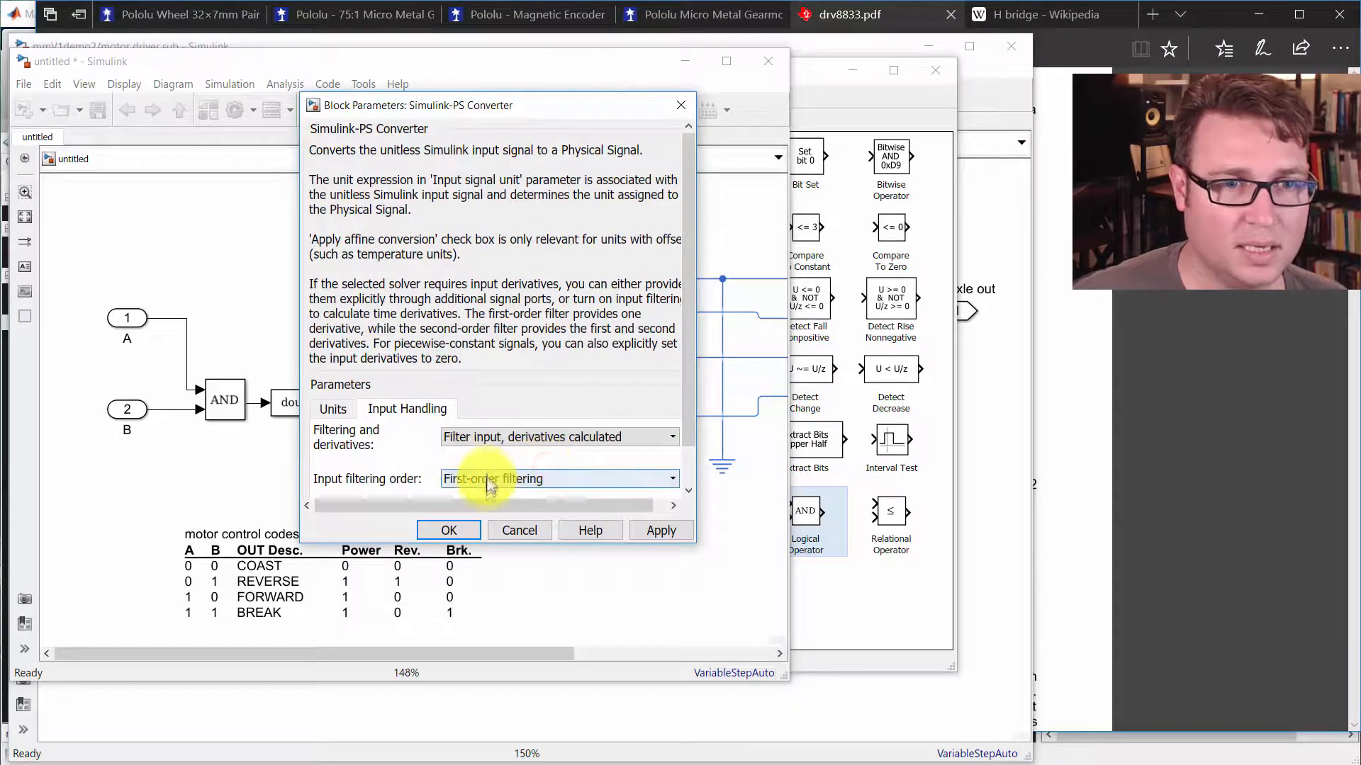
Step: Set the converter to second-order filtering with an input filtering time constant of 0.01 seconds
scroll(681, 381, "down", 1)
left_click(595, 434)
left_click(586, 464)
double_click(519, 467)
type("1")
key("BackSpace")
type("0.01")
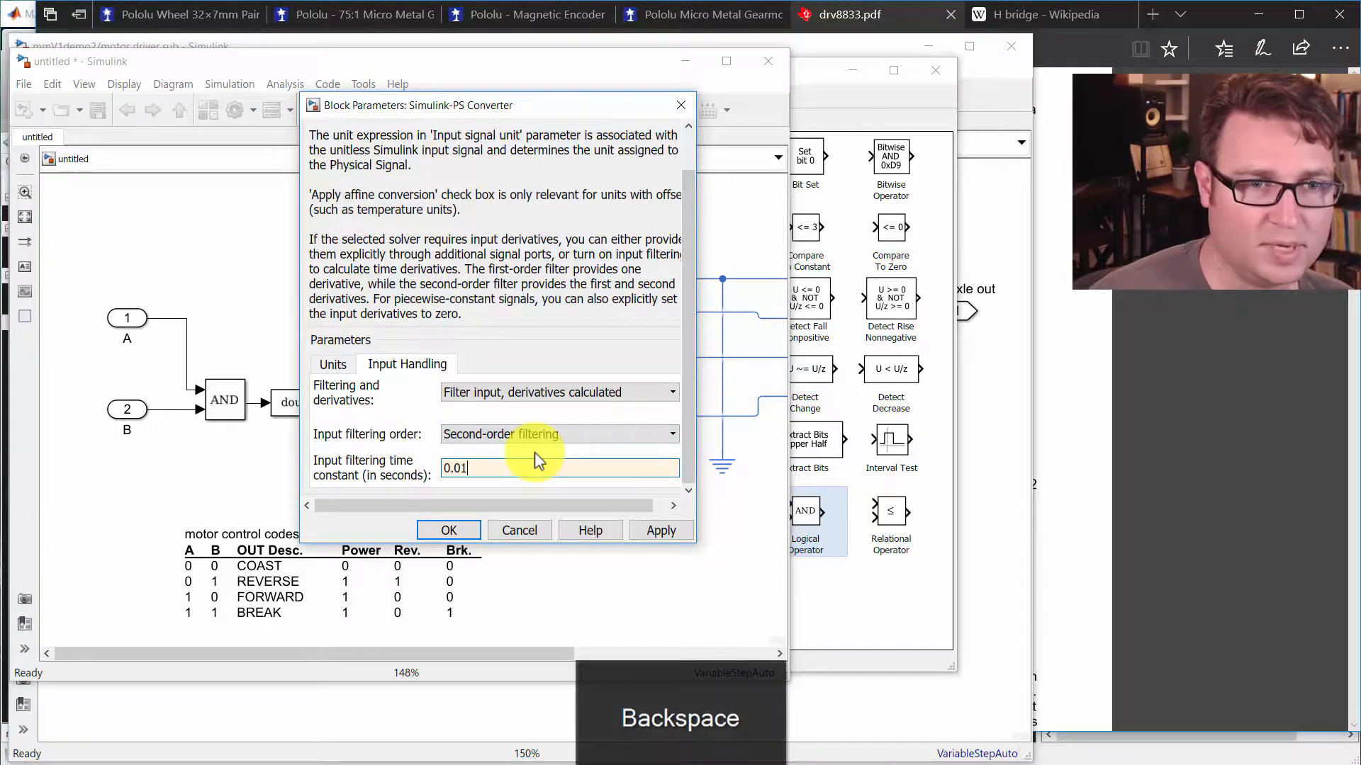
left_click(449, 530)
left_click(358, 445)
left_click(464, 422)
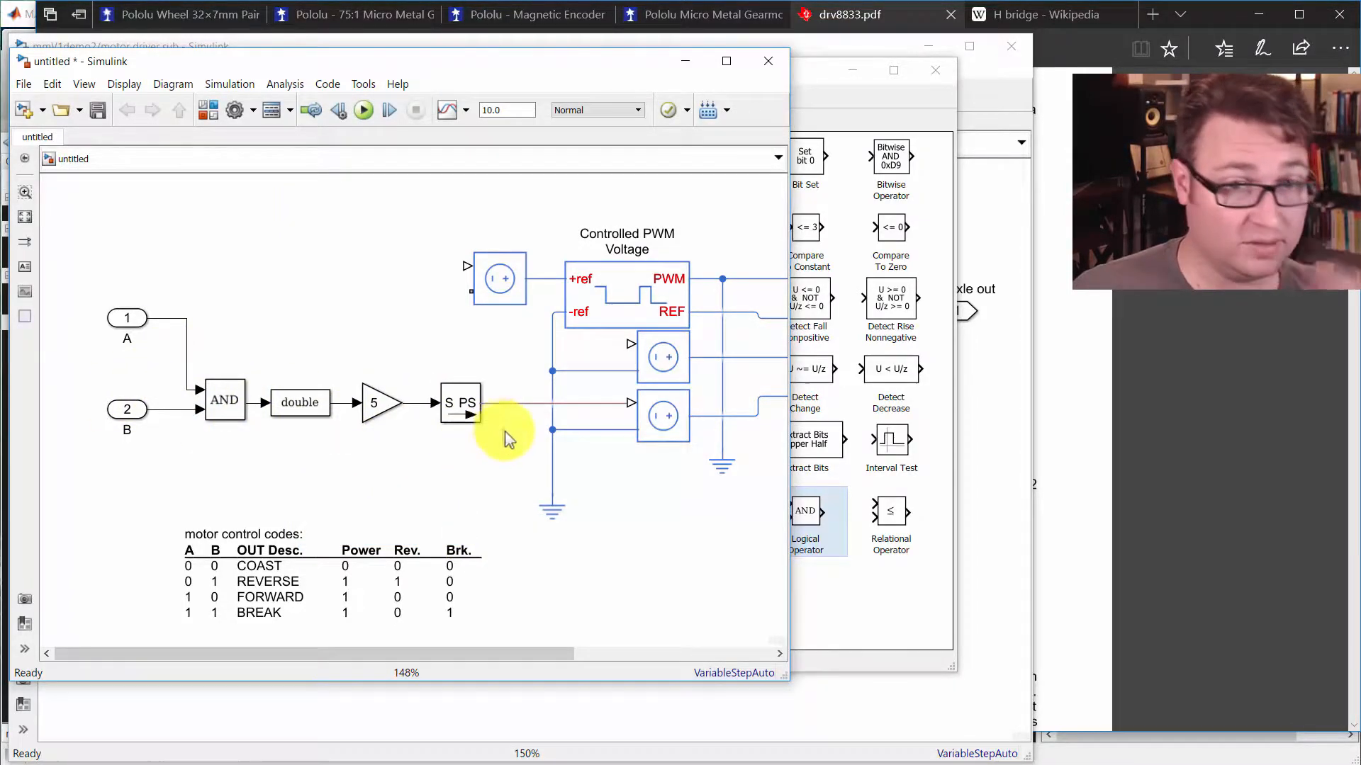
Step: Duplicate the AND block twice in the empty space above the original for the reverse logic
scroll(595, 512, "down", 2)
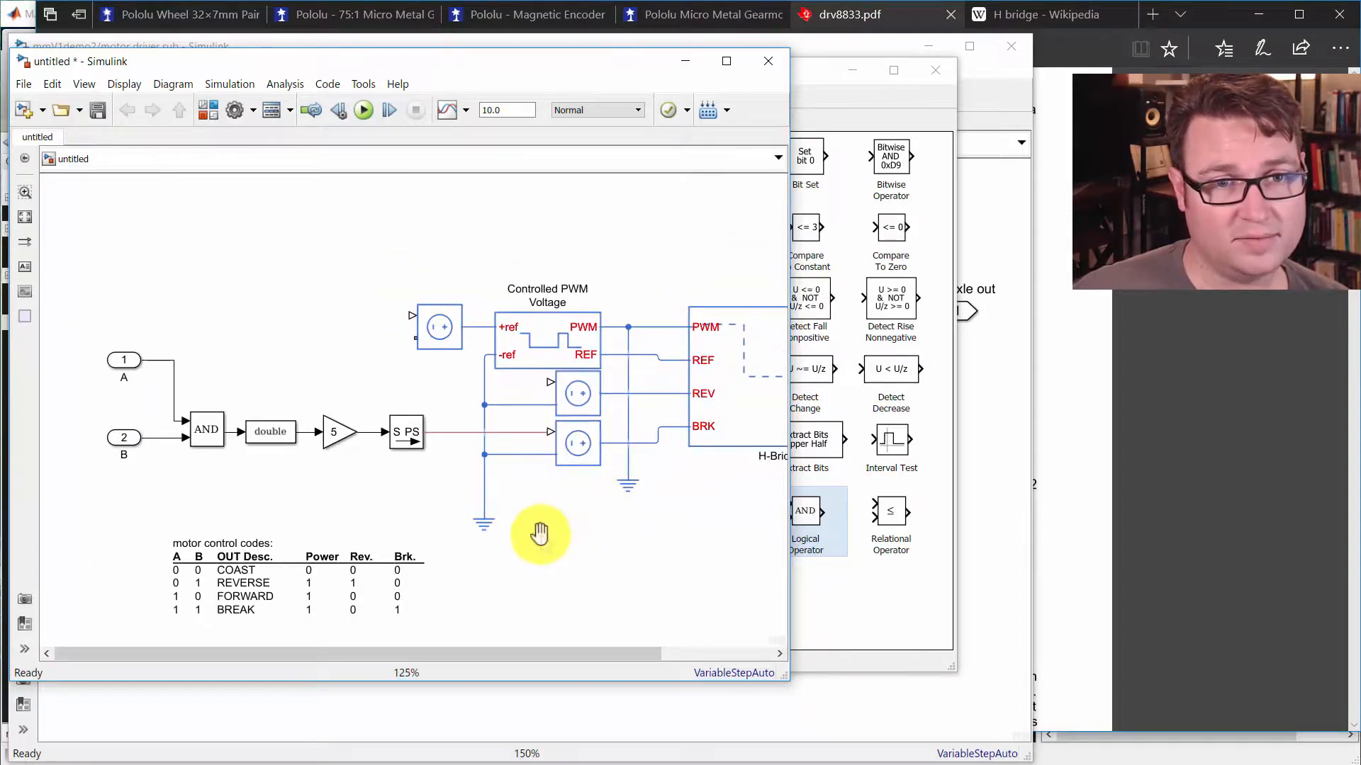
left_click_drag(541, 533, 536, 522)
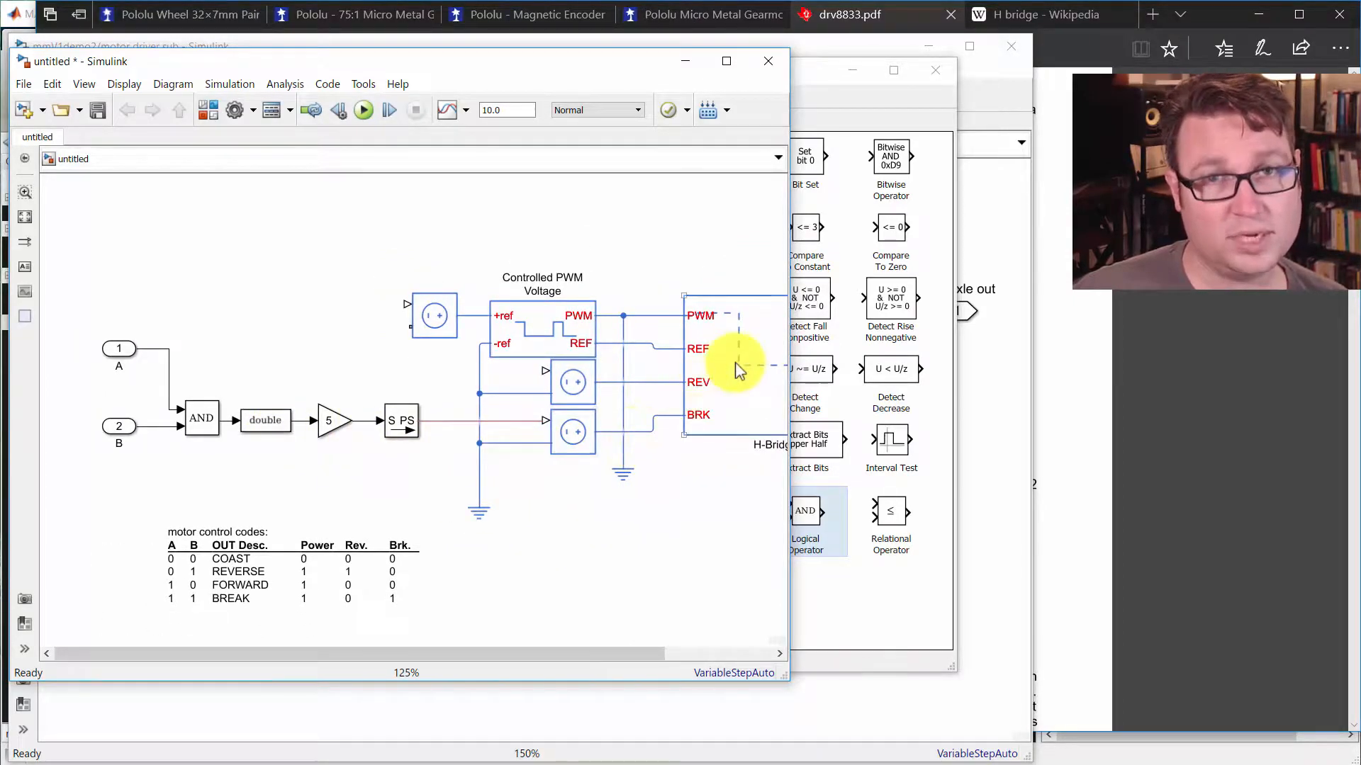
left_click_drag(411, 468, 418, 470)
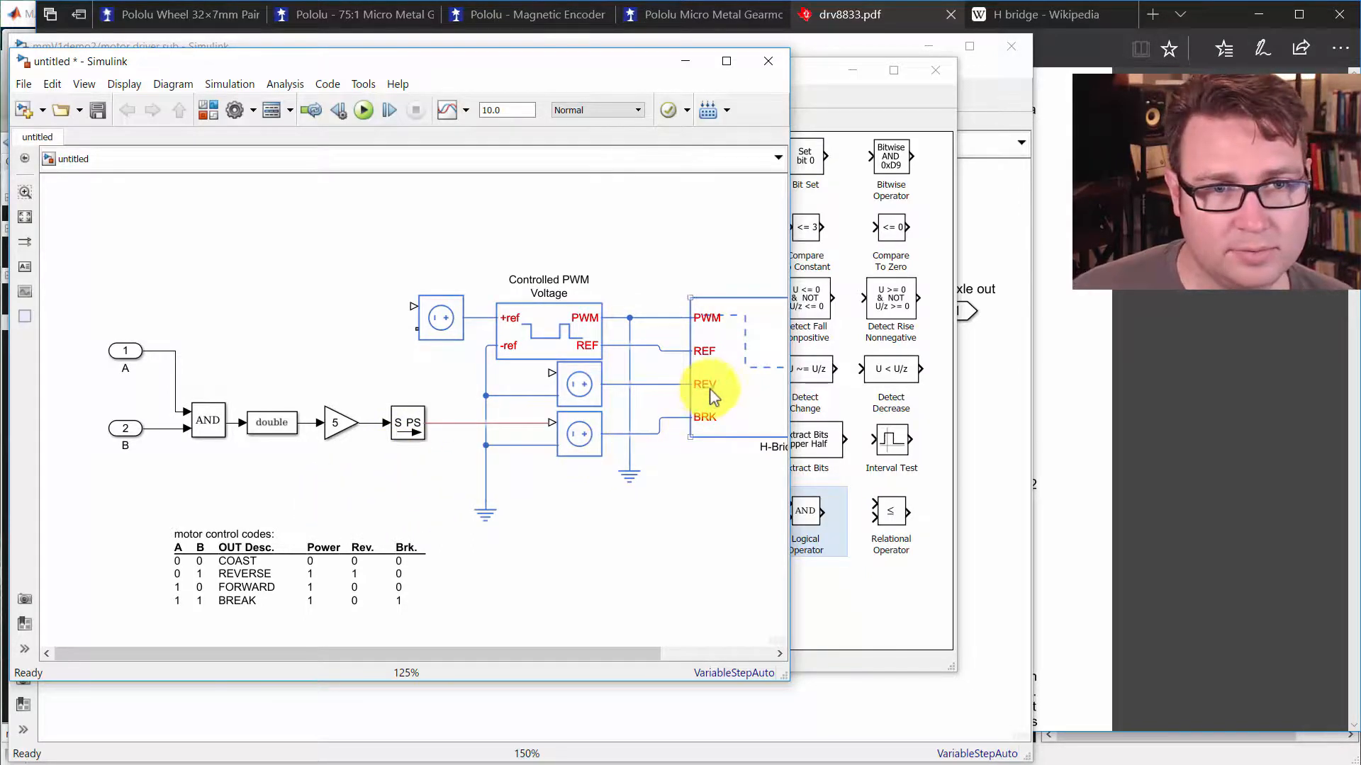
left_click(292, 528)
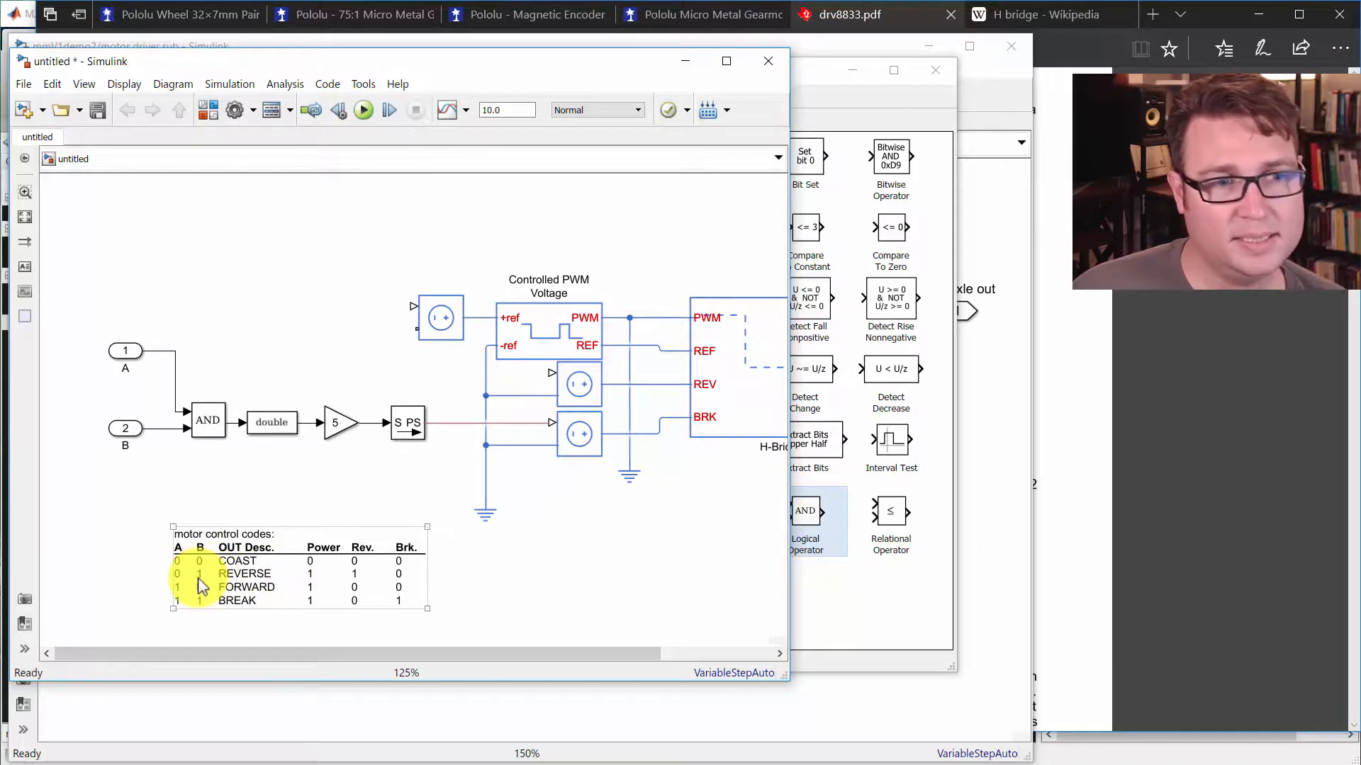
left_click(248, 351)
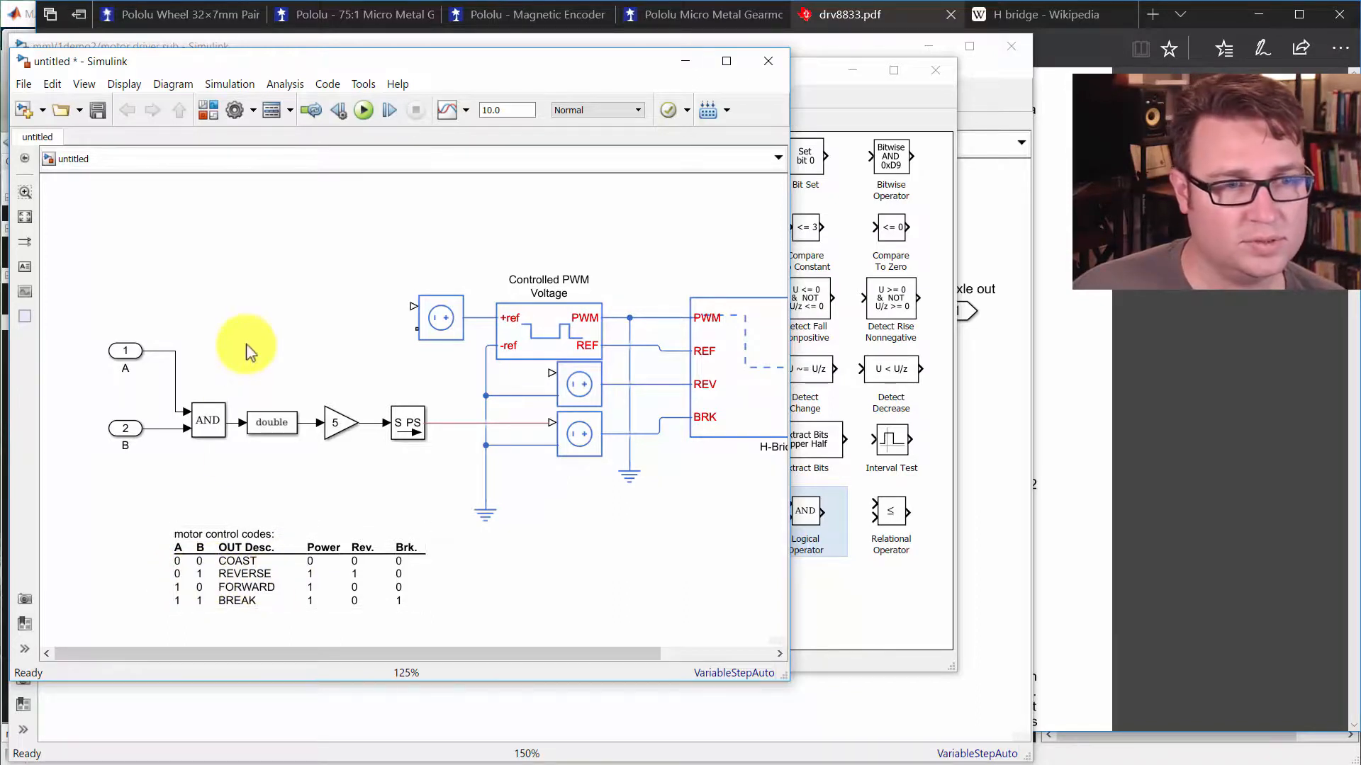
left_click_drag(203, 420, 242, 266)
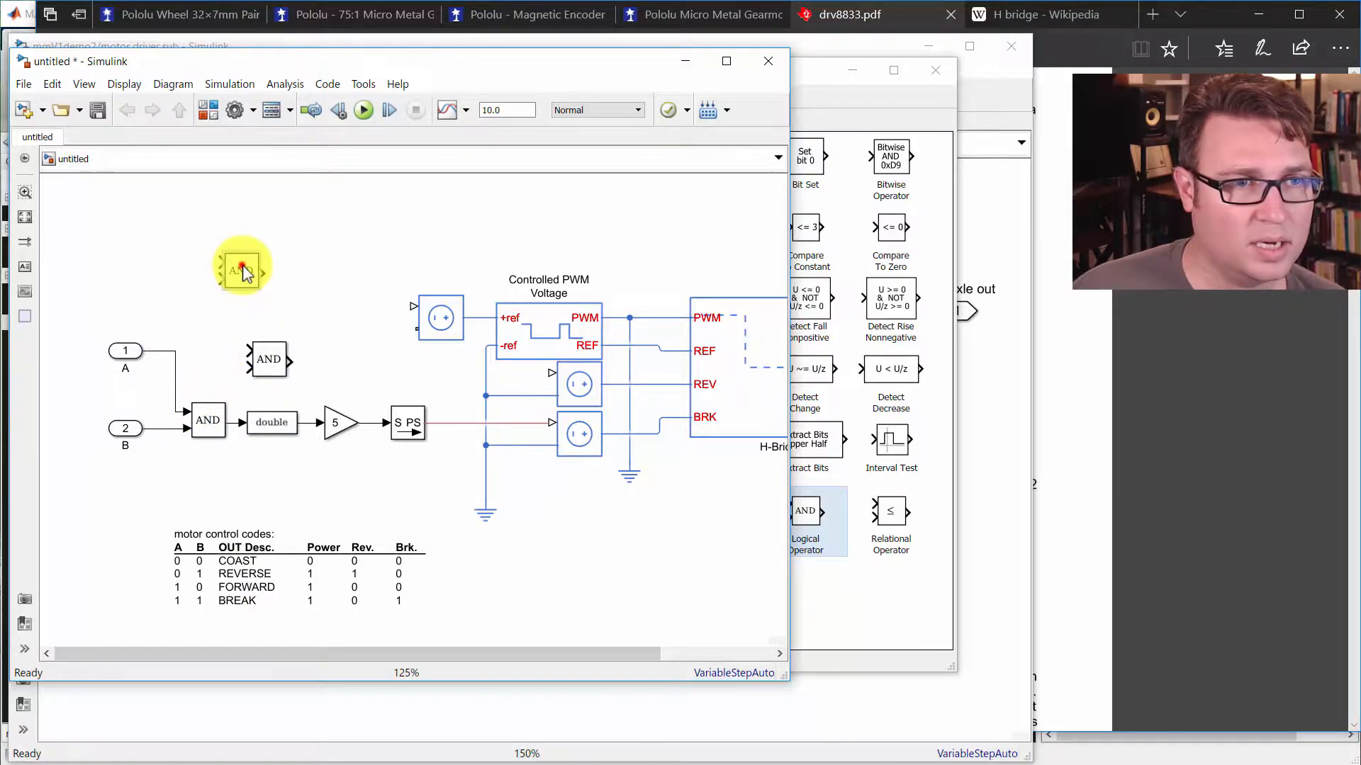
Step: Set the upper AND copy's logical operator to NOT
double_click(243, 266)
left_click(524, 344)
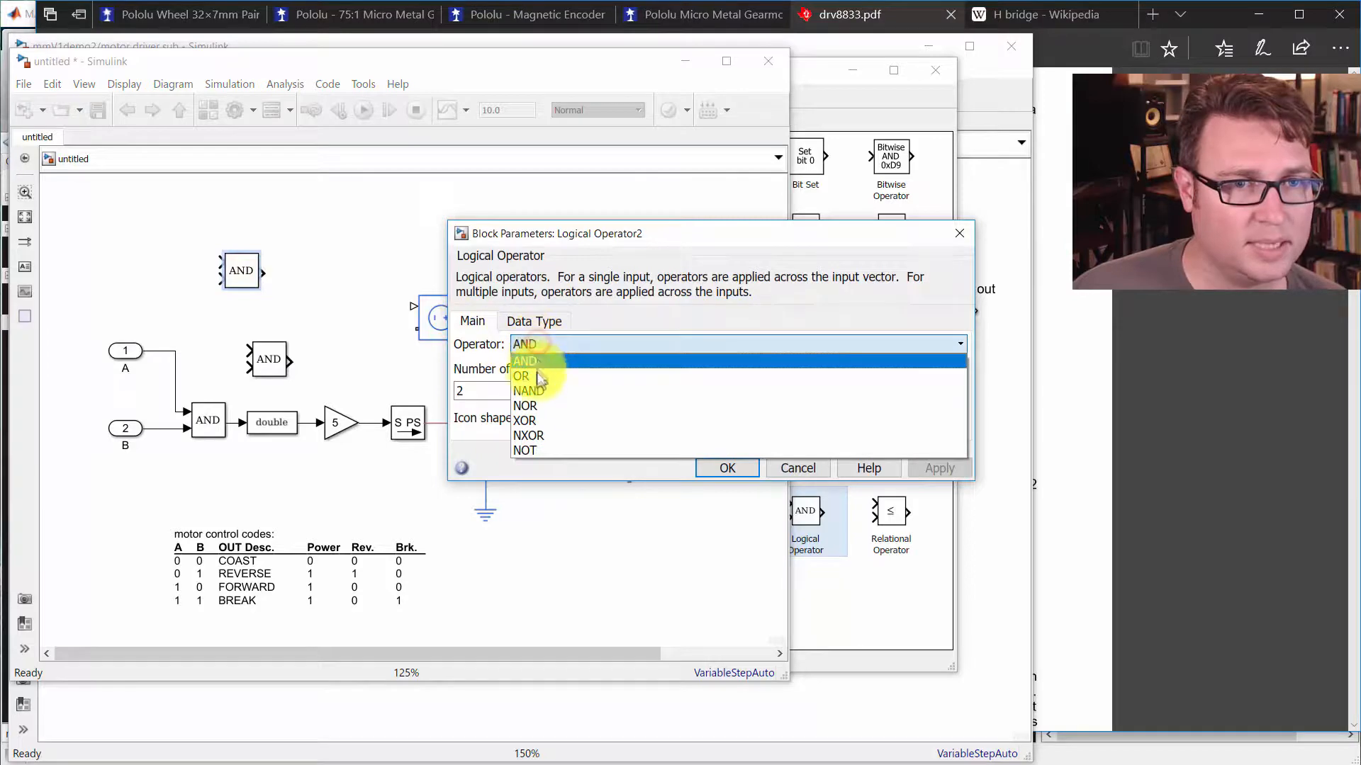
left_click(535, 449)
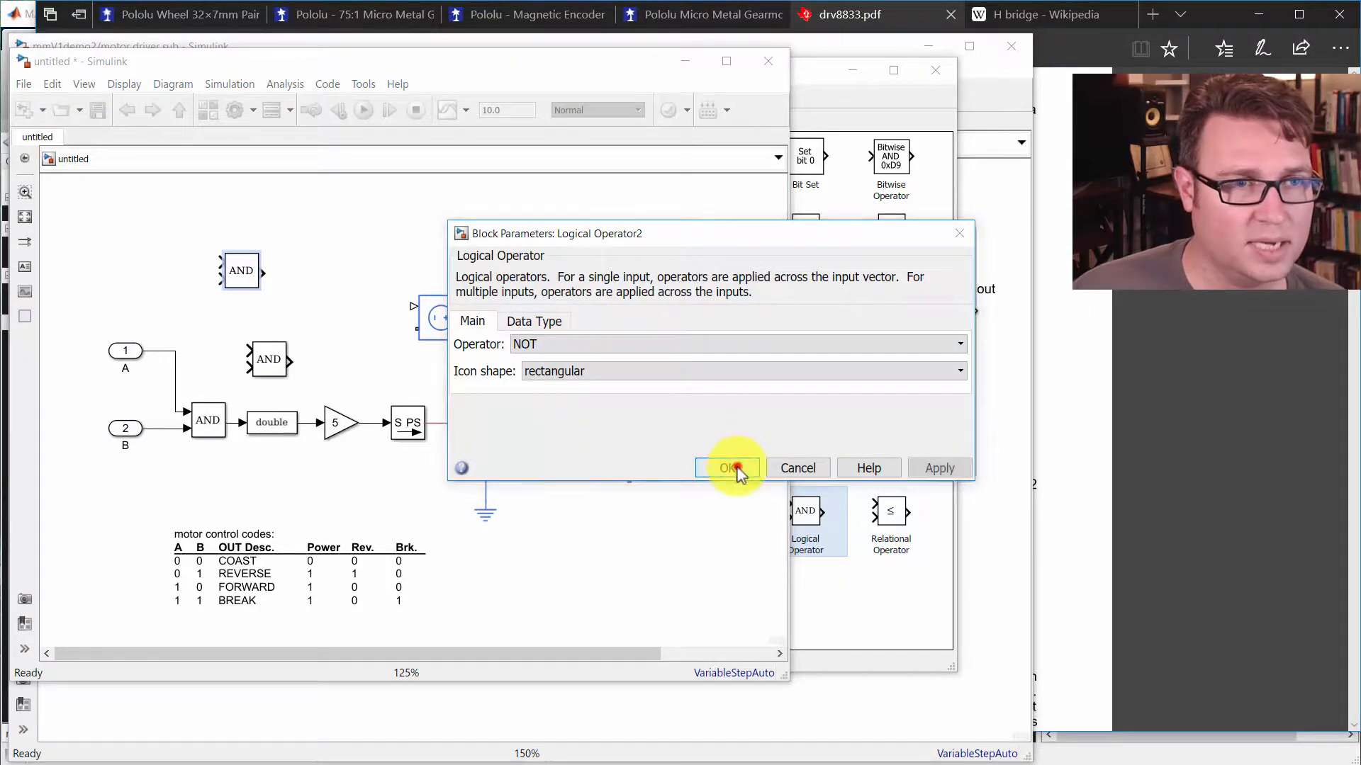
left_click(737, 469)
left_click(372, 315)
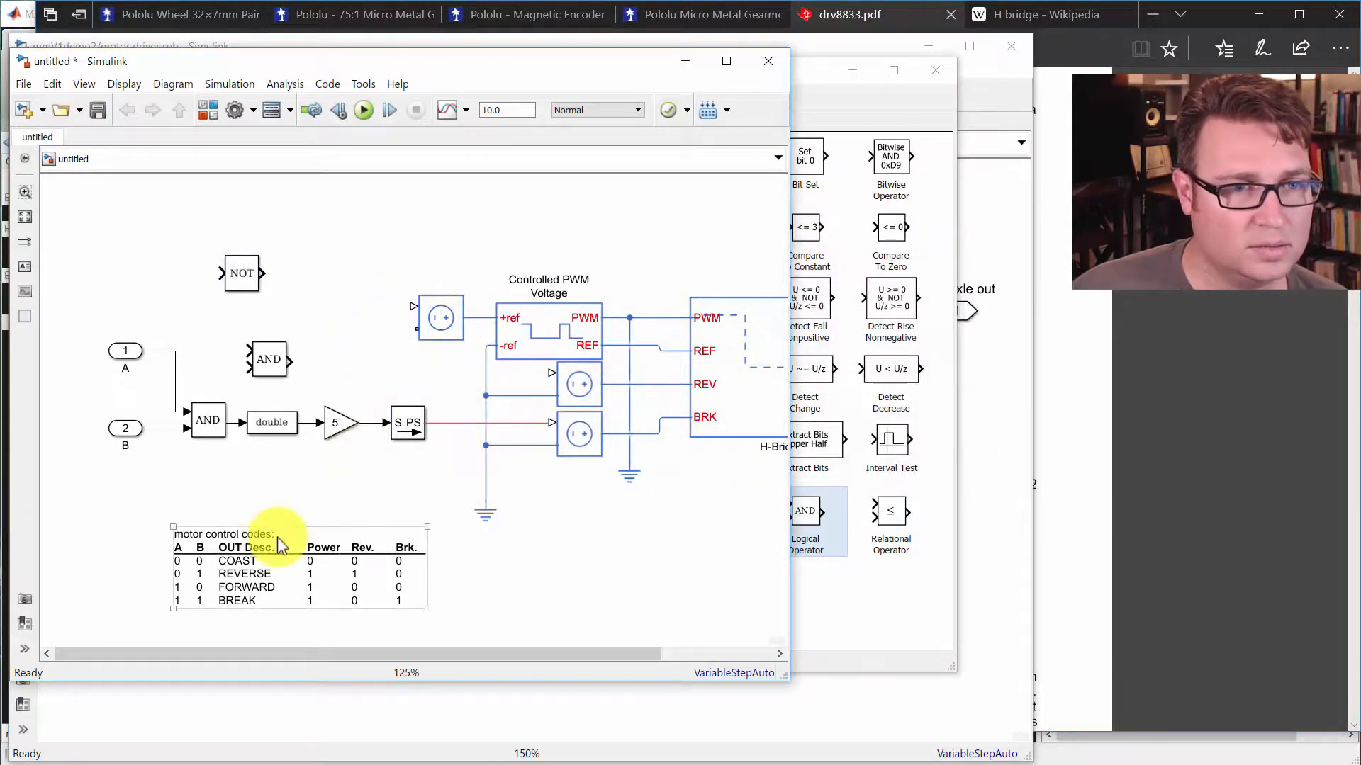
left_click(724, 399)
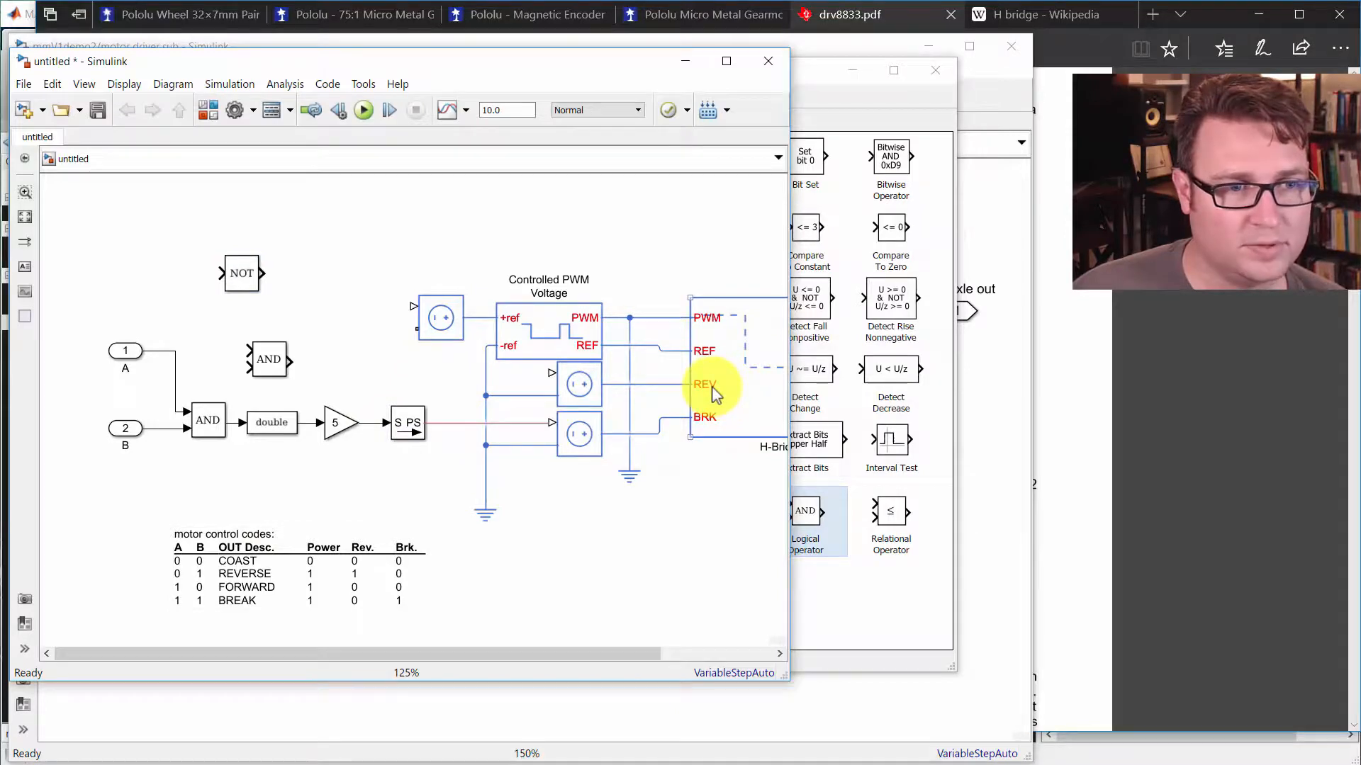
left_click(198, 581)
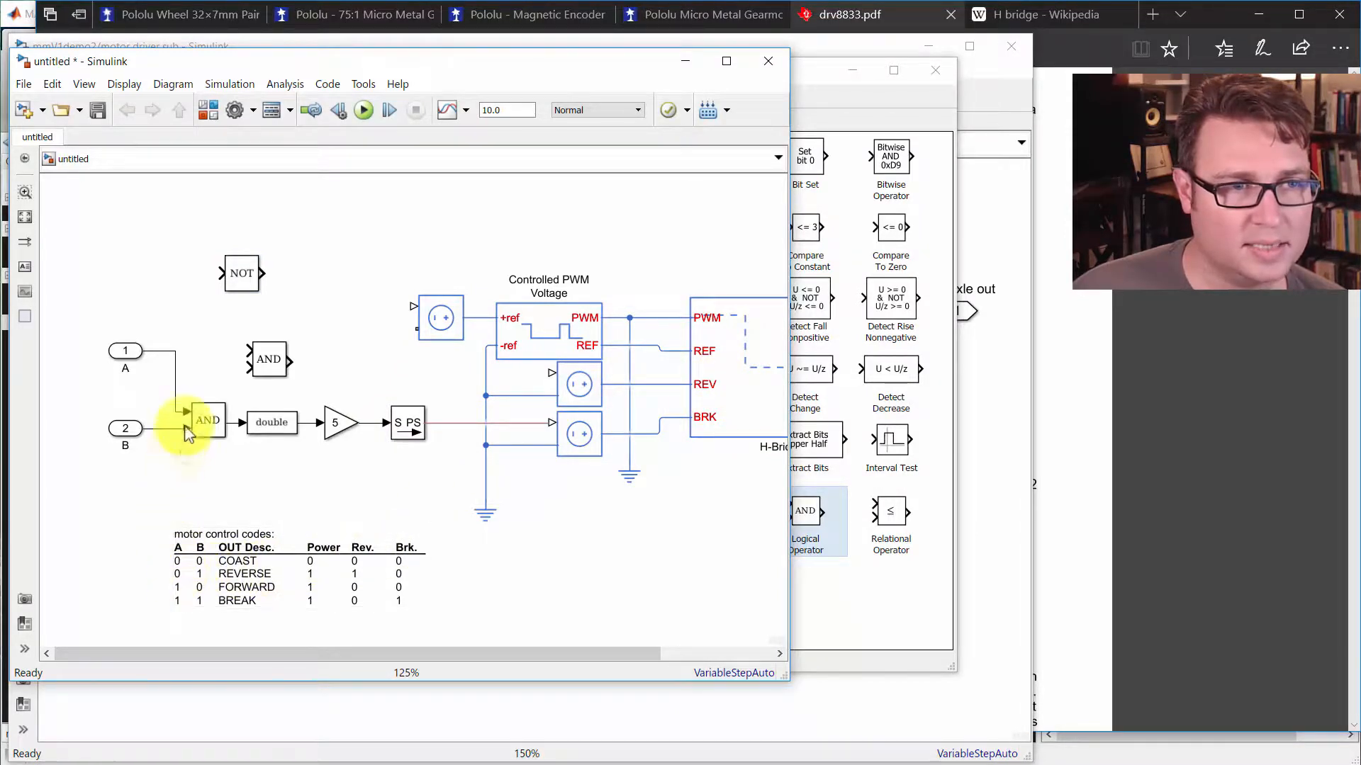
Step: Shift input A outward, feed it through the NOT block, and wire the inverted A and input B into the new AND block
left_click_drag(125, 350, 75, 350)
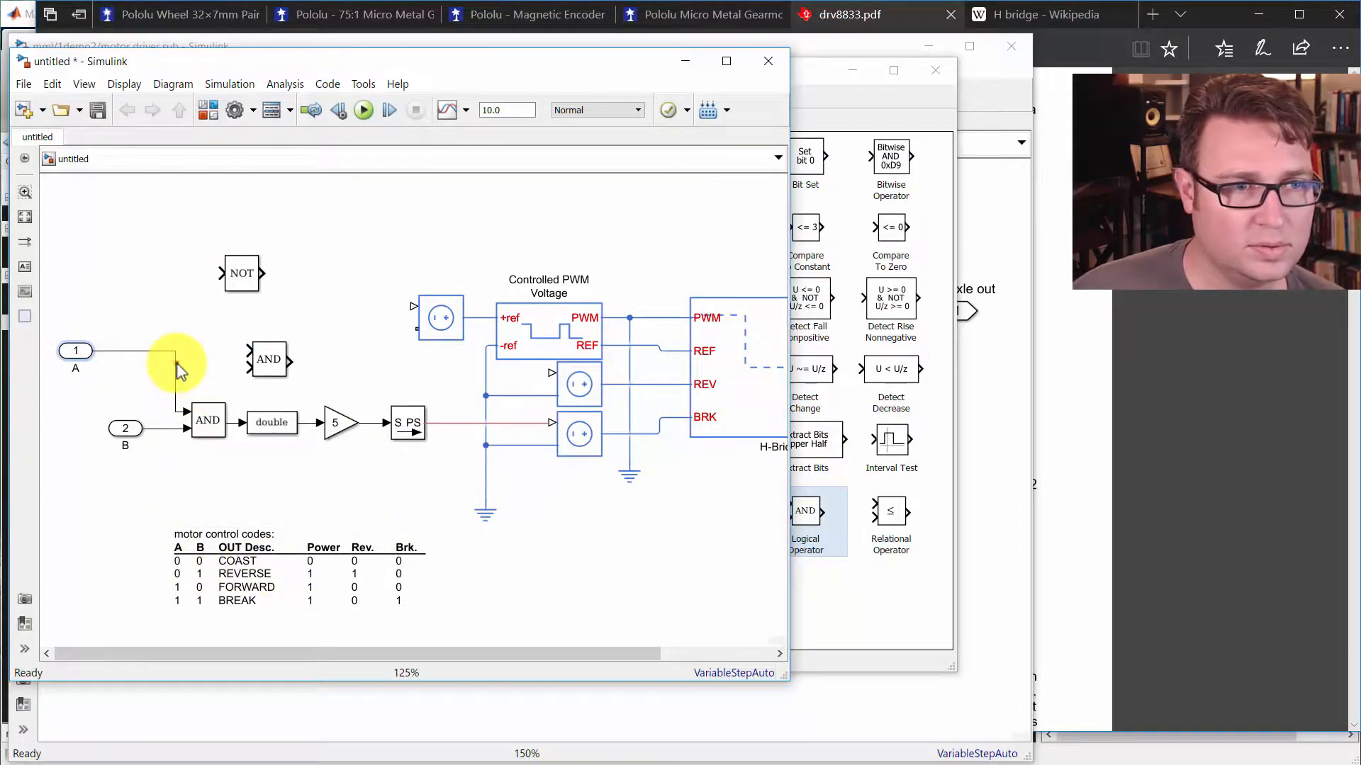
left_click_drag(176, 363, 116, 365)
mouse_move(239, 273)
left_mouse_down()
mouse_move(105, 341)
mouse_move(114, 350)
left_mouse_up()
mouse_move(181, 317)
left_mouse_down()
mouse_move(212, 319)
mouse_move(256, 350)
mouse_move(182, 395)
mouse_move(165, 428)
left_mouse_up()
left_click(259, 358)
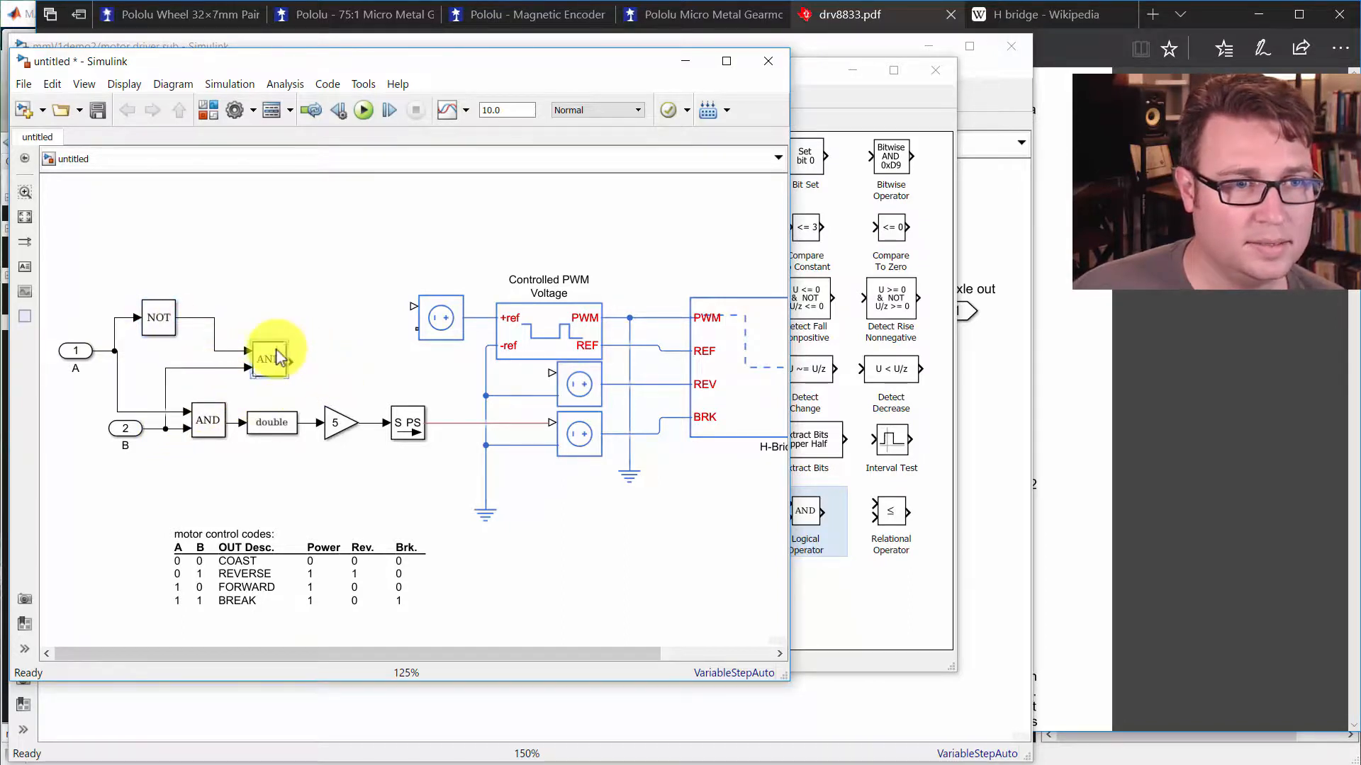
Step: Reposition the NOT block and place the new AND block directly above the original AND
left_click_drag(271, 352, 222, 357)
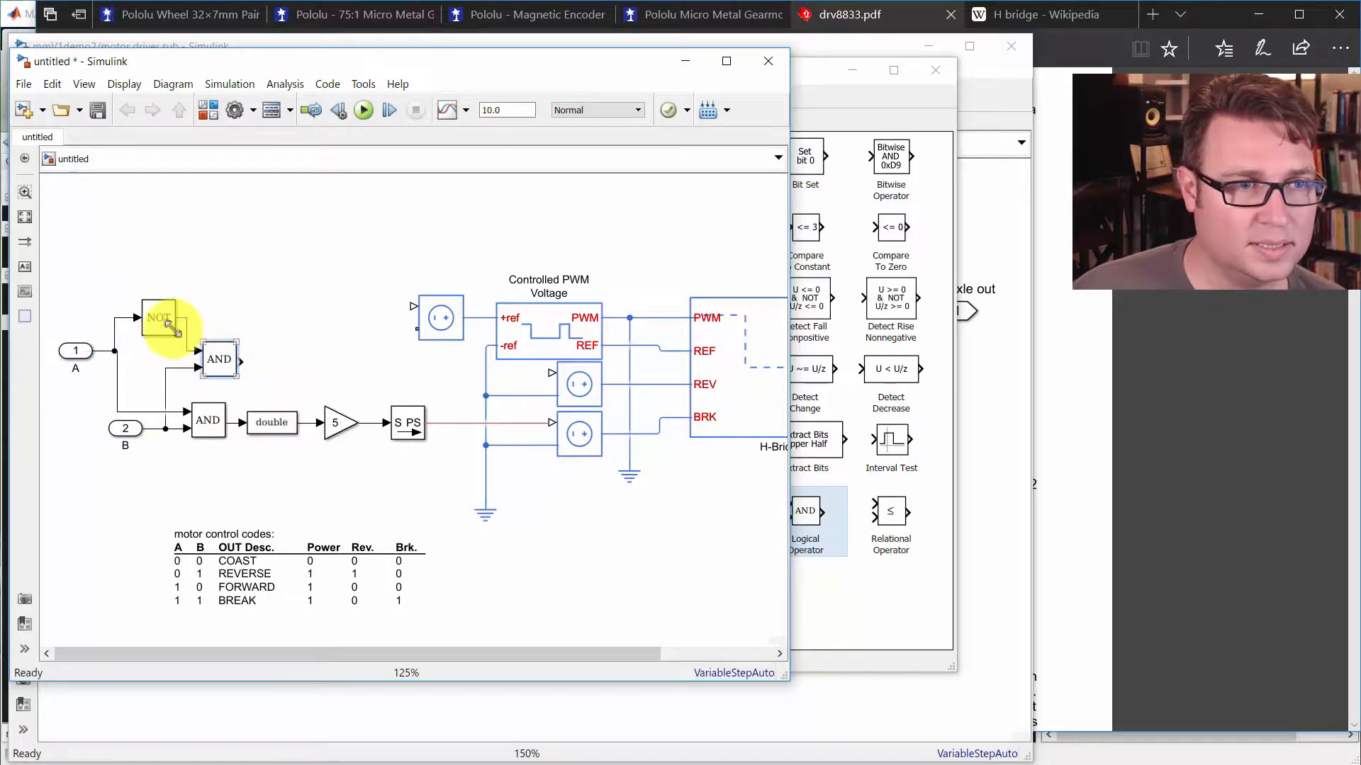
left_click_drag(158, 316, 142, 316)
left_click_drag(222, 362, 211, 377)
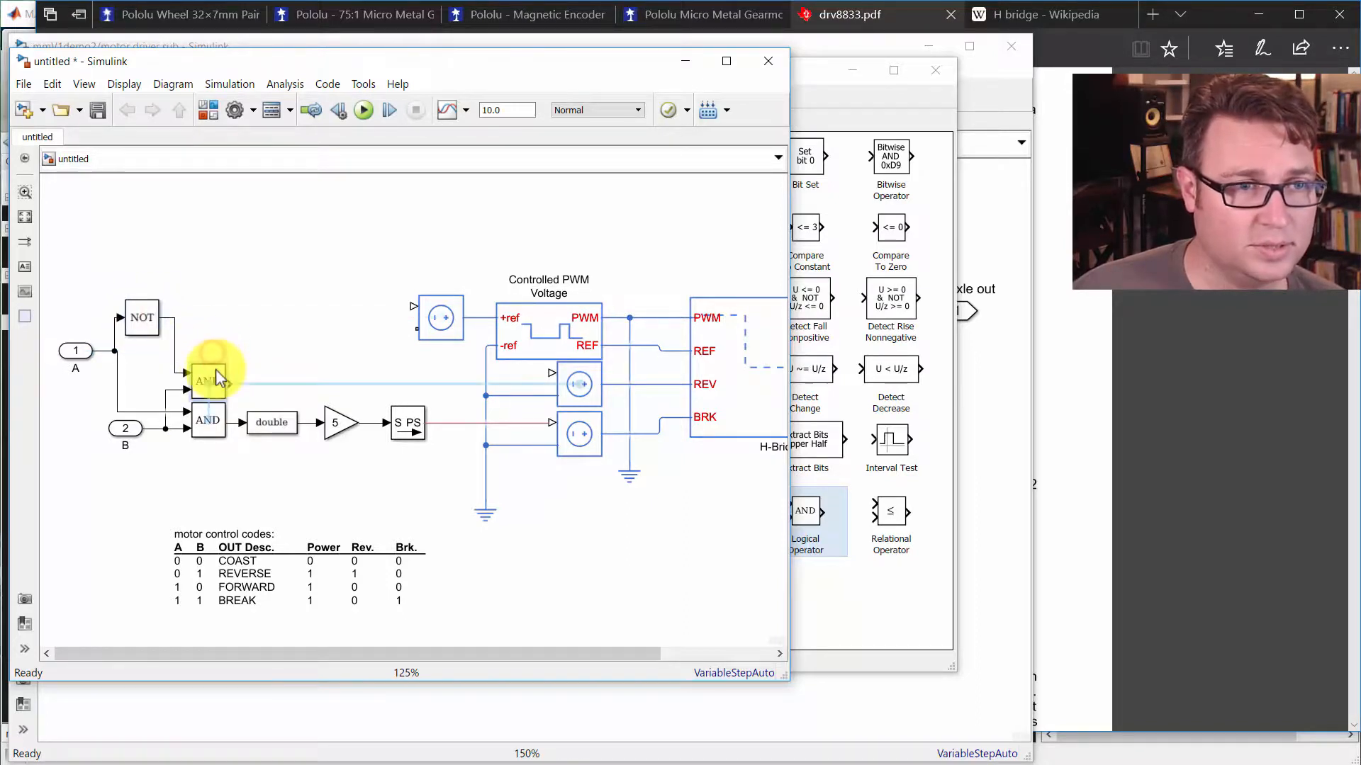
Step: Duplicate the double conversion, Gain and Simulink-PS Converter chain, and wire it between the new AND and the voltage source feeding REV
left_click(277, 406)
left_click_drag(272, 392, 334, 385)
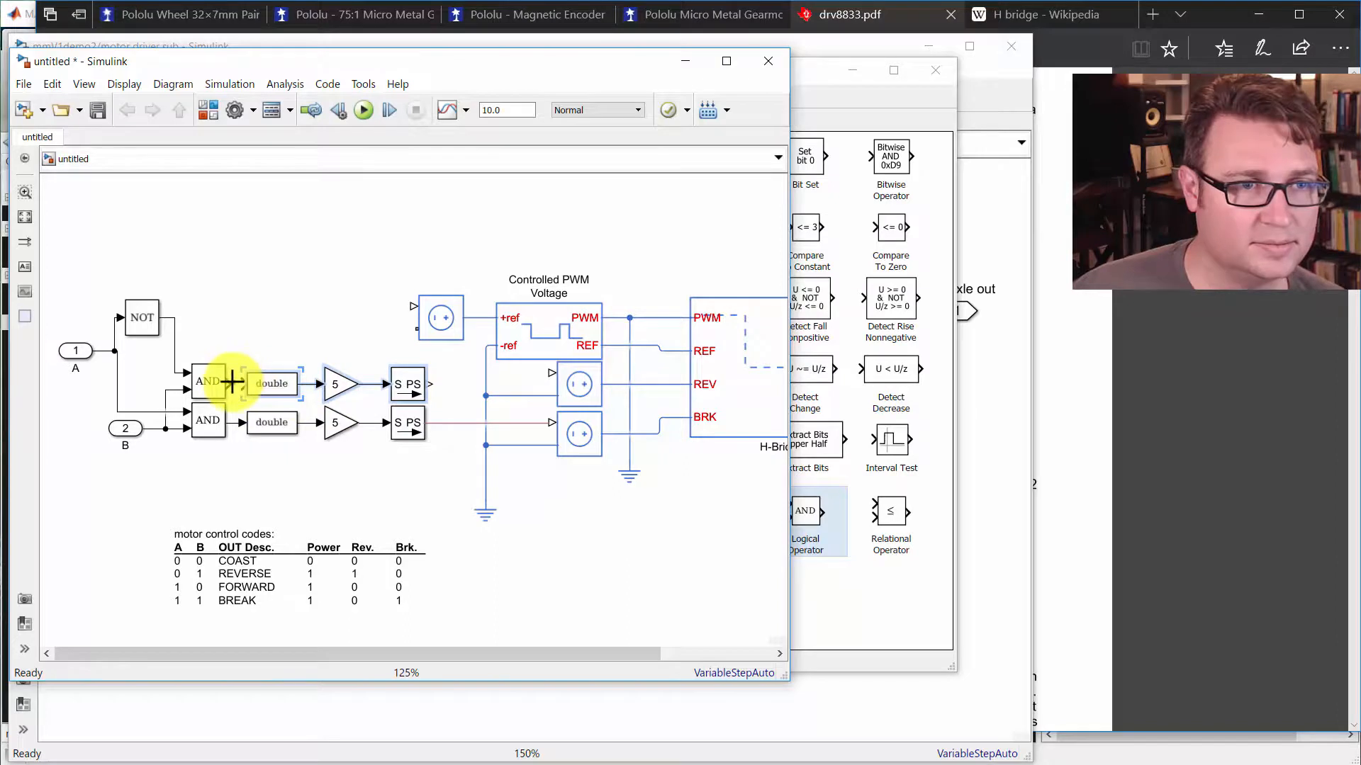
left_click_drag(432, 384, 572, 381)
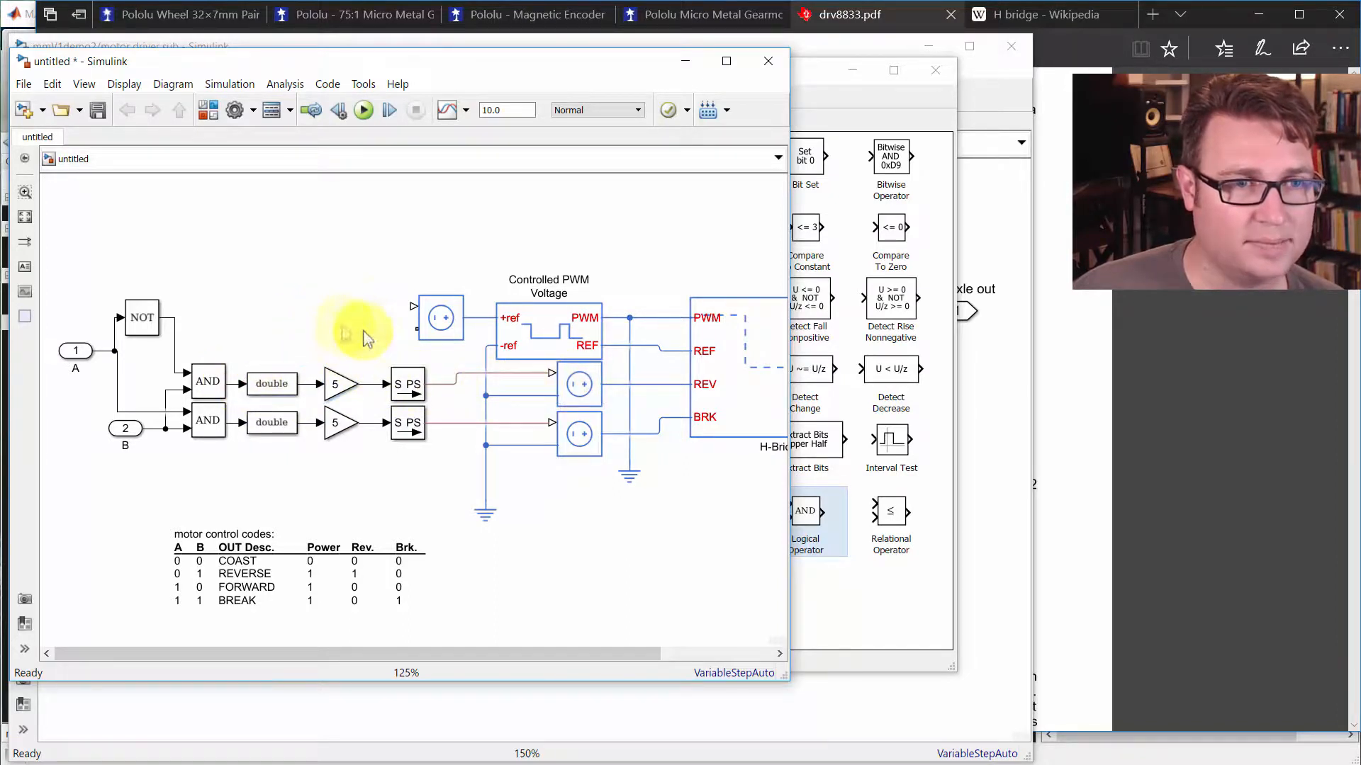
Step: Nudge the reverse row of blocks upward until its signal line runs straight into the REV voltage source
left_click_drag(418, 350, 212, 396)
key("Up")
key("Up")
key("Up")
key("Up")
key("Up")
left_click(305, 306)
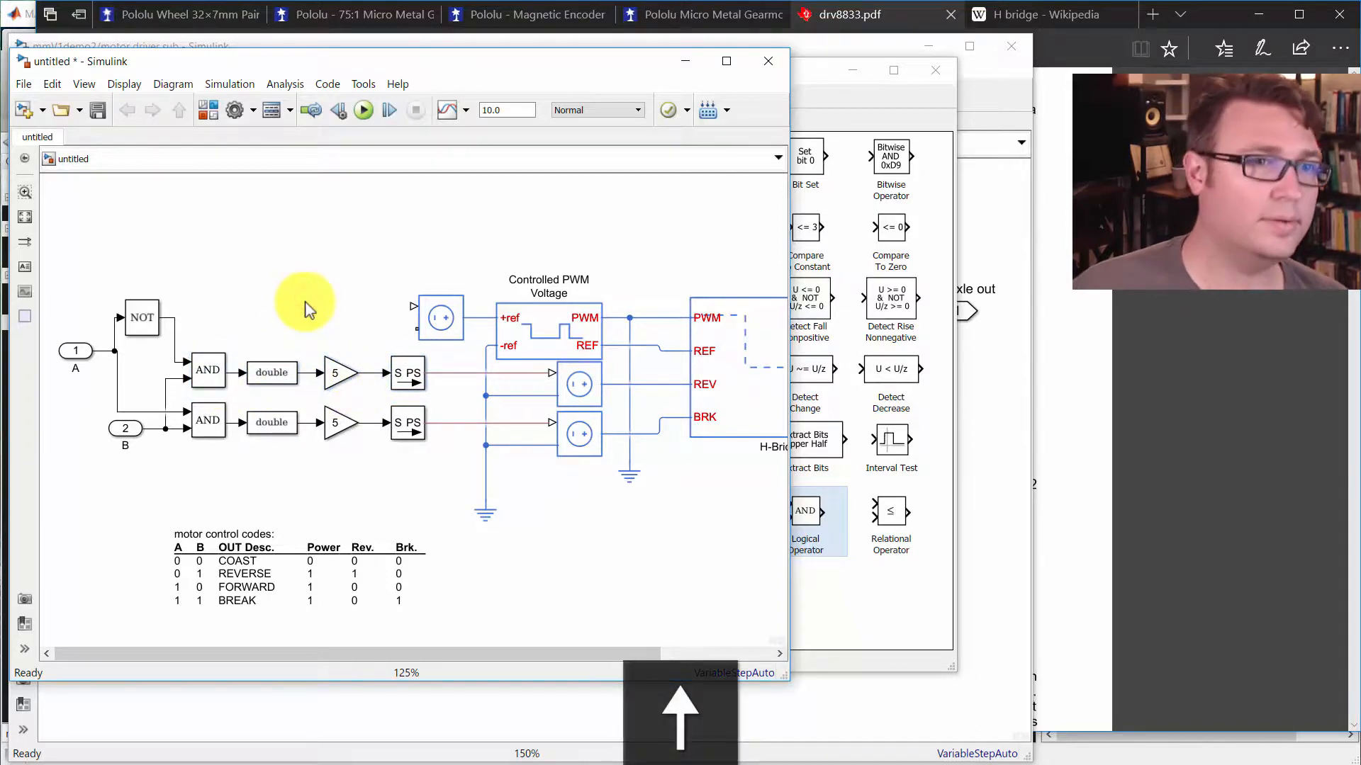
Step: Move inputs A and B farther away from the logic blocks and align them vertically
scroll(255, 279, "left", 3)
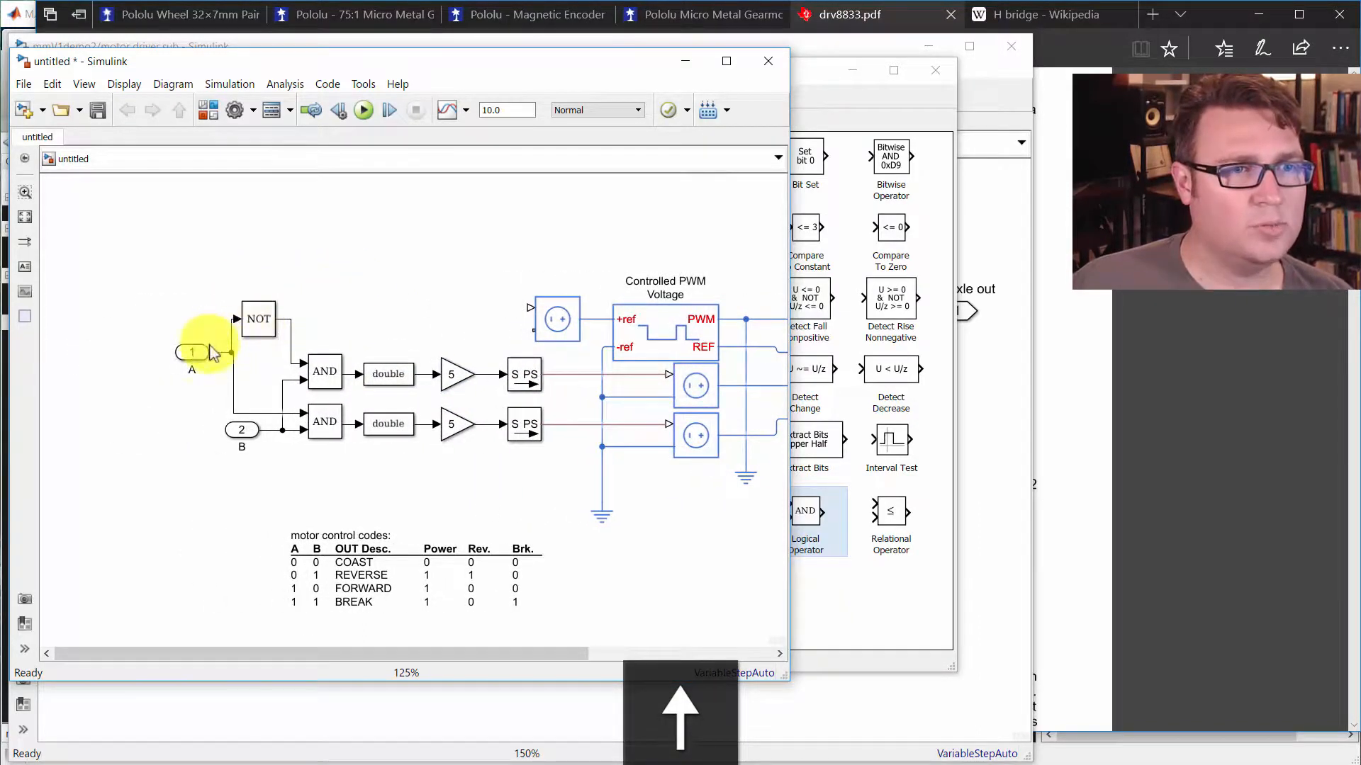
left_click_drag(190, 352, 142, 353)
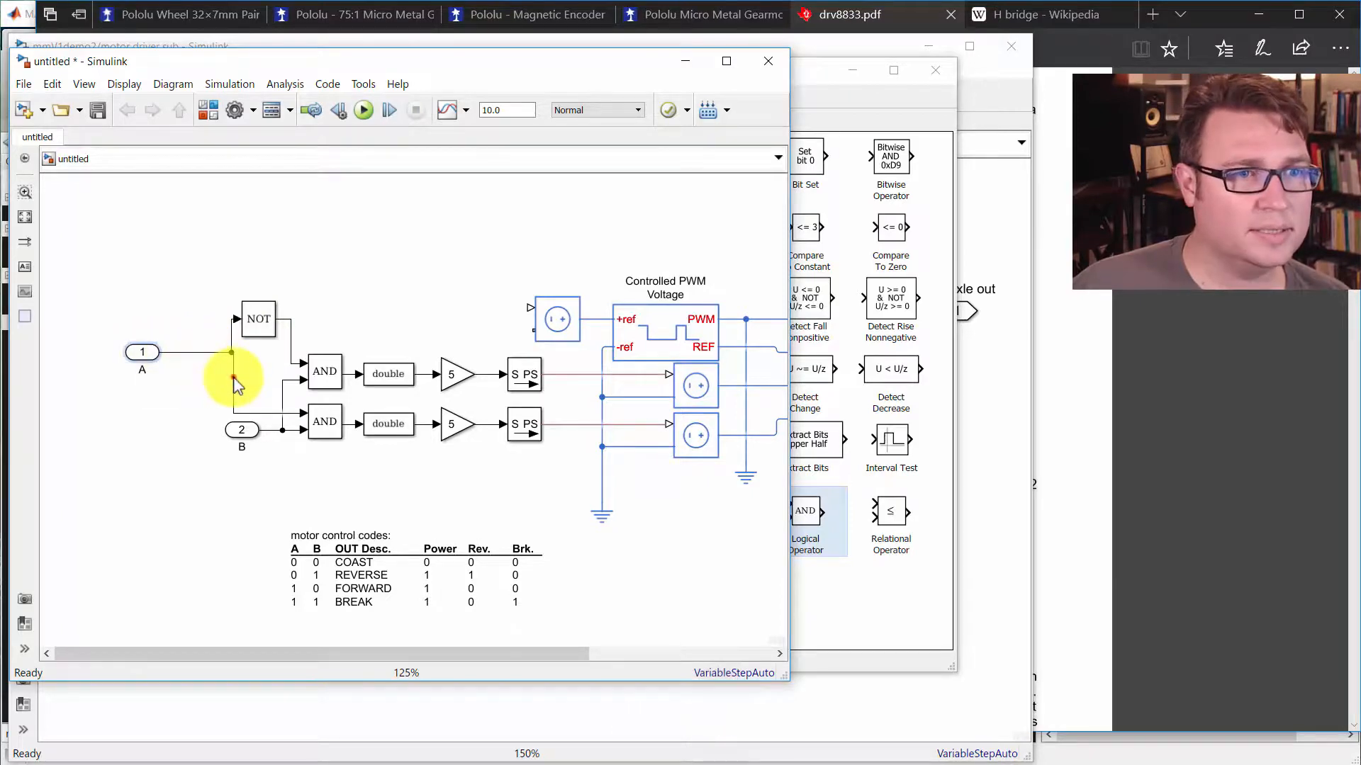
left_click_drag(241, 429, 175, 429)
left_click_drag(141, 352, 177, 363)
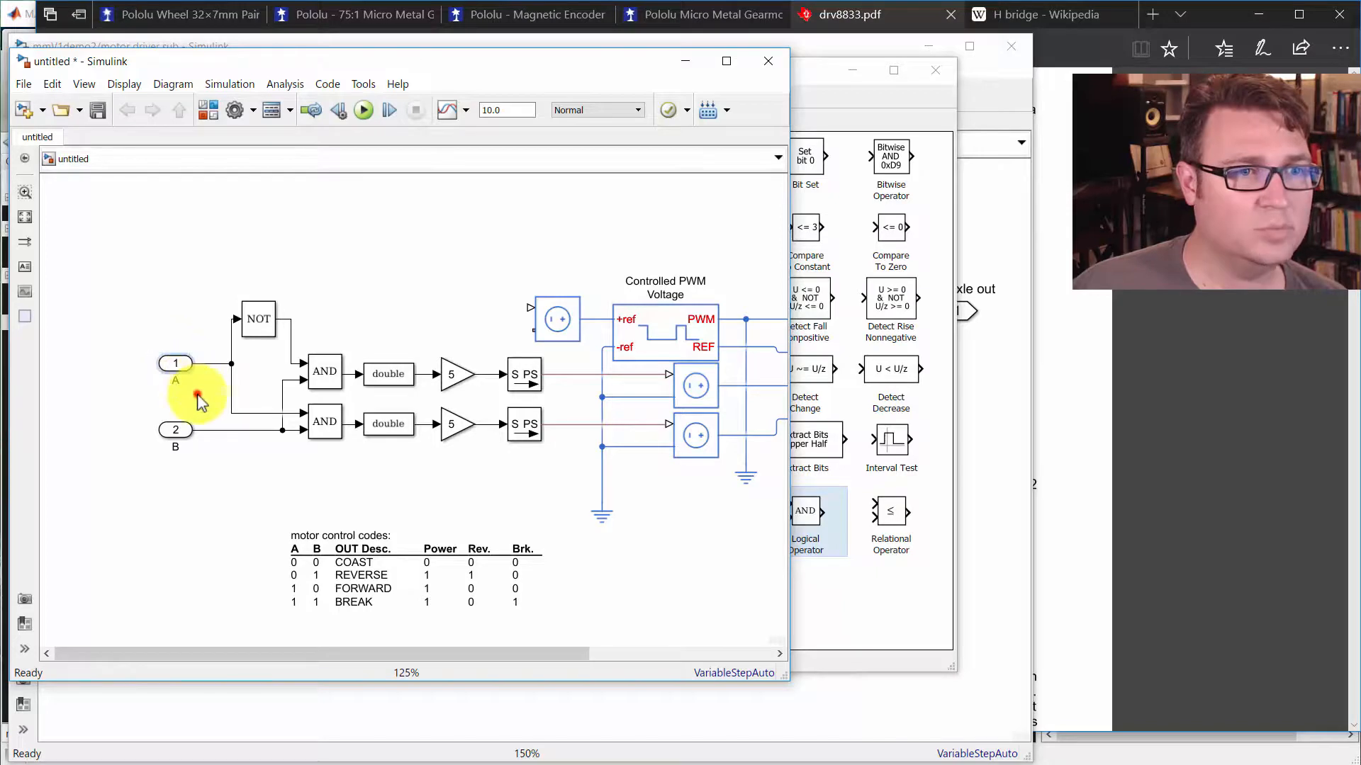
Step: Copy input port A to the space above the logic and rename the copy "sw motor command"
left_click_drag(181, 367, 190, 213)
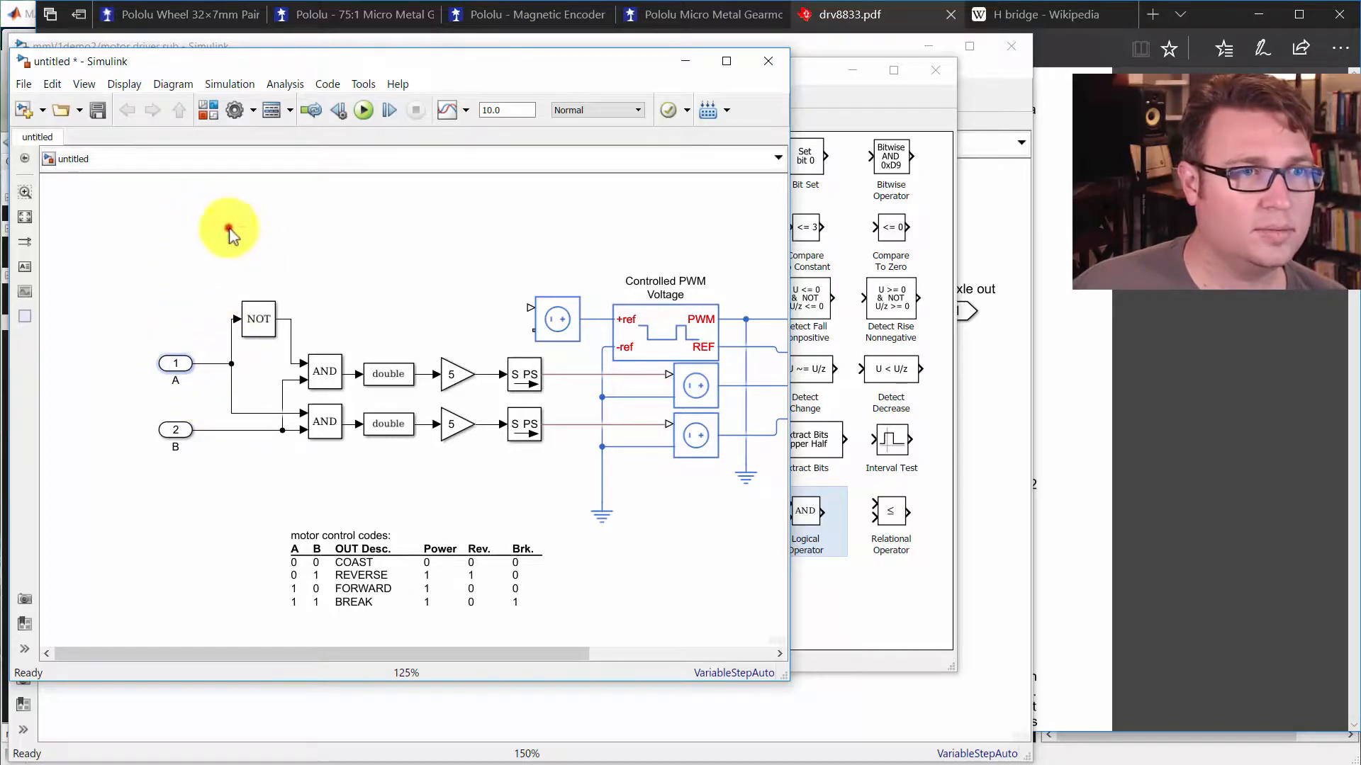
left_click(229, 229)
left_click(186, 229)
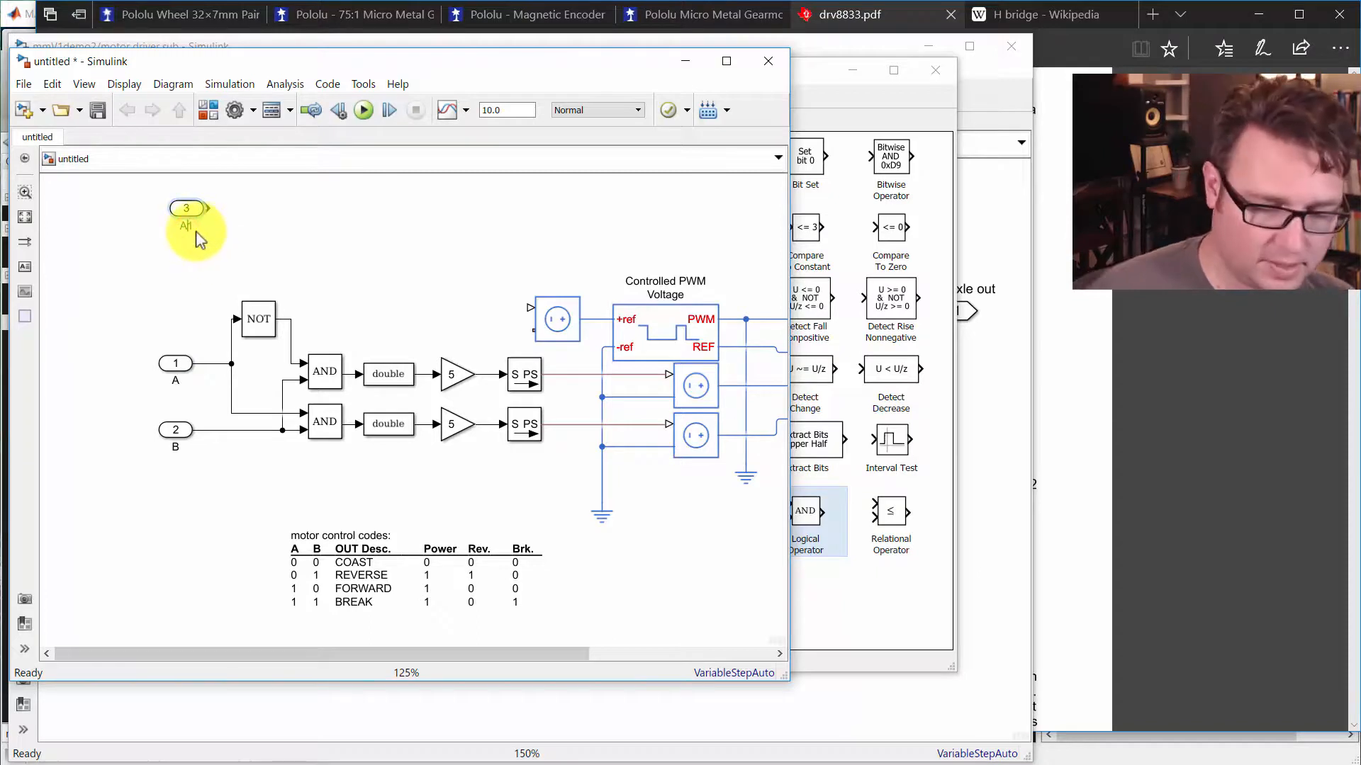
key("BackSpace")
key("Delete")
type("s")
key("BackSpace")
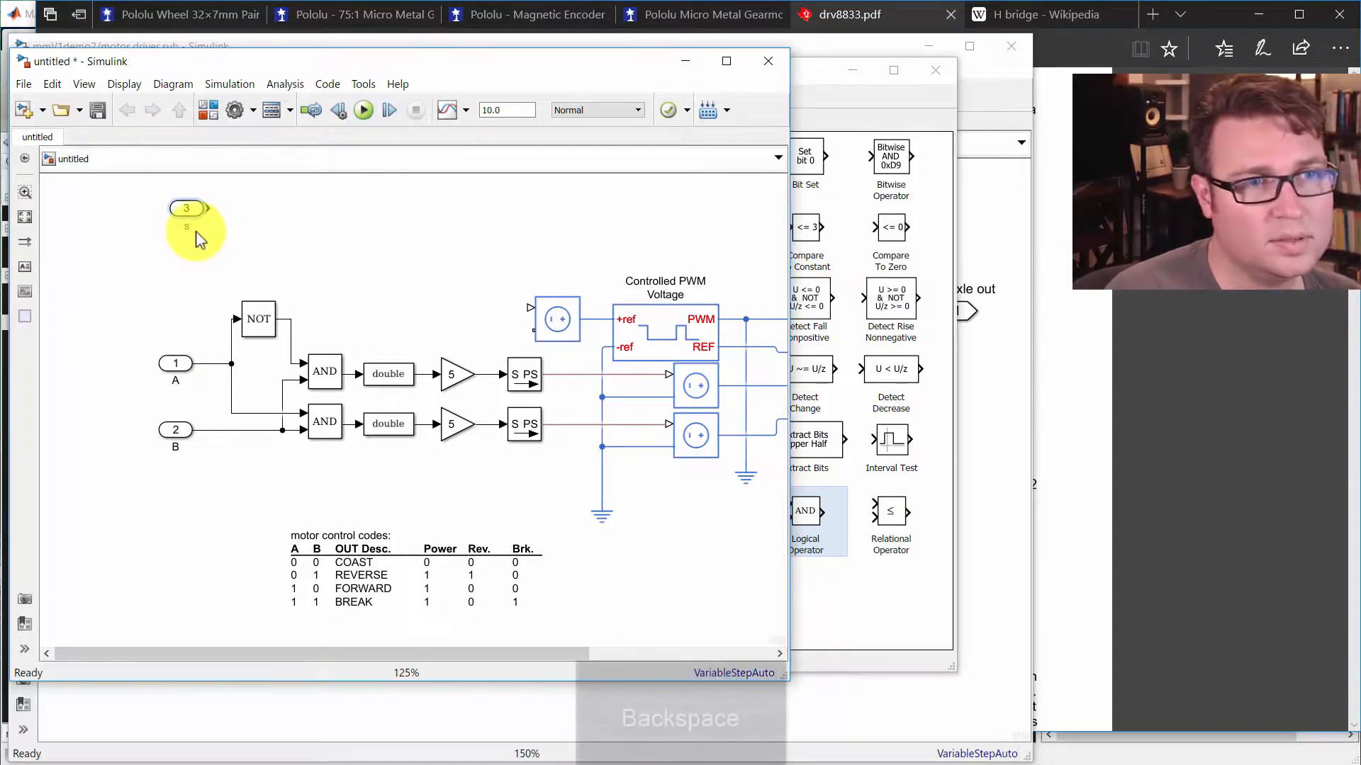
type("w motor")
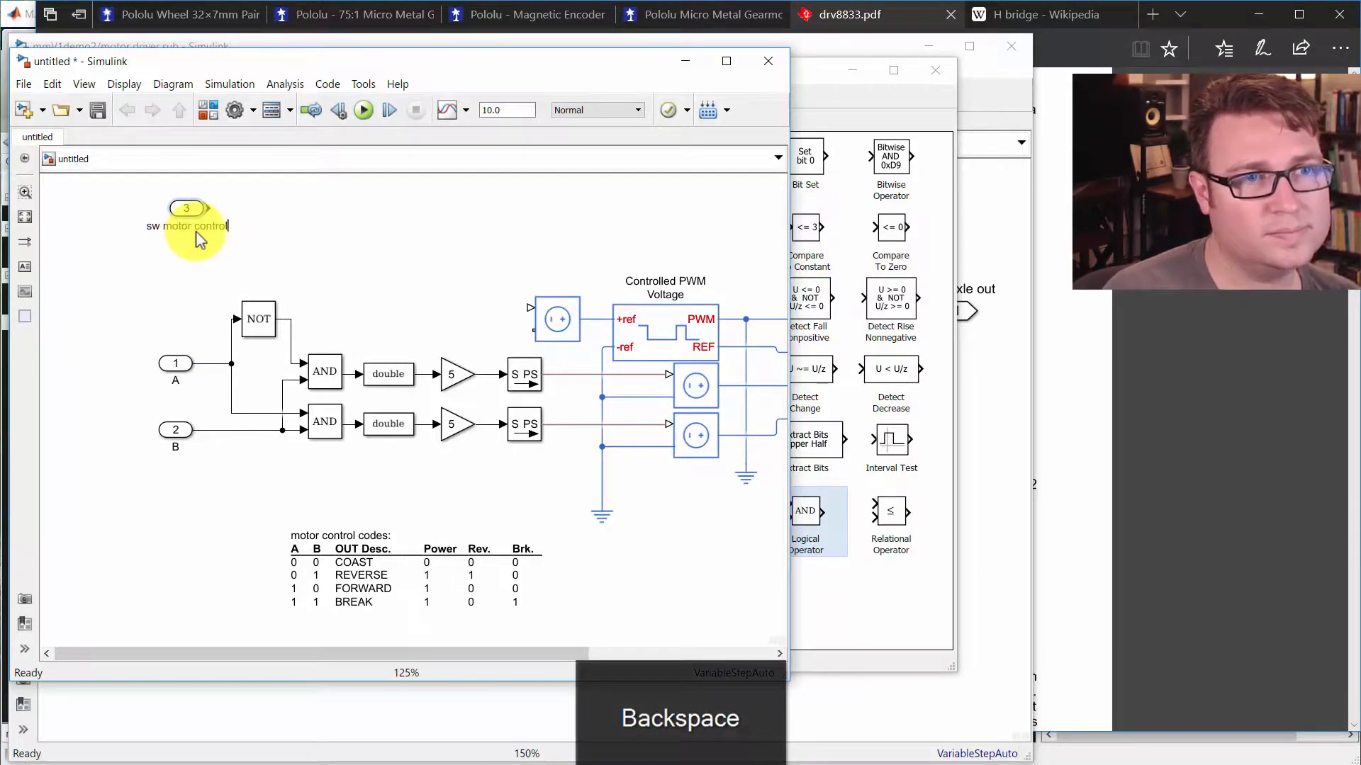
type(" command")
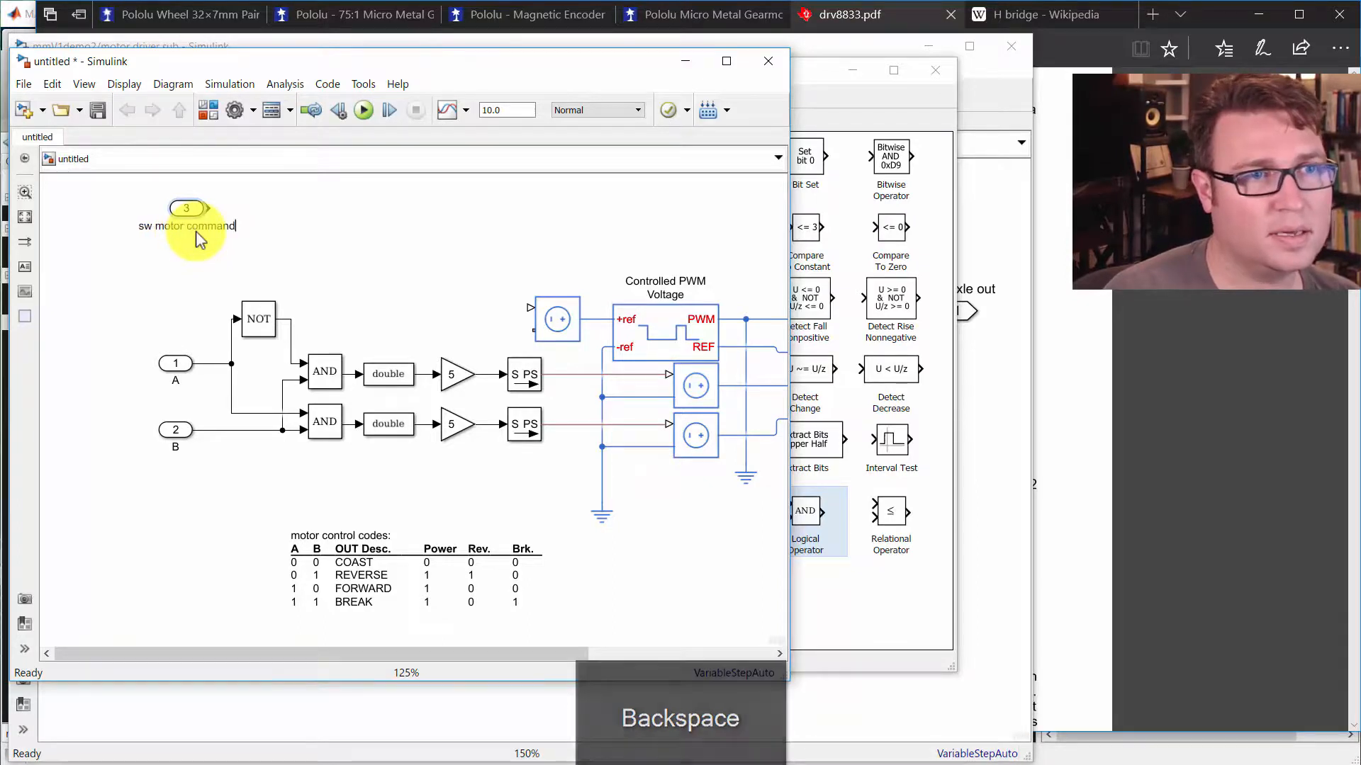
left_click(203, 256)
left_click_drag(182, 210, 185, 227)
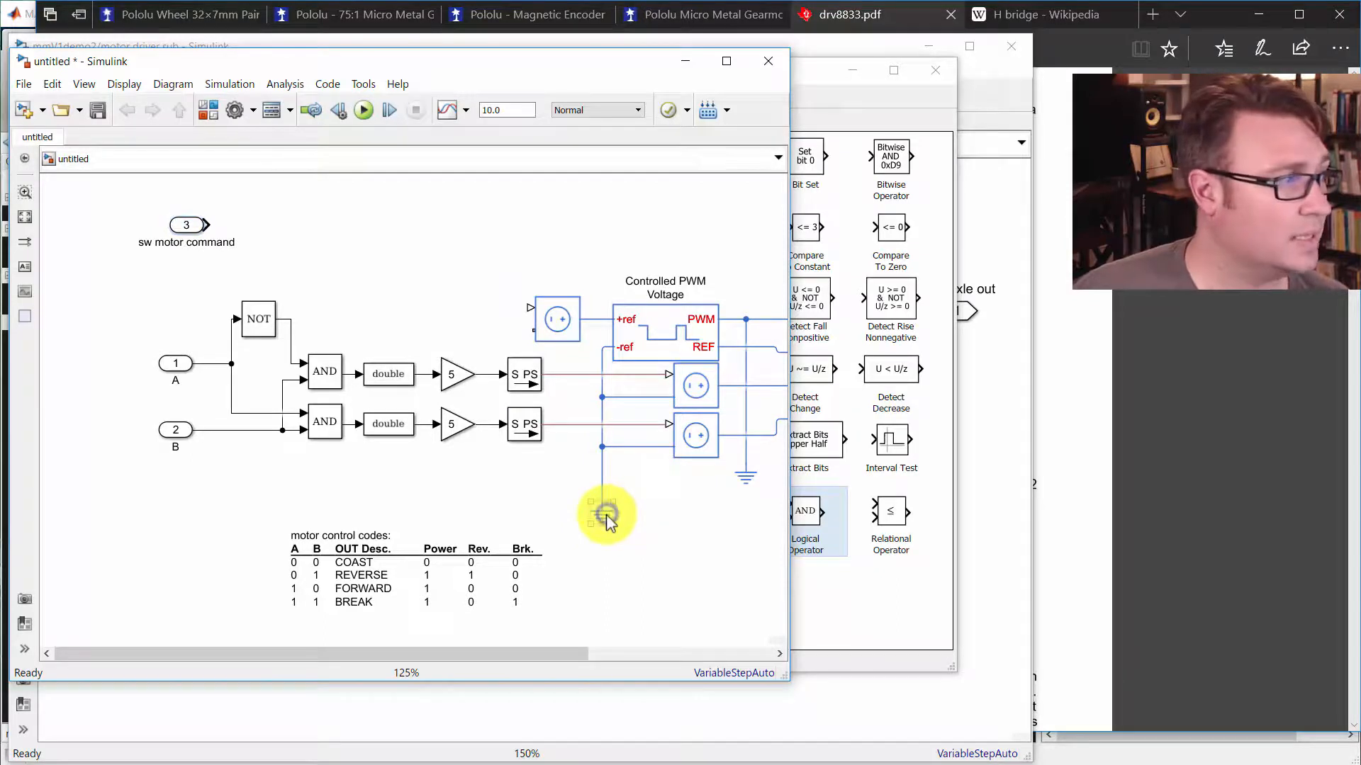
Step: Duplicate the electrical reference ground and connect it to the negative terminal of the voltage source feeding +ref
left_click_drag(607, 516, 502, 490)
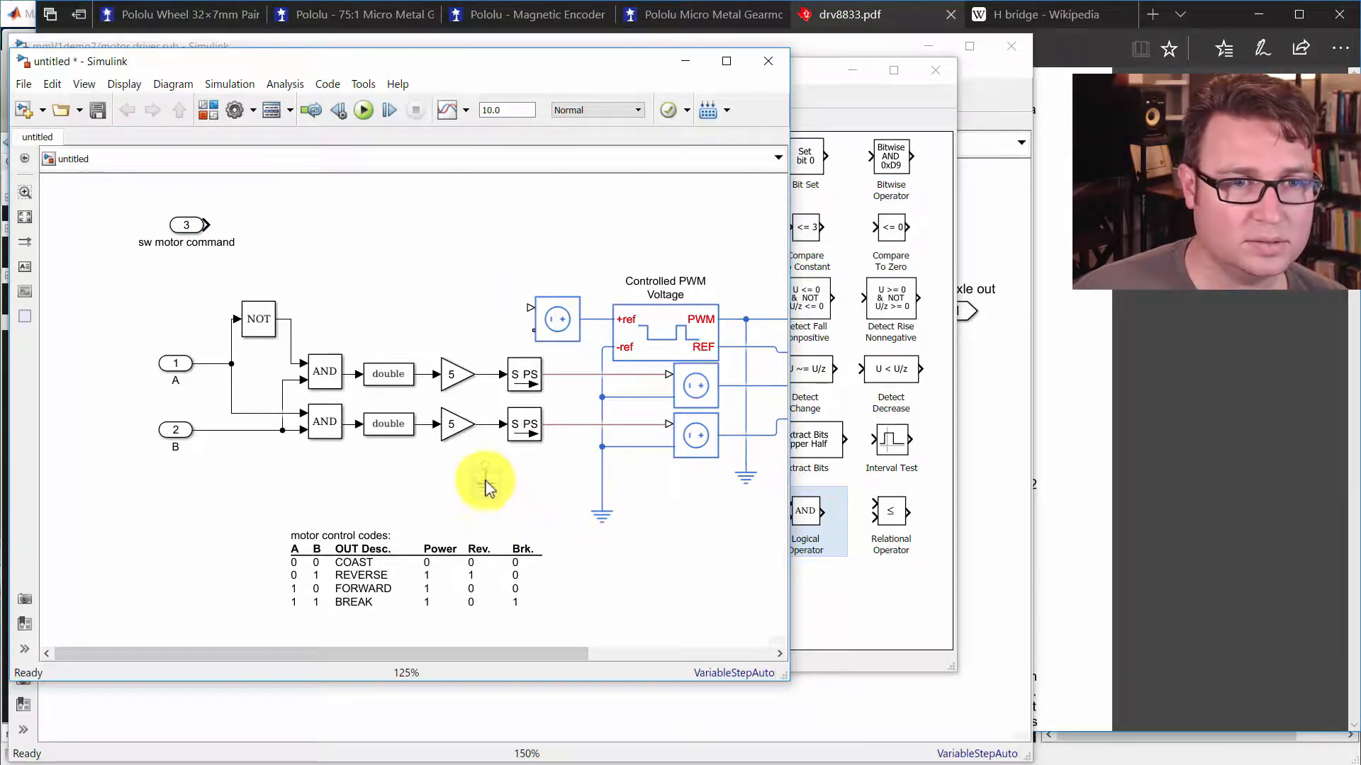
left_click_drag(483, 469, 534, 328)
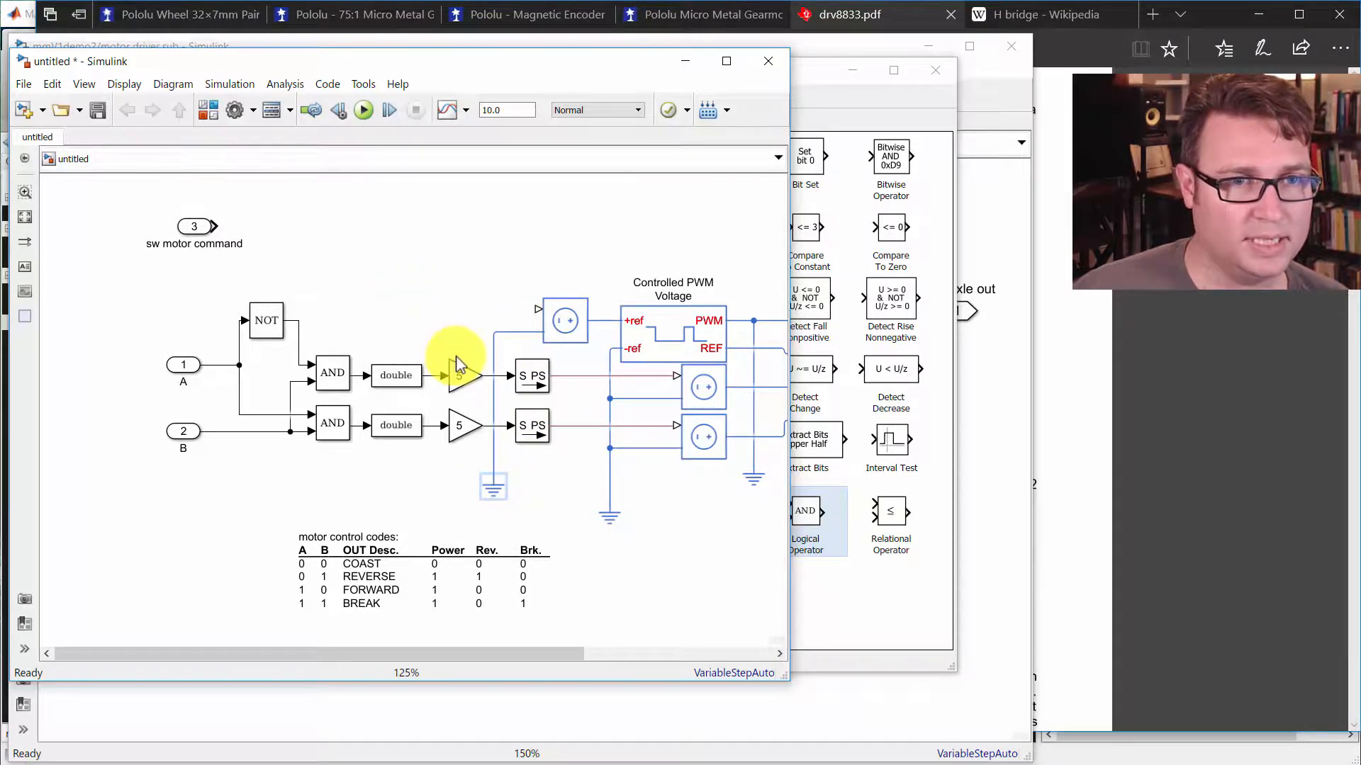
Step: Copy the Simulink-PS Converter and the Gain of 5 into a new row and wire them to the voltage source feeding +ref
left_click_drag(528, 375, 454, 298)
left_click(512, 310)
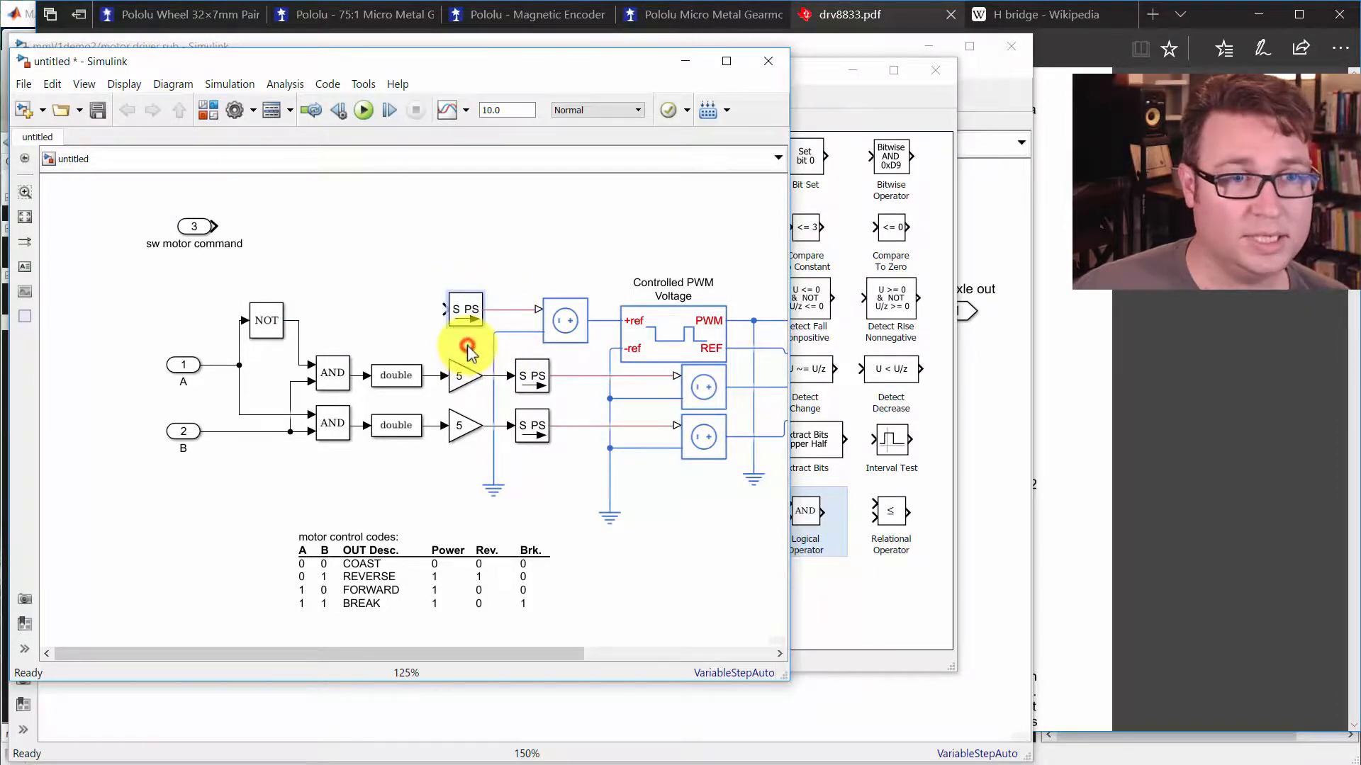
left_click_drag(460, 383, 386, 308)
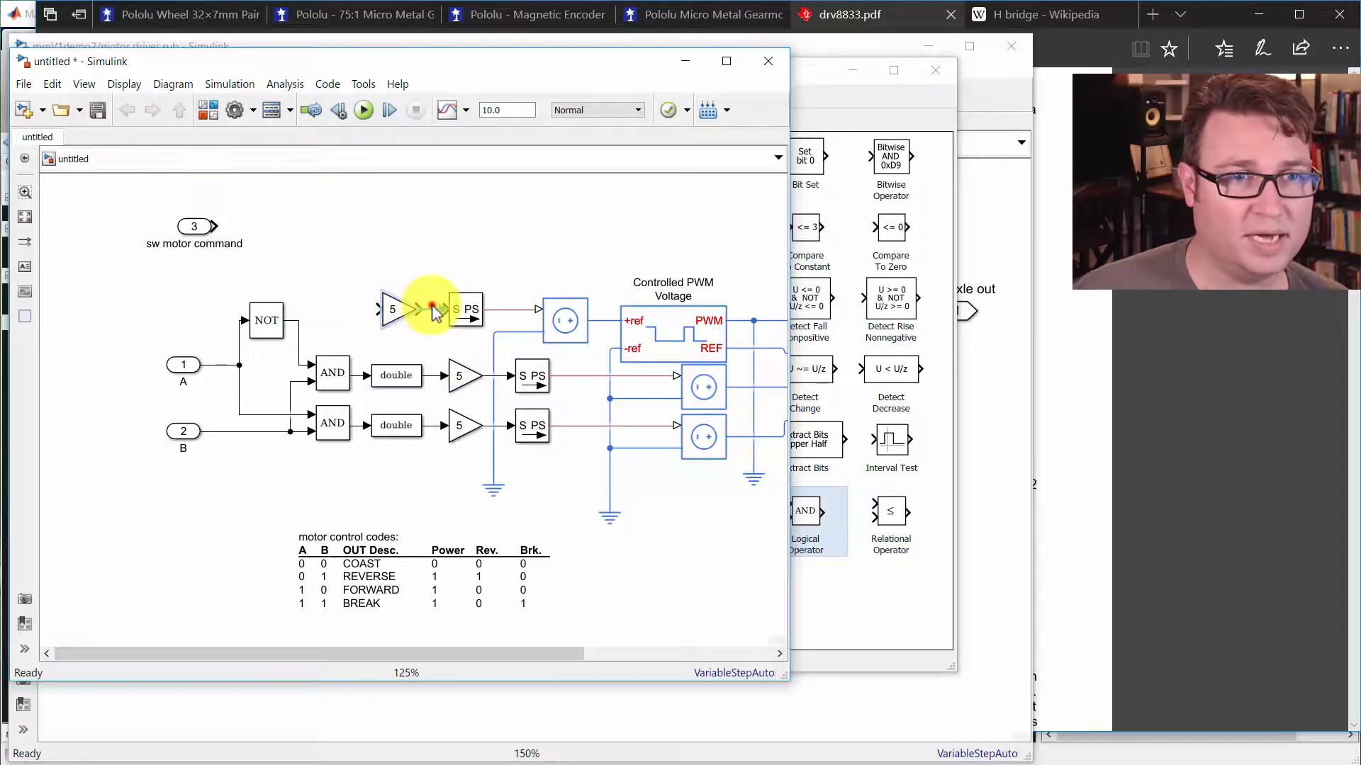
Step: Align the NOT block between input A and the reverse AND, tidying A's branch line to the lower AND
left_click_drag(275, 357, 227, 383)
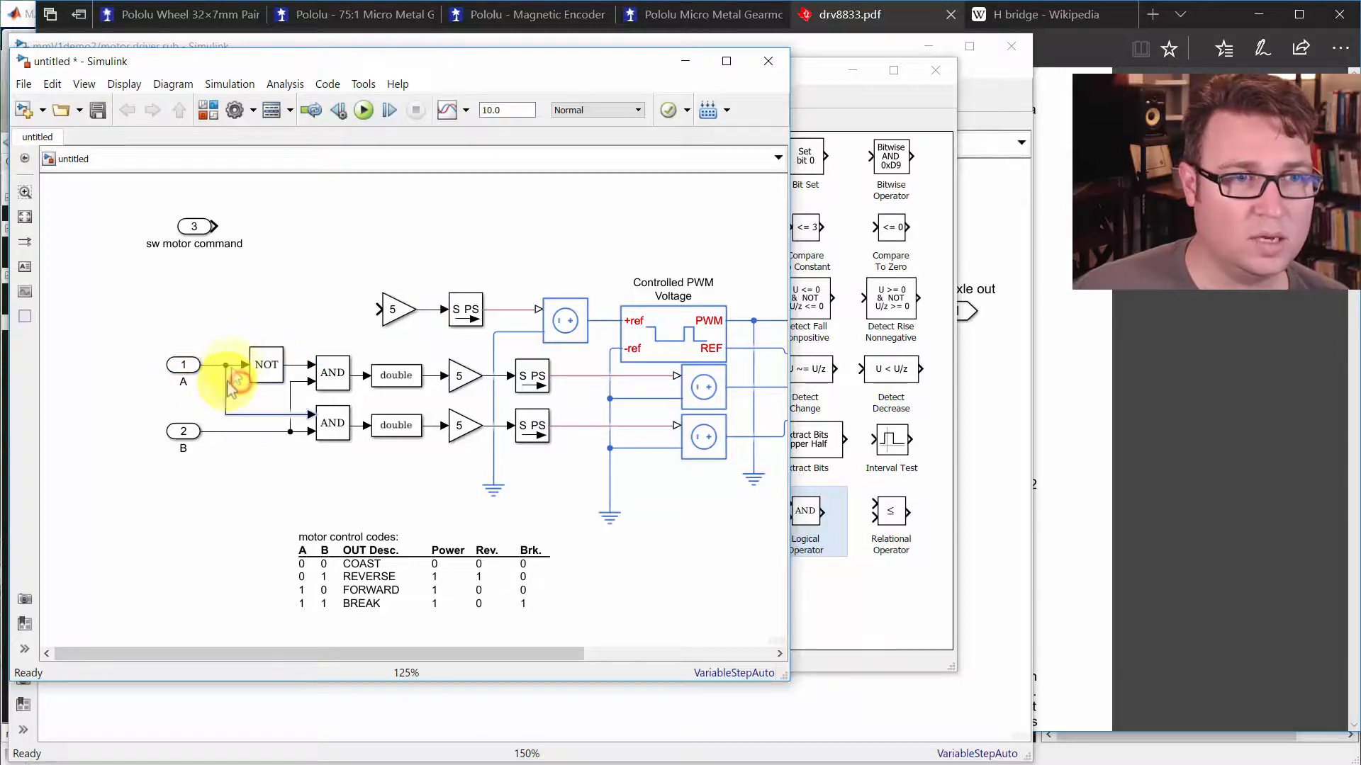
left_click_drag(276, 294, 286, 339)
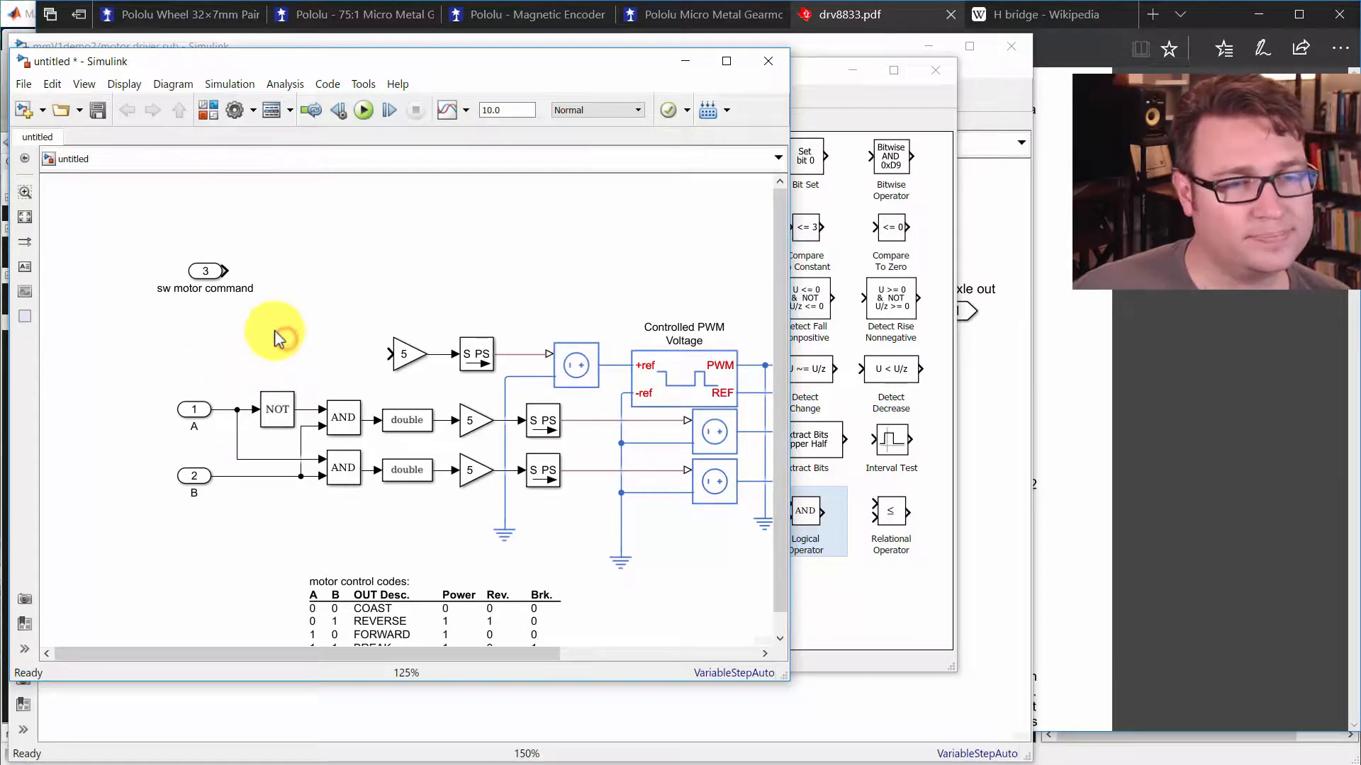
left_click_drag(238, 525, 220, 485)
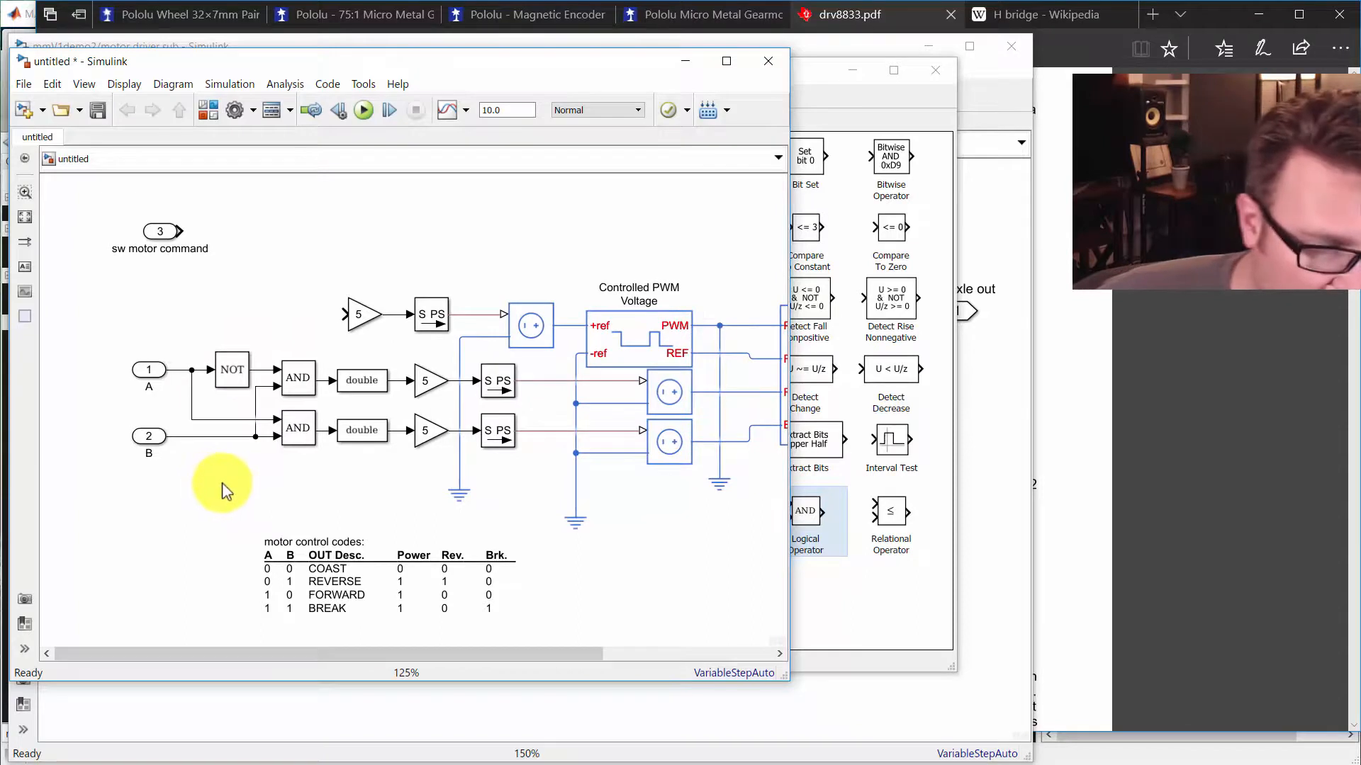
left_click(407, 542)
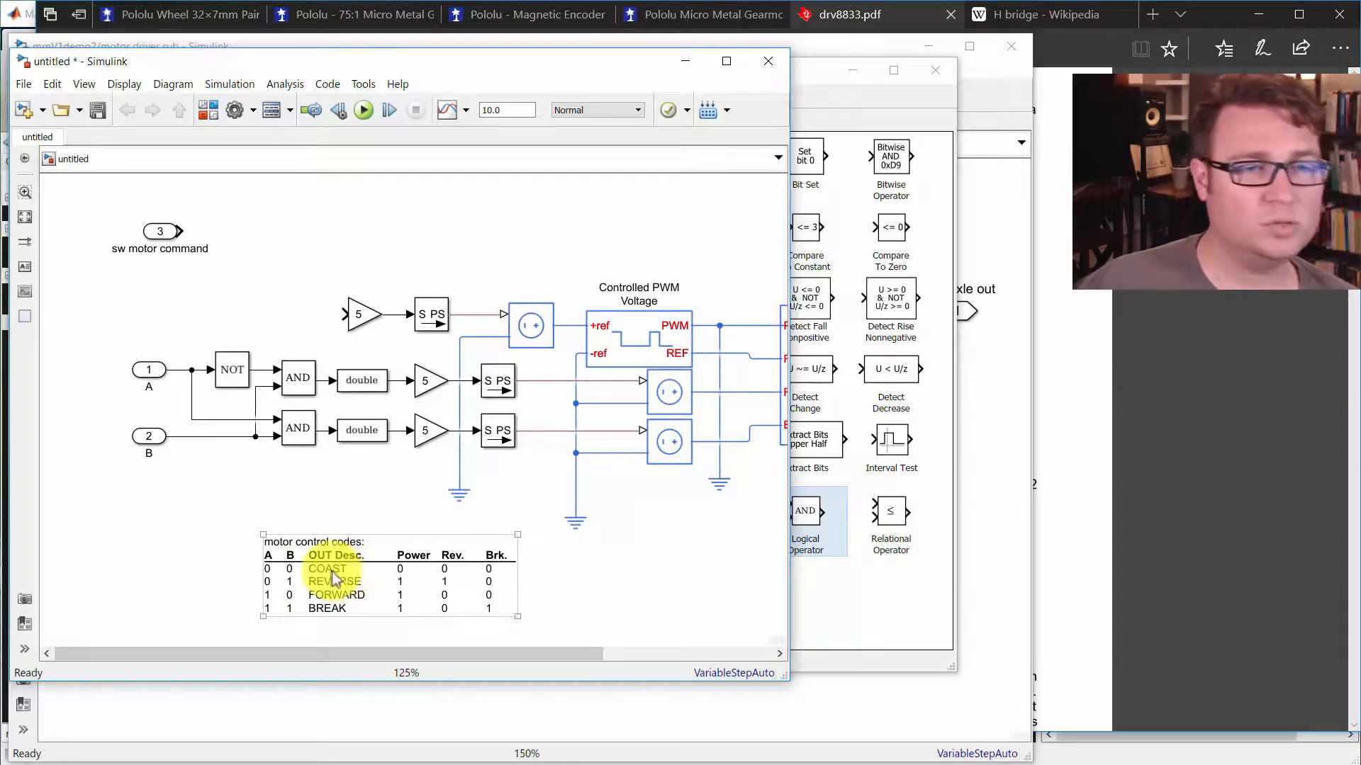
Step: Move the sw motor command input port a little further left
left_click(159, 544)
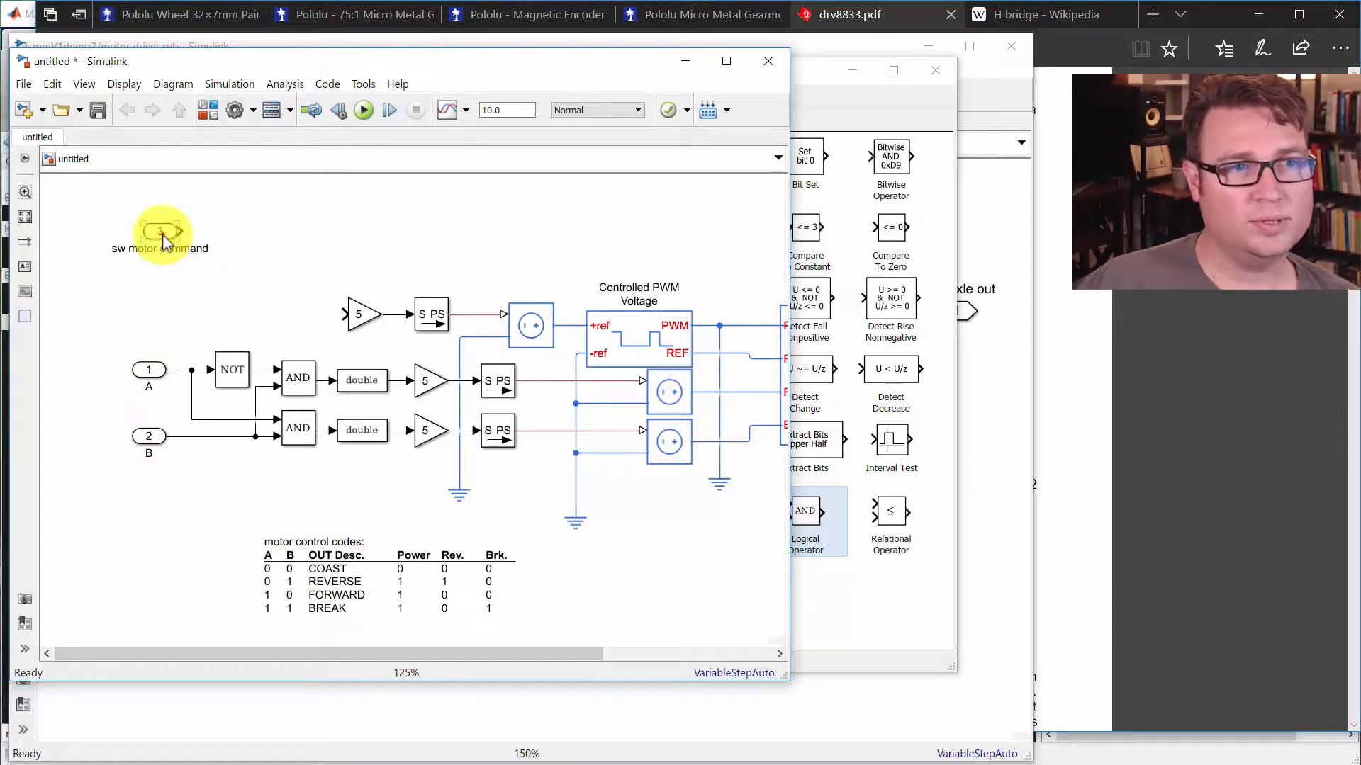
left_click_drag(163, 234, 140, 241)
left_click(162, 327)
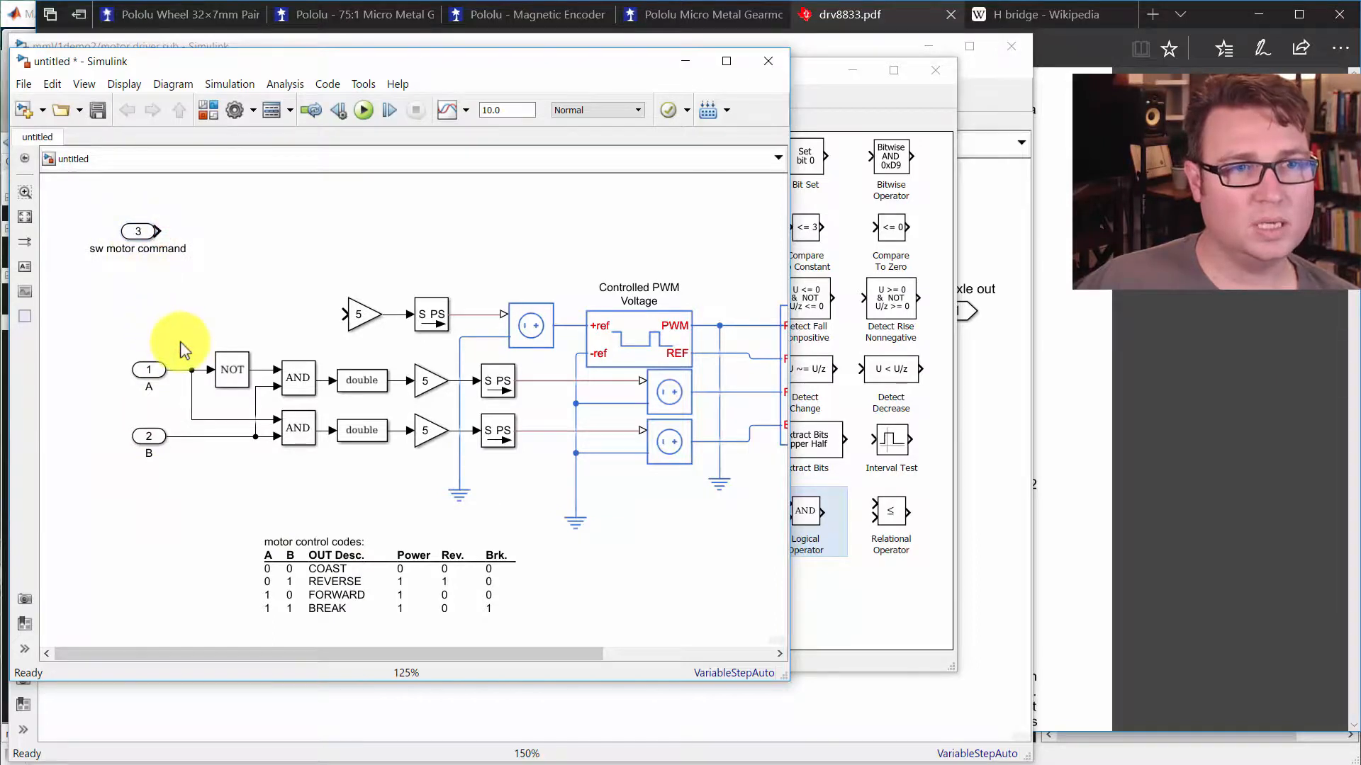
Step: Insert a Dot Product block below and right of the sw motor command port and hide its block name
double_click(267, 274)
type("d")
key("Return")
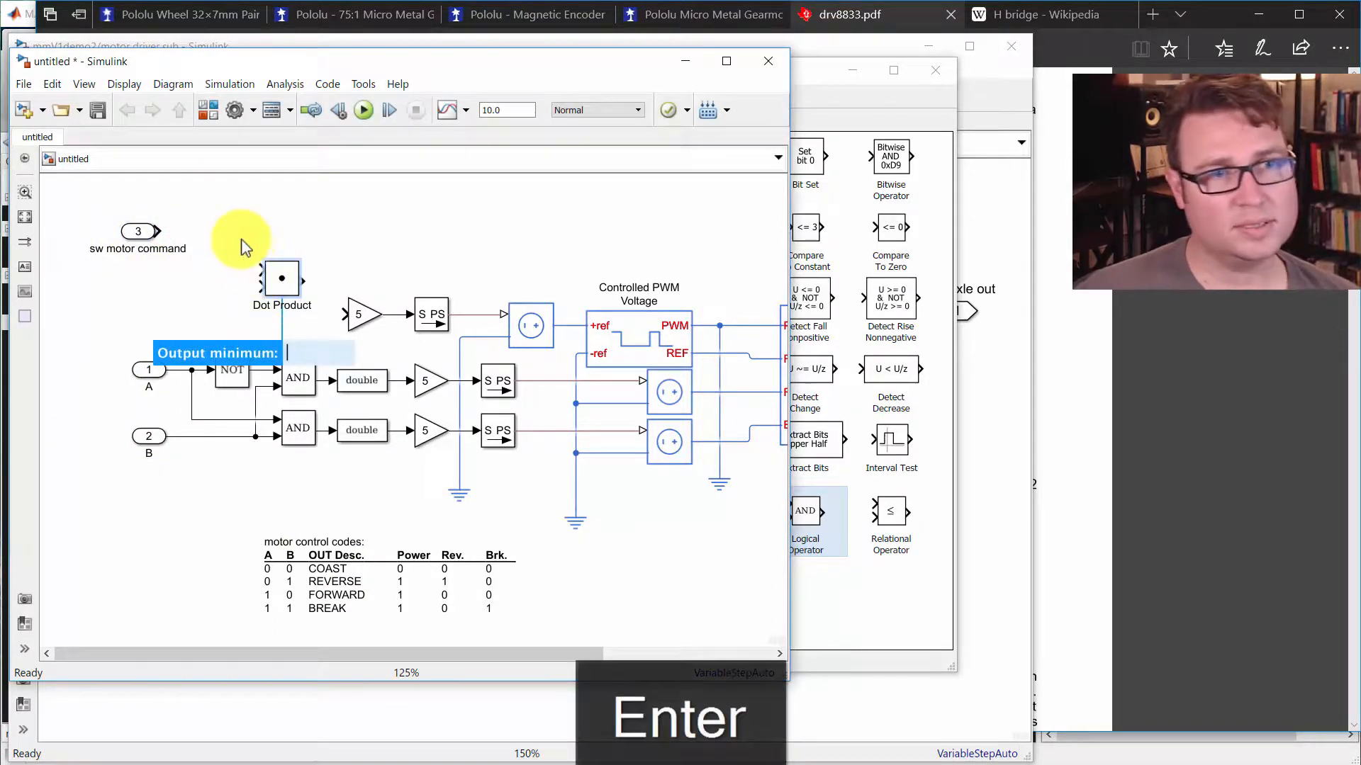
left_click(288, 278)
left_click(289, 279)
right_click(290, 282)
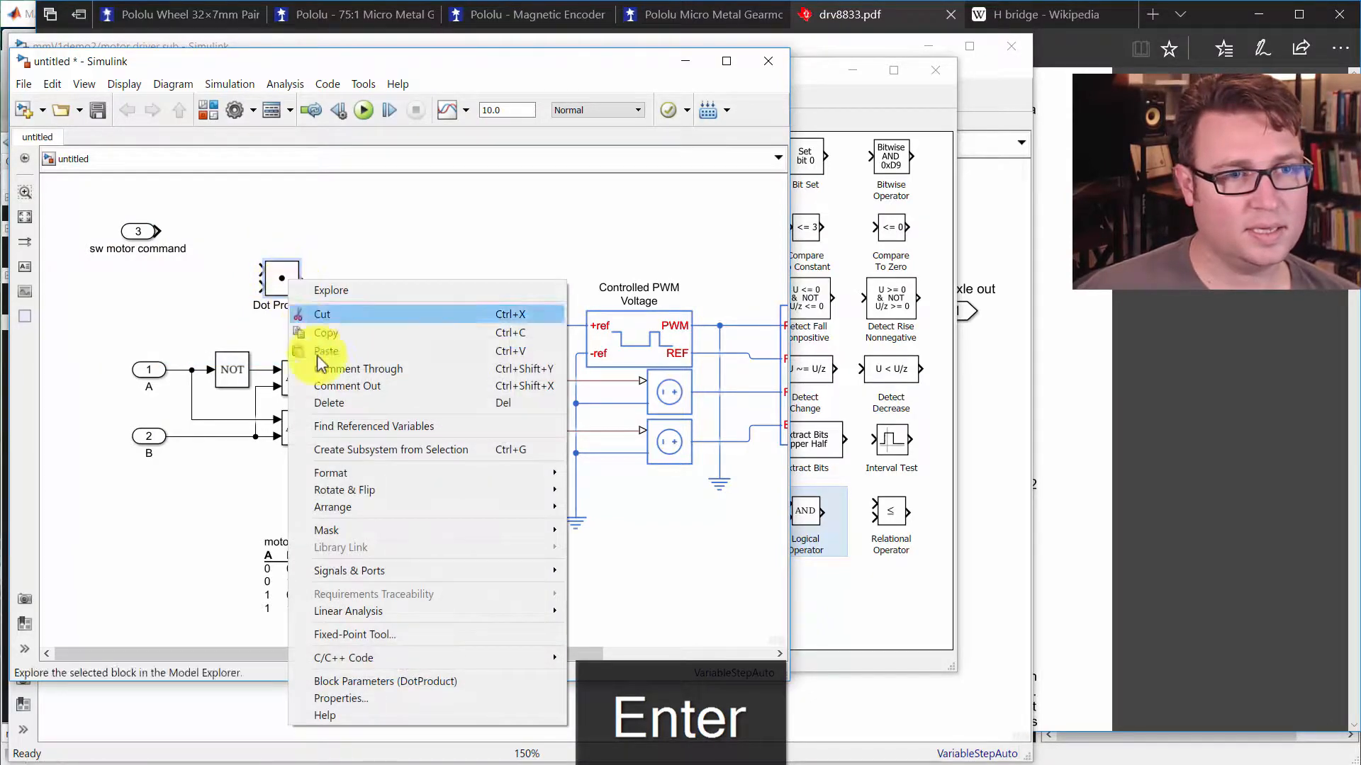
mouse_move(333, 473)
left_click(595, 554)
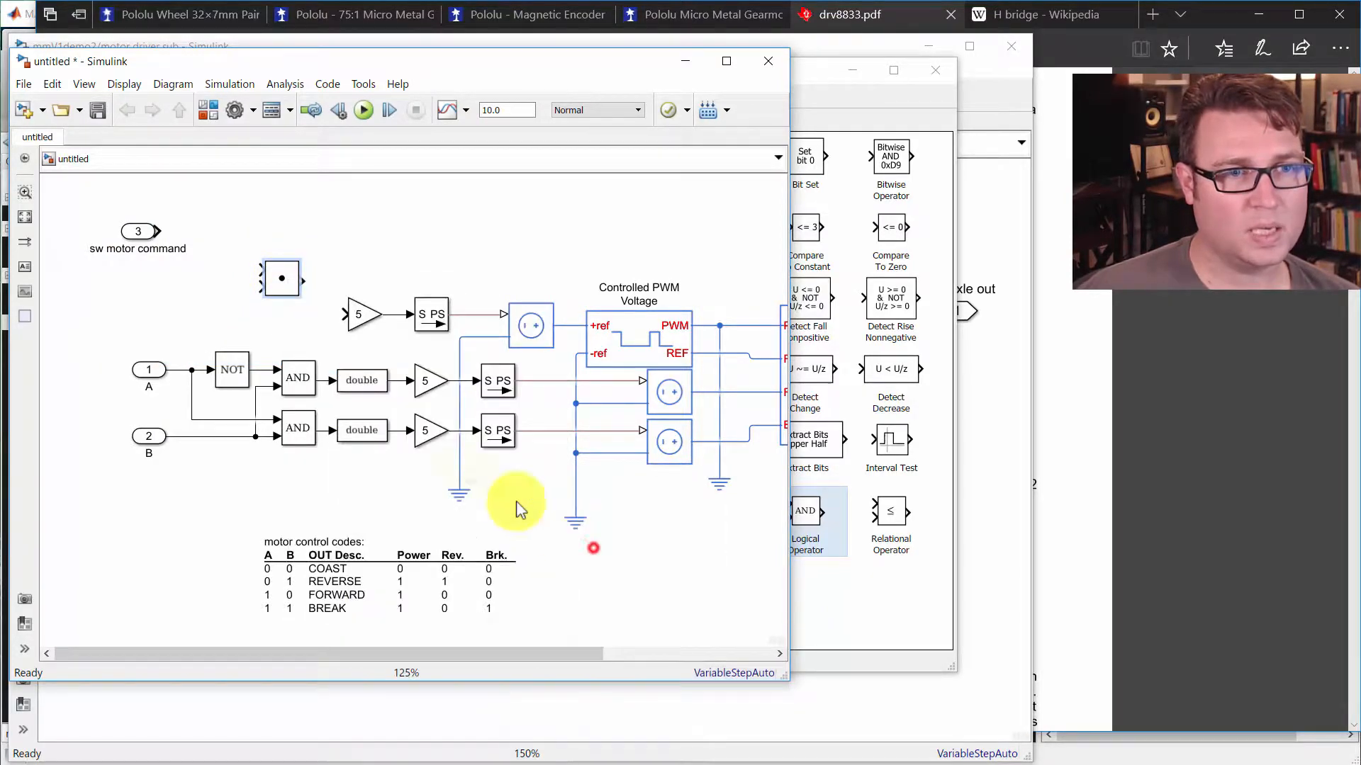
Step: Attach the Dot Product output to the top-row Gain of 5 and wire sw motor command to its first input
left_click_drag(293, 275, 321, 315)
mouse_move(161, 229)
left_mouse_down()
mouse_move(126, 228)
mouse_move(258, 273)
mouse_move(280, 304)
left_mouse_up()
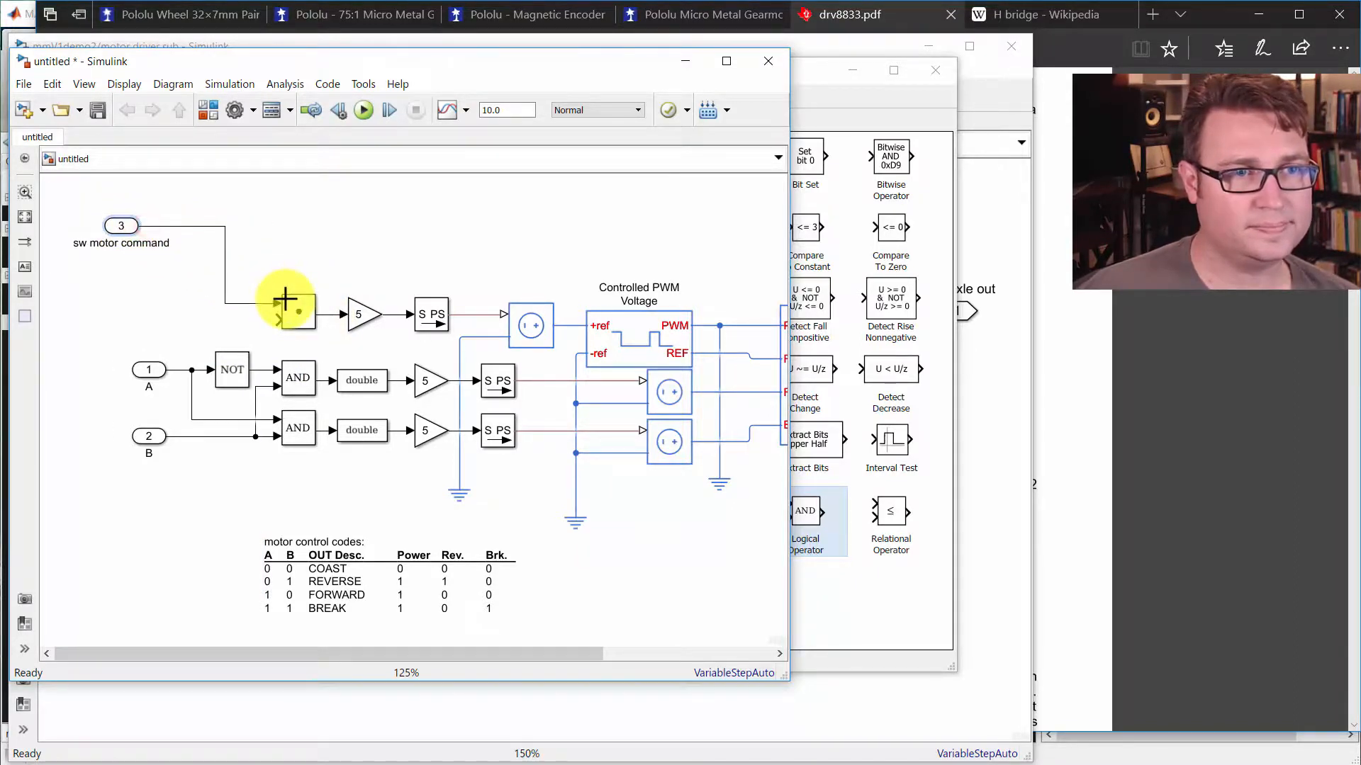
left_click(273, 581)
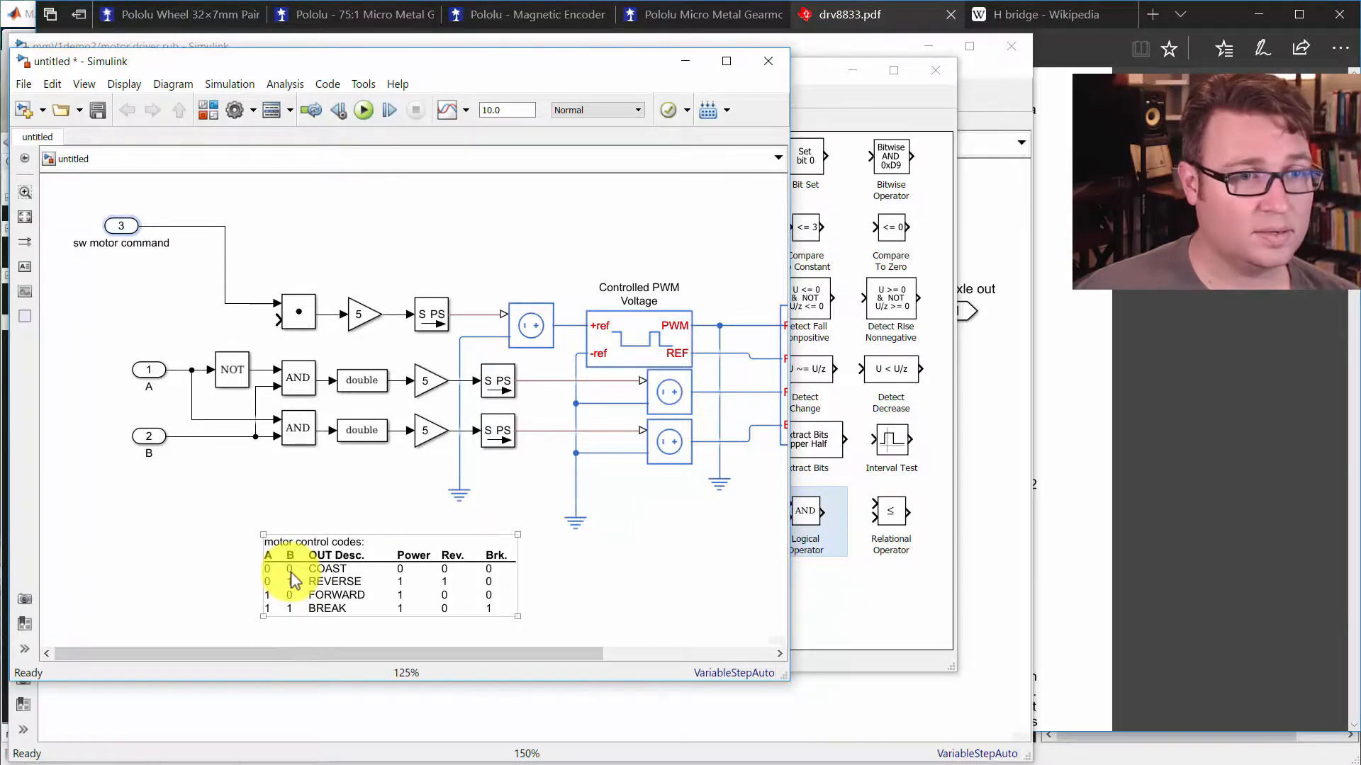
left_click(275, 354)
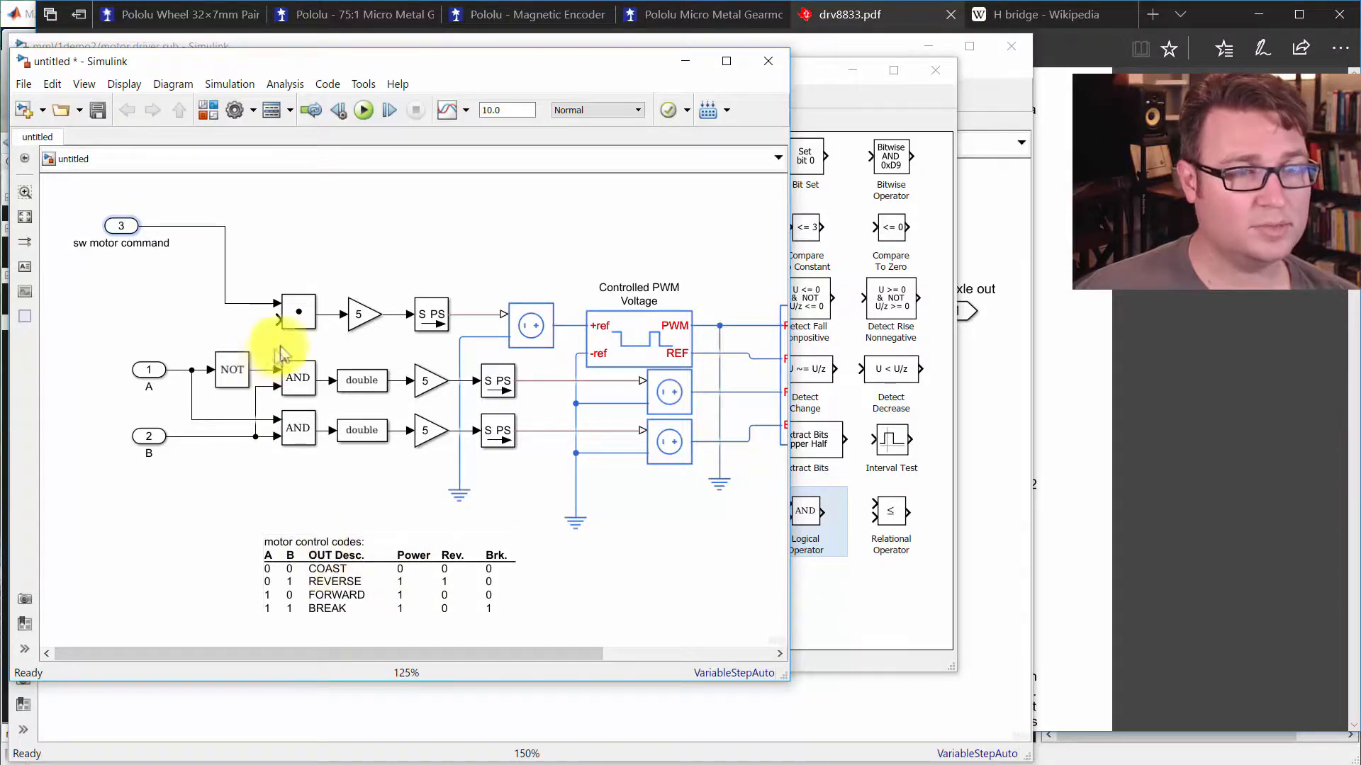
Step: Move input ports A and B together further left to make room before the NOT block
left_click_drag(97, 351, 169, 448)
left_click(158, 506)
left_click_drag(82, 333, 144, 459)
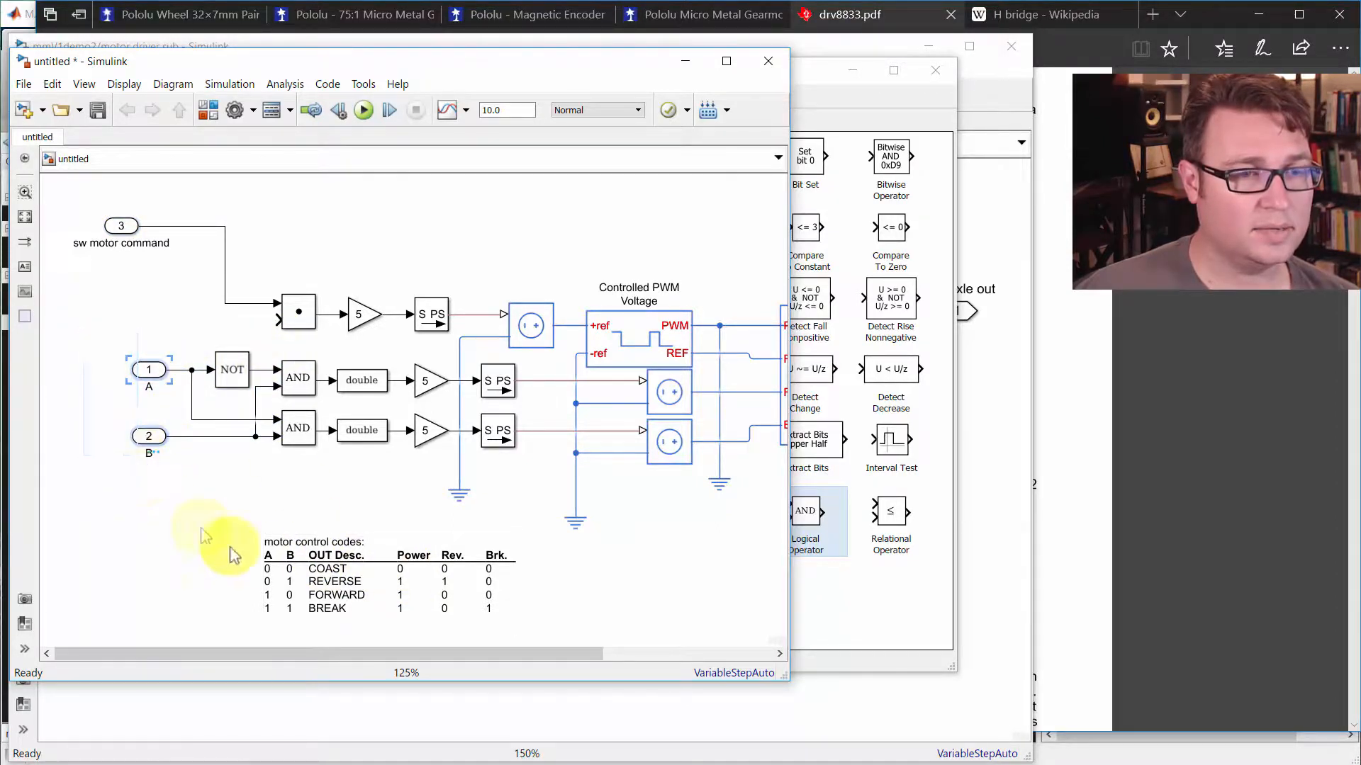
left_click(238, 568)
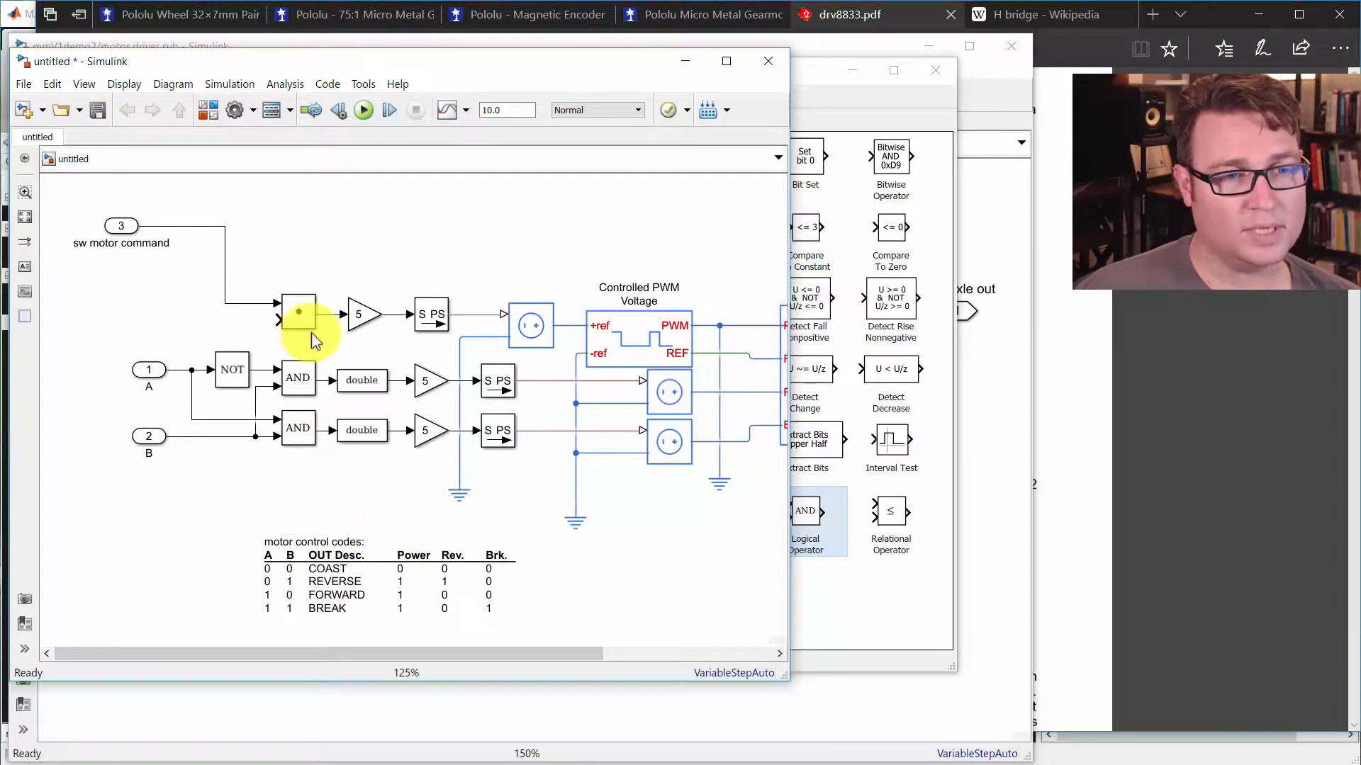
left_click_drag(83, 333, 150, 462)
left_click(144, 367)
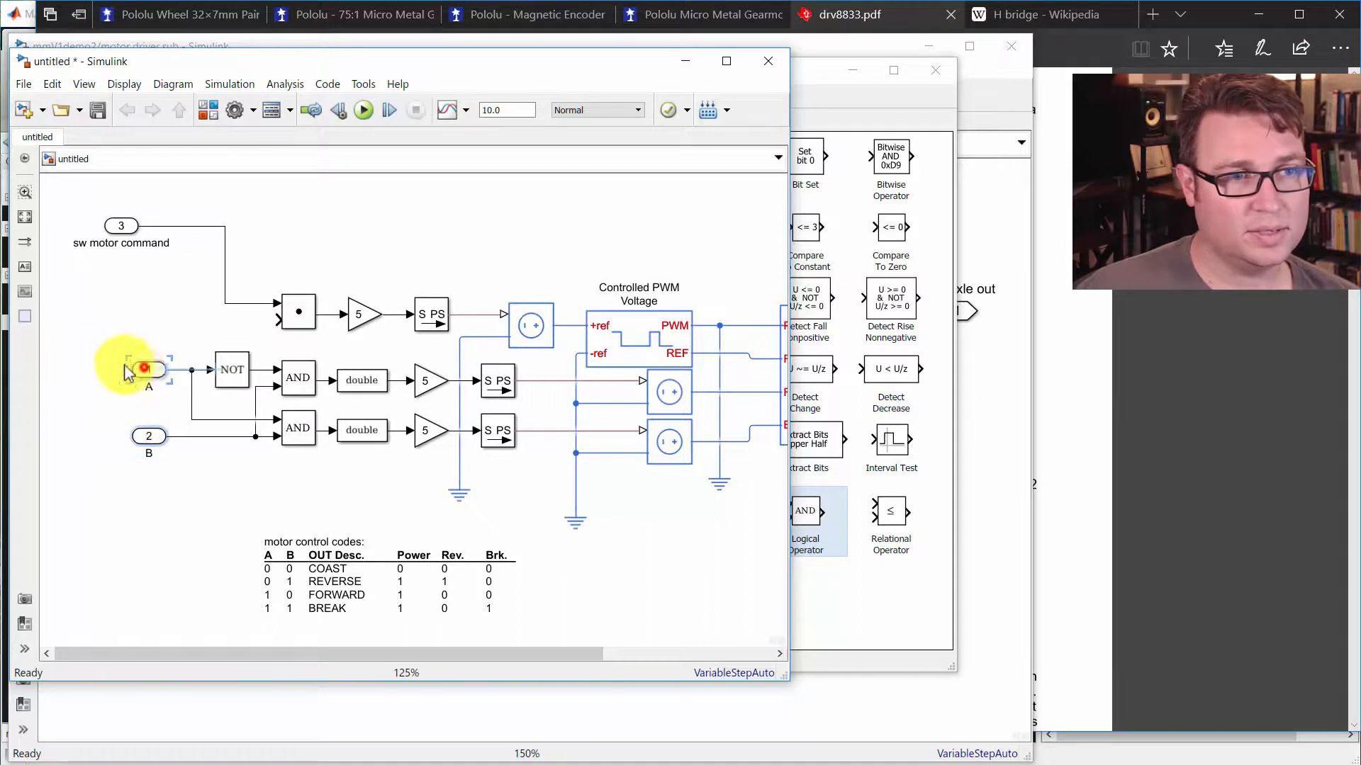
left_click_drag(126, 370, 82, 369)
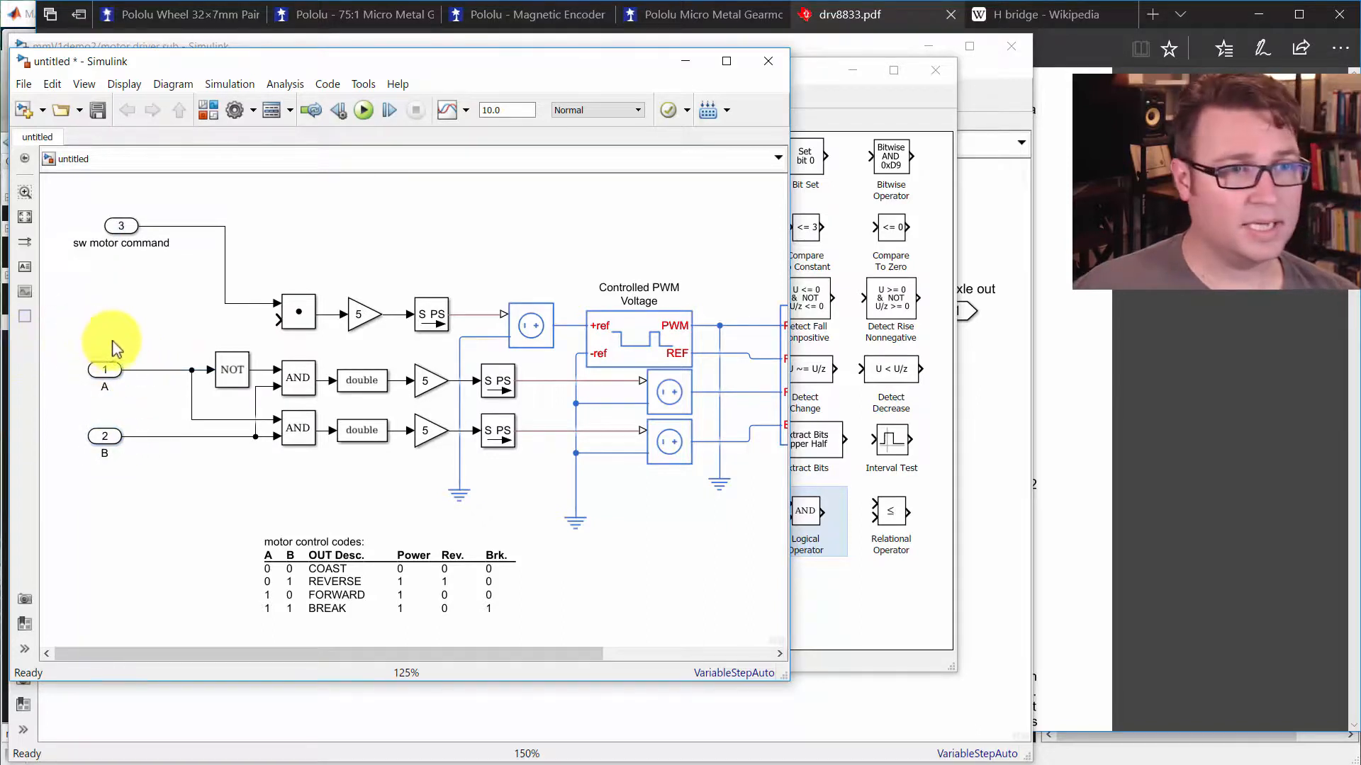
Step: Duplicate the NOT block above input A's line and set the copy's operator to OR
left_click_drag(222, 349, 176, 297)
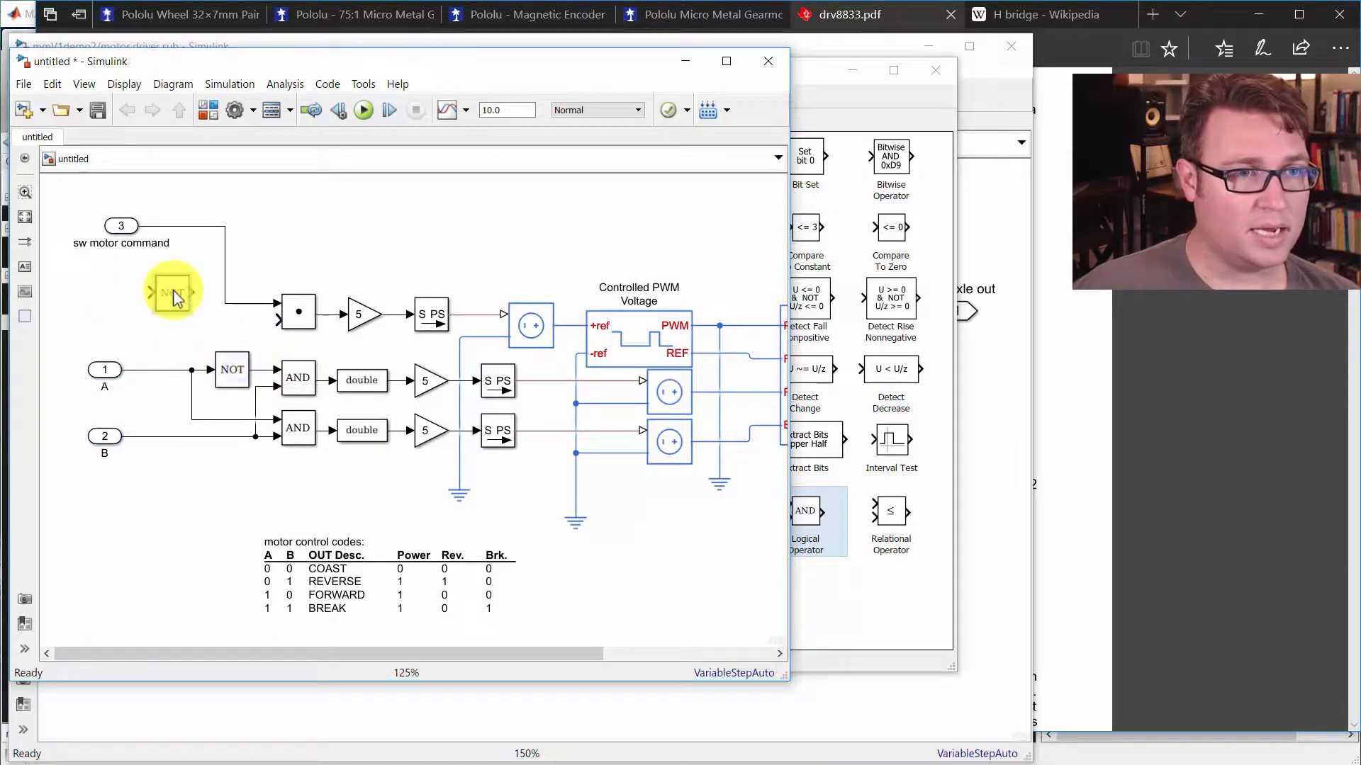
double_click(172, 293)
left_click(560, 397)
left_click(561, 426)
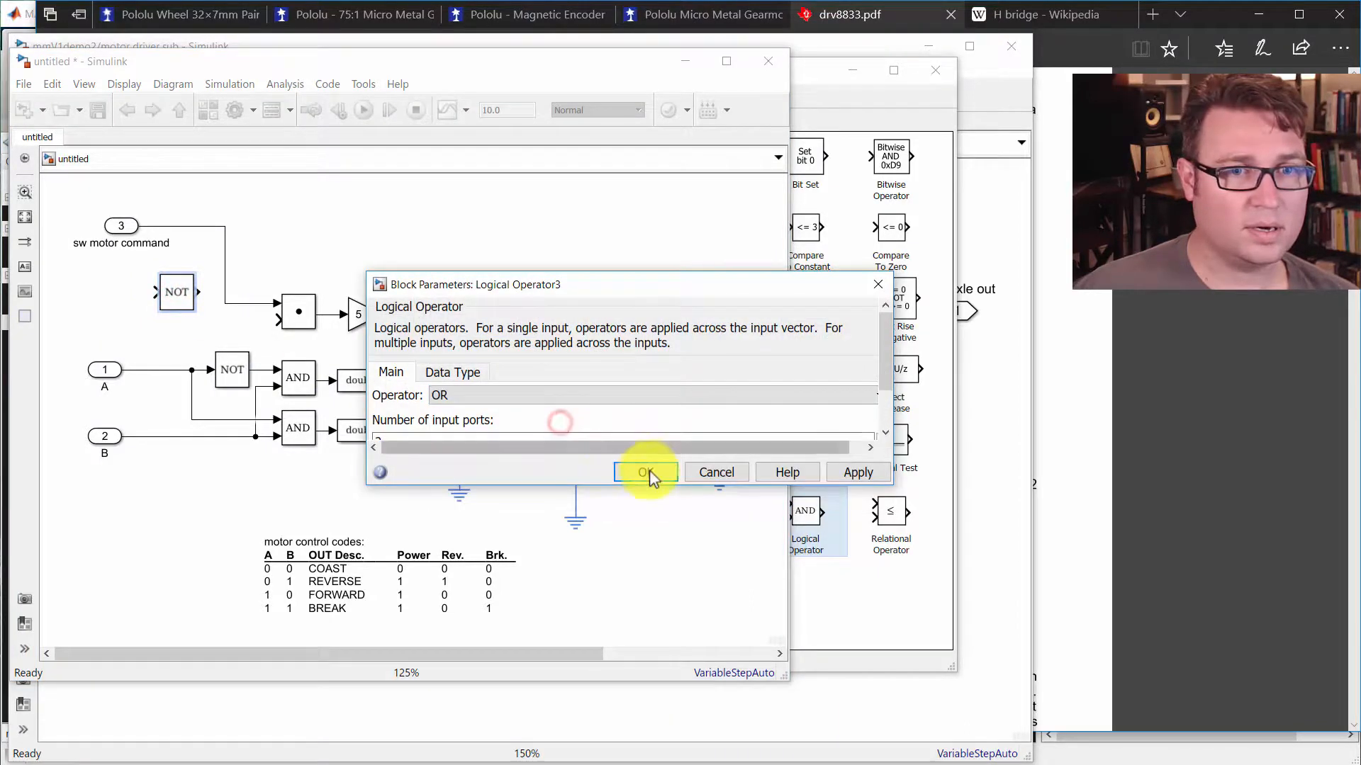
left_click(648, 469)
Step: Connect the OR output to the Dot Product's second input, wire A and B to the OR inputs, and tidy the branch lines
left_click_drag(182, 304, 206, 336)
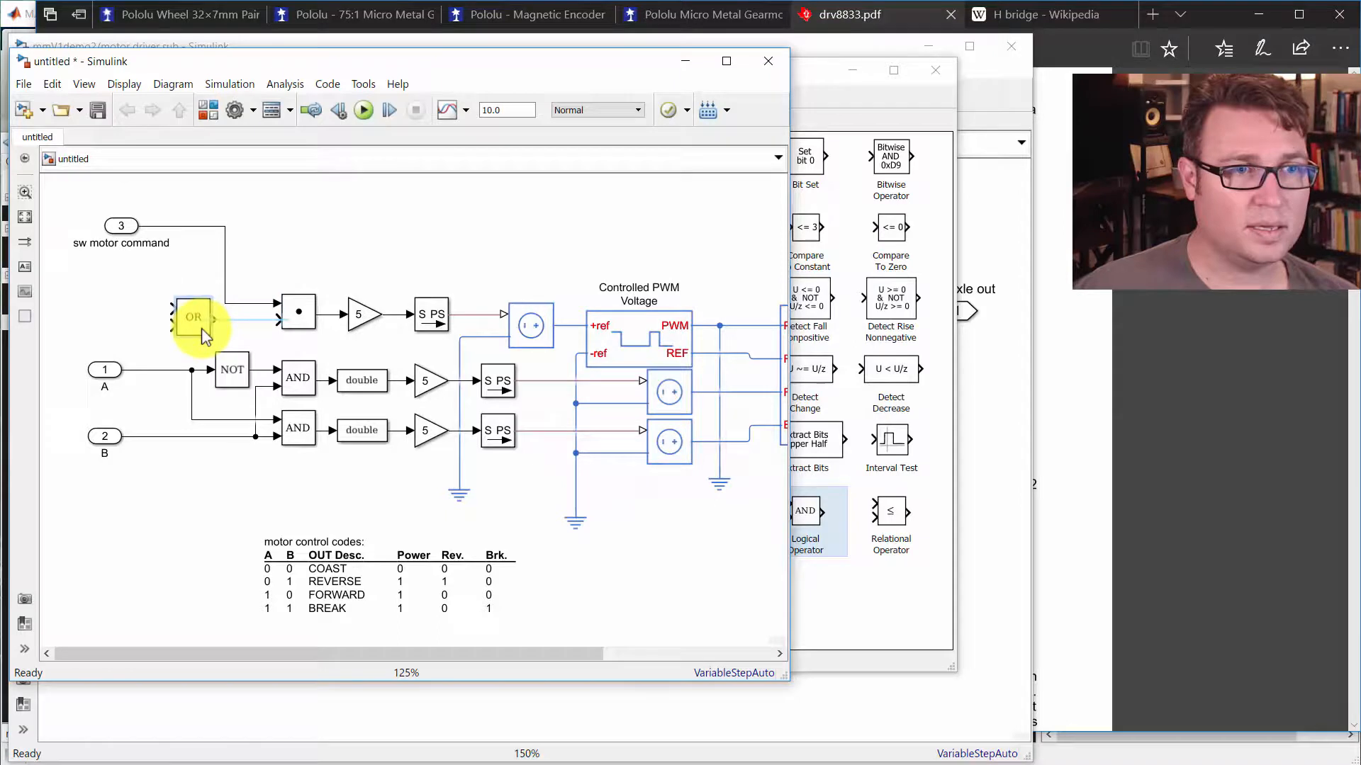
left_click(246, 320)
left_click_drag(175, 328, 164, 369)
left_click_drag(173, 310, 131, 430)
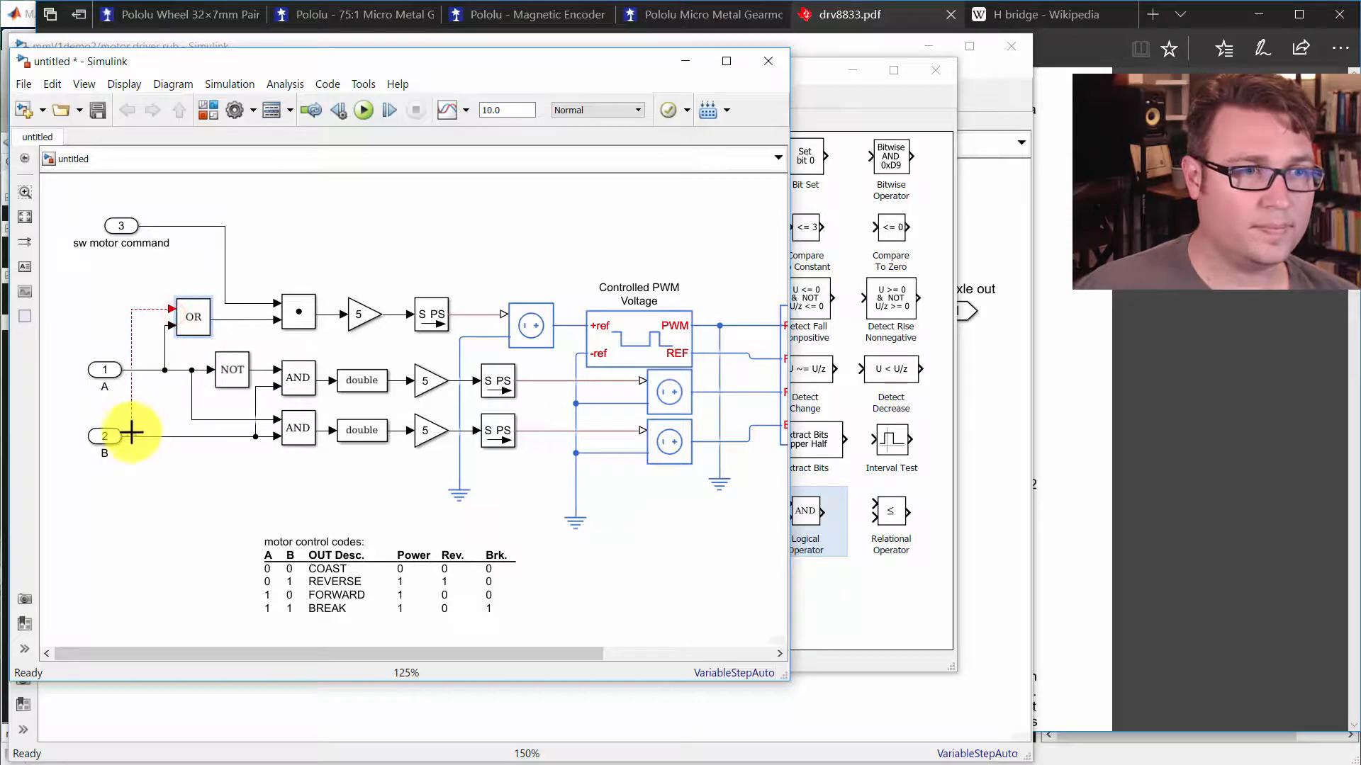
mouse_move(75, 349)
left_mouse_down()
mouse_move(99, 448)
mouse_move(90, 433)
left_mouse_up()
left_click(100, 465)
left_click_drag(85, 296, 99, 323)
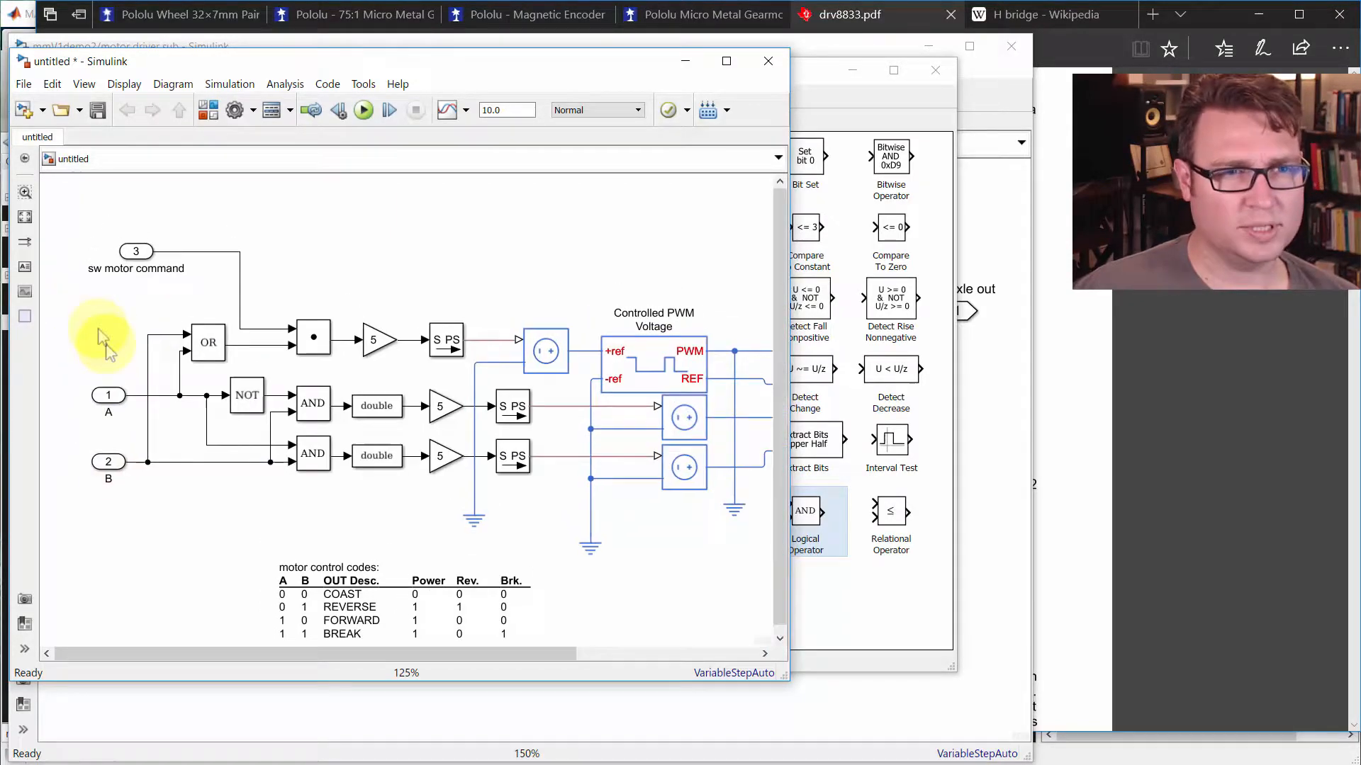
left_click(213, 533)
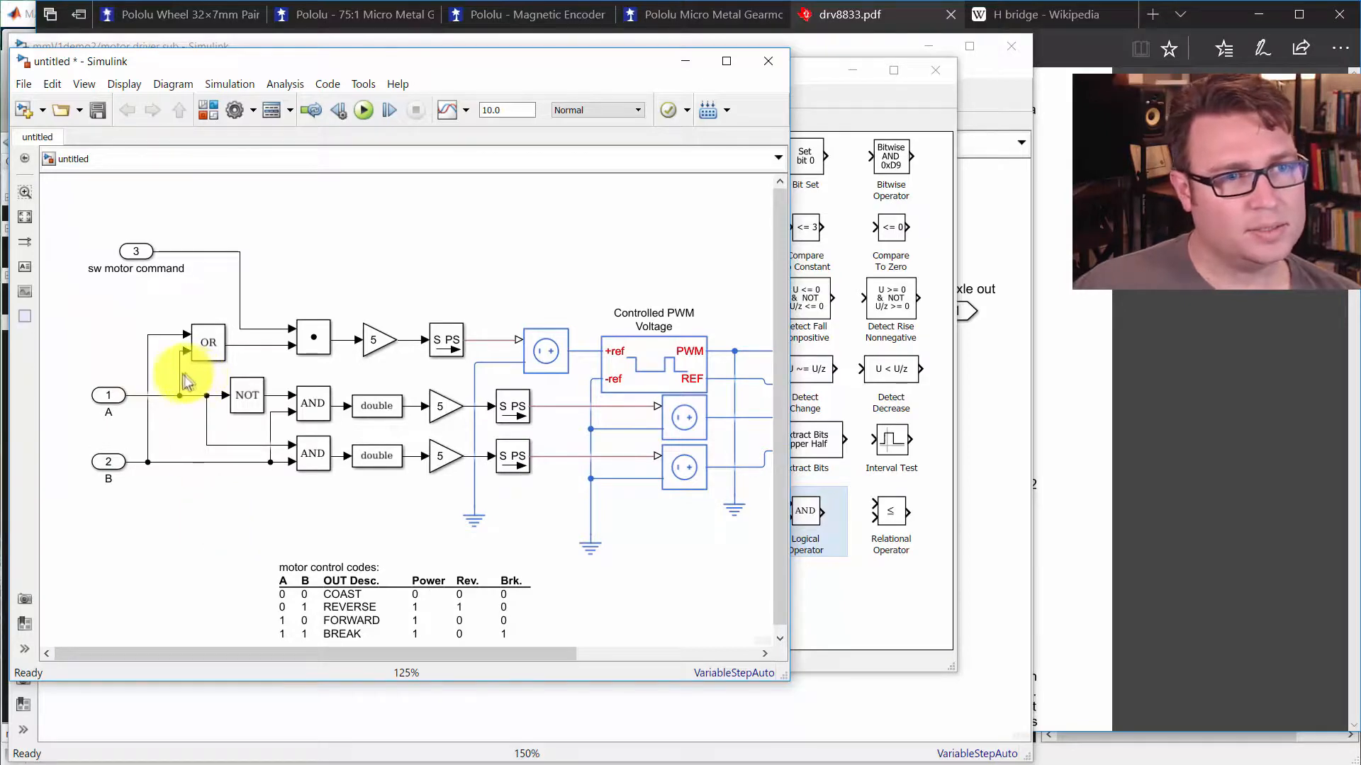
left_click_drag(181, 379, 182, 370)
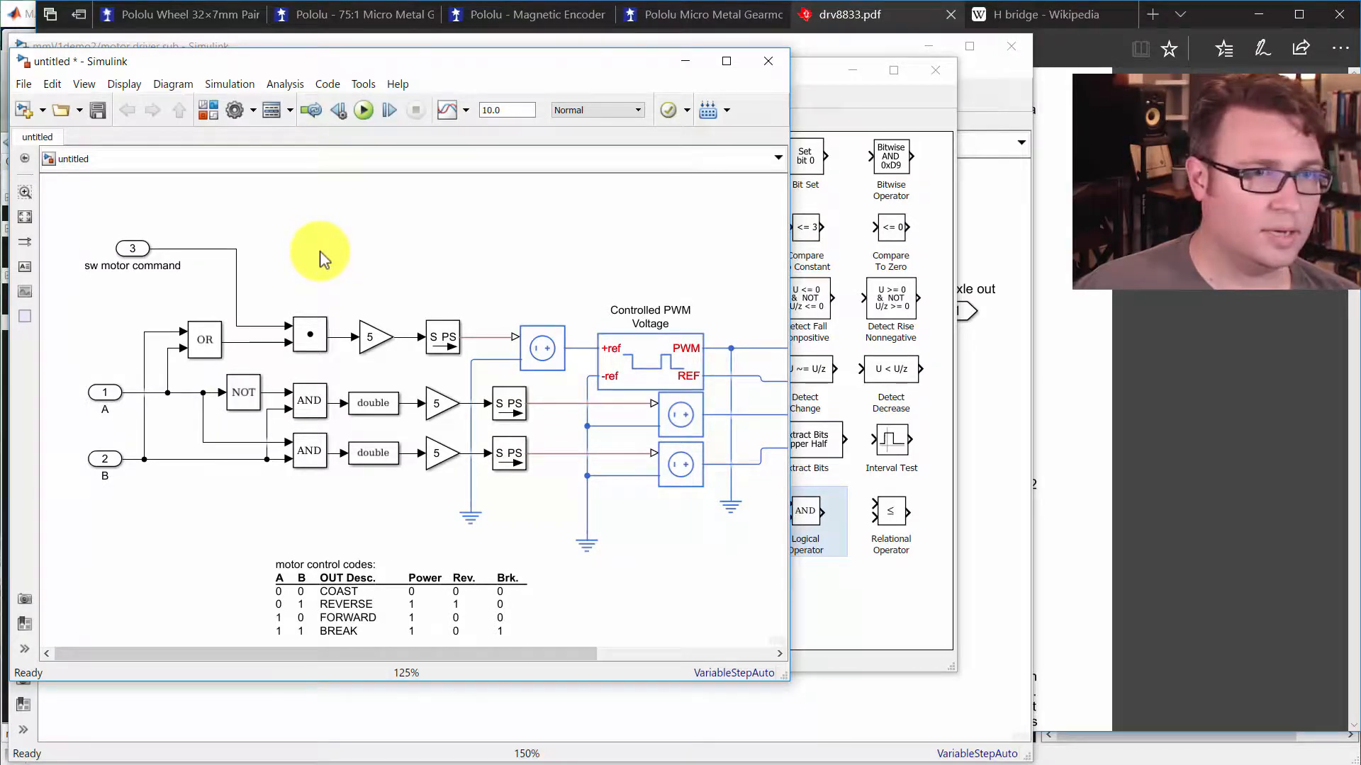
Step: Copy a double conversion block and insert it between OR and the Dot Product, shifting OR and ports A and B left for space
left_click_drag(371, 397, 324, 226)
left_click_drag(203, 347, 187, 348)
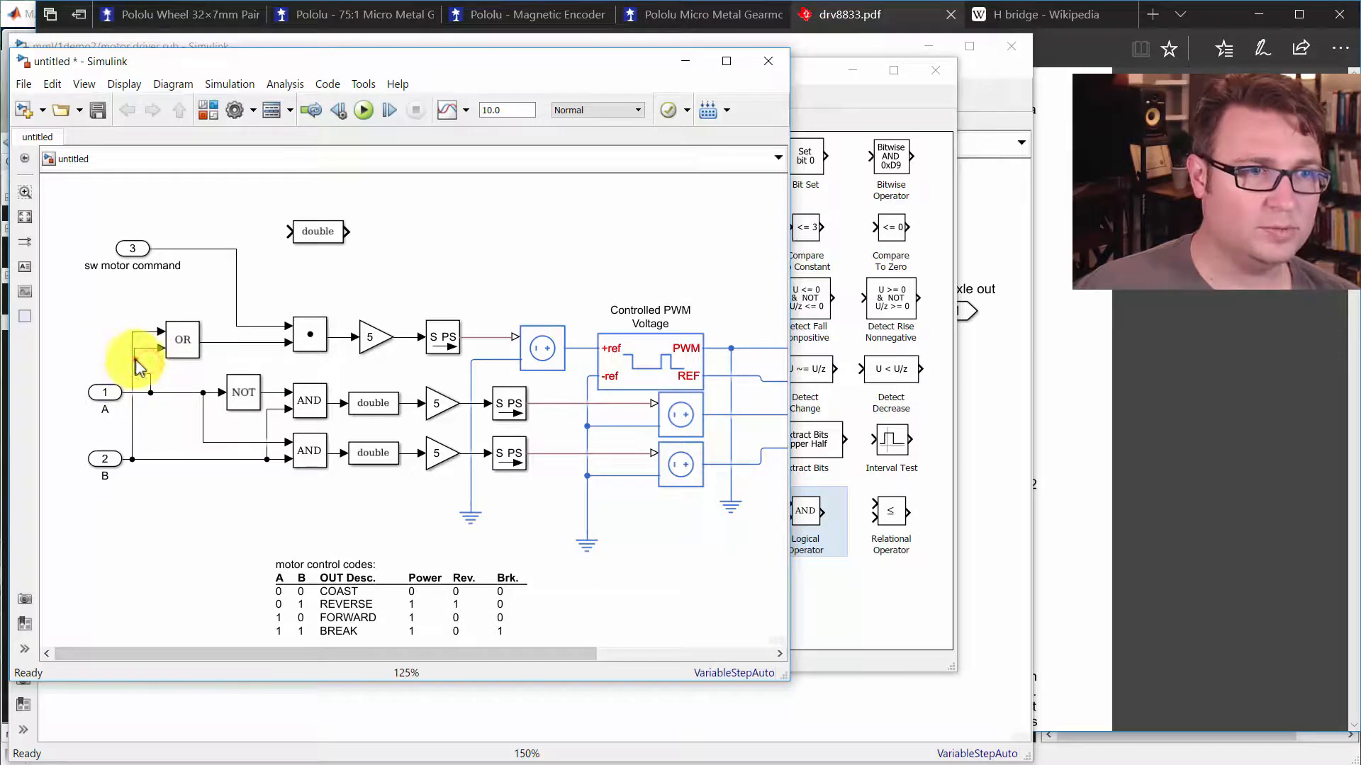
left_click_drag(147, 365, 94, 461)
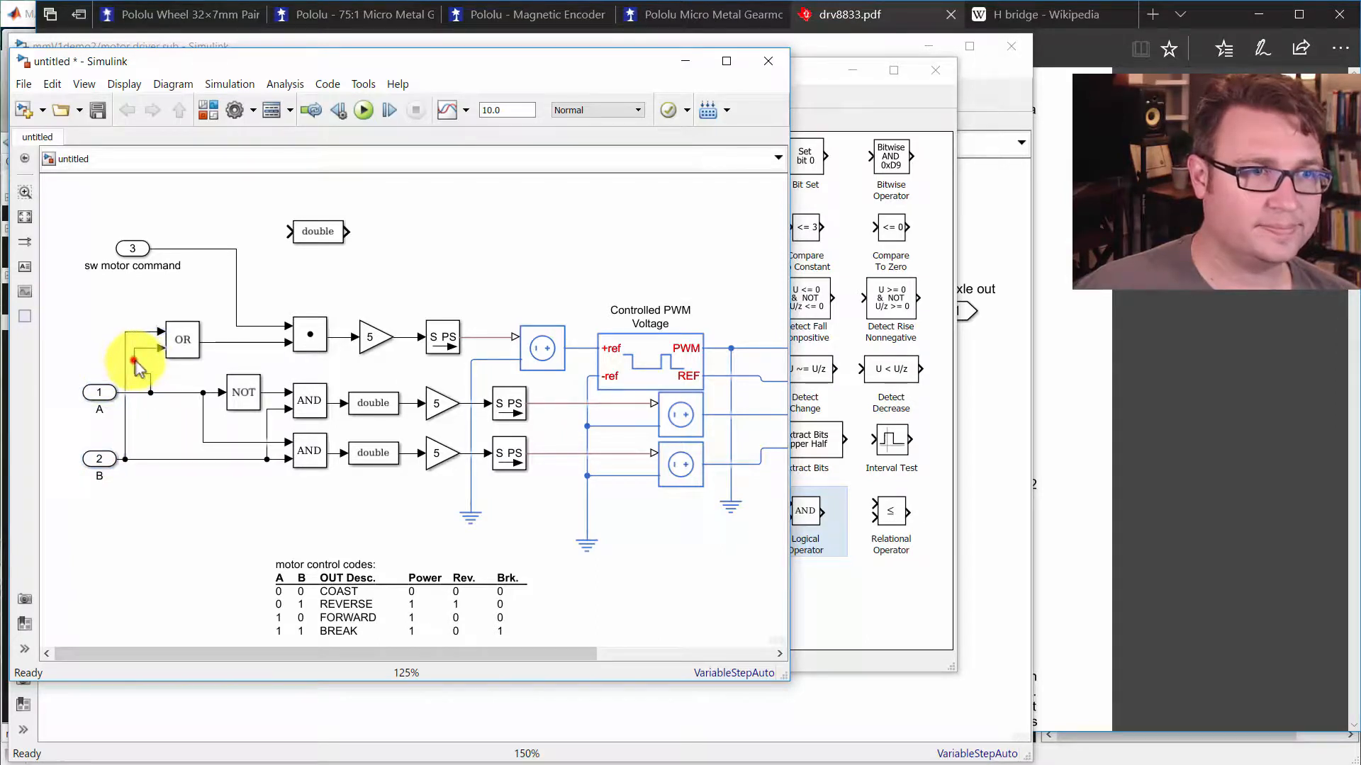
left_click_drag(150, 375, 151, 392)
left_click_drag(317, 231, 239, 354)
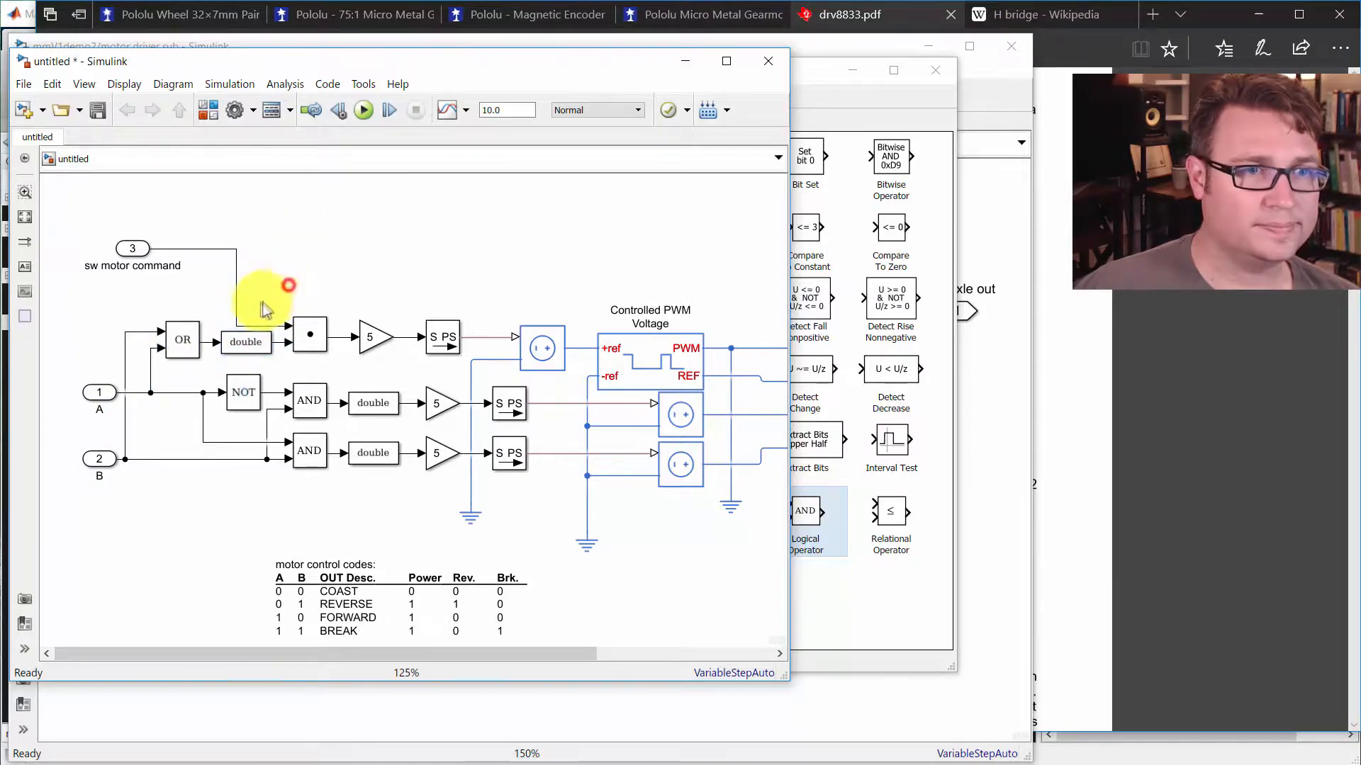
left_click(315, 269)
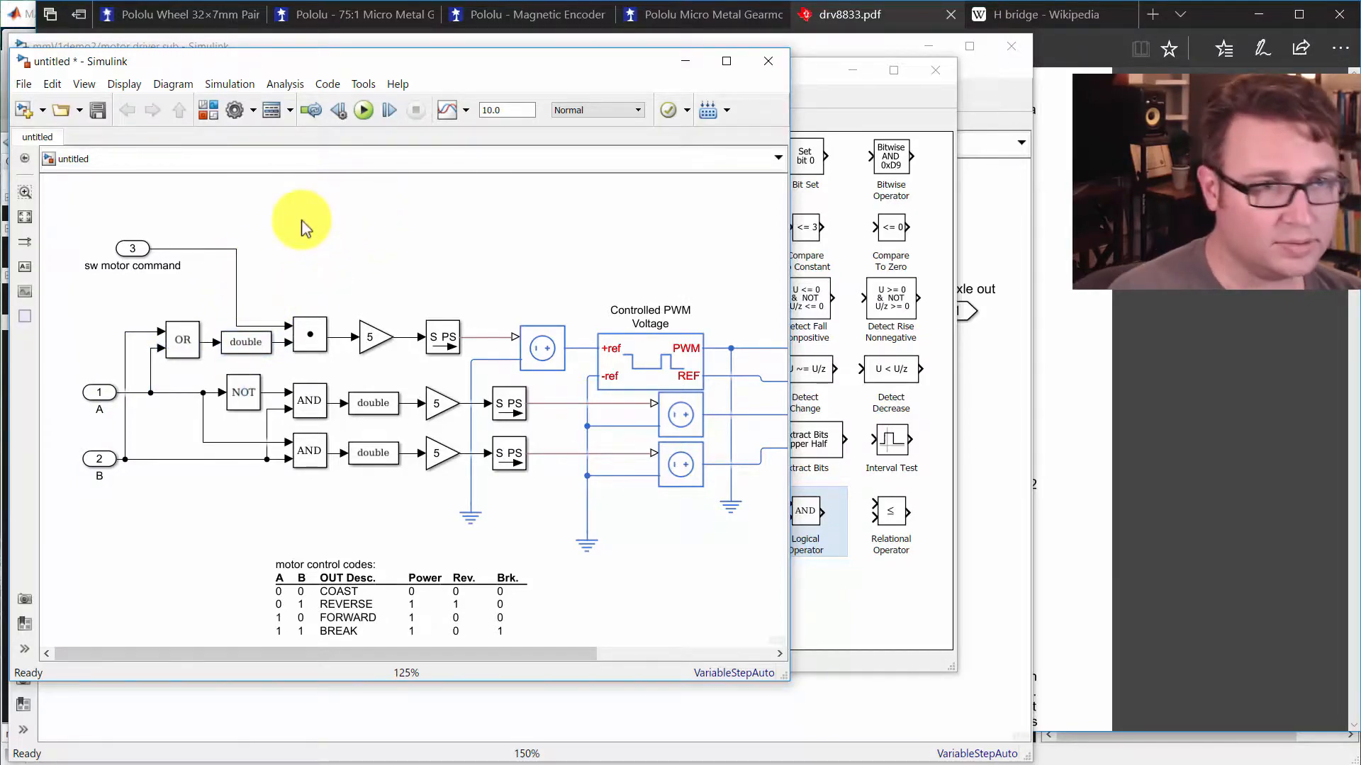
Step: Add a Saturation block above the Dot Product with an upper limit of 1 and a lower limit of 0
double_click(295, 228)
type("sat")
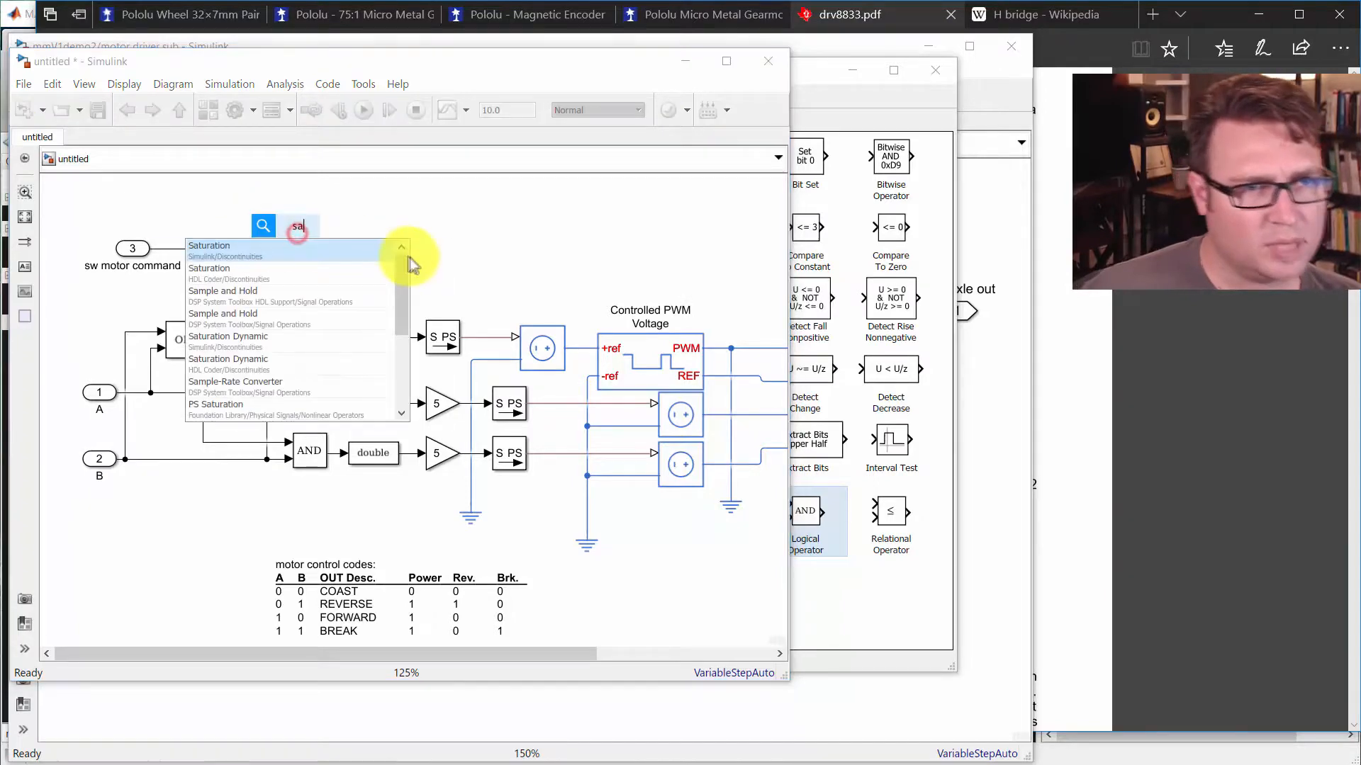
key("Return")
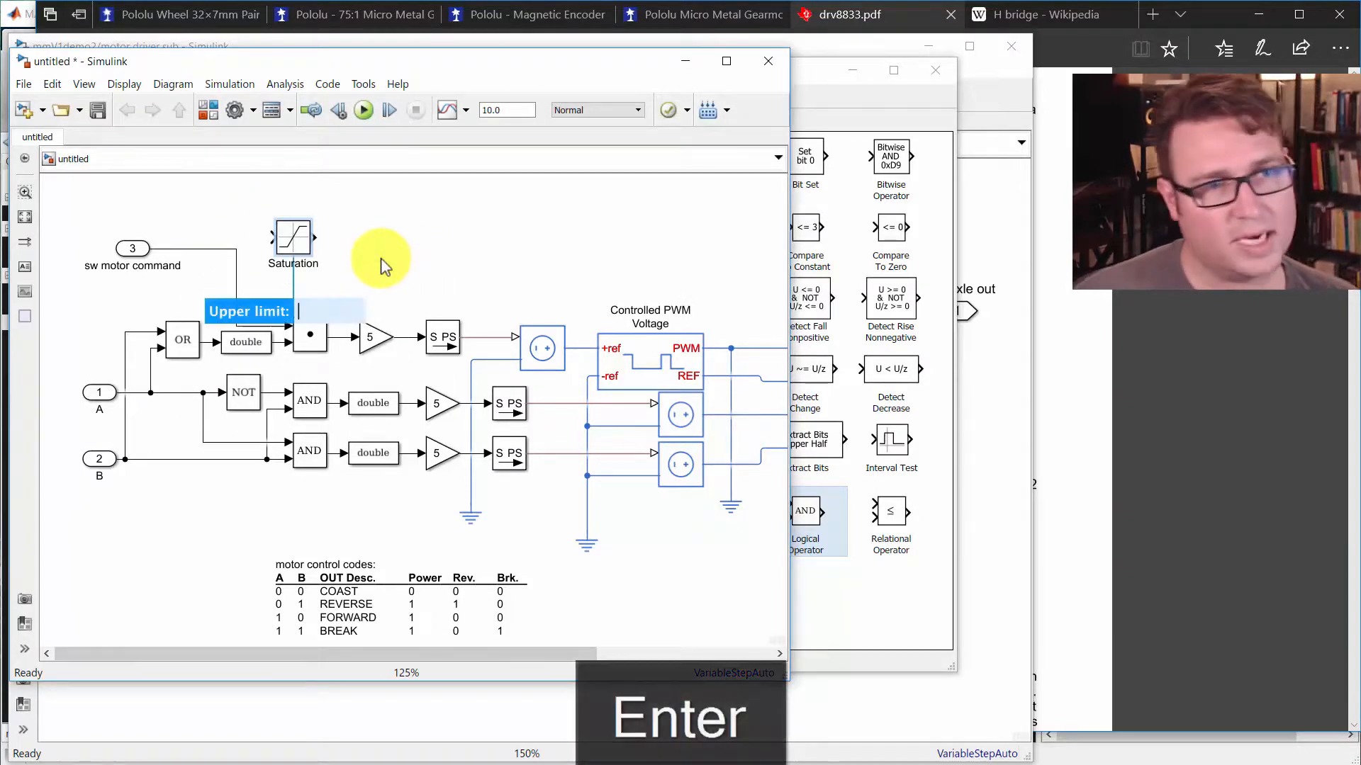
double_click(294, 241)
type("1")
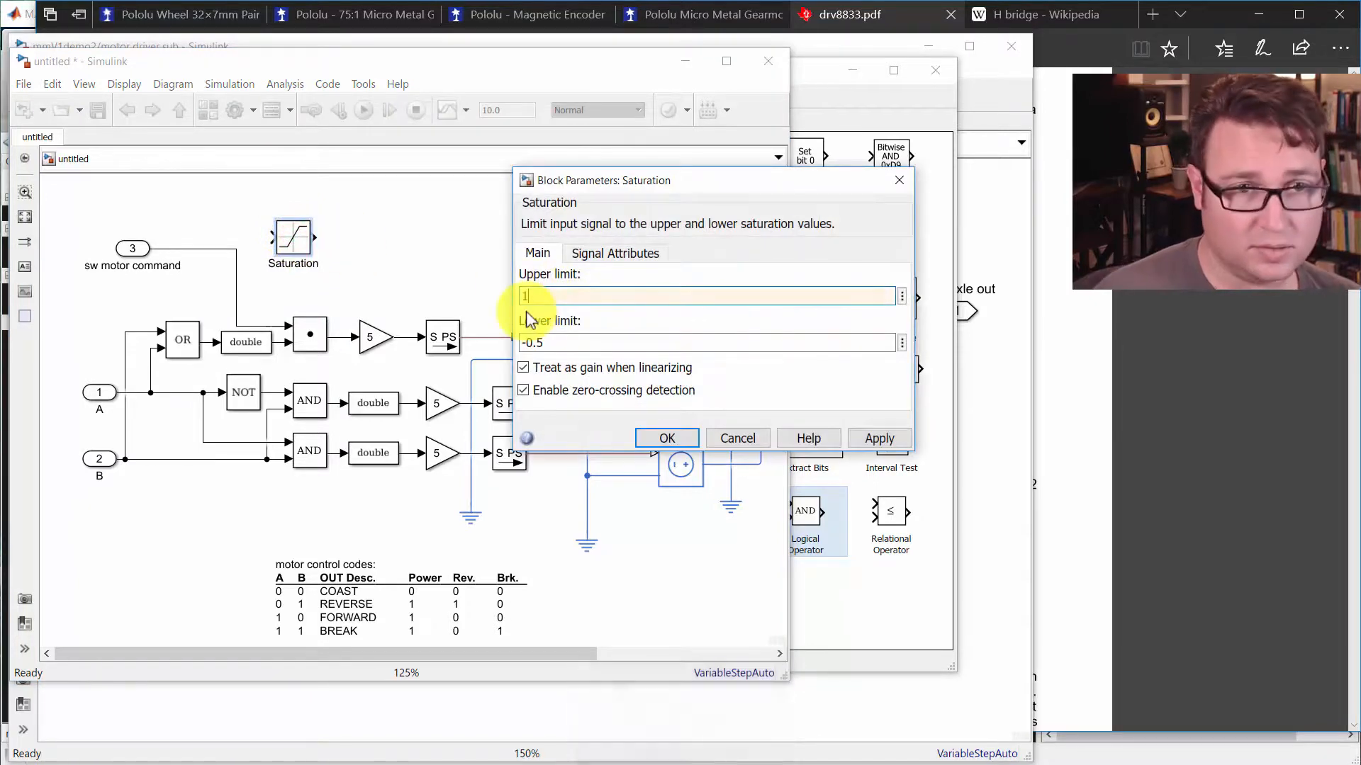
key("shift+Tab")
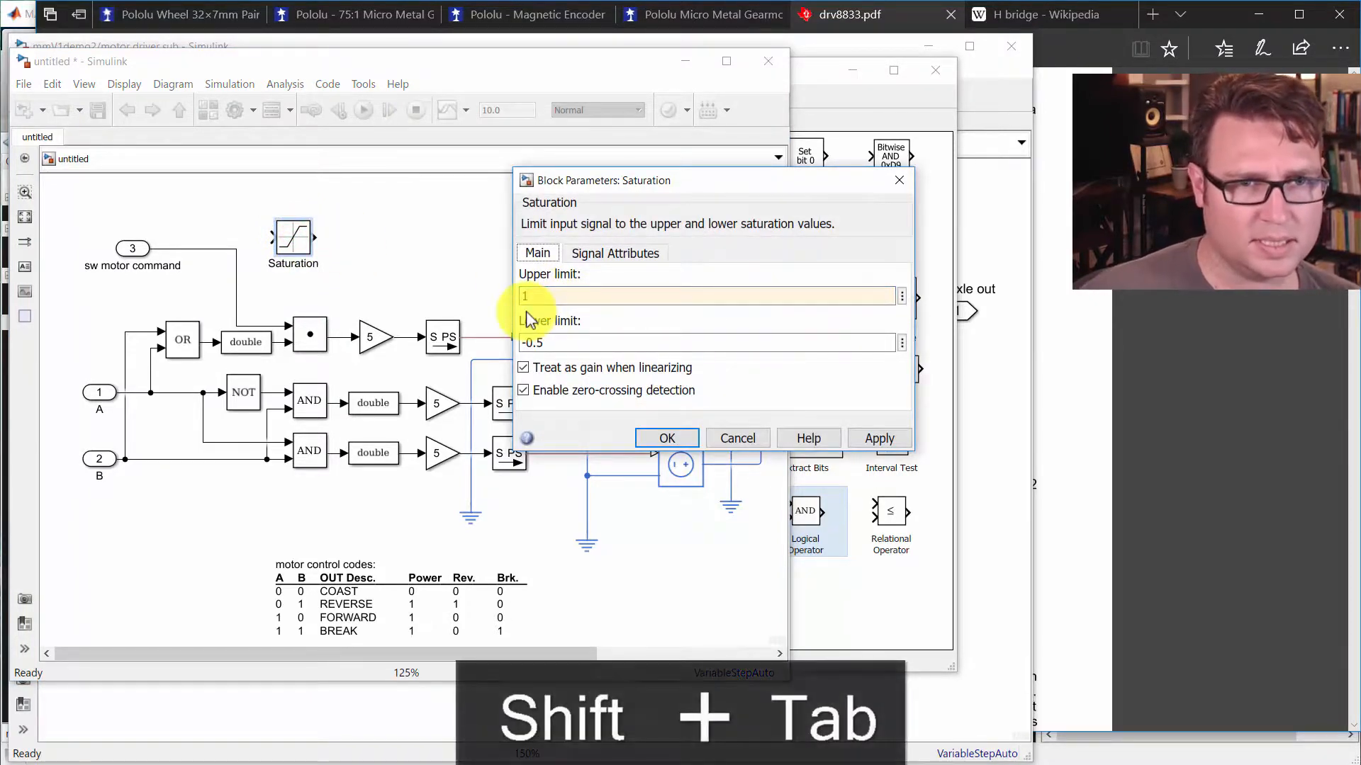
double_click(556, 343)
type("0")
key("Return")
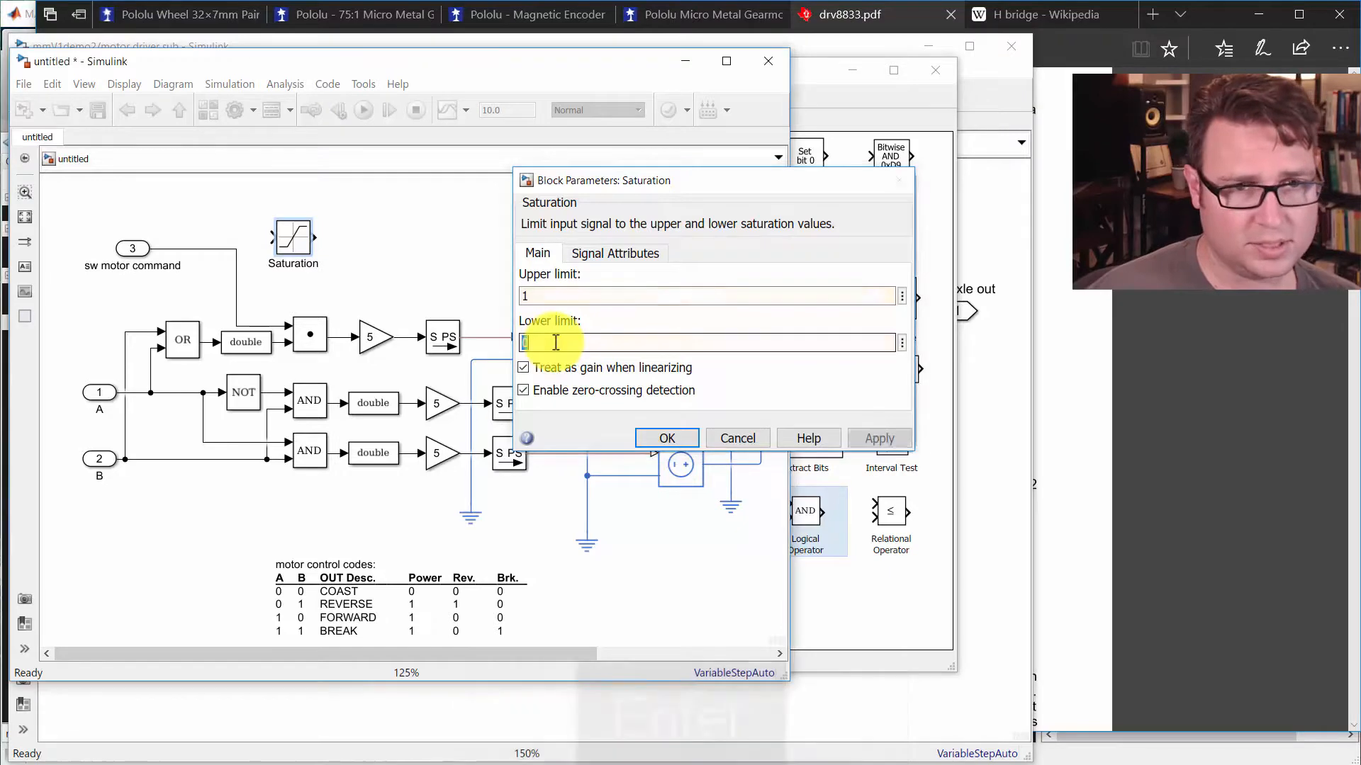
Step: Hide the Saturation block's name and insert it on the sw motor command line, shifting the port left for space
right_click(293, 233)
mouse_move(517, 421)
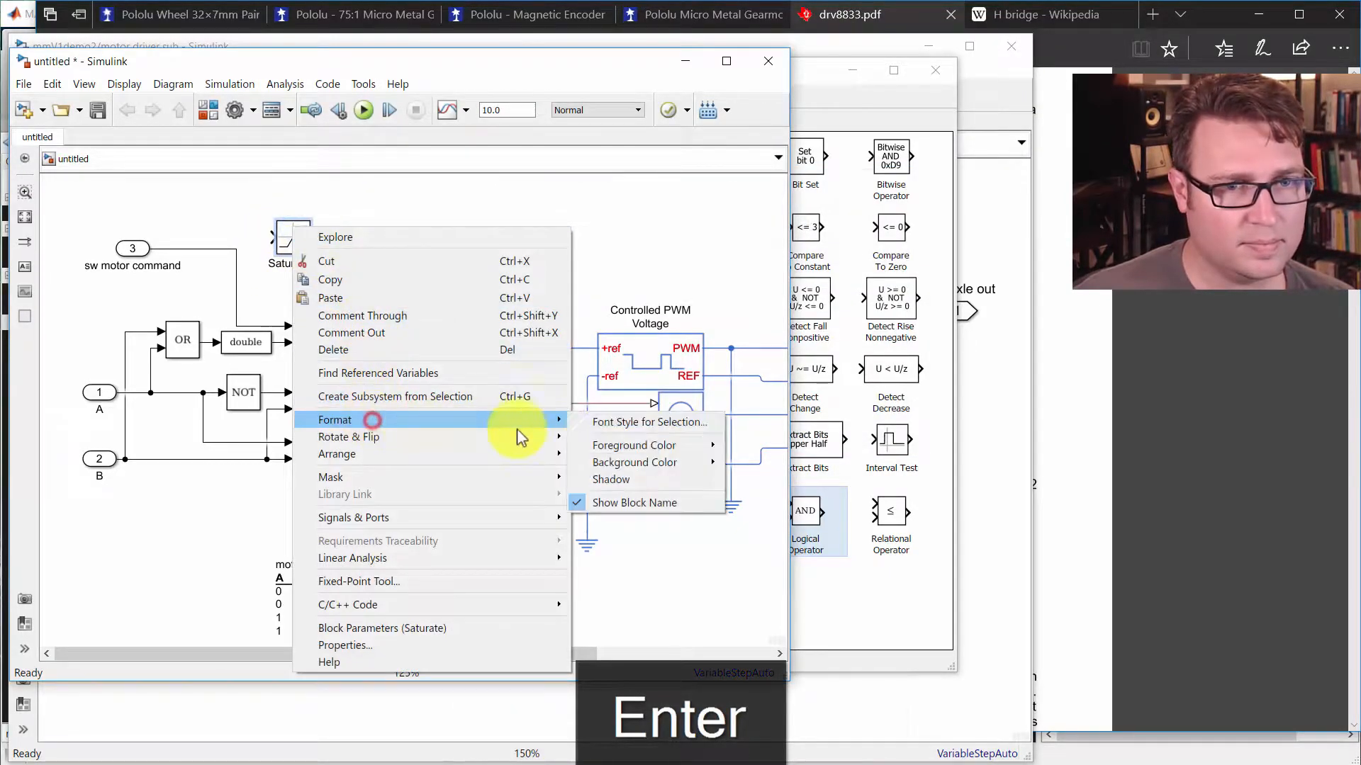
left_click(588, 505)
left_click_drag(121, 258, 87, 259)
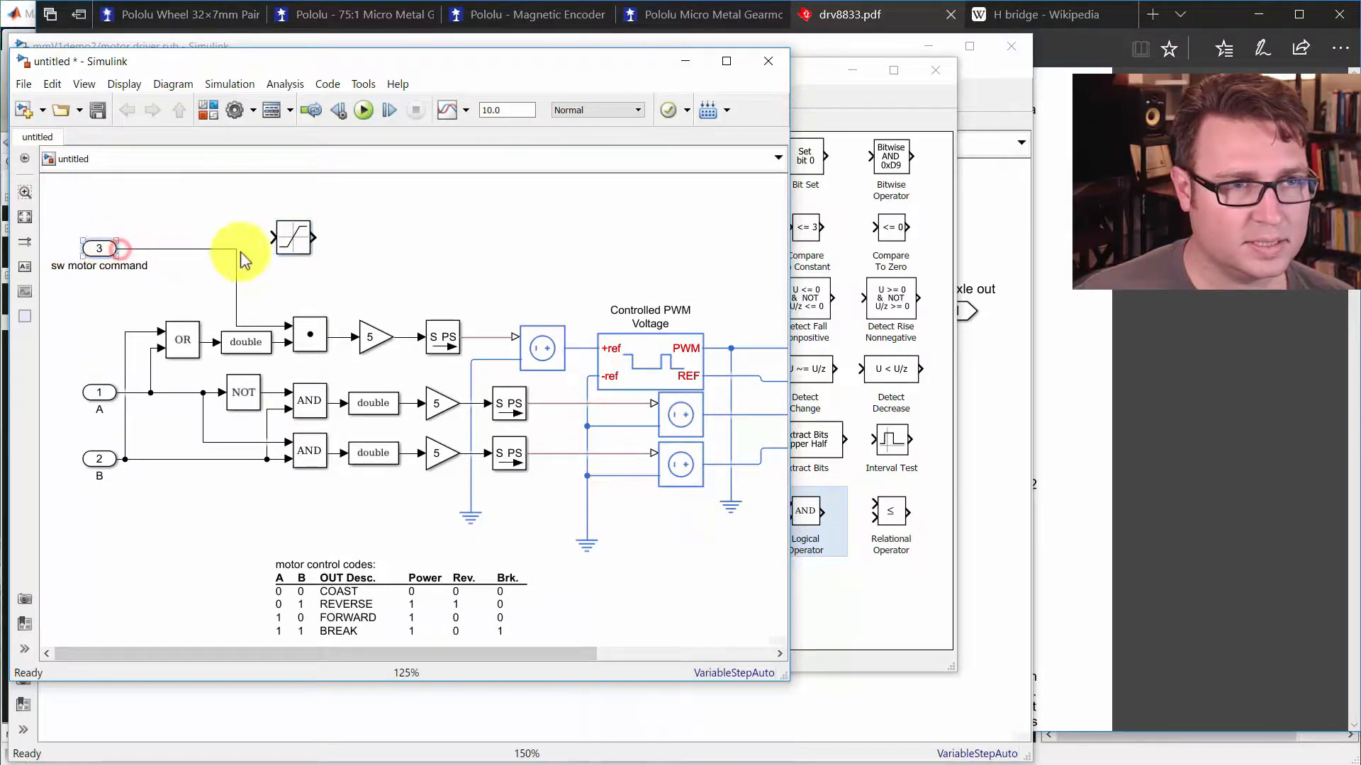
left_click_drag(294, 235, 216, 255)
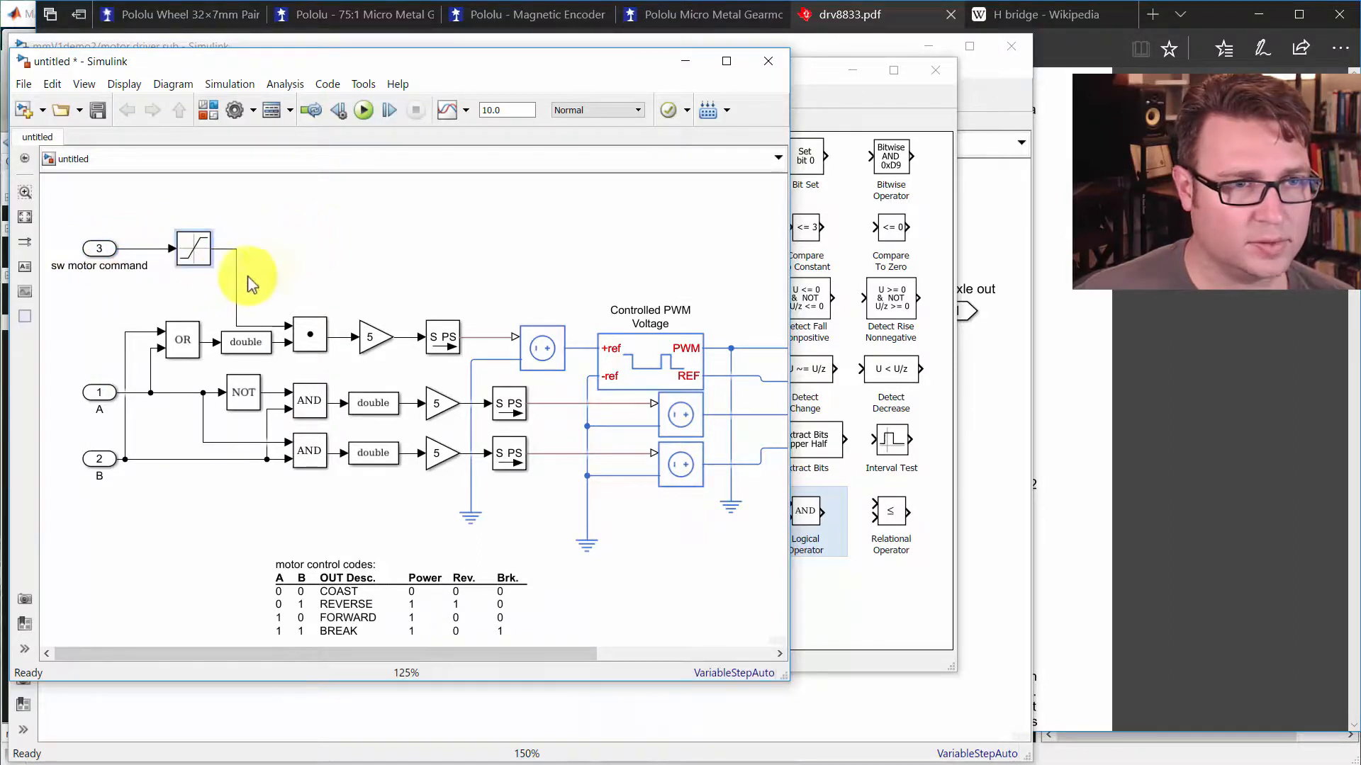
Step: Move the sw motor command port and the Saturation block down together, closer to the OR row
left_click_drag(297, 267, 388, 277)
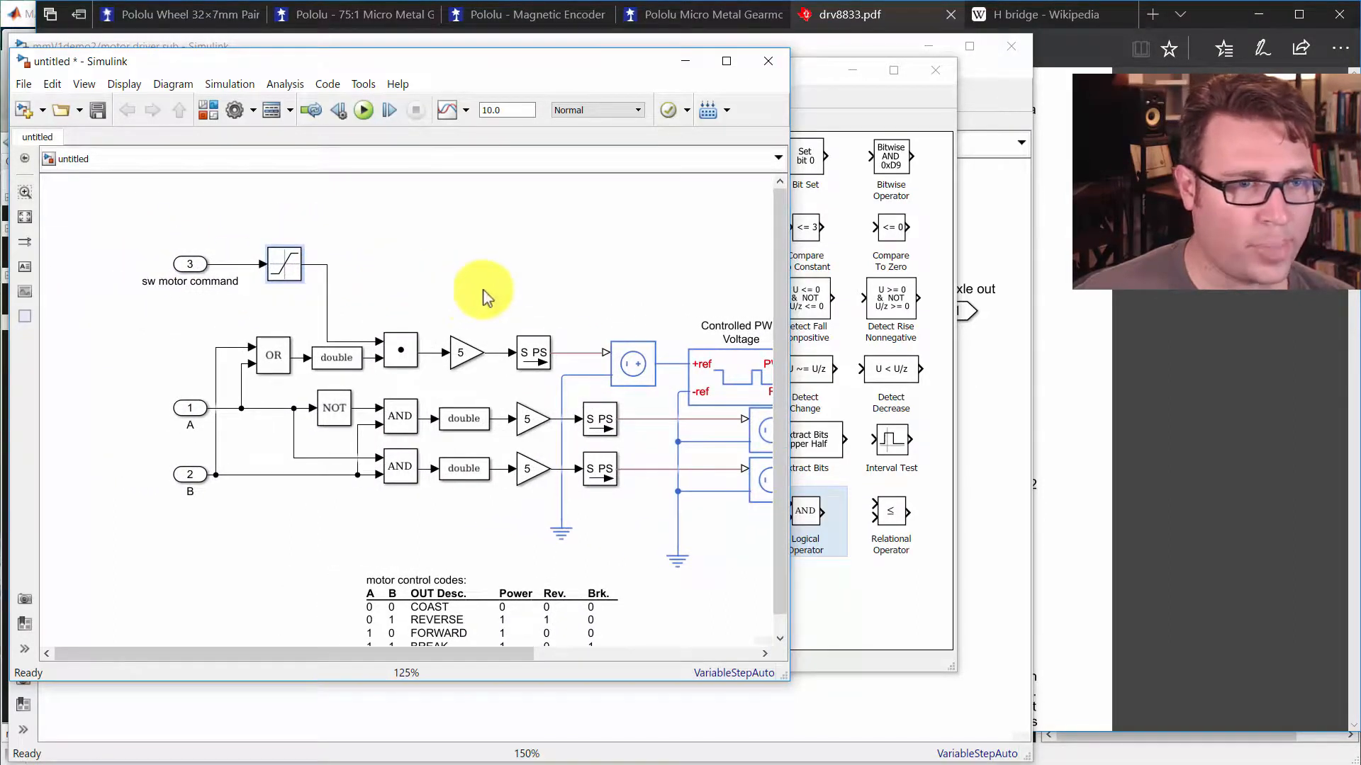
left_click_drag(194, 264, 196, 268)
left_click_drag(299, 219, 190, 285)
left_click_drag(288, 250, 294, 272)
key("space")
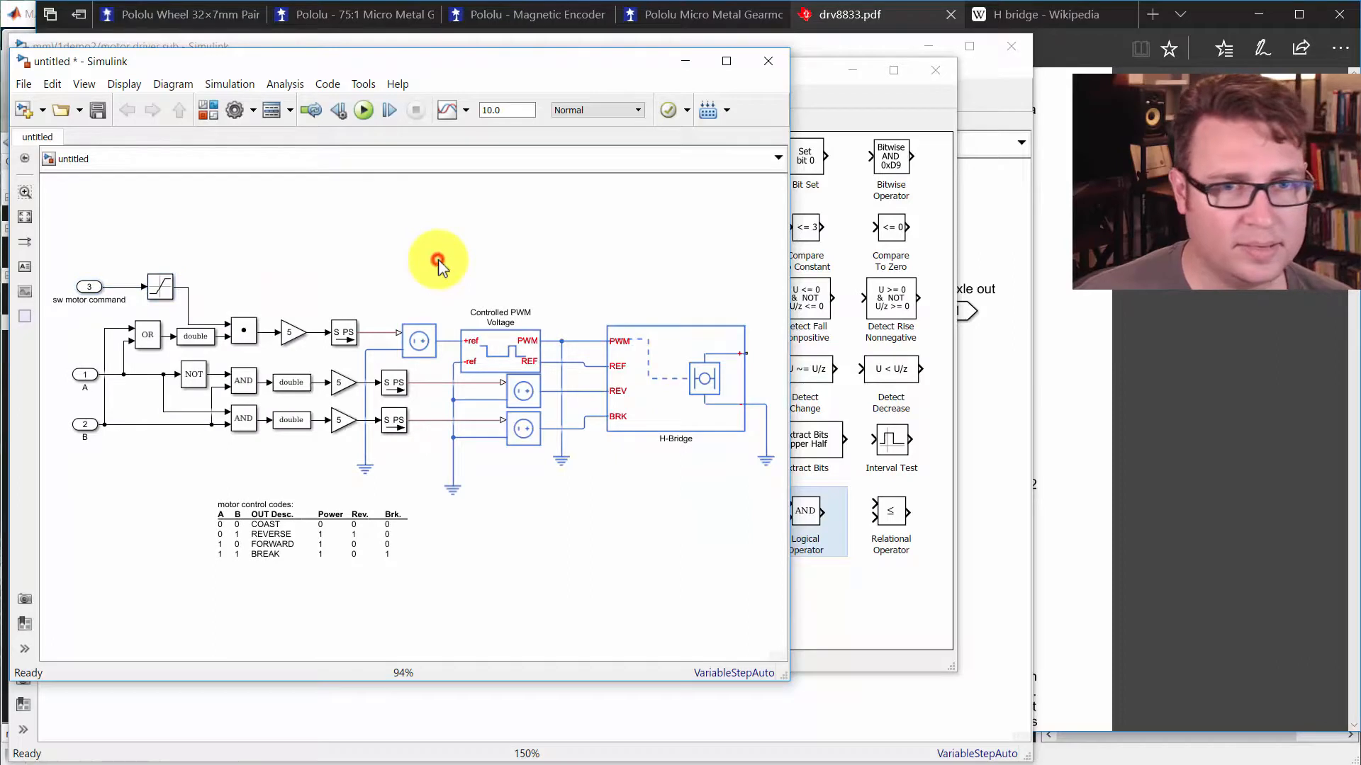
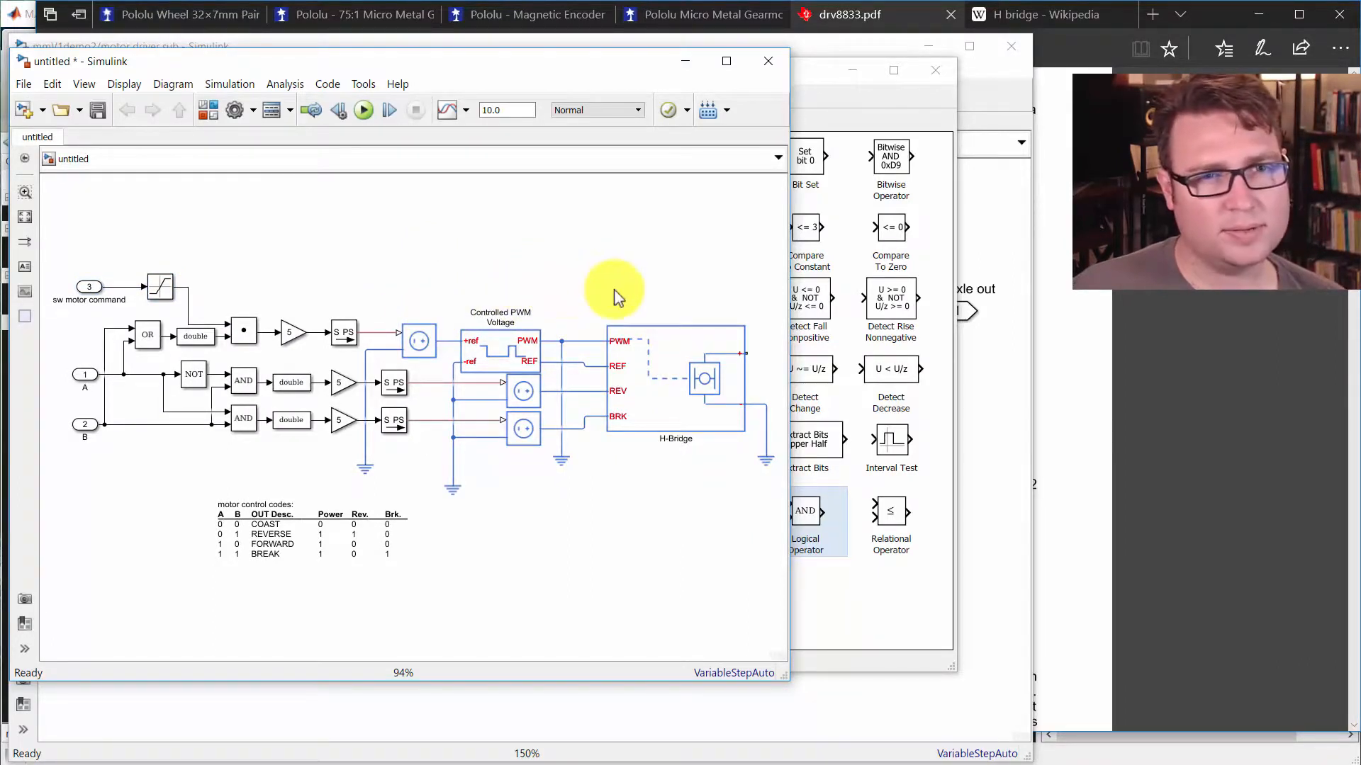
Step: Add a Current Sensor block beside the H-Bridge and connect its input to the bridge's + output
left_click_drag(618, 290, 440, 298)
double_click(635, 340)
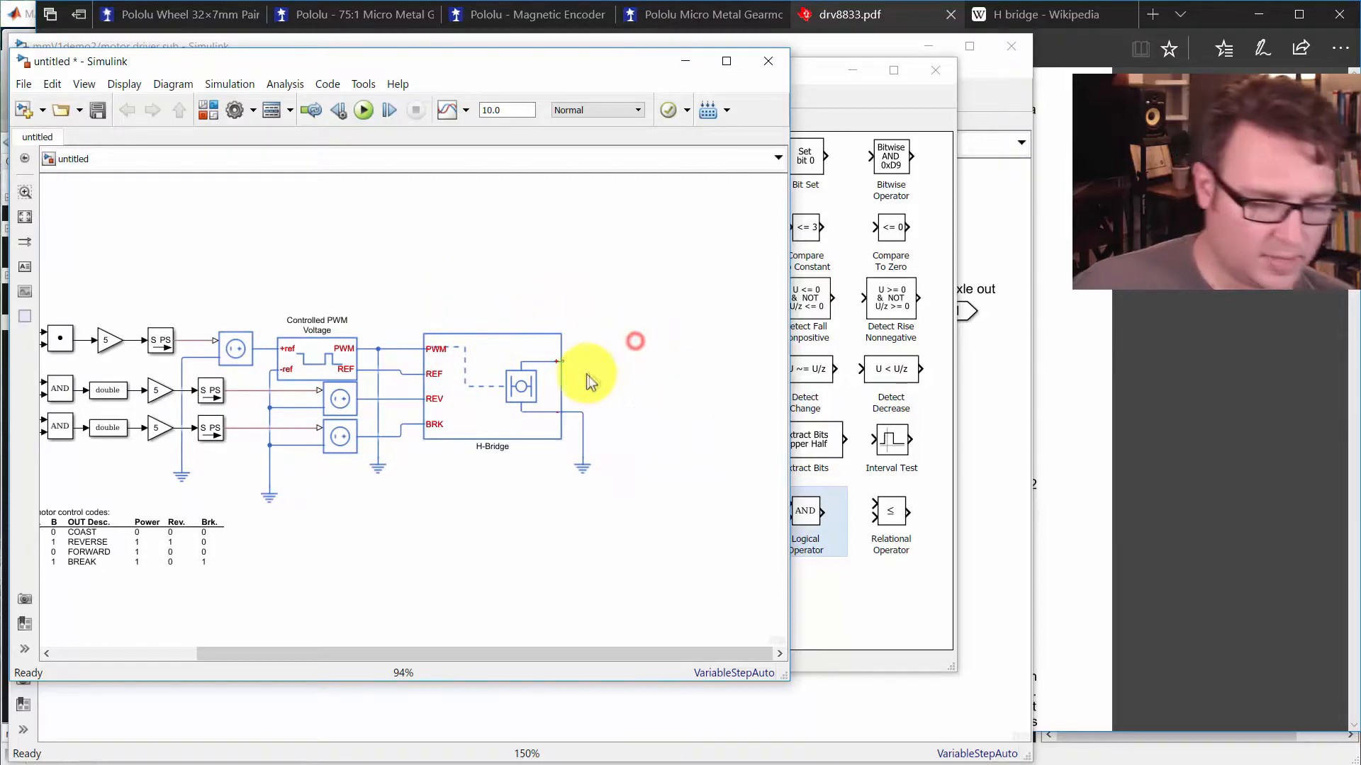
type("curre")
key("Return")
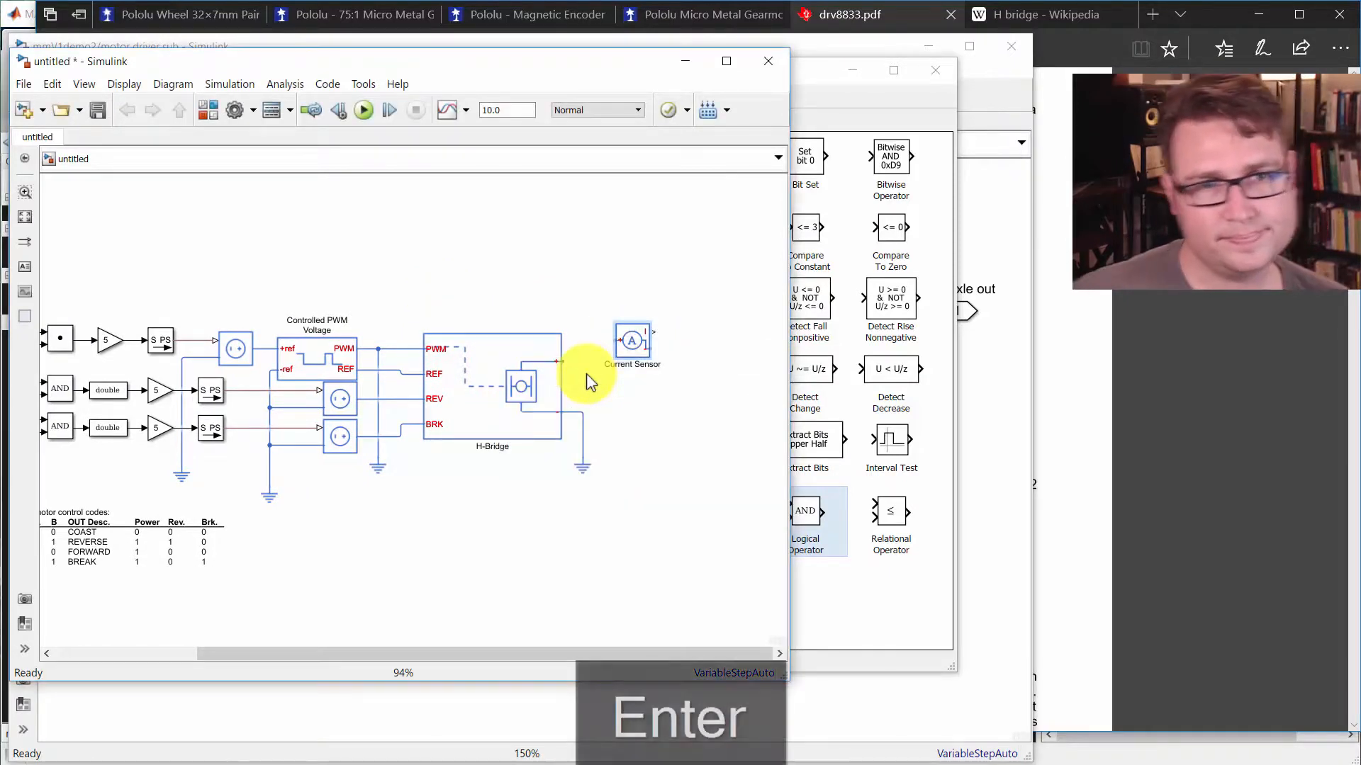
left_click(631, 363)
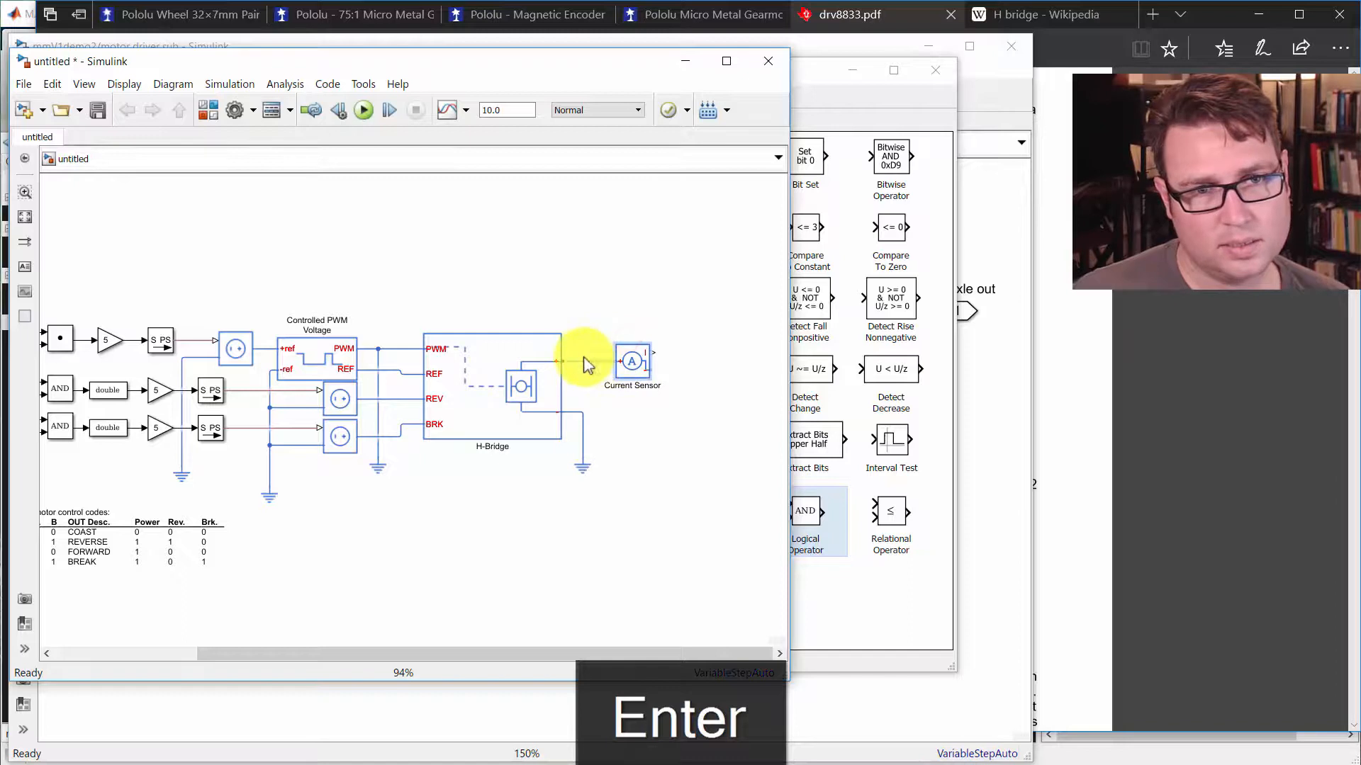
left_click_drag(585, 366, 621, 362)
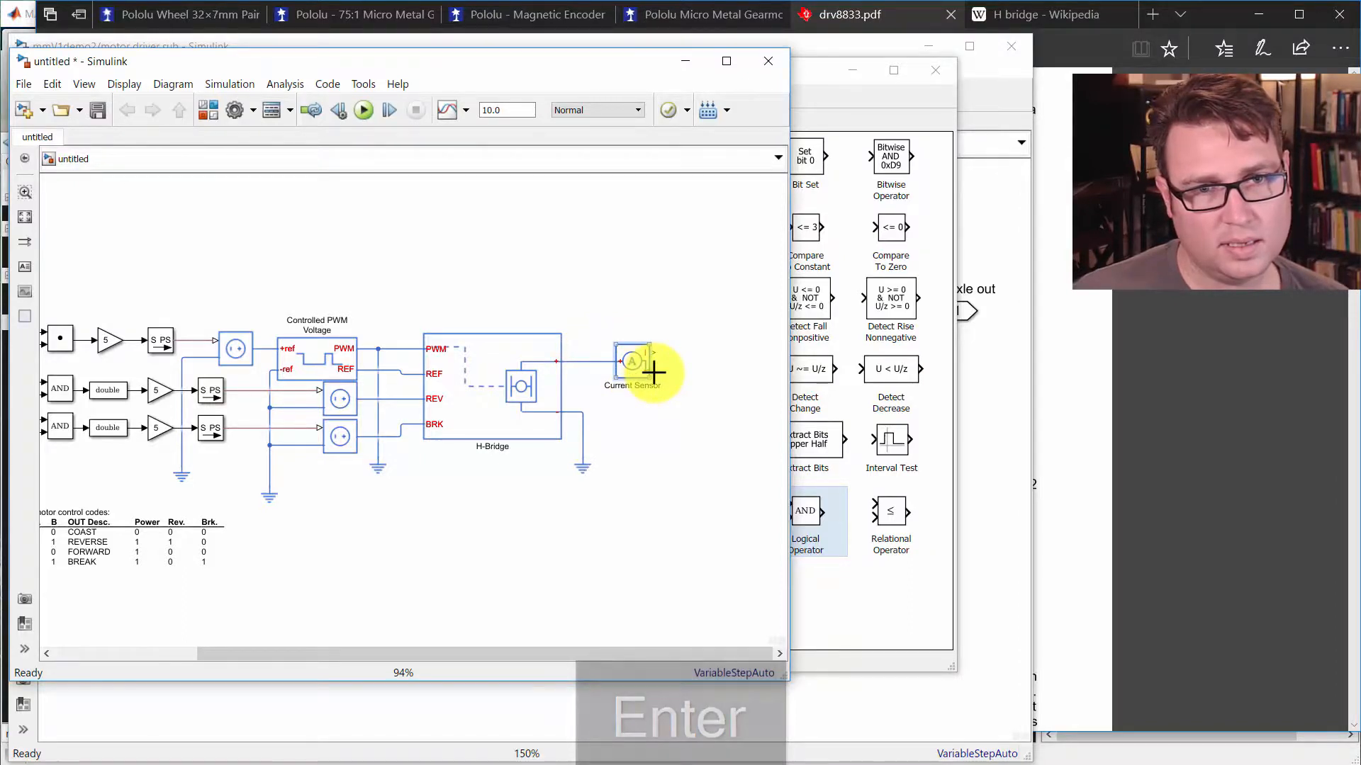
Step: Add a Connection Port beyond the Current Sensor, flip it to face the circuit, and name it M+
double_click(707, 371)
type("conn")
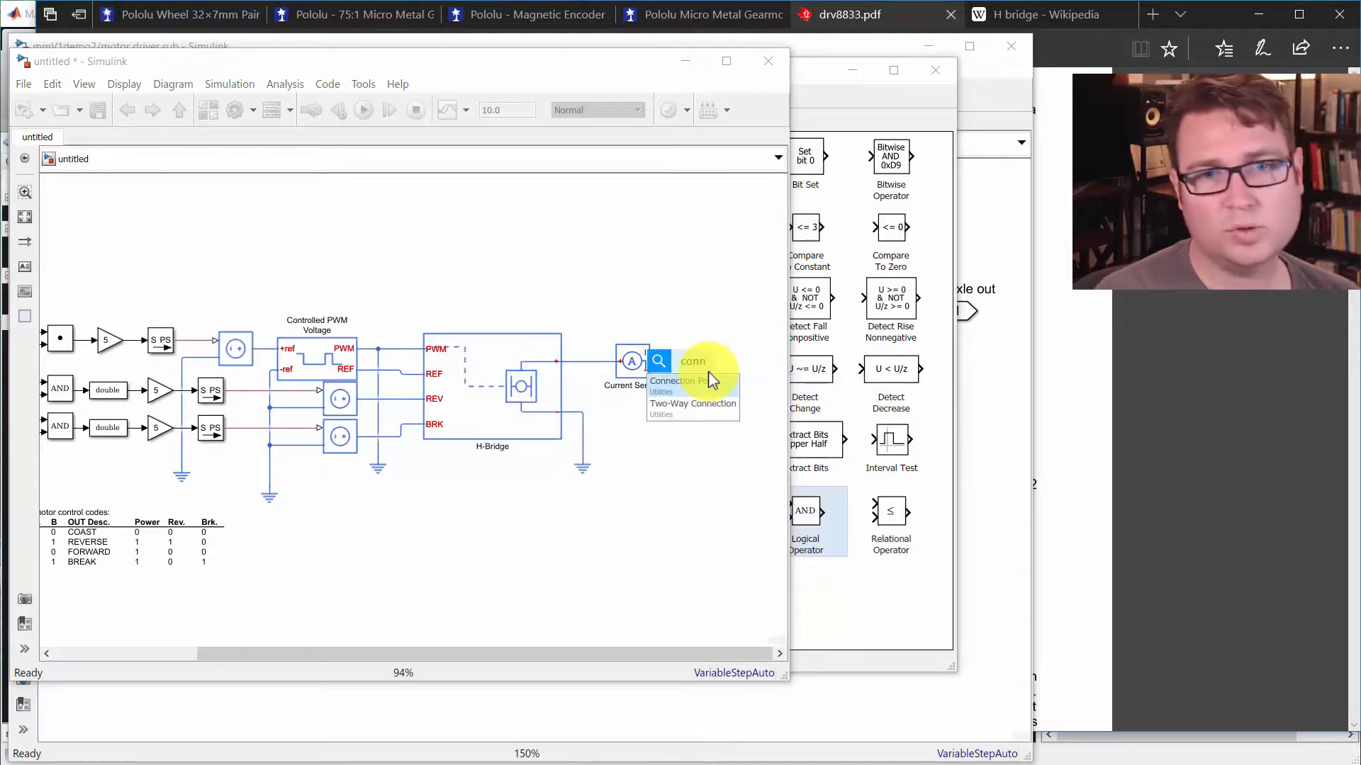
key("Return")
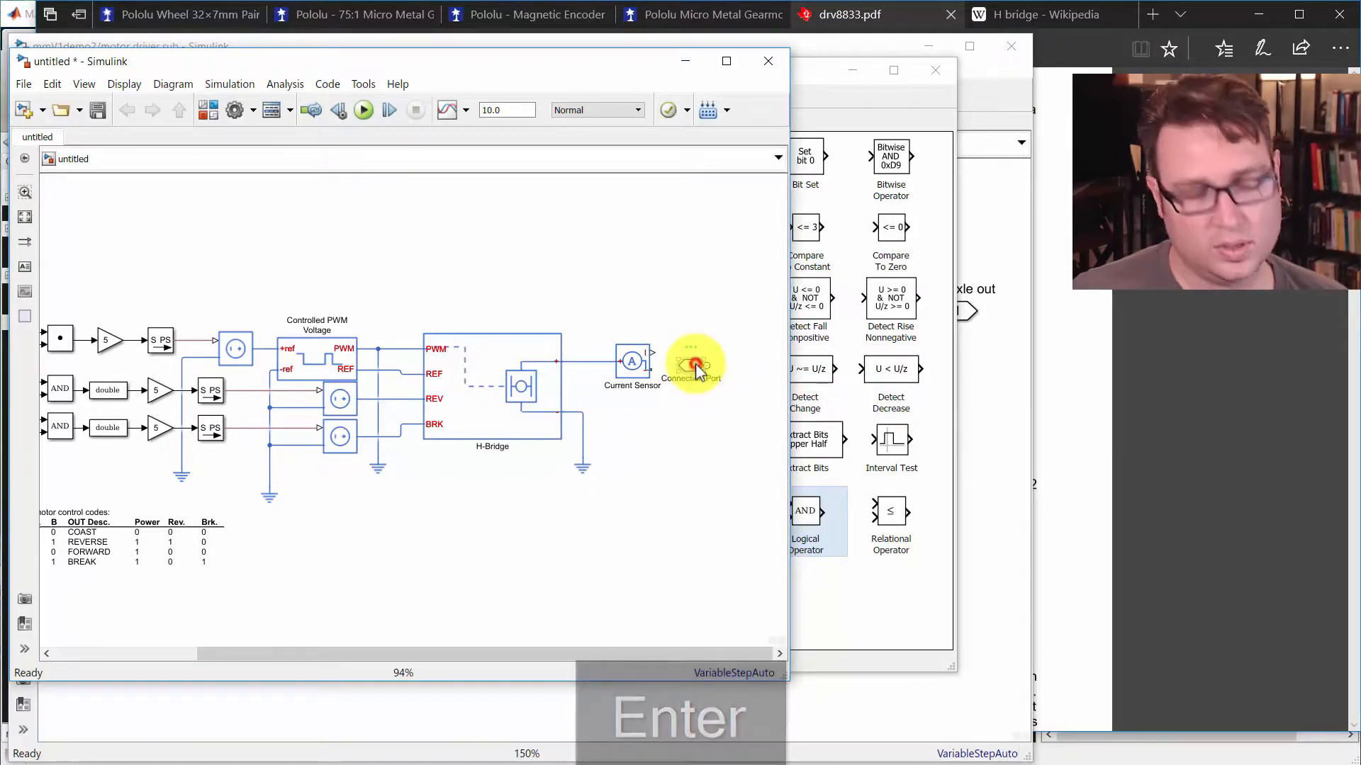
key("ctrl+r")
left_click_drag(696, 366, 746, 380)
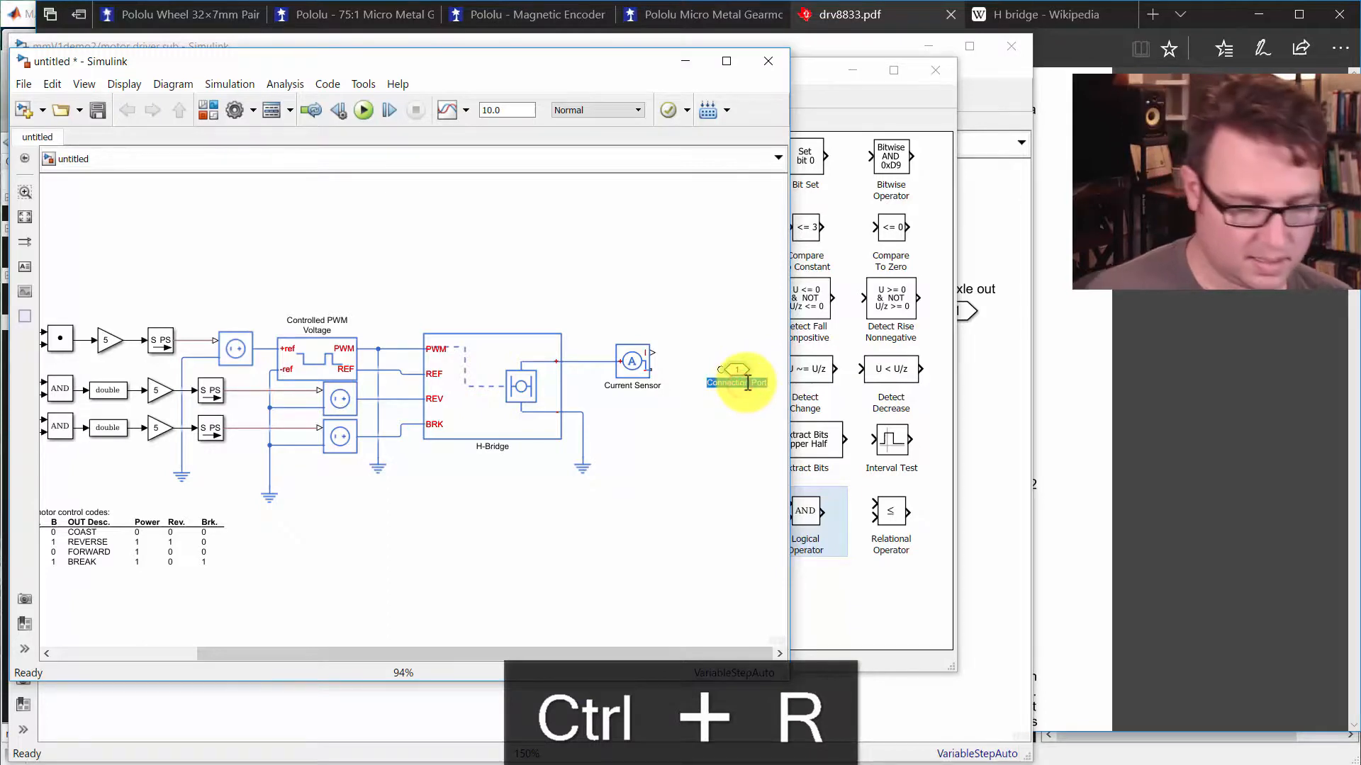
type("M-")
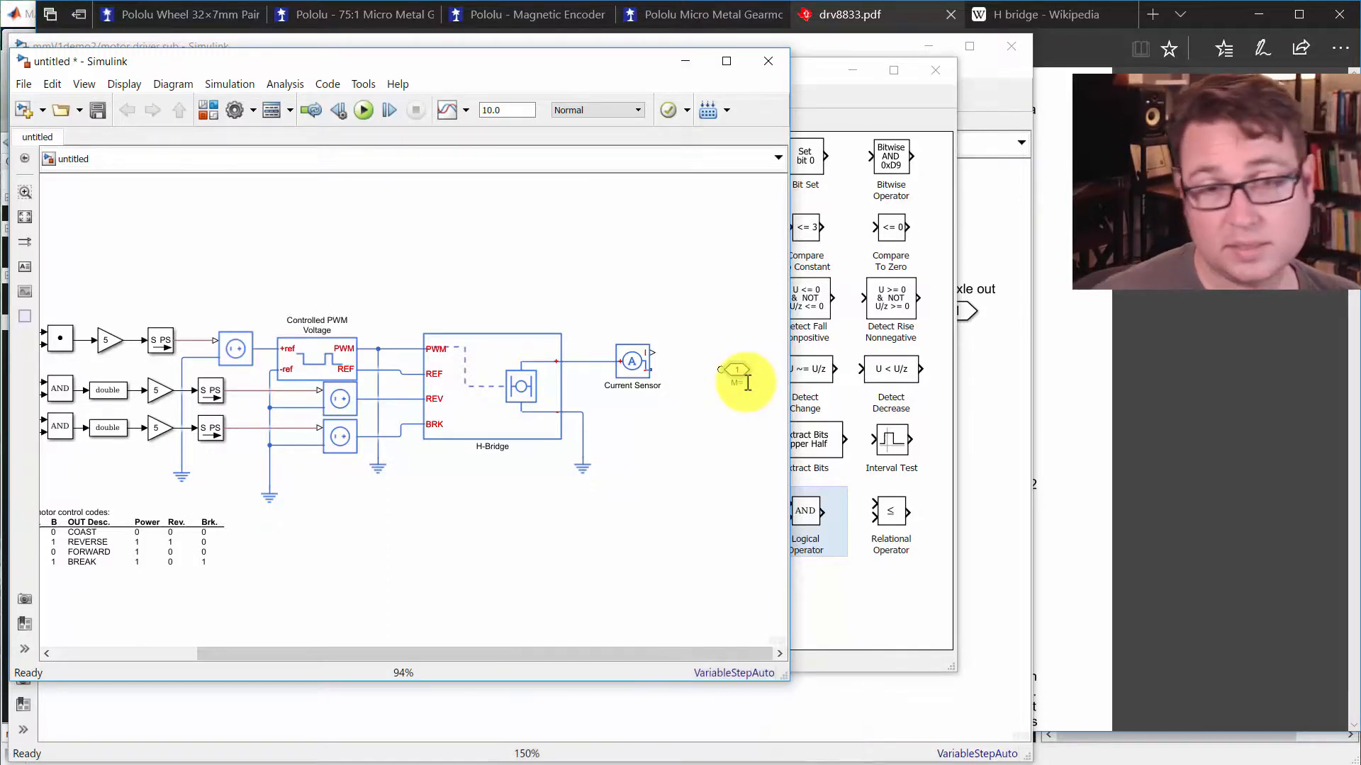
key("BackSpace")
type("+")
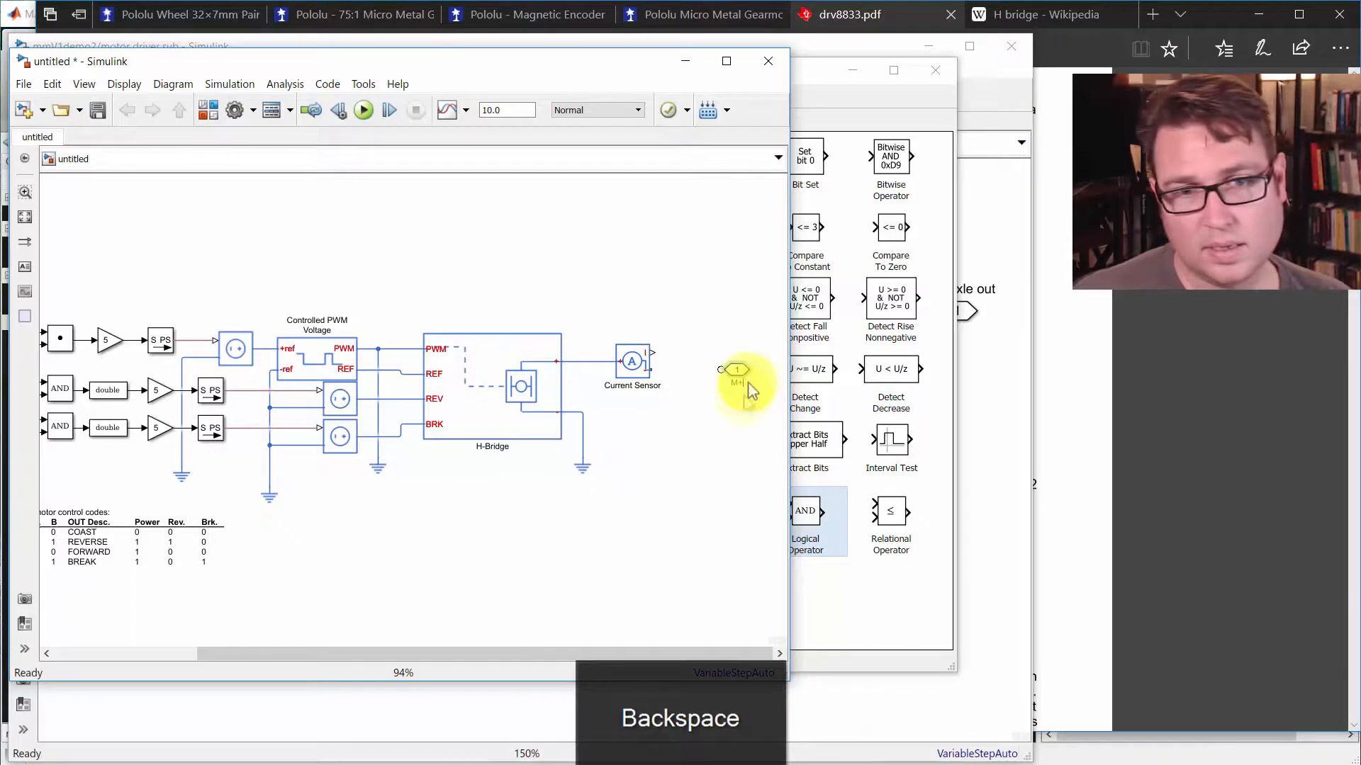
Step: Copy the M+ port below as M-, then wire M- to the H-Bridge's grounded output and M+ to the Current Sensor
left_click(735, 433)
left_click_drag(742, 369, 734, 435)
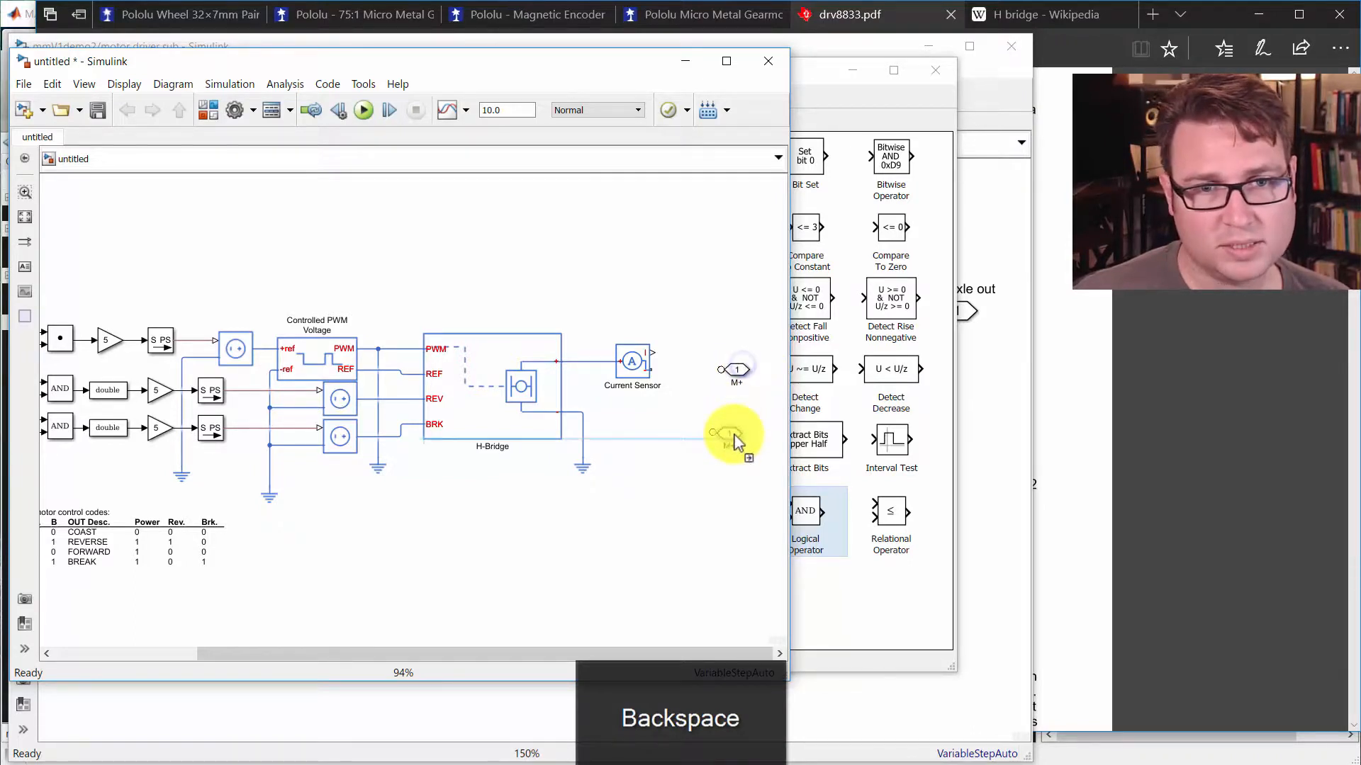
double_click(736, 444)
type("M-")
mouse_move(722, 434)
left_mouse_down()
mouse_move(723, 449)
mouse_move(717, 435)
mouse_move(586, 410)
mouse_move(582, 432)
left_mouse_up()
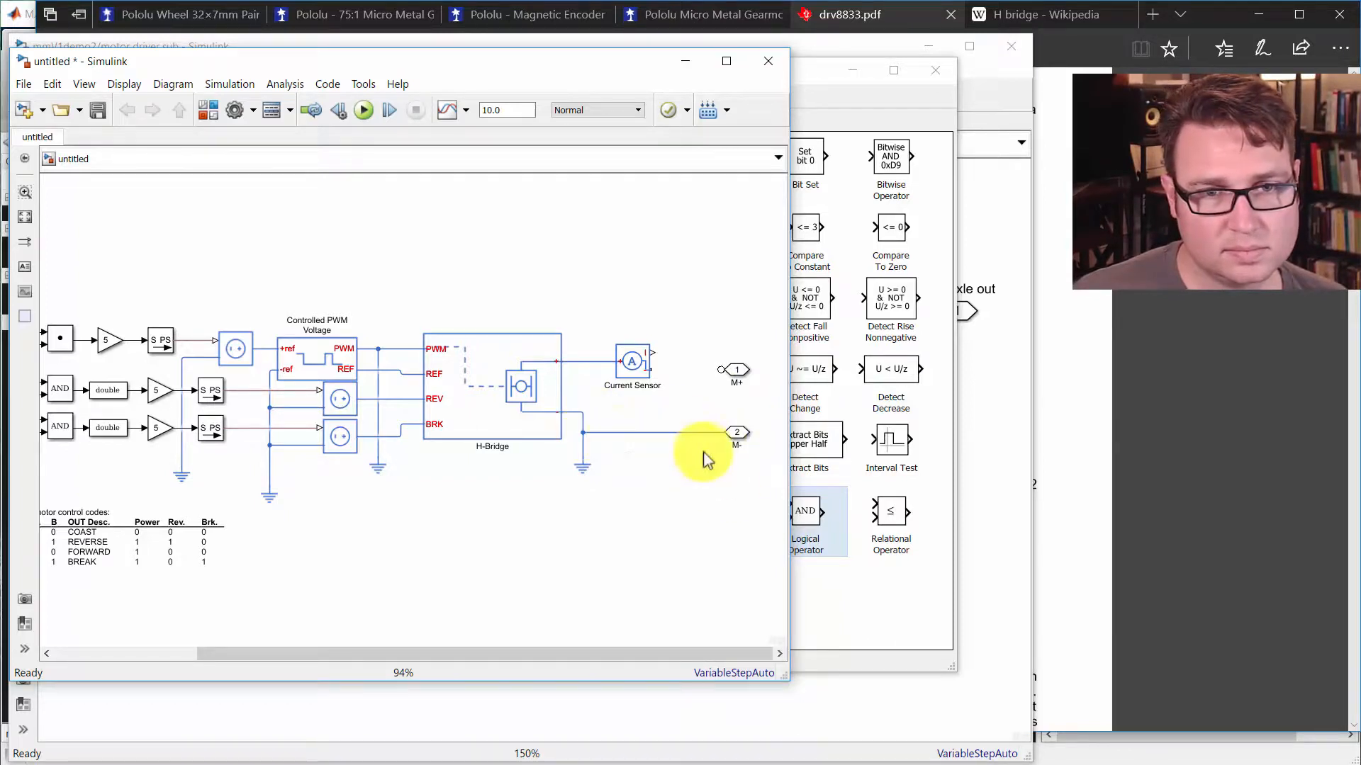
left_click_drag(719, 369, 652, 370)
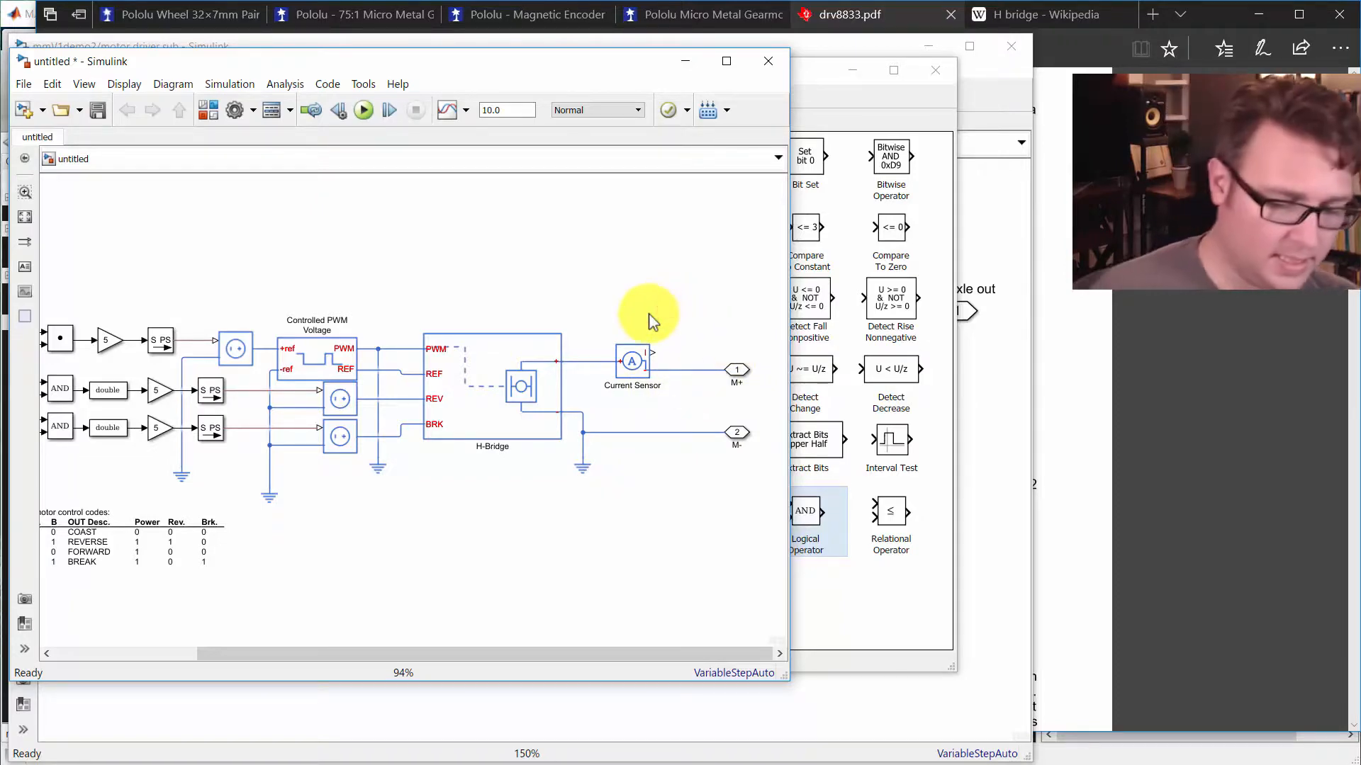
Step: Add a PS-Simulink Converter above the Current Sensor with its output signal unit set to V
type("ps-sim")
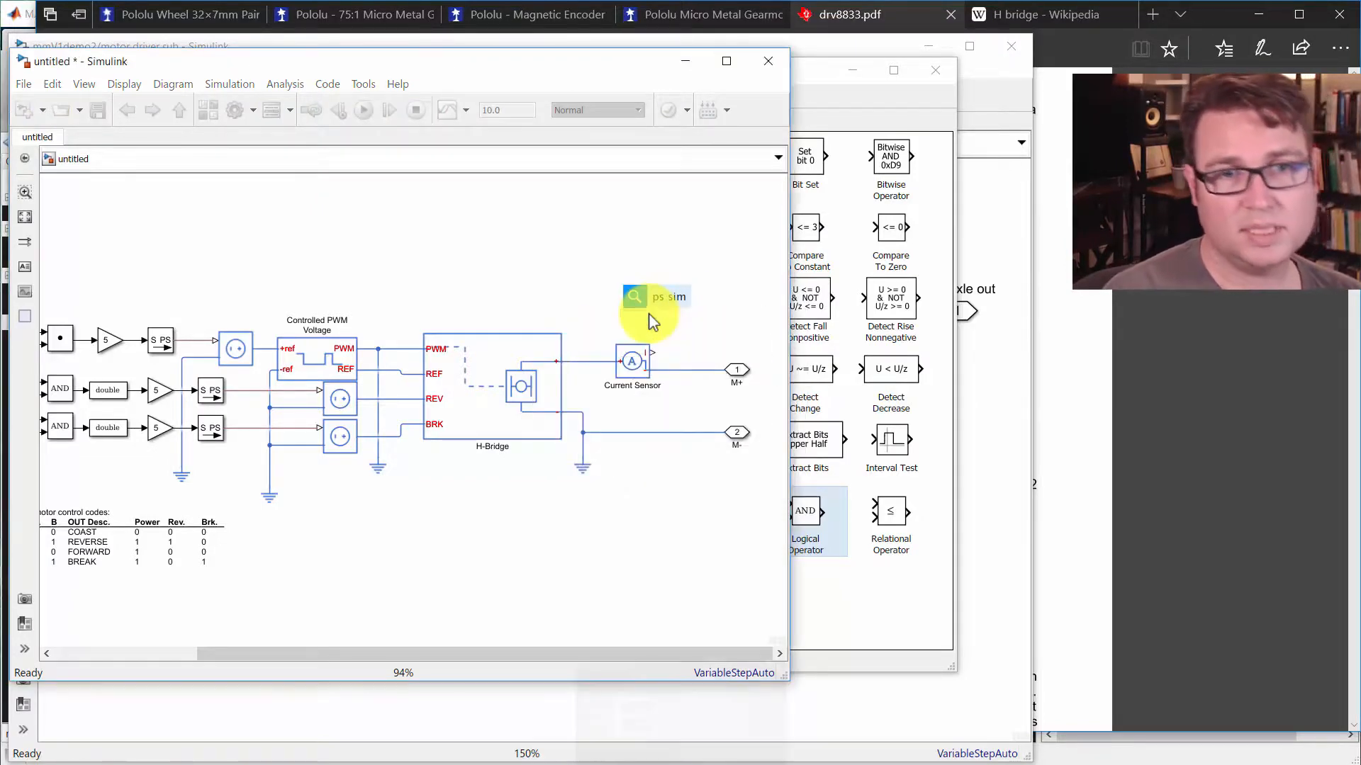
key("Return")
double_click(661, 305)
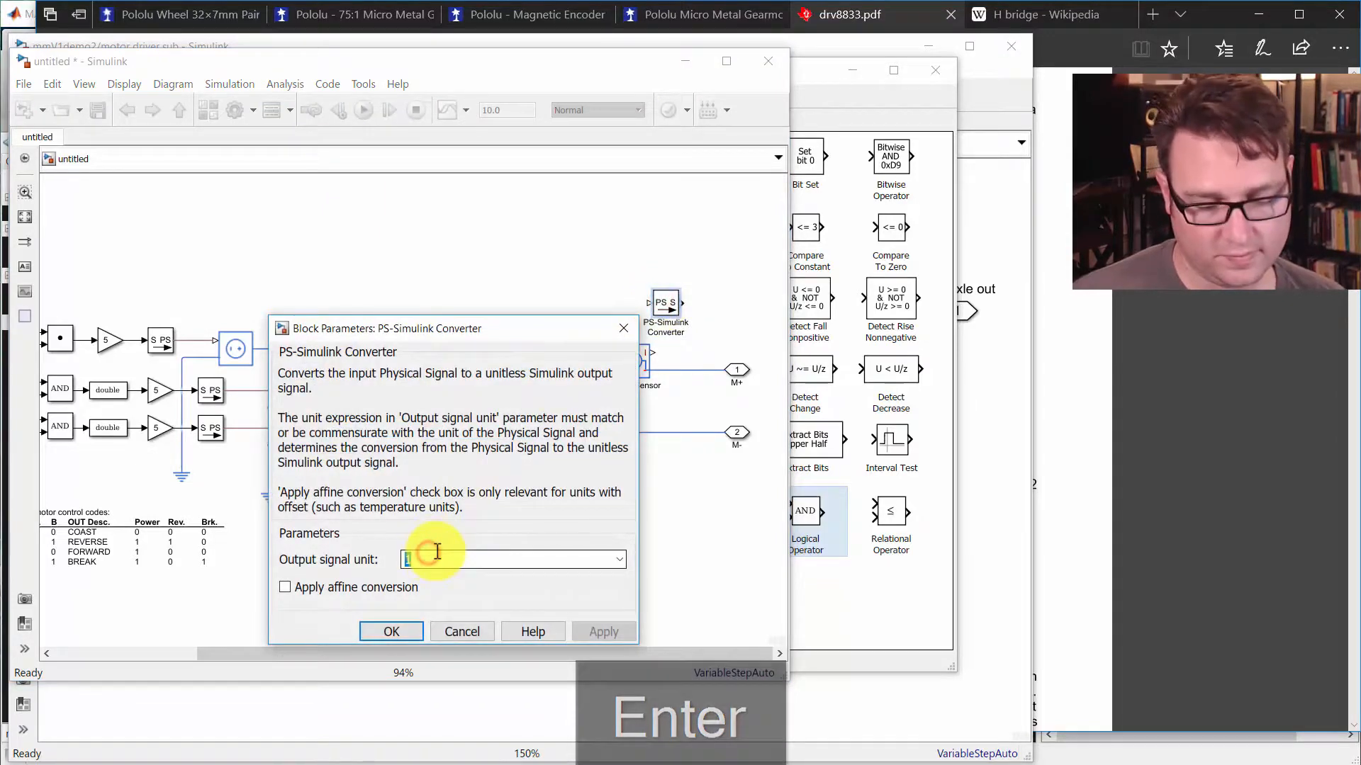
type("V")
key("Return")
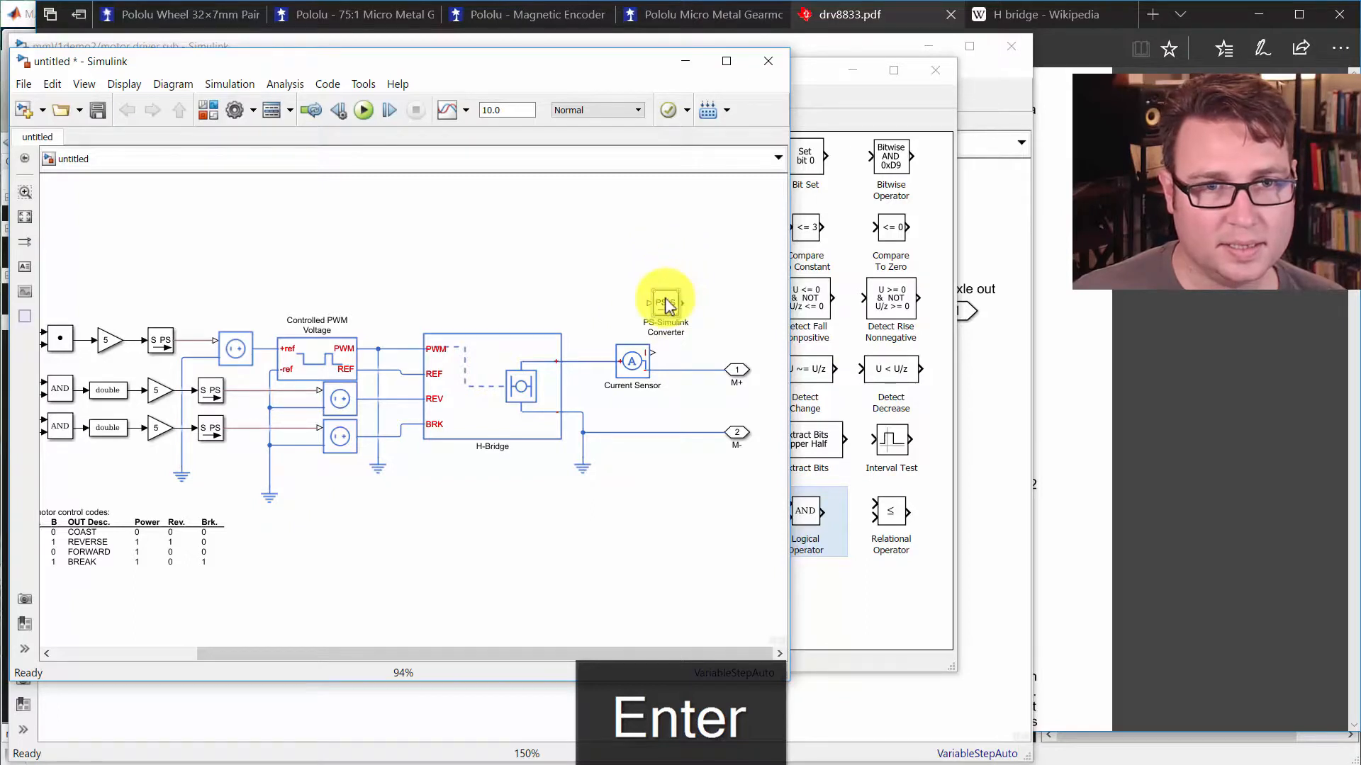
Step: Hide the names of the Current Sensor and PS-Simulink Converter, then place the converter beside the sensor and connect it to the I output
right_click(626, 367)
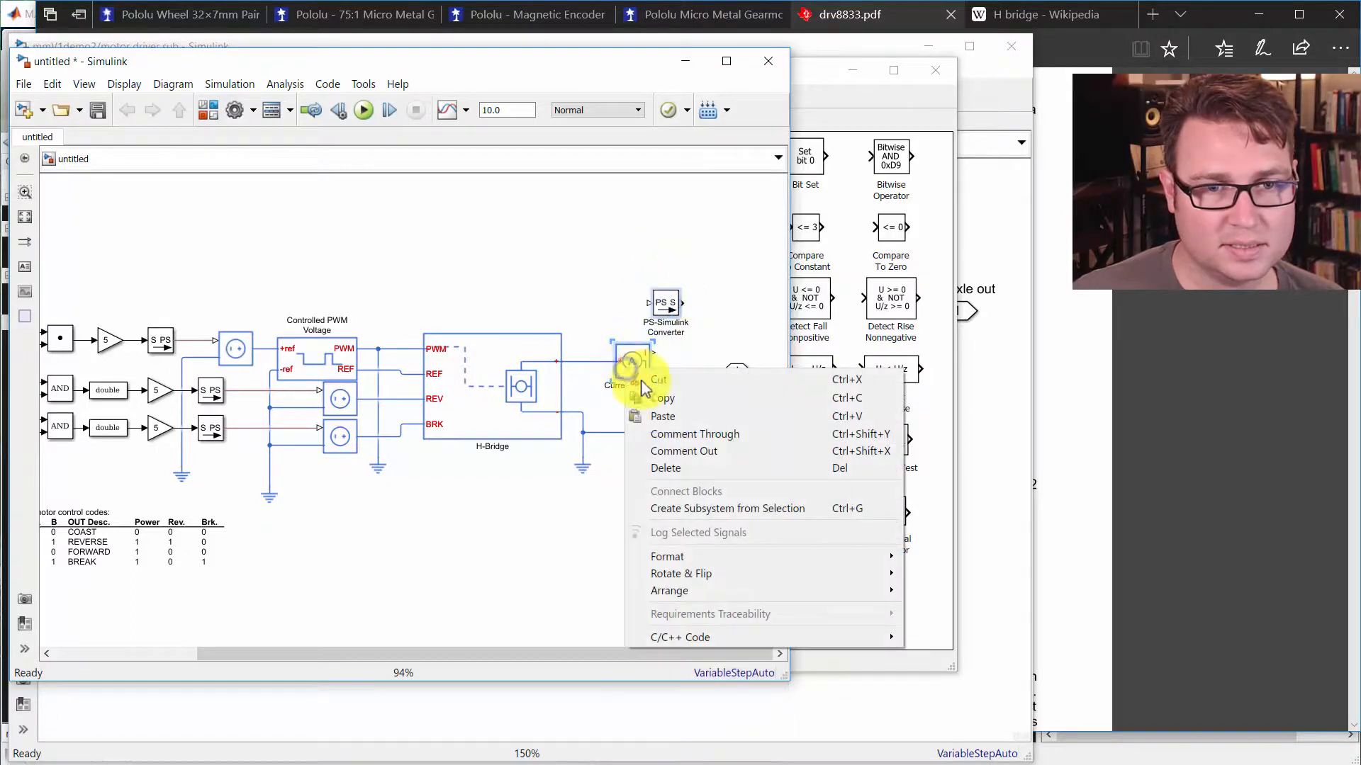
mouse_move(700, 565)
left_click(950, 641)
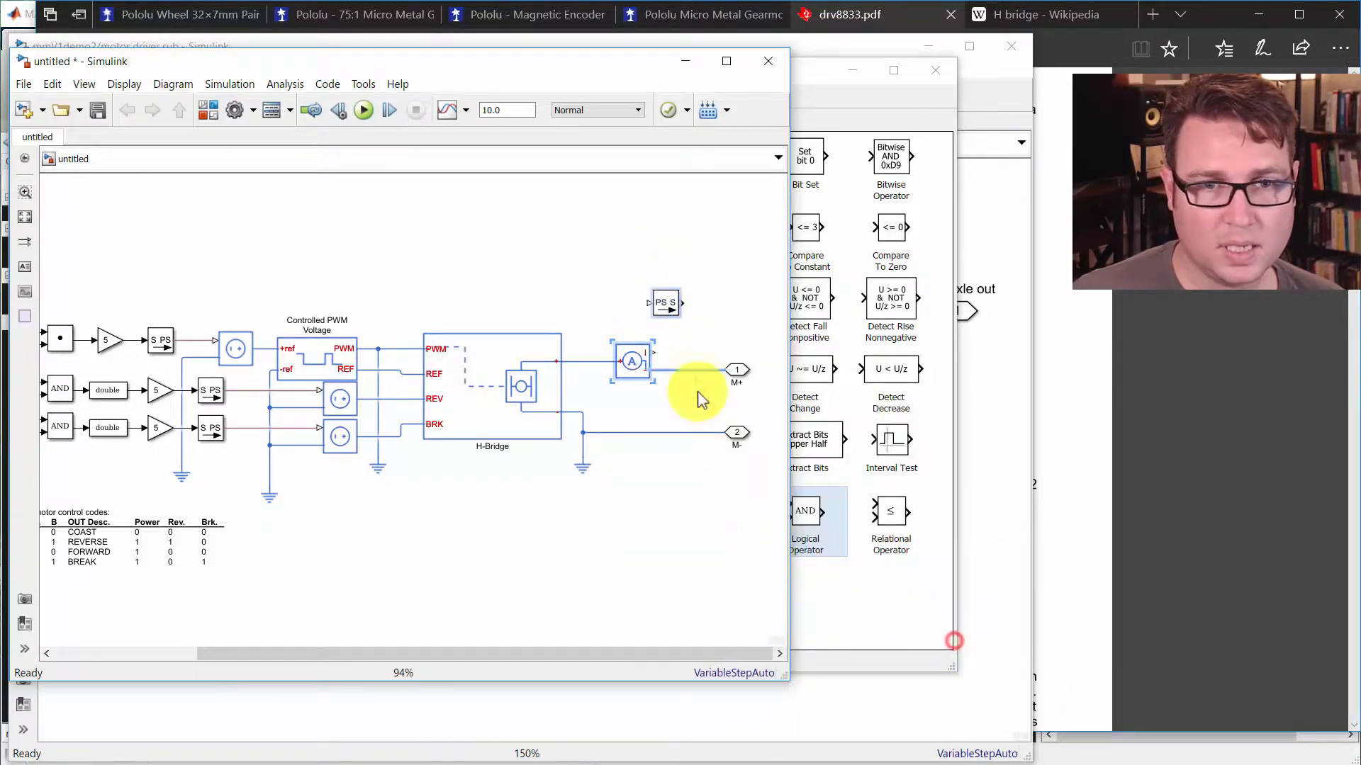
scroll(543, 366, "up", 3)
left_click(550, 368)
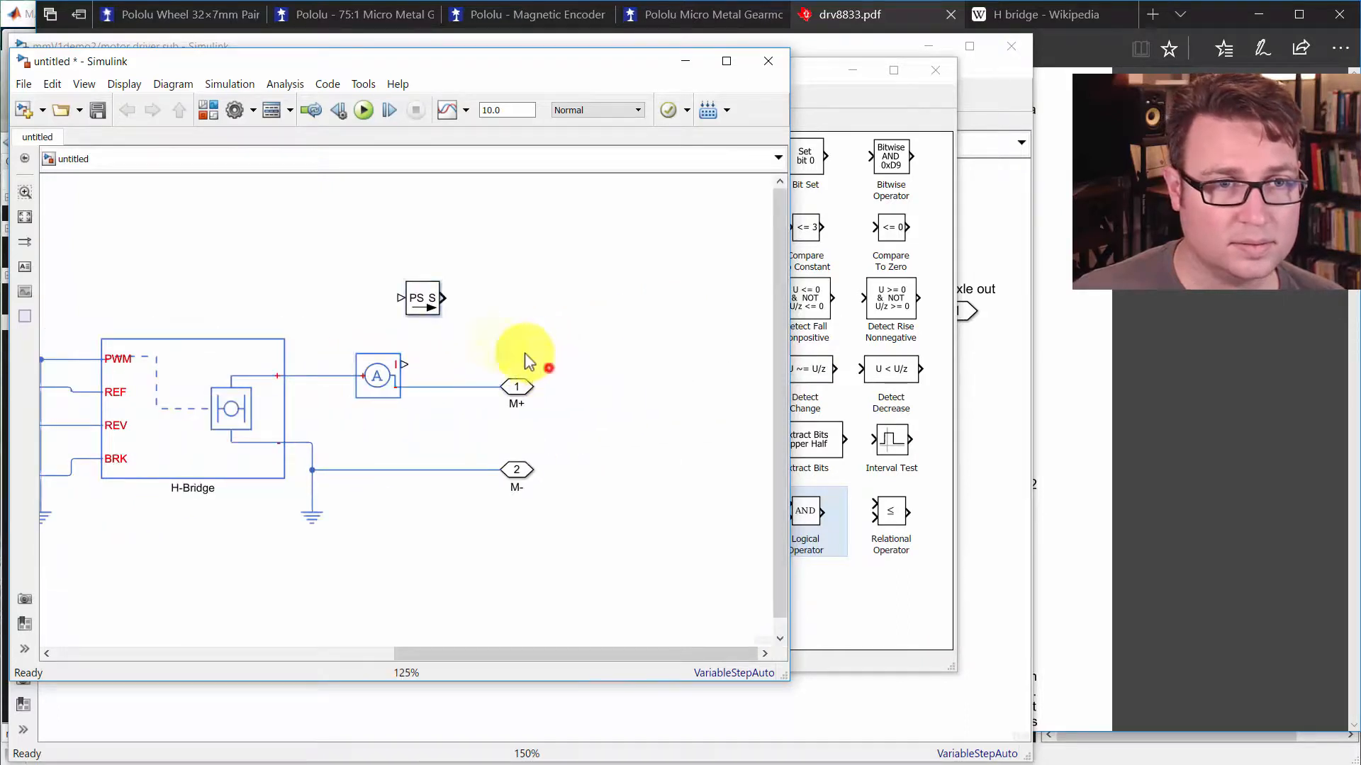
left_click_drag(427, 298, 457, 361)
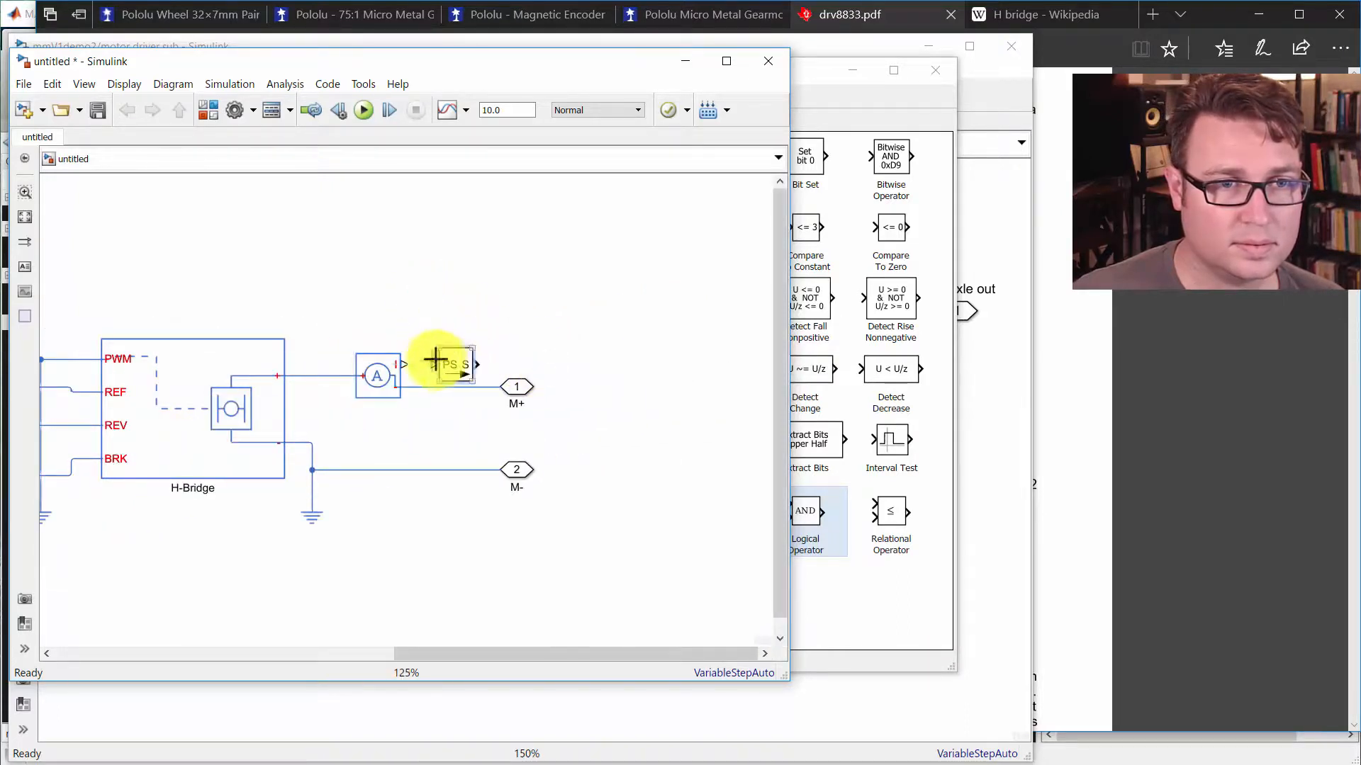
left_click(421, 365)
left_click(521, 356)
Step: Add an Abs block fed by the PS-Simulink Converter, hide its name, and move it down closer to the converter
left_click(546, 291)
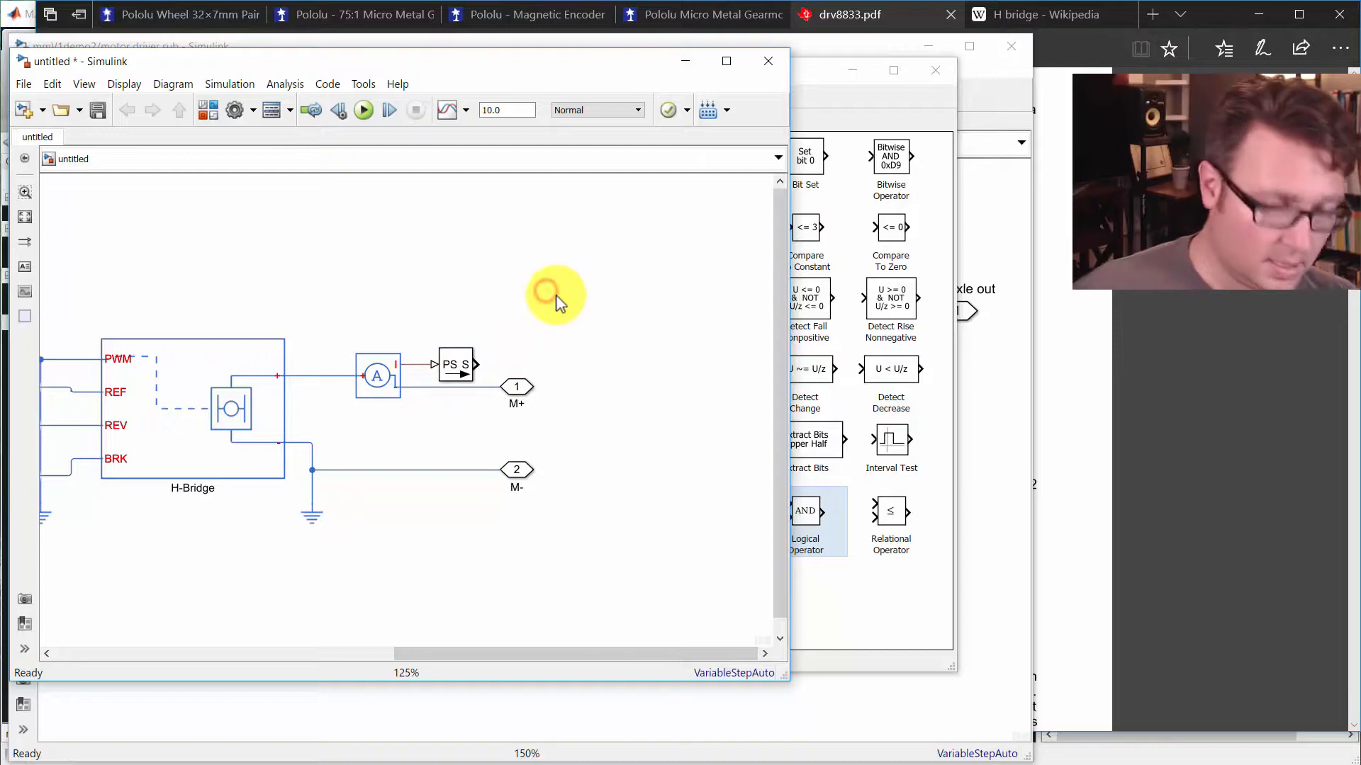
type("abs")
key("Return")
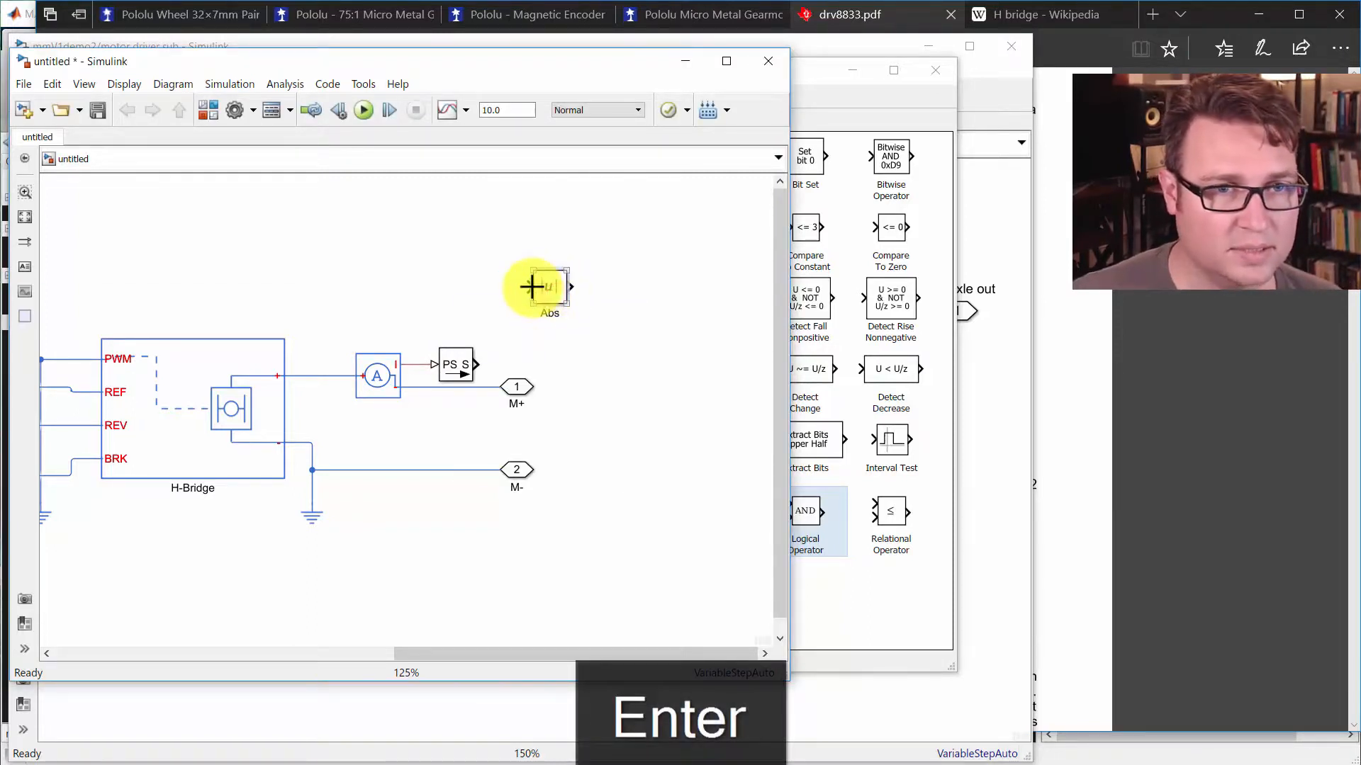
left_click_drag(476, 365, 549, 303)
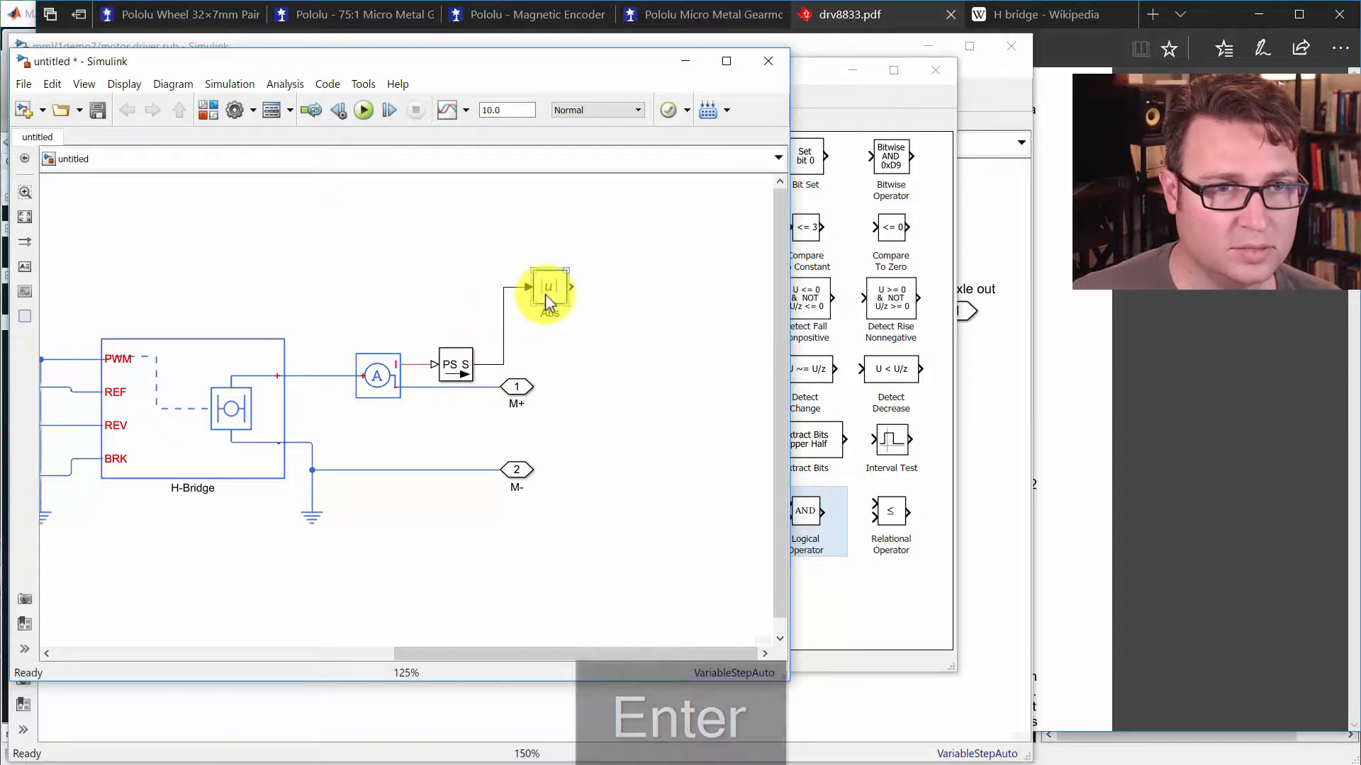
right_click(549, 301)
left_click(588, 487)
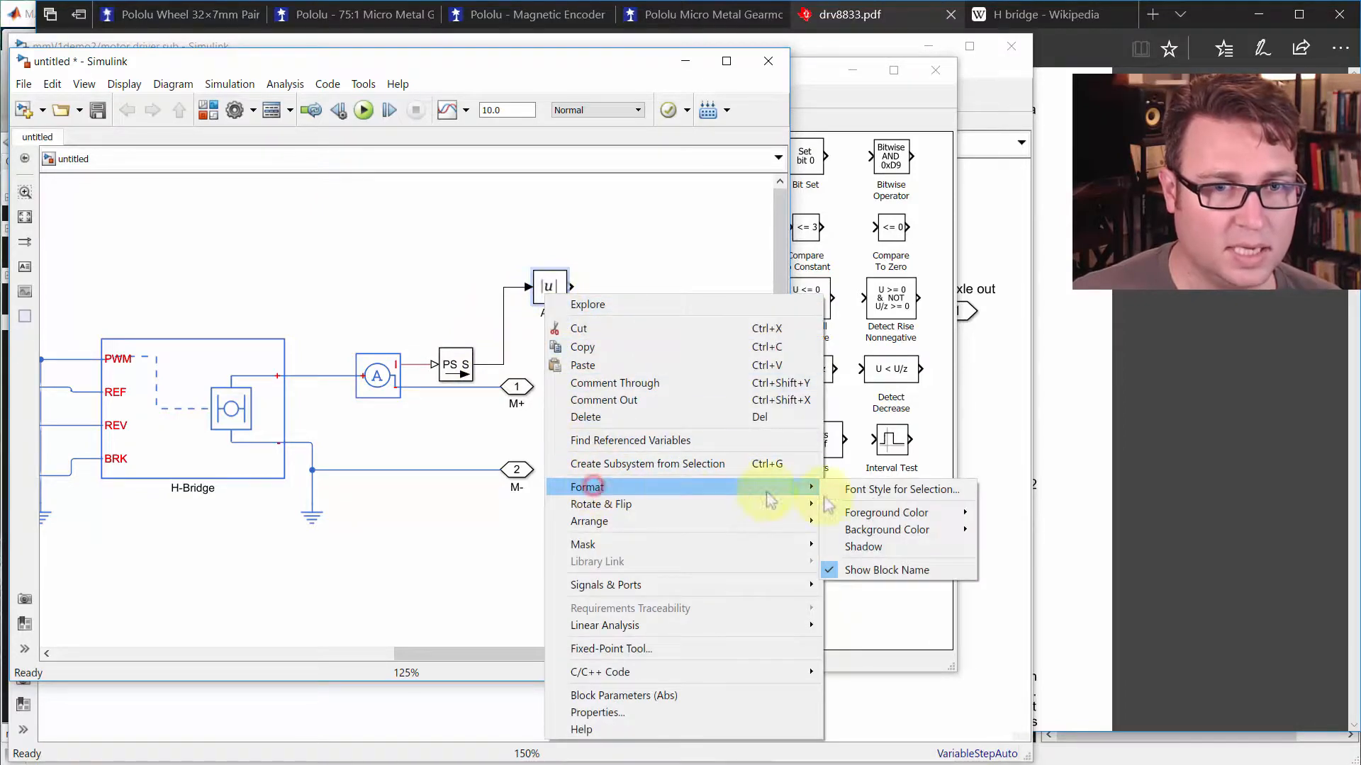
left_click(886, 568)
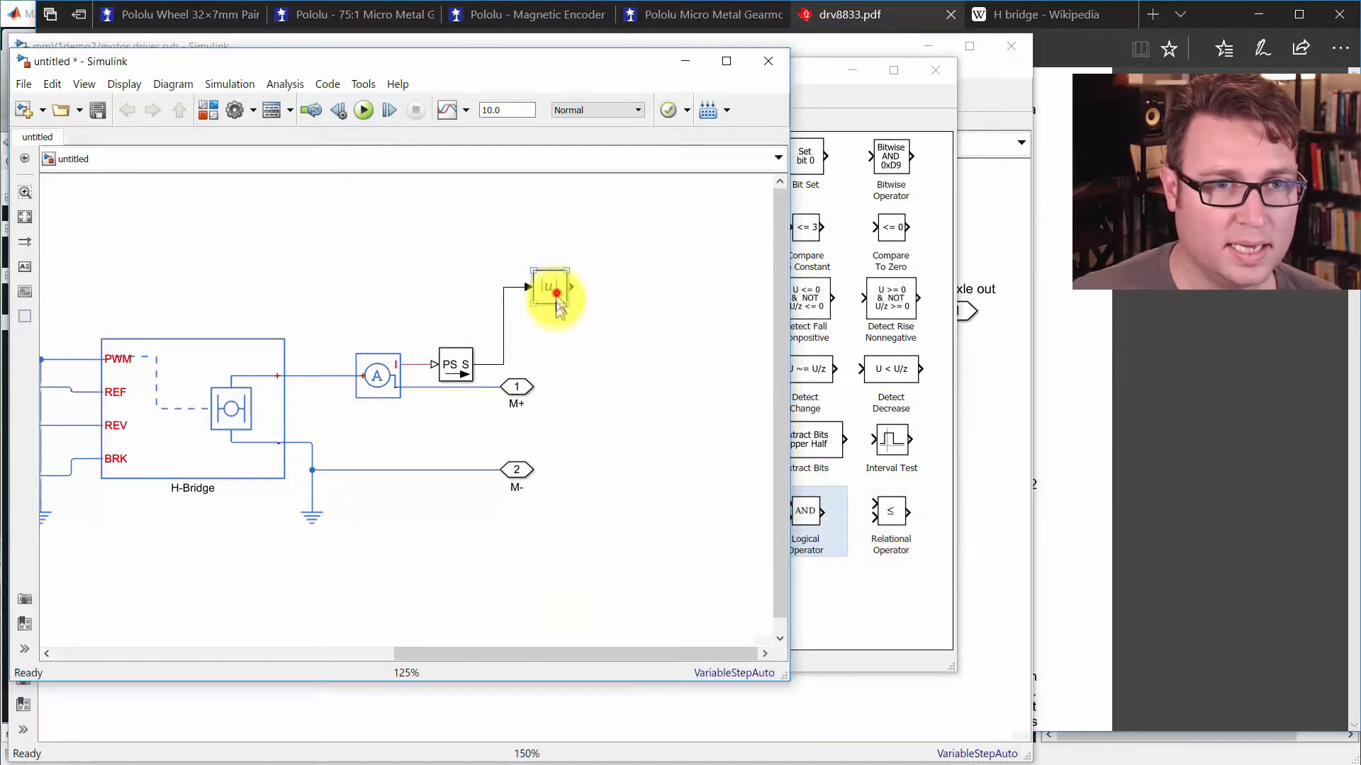
left_click_drag(558, 295, 558, 329)
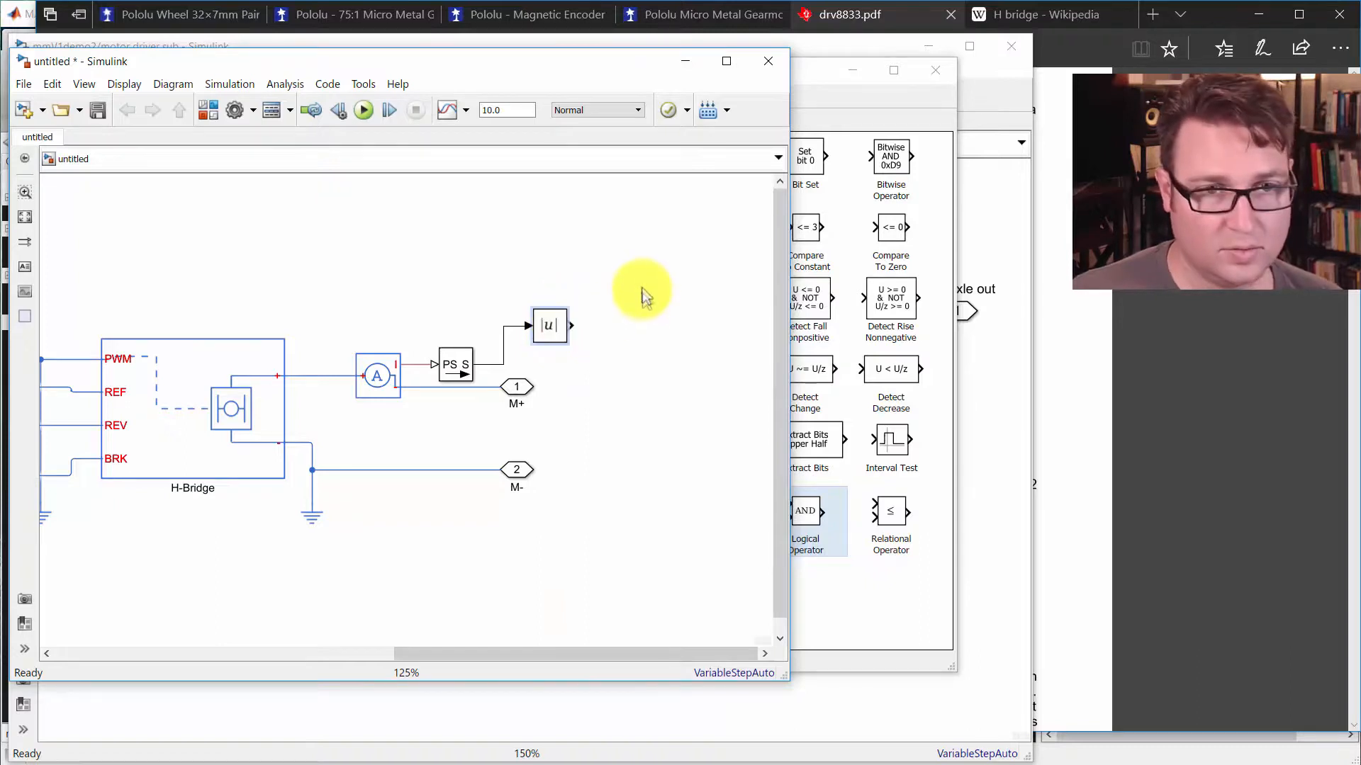
Step: Add a Simulink Stop Simulation block and connect it to the Abs block's output
double_click(616, 303)
type("stop")
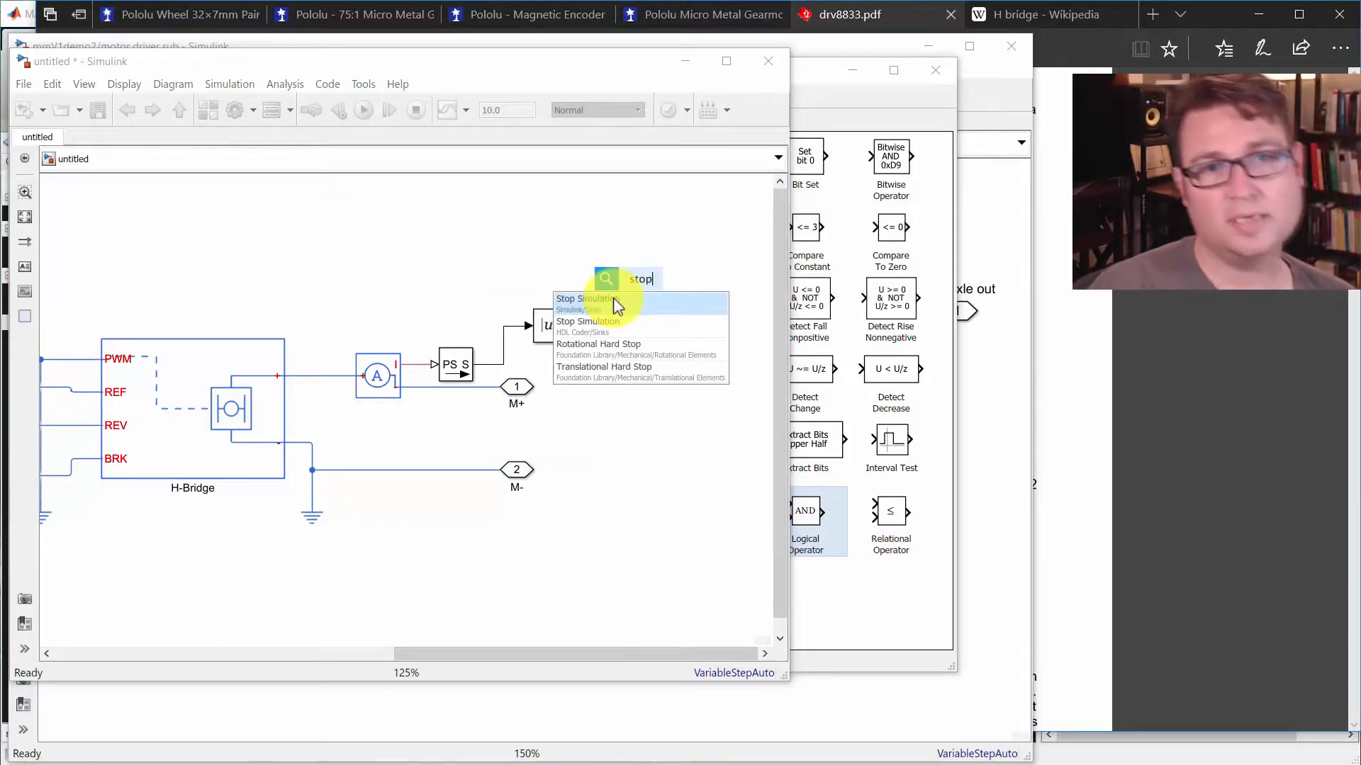
key("Return")
left_click_drag(637, 285, 608, 329)
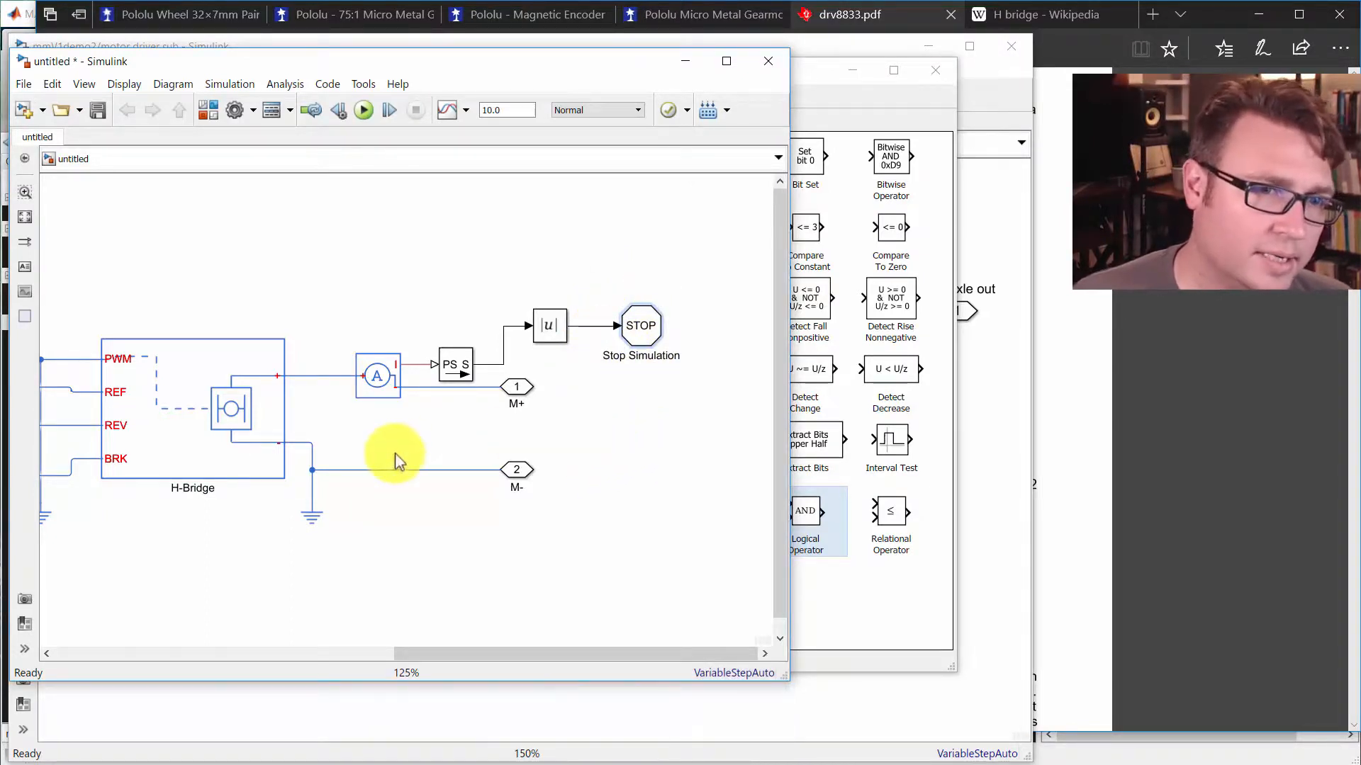
Step: Shift the Stop Simulation block farther right from Abs to leave space for another block between them
scroll(495, 446, "down", 2)
left_click_drag(382, 321, 630, 317)
left_click_drag(334, 285, 370, 292)
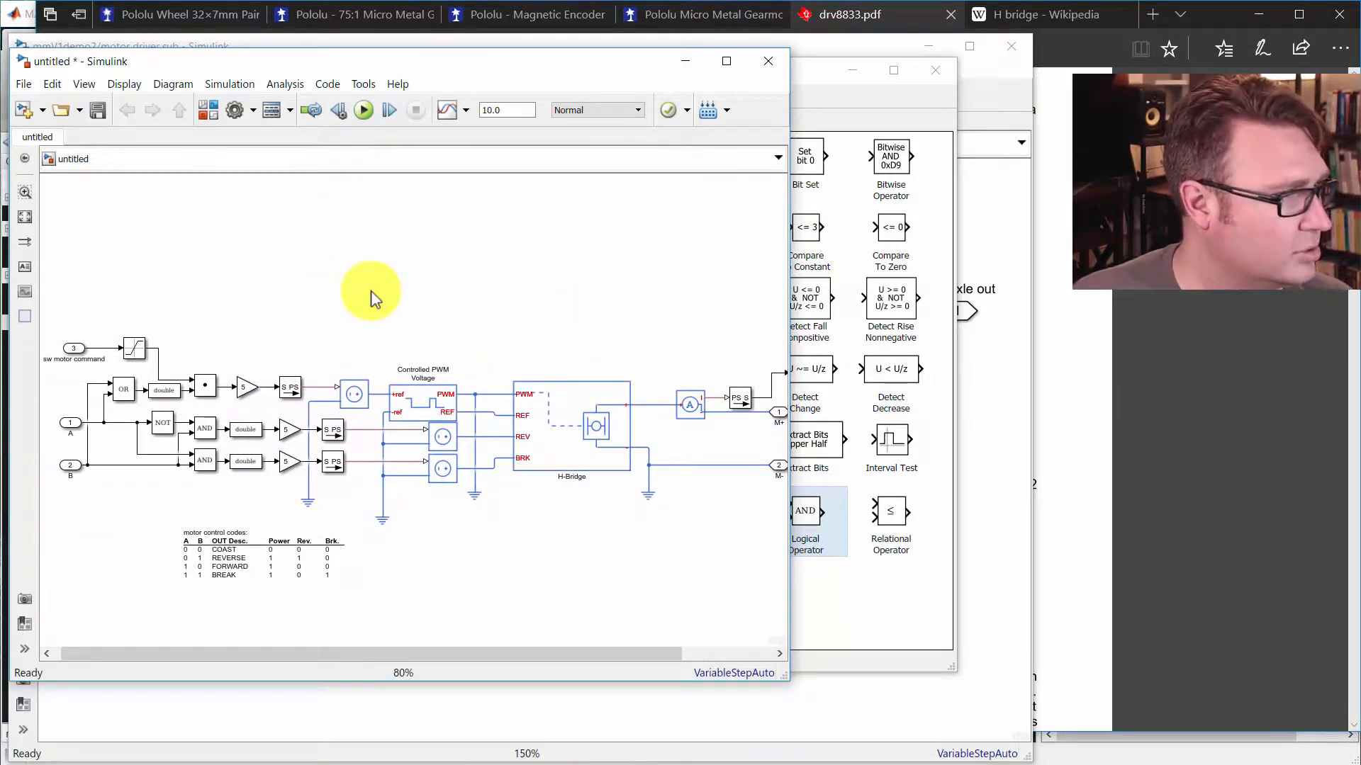
left_click_drag(519, 298, 395, 283)
left_click_drag(517, 298, 406, 303)
scroll(634, 432, "up", 3)
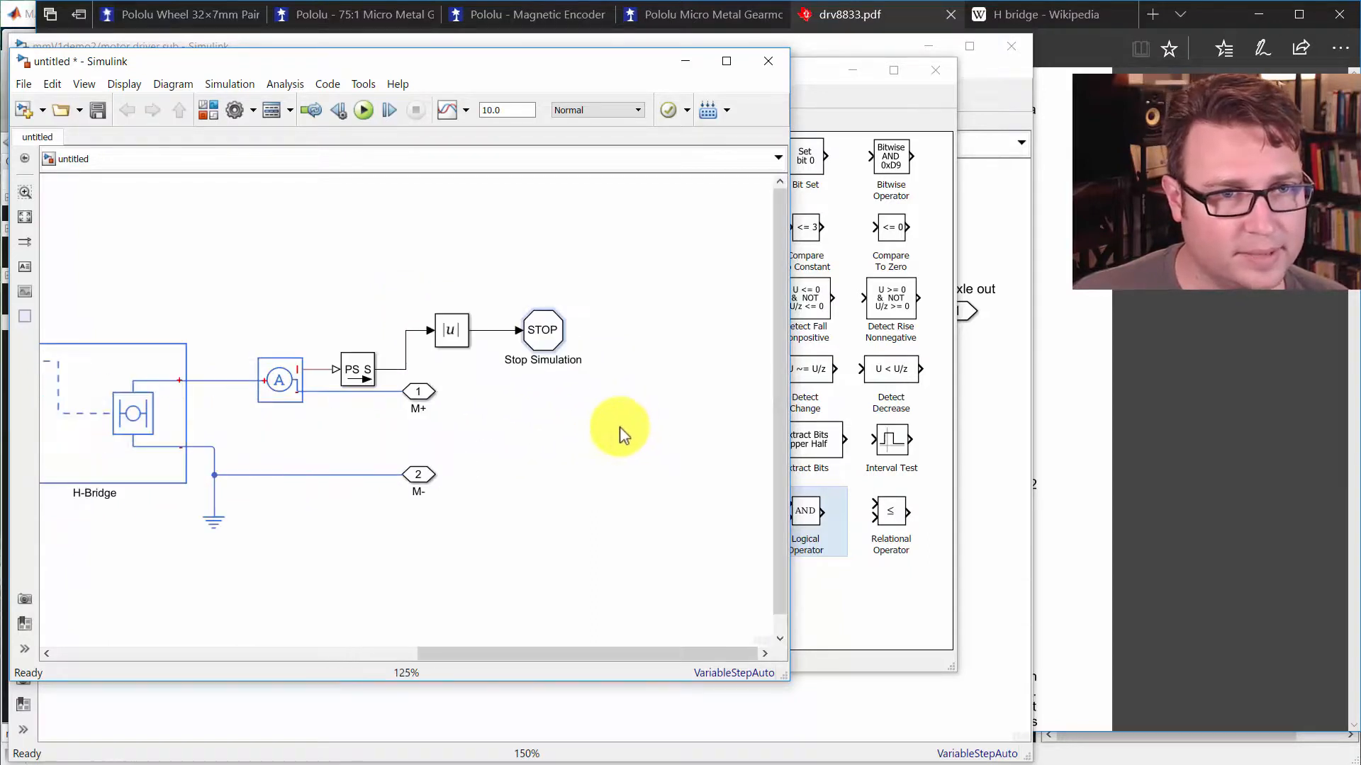
left_click_drag(547, 324, 626, 326)
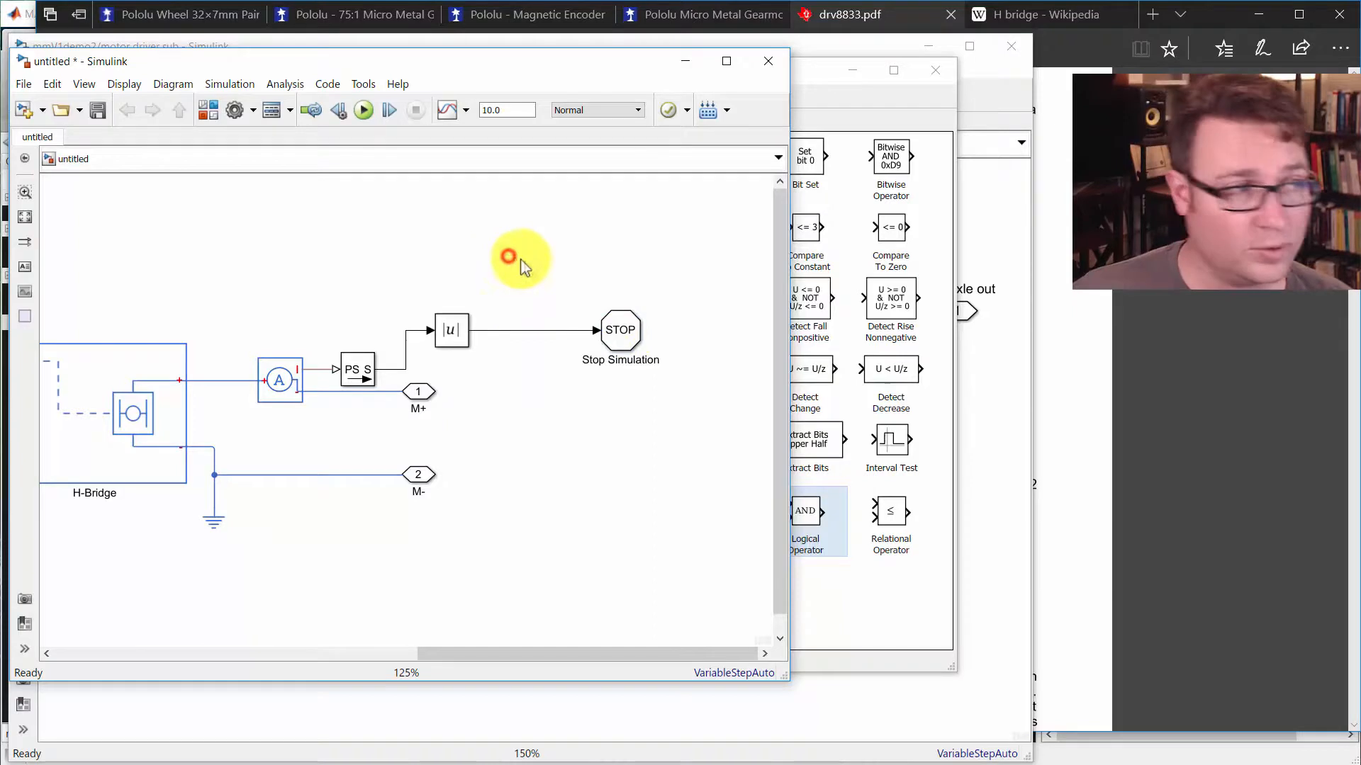
Step: Add a Simulink Compare To Constant block above the line between Abs and Stop Simulation
double_click(507, 285)
type("com")
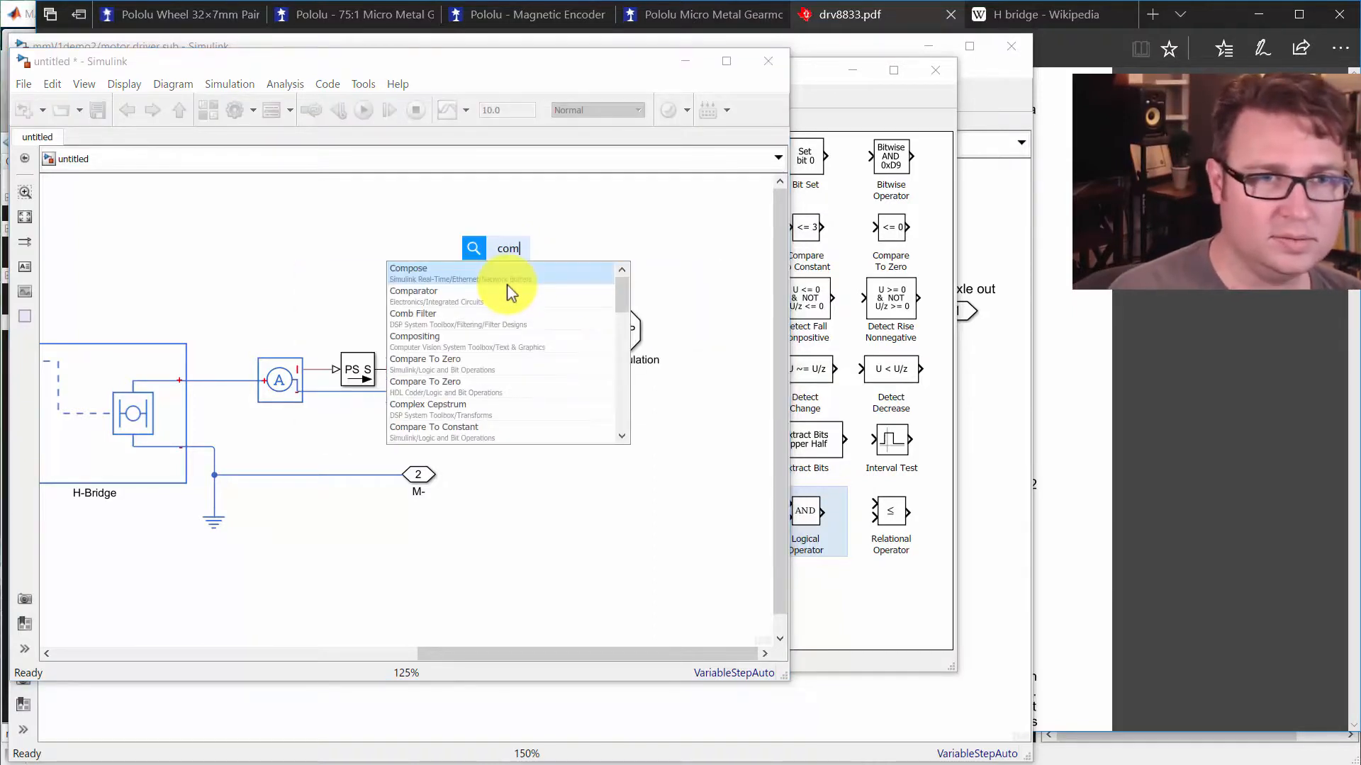
type("pare to c")
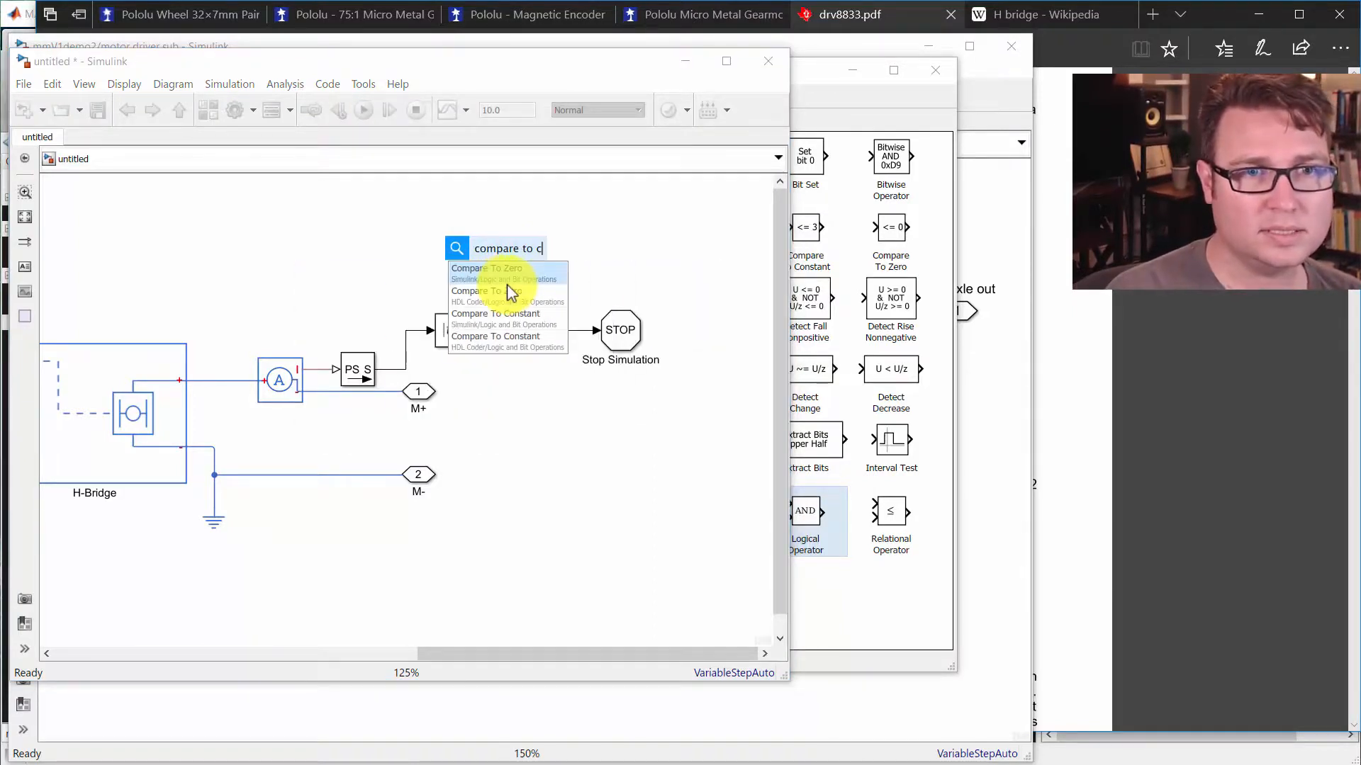
key("Down")
key("Down")
key("Return")
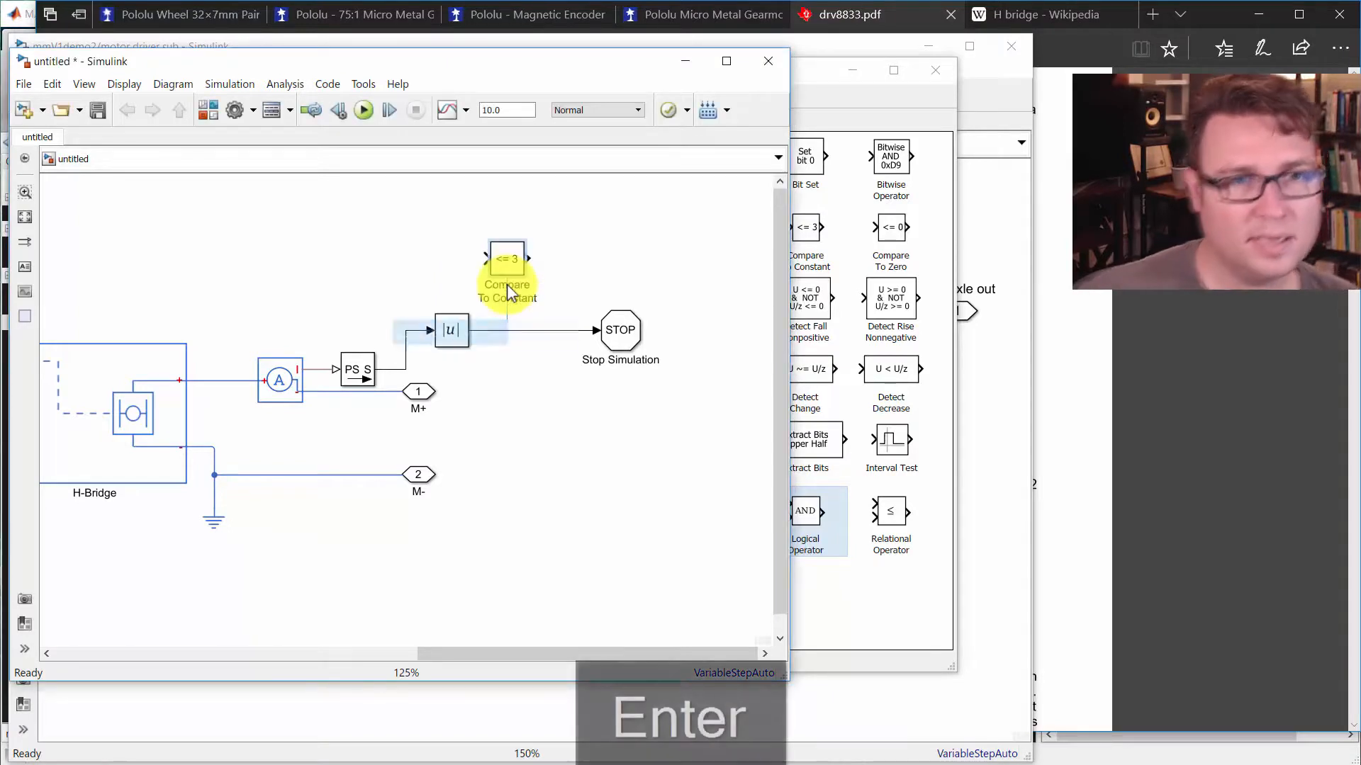
Step: Set the Compare To Constant block's operator to > and its constant value to 1.5
double_click(512, 267)
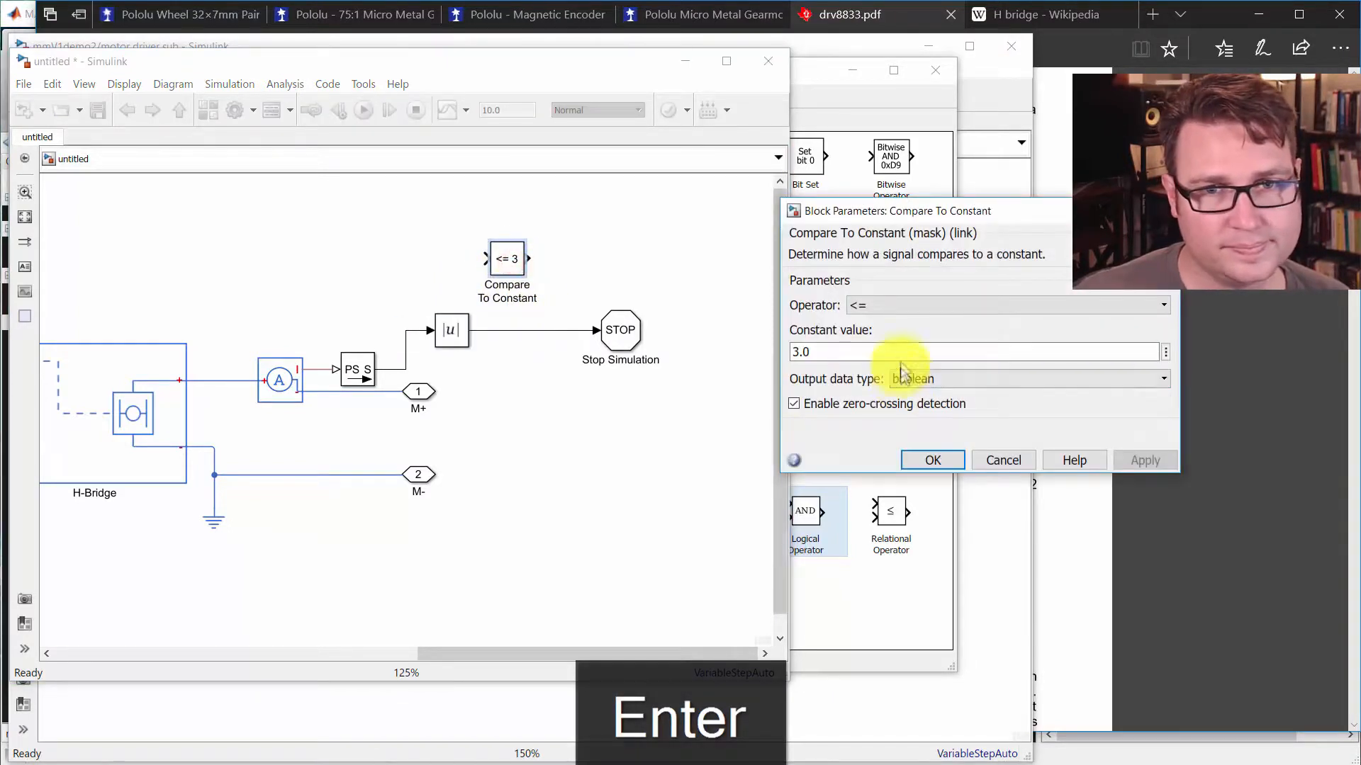
left_click(868, 309)
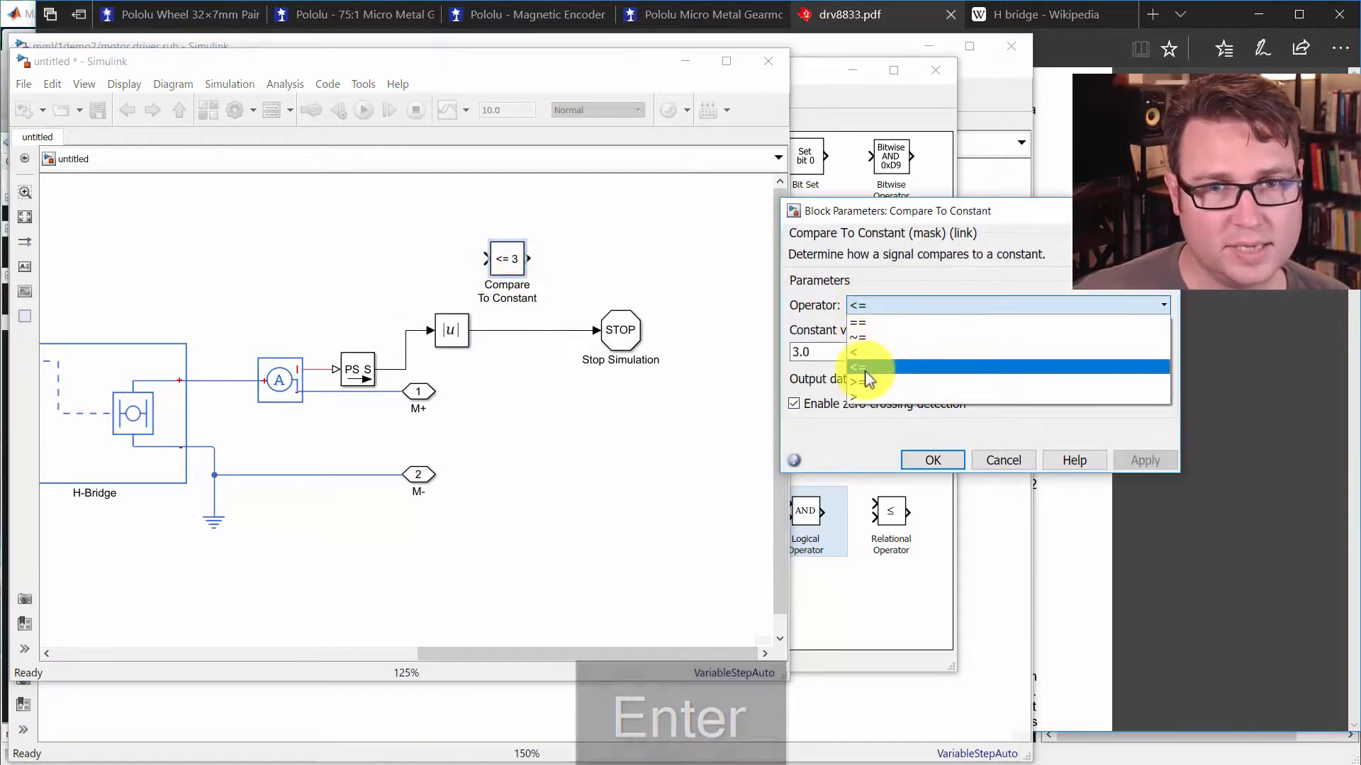
left_click(870, 397)
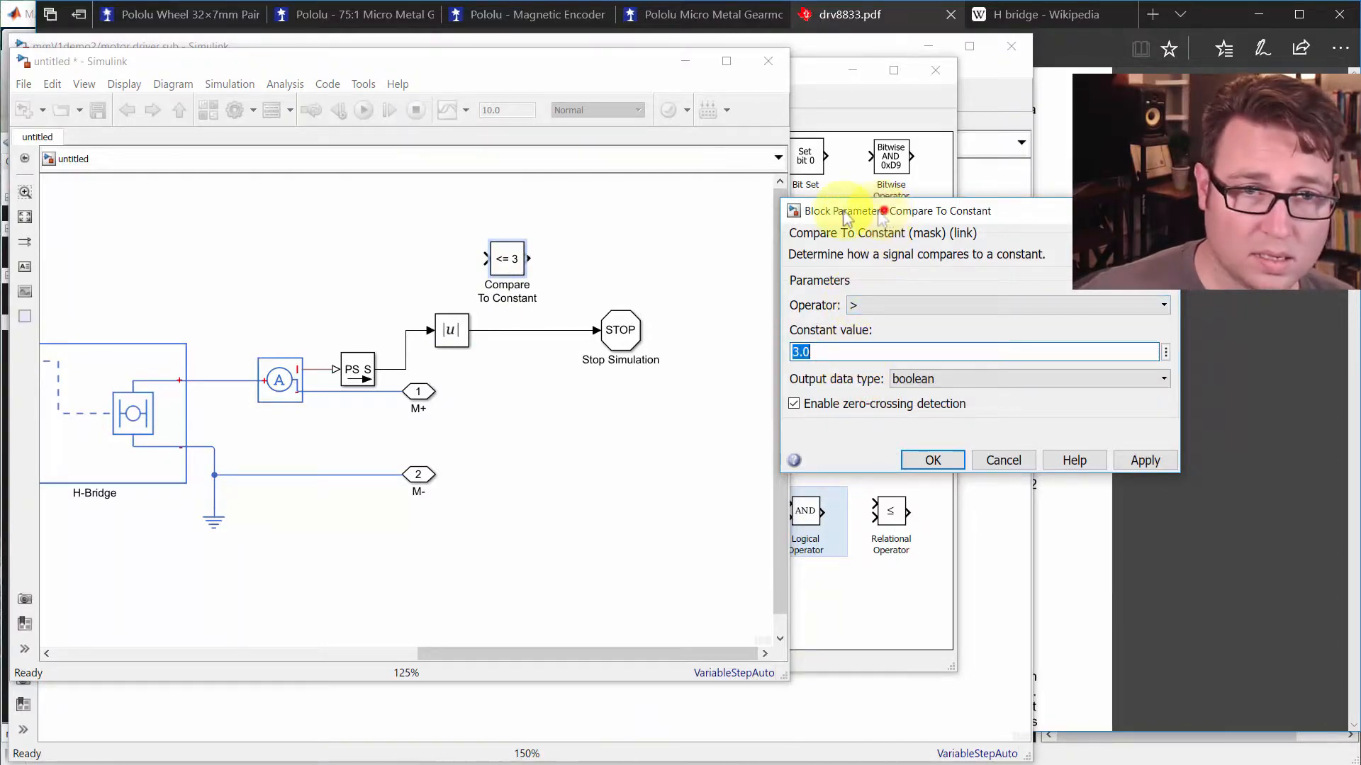
left_click_drag(882, 216, 484, 166)
type("1.5")
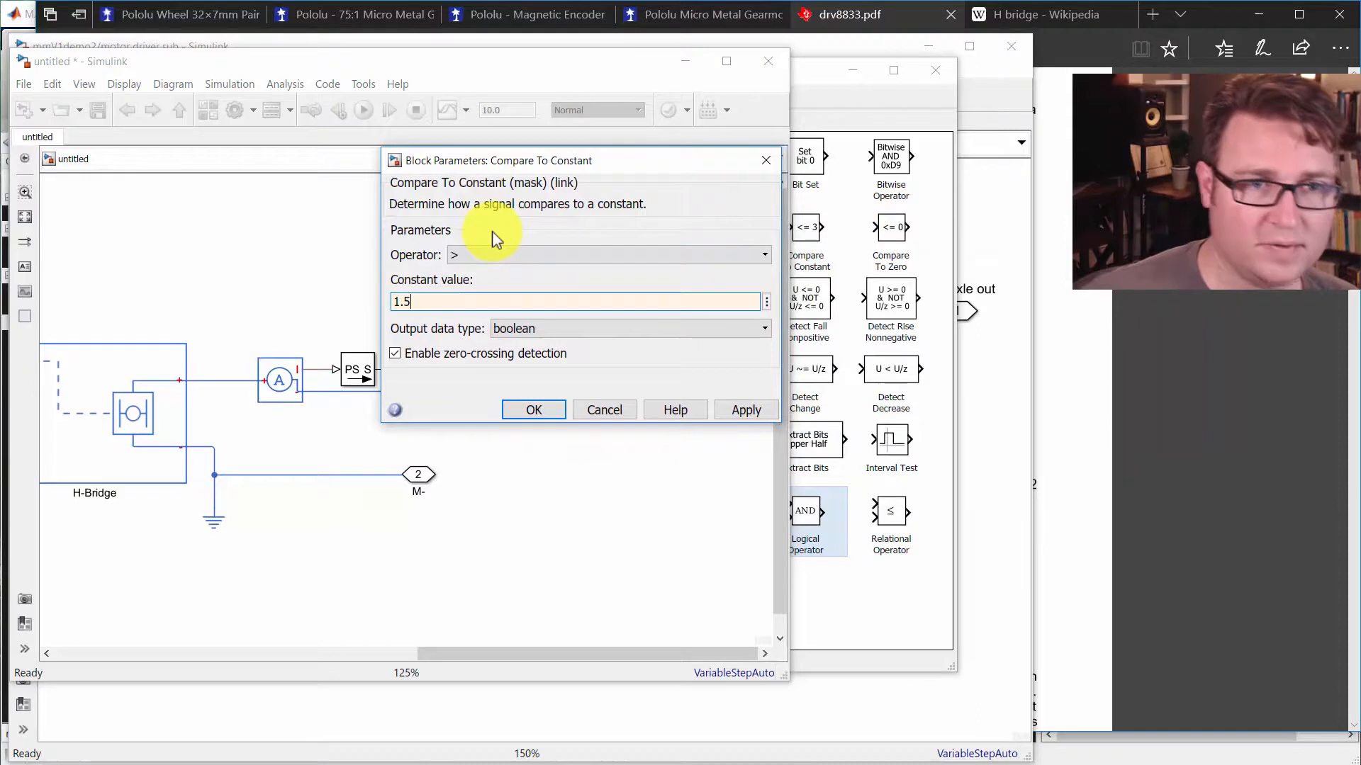
left_click(516, 409)
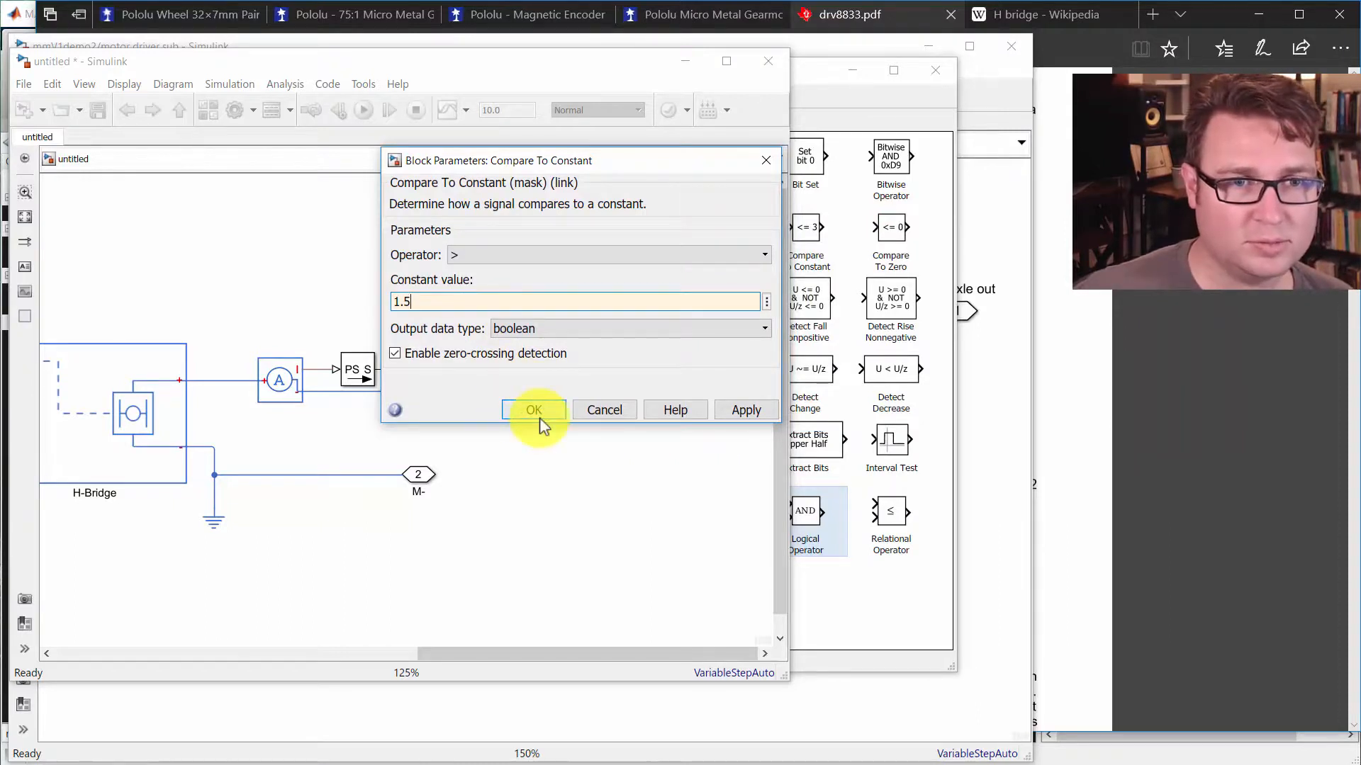
Step: Insert the Compare To Constant block into the line between Abs and Stop Simulation and hide its name
left_click_drag(504, 269, 525, 331)
right_click(526, 331)
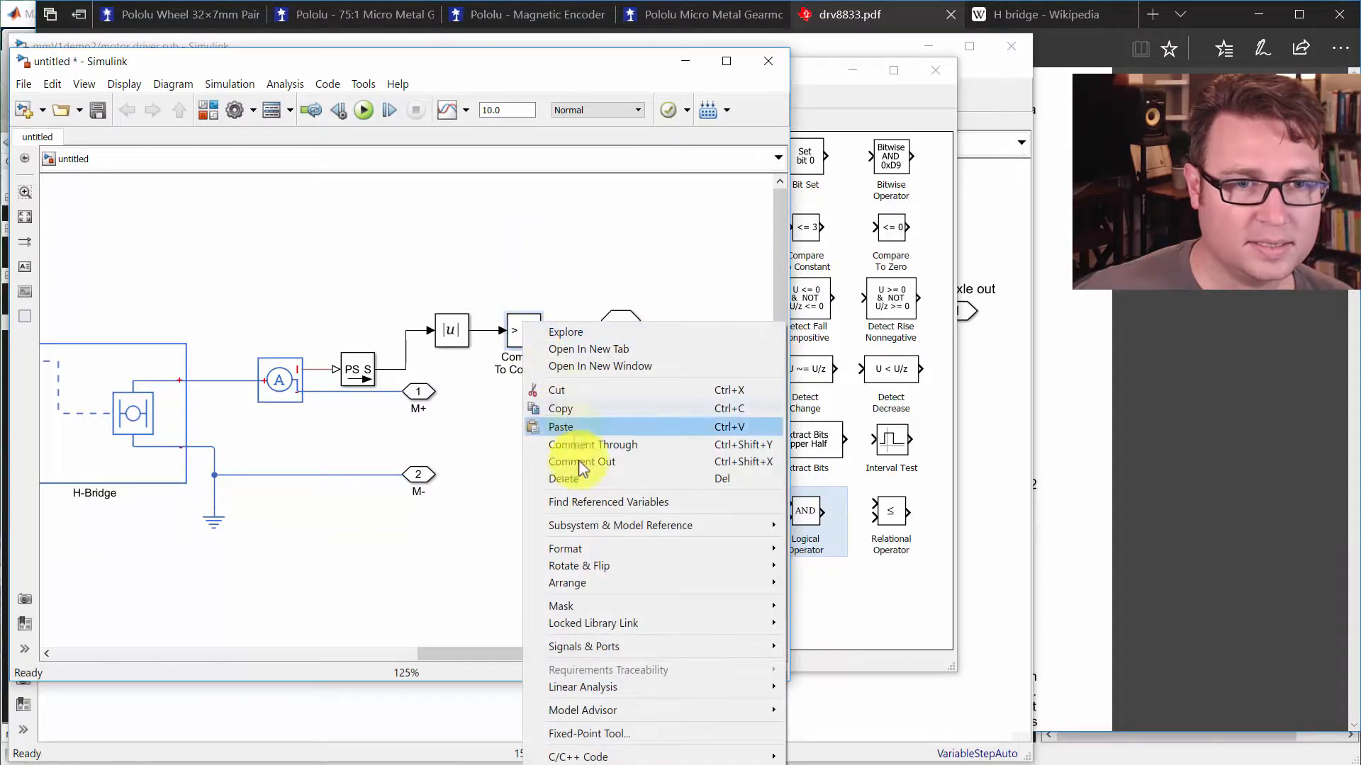
left_click(588, 549)
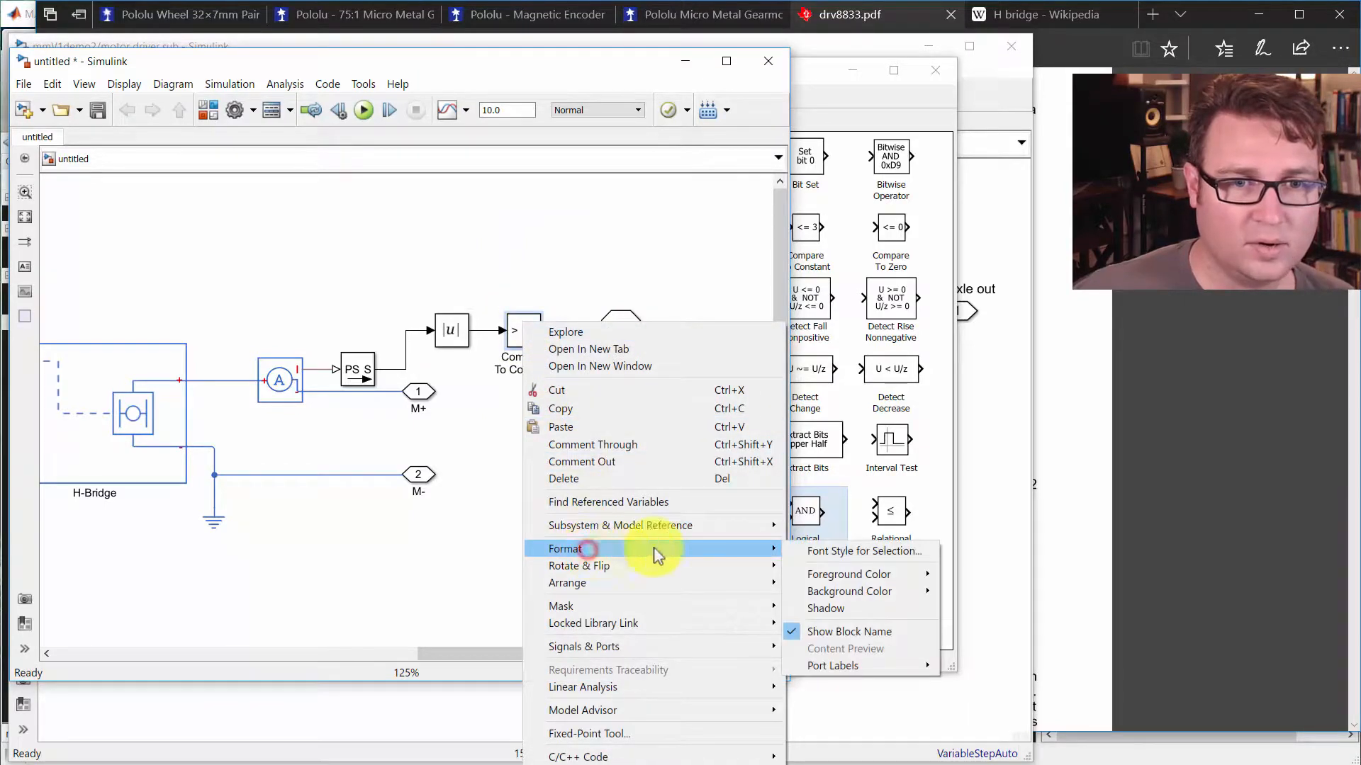
left_click(800, 628)
left_click(569, 424)
left_click(261, 254)
scroll(322, 282, "down", 1)
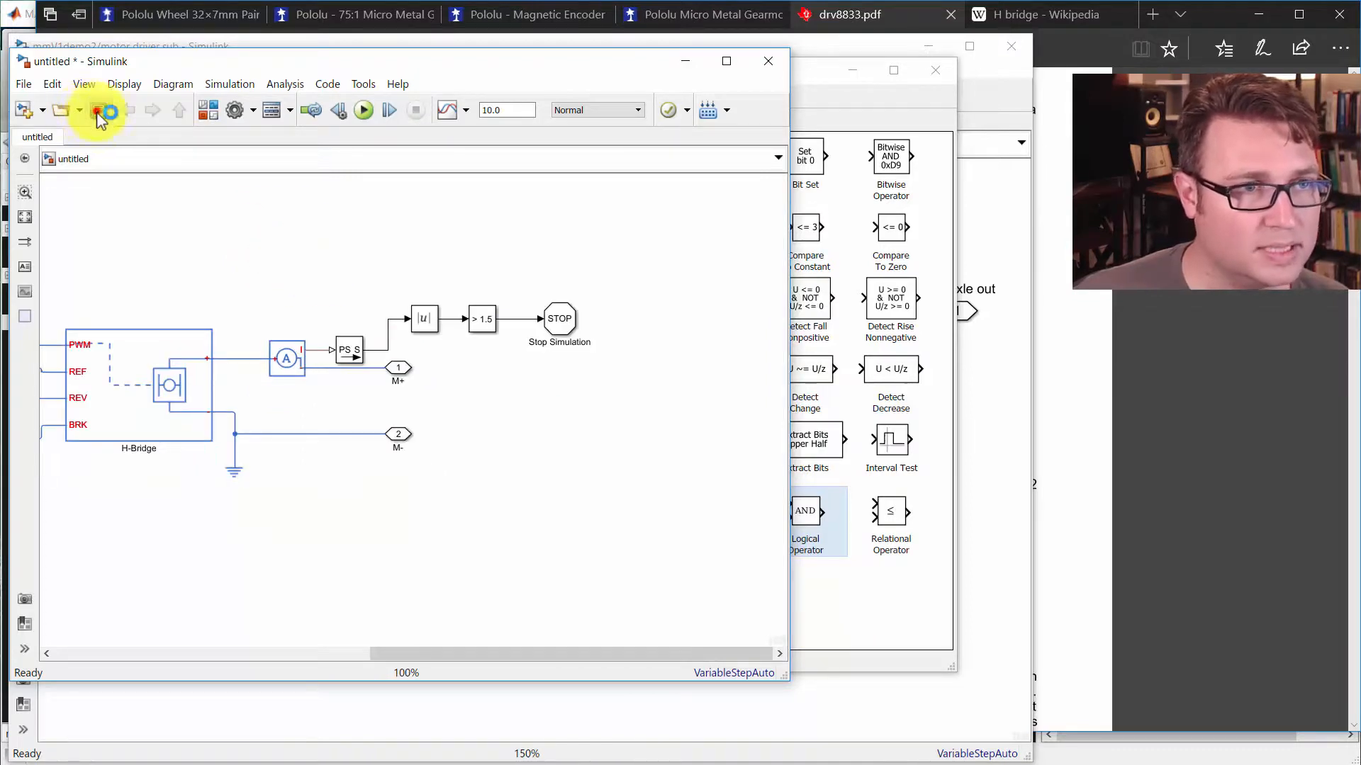
Step: Save the model as hbridge2 in the 11 - h-bridge subsystem folder
left_click(98, 111)
type("gh")
key("BackSpace")
key("BackSpace")
type("hbrid")
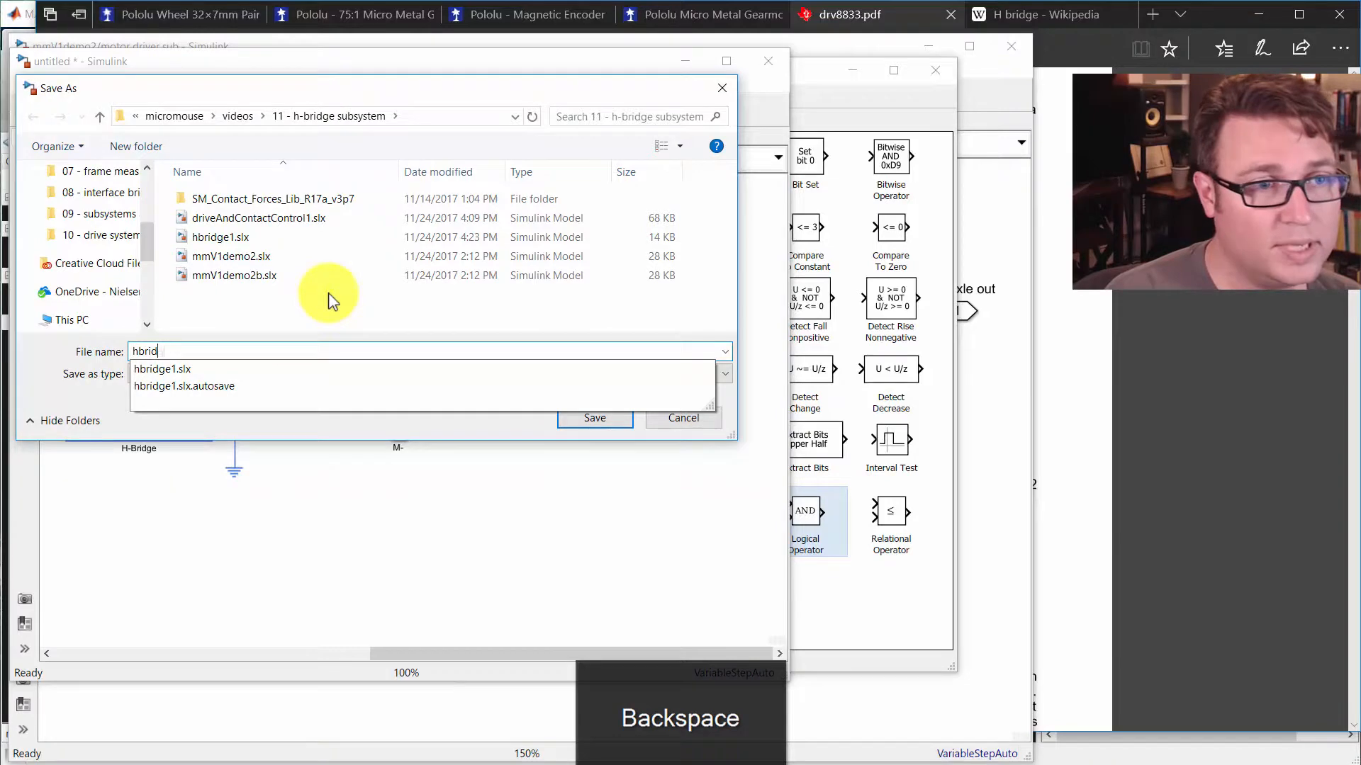
type("ge2")
key("Return")
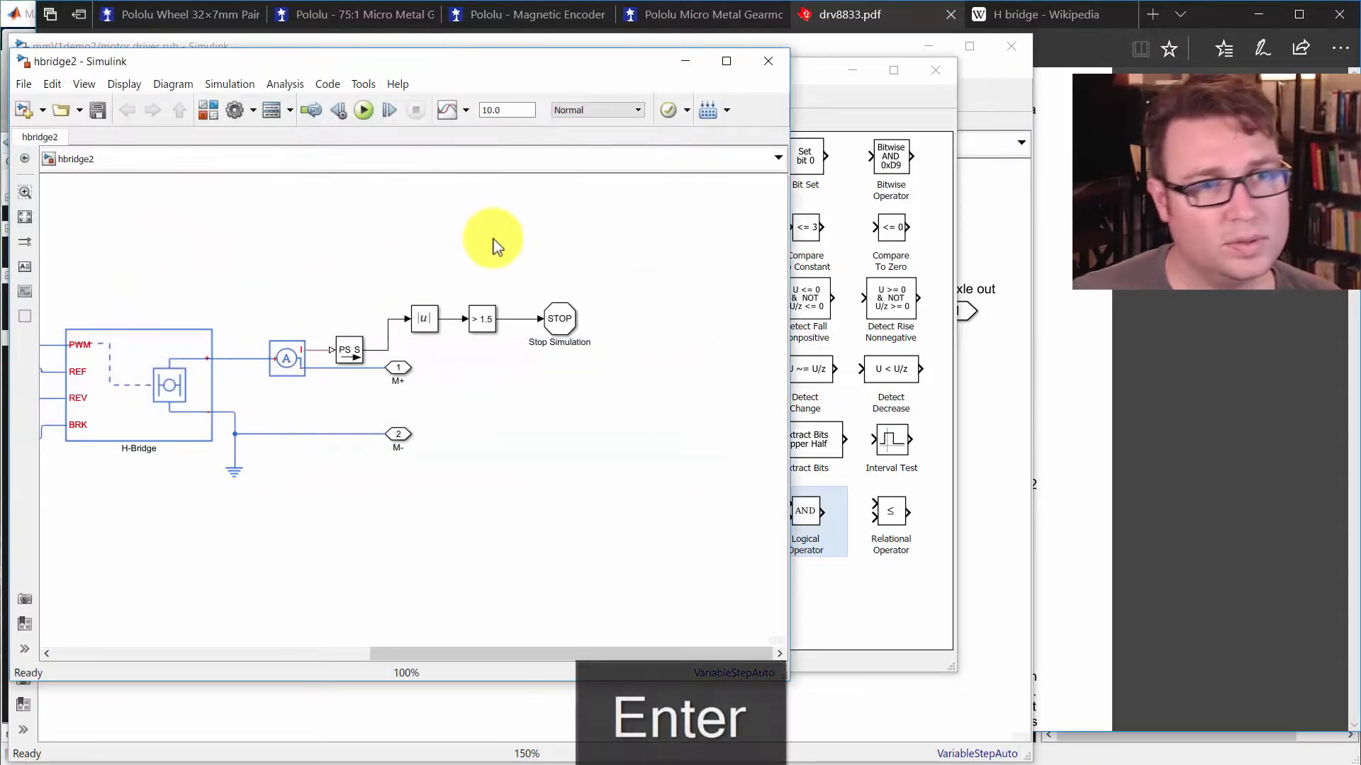
Step: Move the motor control codes table closer beneath the A and B input logic, and widen the model window
key("space")
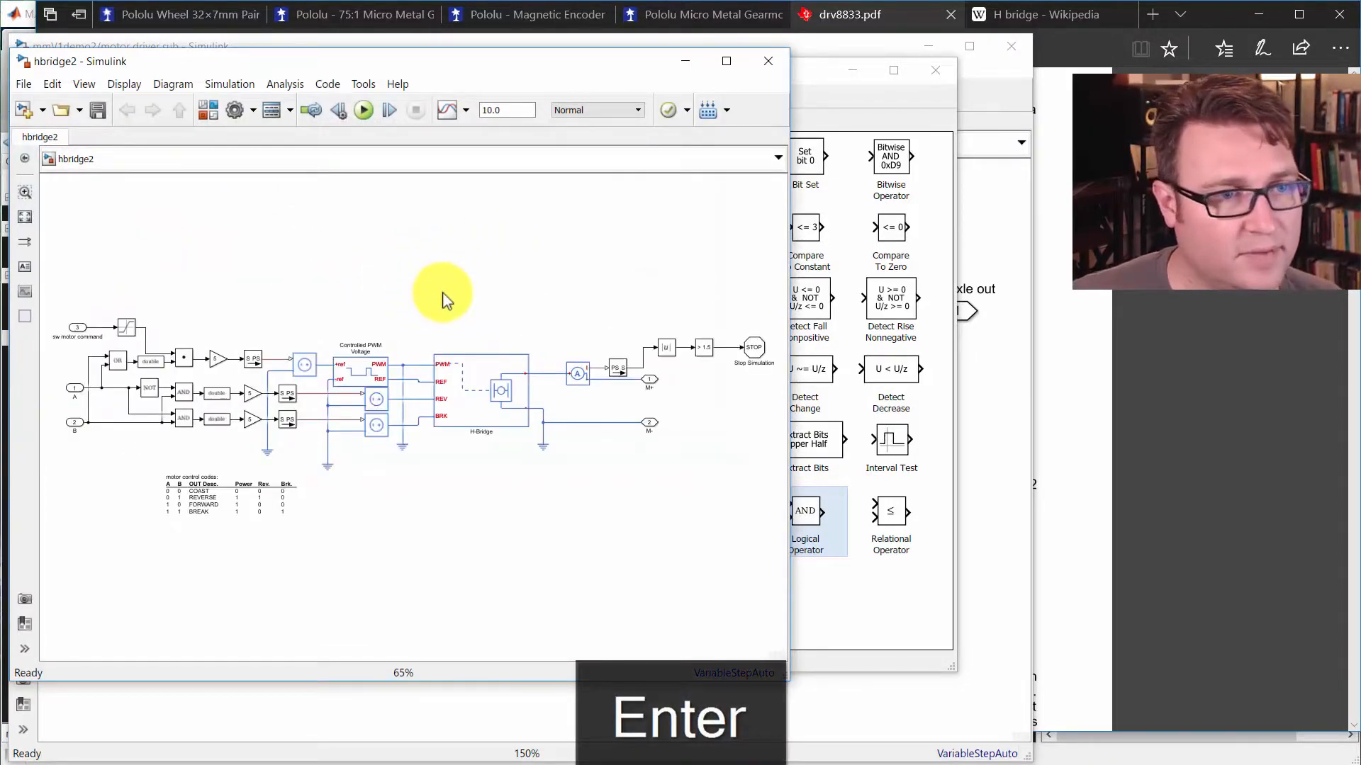
left_click_drag(231, 499, 157, 468)
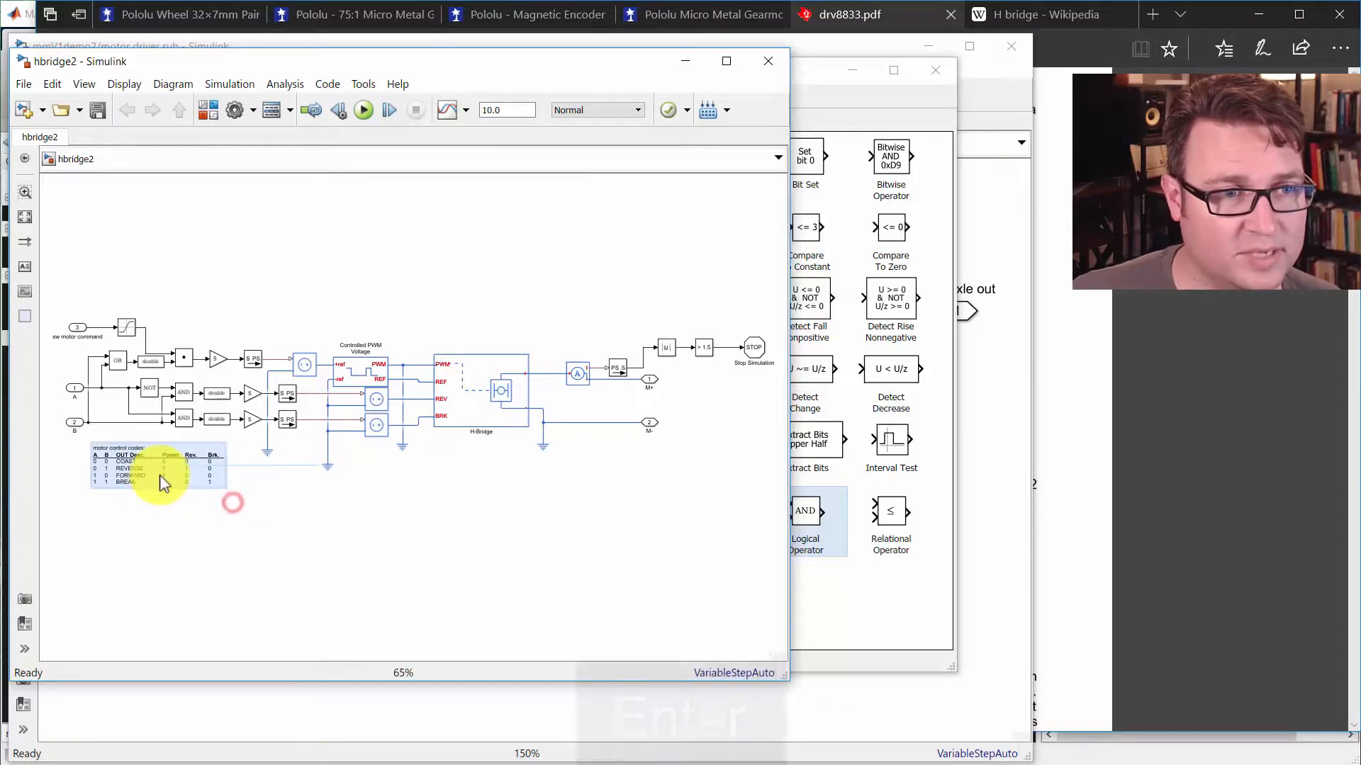
left_click(454, 572)
key("space")
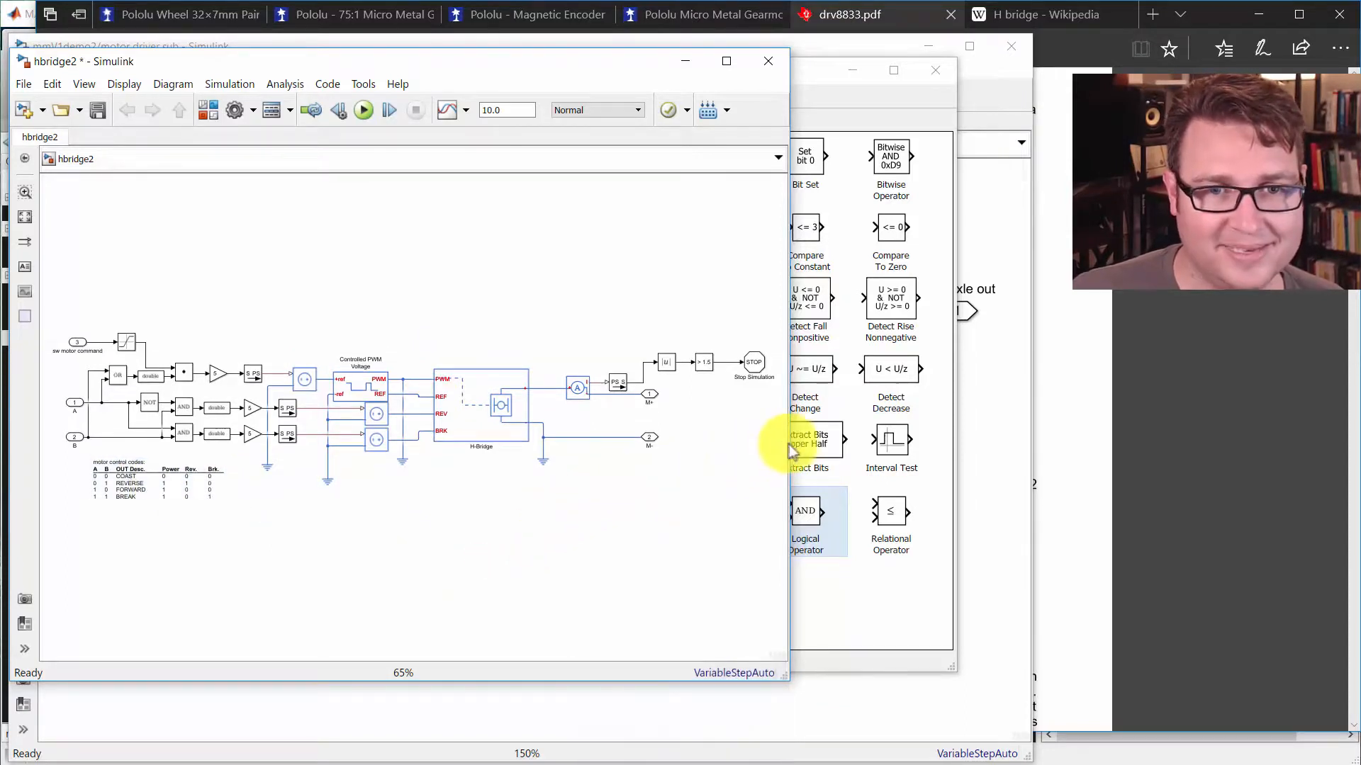
left_click_drag(789, 443, 971, 445)
key("space")
left_click(734, 530)
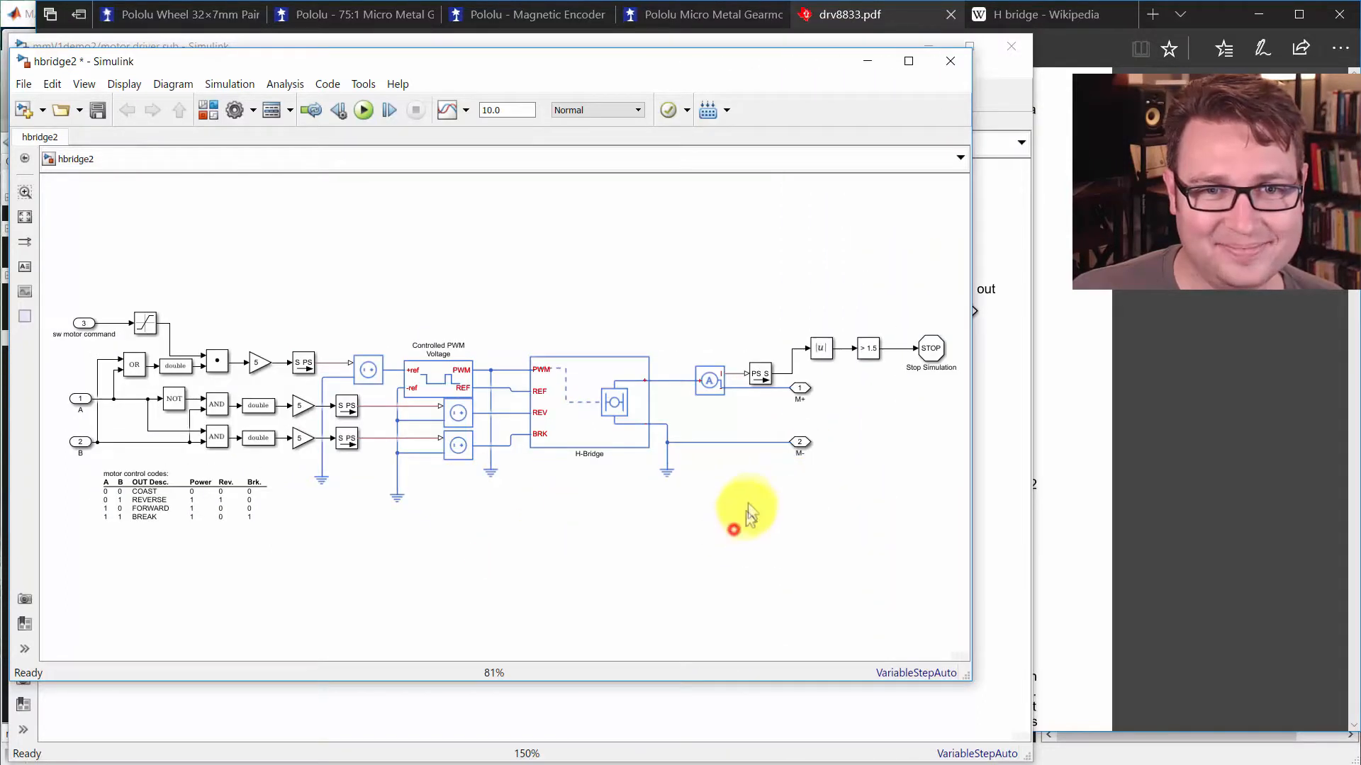
Step: Shift the Abs, Compare To Constant and Stop Simulation blocks together left, closer to the PS-Simulink Converter
left_click(822, 351)
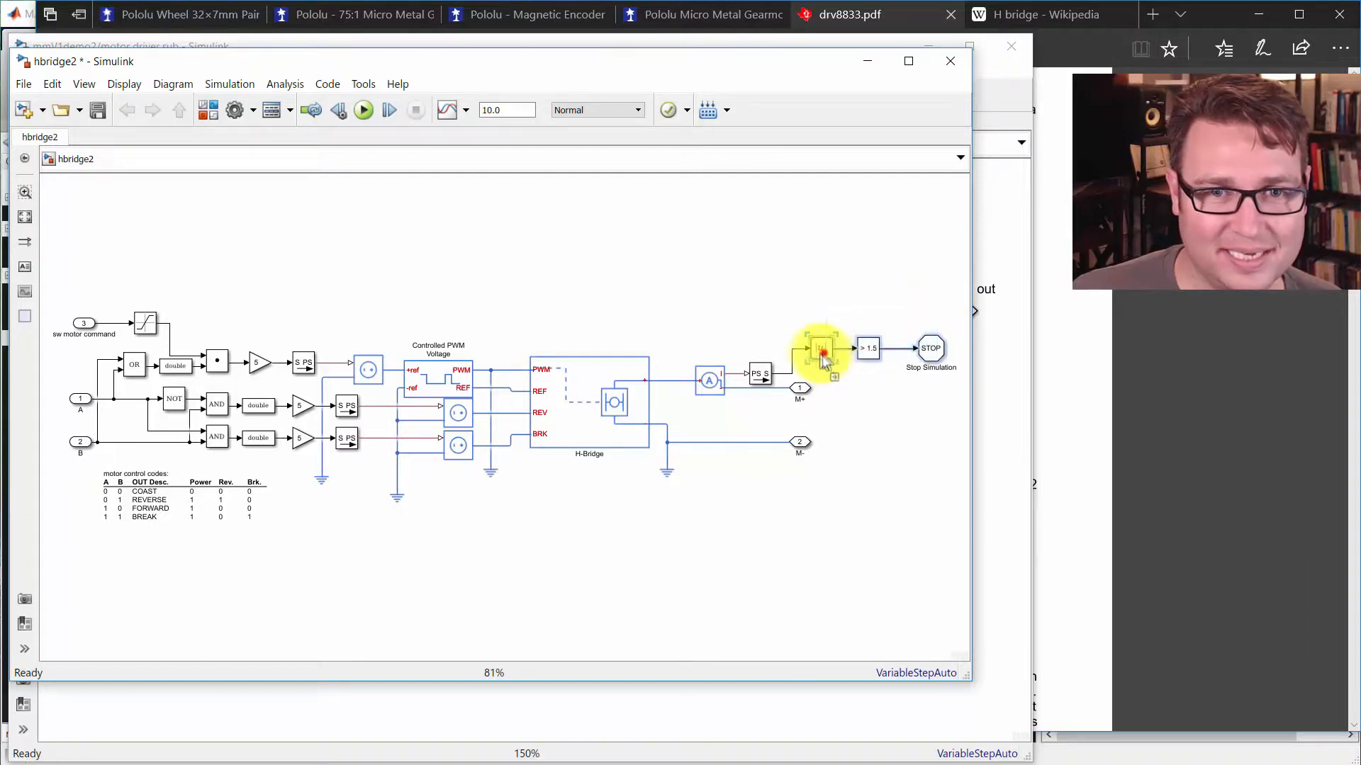
left_click(871, 421)
left_click_drag(844, 315, 919, 367)
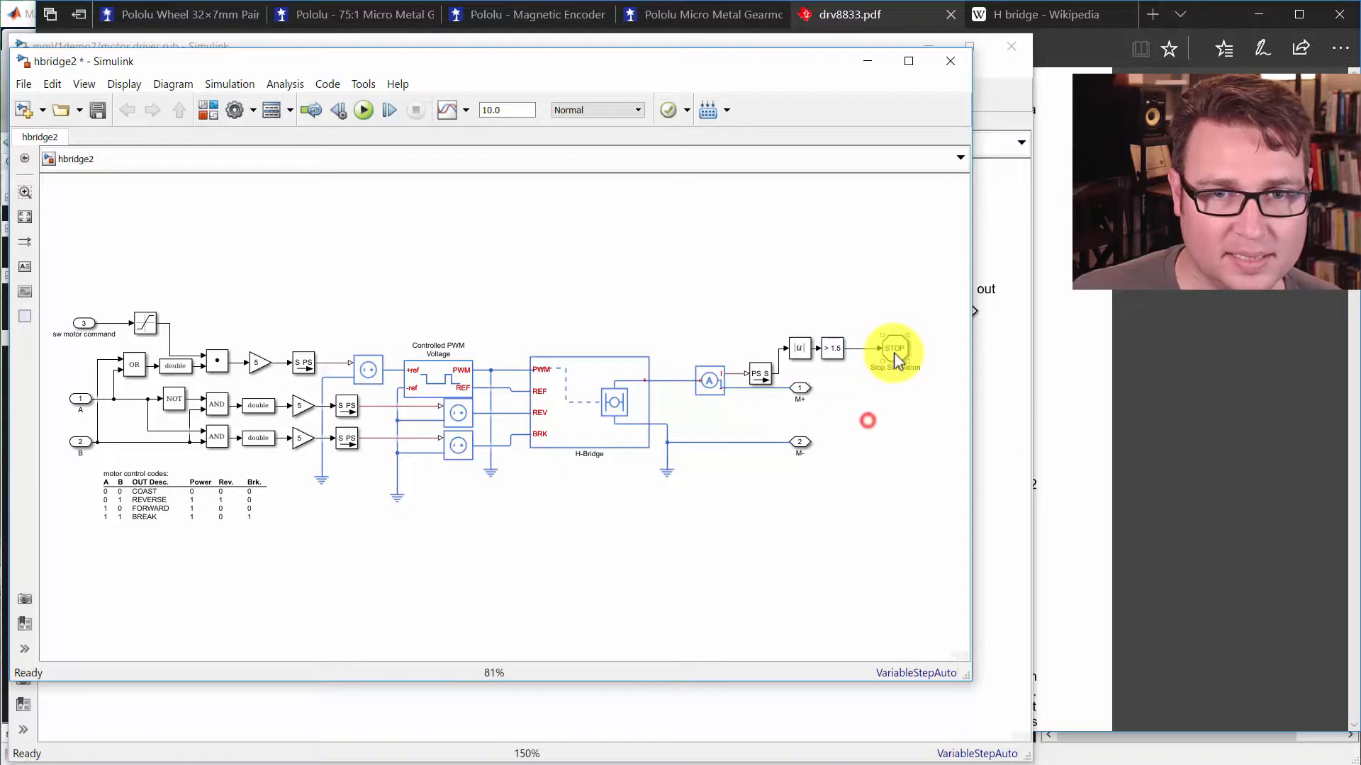
left_click(851, 419)
key("space")
Step: Move the Current Sensor, current-check blocks and M+ and M- ports together closer to the H-Bridge, and save the model
left_click_drag(913, 511, 761, 316)
left_click_drag(933, 255, 761, 500)
left_click_drag(764, 379, 735, 383)
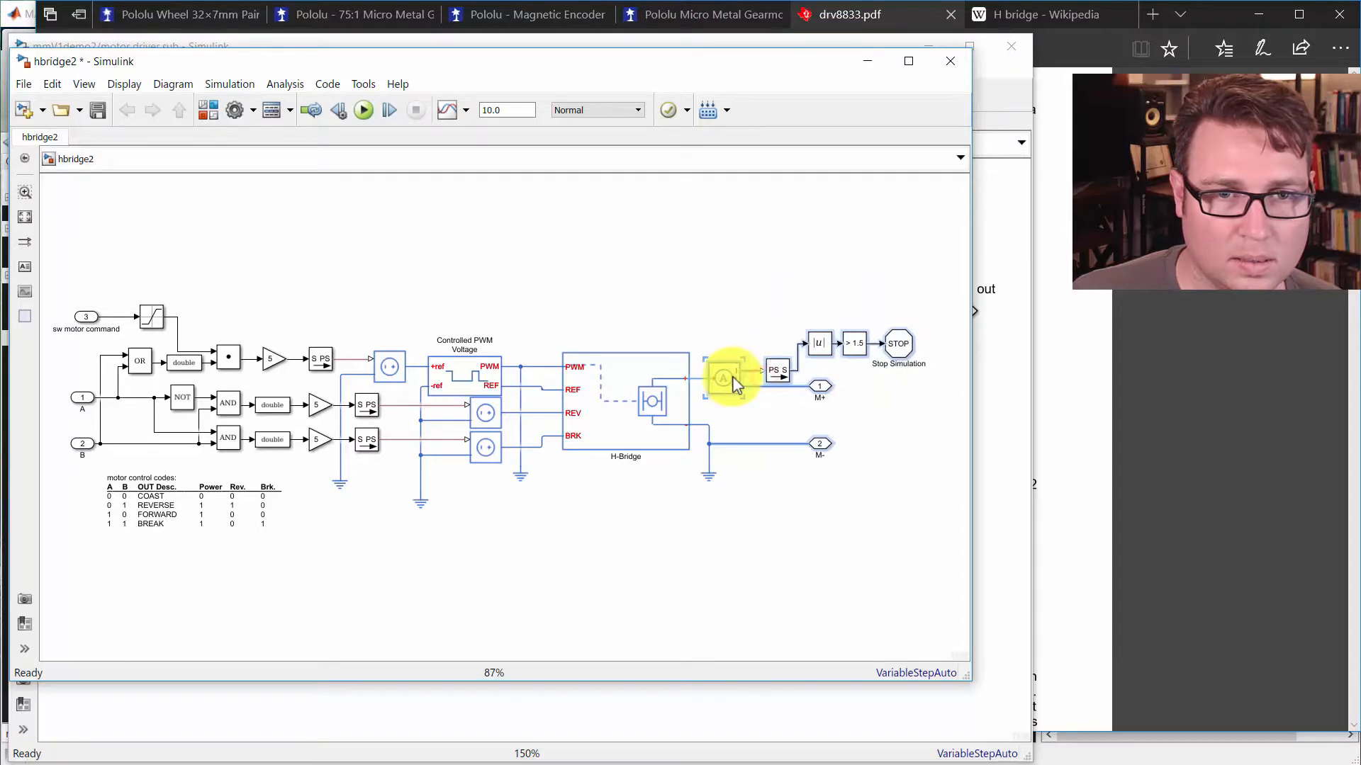
left_click(767, 492)
left_click(569, 556)
key("space")
left_click(414, 287)
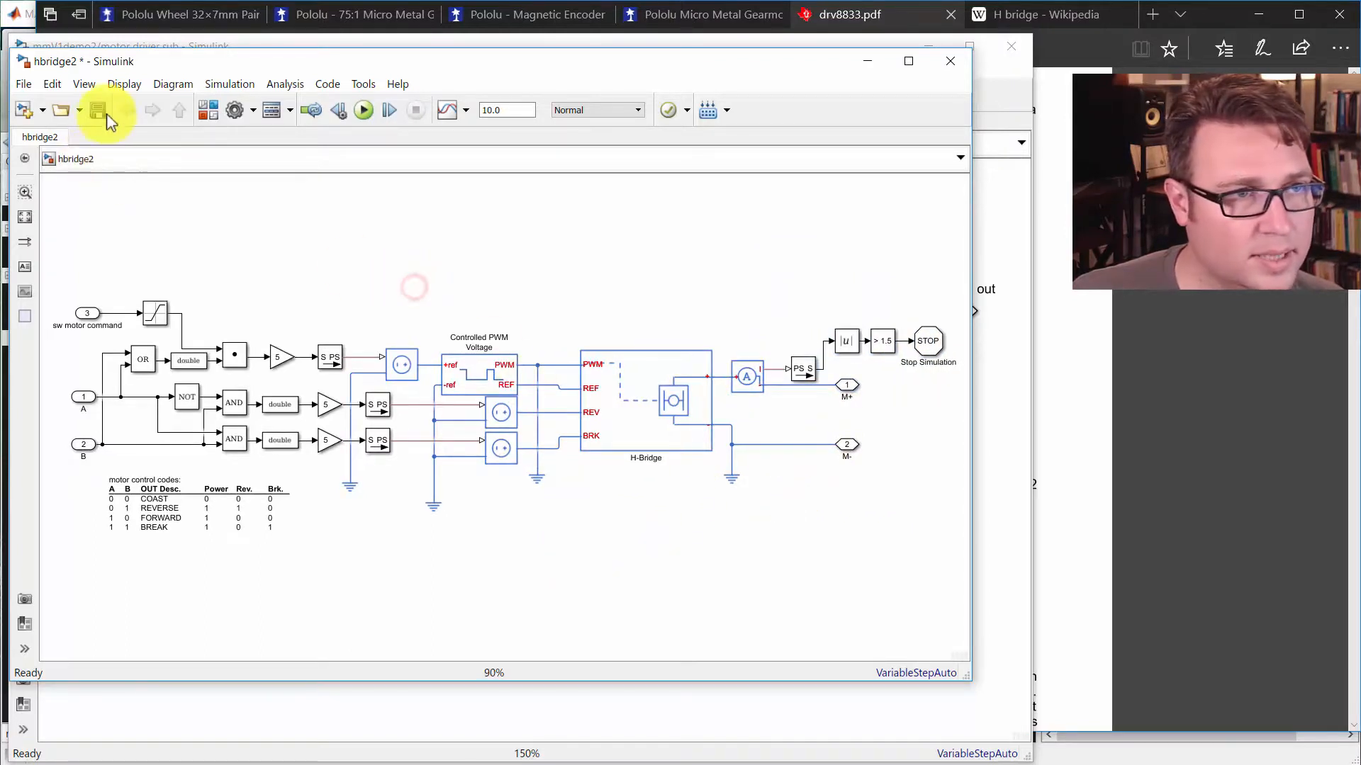
left_click(270, 262)
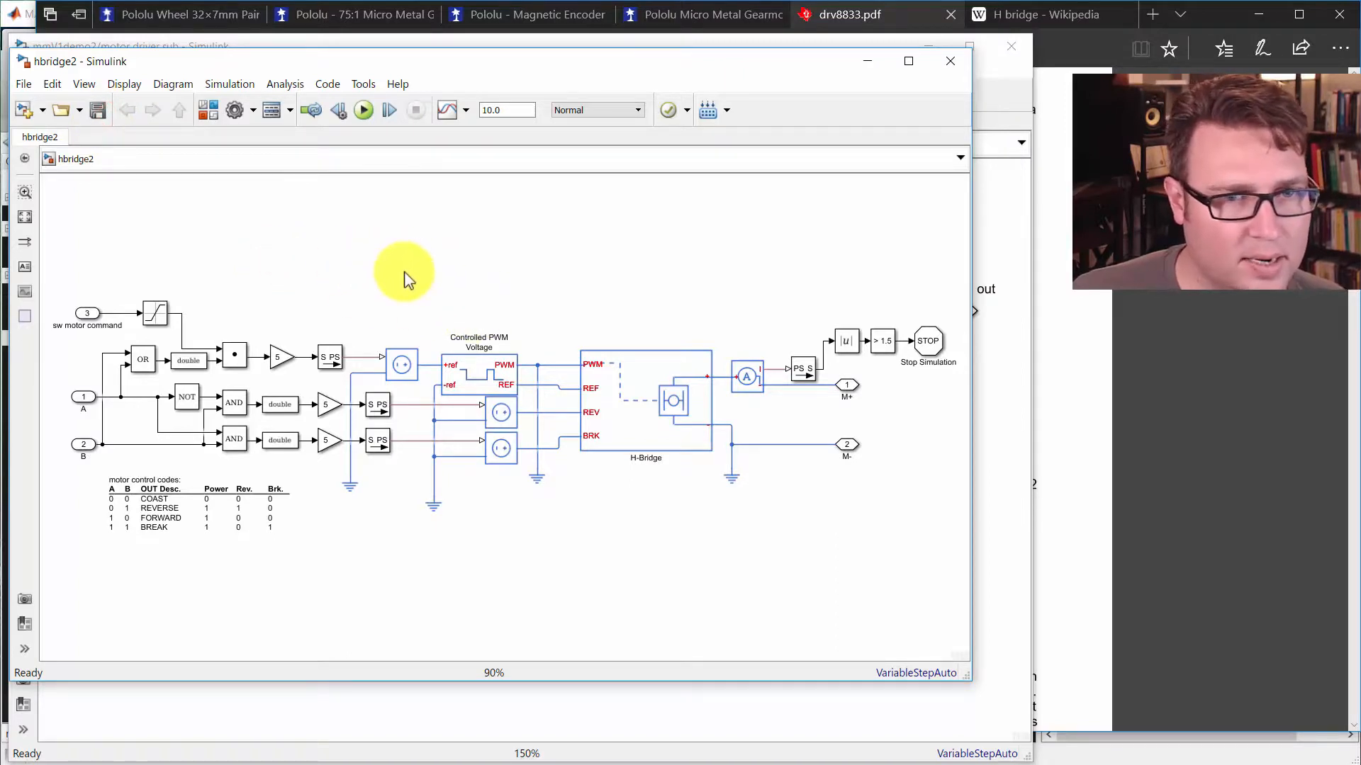
Step: Select the entire h-bridge diagram, including the ports and the control codes table, and create a subsystem from it
key("space")
left_click_drag(56, 243, 919, 542)
mouse_move(936, 546)
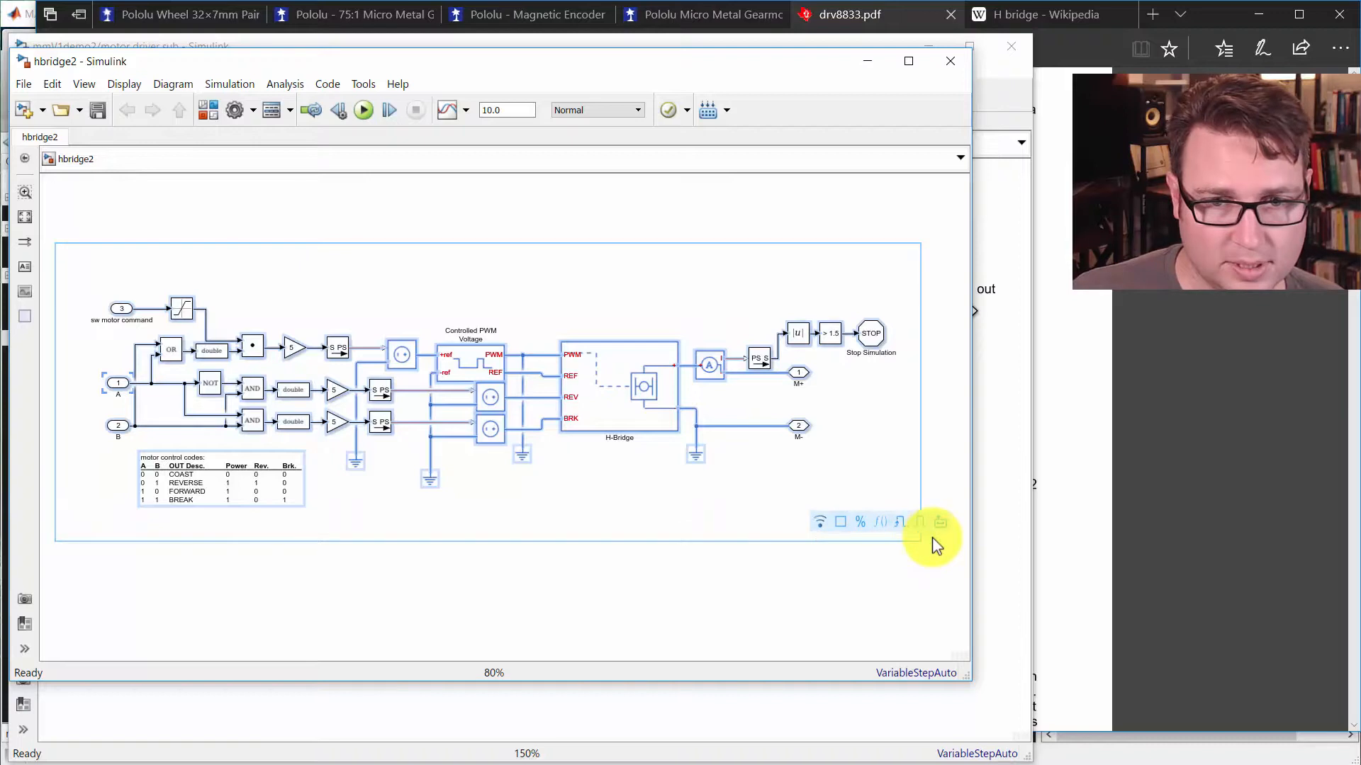
left_click(944, 523)
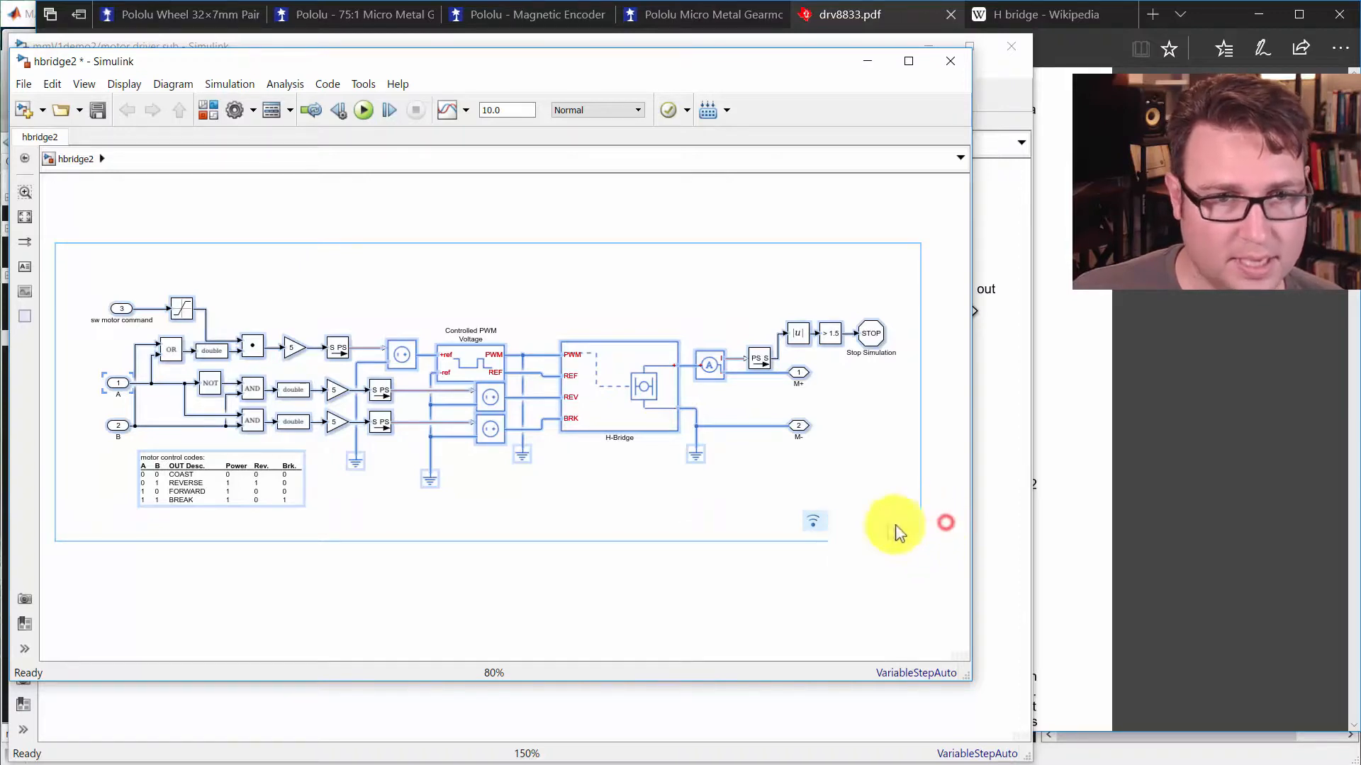
left_click(598, 524)
scroll(489, 474, "up", 3)
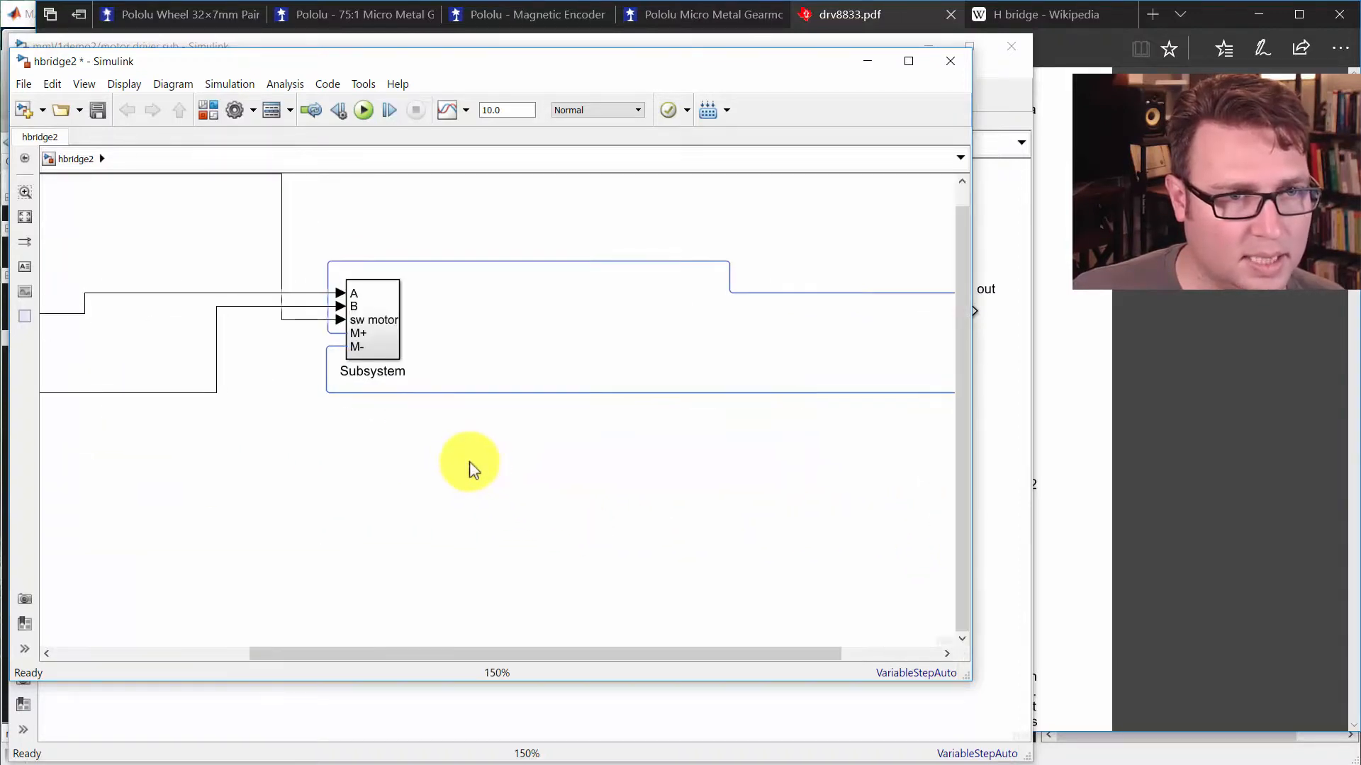
Step: Inside the new subsystem, set the M+ connection port's location on the parent subsystem to Right
double_click(364, 339)
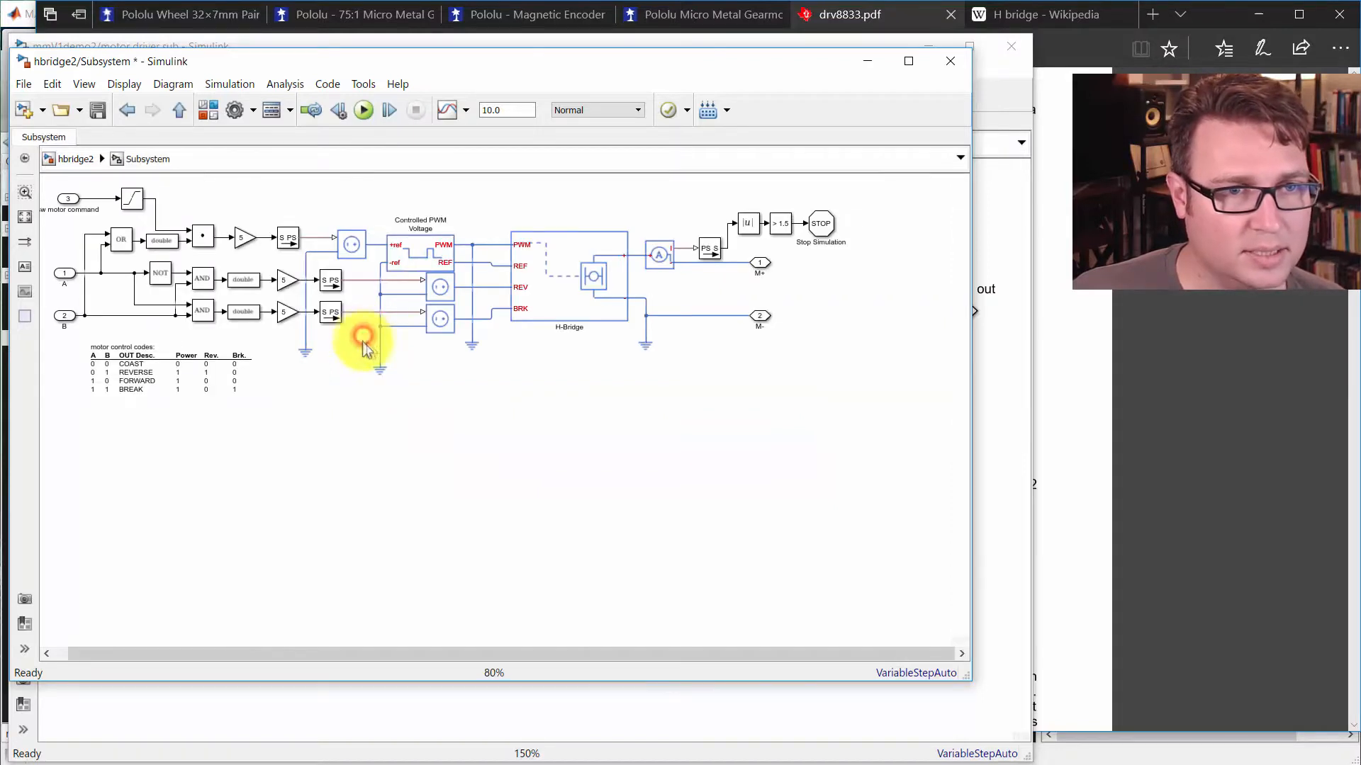
double_click(759, 265)
left_click(568, 521)
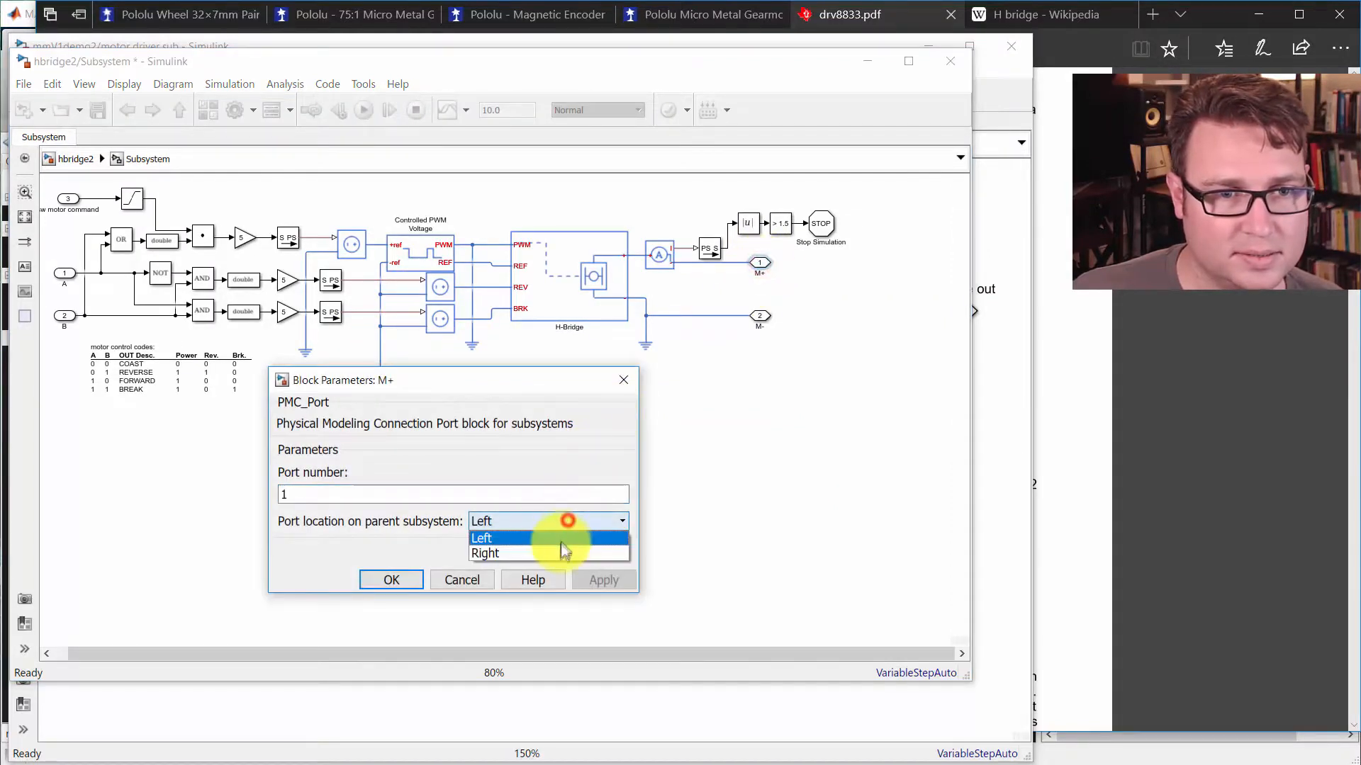
left_click(559, 553)
left_click(392, 581)
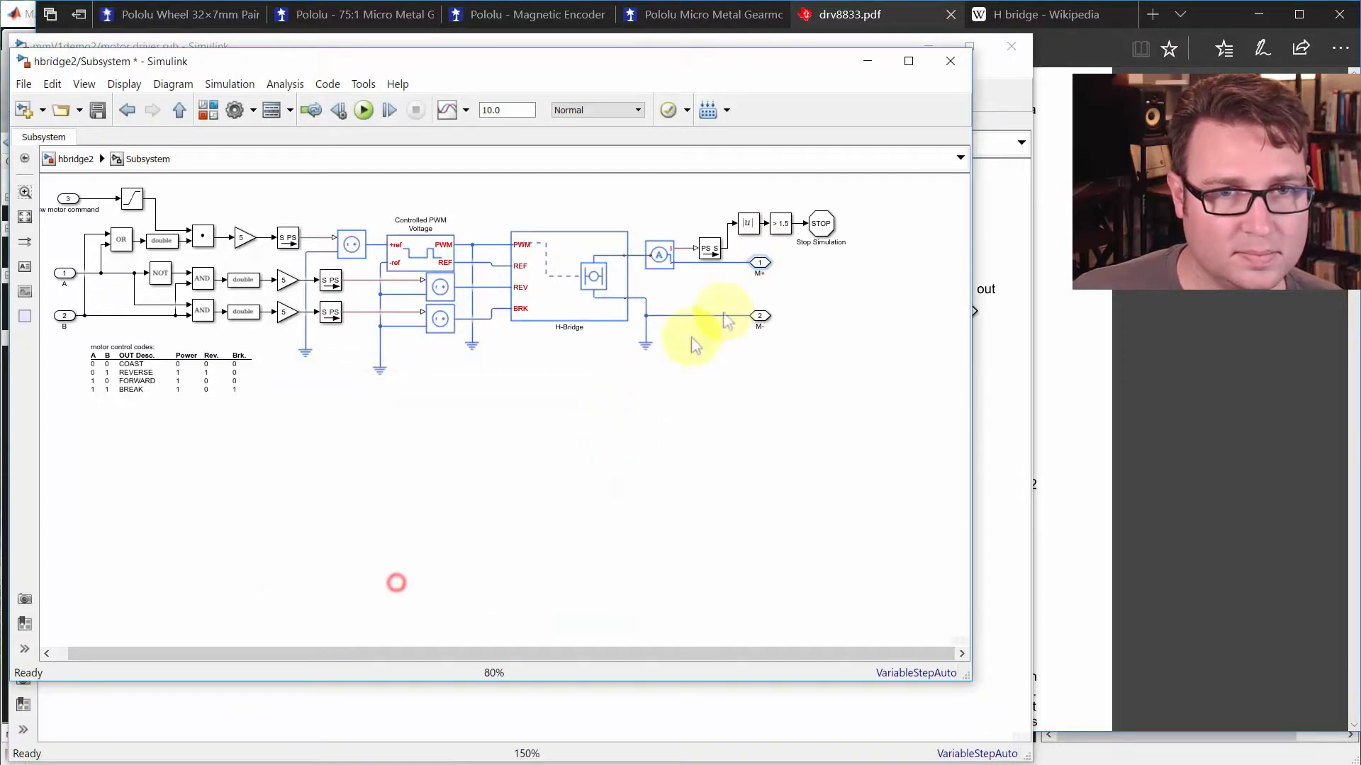
Step: Set the M- connection port's location on the parent subsystem to Right and return to the top level of hbridge2
double_click(760, 317)
left_click(516, 522)
left_click(513, 551)
left_click(418, 579)
key("Escape")
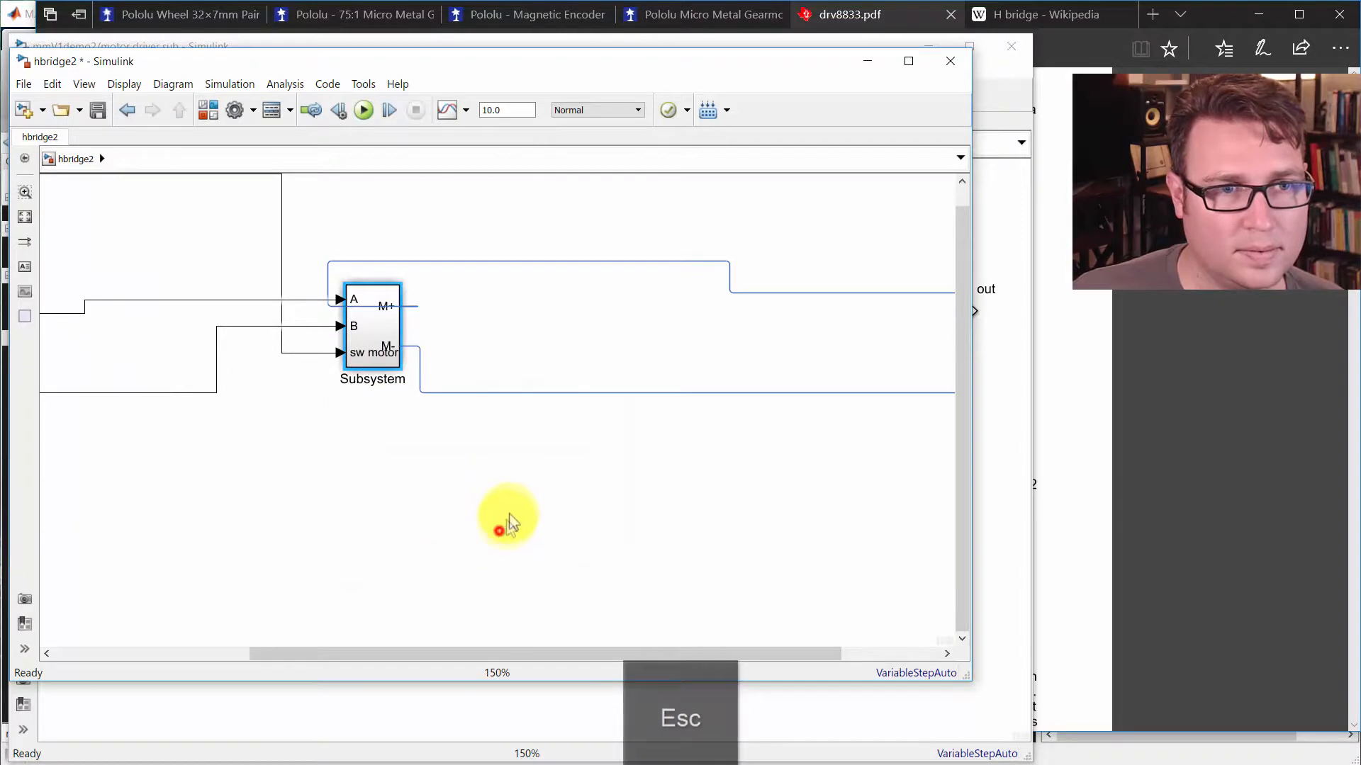
Step: Straighten the M+ and M- lines where they leave the subsystem block
left_click_drag(445, 261, 462, 297)
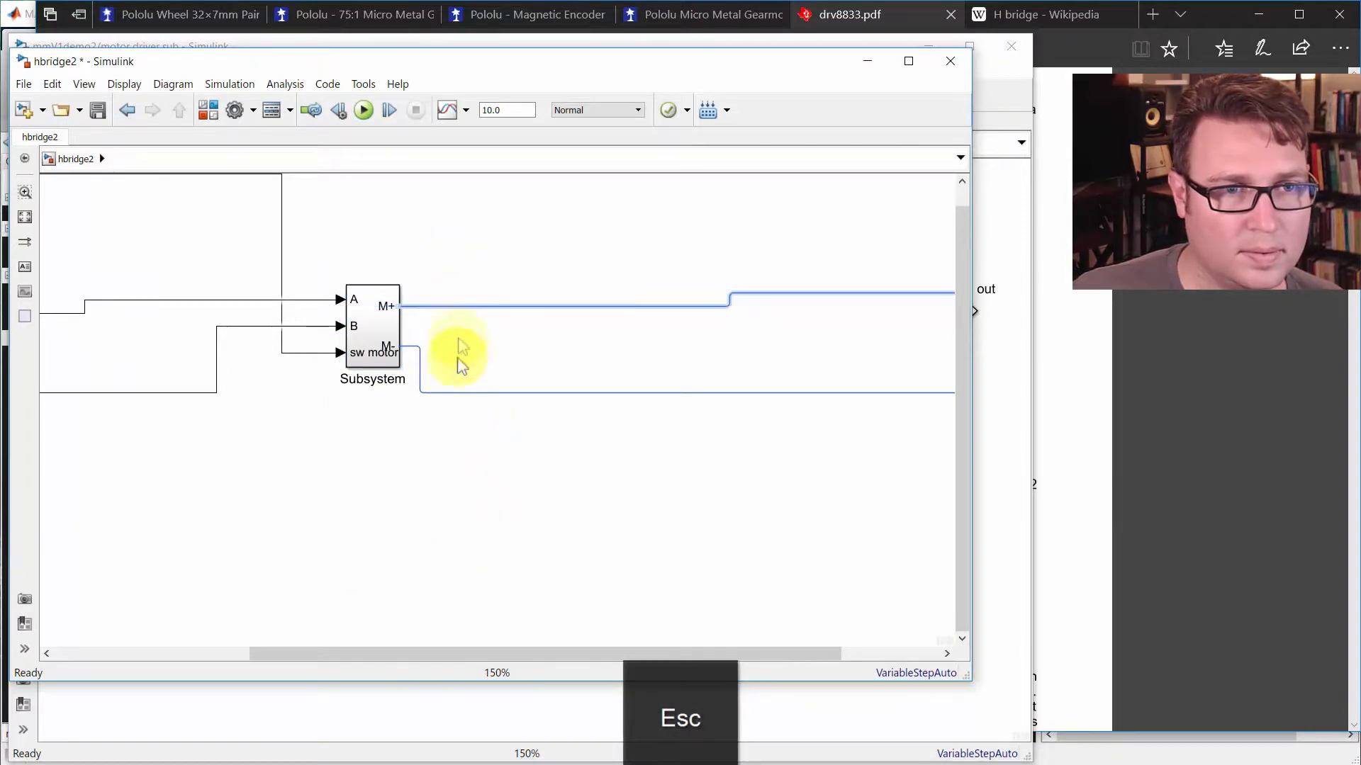
left_click_drag(457, 393, 465, 346)
left_click(460, 396)
Step: Enlarge the subsystem block so its port labels fit, and rename it hbridge control
key("space")
left_click(465, 439)
left_click_drag(491, 411, 552, 393)
type("hbridge control")
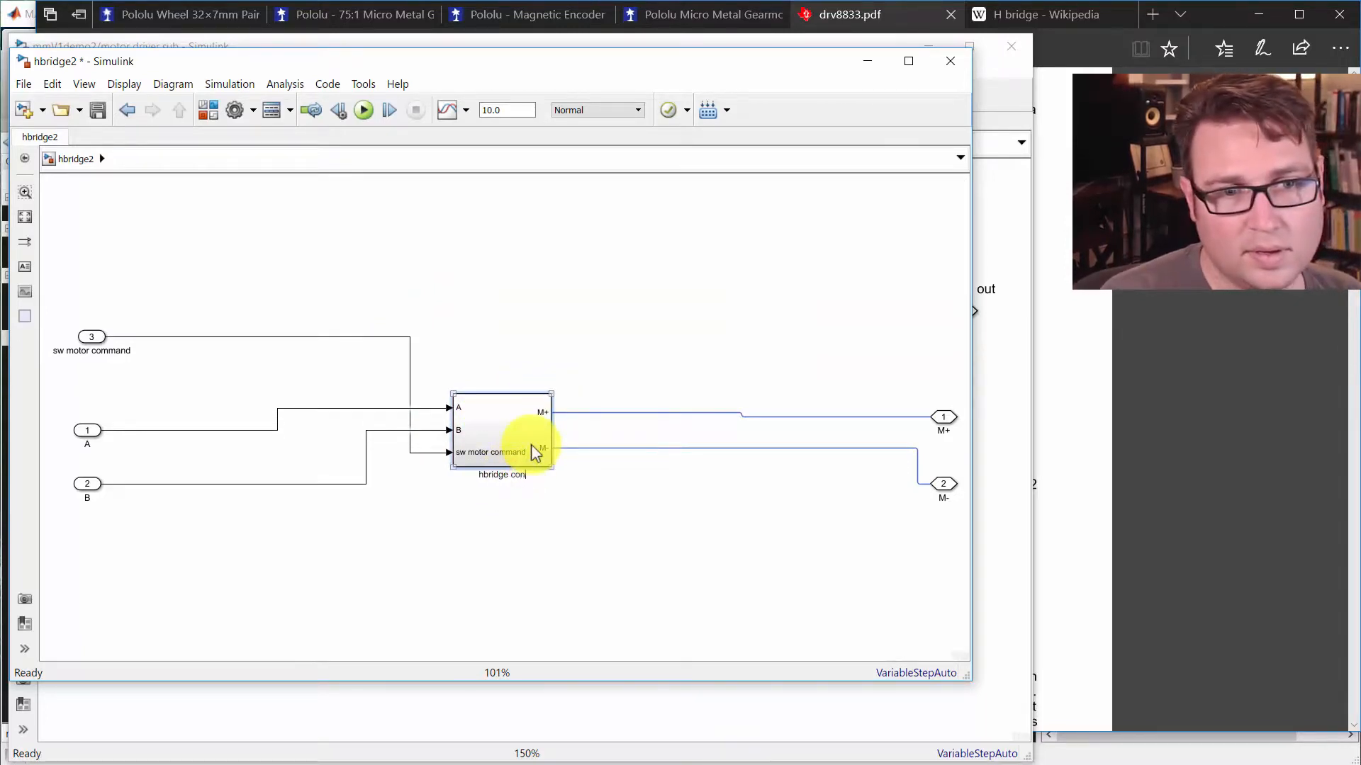
left_click(507, 554)
Step: Delete the top-level A, B, sw motor command, M+ and M- ports together with their connecting lines
left_click_drag(54, 282, 198, 532)
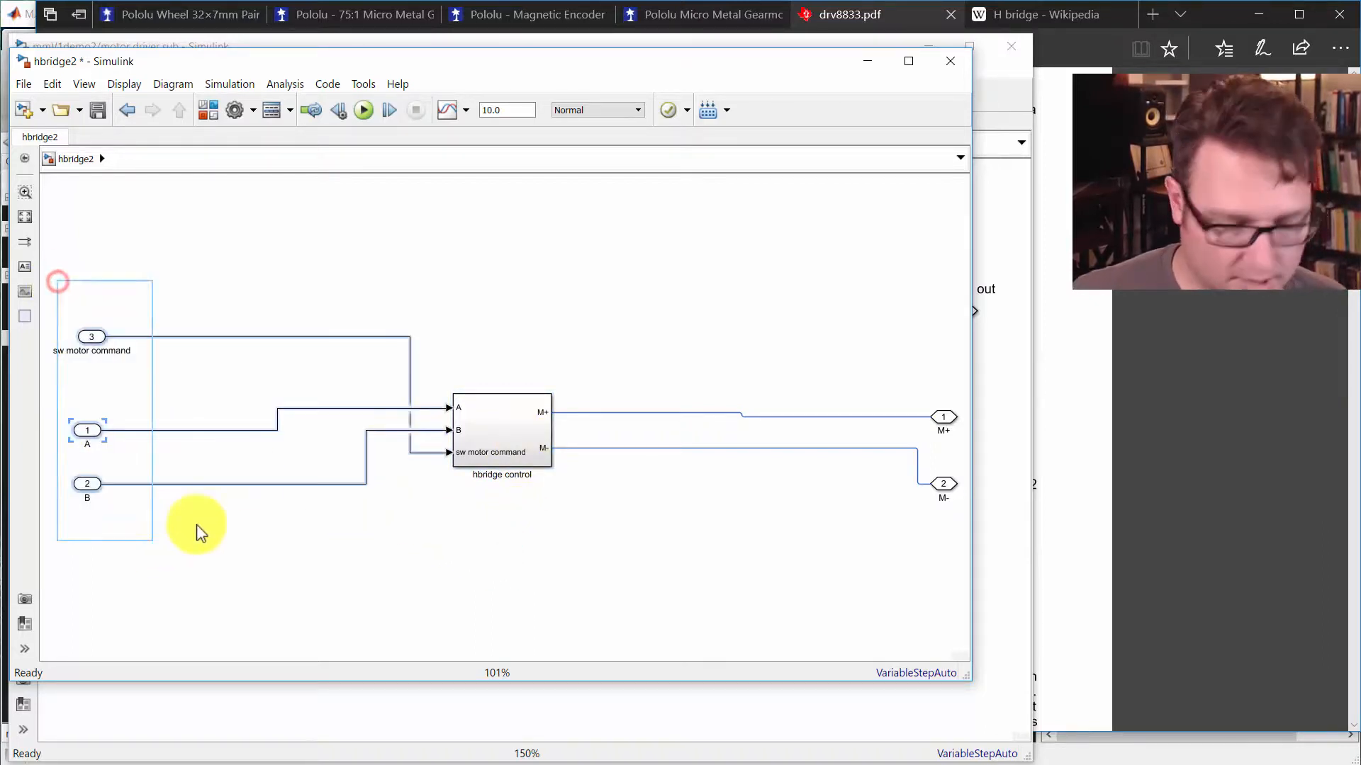
key("Delete")
left_click_drag(796, 237, 947, 534)
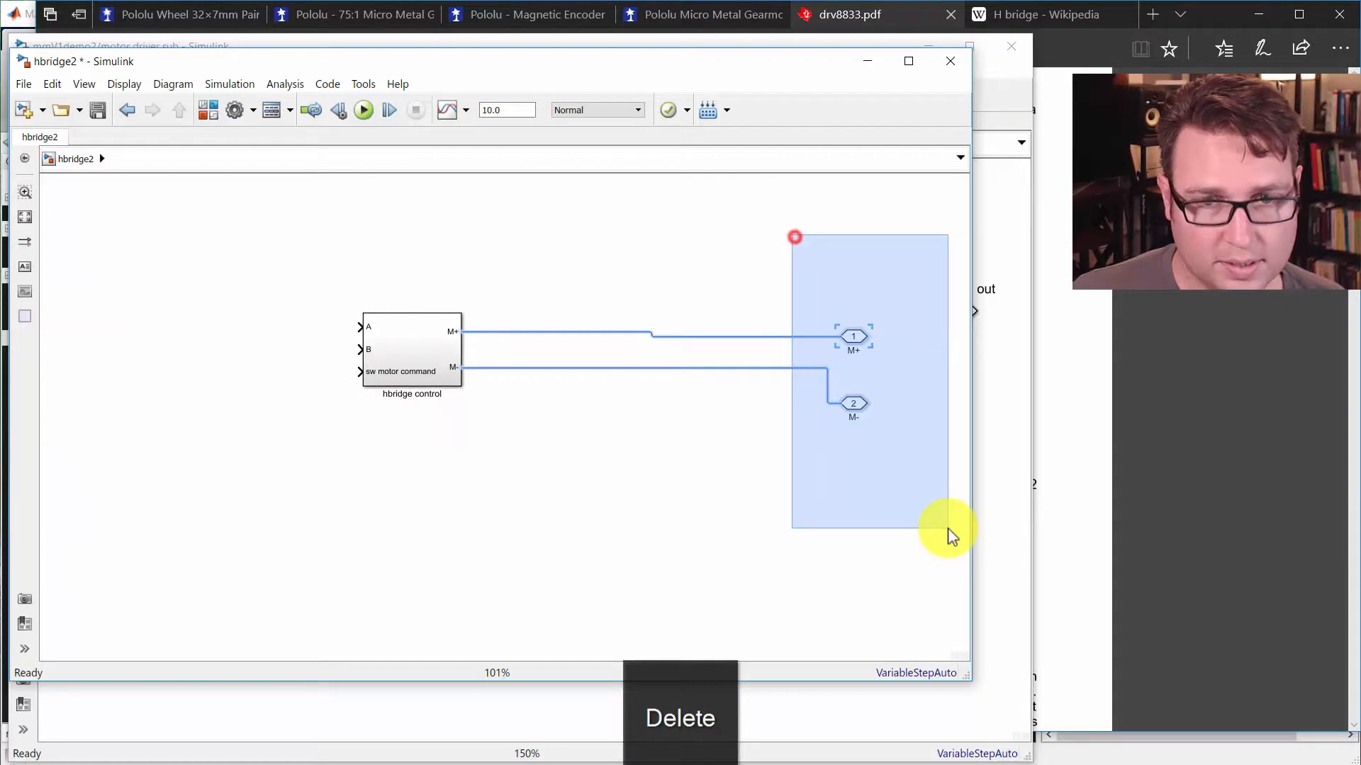
key("Delete")
left_click(87, 395)
Step: Add a Constant block with value 1, hide its name, and connect it to the hbridge control subsystem's A input
left_click(199, 331)
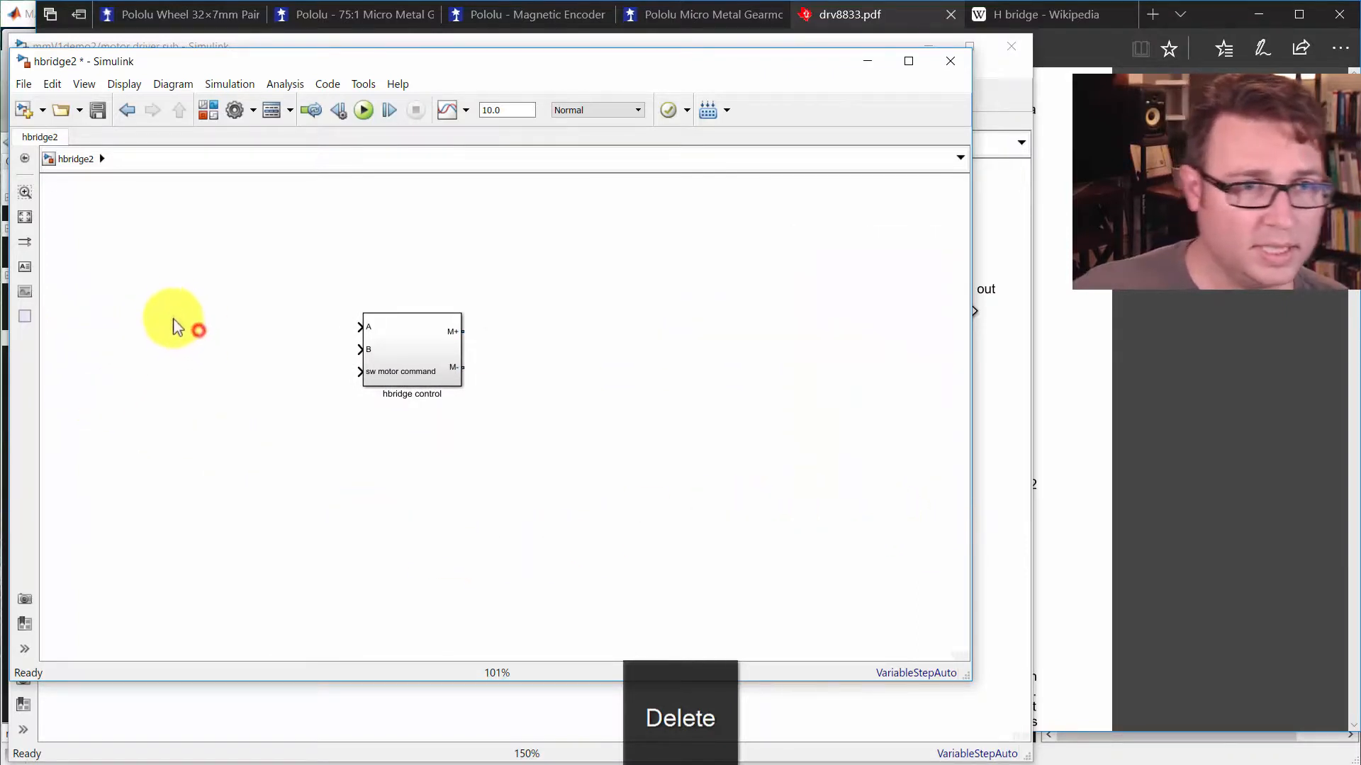
type("const")
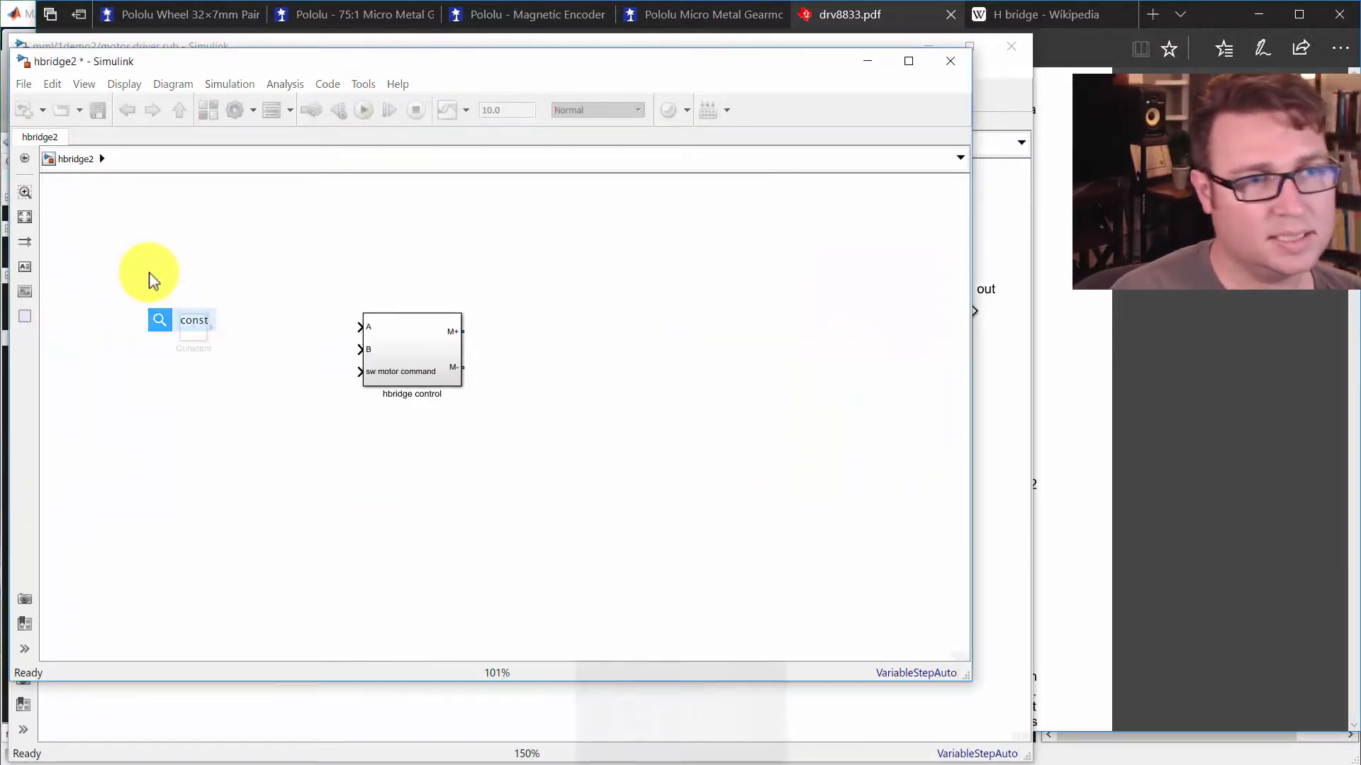
key("Return")
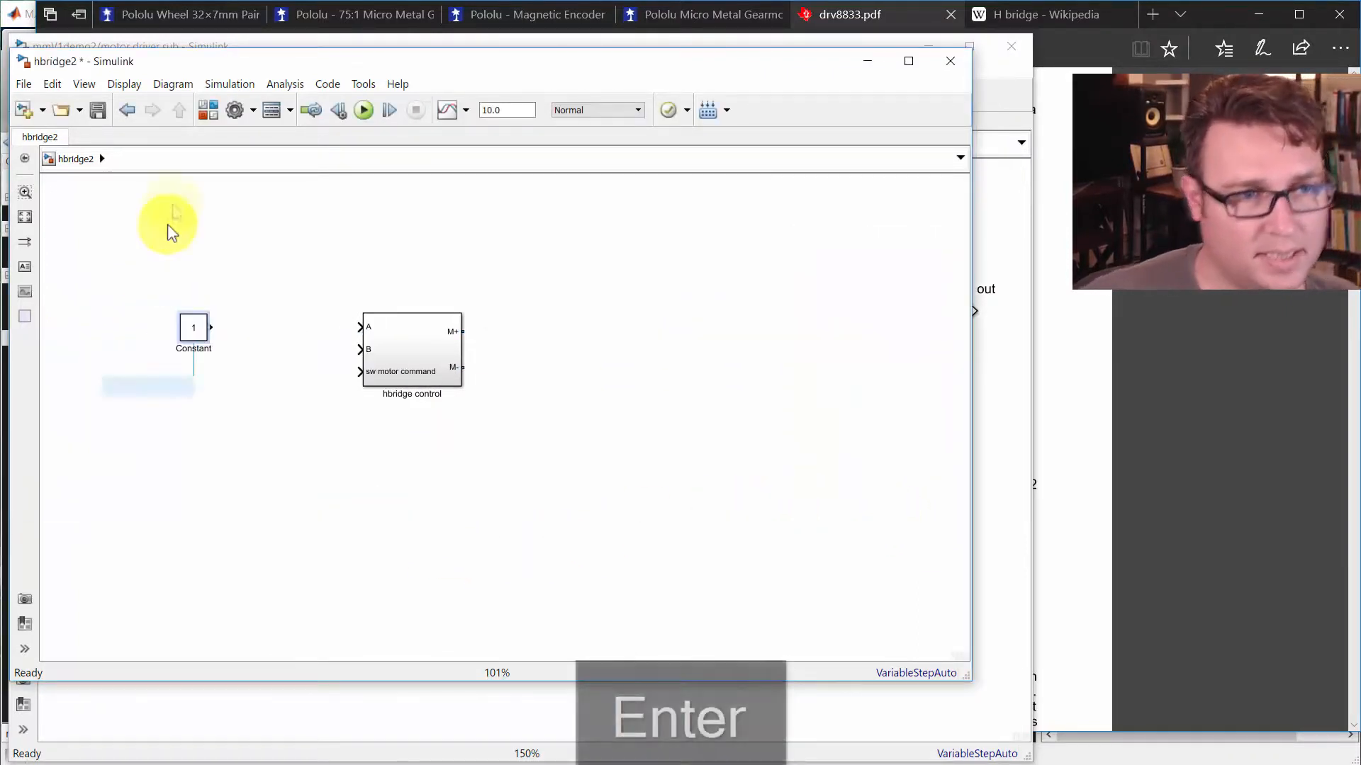
right_click(200, 328)
left_click(301, 515)
left_click(532, 595)
left_click_drag(197, 320, 257, 333)
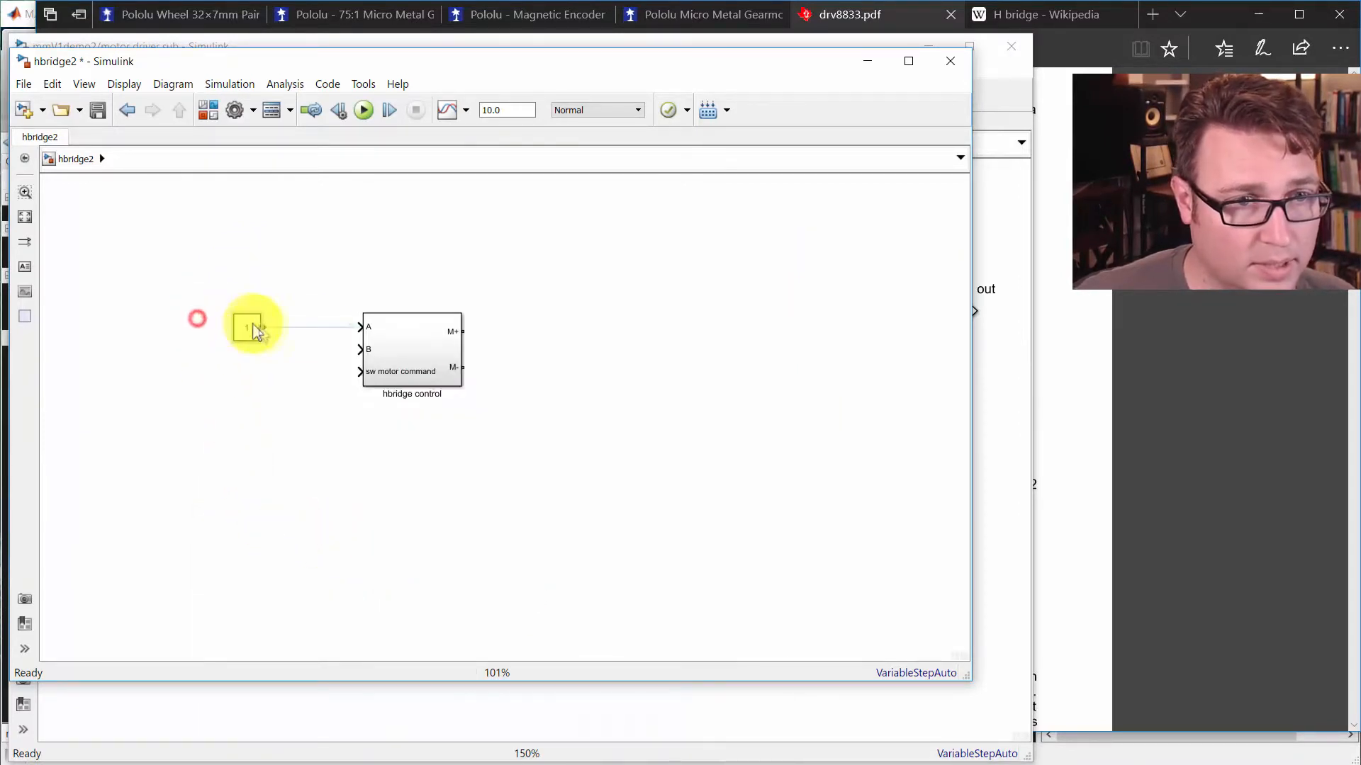
left_click(326, 327)
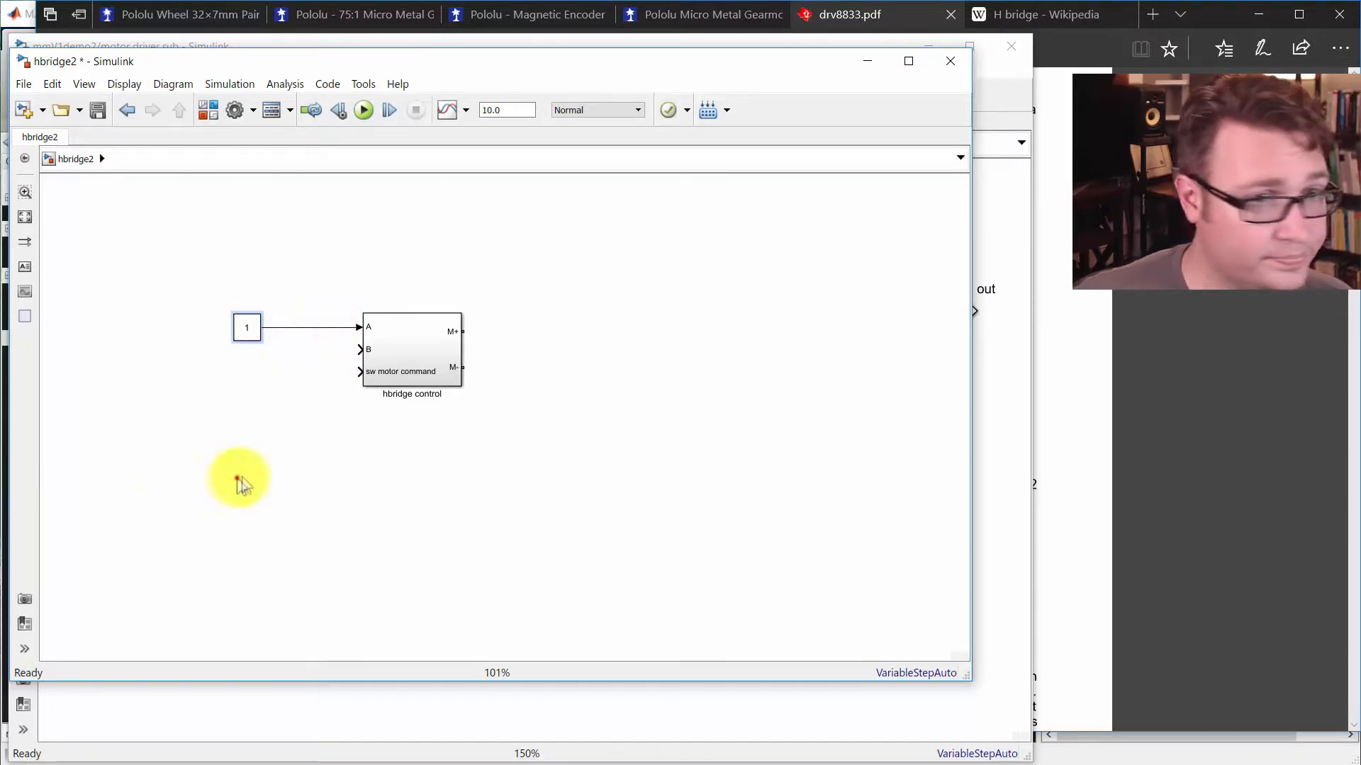
Step: Copy the motor control codes table from inside hbridge control to the top level, placing it below the subsystem block
double_click(389, 371)
left_click(142, 367)
key("ctrl+c")
left_click(94, 157)
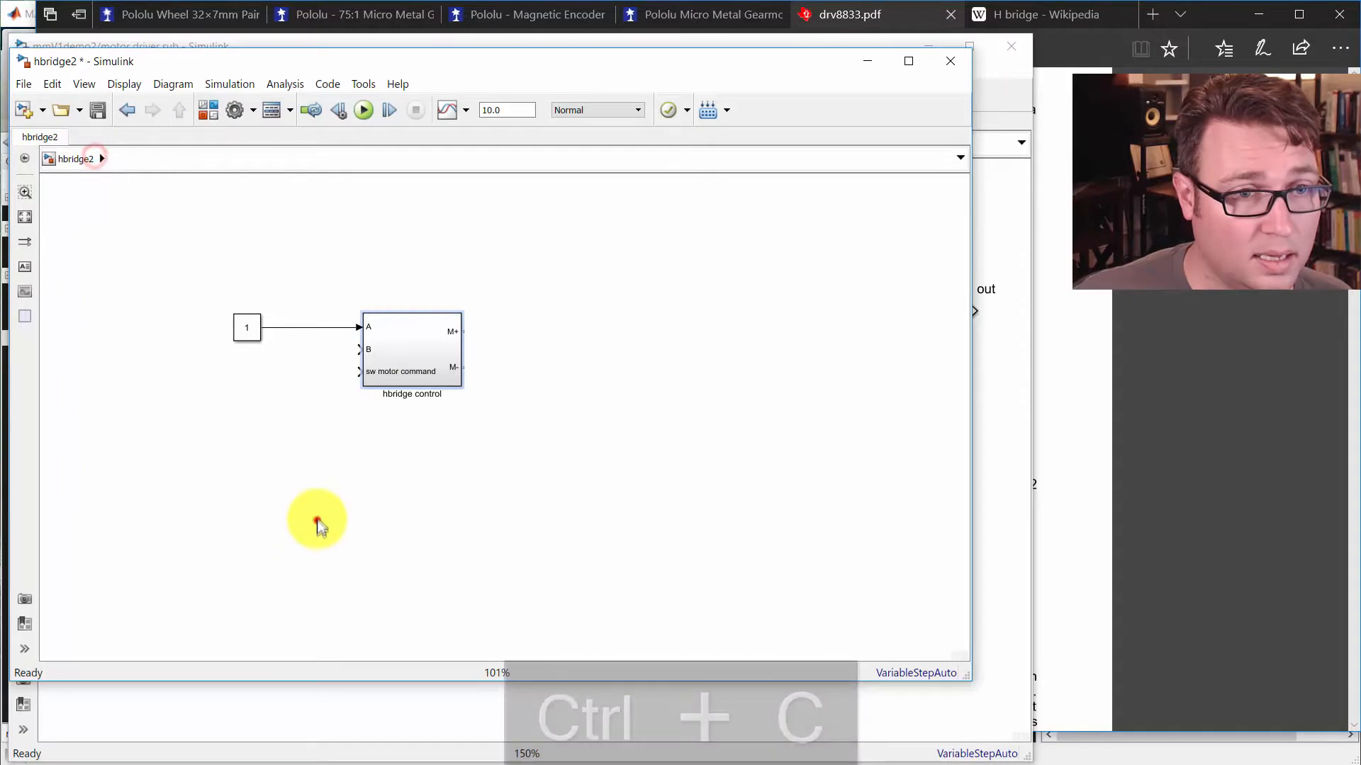
key("ctrl+v")
left_click_drag(386, 550, 347, 464)
left_click(281, 413)
Step: Duplicate the constant, connect the copy to the B input, and set its value to 0
left_click(255, 338)
left_click_drag(215, 349, 372, 351)
left_click(327, 489)
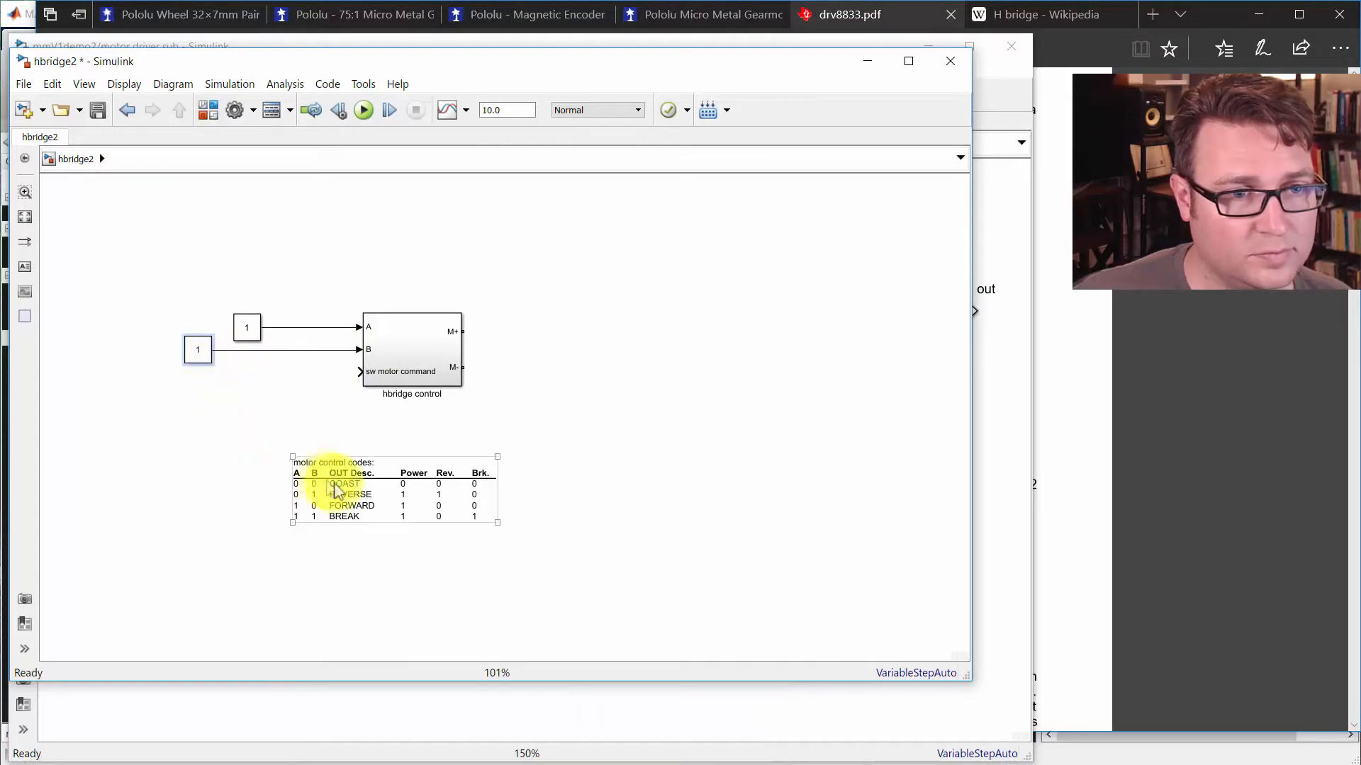
double_click(202, 353)
type("0")
key("Return")
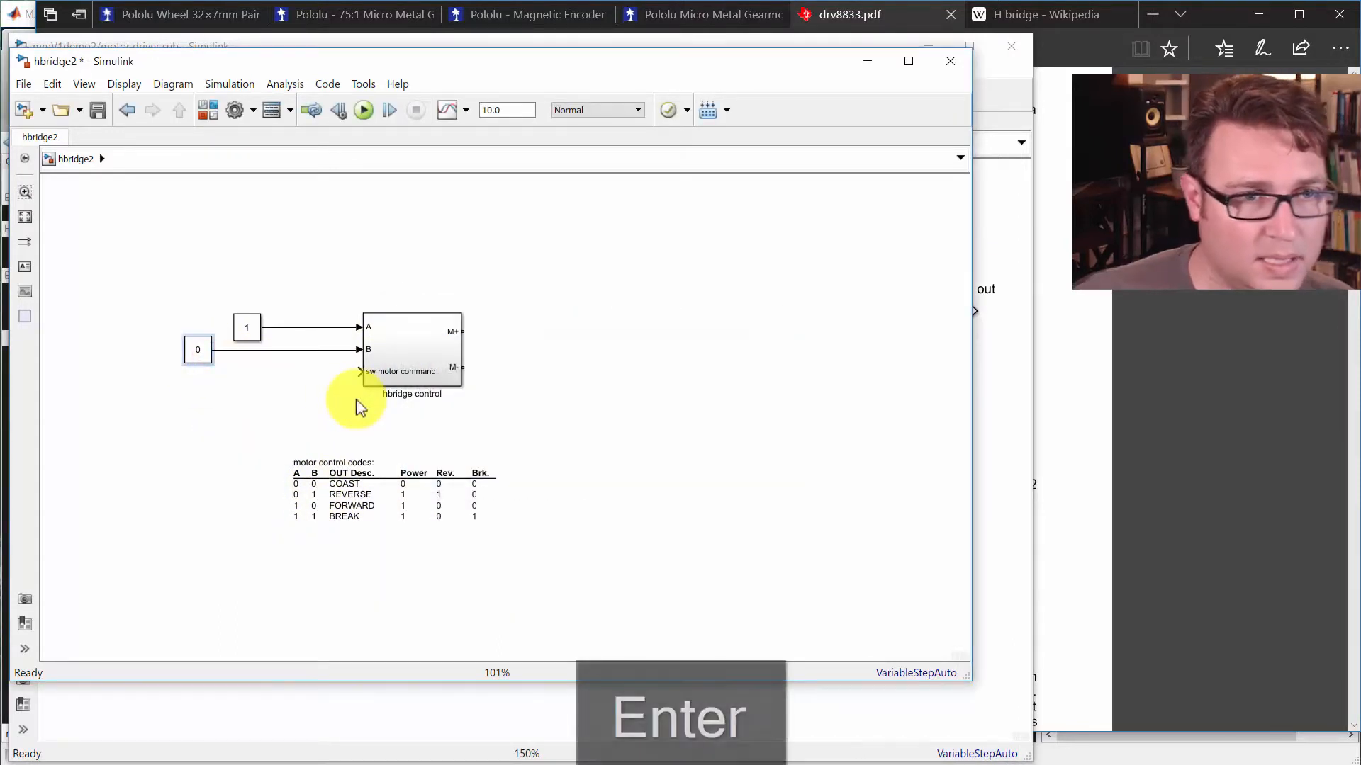
Step: Duplicate the constant for the sw motor command input, connect it, and set its value to 1
left_click(191, 348)
left_click_drag(239, 378, 241, 370)
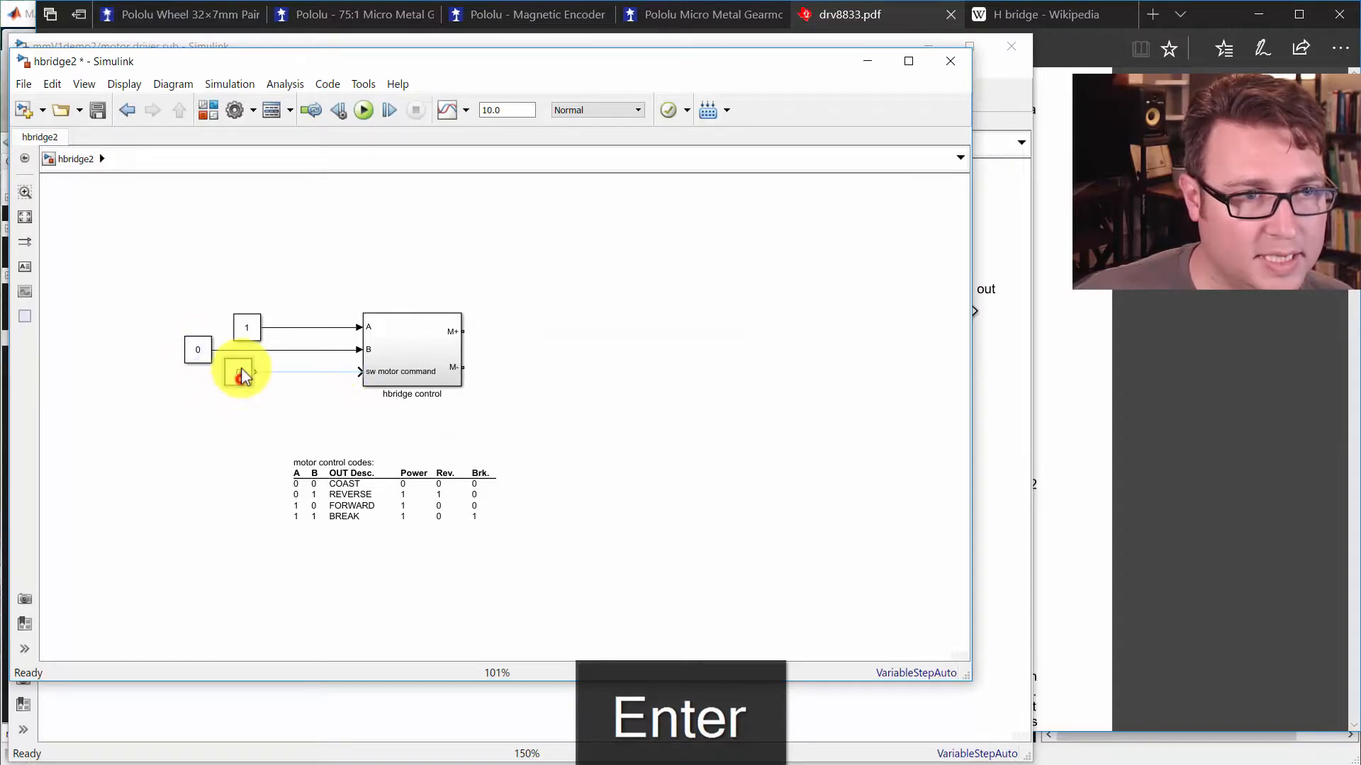
left_click(276, 369)
double_click(239, 376)
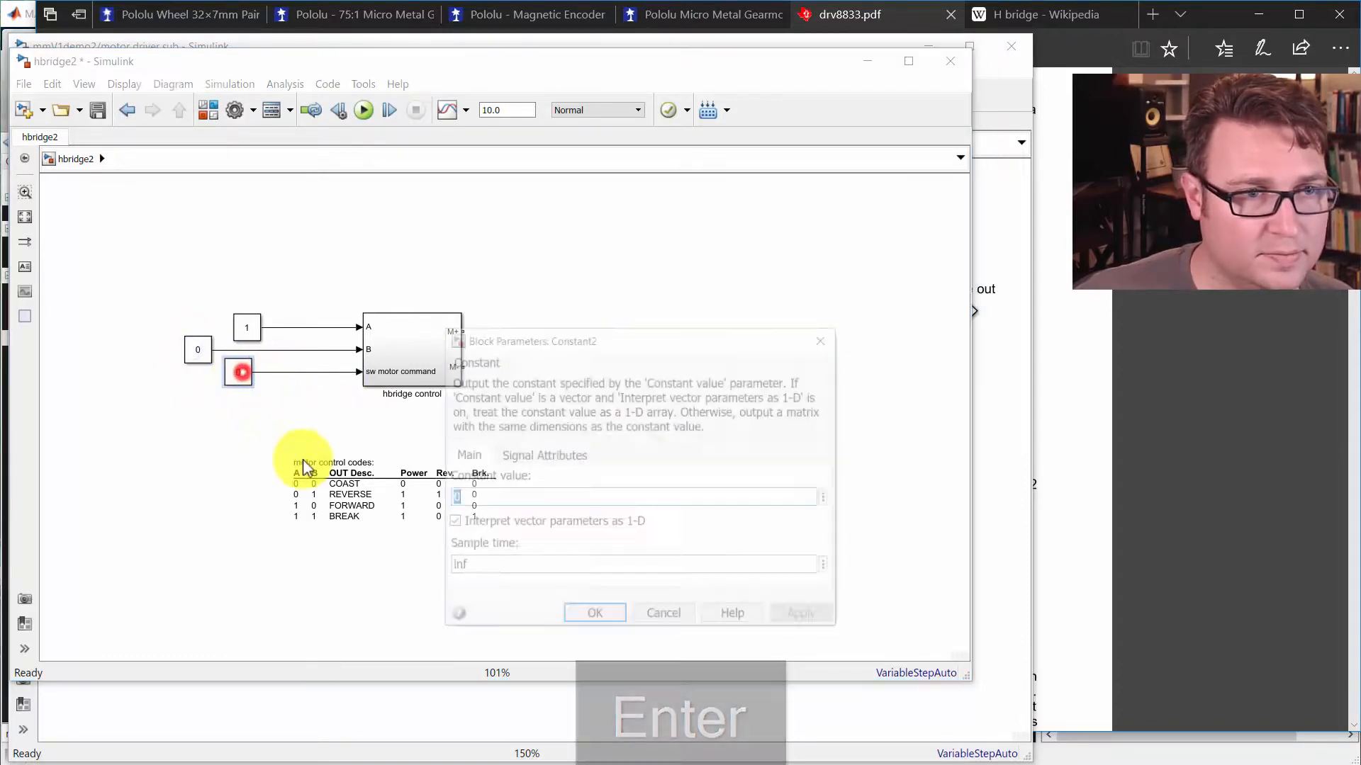
key("Return")
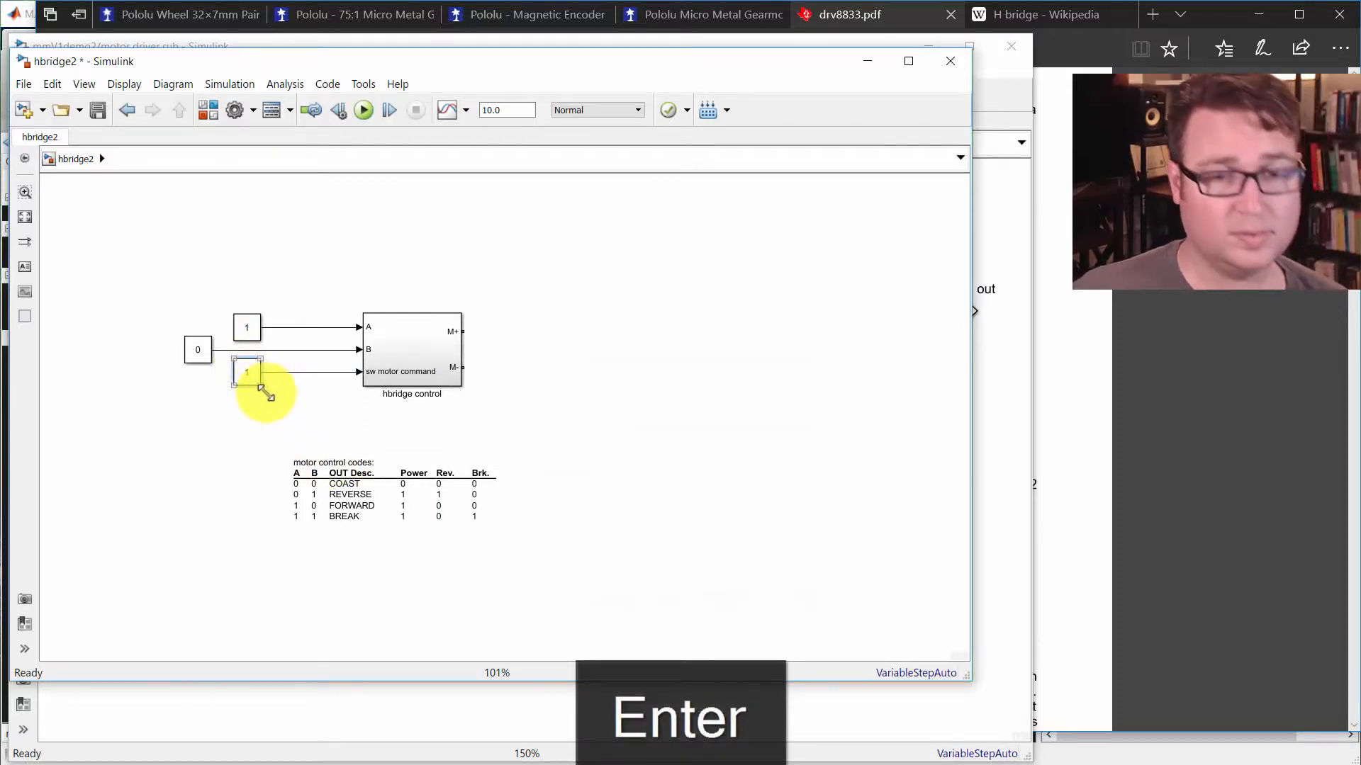
left_click(547, 416)
Step: Add a Voltage Sensor block beside the hbridge control outputs and rotate it
left_click(579, 364)
left_click(600, 359)
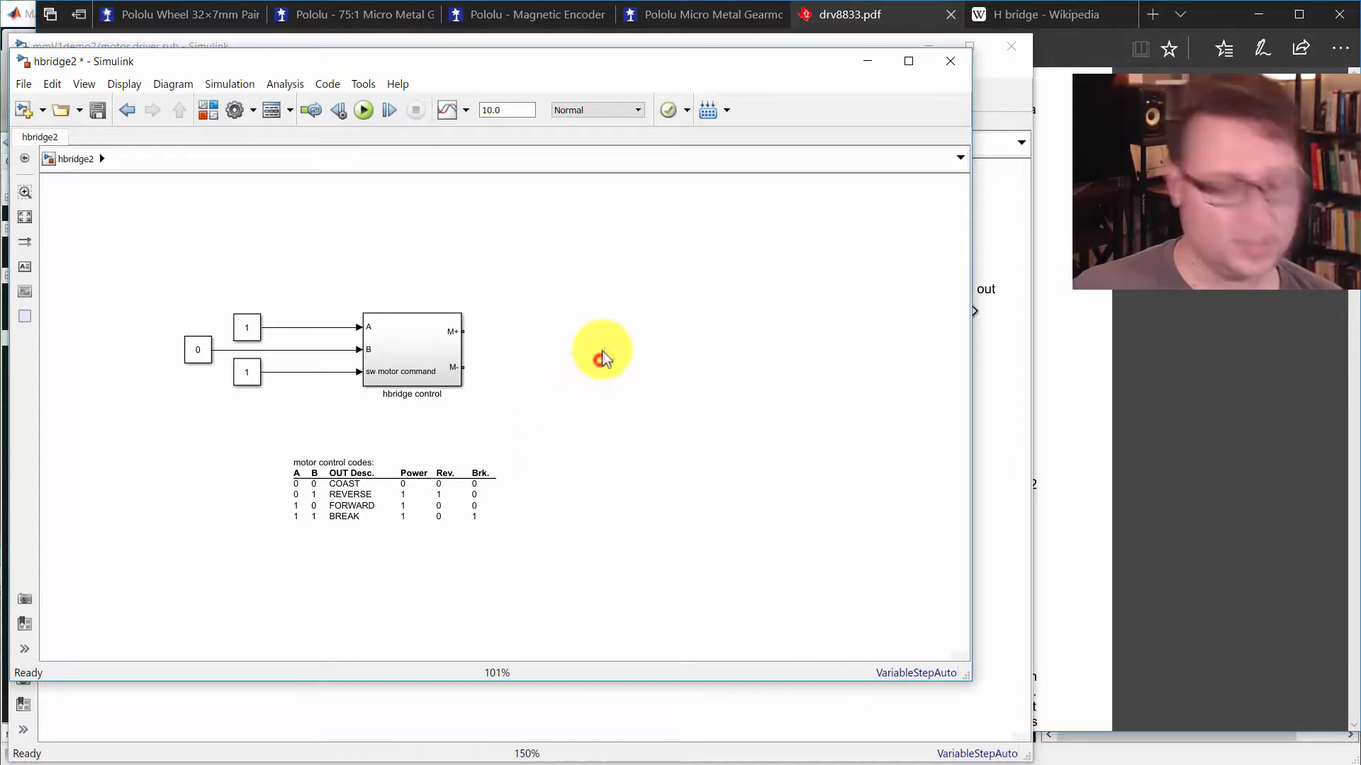
type("voltage")
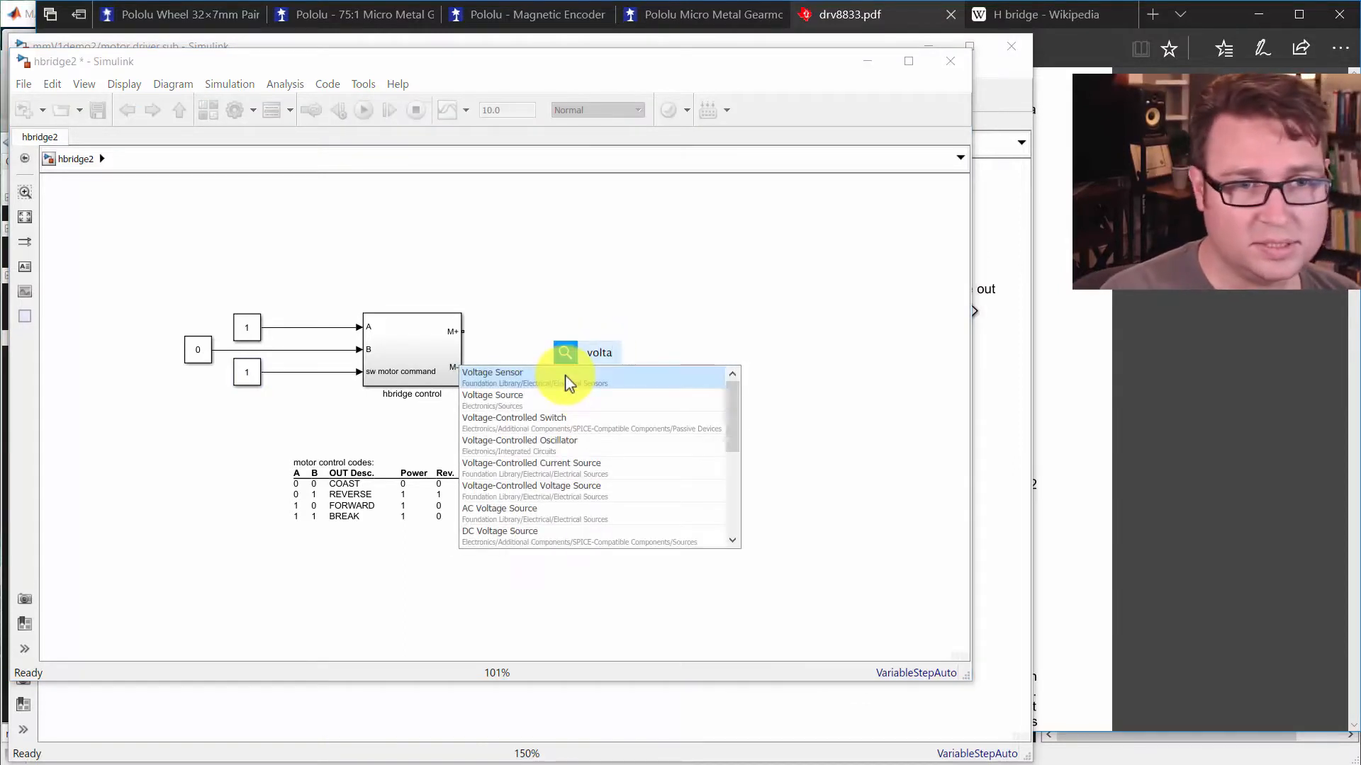
key("Return")
left_click(607, 358)
key("ctrl+r")
left_click(611, 358)
key("ctrl+r")
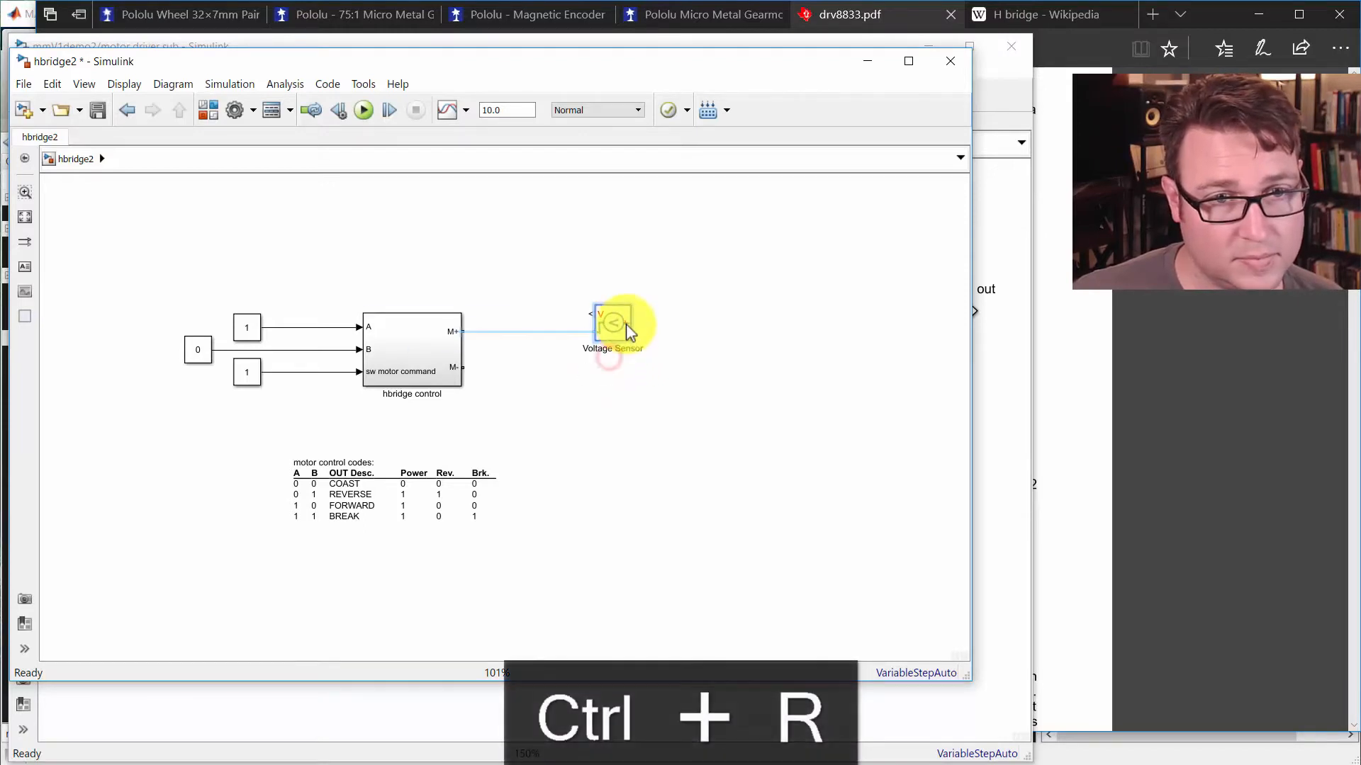
left_click_drag(582, 340, 449, 366)
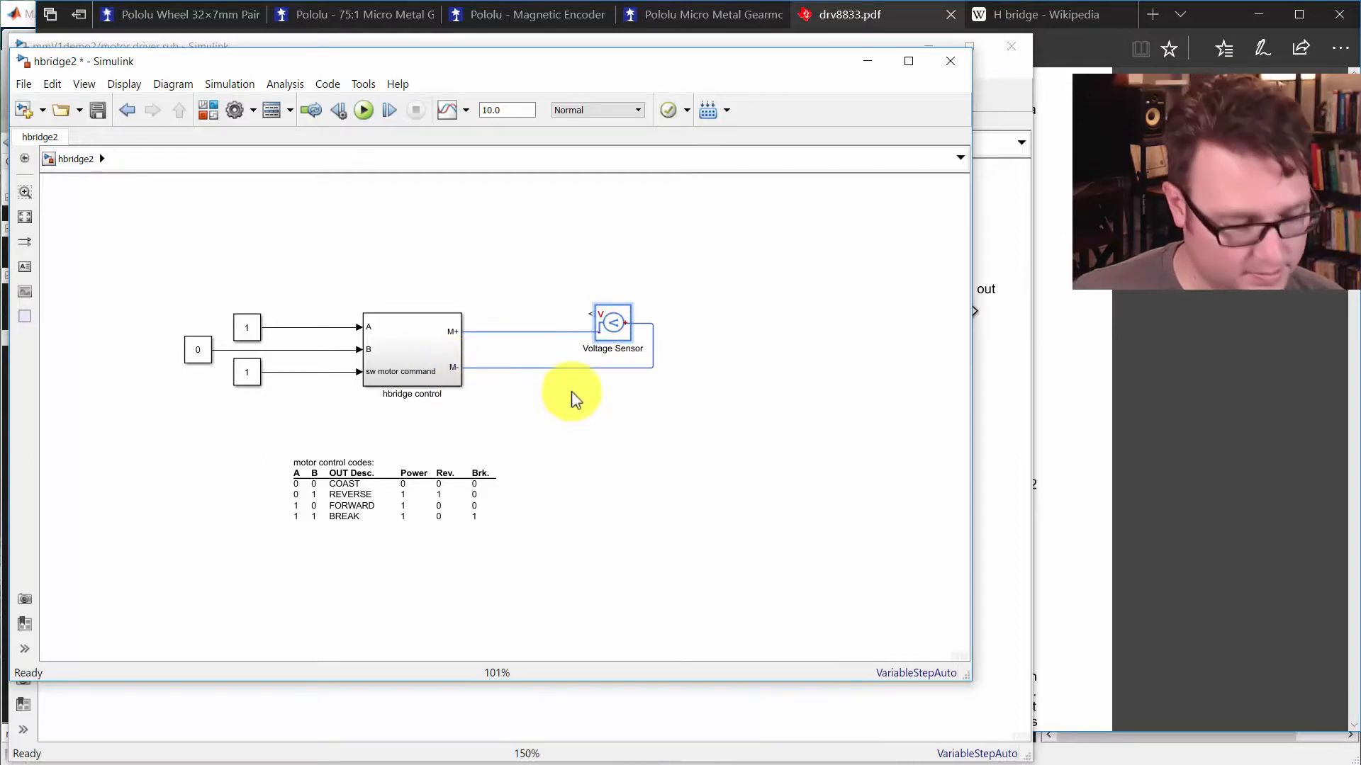
key("ctrl+z")
key("ctrl+z")
Step: Rotate the Voltage Sensor so its positive terminal faces M+, and wire it across M+ and M-
key("ctrl+r")
left_click_drag(628, 345, 617, 353)
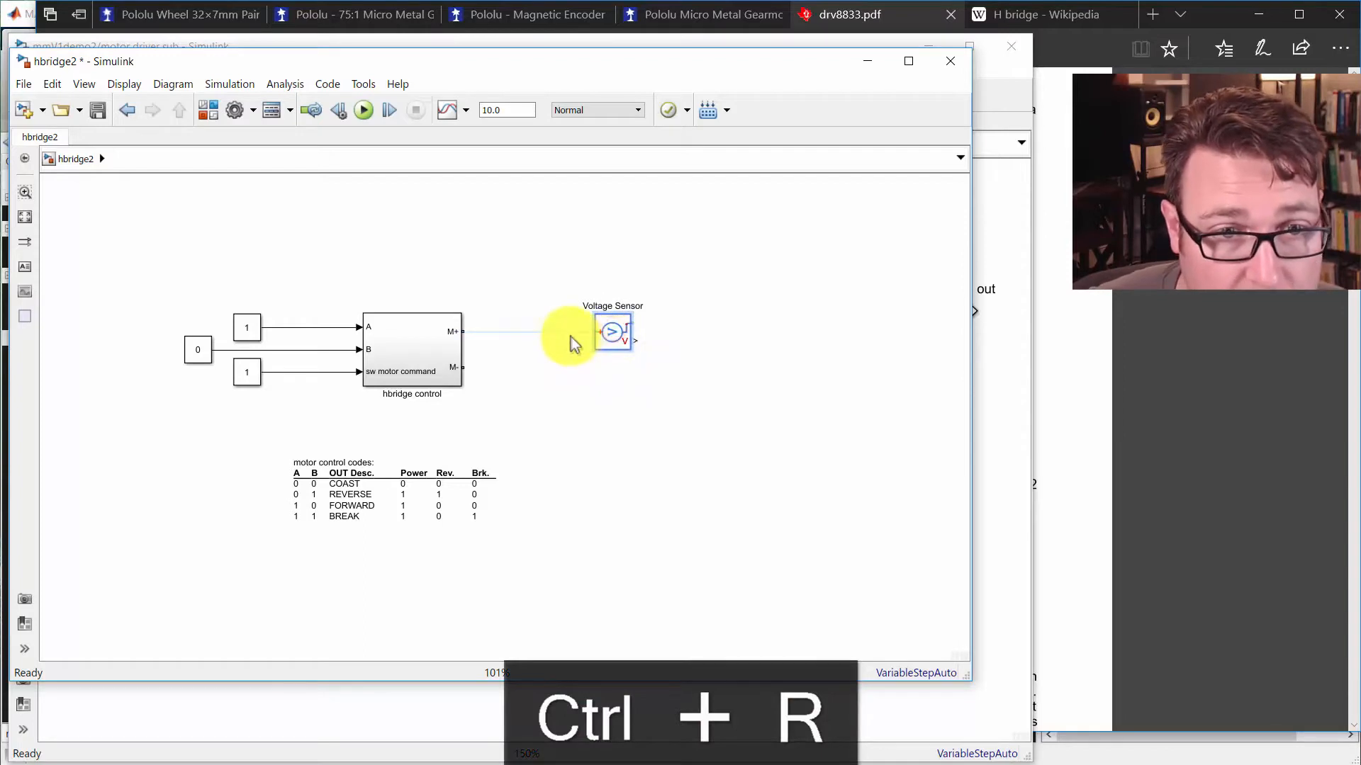
left_click_drag(635, 326, 456, 368)
left_click(610, 415)
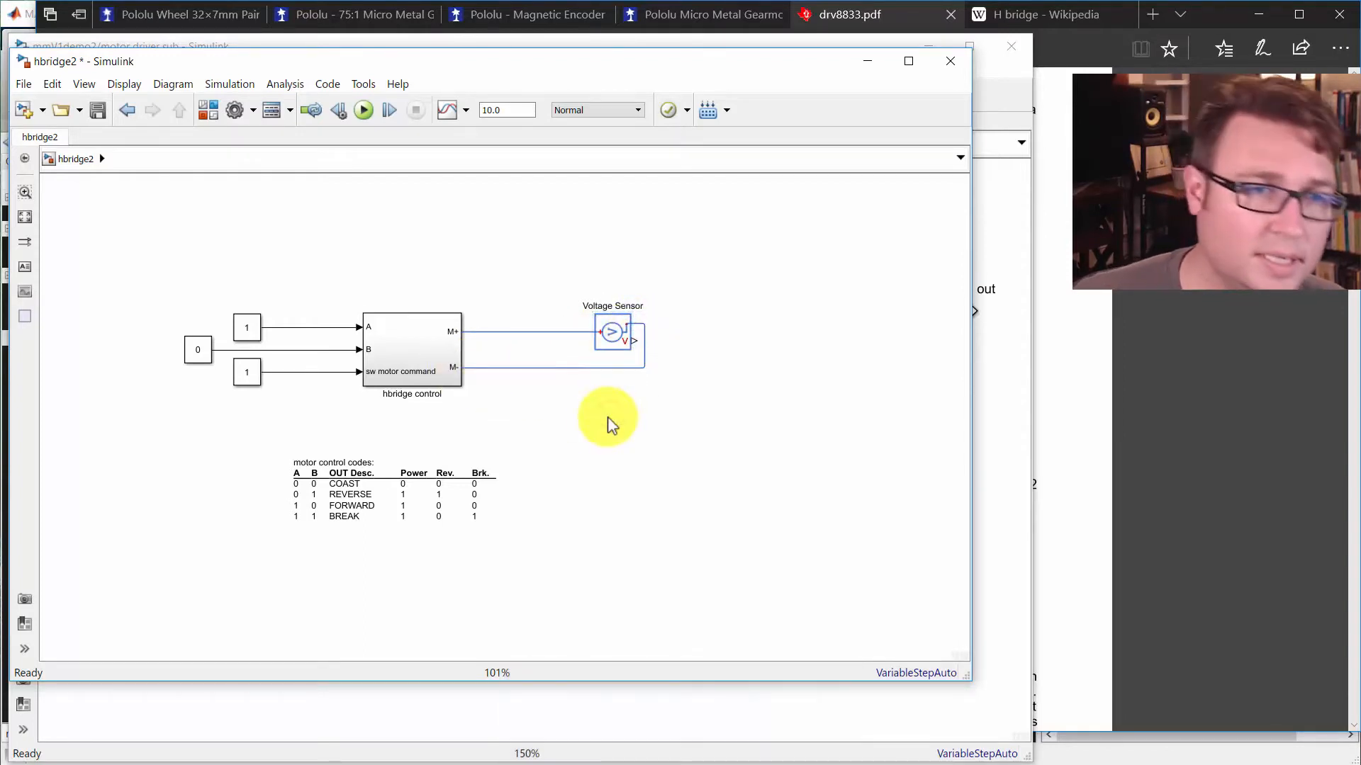
Step: Add a Solver Configuration block above hbridge control and connect it to the M+ line
left_click(395, 233)
type("solver")
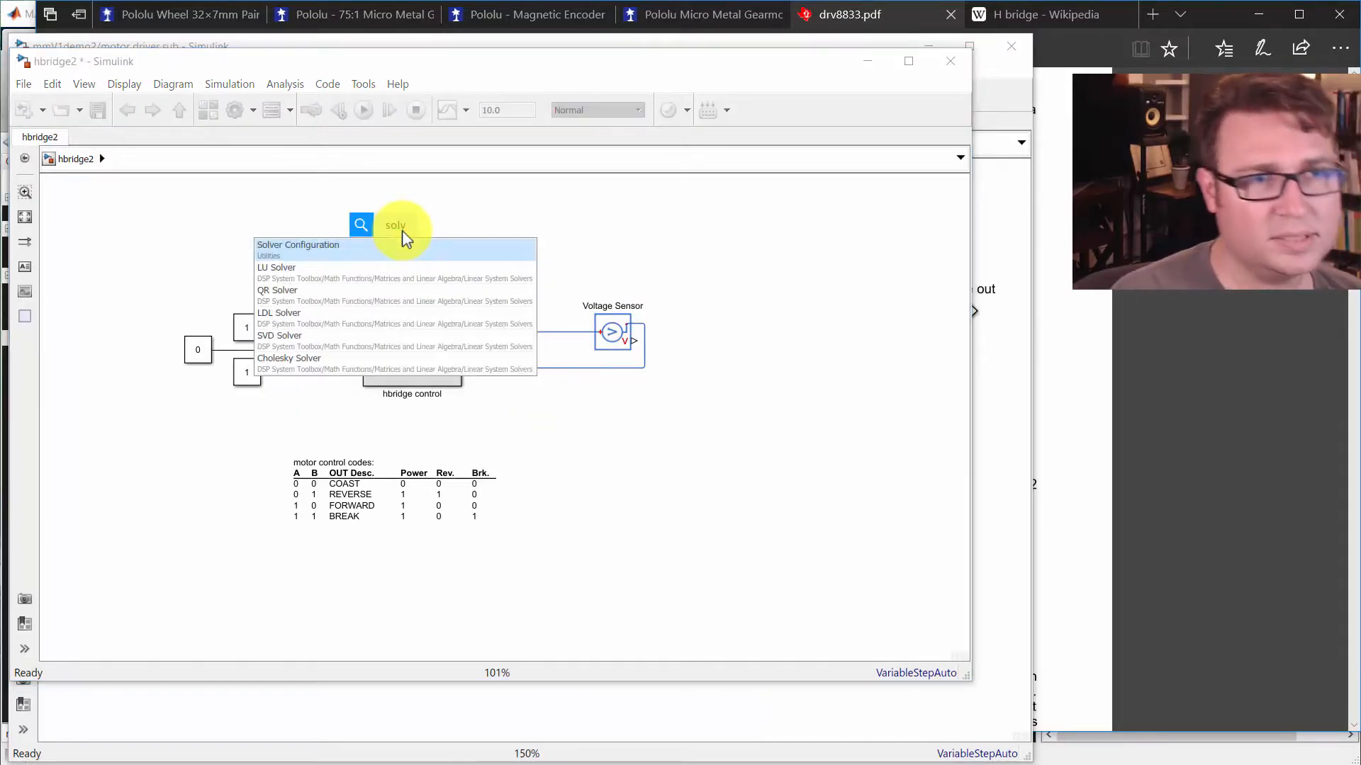
key("Return")
left_click_drag(401, 231, 504, 332)
left_click(777, 403)
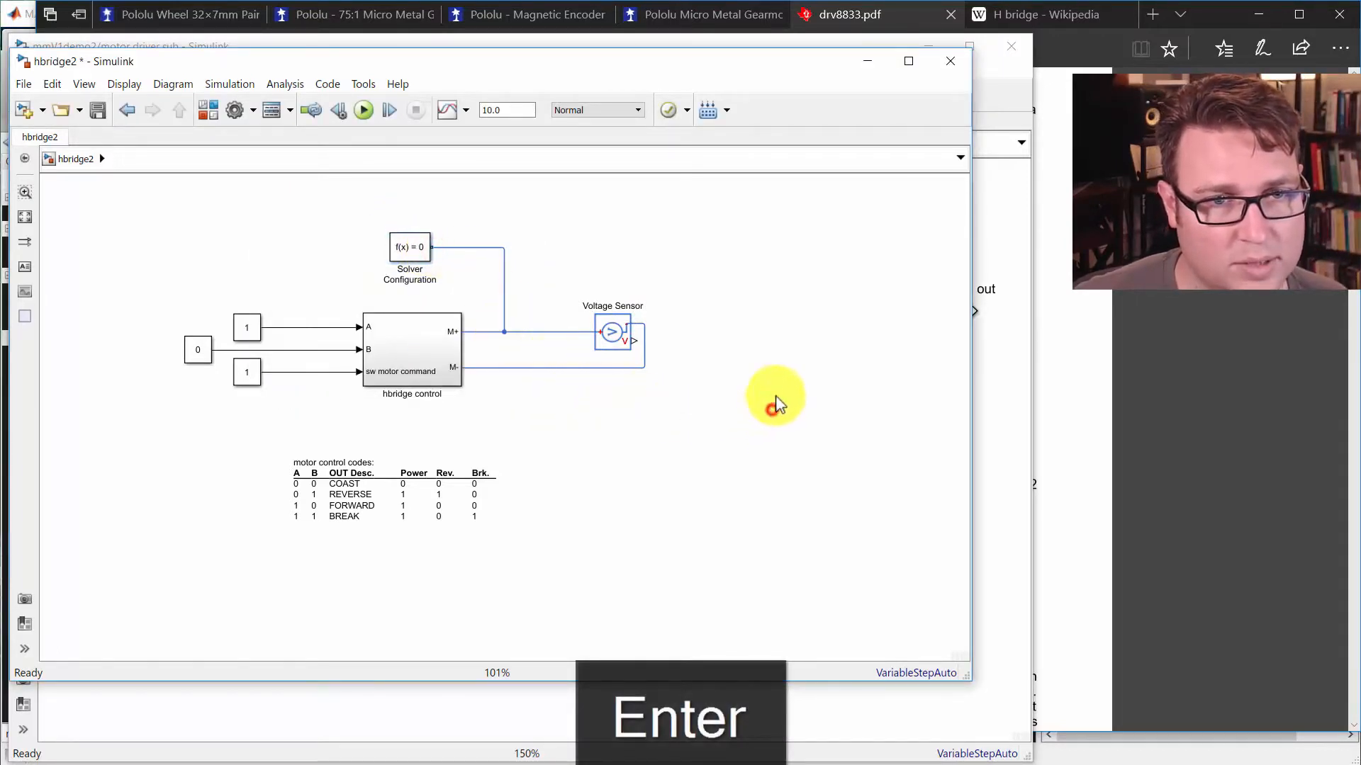
Step: Add a PS-Simulink Converter on the Voltage Sensor's V output and set its output signal unit to V
double_click(751, 376)
type("ps sim")
key("Return")
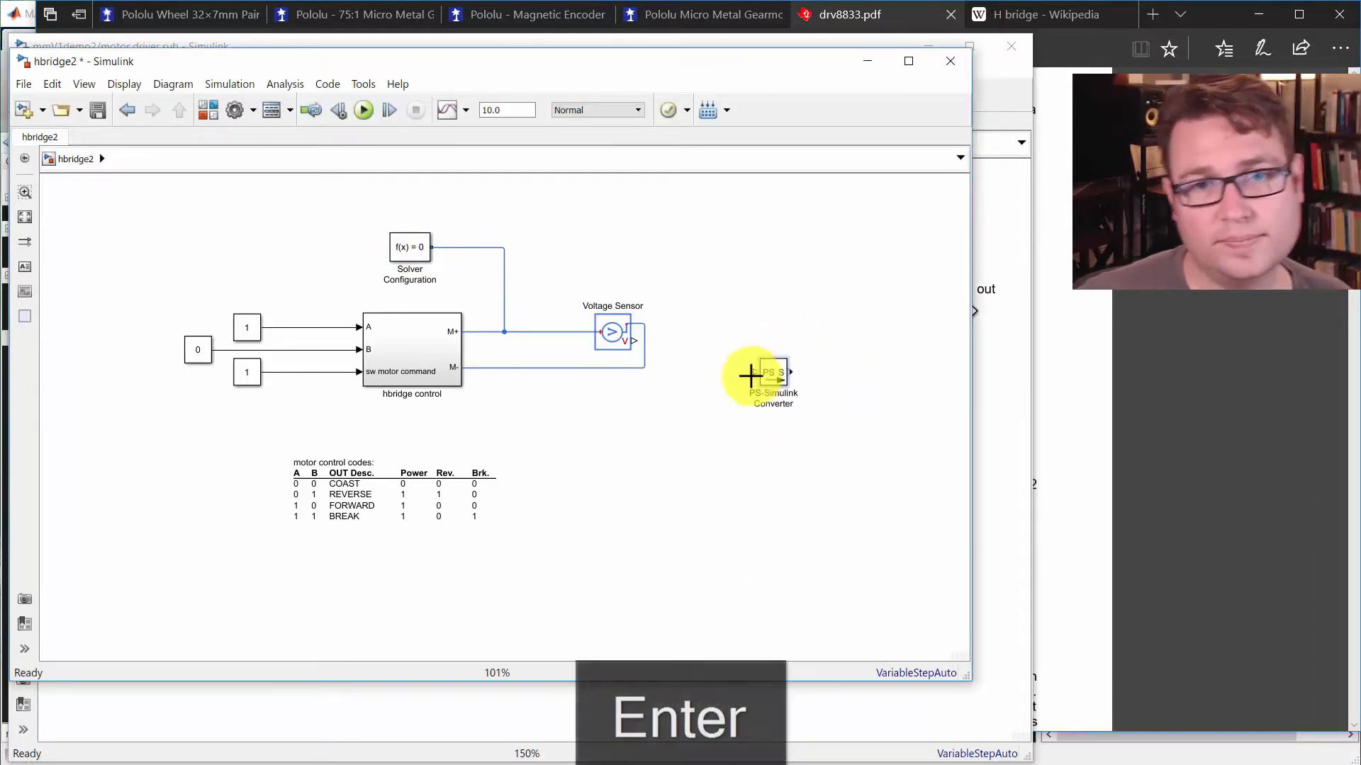
left_click_drag(773, 368, 718, 343)
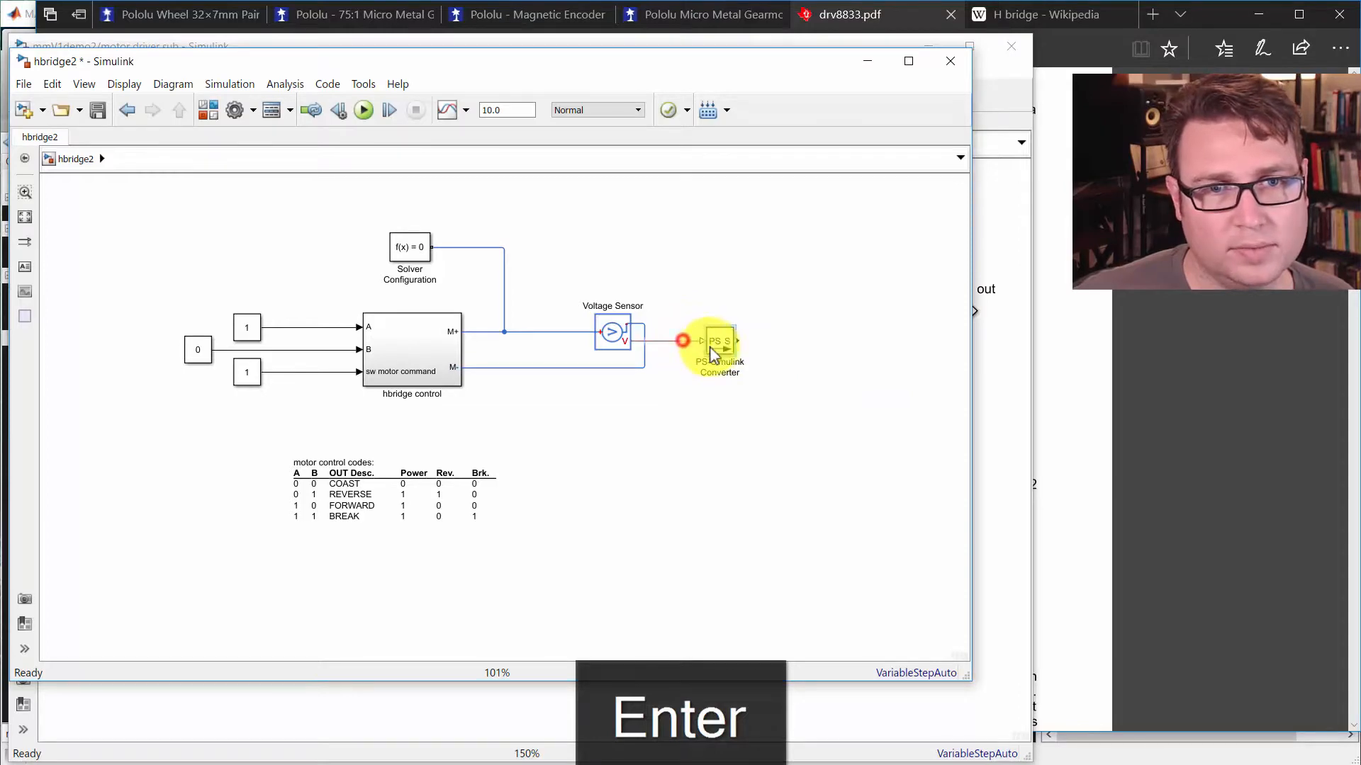
double_click(716, 350)
double_click(408, 559)
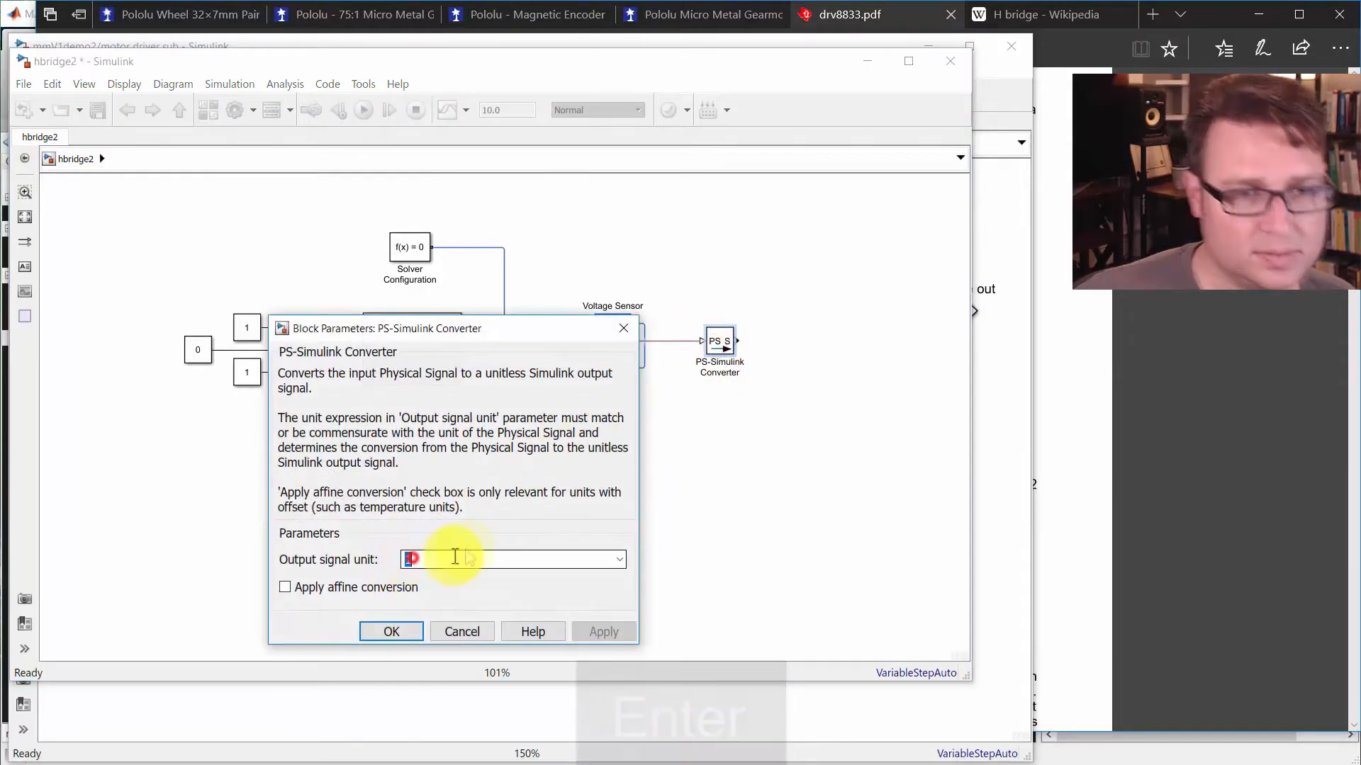
type("V")
key("Return")
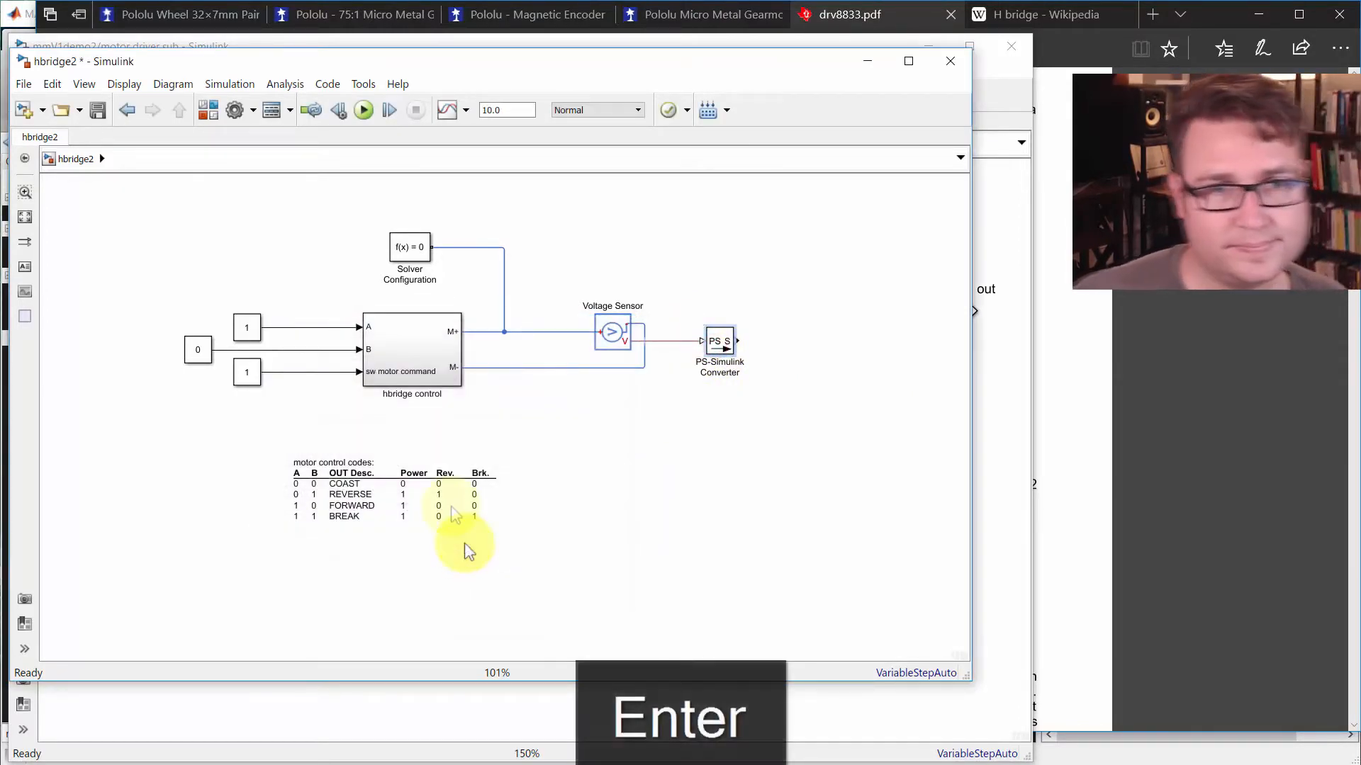
Step: Move the Voltage Sensor and its PS-Simulink Converter together closer to the hbridge control block
left_click(659, 417)
left_click_drag(749, 264, 595, 405)
left_click_drag(617, 333, 577, 334)
left_click(638, 458)
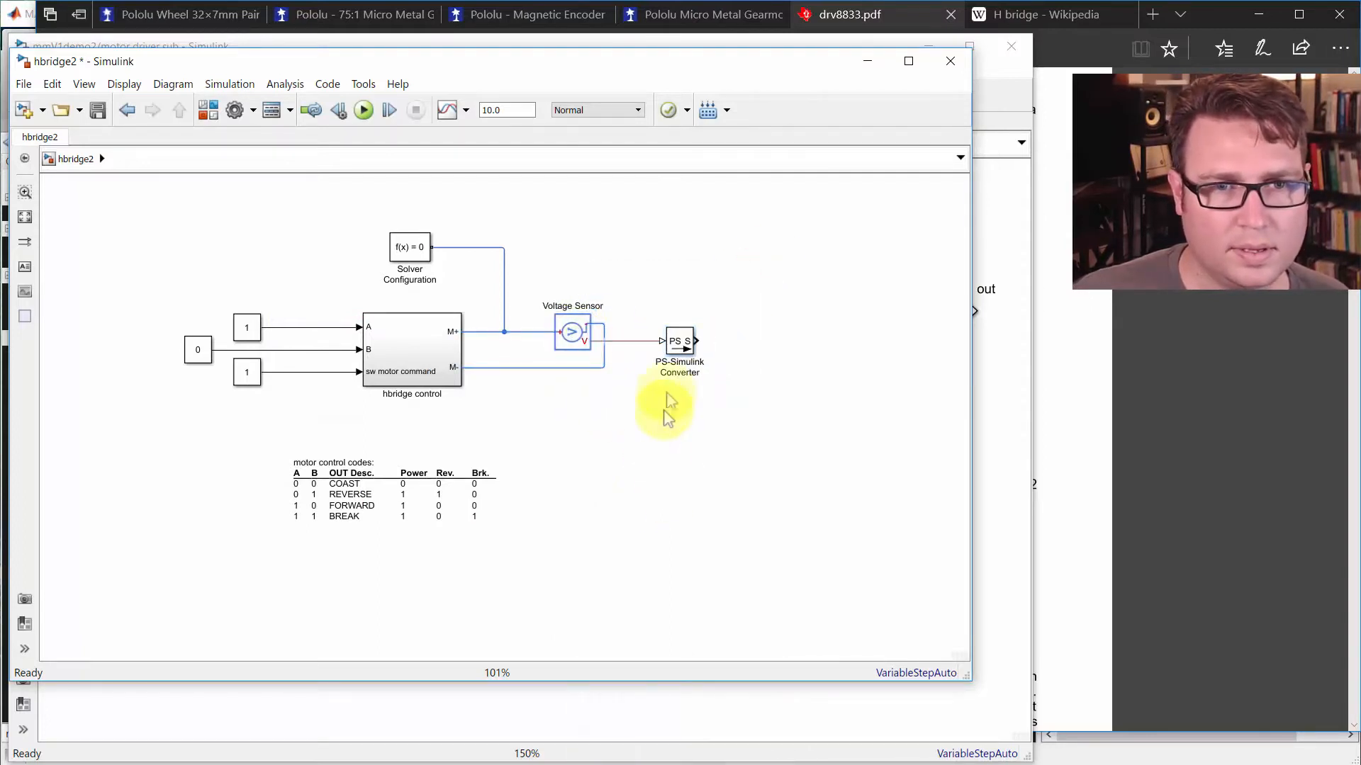
Step: Hide the block names of the Voltage Sensor and PS-Simulink Converter, and move the converter closer to the sensor
left_click_drag(675, 263, 581, 343)
right_click(582, 342)
mouse_move(647, 525)
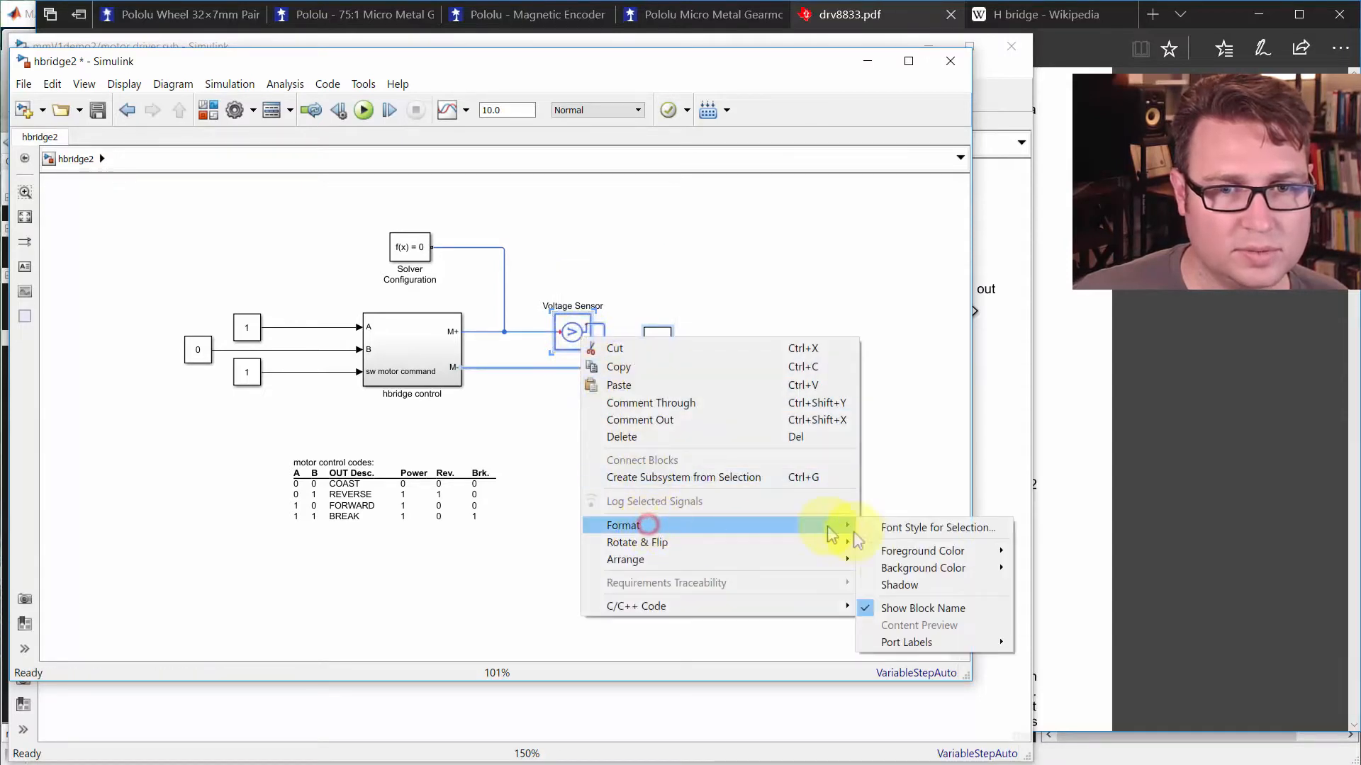
left_click(894, 609)
left_click(736, 422)
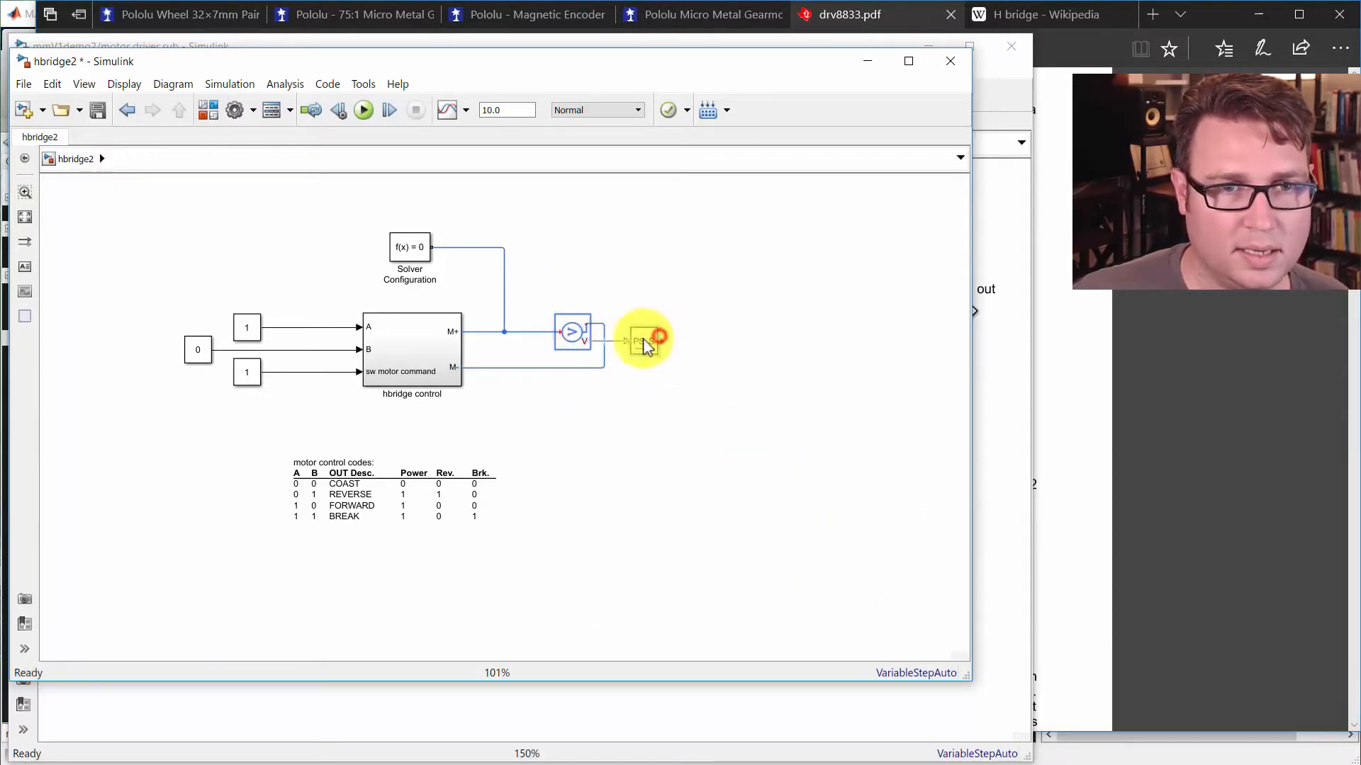
left_click_drag(646, 346, 647, 347)
Step: Add a Display block connected to the PS-Simulink Converter's output and save the model
key("Return")
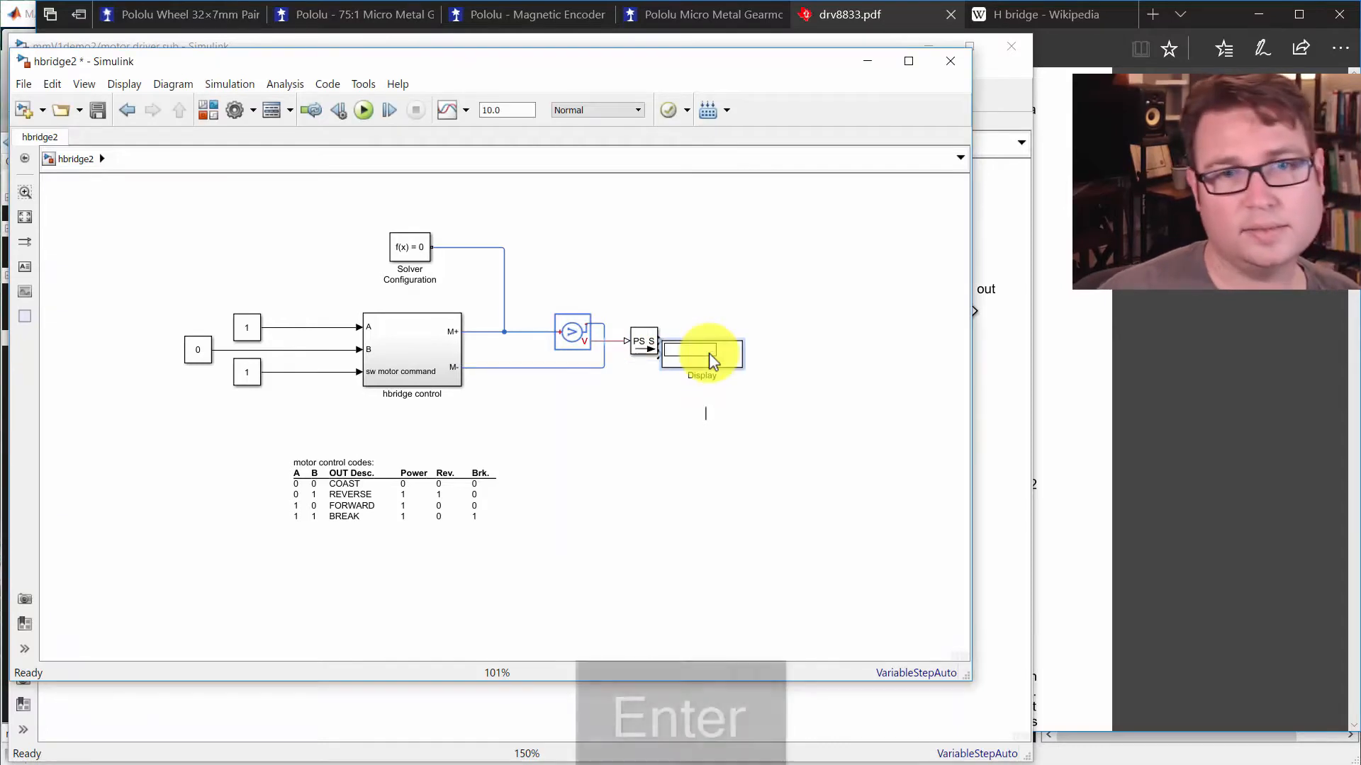
left_click_drag(708, 358, 739, 342)
left_click(675, 389)
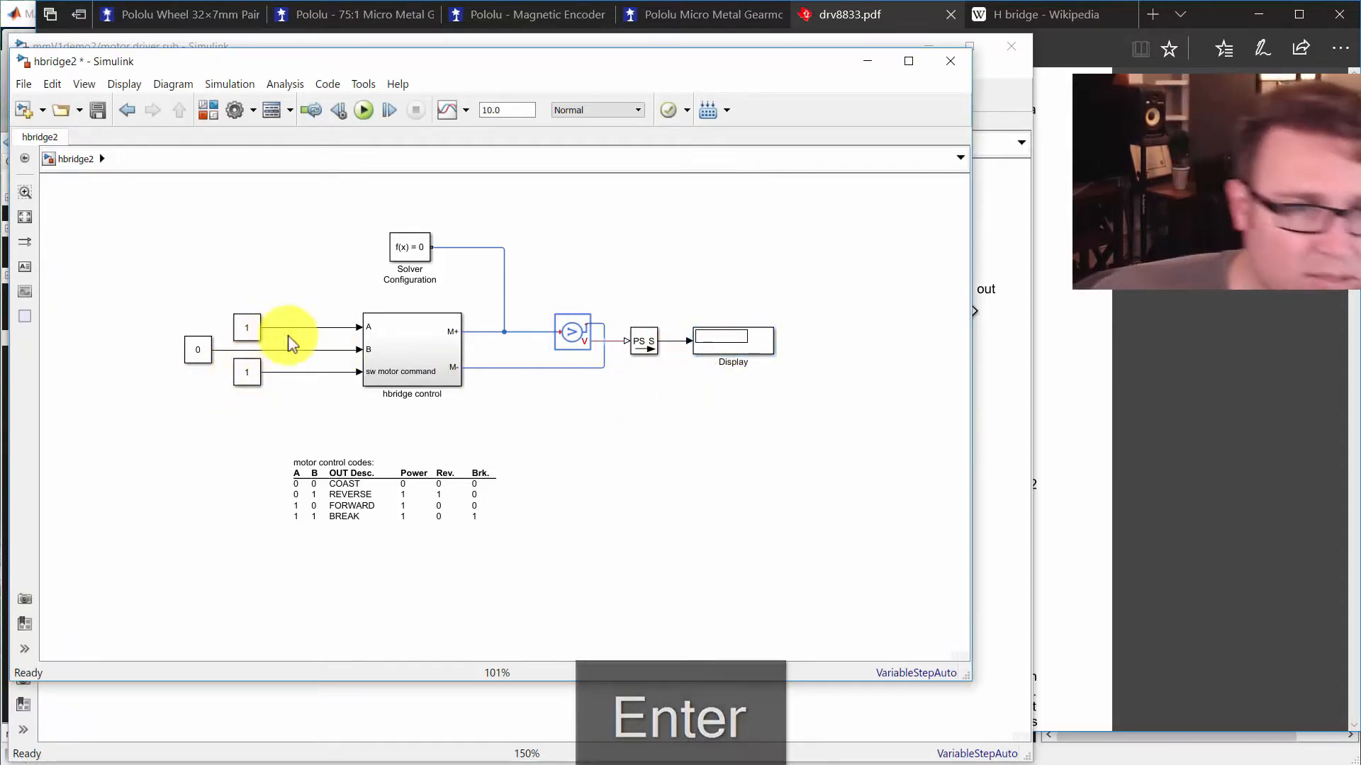
left_click(98, 111)
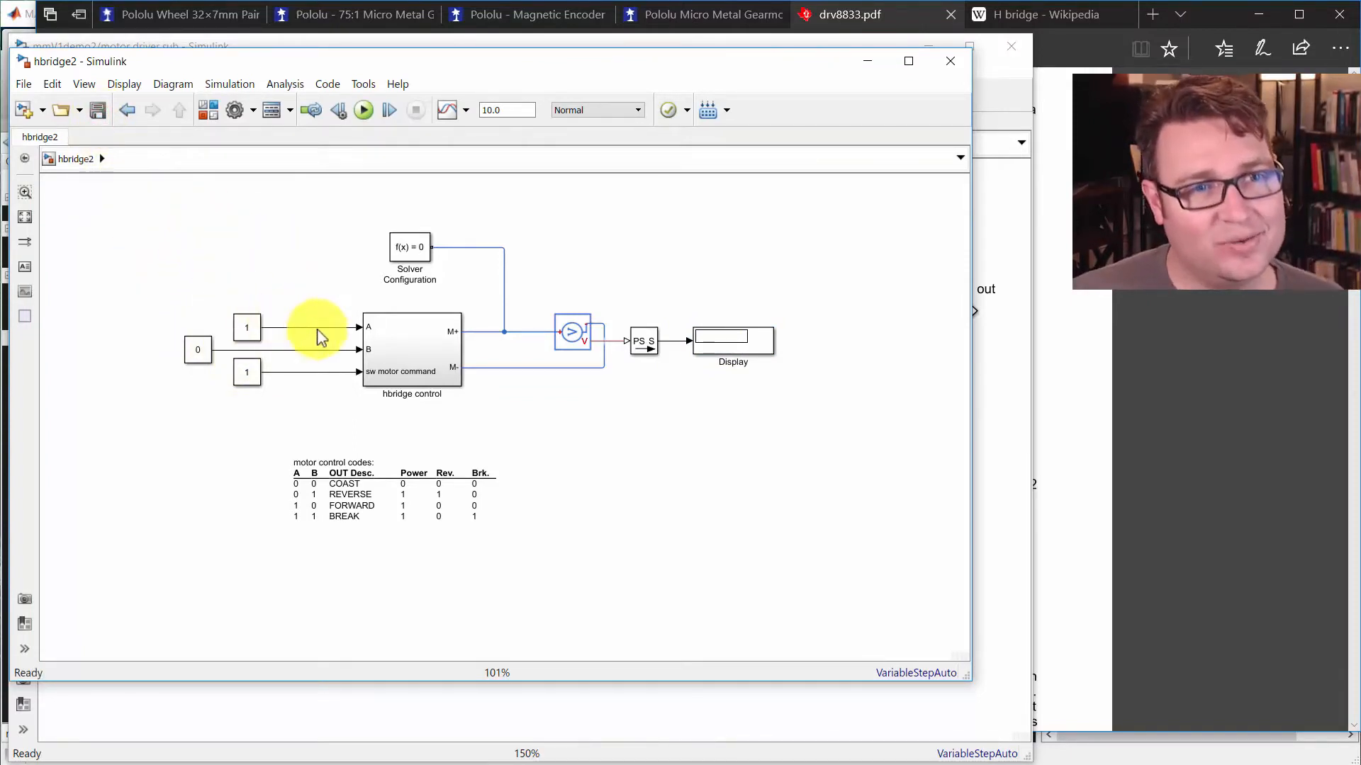
Step: Run the hbridge2 simulation with the forward motor code, A = 1 and B = 0
left_click(349, 519)
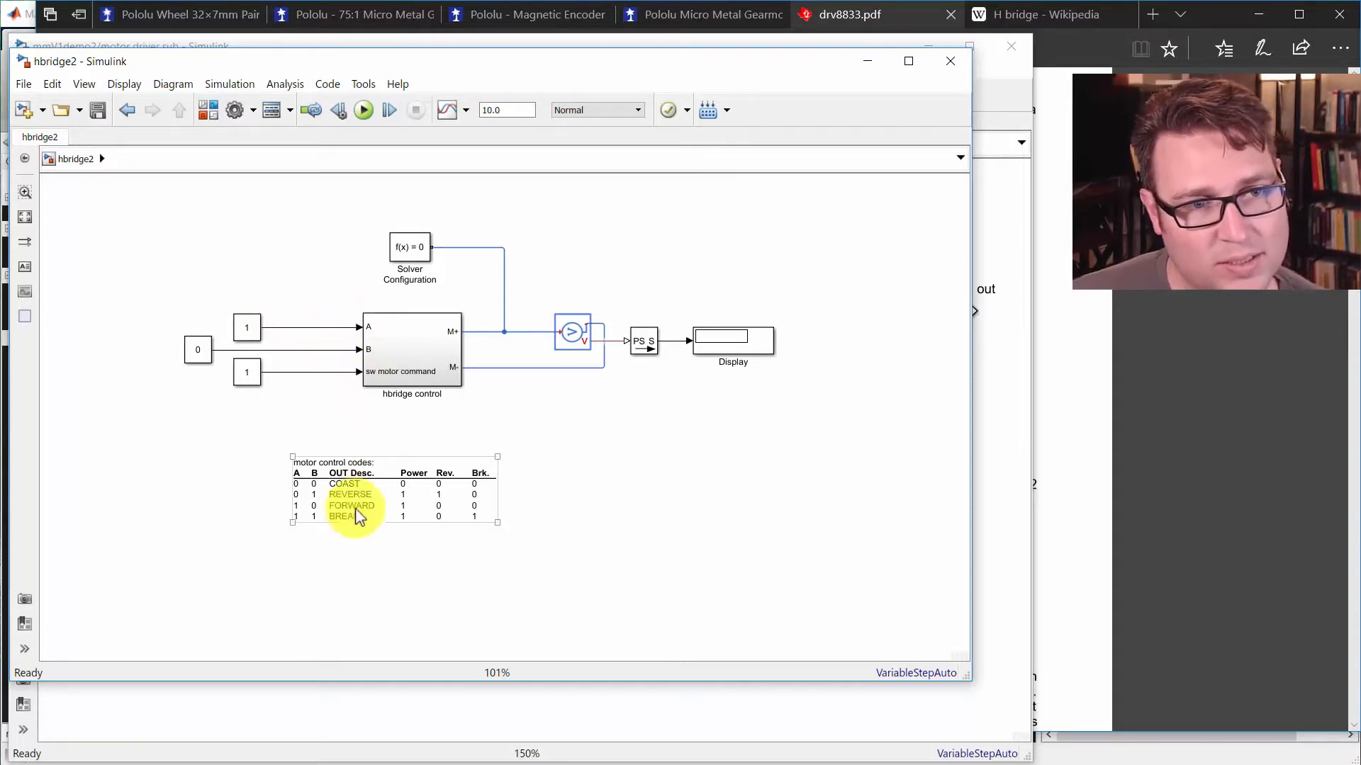
left_click(251, 366)
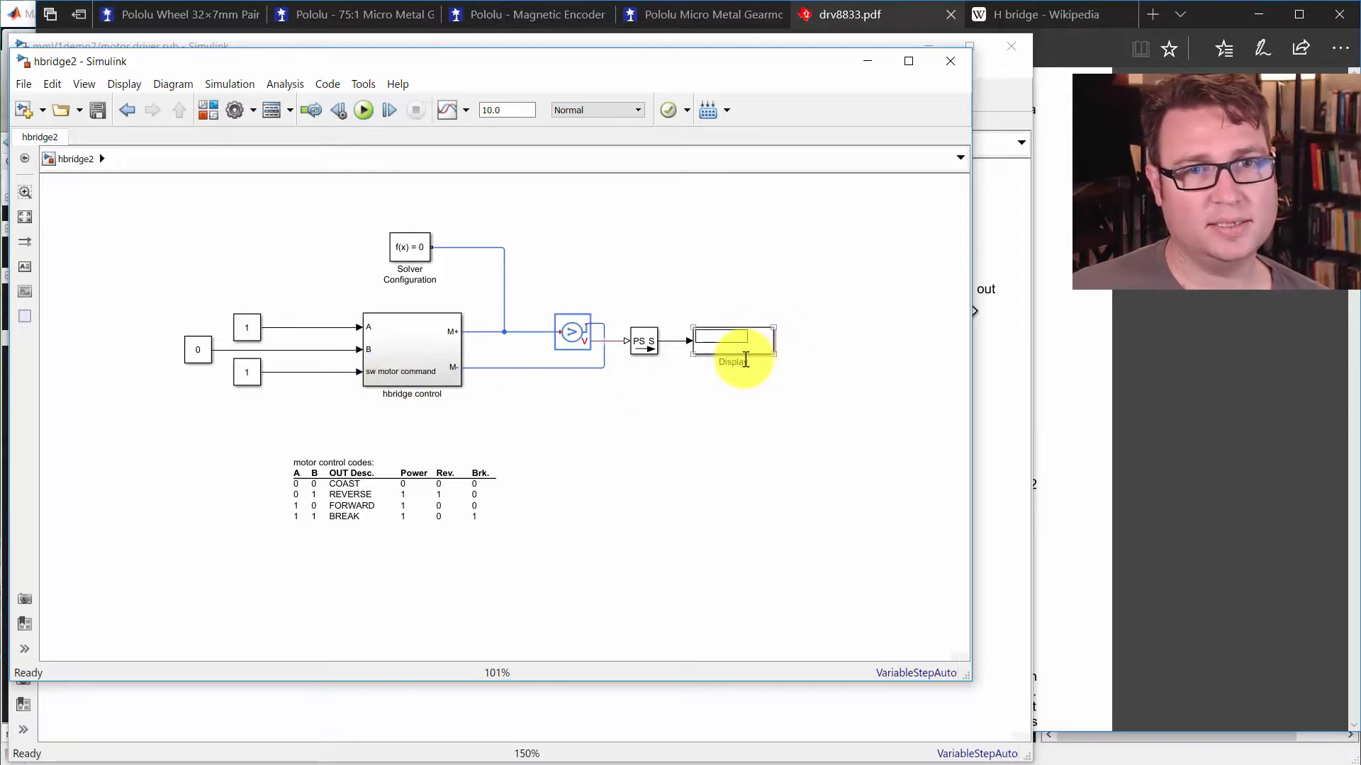
left_click(363, 111)
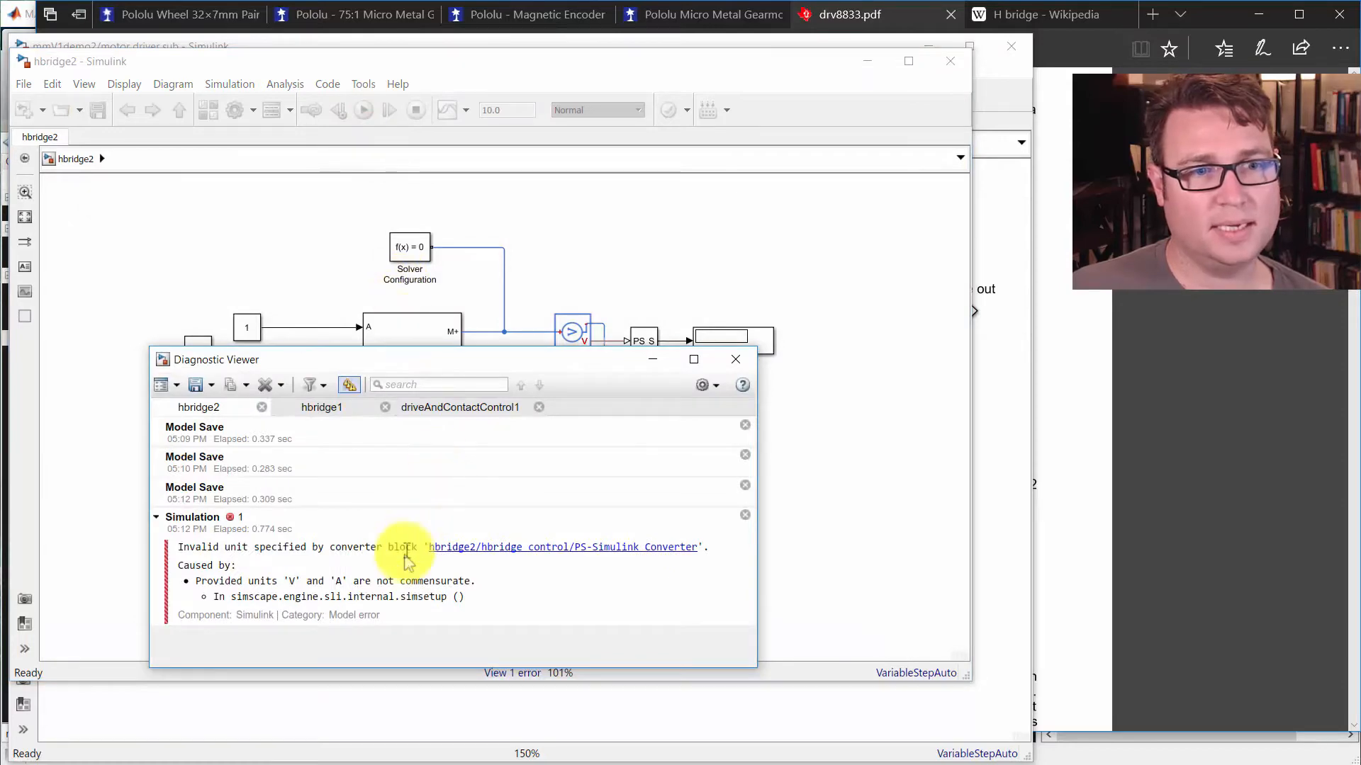
Step: Open the PS-Simulink Converter reported in the simulation error inside hbridge control and set its output signal unit to A
left_click(453, 549)
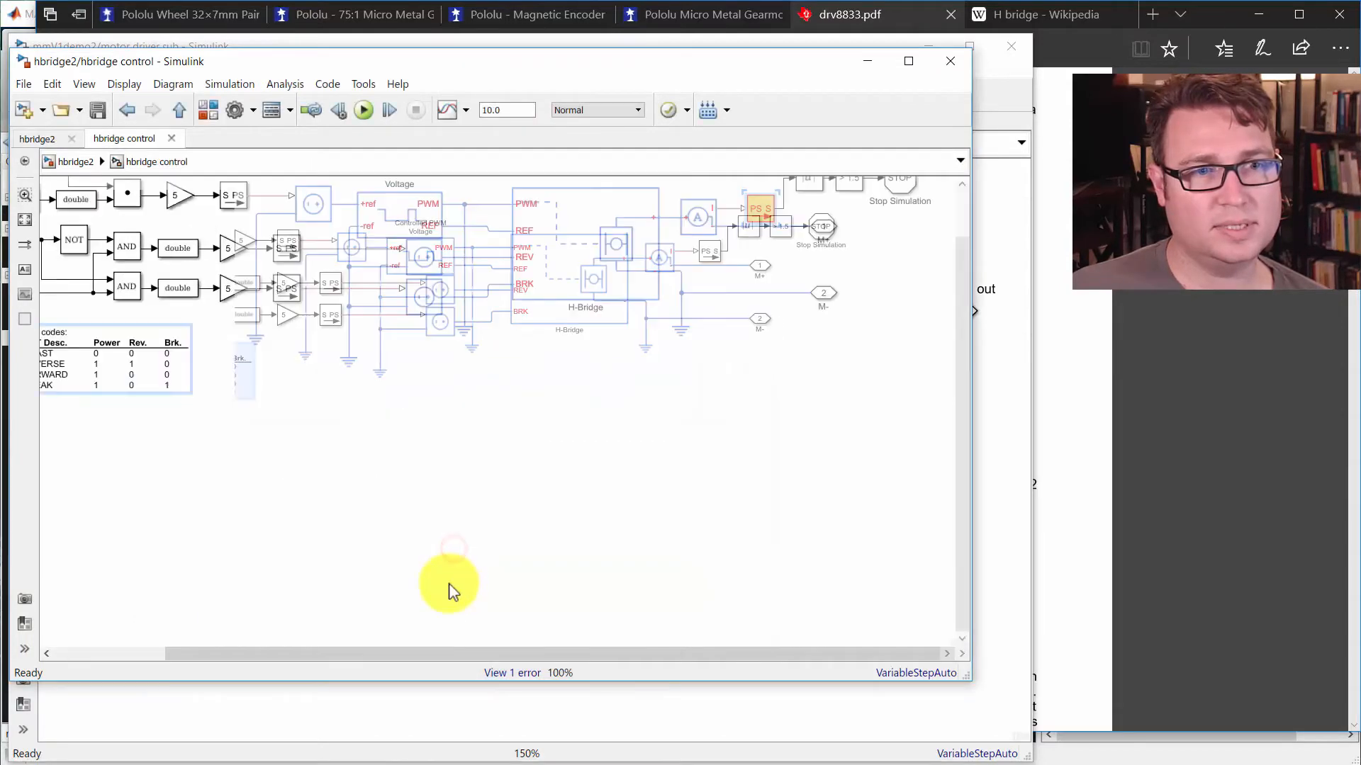
double_click(759, 215)
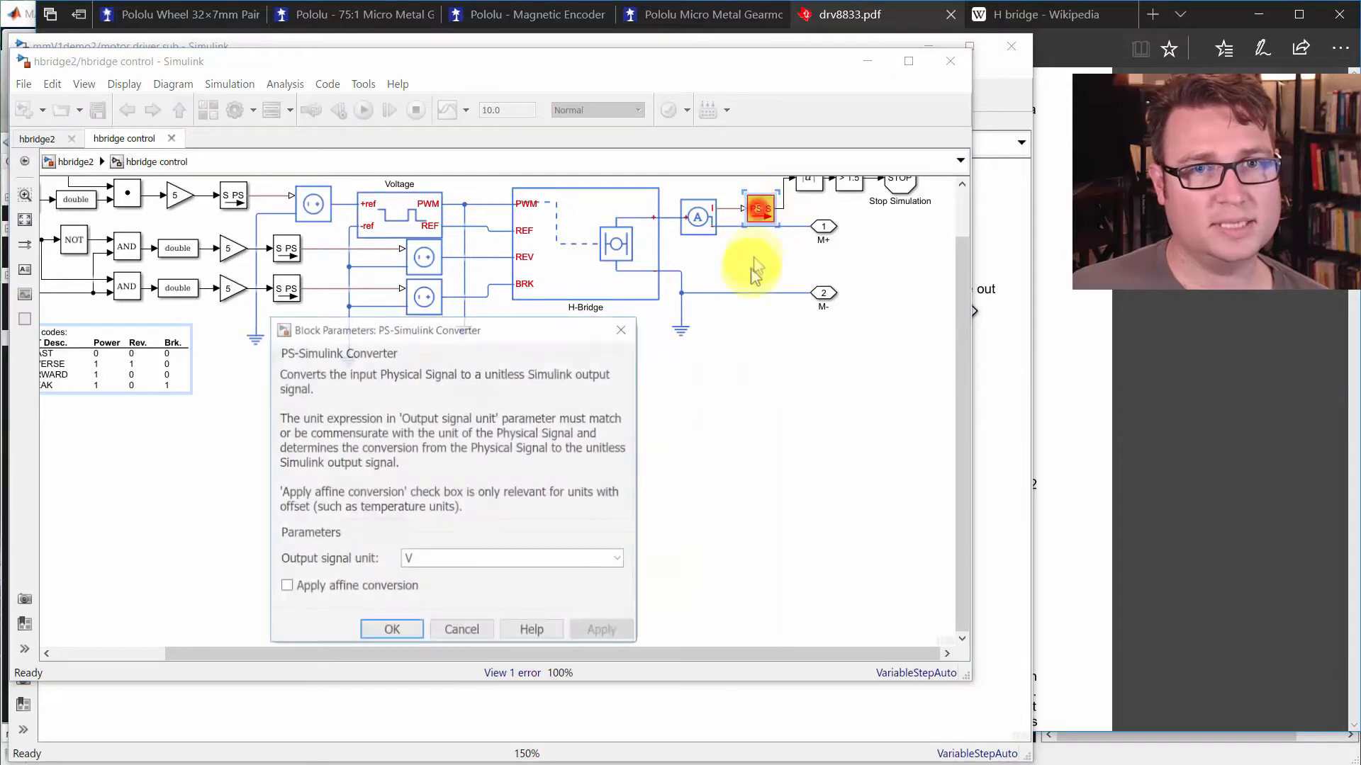
left_click(419, 559)
type("A")
key("Return")
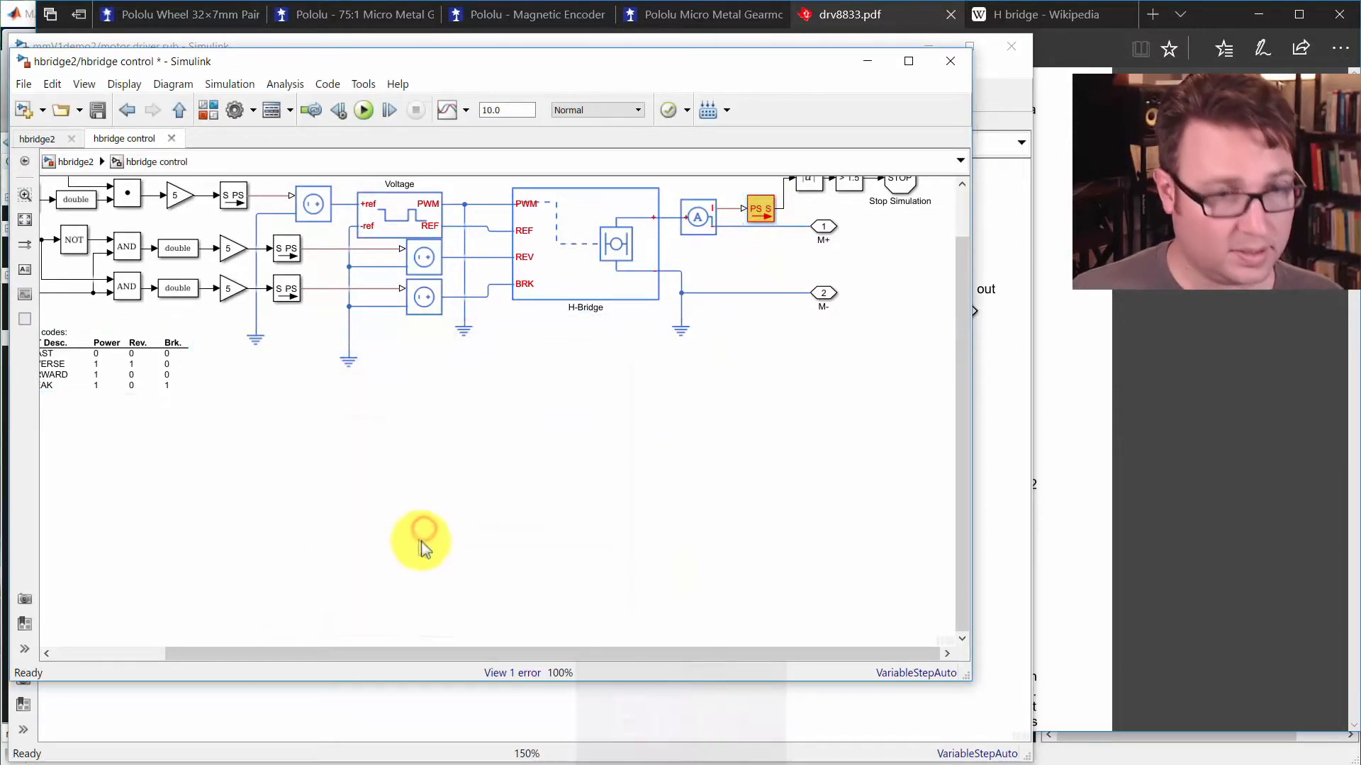
Step: Return to the top level of hbridge2 and rerun the simulation with the corrected converter unit
key("Escape")
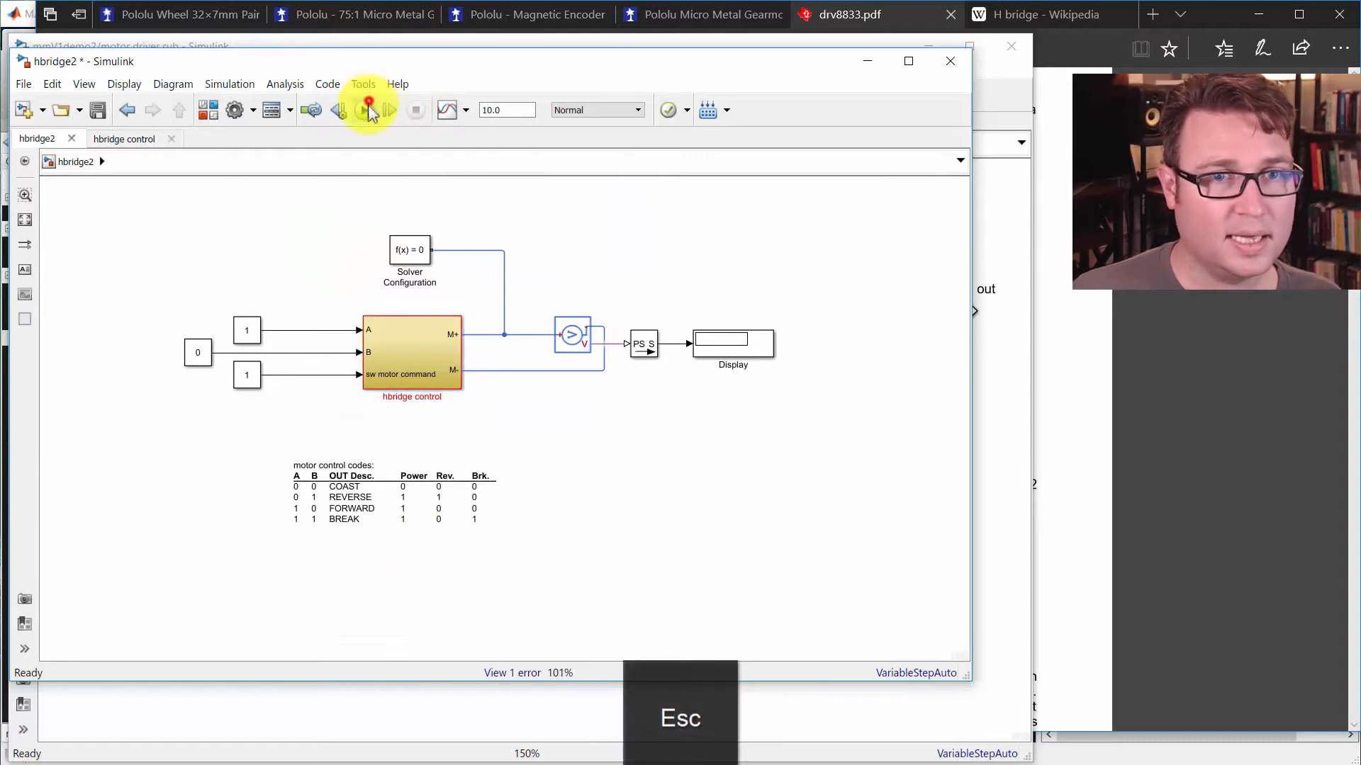
left_click(368, 109)
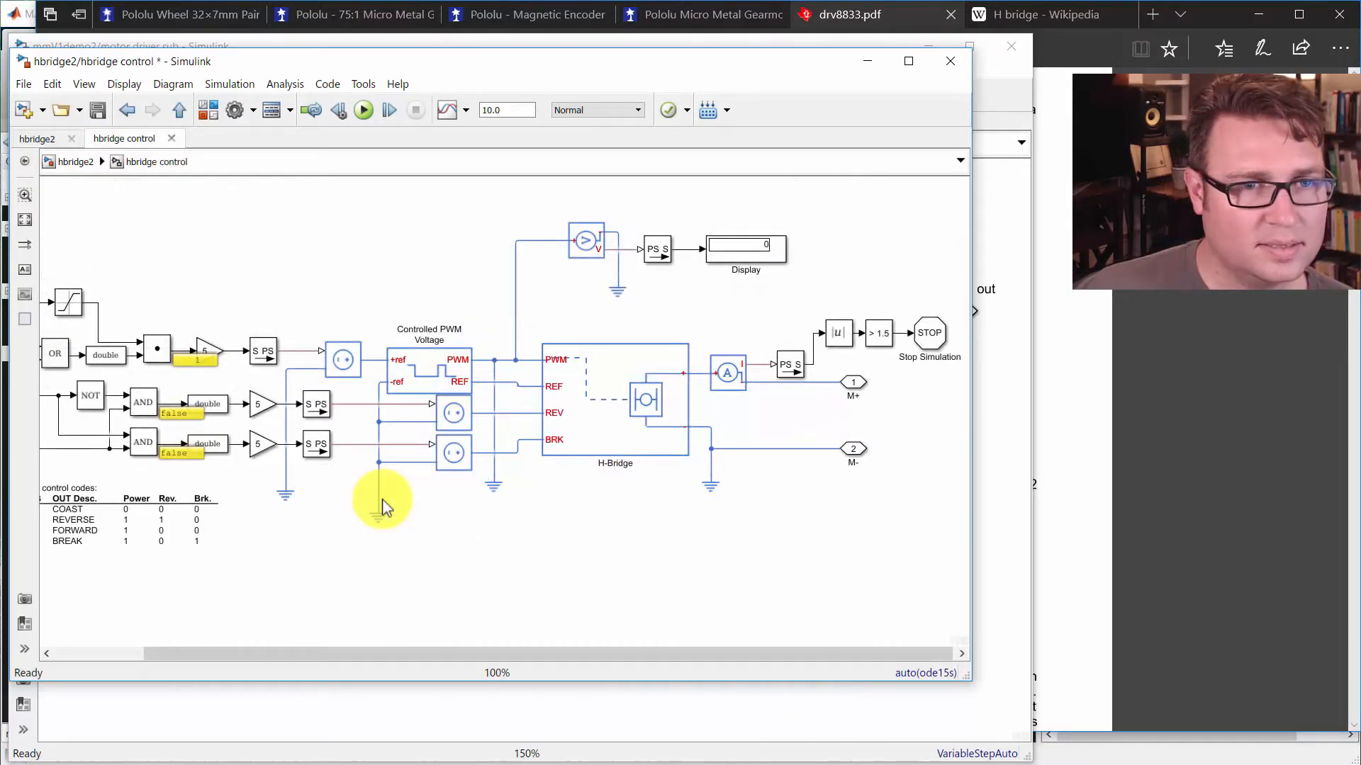
Step: Inside hbridge control, disconnect the ground from the PWM line, reconnect it to the REF line, and move the ground symbol lower
left_click(450, 407)
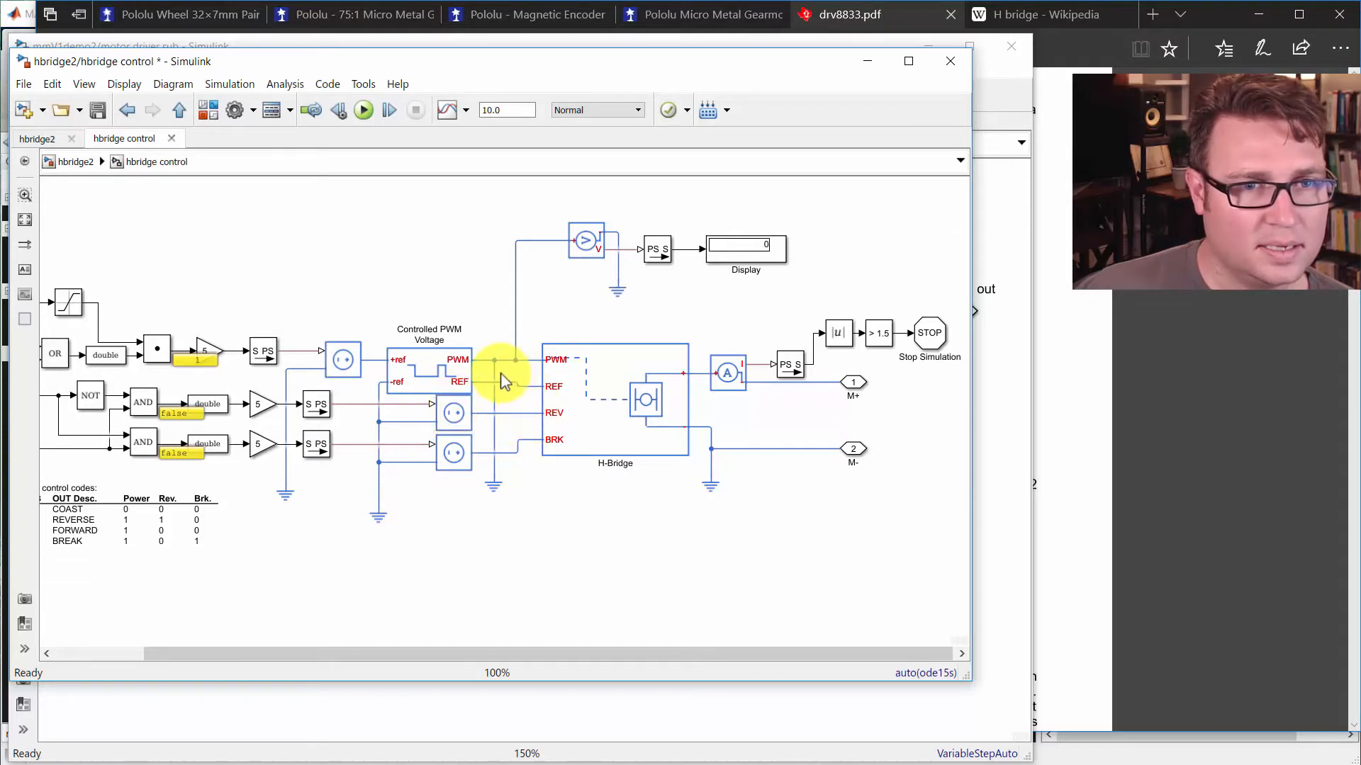
key("Delete")
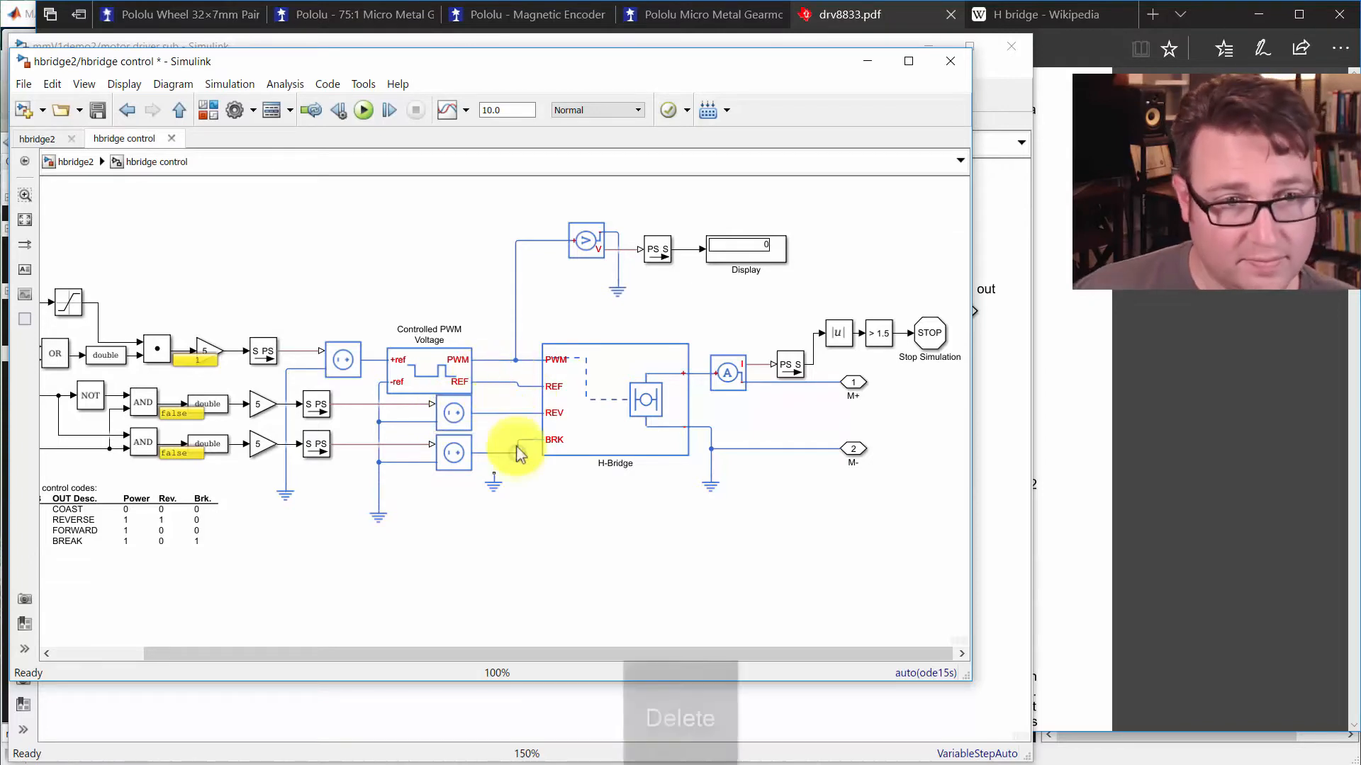
left_click_drag(496, 469, 489, 382)
left_click_drag(502, 499, 498, 521)
left_click(582, 523)
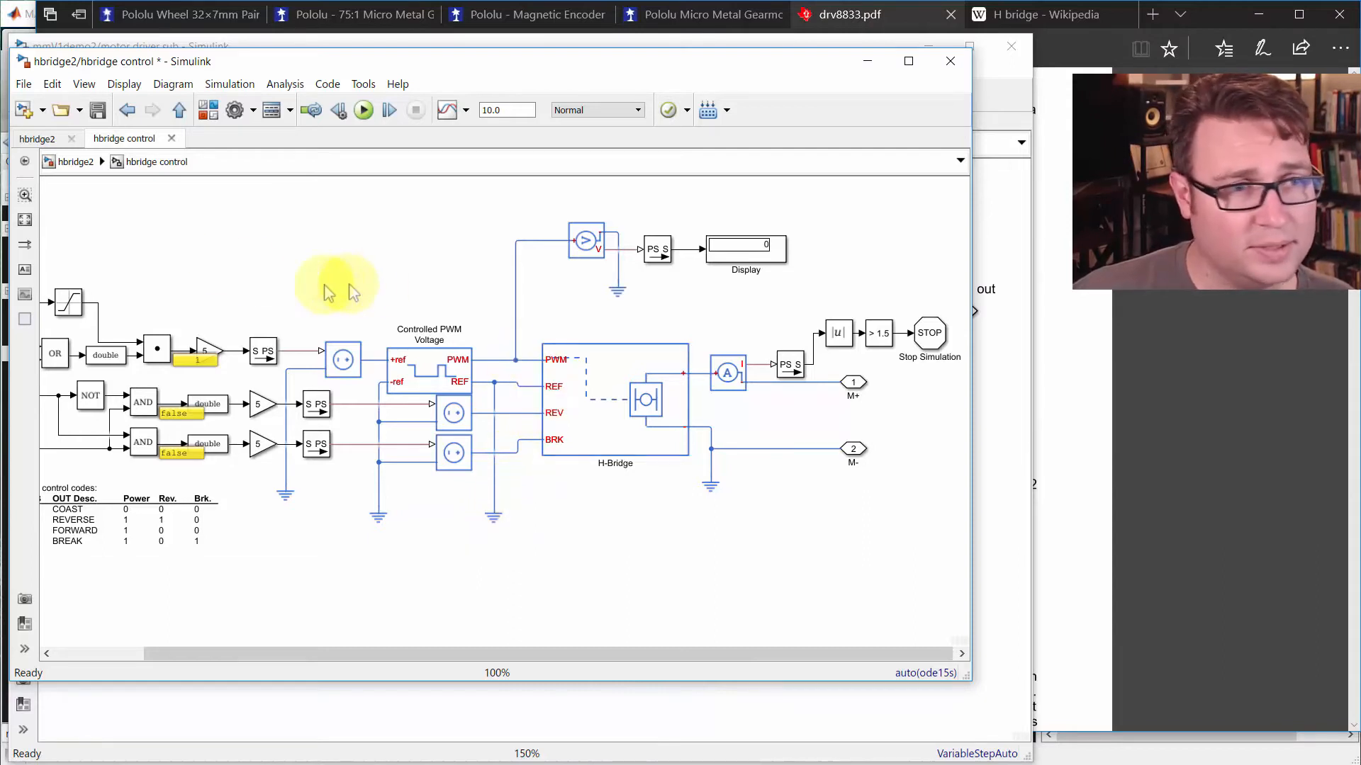
Step: In hbridge2, duplicate the grounded voltage sensor, converter and display for the M- output, and run the simulation
left_click(76, 163)
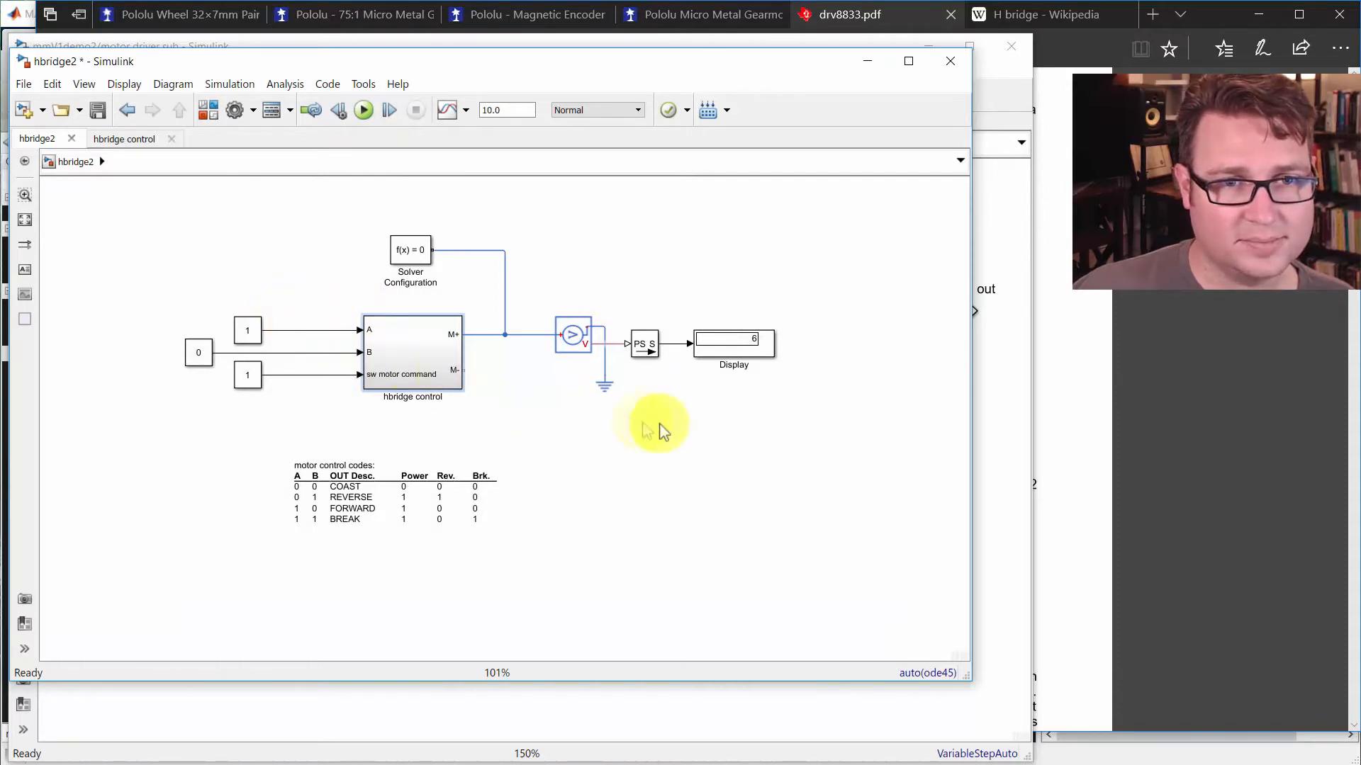
left_click_drag(607, 382, 607, 364)
mouse_move(811, 428)
left_mouse_down()
mouse_move(578, 314)
mouse_move(571, 412)
mouse_move(457, 365)
left_mouse_up()
left_click(560, 468)
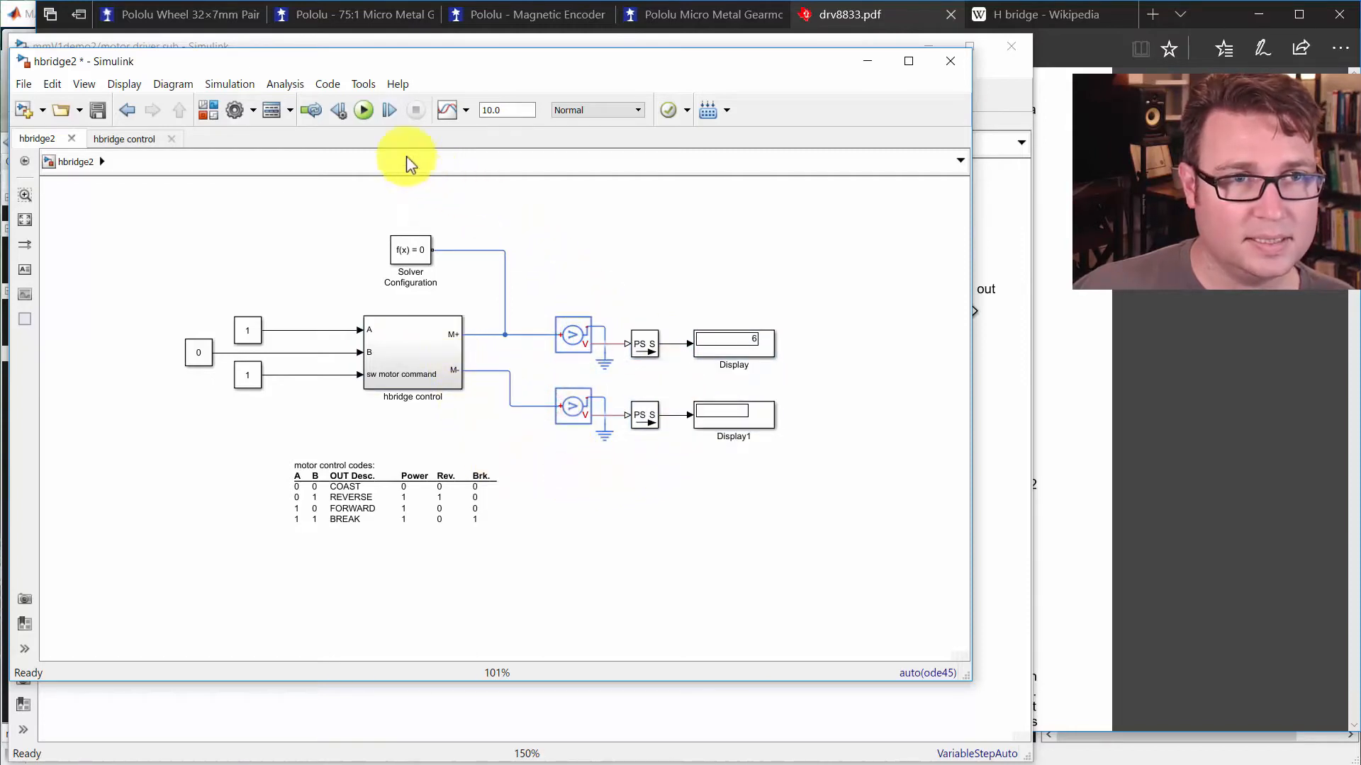
left_click(363, 110)
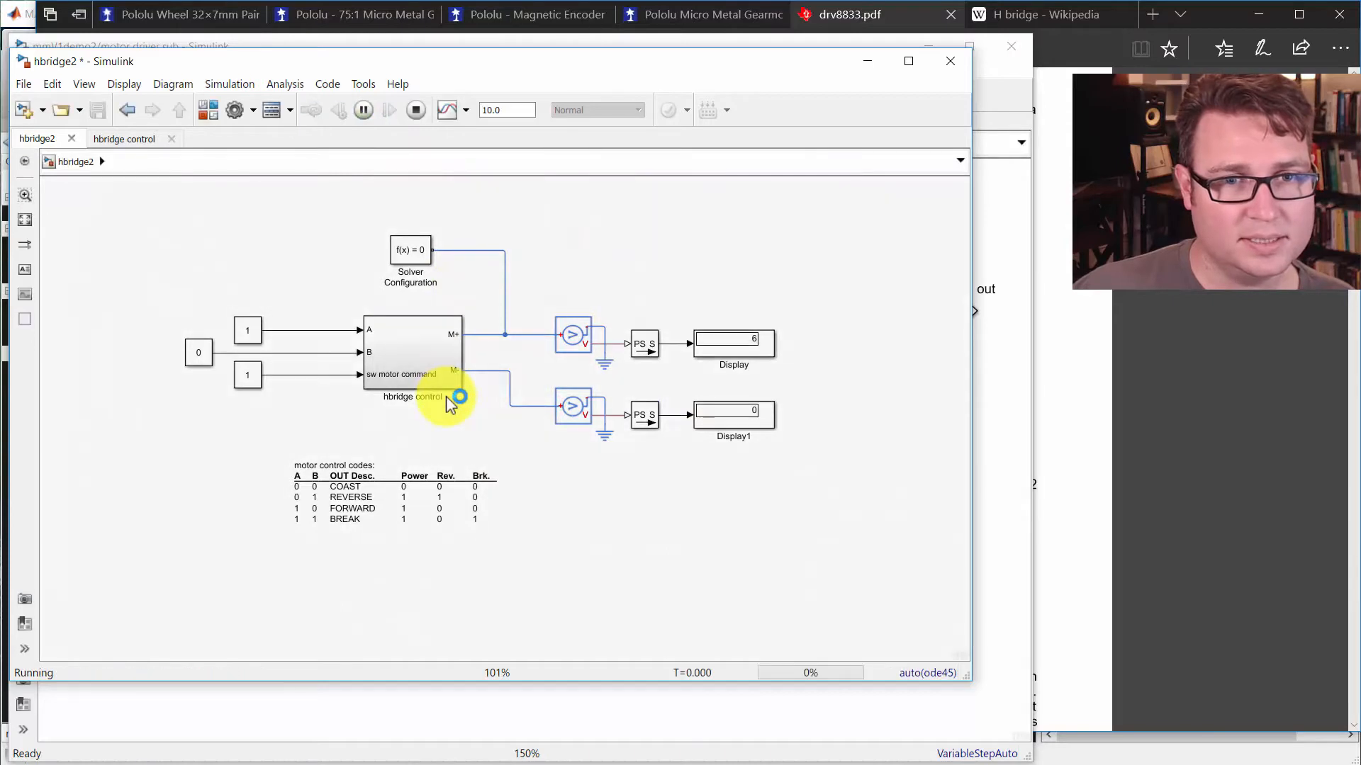
left_click(735, 424)
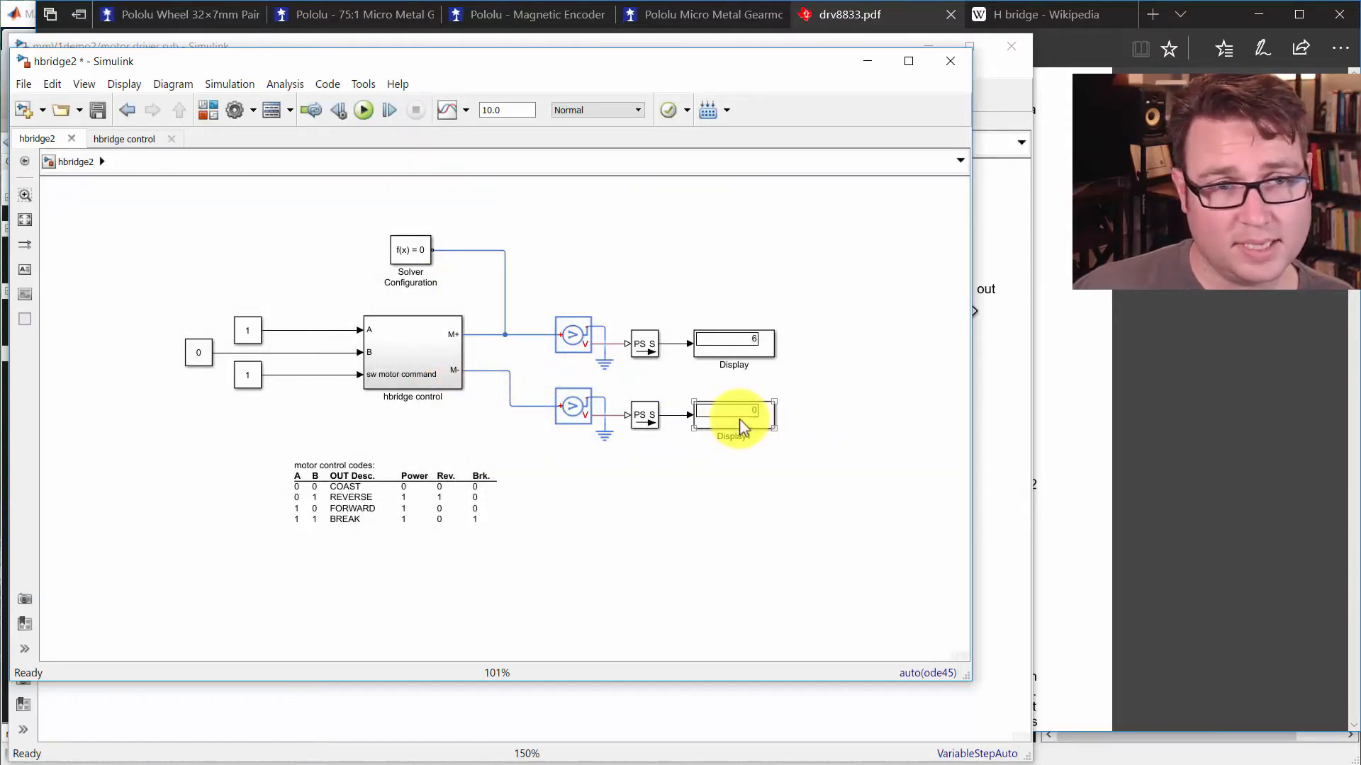
Step: Set the constants to the reverse motor code, A = 0 and B = 1, and run the simulation
left_click(254, 332)
double_click(258, 333)
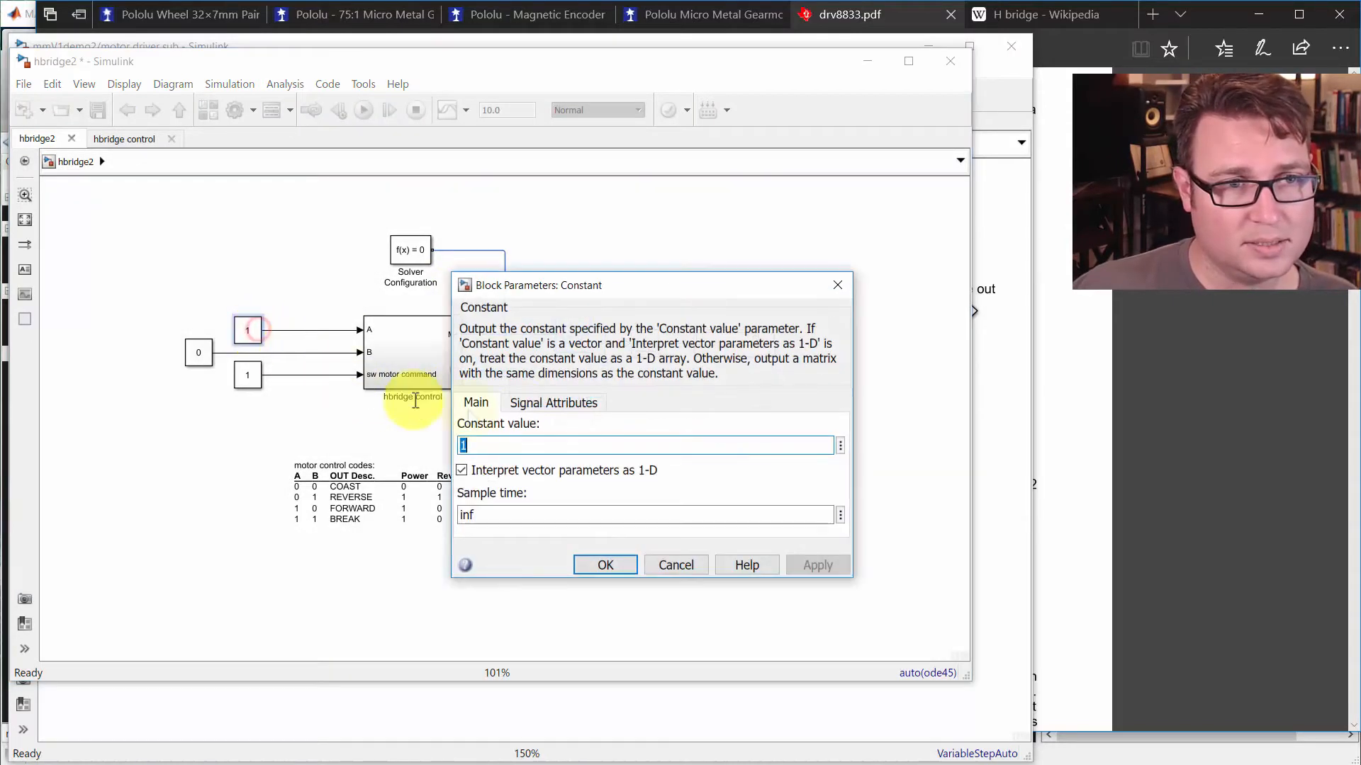
type("0")
key("Return")
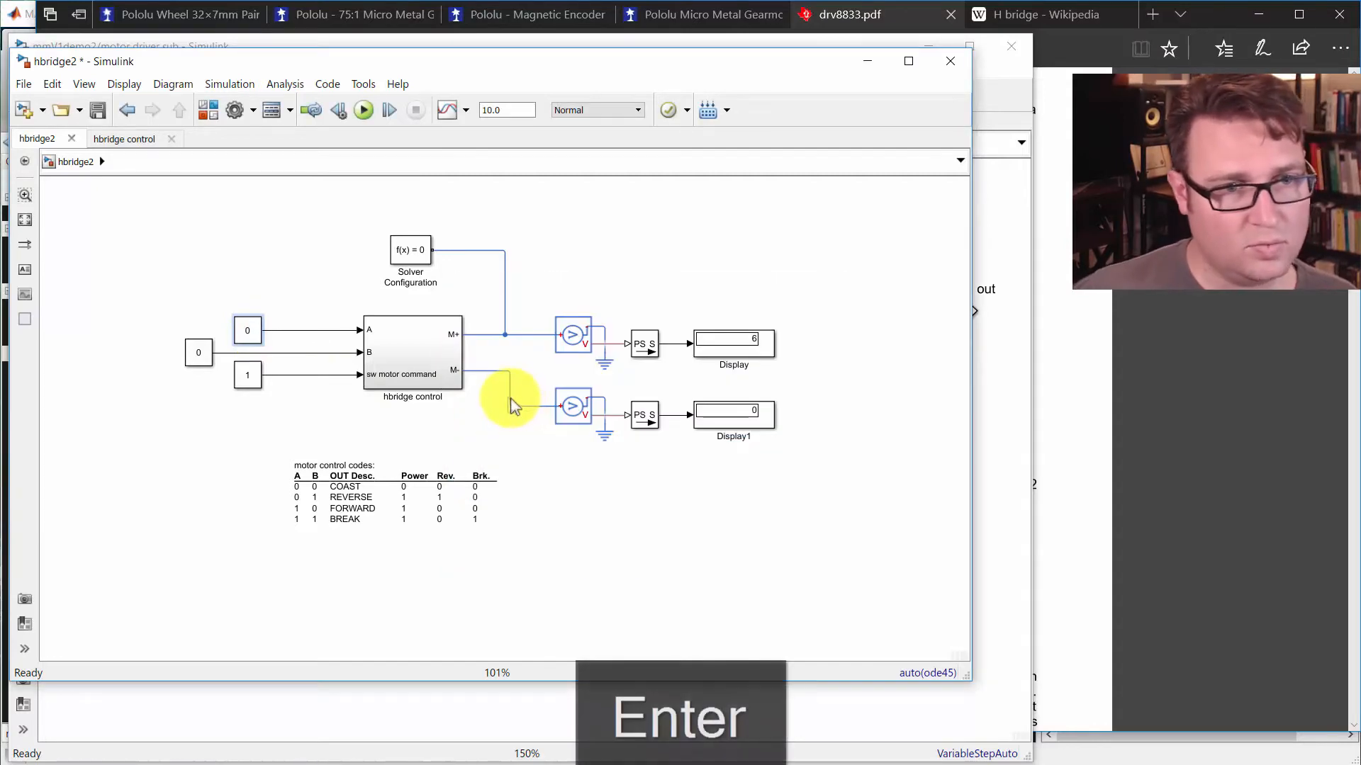
left_click(207, 356)
double_click(206, 354)
type("1")
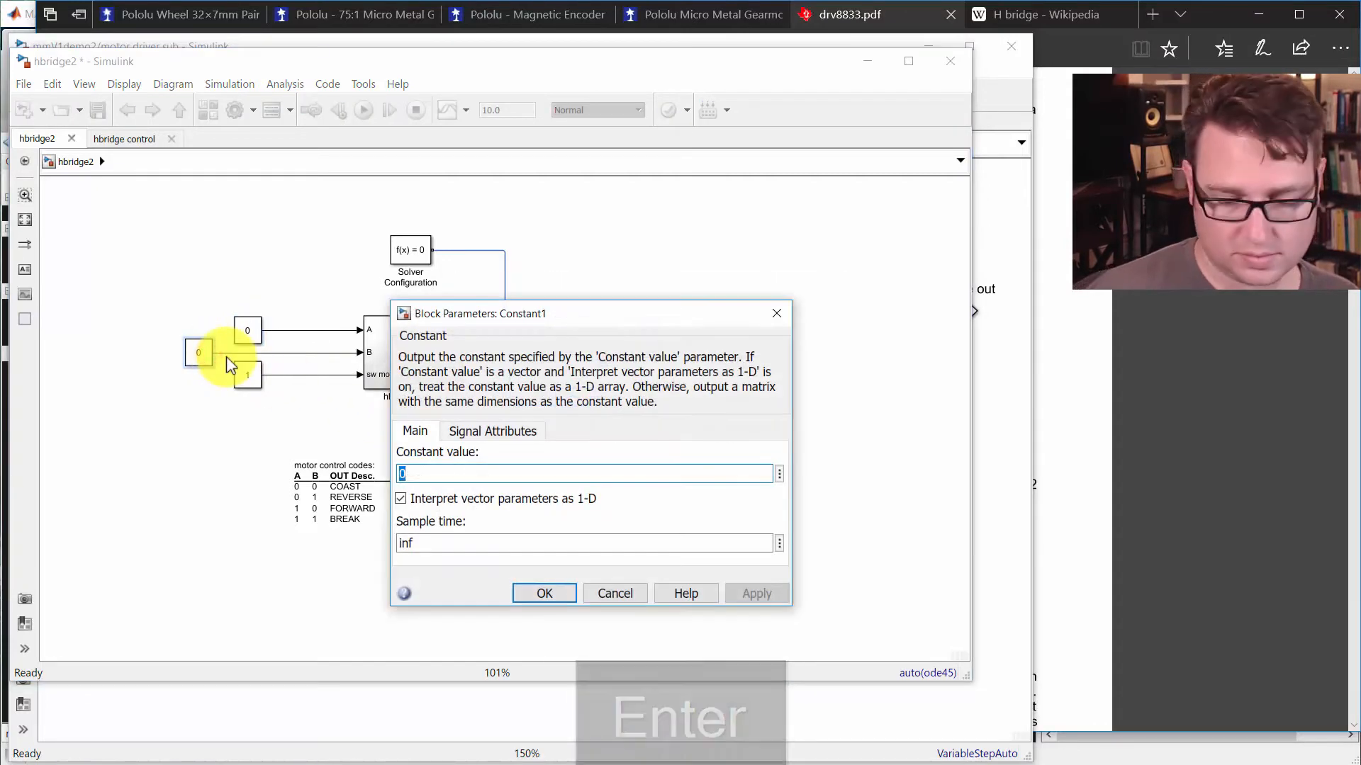
key("Return")
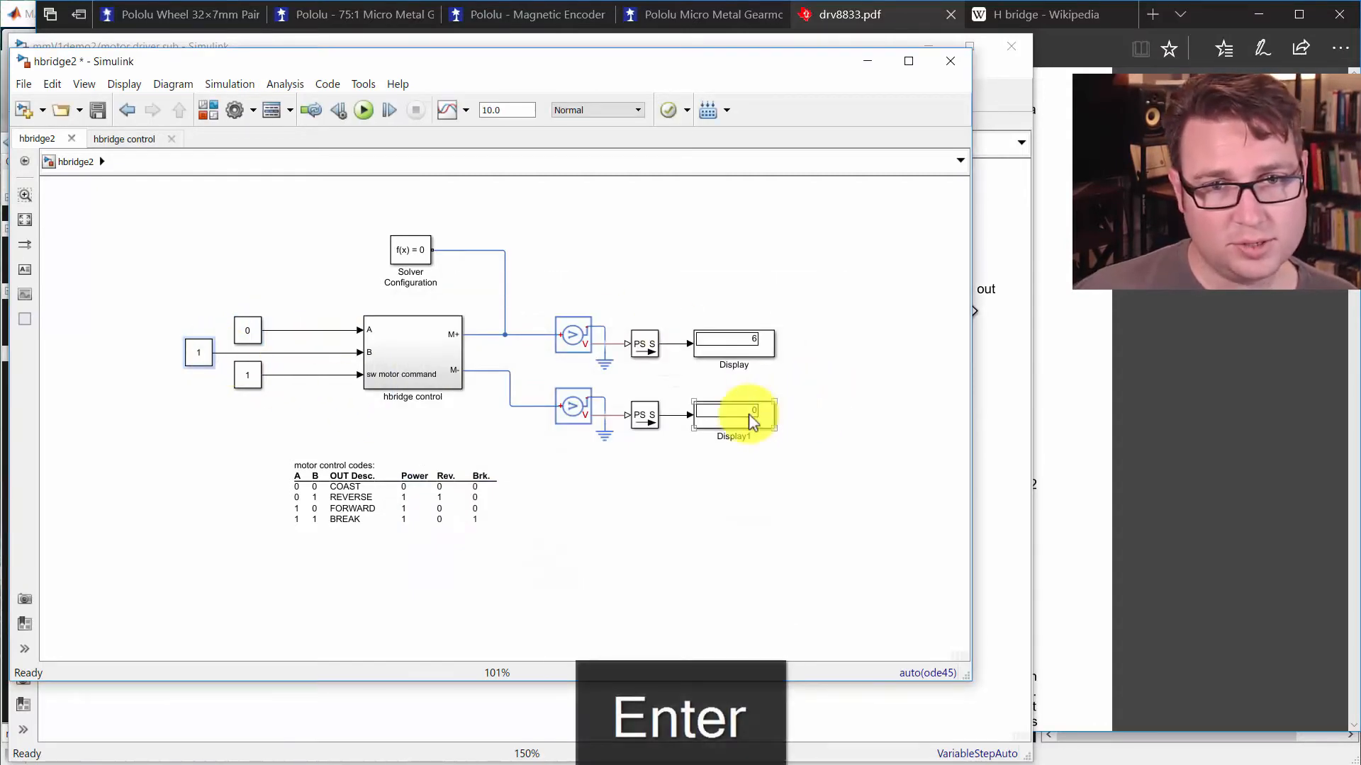
left_click(363, 110)
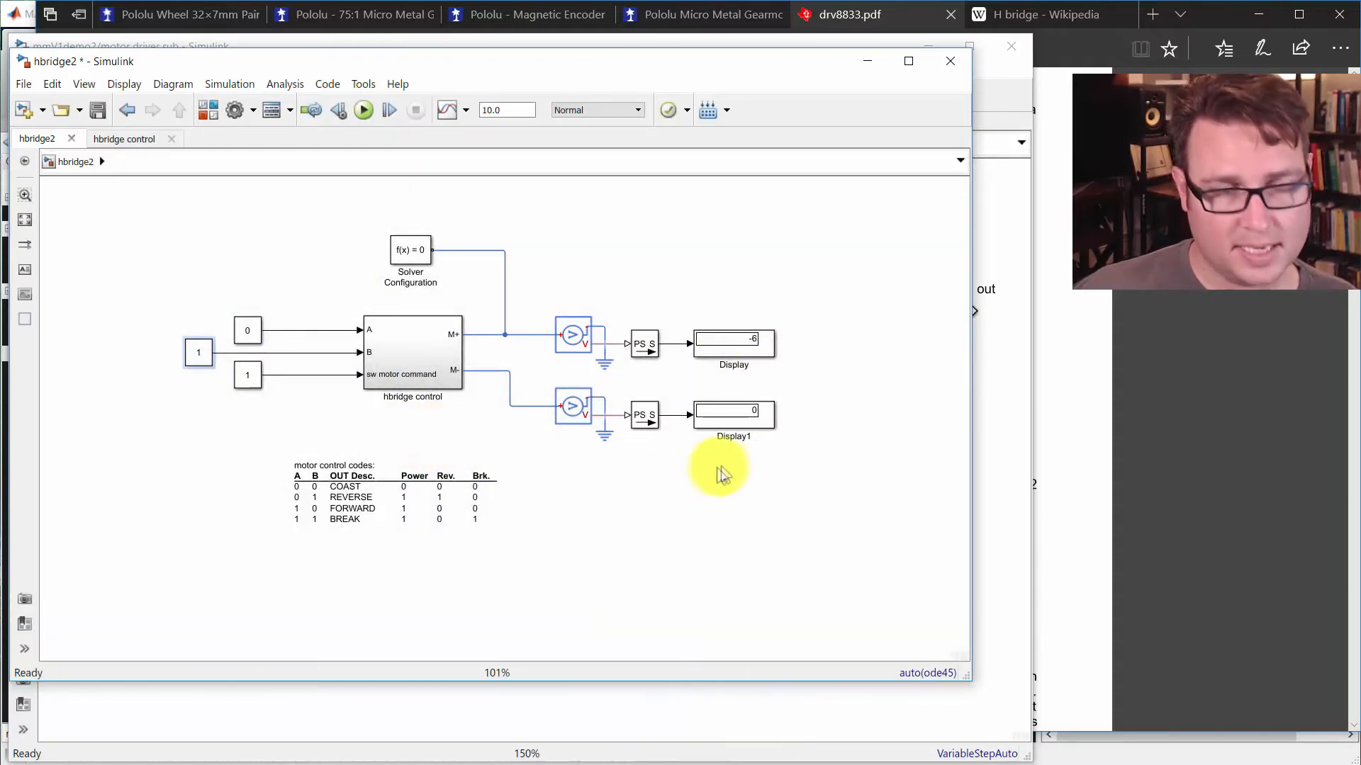
Step: Set the B constant to 0 for the coast code and run the simulation
double_click(199, 352)
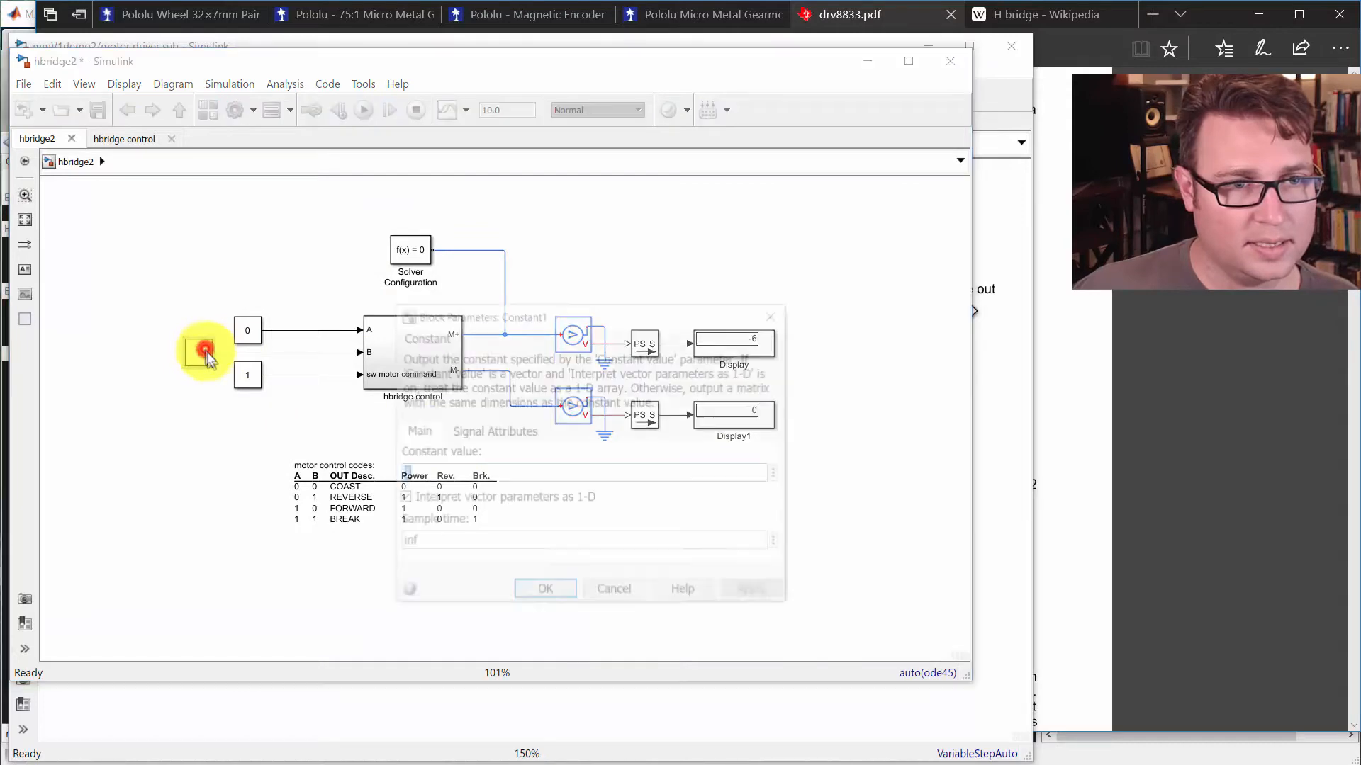
type("0")
key("Return")
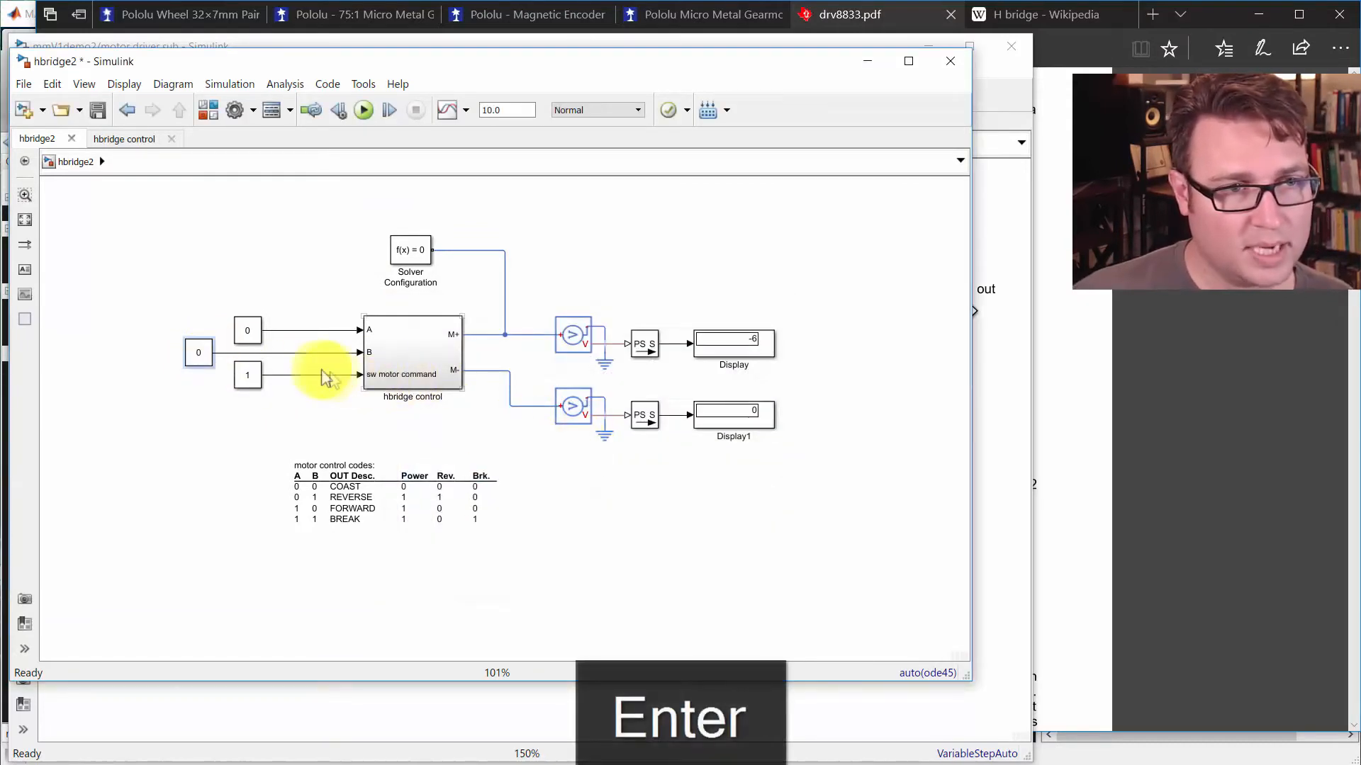
left_click(359, 108)
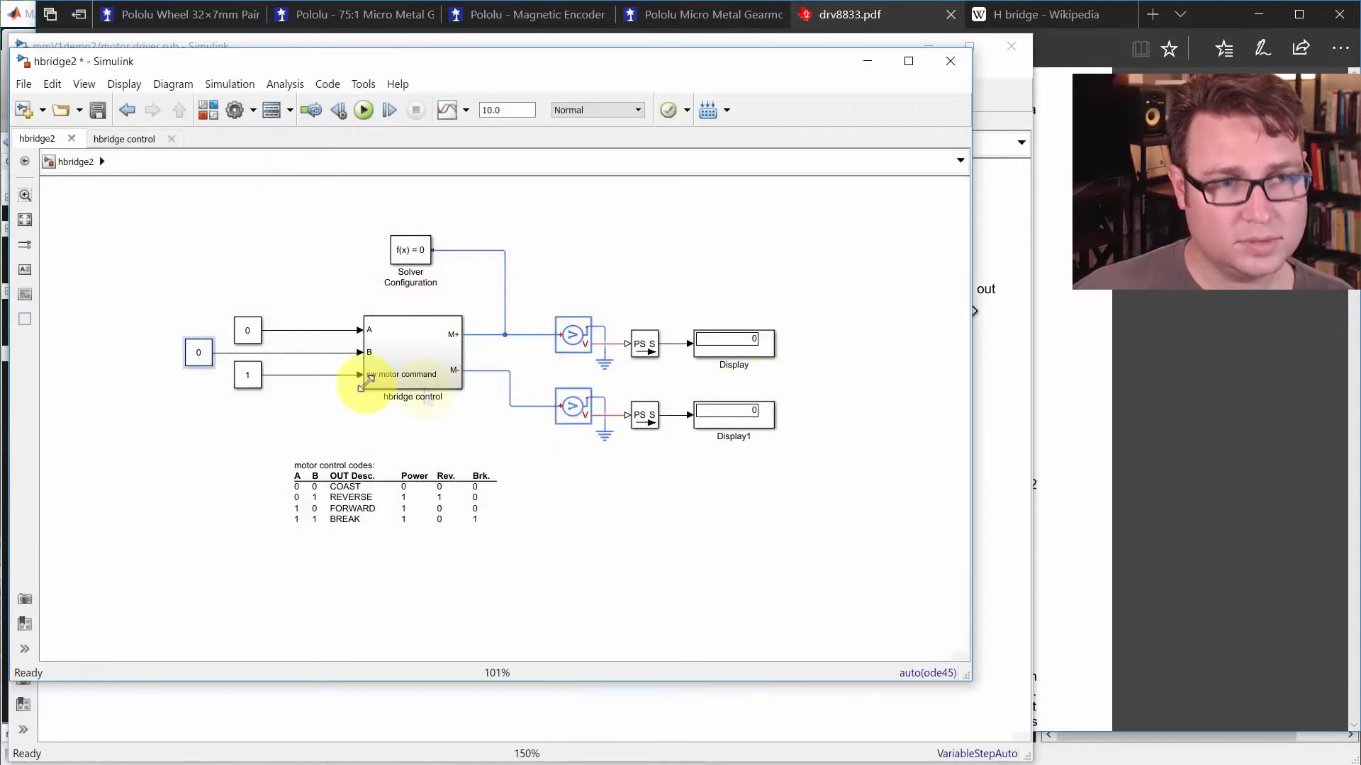
Step: Set the A and B constants both to 1 for the brake code and run the simulation
double_click(243, 329)
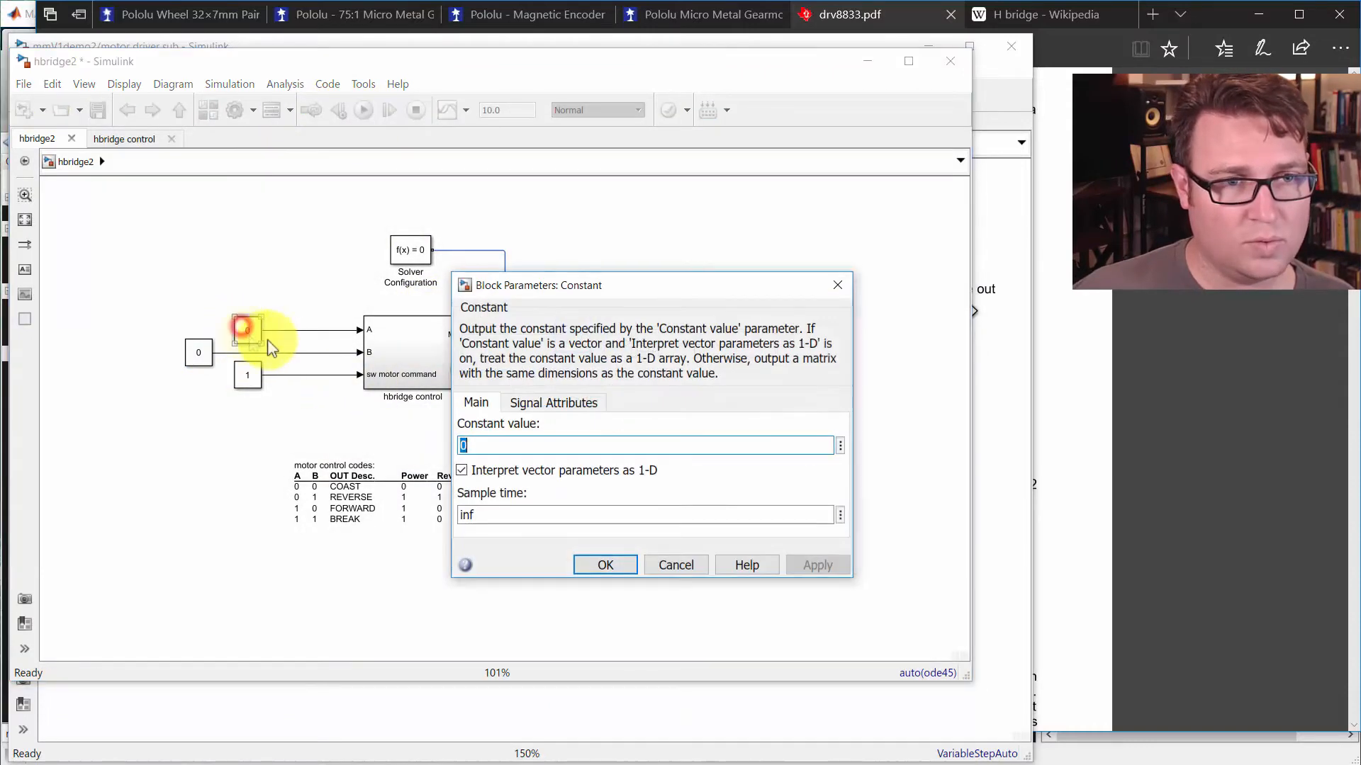
type("1")
key("Return")
left_click(199, 352)
type("1")
key("Return")
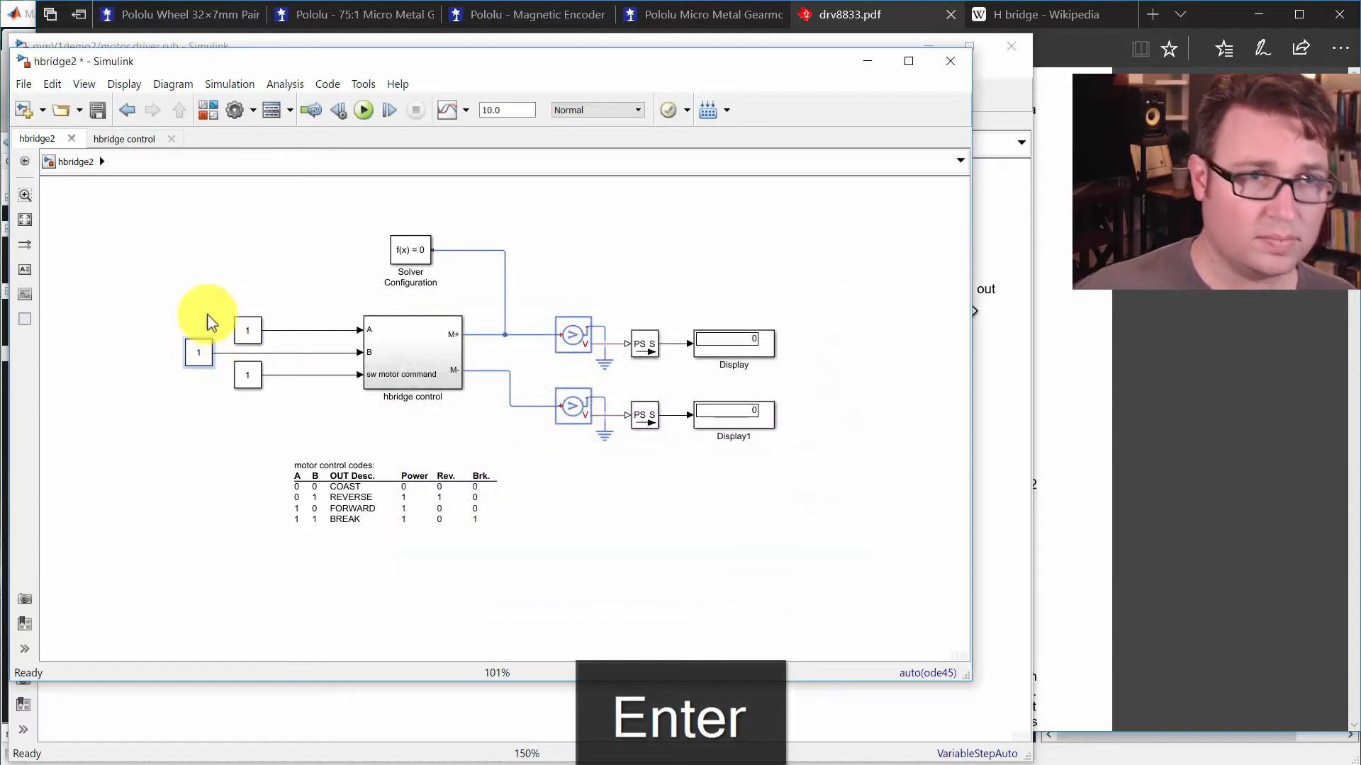
left_click(364, 110)
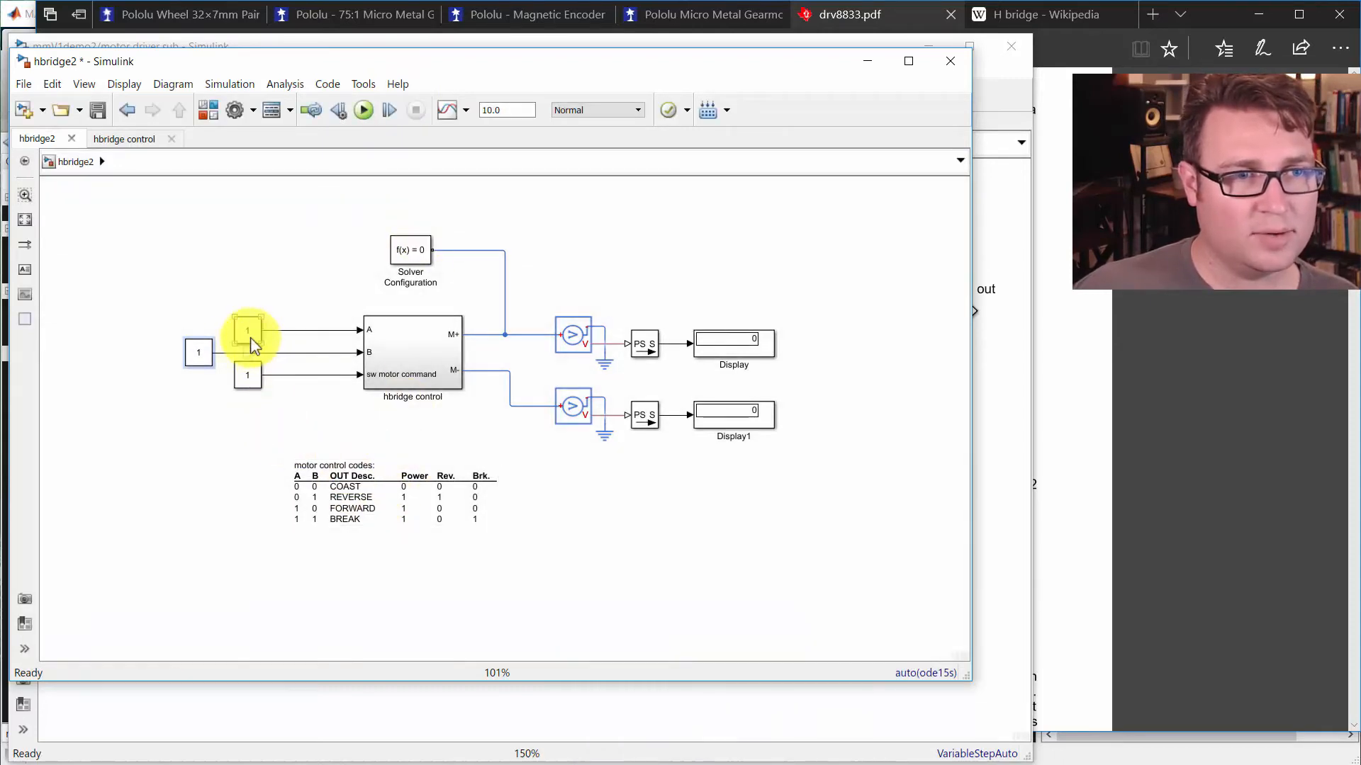
Step: Set B to 0 and the sw motor command constant to 0.5, and run the simulation in forward
double_click(200, 354)
type("0")
key("Return")
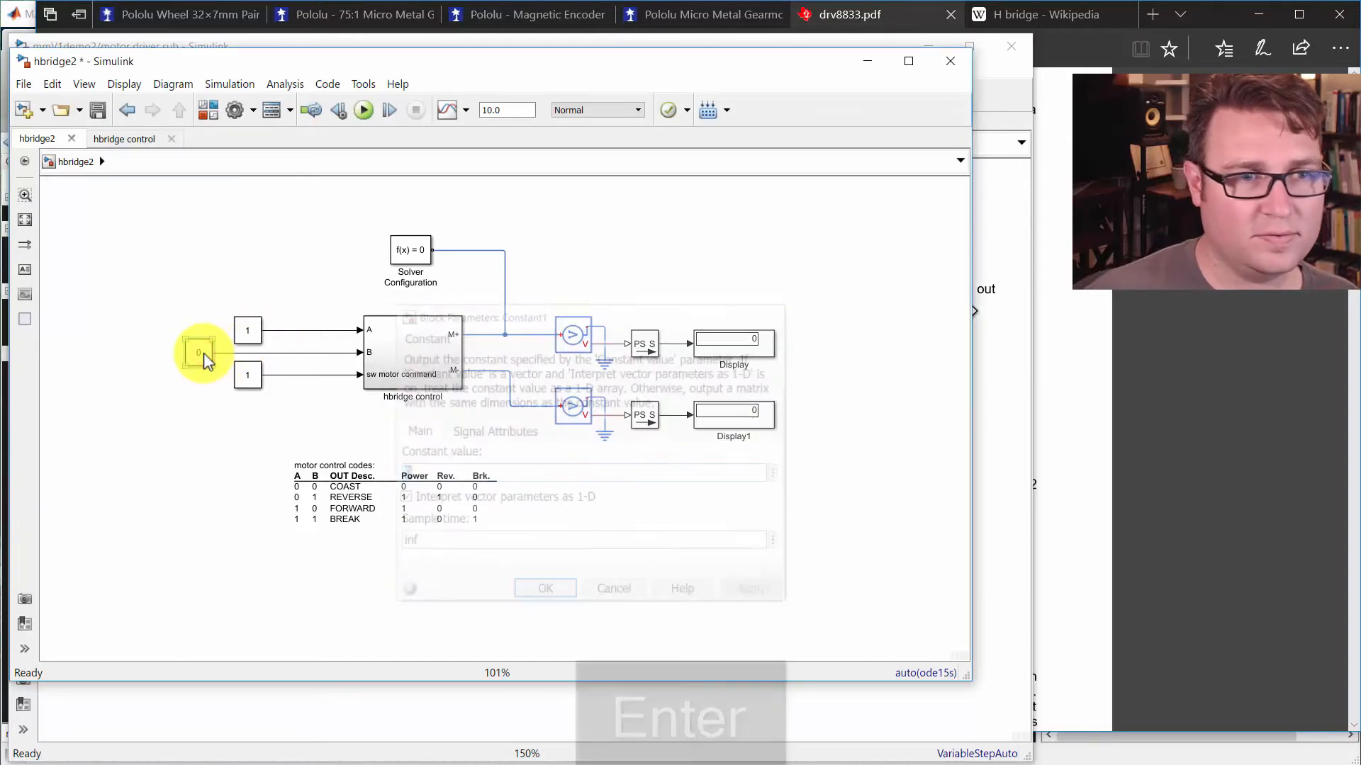
double_click(249, 373)
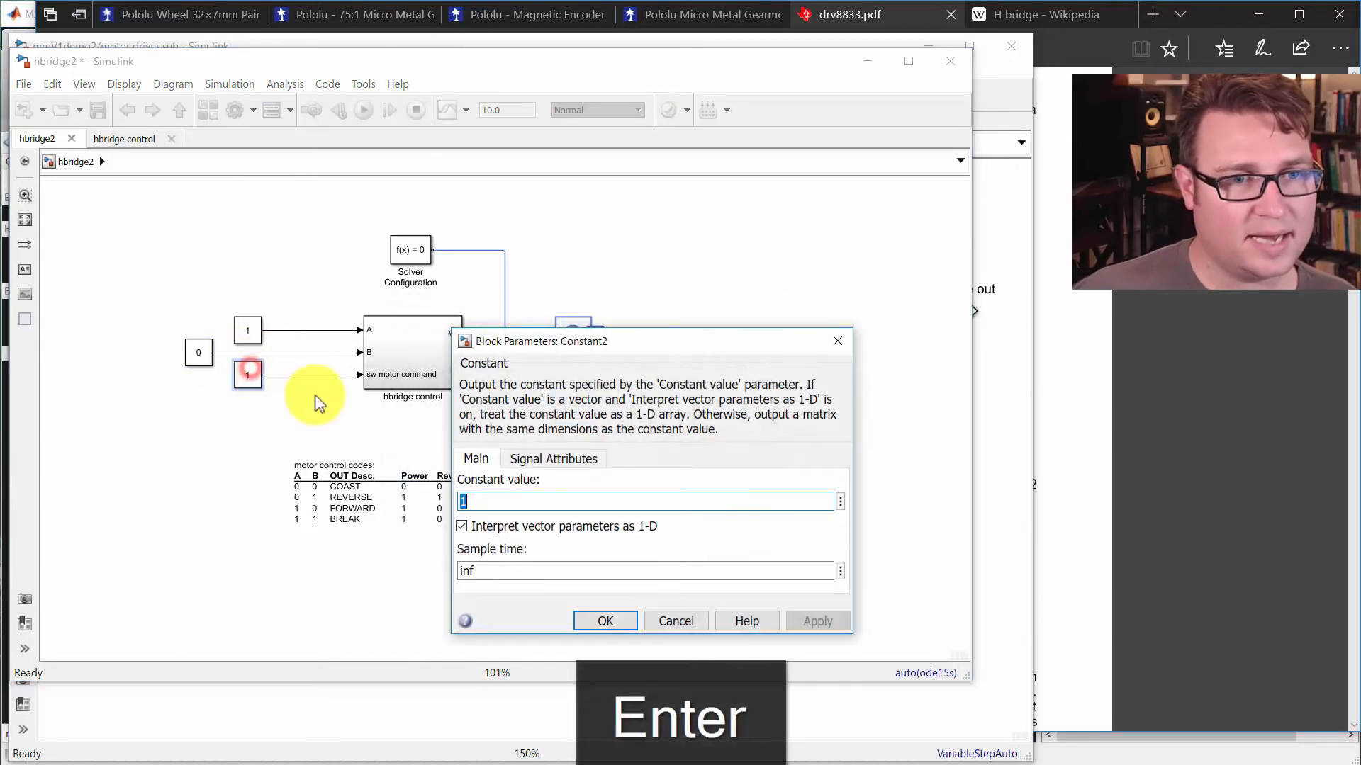
type("0.5")
key("Return")
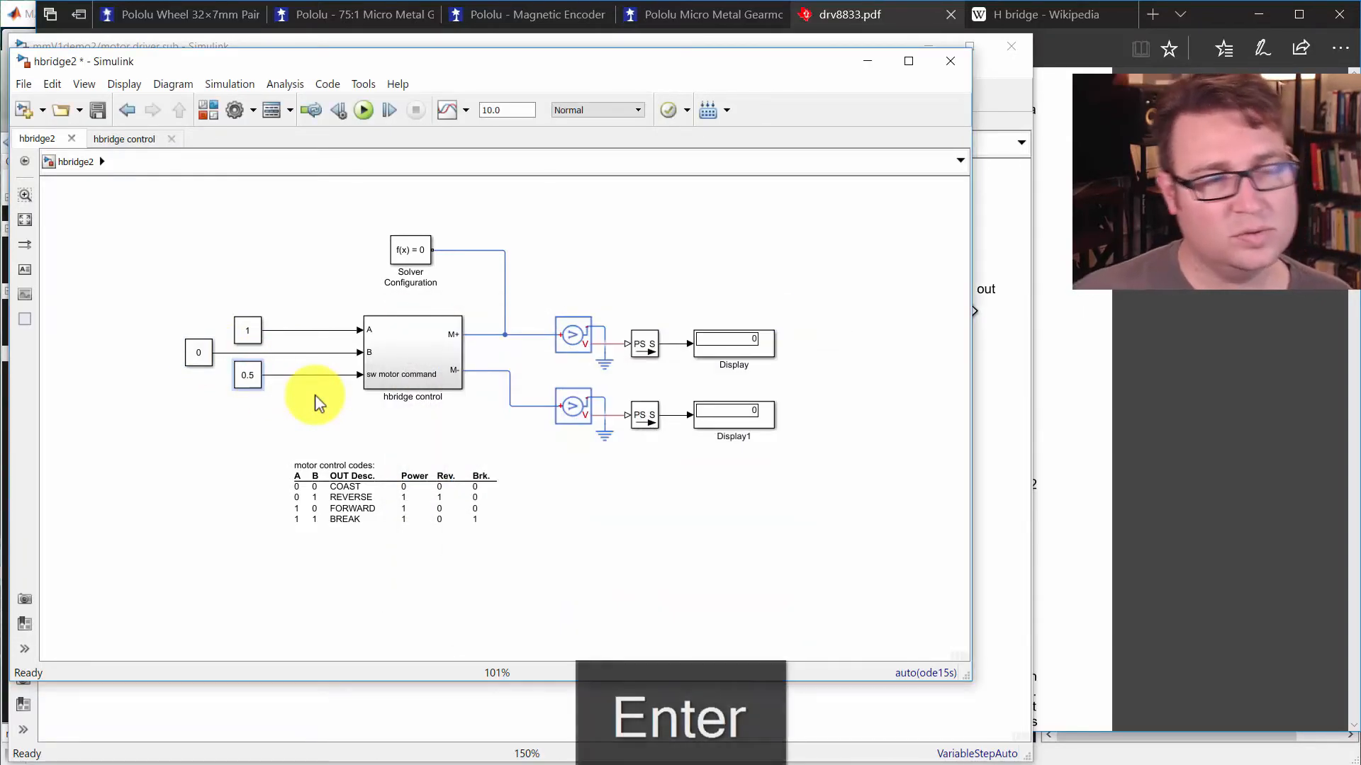
left_click(315, 398)
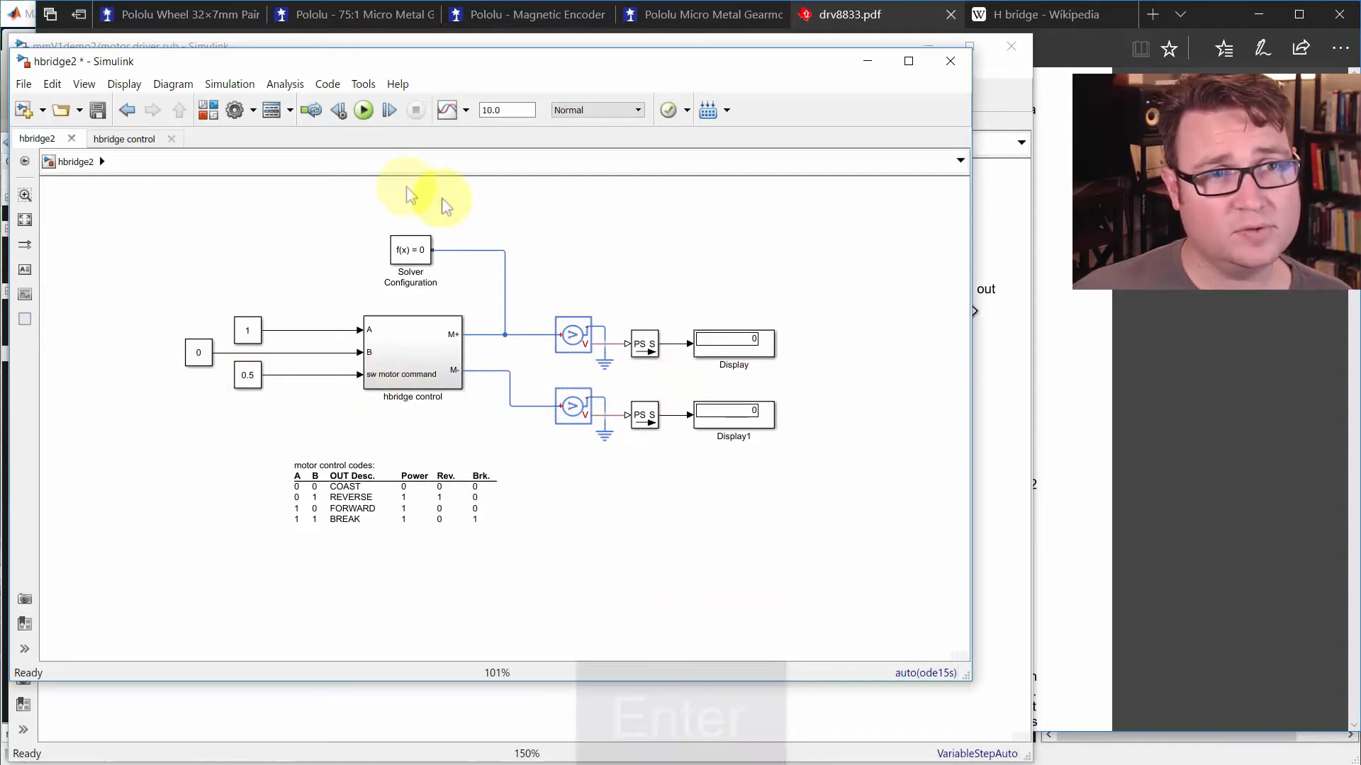
left_click(364, 110)
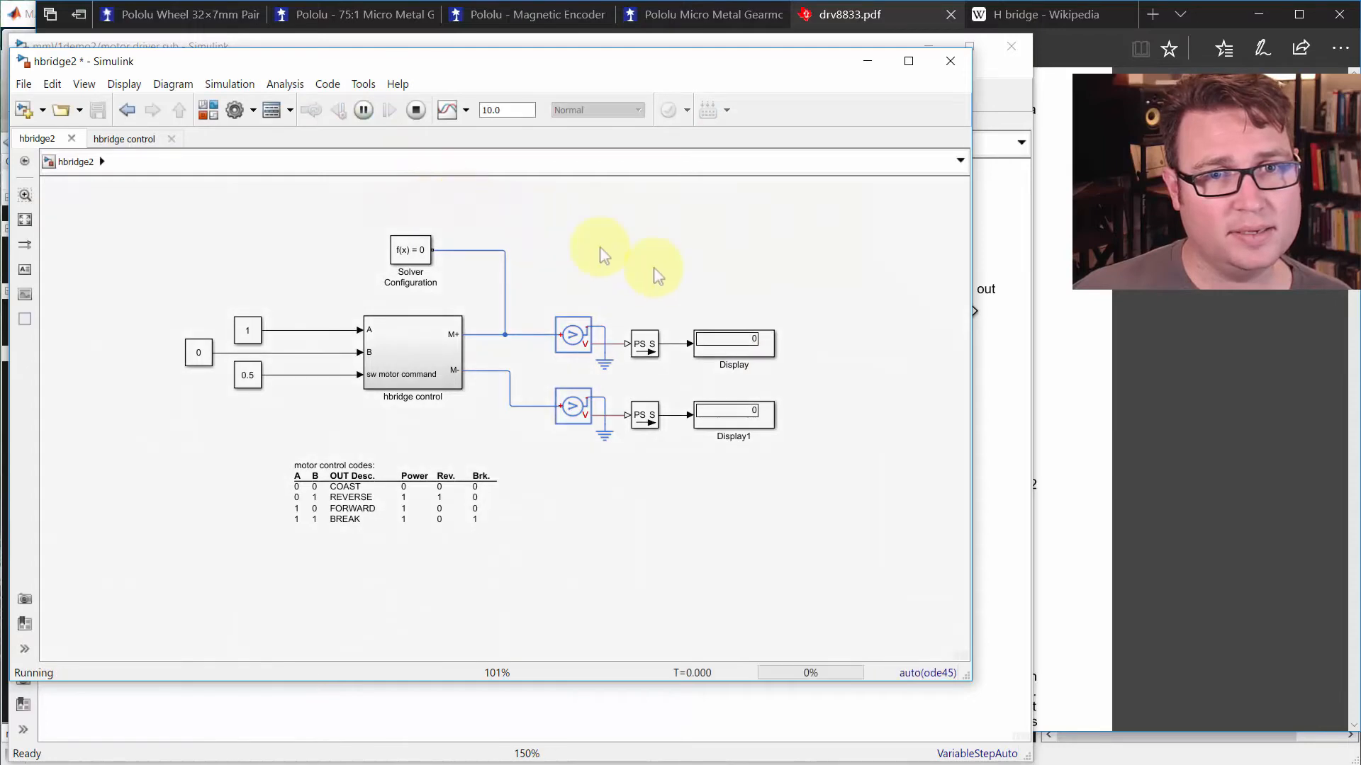
Step: Set A to 0 and B to 1, and run the simulation in reverse at the 0.5 motor command
double_click(252, 338)
key("Return")
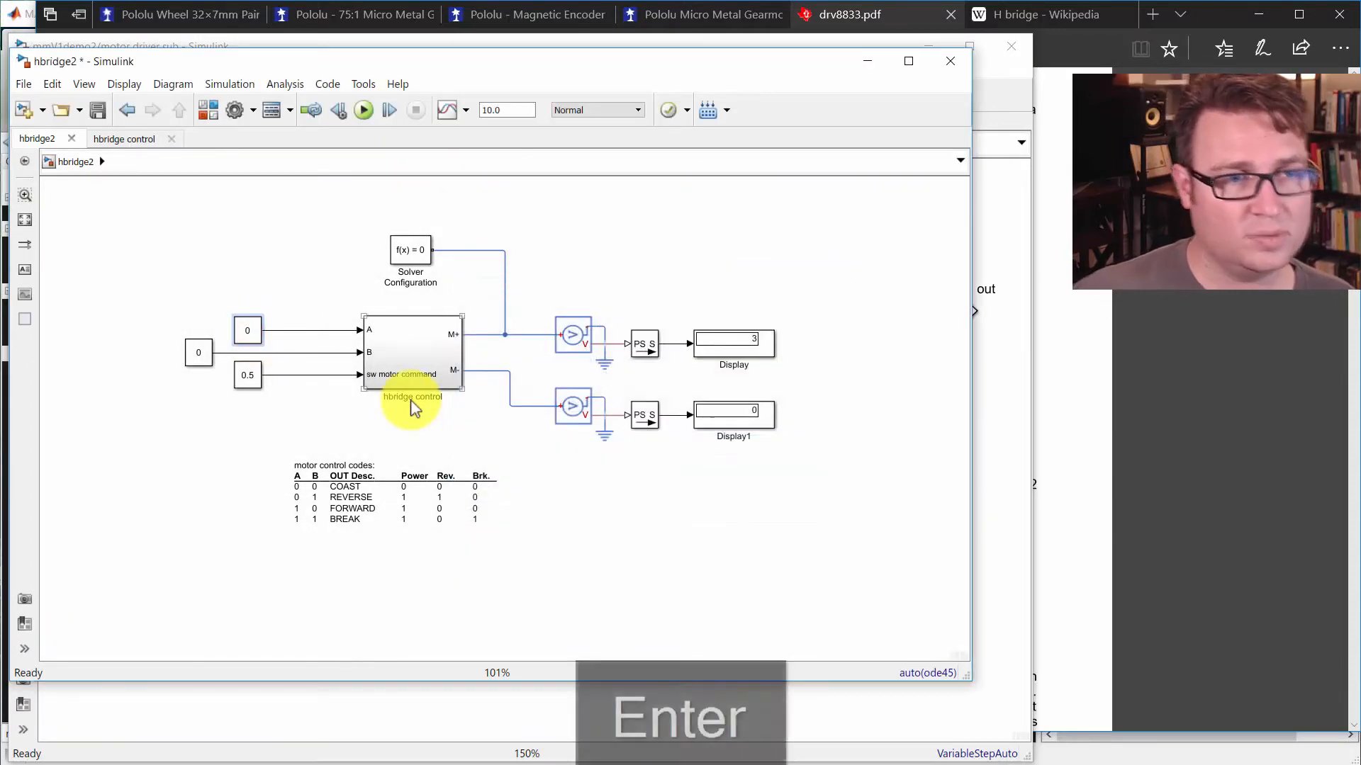
double_click(210, 352)
type("1")
key("Return")
left_click(364, 110)
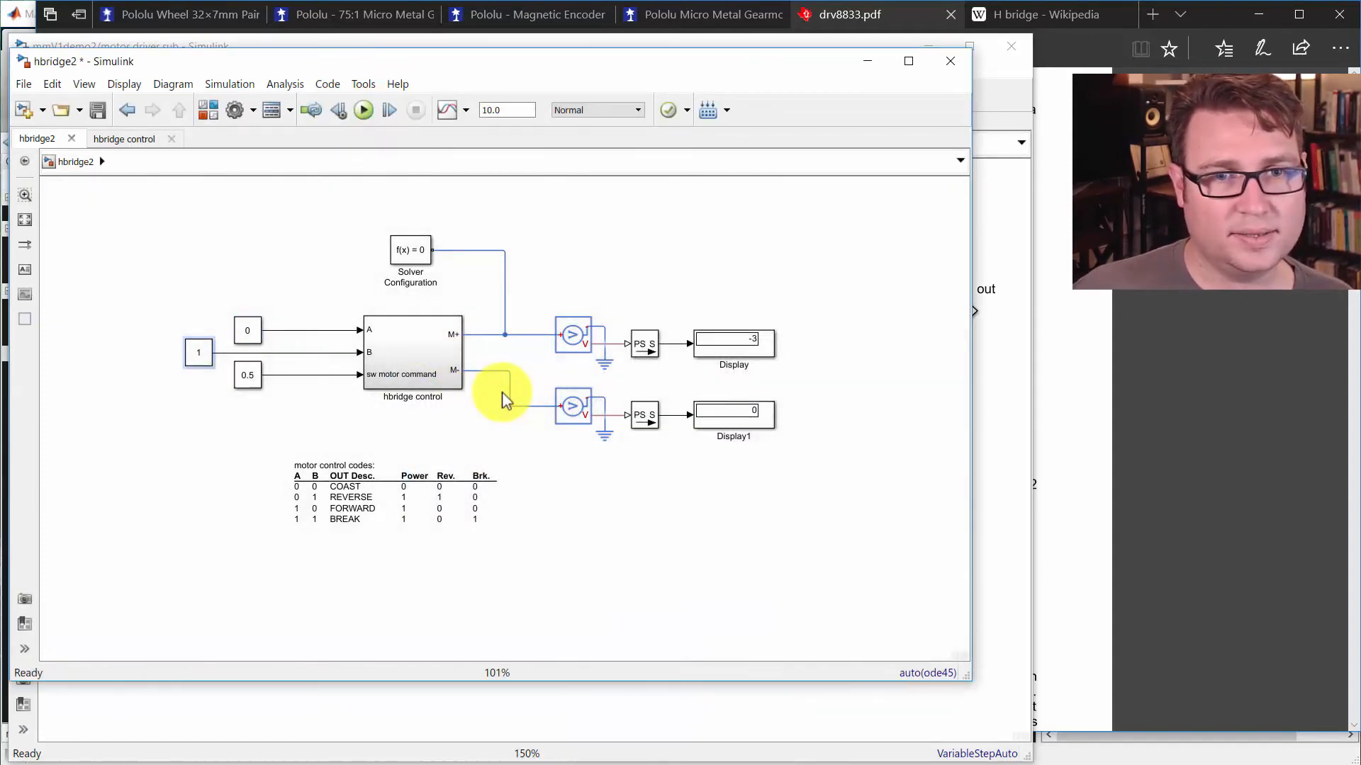
Step: Inside hbridge control, delete the test voltage sensor, converter, display and ground attached to the PWM line
double_click(449, 344)
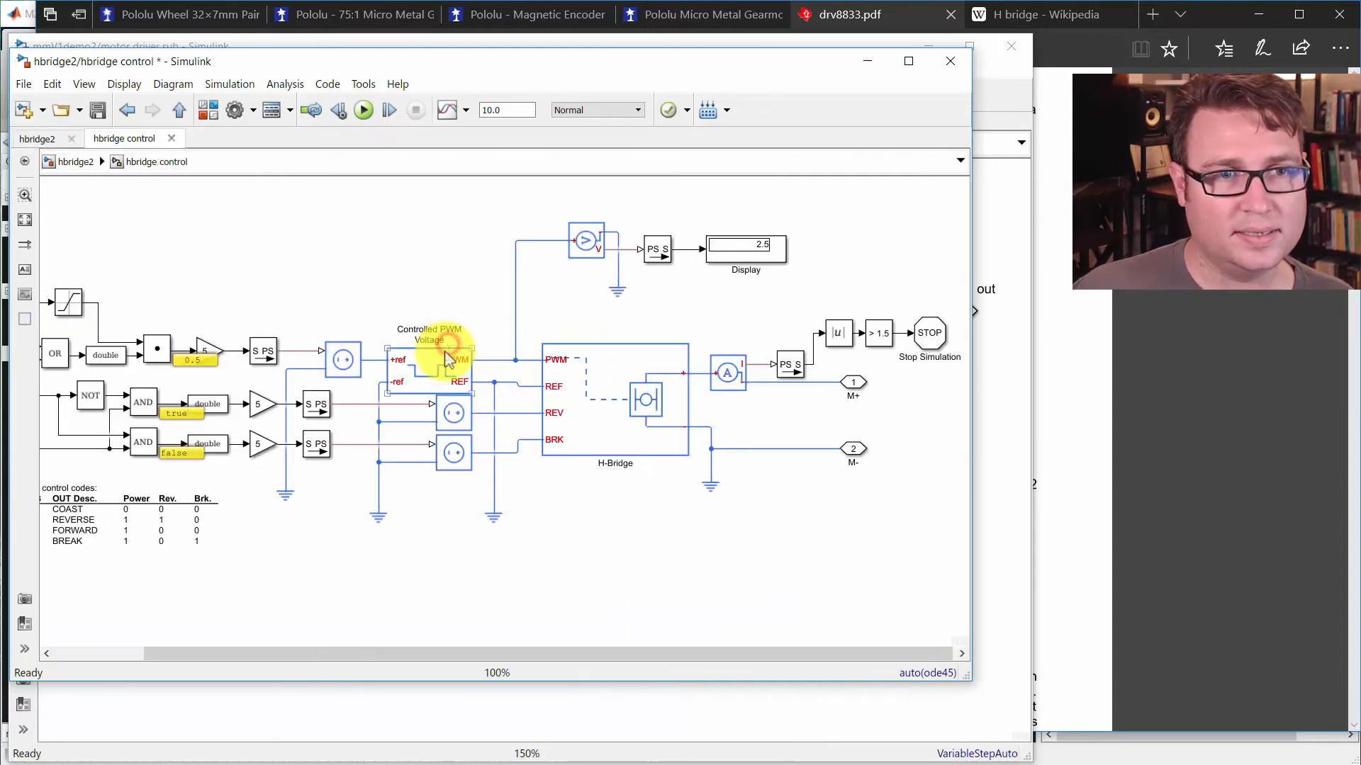
left_click_drag(816, 204, 482, 307)
key("Delete")
key("space")
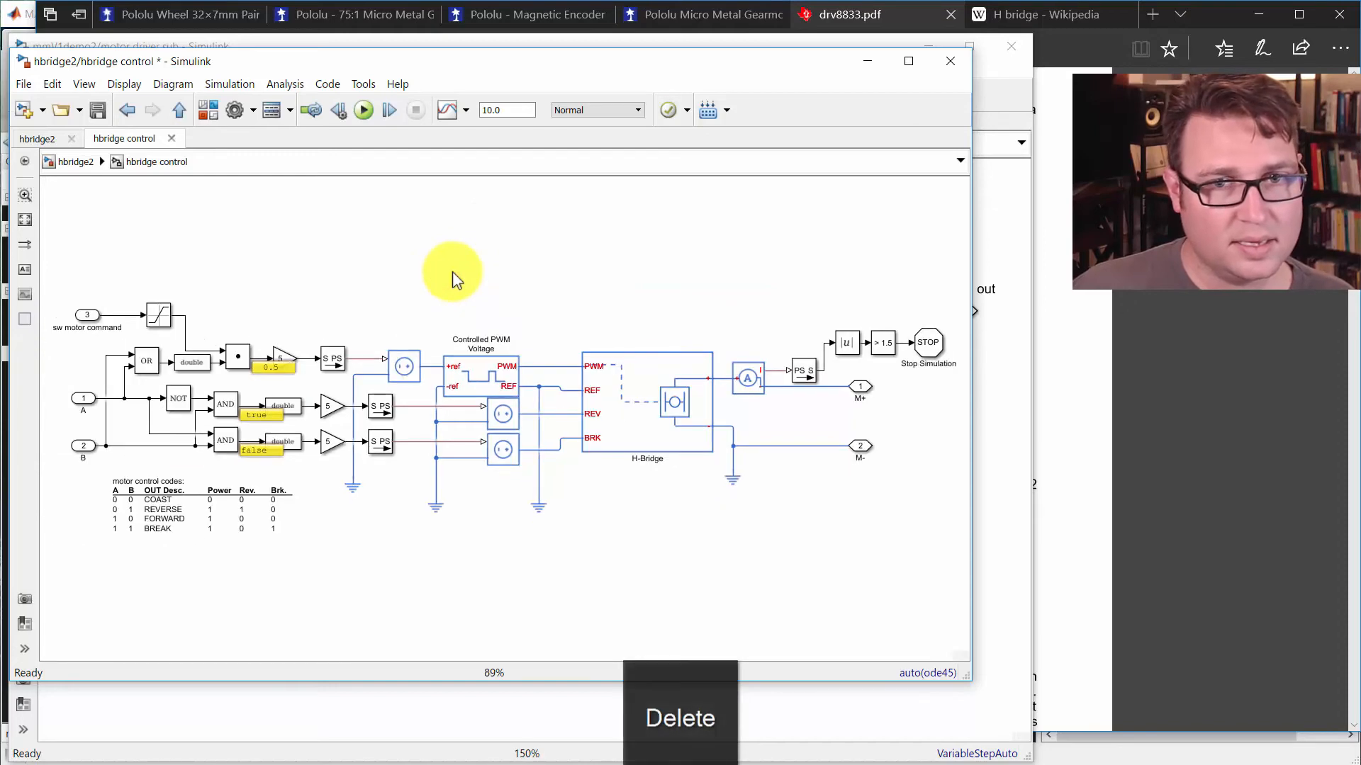
Step: Turn off the value labels on the product output and on both AND gate outputs in hbridge control
left_click(275, 365)
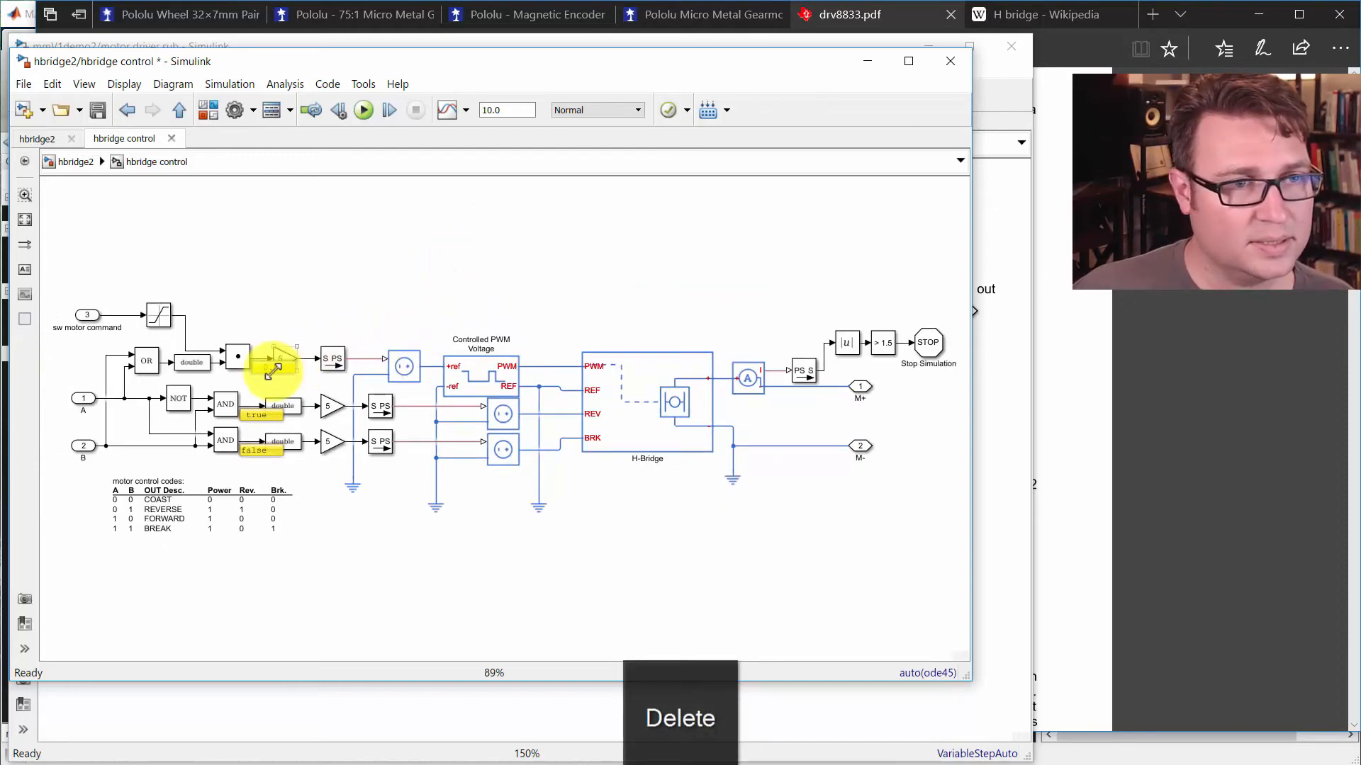
scroll(259, 356, "up", 3)
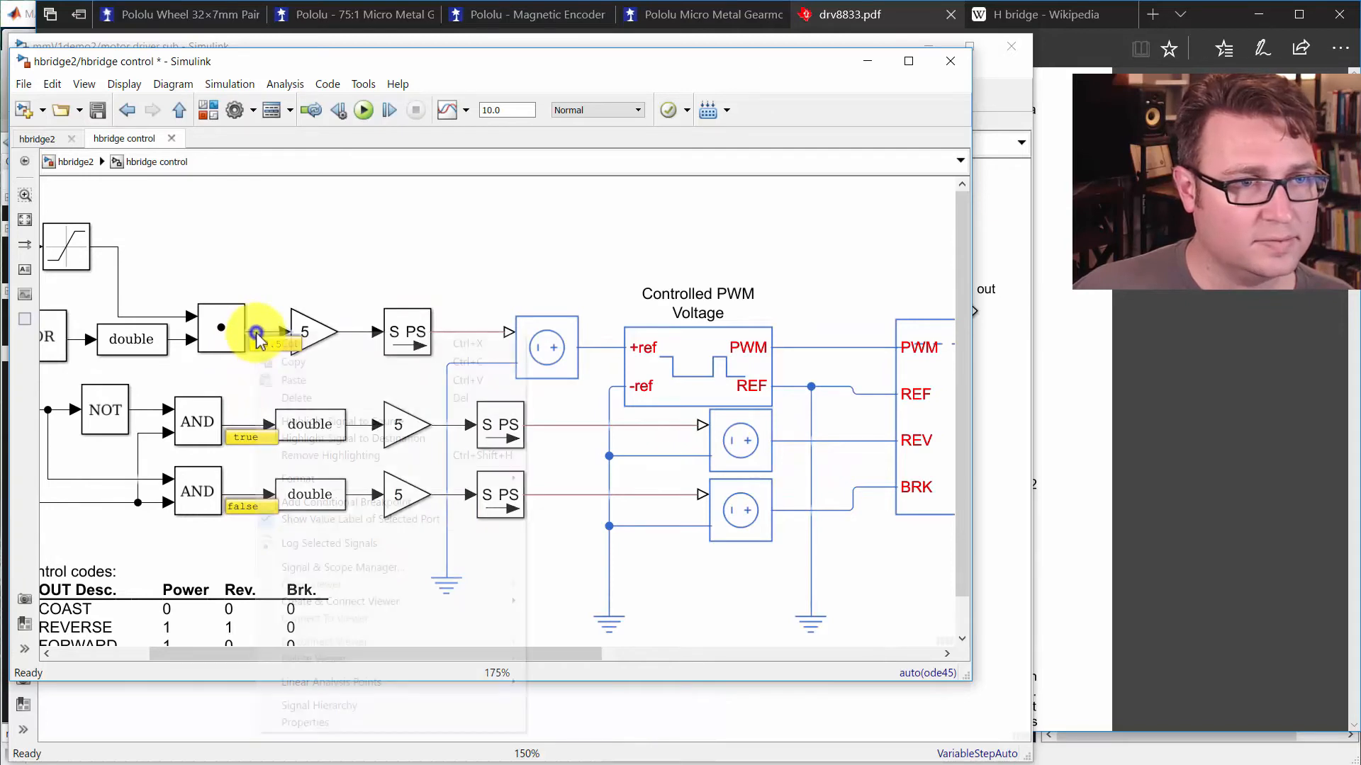
right_click(263, 340)
left_click(236, 372)
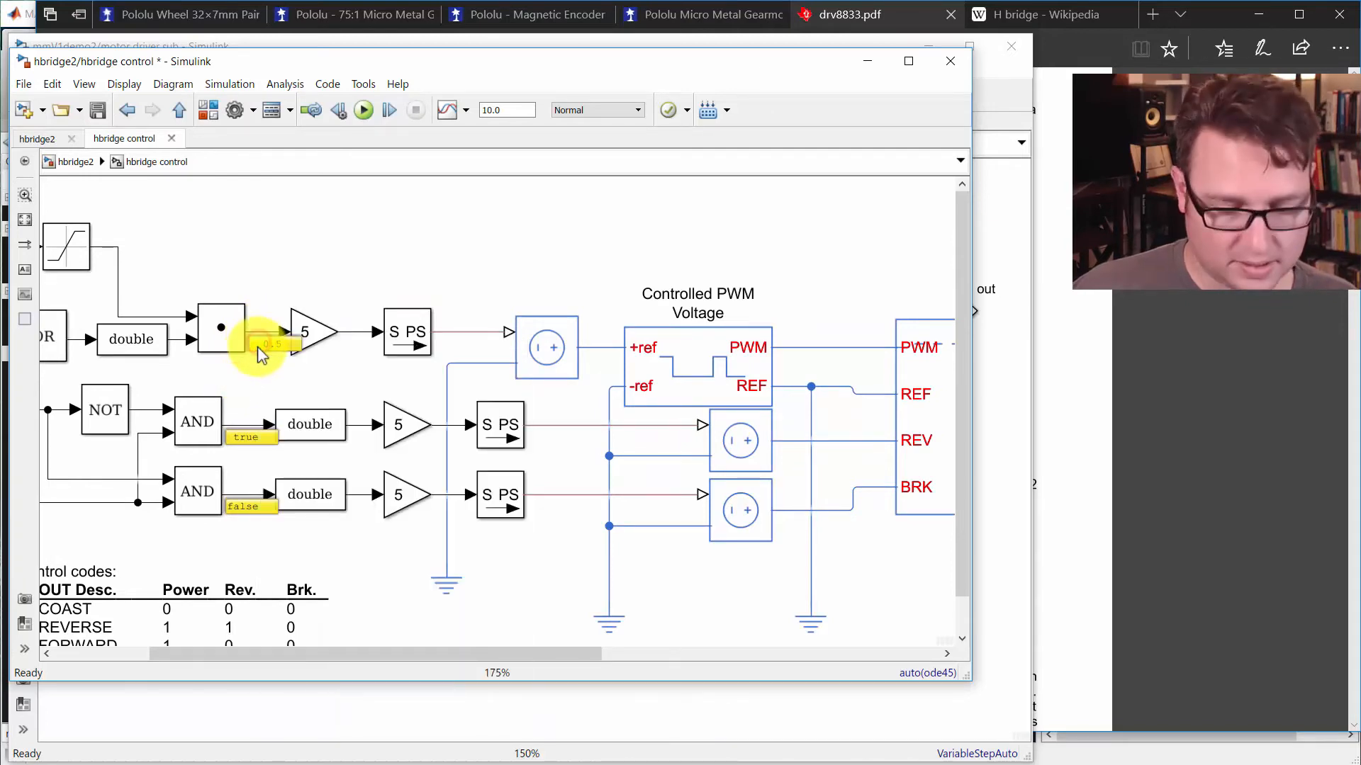
key("Delete")
right_click(254, 336)
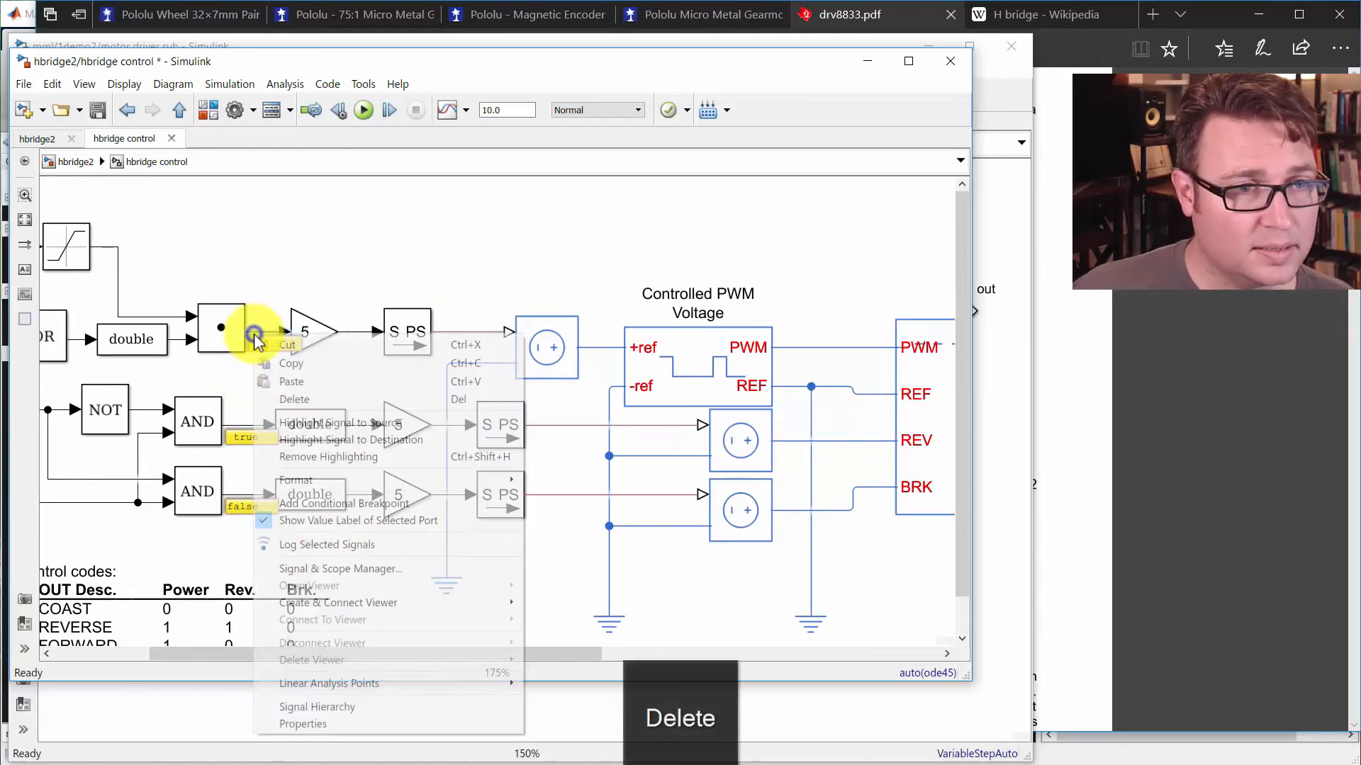
left_click(293, 520)
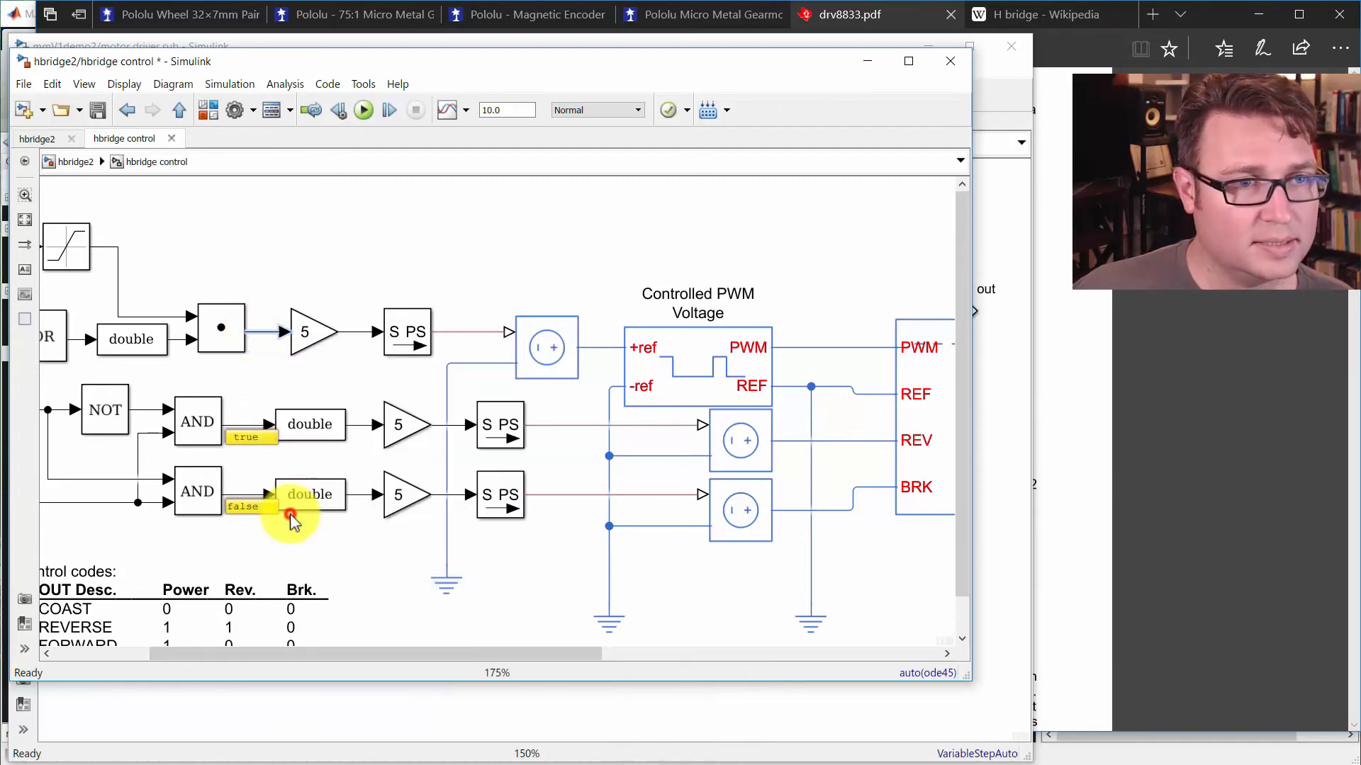
right_click(252, 423)
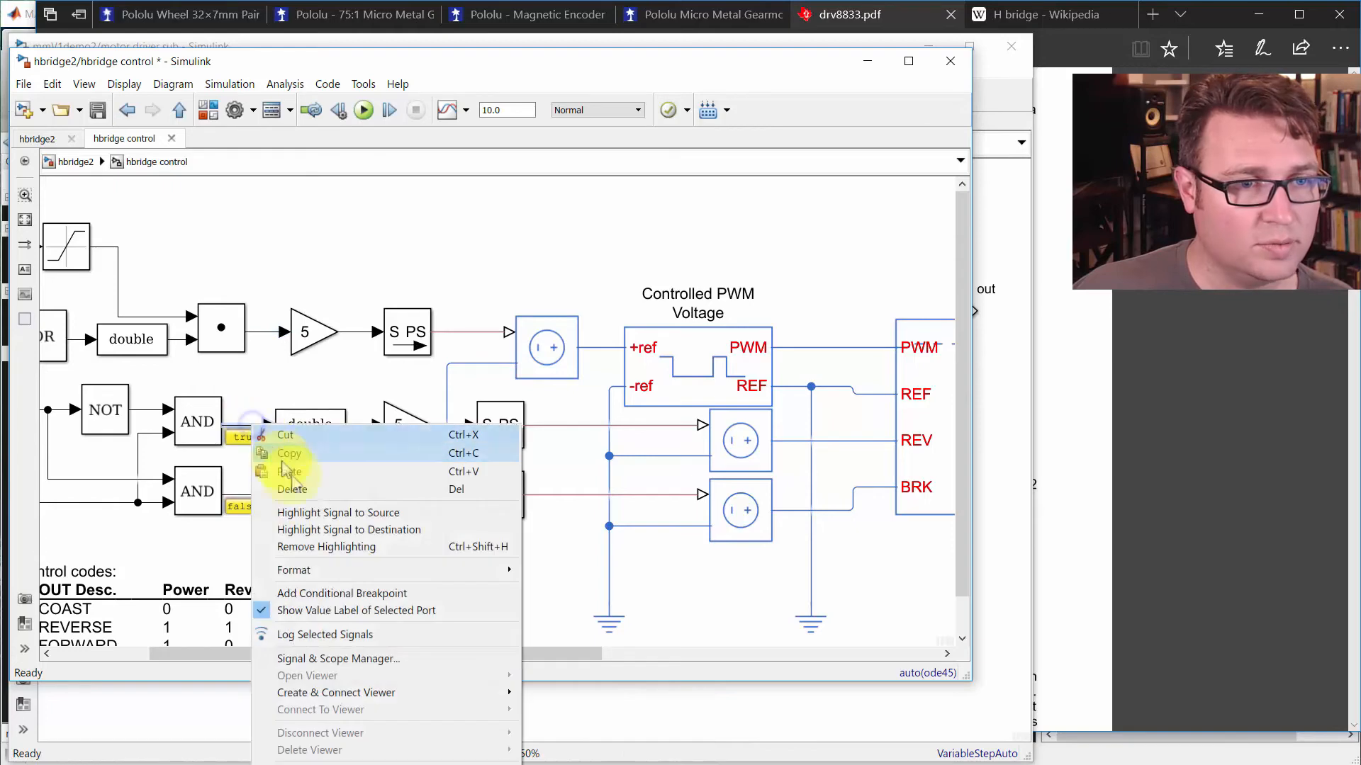
left_click(336, 608)
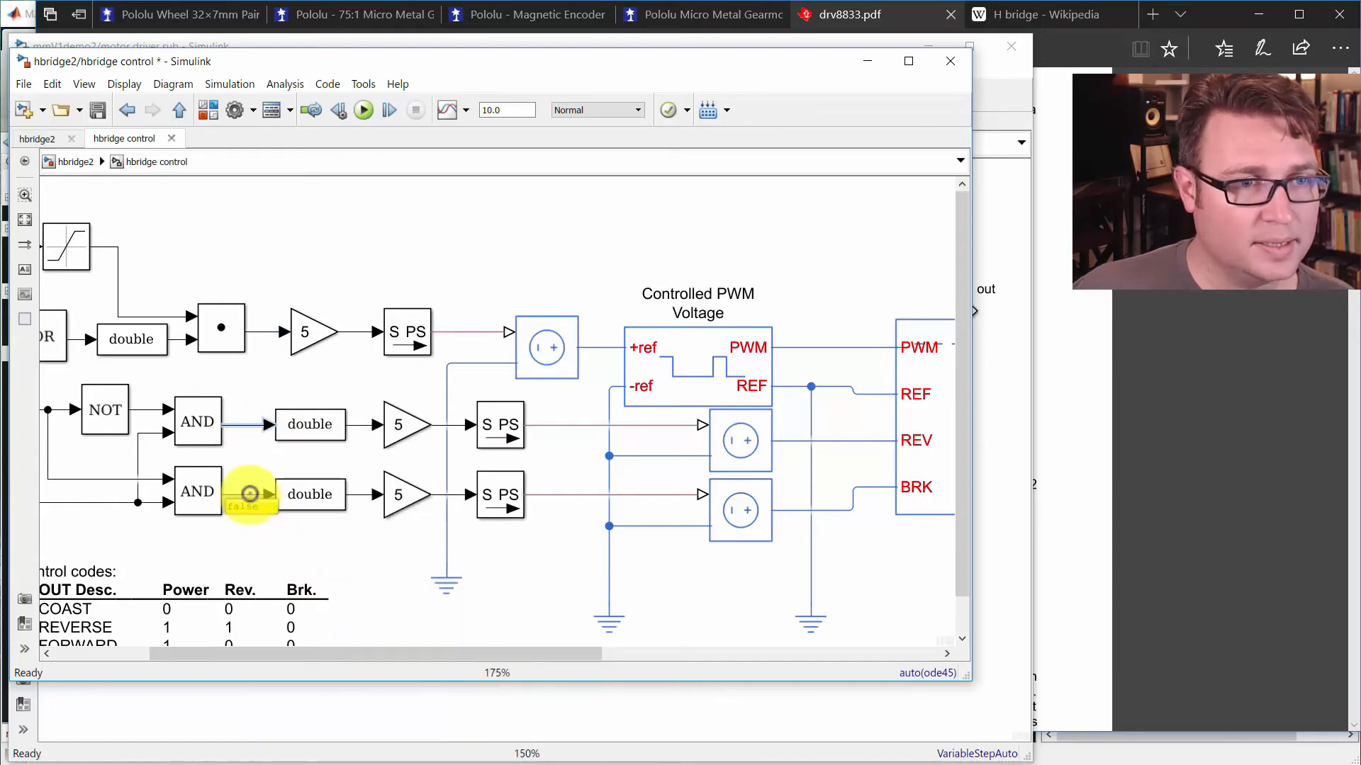
right_click(250, 494)
left_click(326, 678)
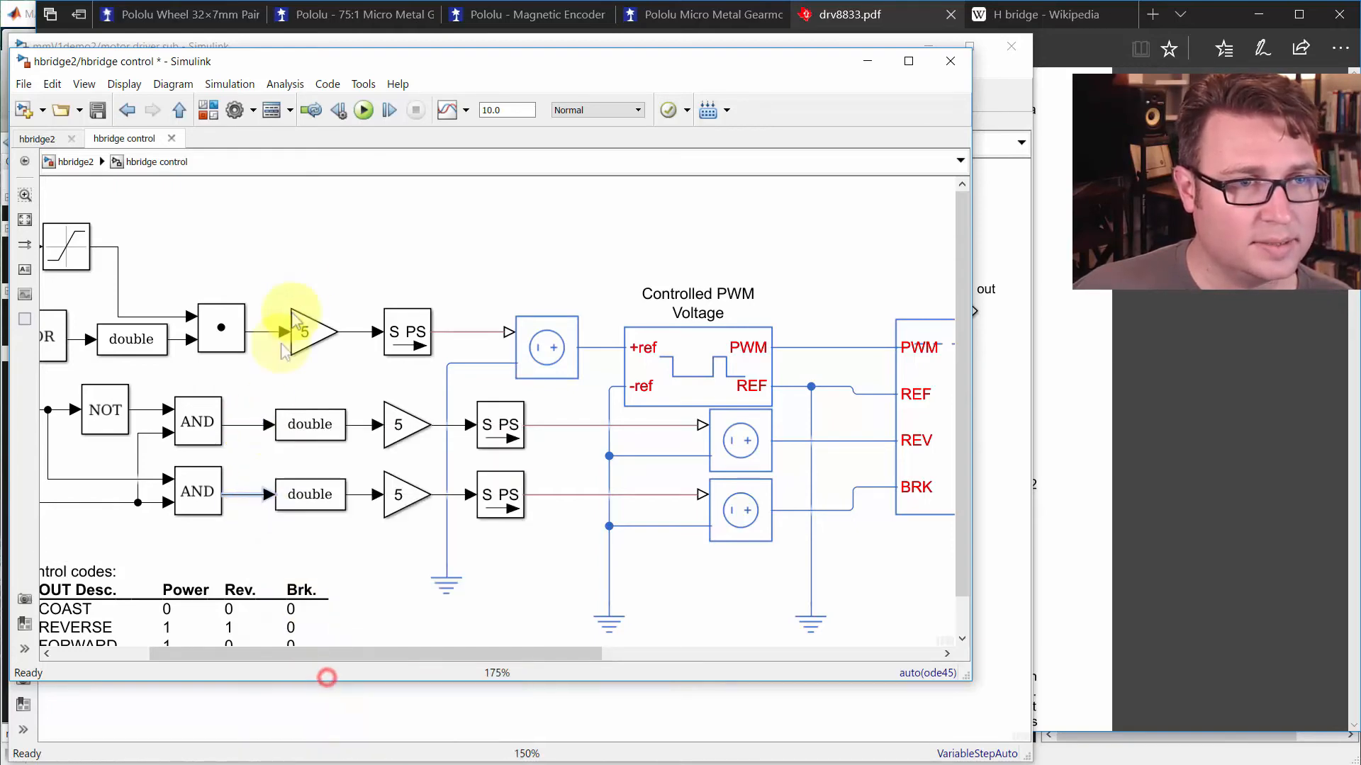
Step: Return to the top level of the hbridge2 model and save it
left_click(303, 278)
key("space")
left_click(409, 258)
left_click(92, 164)
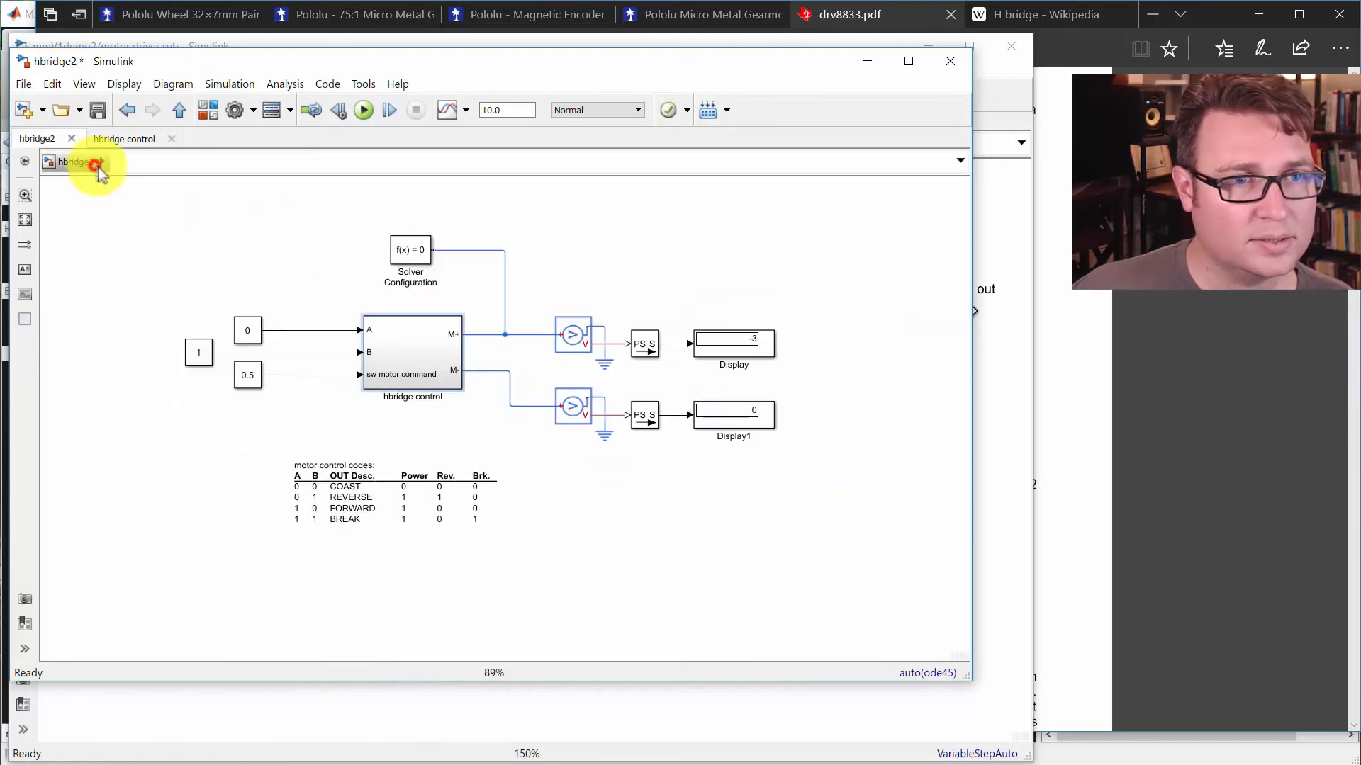
left_click(248, 256)
left_click(98, 111)
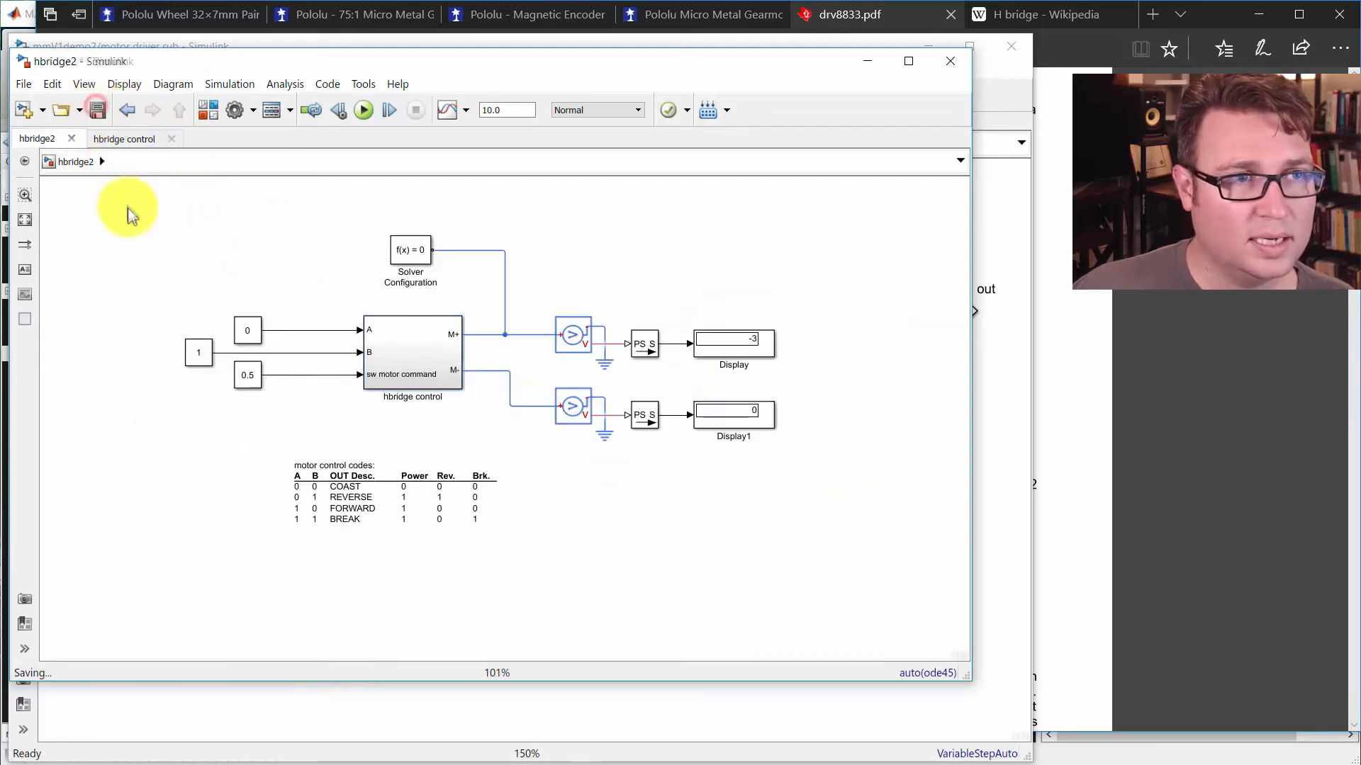
Step: Replace the h-bridge placeholder block in mmV1demo2's motor driver sub with a copy of hbridge2's hbridge control subsystem
left_click(404, 347)
key("ctrl+c")
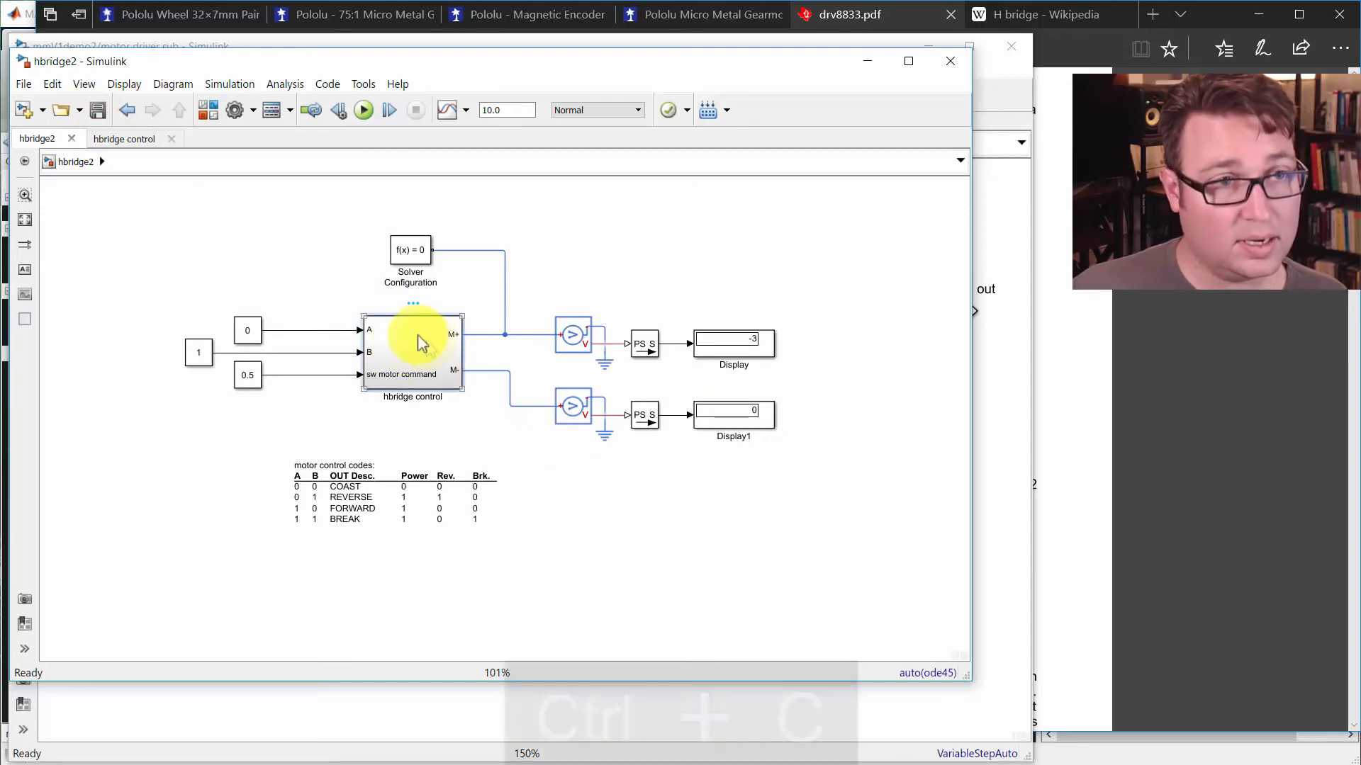
left_click_drag(268, 60, 513, 215)
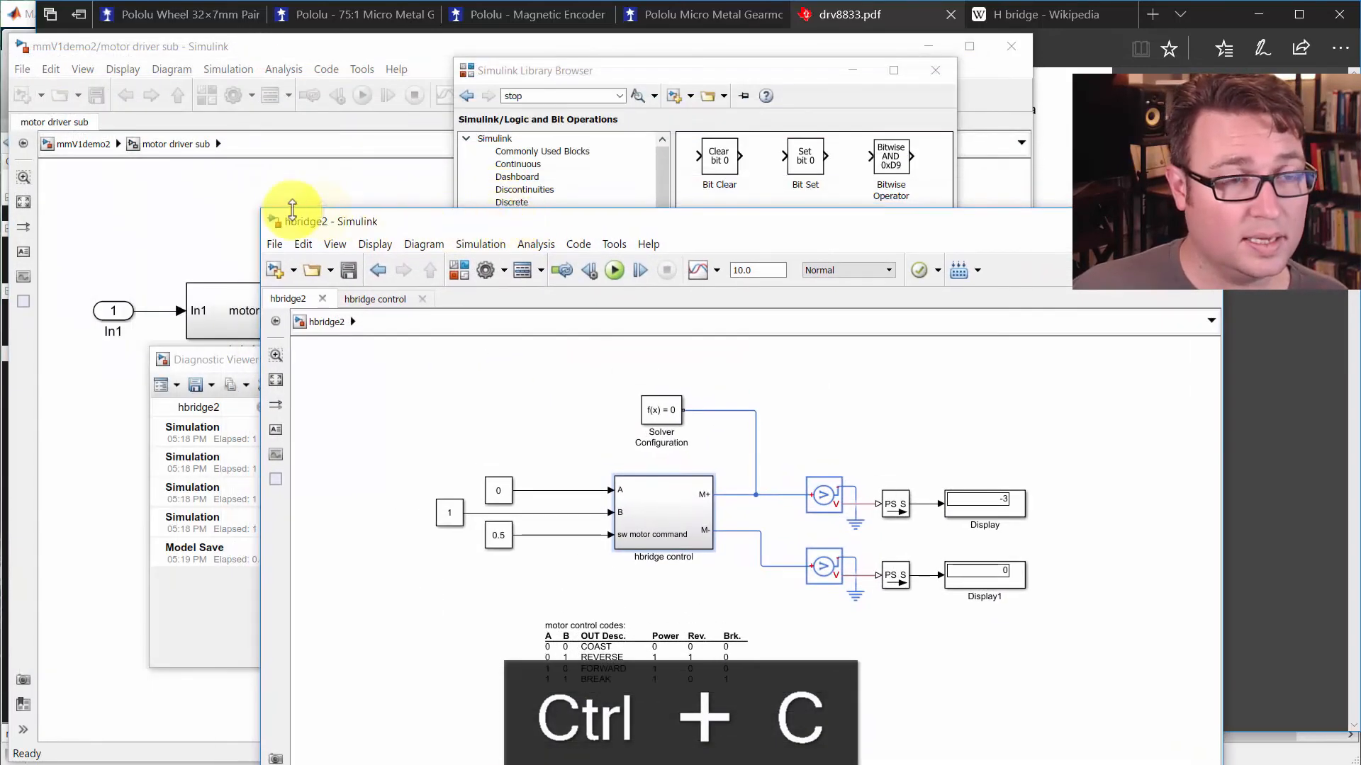
left_click(247, 211)
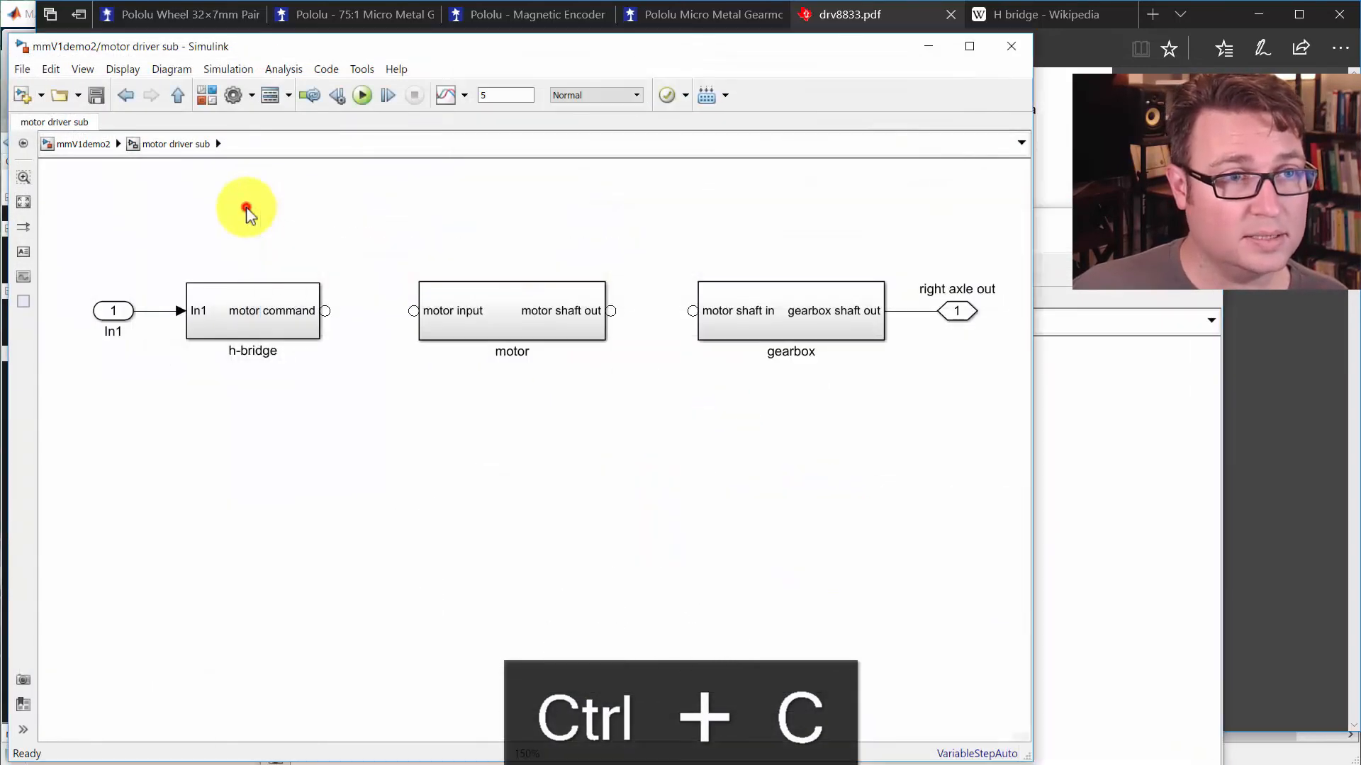
left_click(267, 312)
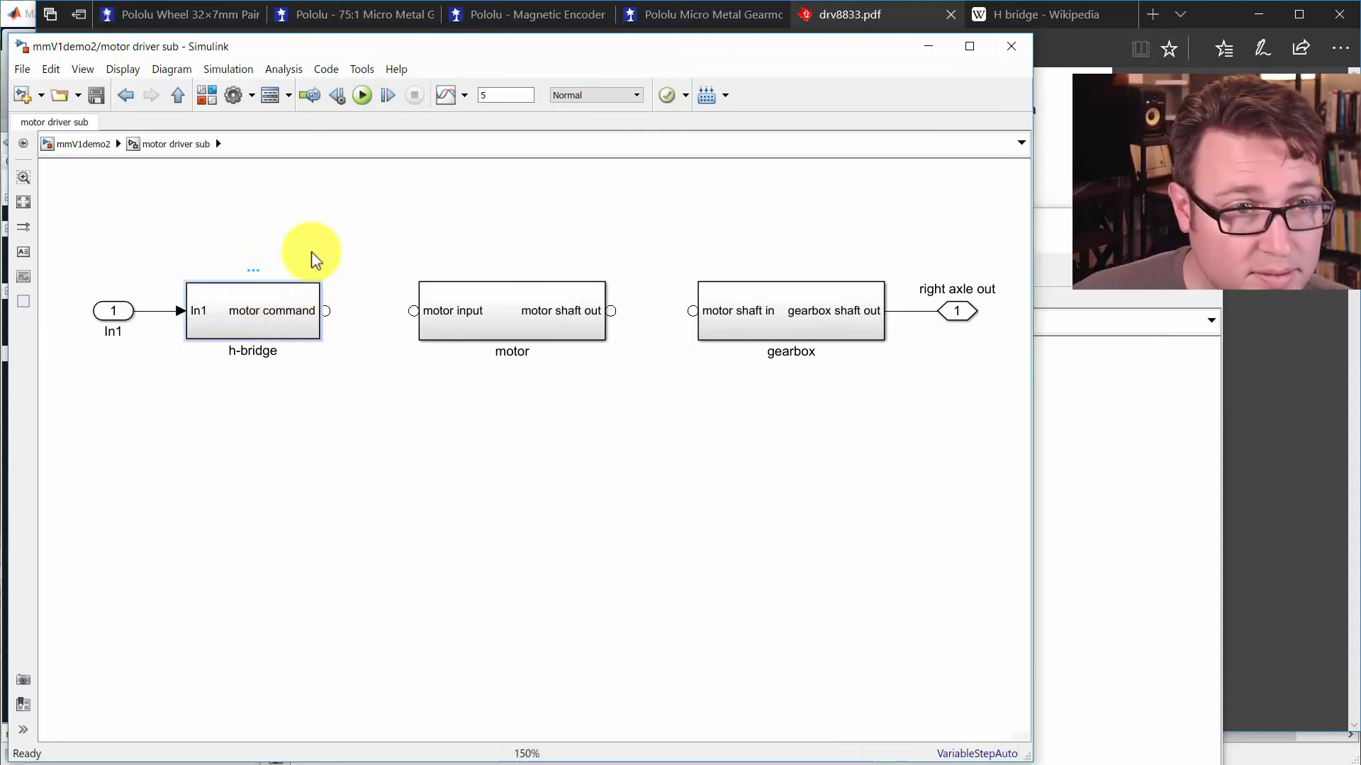
key("Delete")
left_click(255, 346)
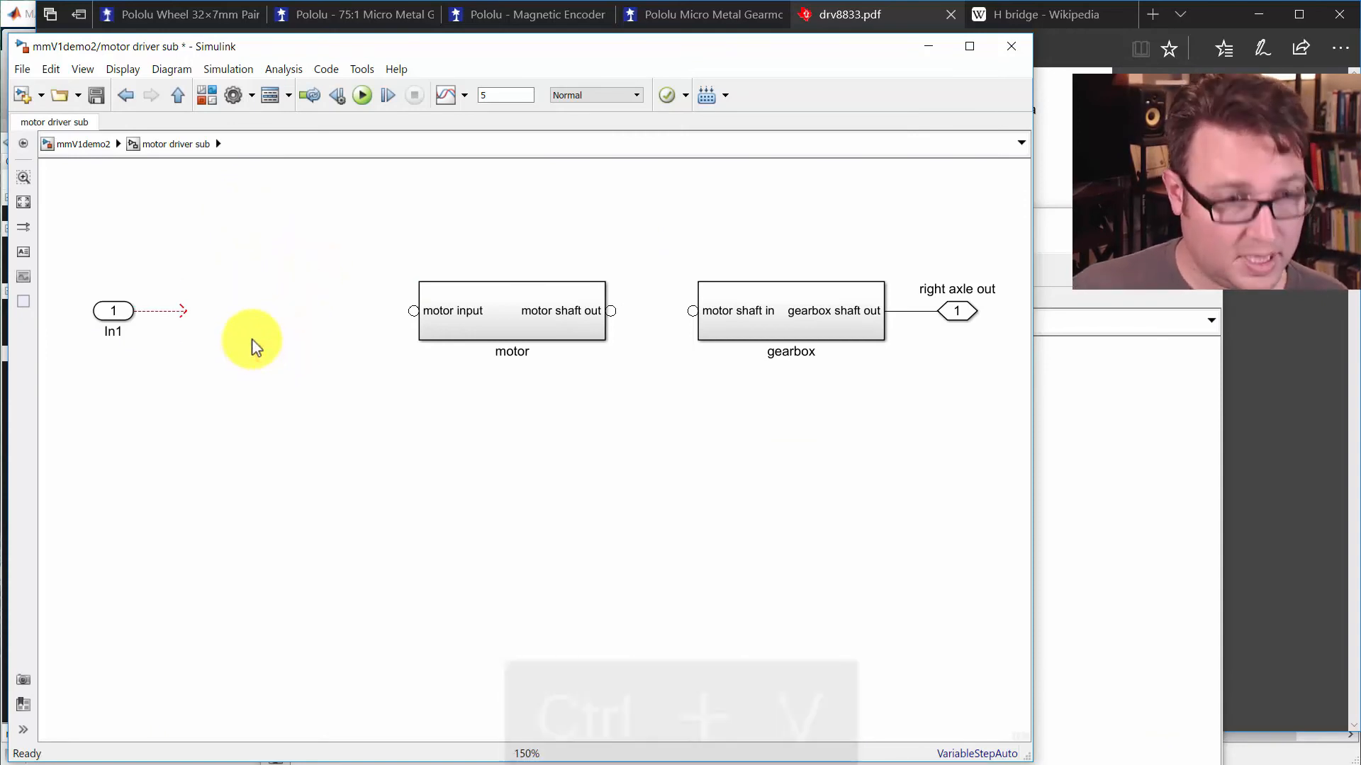
key("ctrl+v")
Step: Duplicate the hbridge control block below the original and shift the In1 port with its line away, level with input A
left_click_drag(346, 423, 265, 557)
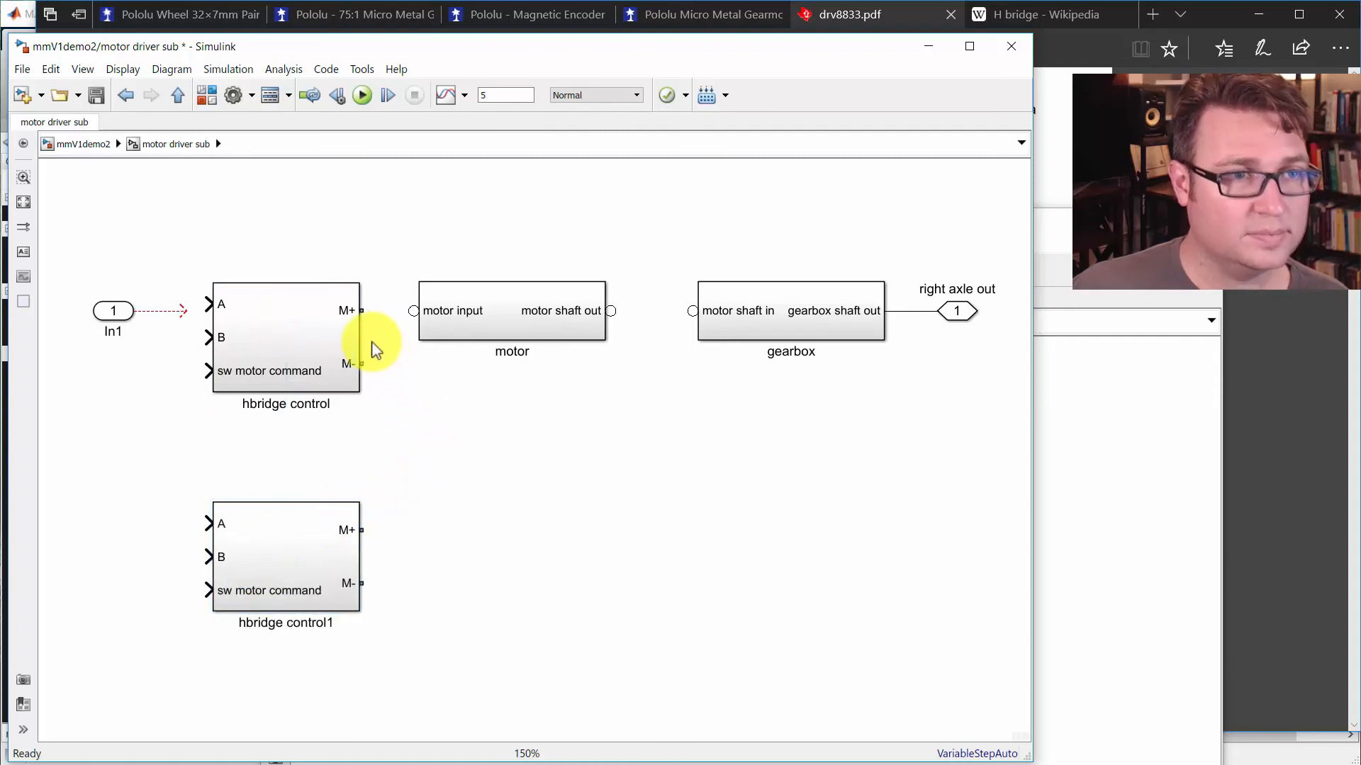
left_click_drag(91, 275, 153, 357)
left_click_drag(125, 310, 96, 308)
left_click(139, 438)
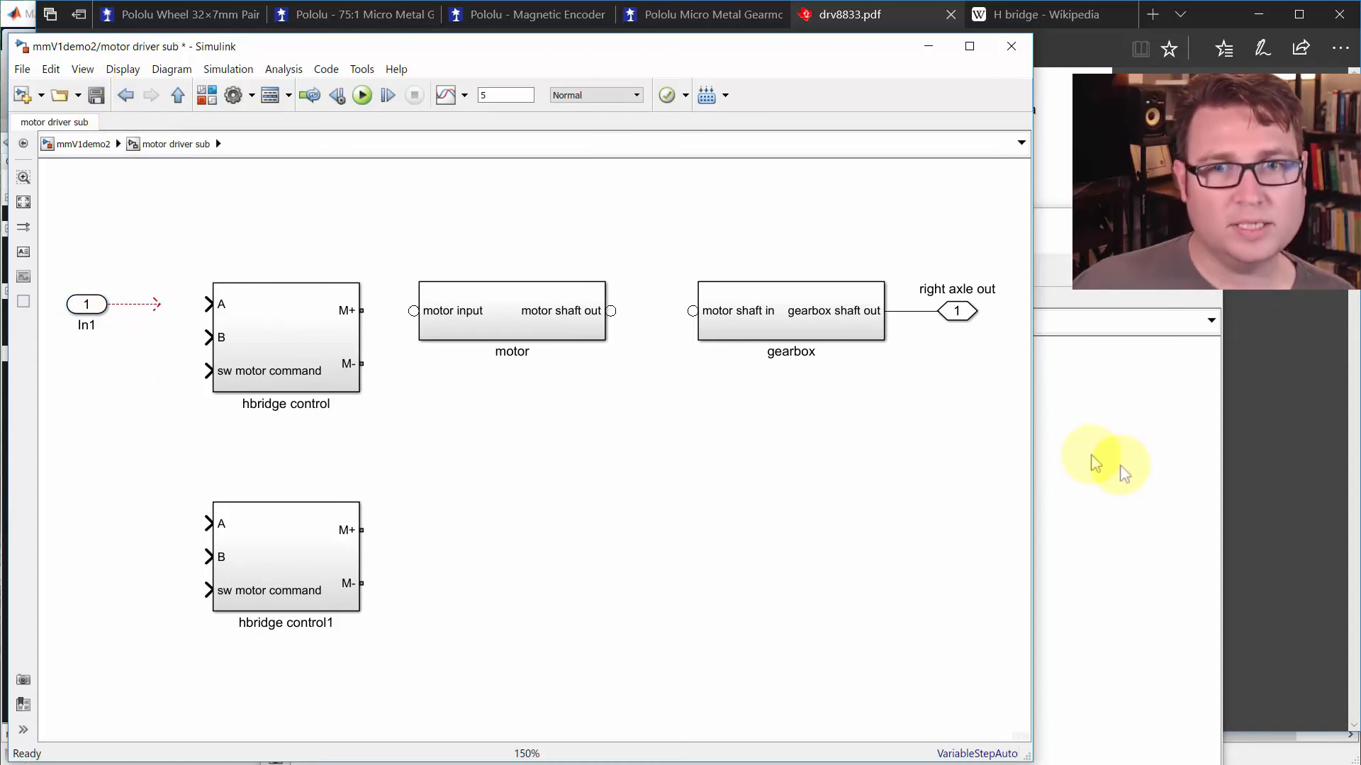
Step: Open the original hbridge control subsystem in motor driver sub
double_click(280, 305)
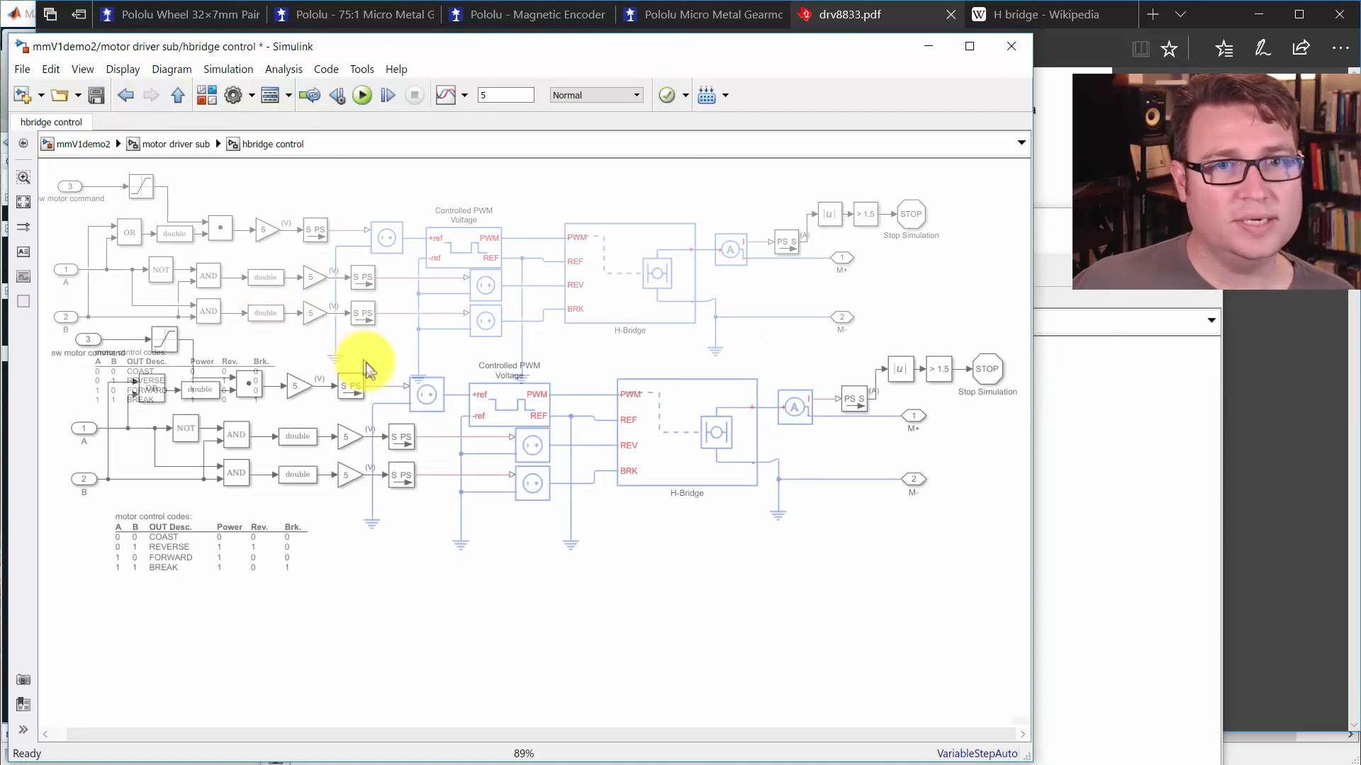